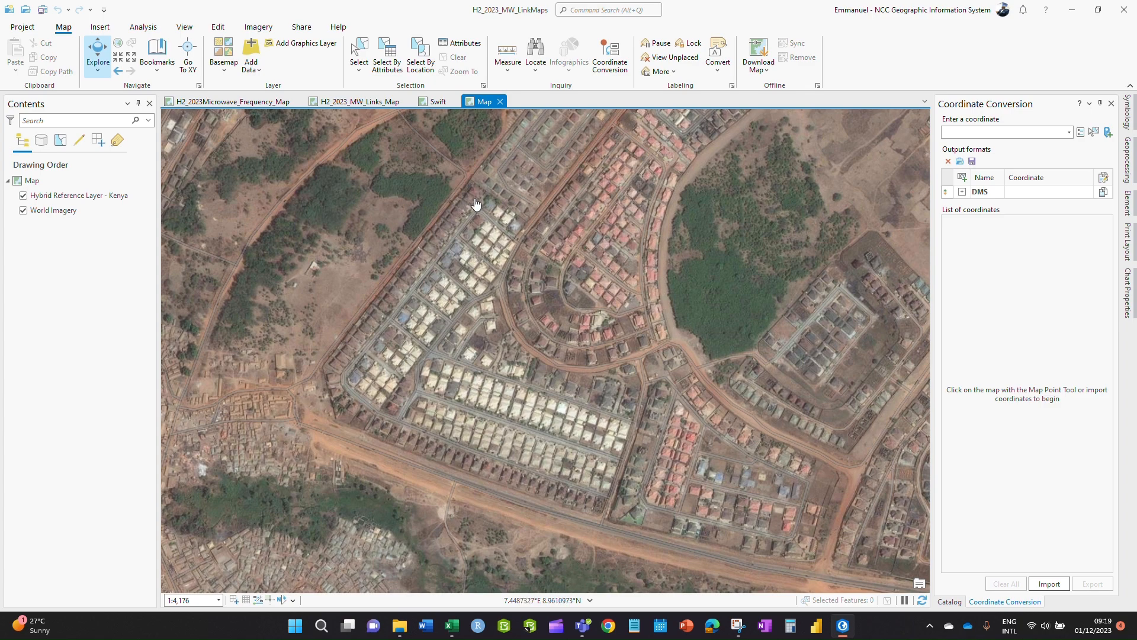
- Turn on the Map Point tool in Coordinate Conversion to pick coordinates from the map
scroll(569, 478, "up", 5)
scroll(659, 543, "down", 5)
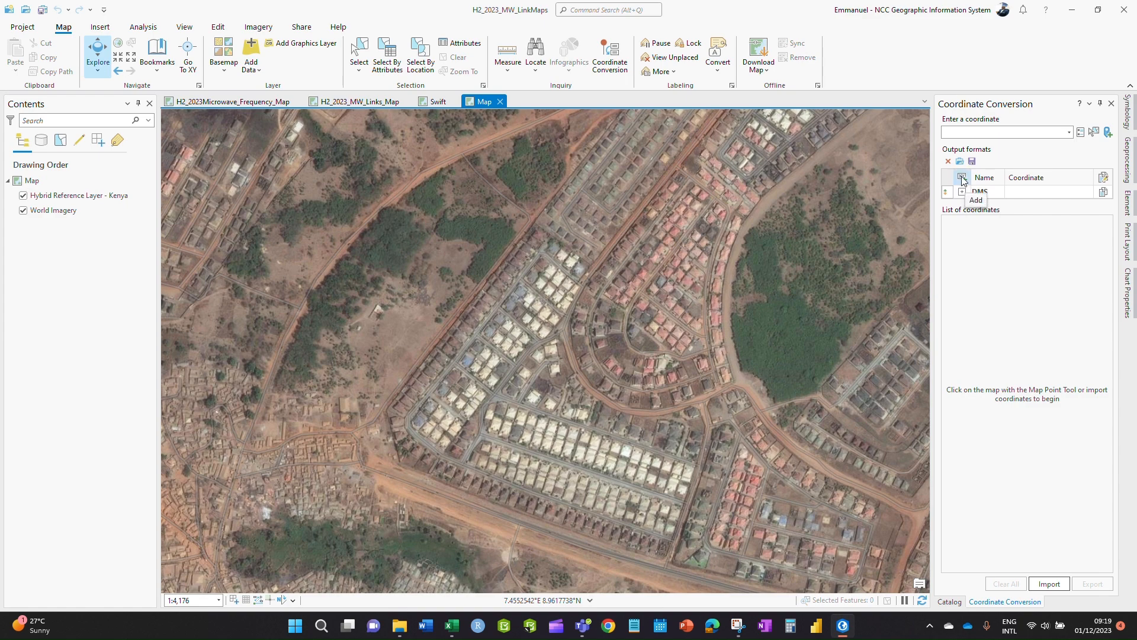
left_click(1107, 132)
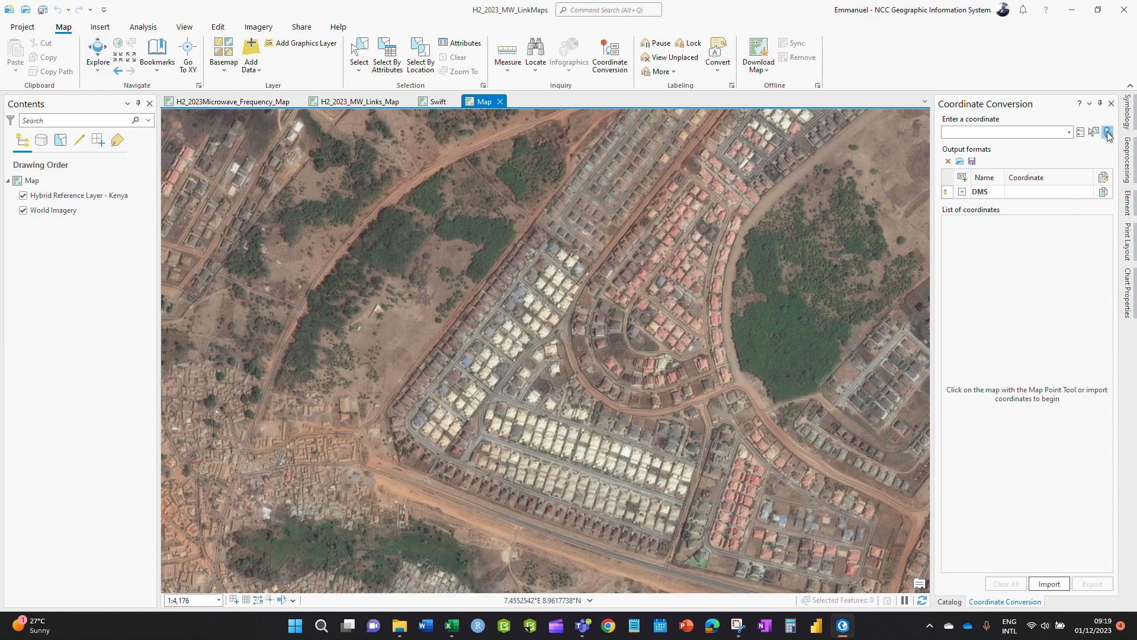
left_click(1107, 132)
scroll(677, 485, "up", 3)
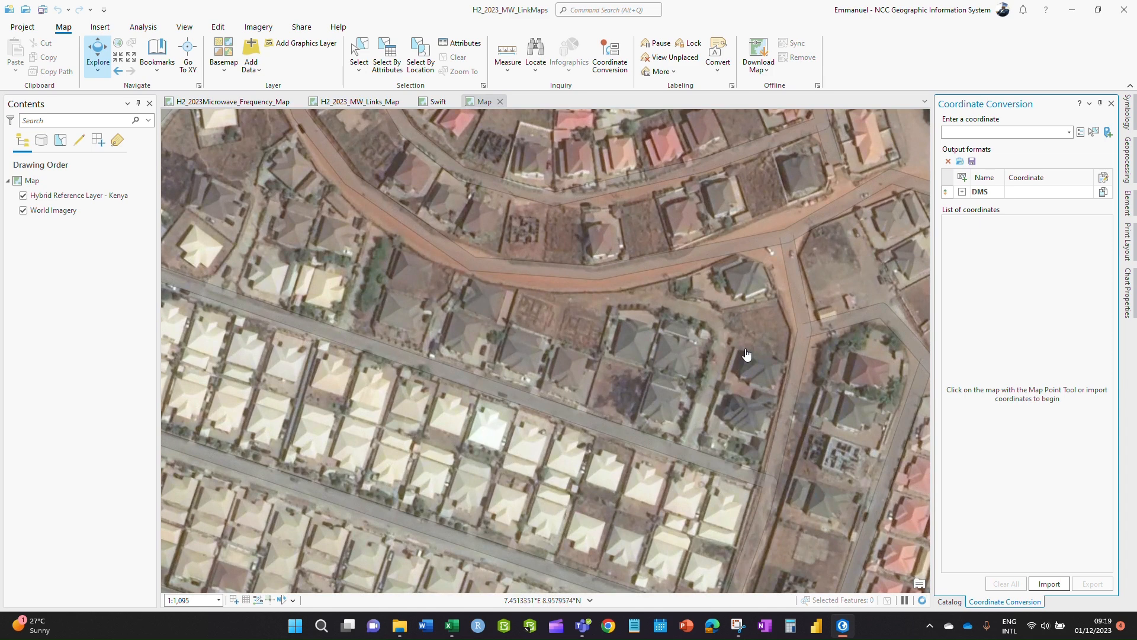
left_click(1108, 133)
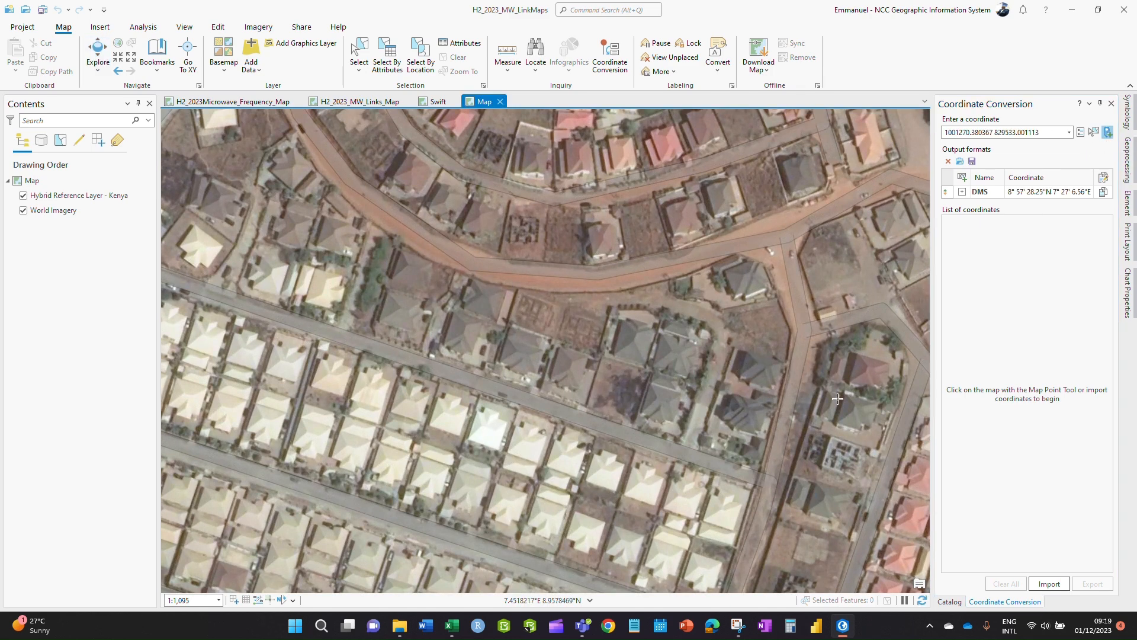
- Mark the first twelve houses on the map to record their coordinates
left_click(763, 372)
left_click(746, 411)
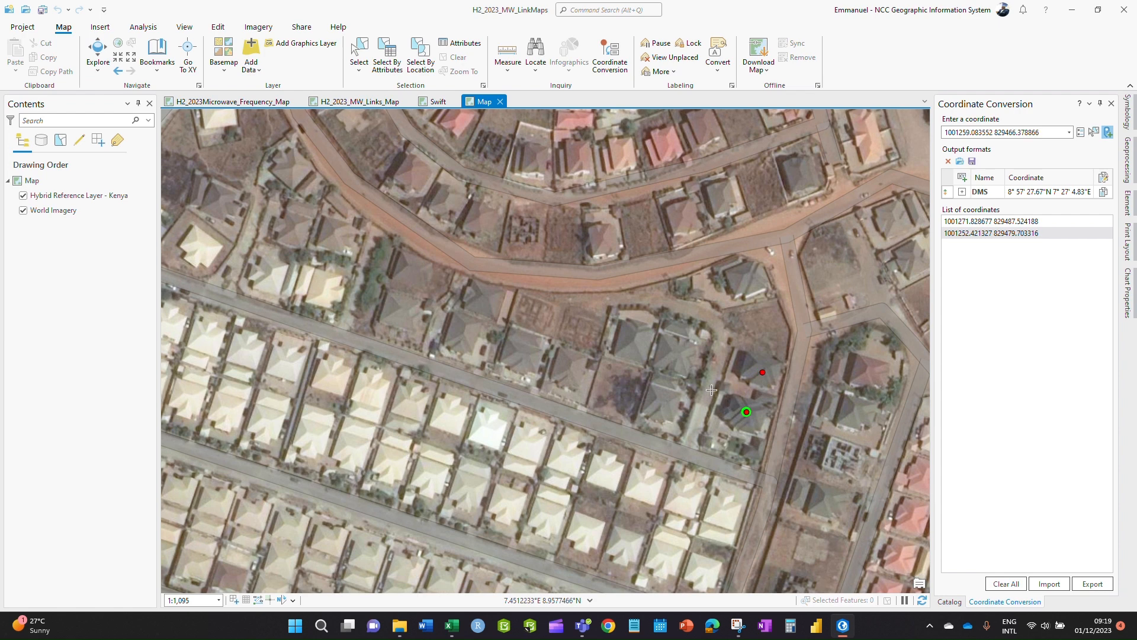
left_click(681, 354)
left_click(745, 277)
left_click(638, 338)
left_click(657, 396)
left_click(574, 372)
left_click(584, 332)
left_click(522, 352)
left_click(530, 315)
left_click(460, 334)
left_click(484, 294)
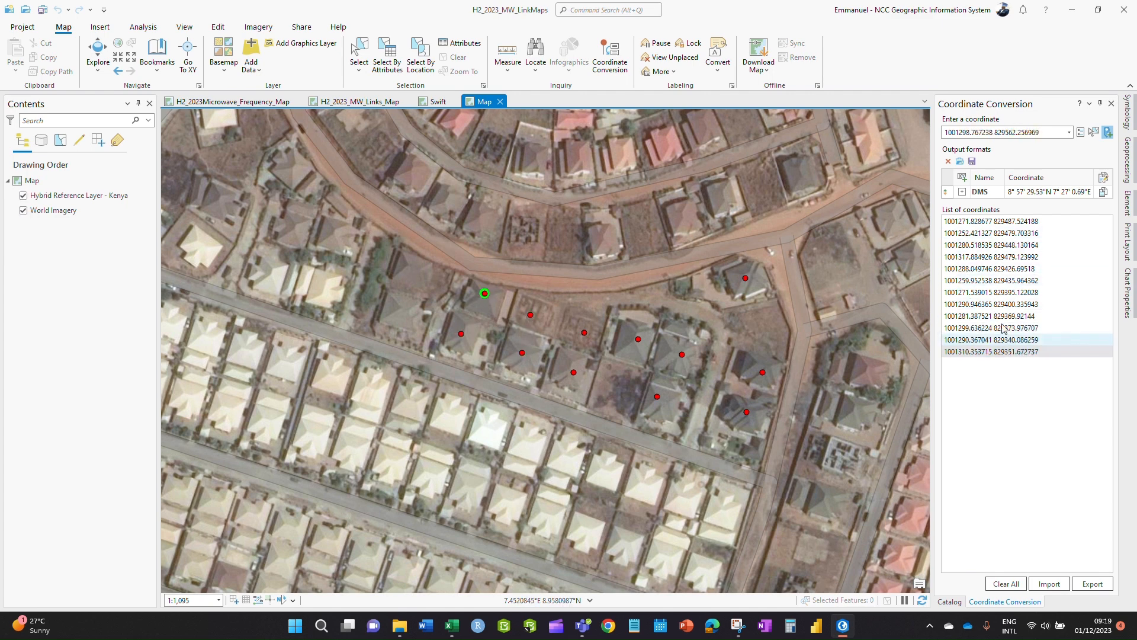
- Zoom the map and mark eight more houses in the next block
scroll(636, 501, "down", 1)
scroll(636, 500, "down", 1)
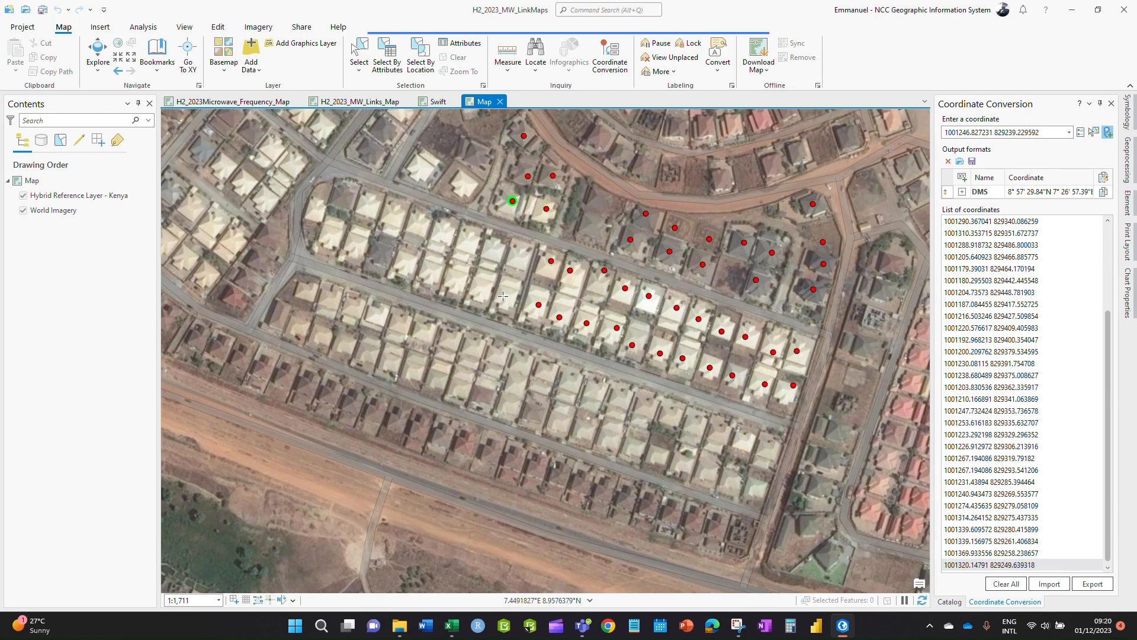
left_click(511, 286)
left_click(520, 257)
left_click(493, 289)
left_click(492, 257)
left_click(455, 284)
left_click(472, 241)
left_click(436, 275)
left_click(445, 237)
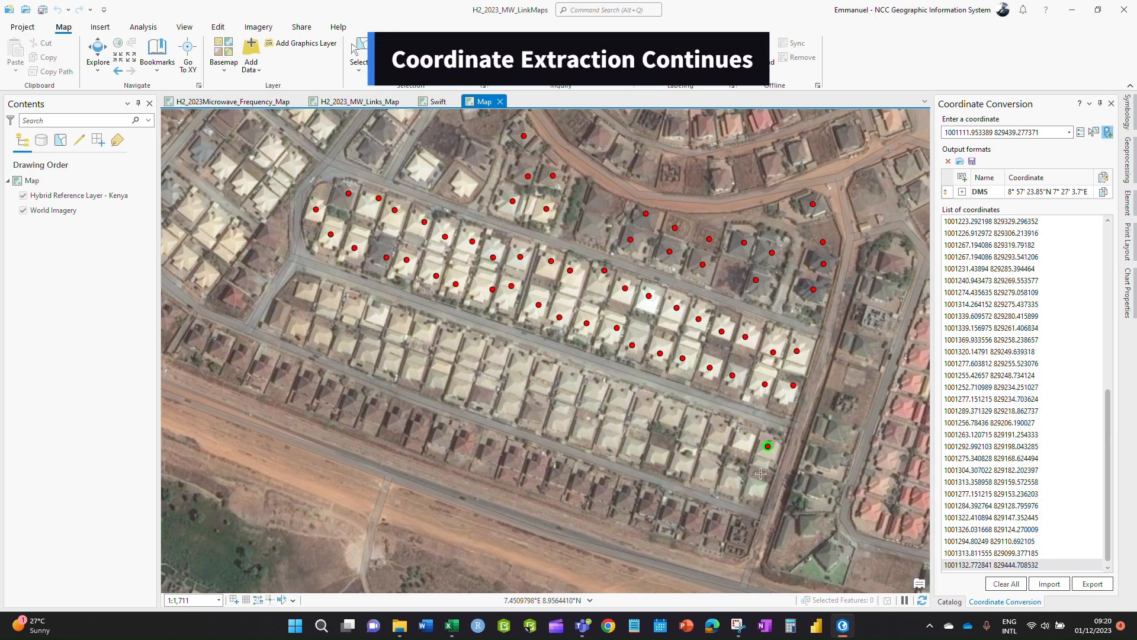
- Mark the central houses, the southern row and the northwest block
scroll(584, 492, "down", 2)
scroll(541, 488, "up", 3)
left_click(587, 370)
left_click(596, 328)
left_click(604, 299)
left_click(566, 286)
left_click(561, 307)
left_click(543, 341)
left_click(302, 333)
left_click(325, 340)
left_click(353, 350)
left_click(375, 359)
left_click(399, 364)
left_click(422, 373)
left_click(446, 382)
left_click(469, 386)
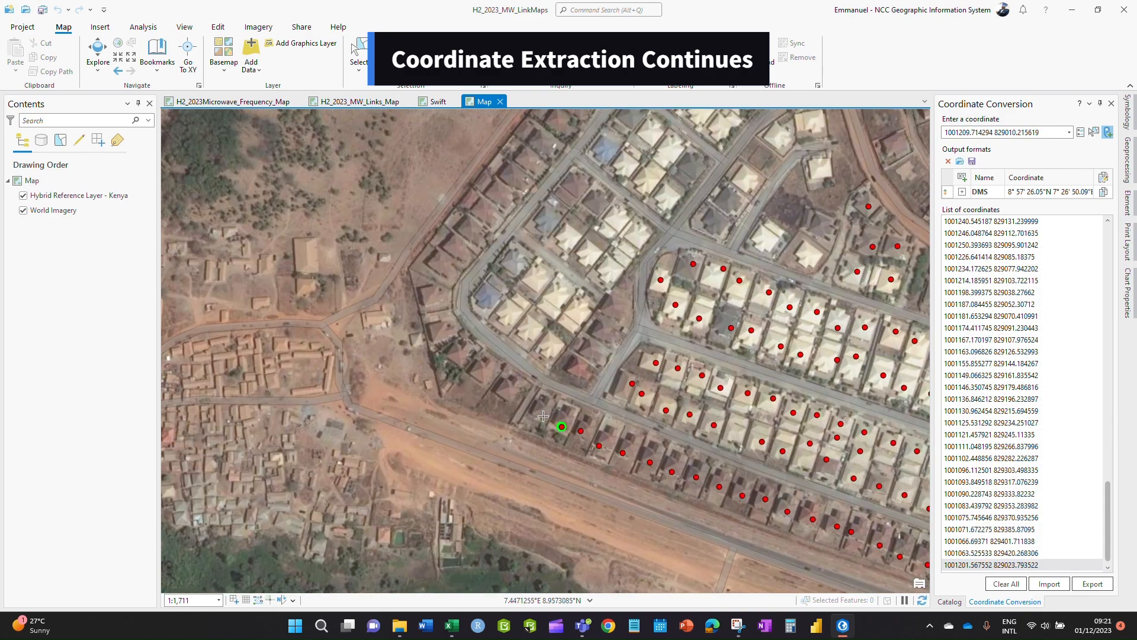
- Mark the houses further northeast and along the northwest rows
left_click(490, 290)
left_click(504, 317)
left_click(544, 269)
left_click(557, 292)
left_click(579, 309)
left_click(546, 349)
left_click(530, 333)
left_click(618, 307)
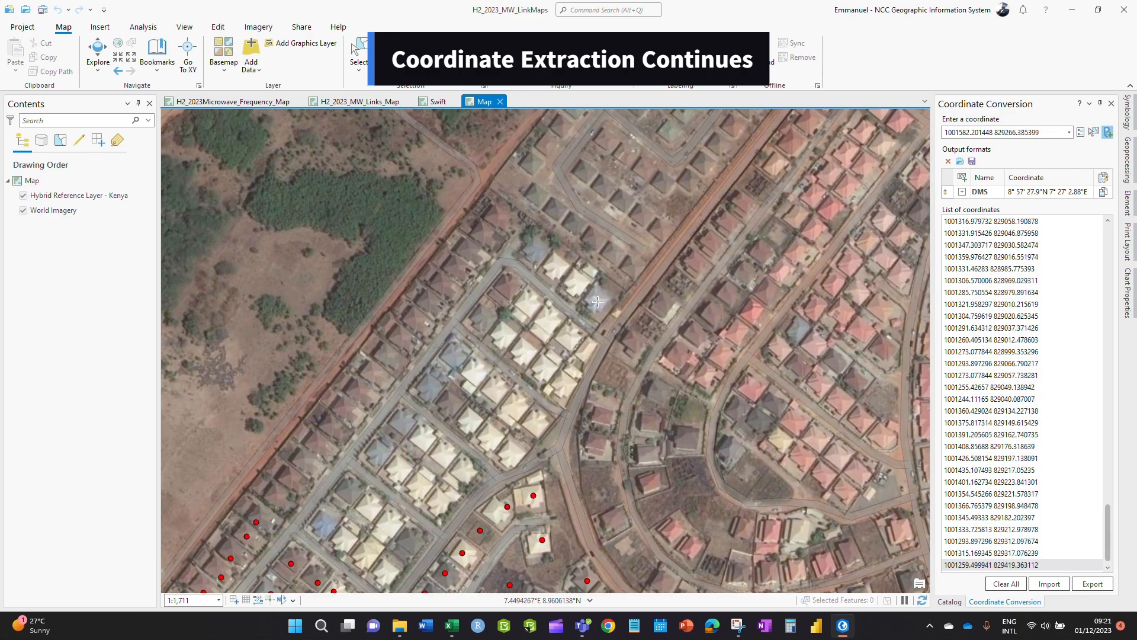
left_click(599, 300)
left_click(575, 282)
left_click(556, 264)
left_click(534, 249)
left_click(506, 220)
left_click(484, 230)
left_click(469, 251)
left_click(457, 272)
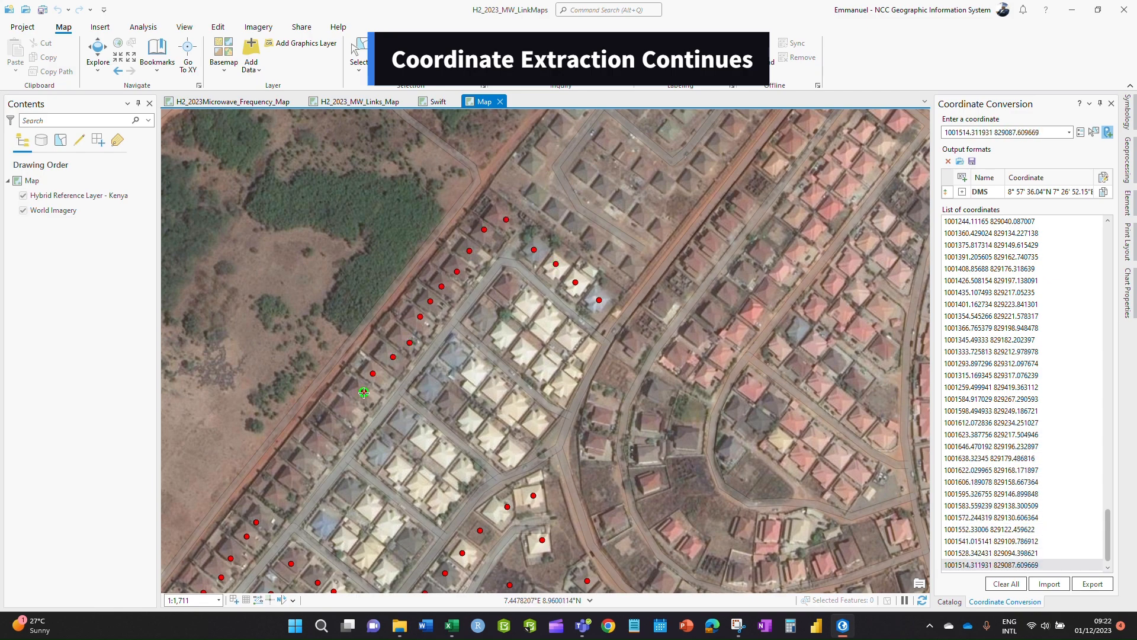
- Mark the remaining houses so the whole estate is covered
left_click(496, 389)
left_click(517, 407)
left_click(537, 423)
left_click(512, 453)
left_click(491, 436)
left_click(471, 419)
left_click(436, 388)
left_click(421, 439)
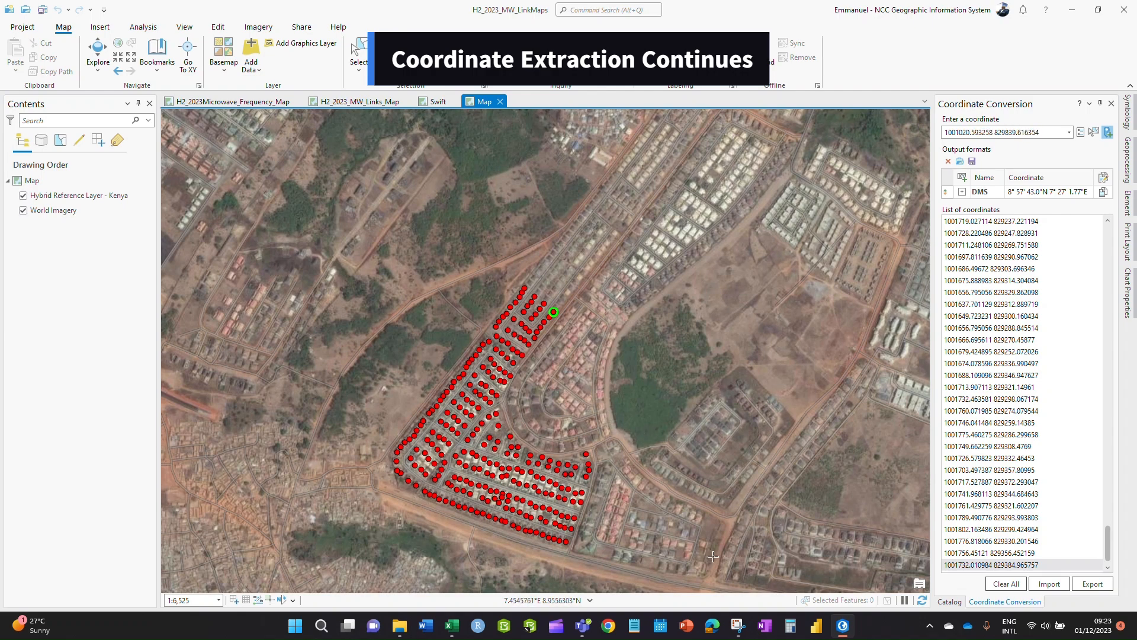
scroll(666, 532, "down", 2)
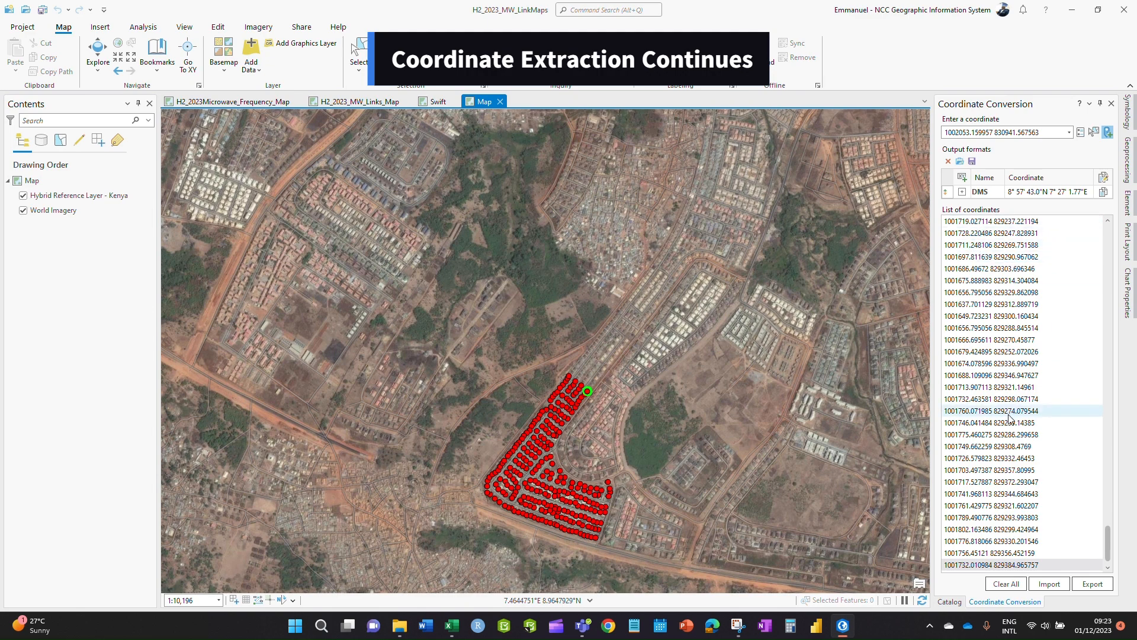
scroll(1012, 519, "up", 5)
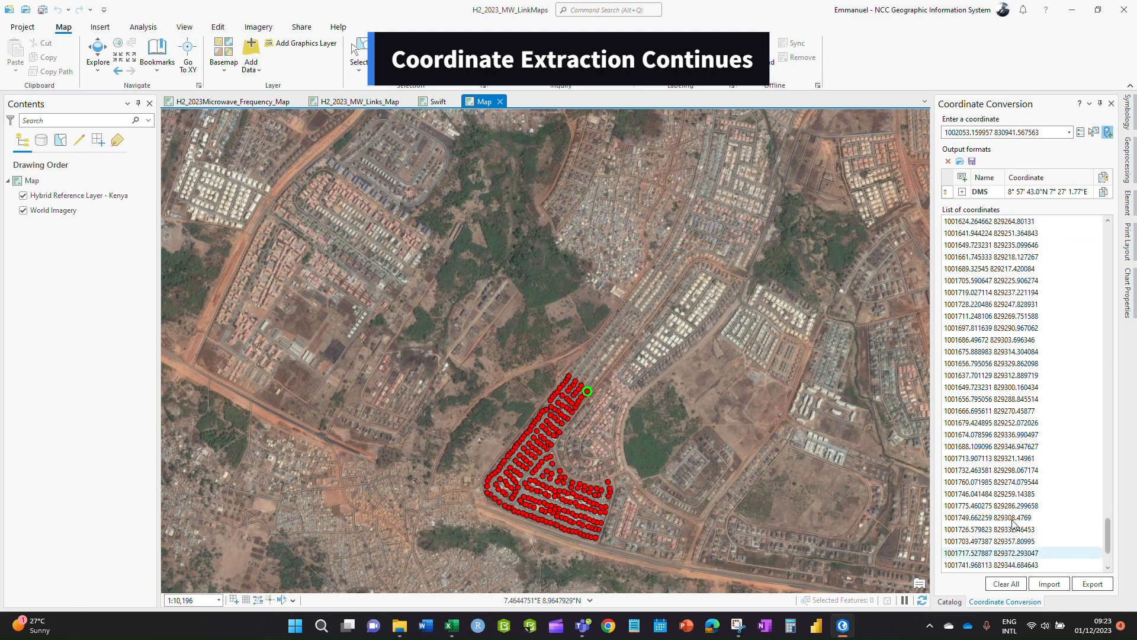
- Export the coordinate list as CSV named Cogo1 and dismiss the success message
left_click(1093, 585)
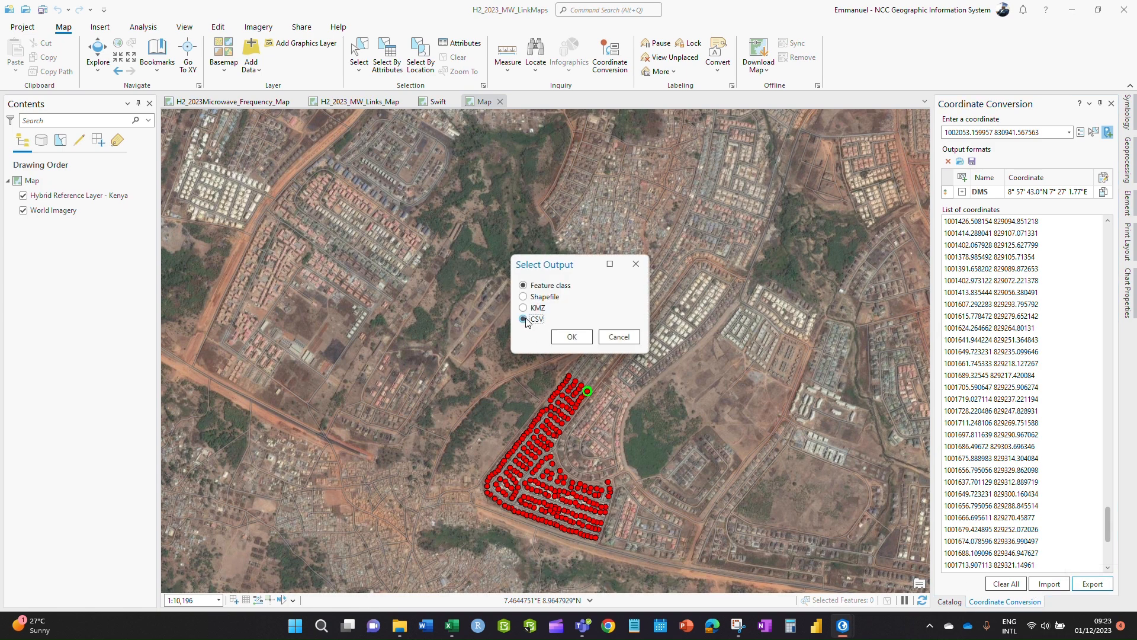
left_click(571, 337)
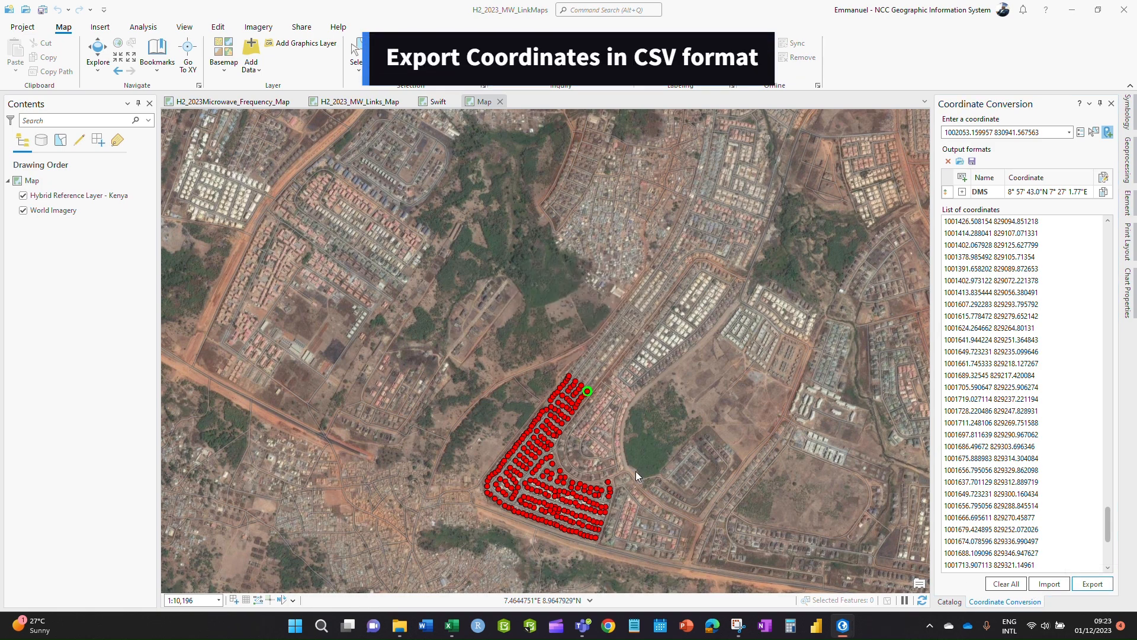
left_click(554, 366)
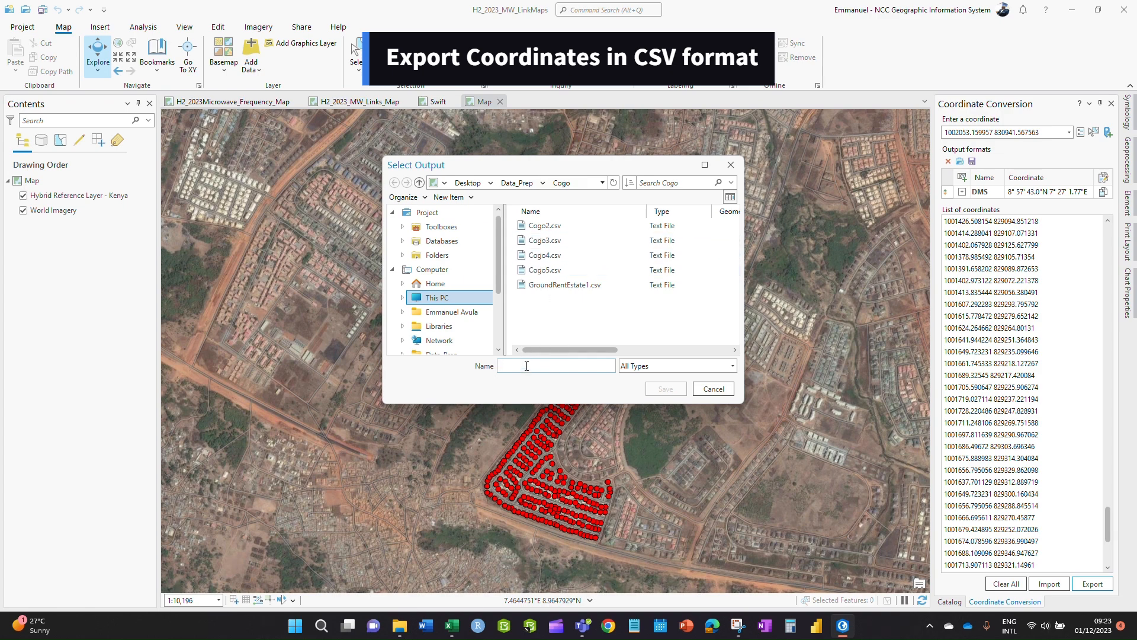
type("Co")
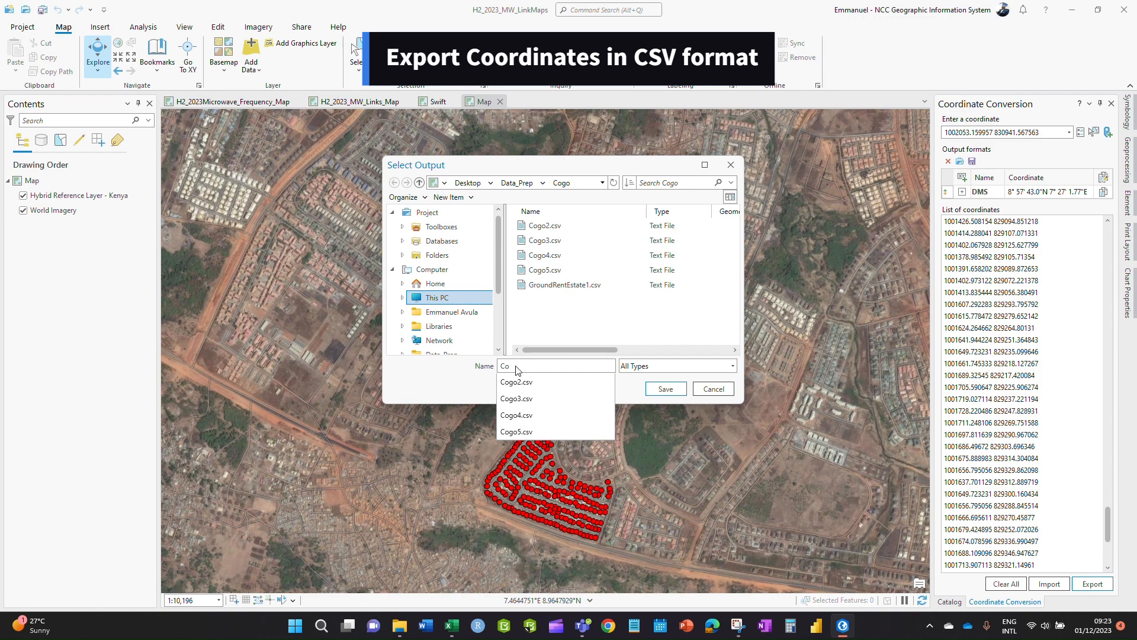
type("go1")
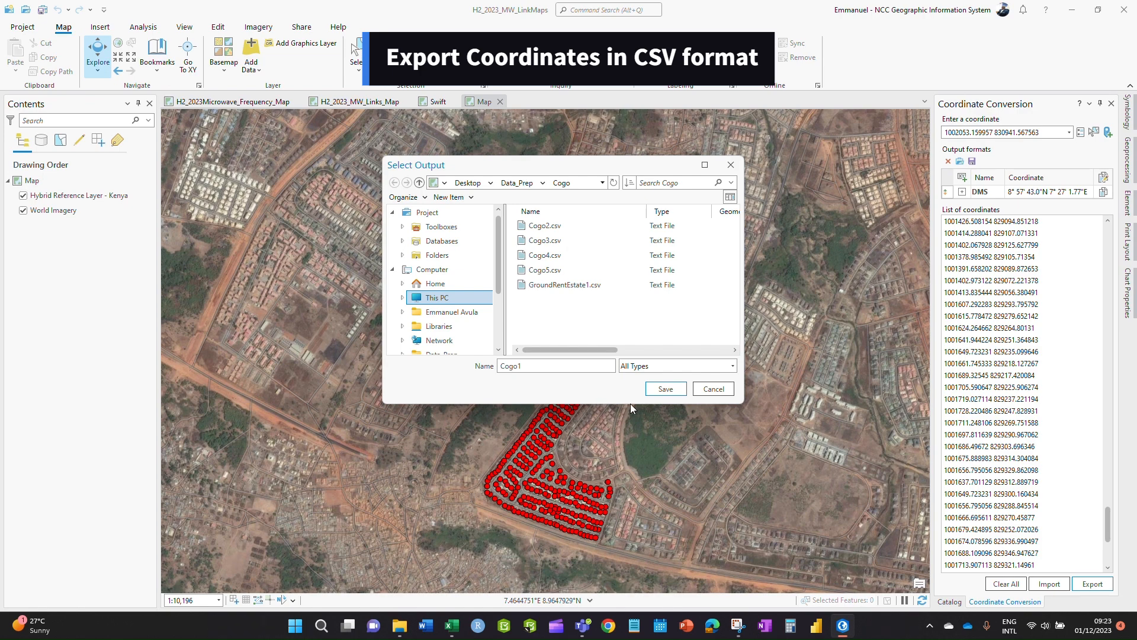
left_click(664, 388)
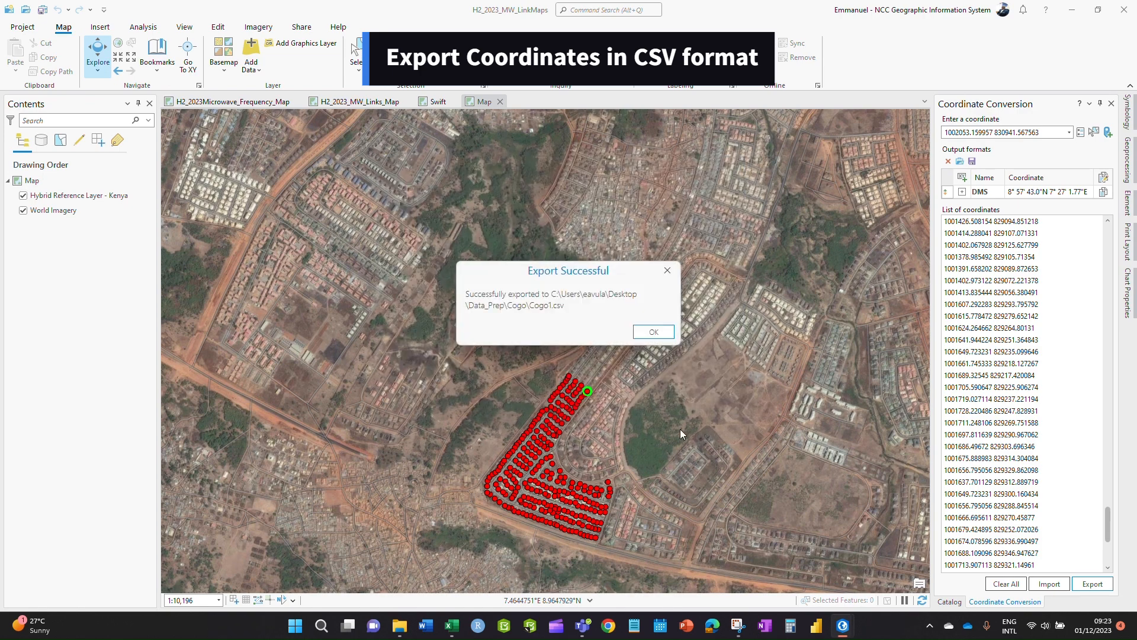
left_click(649, 332)
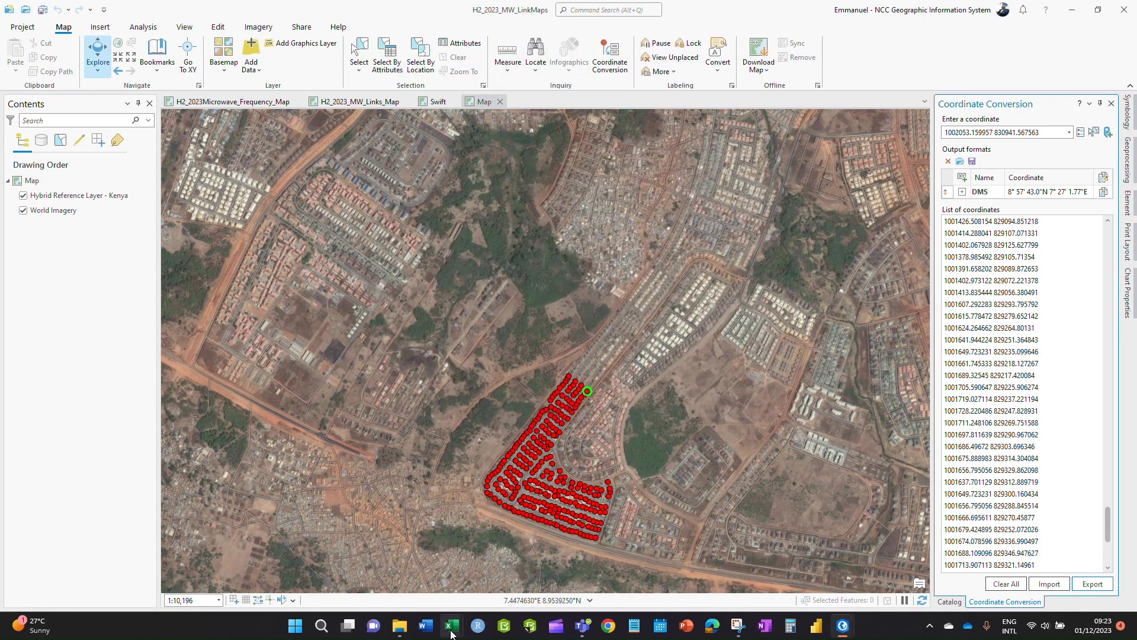
- Switch to the Cogo folder window and open Cogo1.csv in Excel
mouse_move(400, 627)
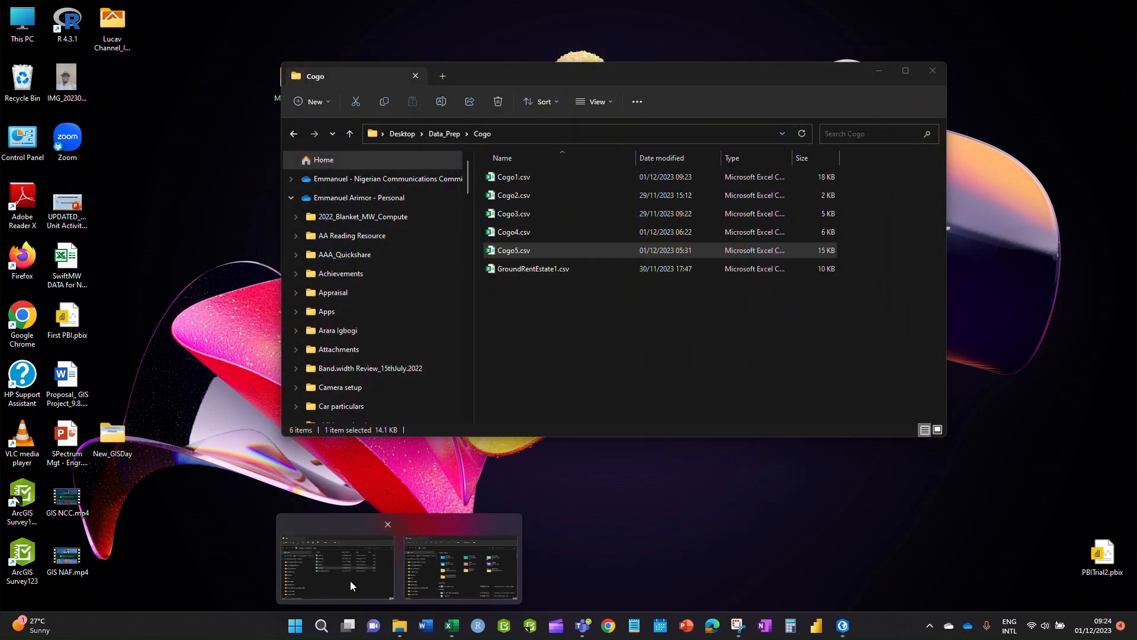
left_click(350, 581)
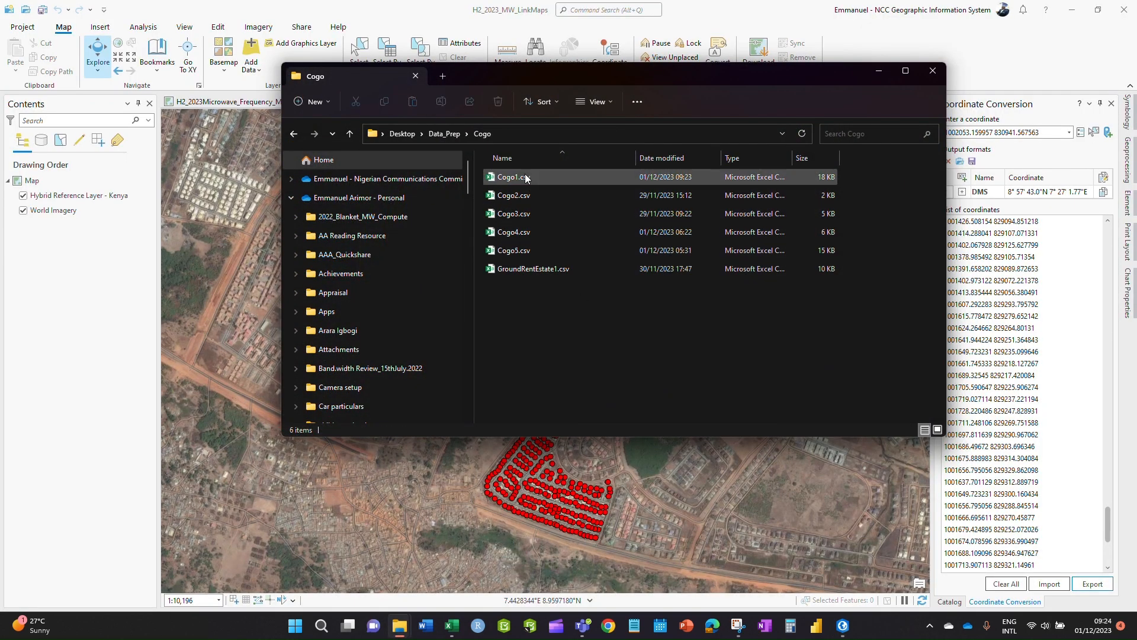
left_click(504, 178)
double_click(604, 253)
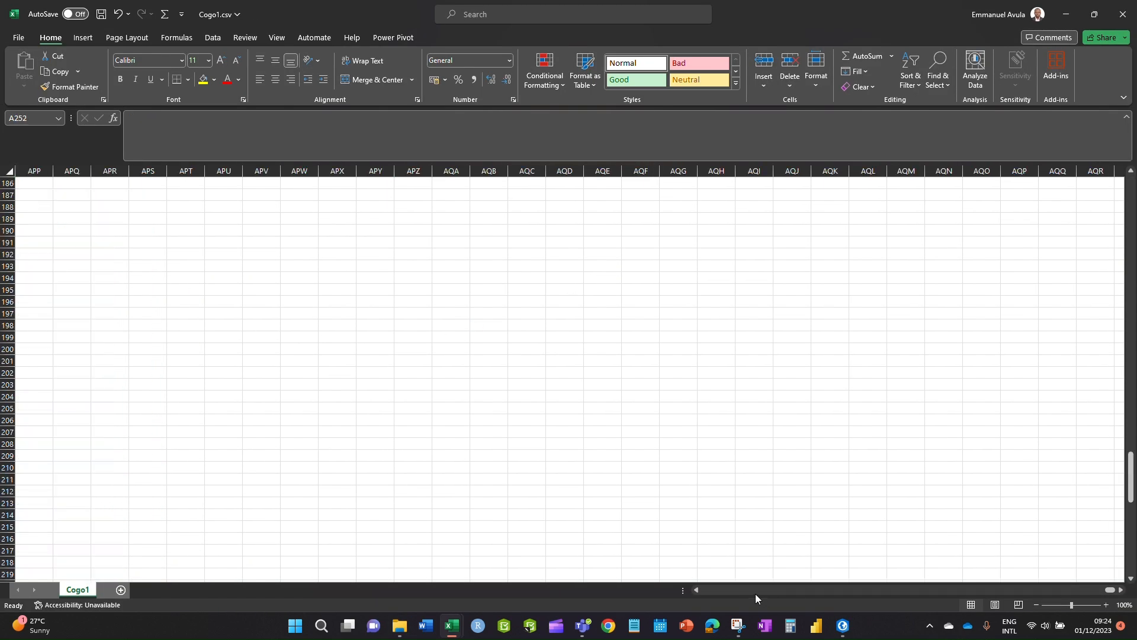
- AutoFit the Coordinate and DMS columns A and B to their contents
left_click_drag(1121, 489, 1125, 195)
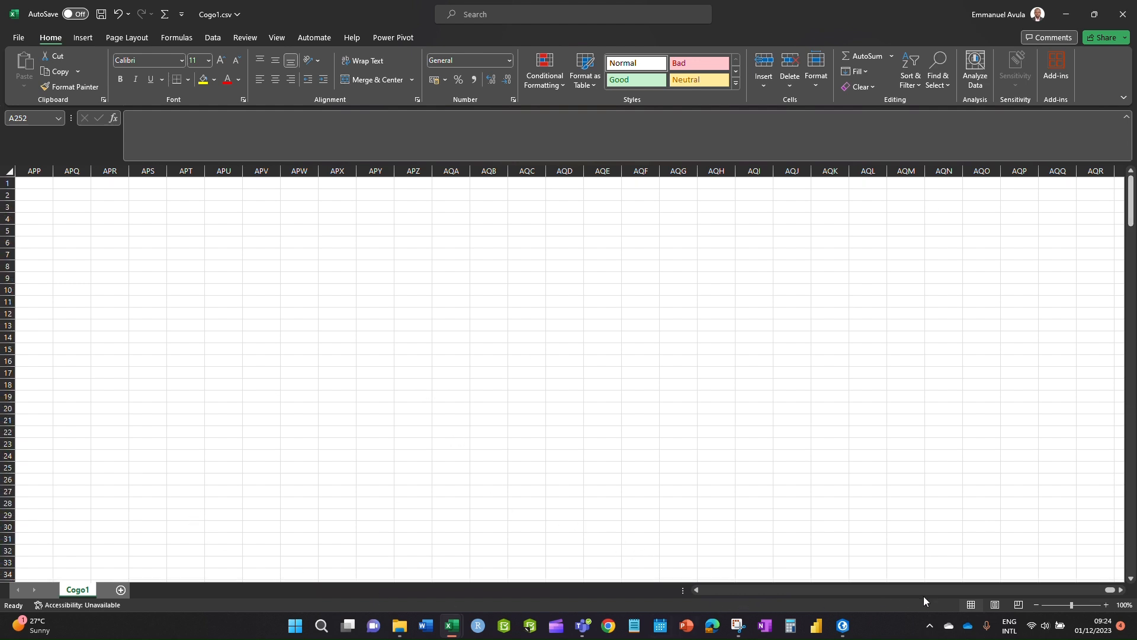
left_click_drag(1111, 591, 690, 590)
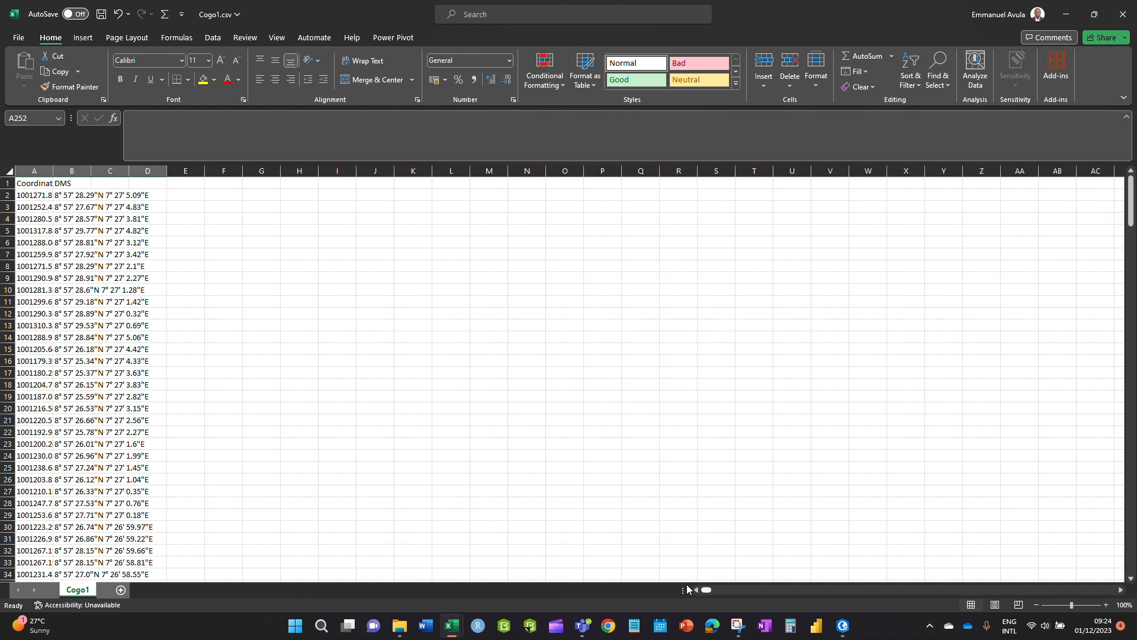
double_click(57, 172)
left_click(309, 339)
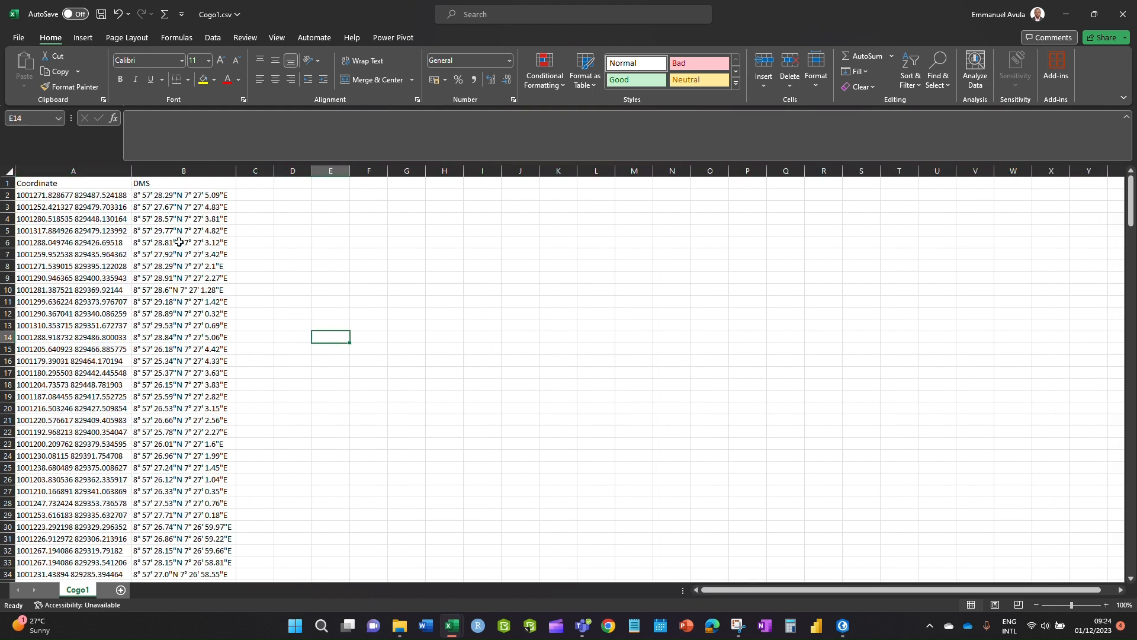
- Create a new blank workbook, then return to the Cogo1.csv workbook
left_click(17, 39)
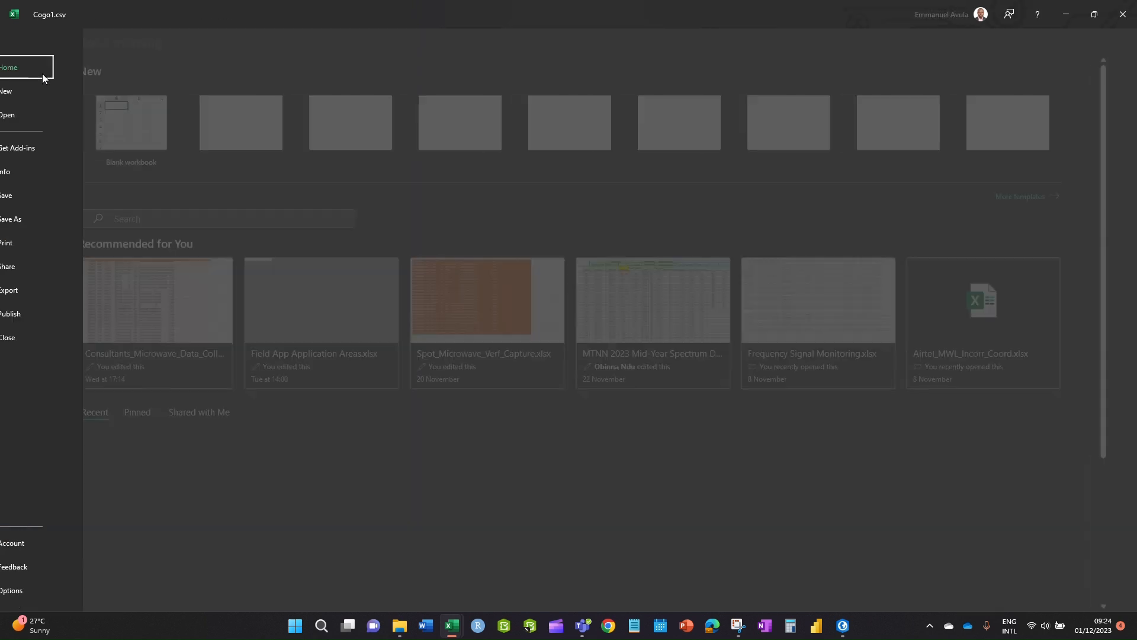
left_click(162, 128)
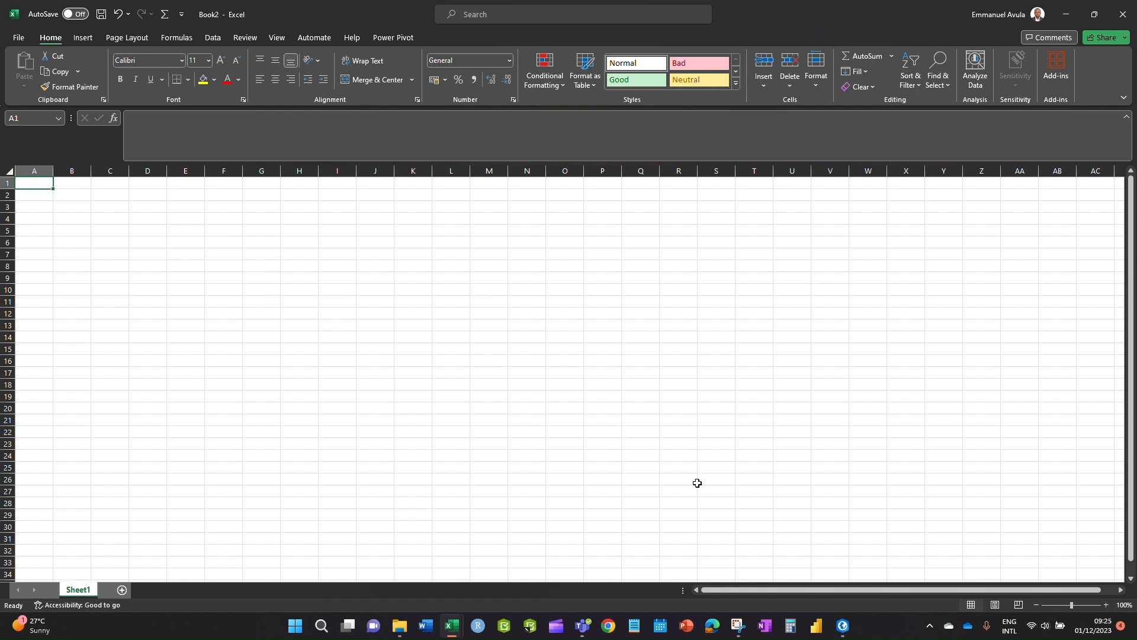
mouse_move(452, 626)
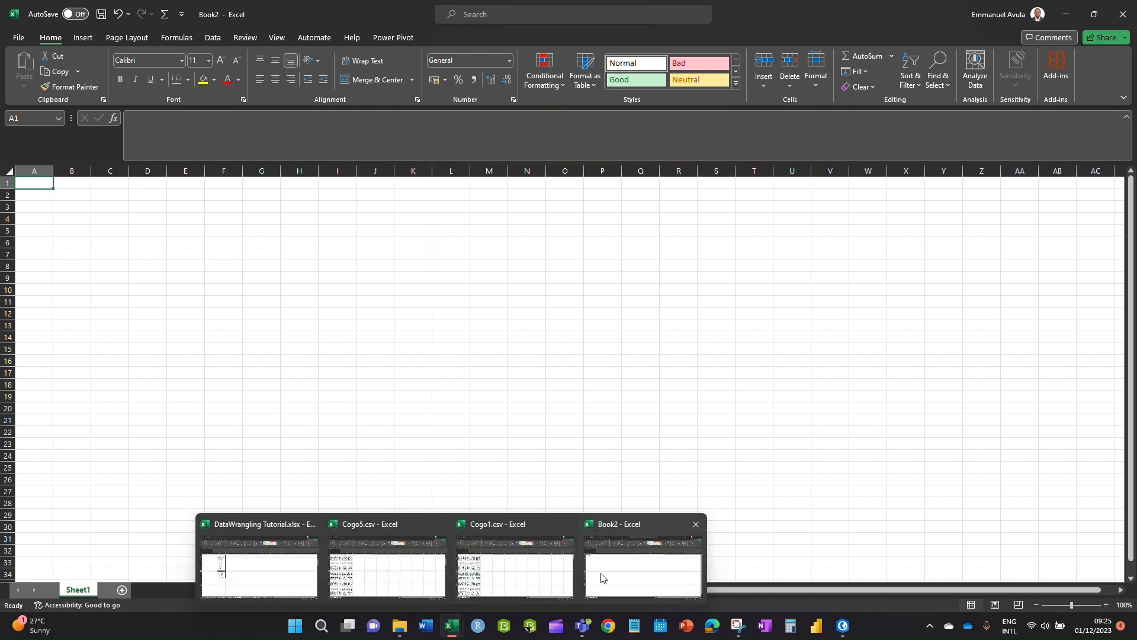
left_click(521, 581)
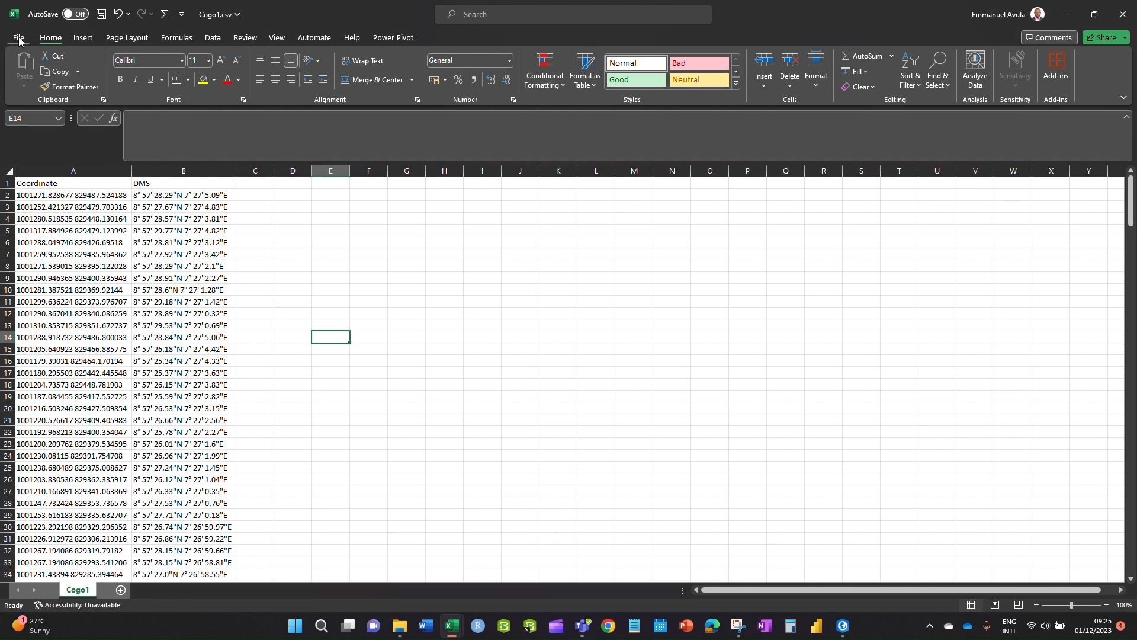
- Save Cogo1 as Excel Workbook (*.xlsx), selecting the file name to rename it Cogo11
left_click(19, 38)
left_click(41, 221)
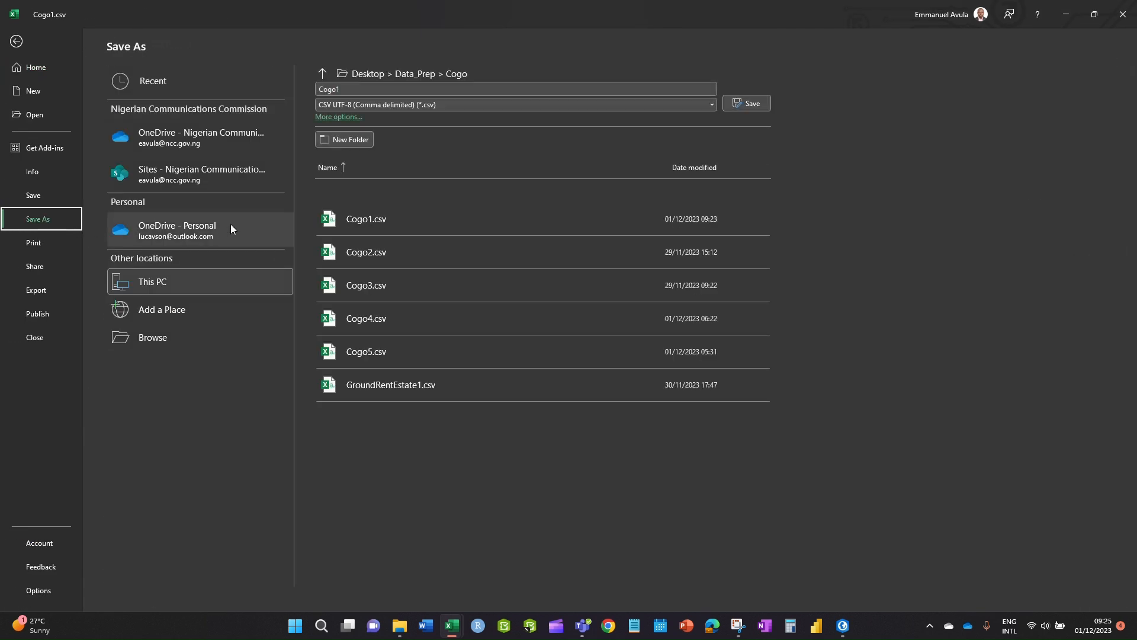
left_click(708, 105)
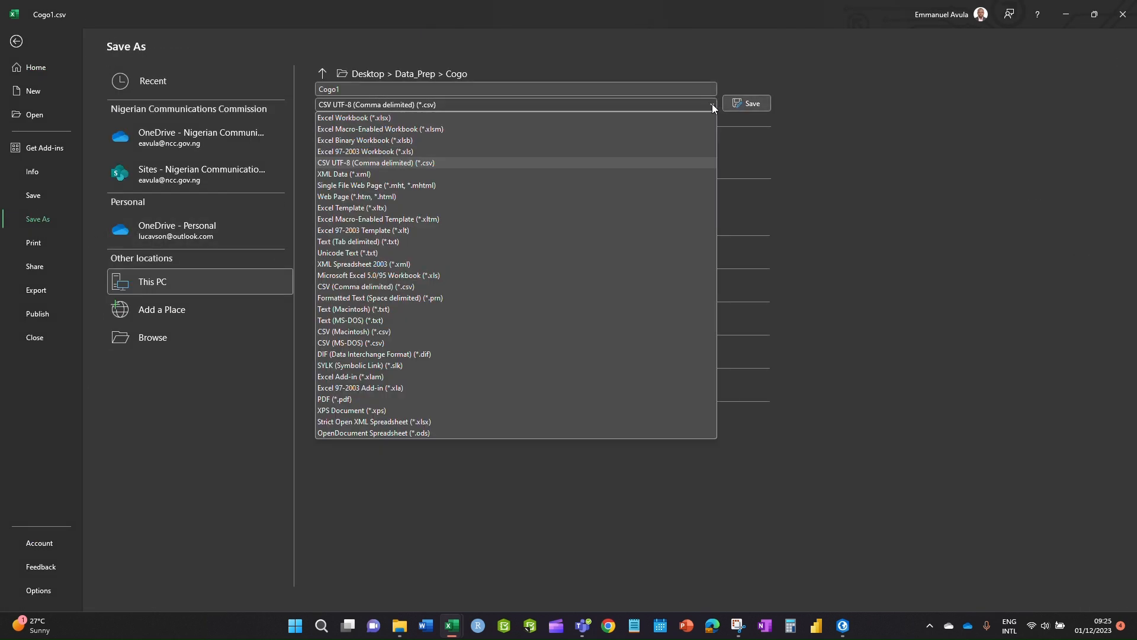
left_click(345, 118)
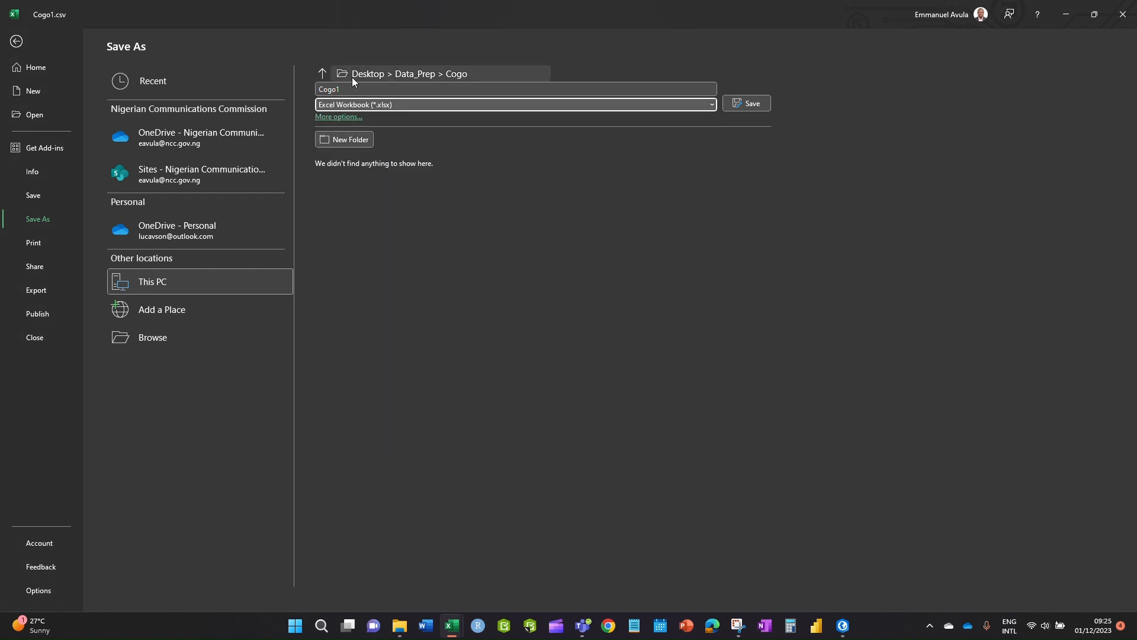
left_click(352, 88)
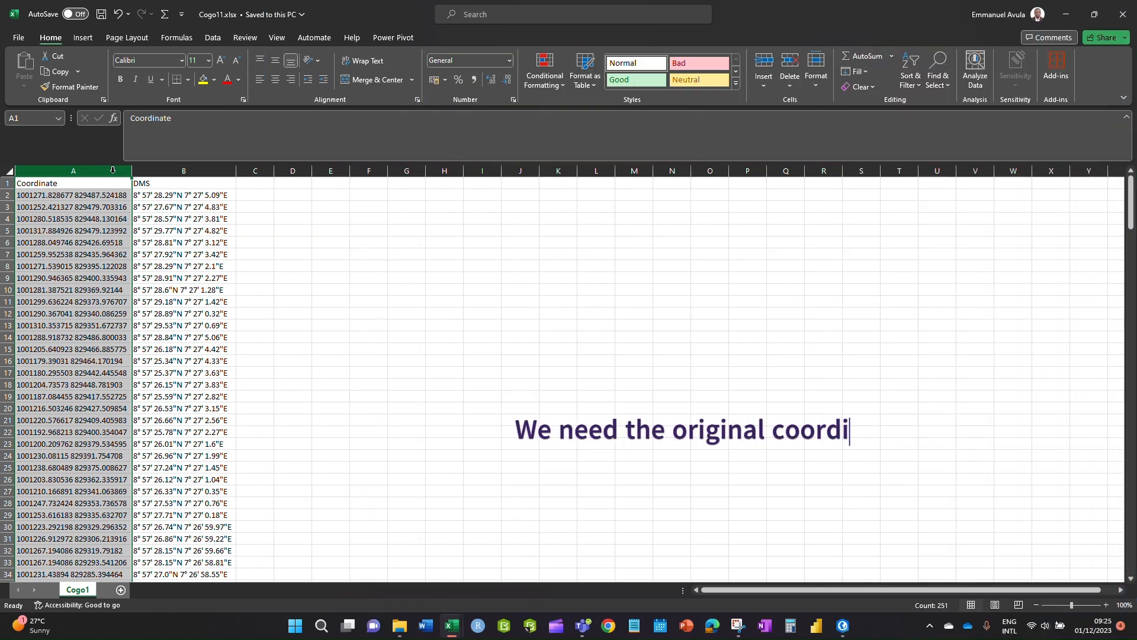
- Delete the Coordinate column from the sheet
right_click(112, 170)
left_click(130, 309)
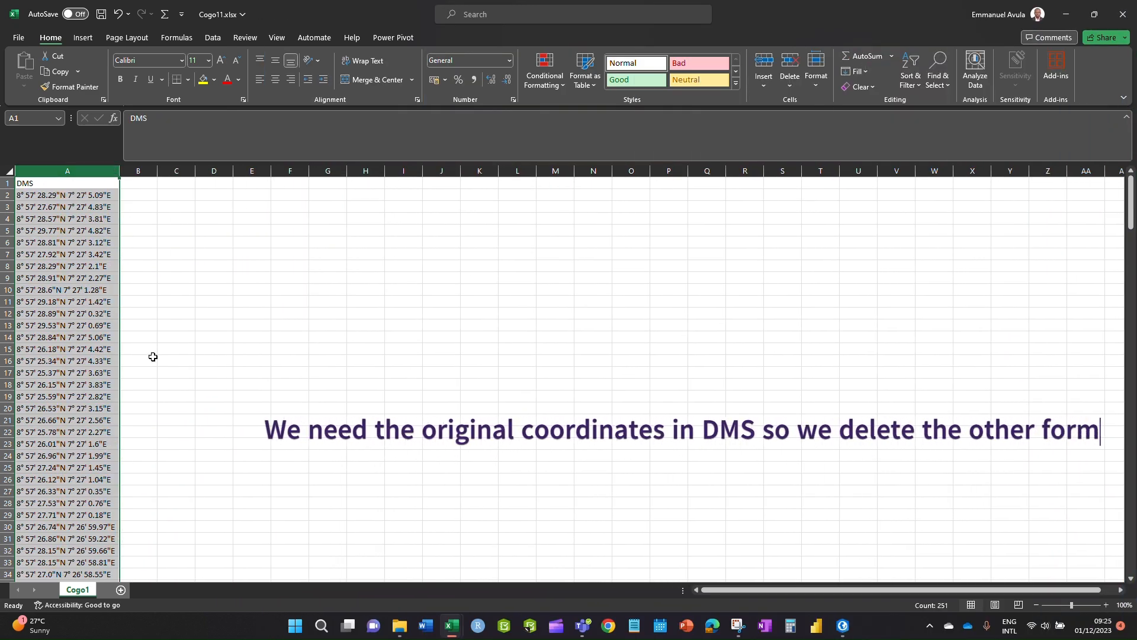
left_click(204, 369)
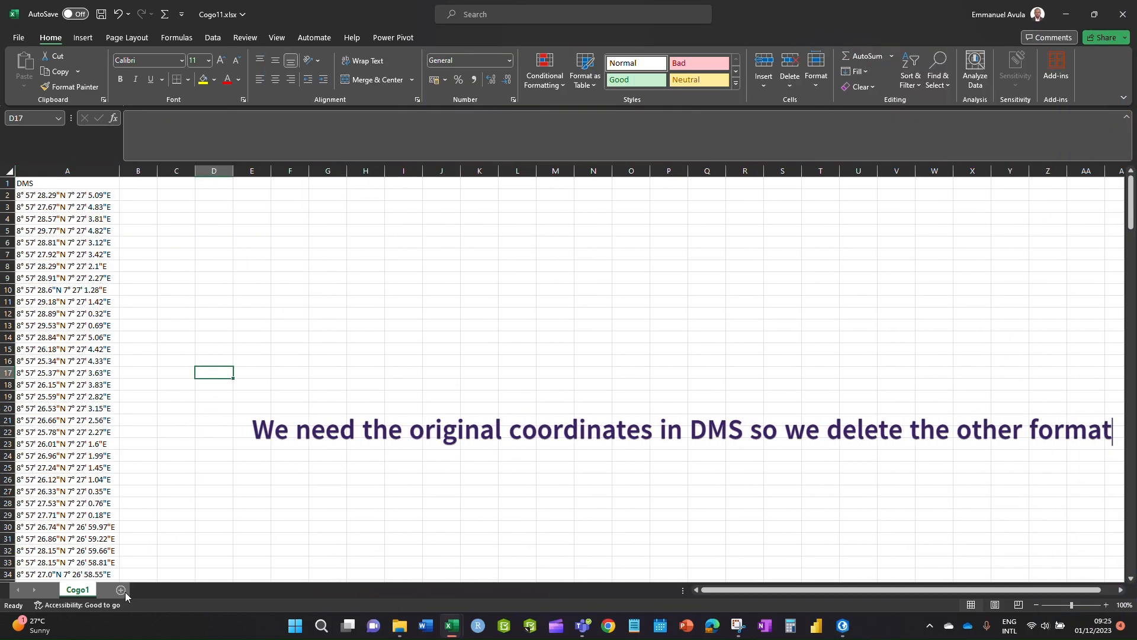
- Copy the DMS column and paste it into column A of a new sheet
left_click(37, 165)
key("ctrl+c")
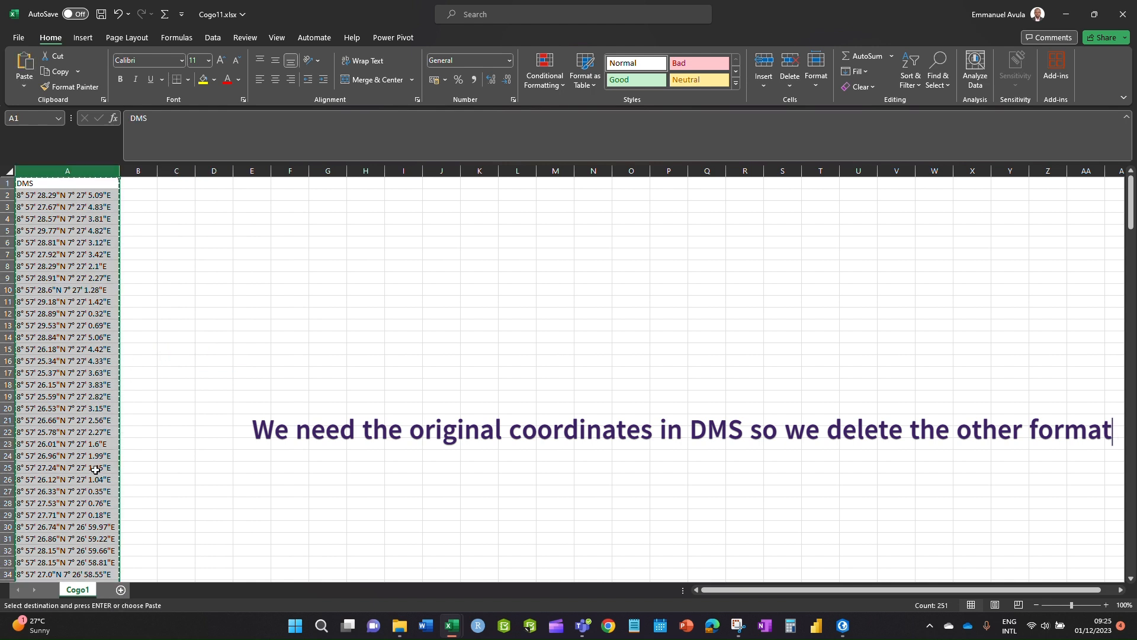
left_click(121, 589)
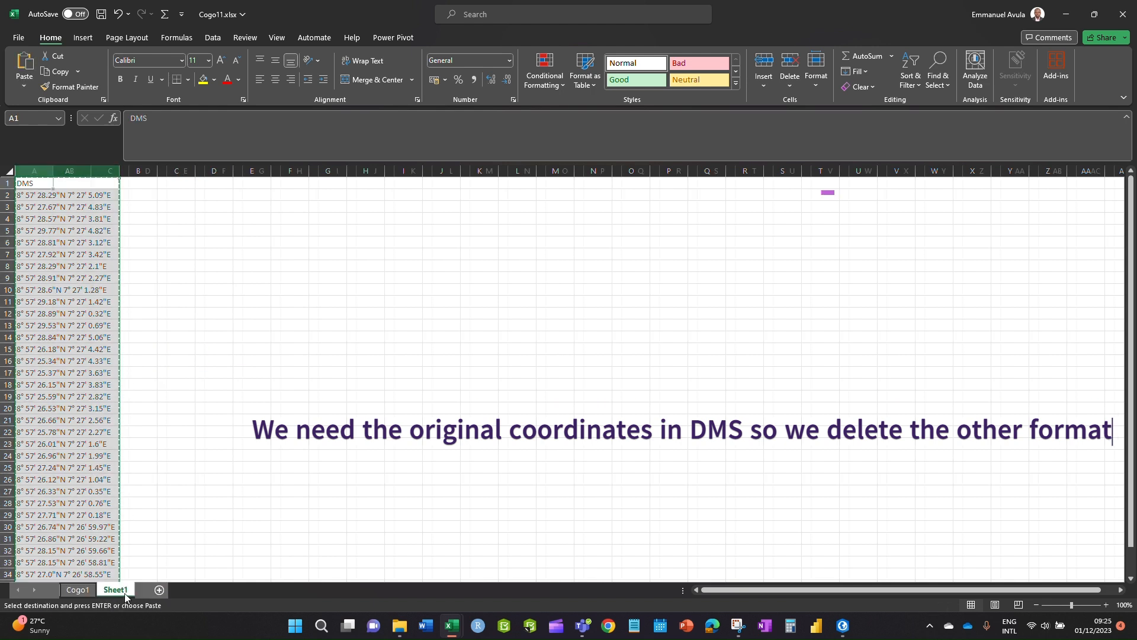
left_click(34, 170)
key("ctrl+v")
left_click(266, 301)
- Adjust column A's width to fit the DMS coordinates and select the column
left_click_drag(120, 170, 190, 171)
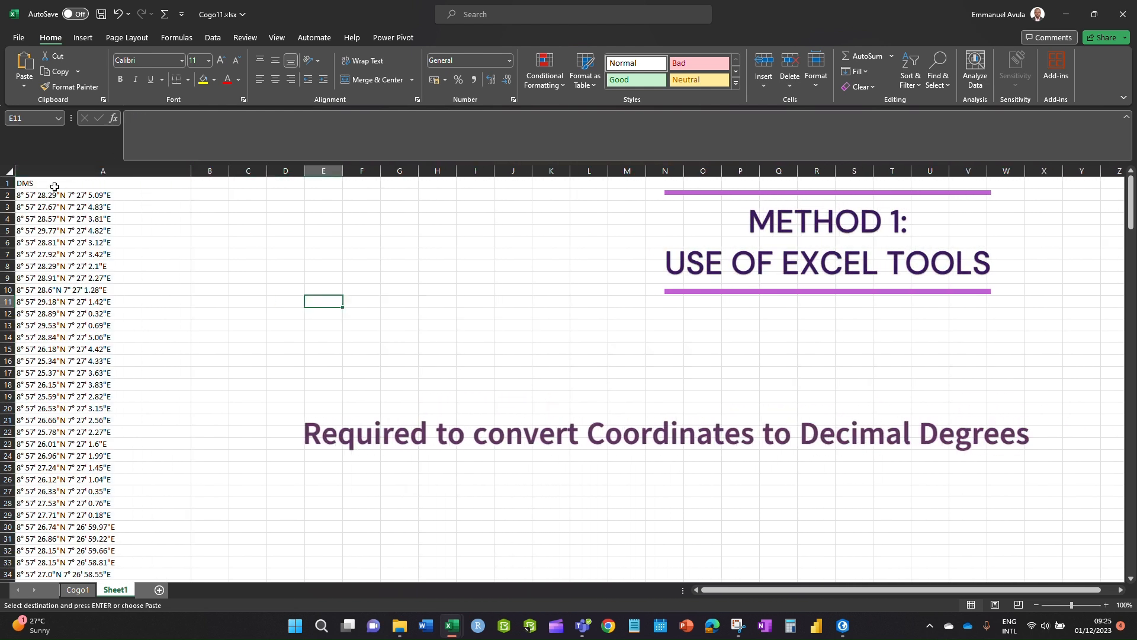
left_click(45, 195)
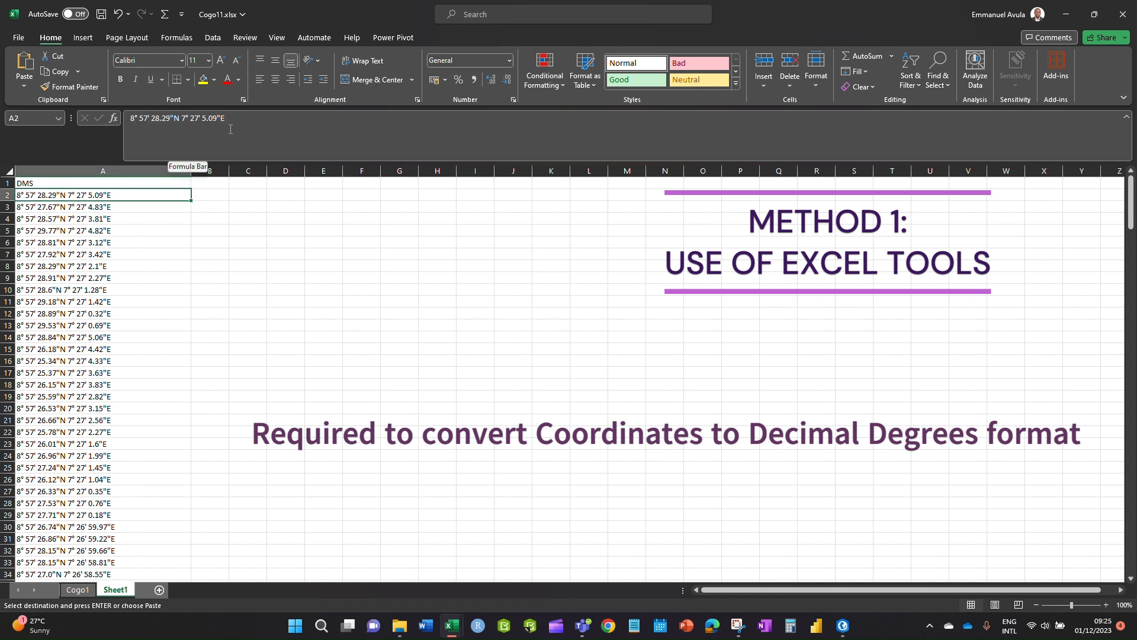
left_click_drag(190, 173, 122, 175)
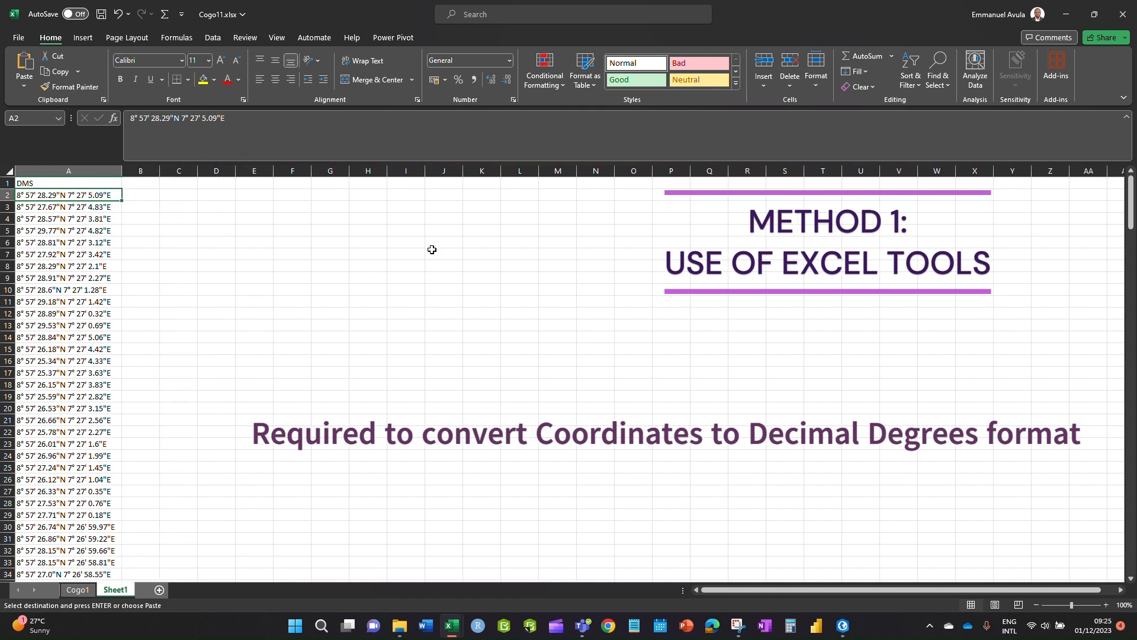
left_click(284, 290)
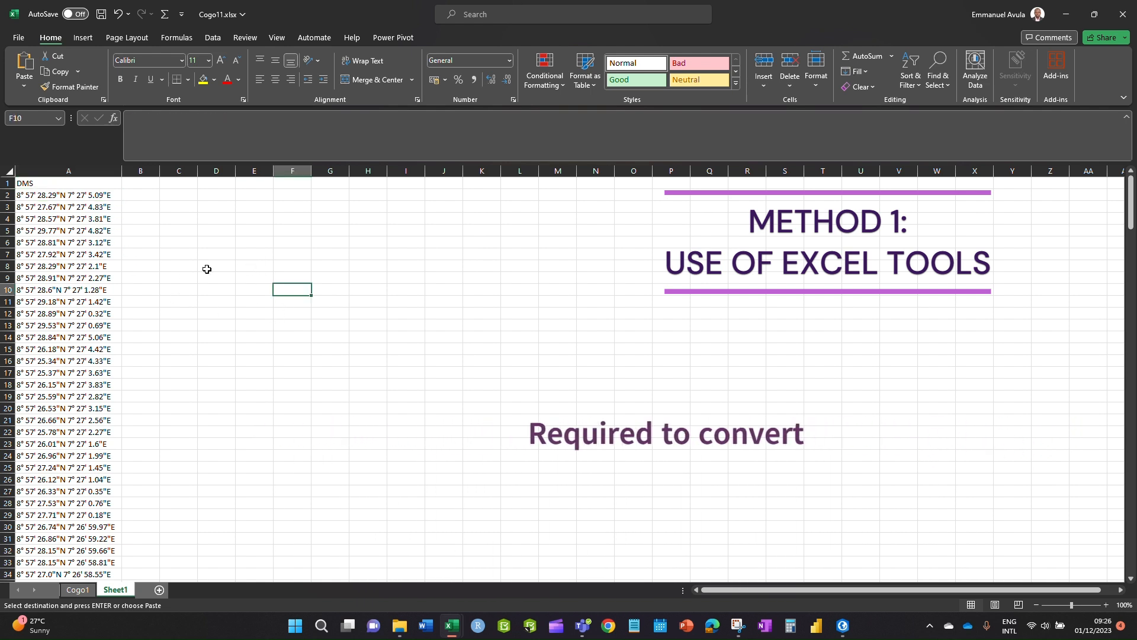
left_click(84, 170)
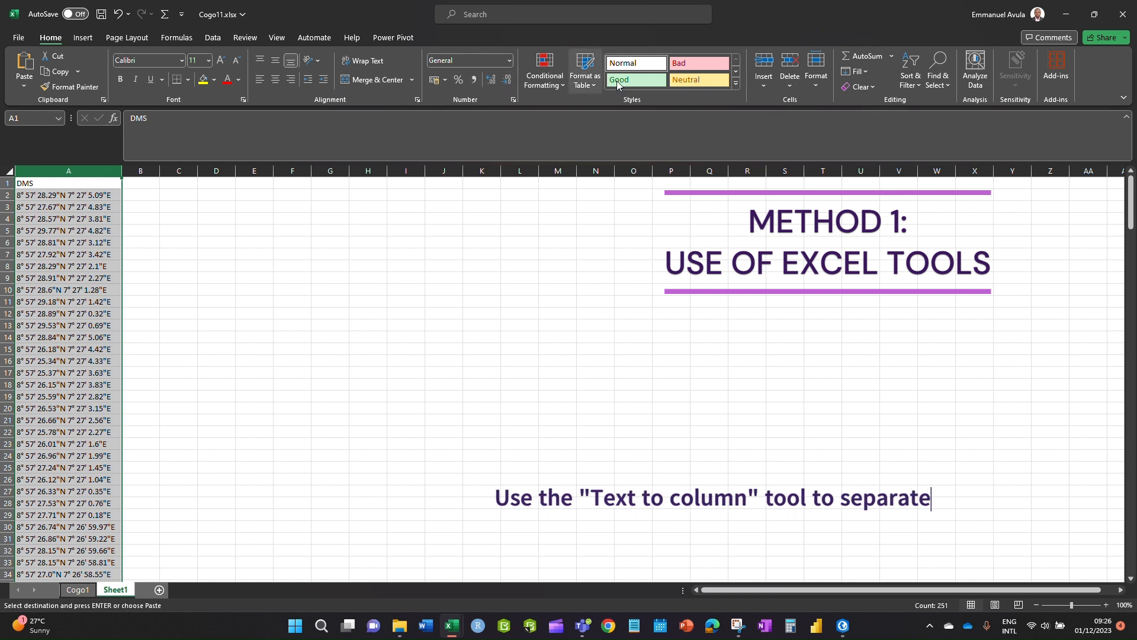
- Split column A with Text to Columns using Fixed width and the proposed breaks
left_click(214, 38)
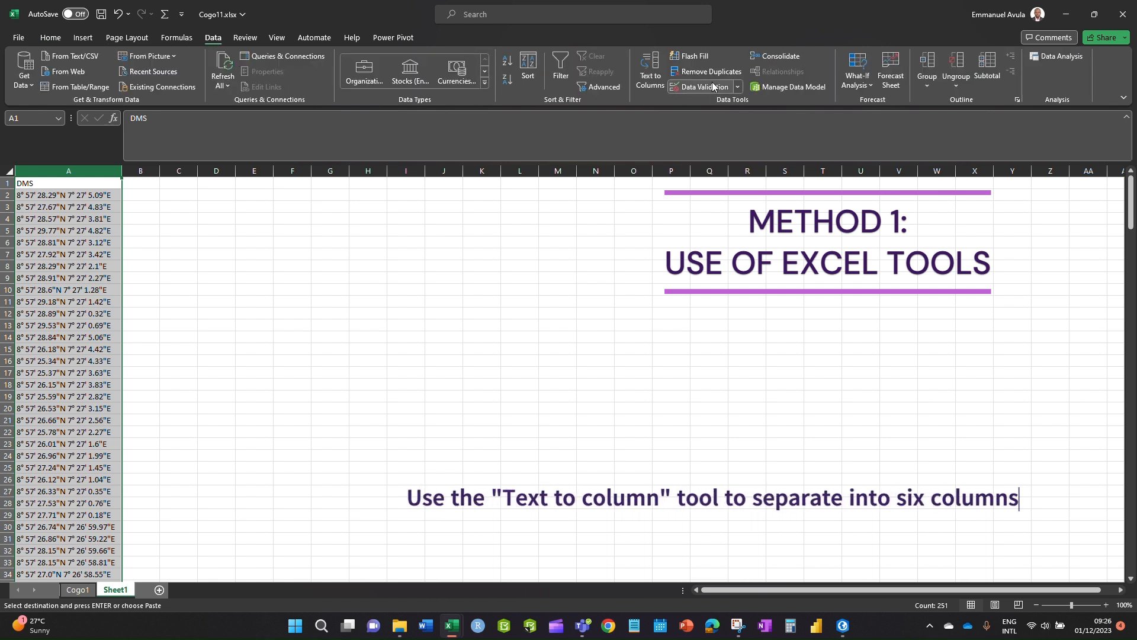
left_click(651, 70)
left_click(525, 337)
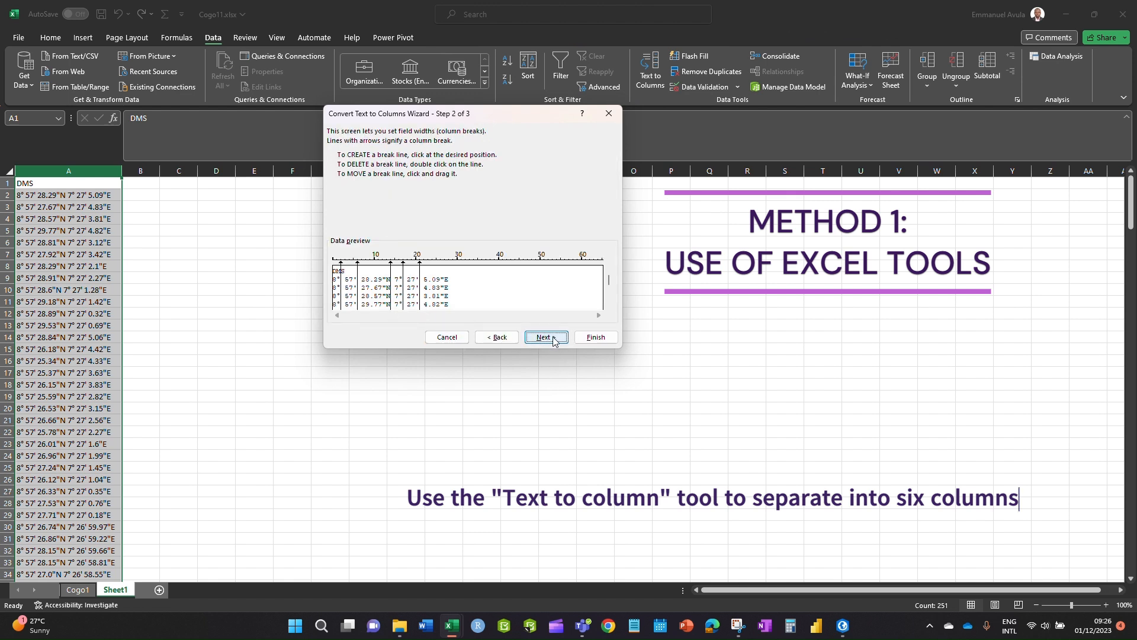
left_click(545, 337)
left_click(592, 336)
- Finish the six-column split and insert a blank column D before the longitude degrees
left_click(367, 408)
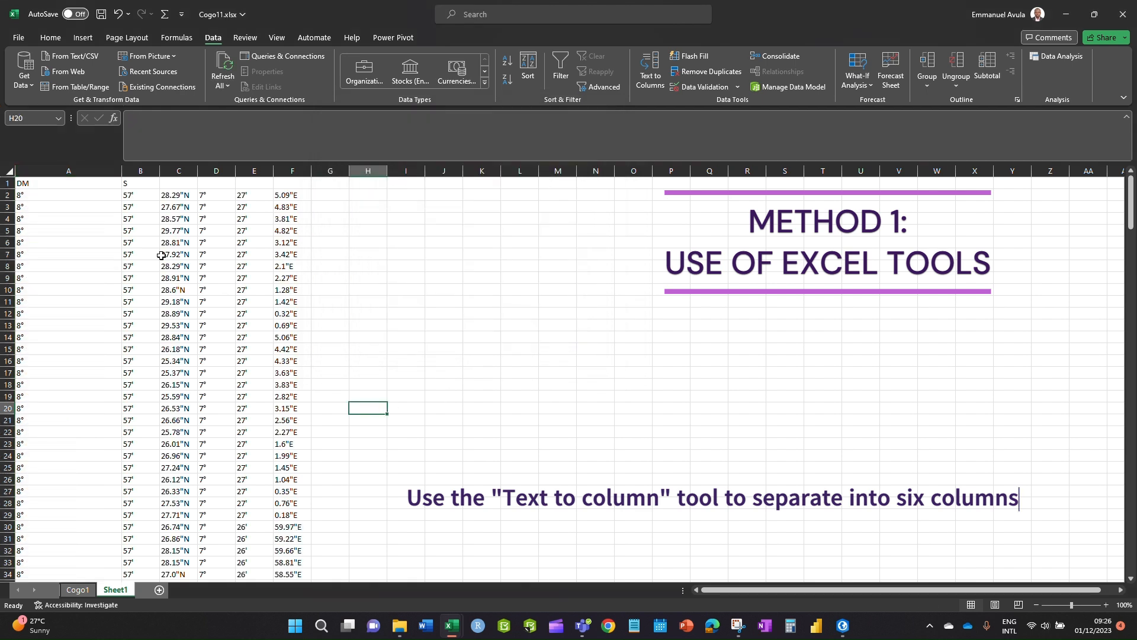
left_click(184, 169)
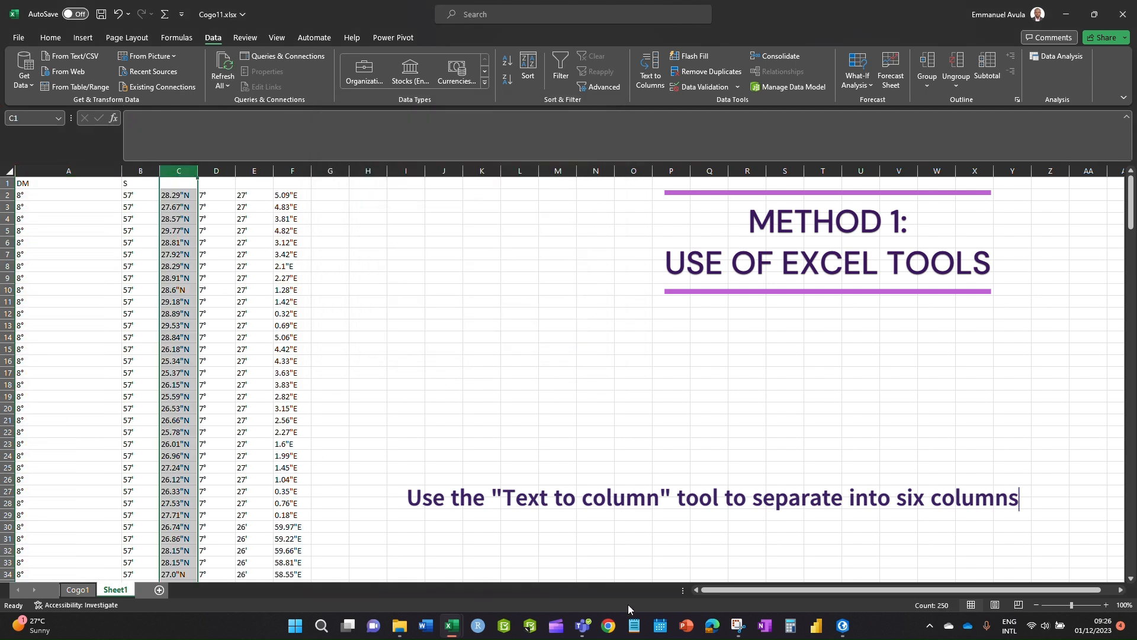
left_click(31, 170)
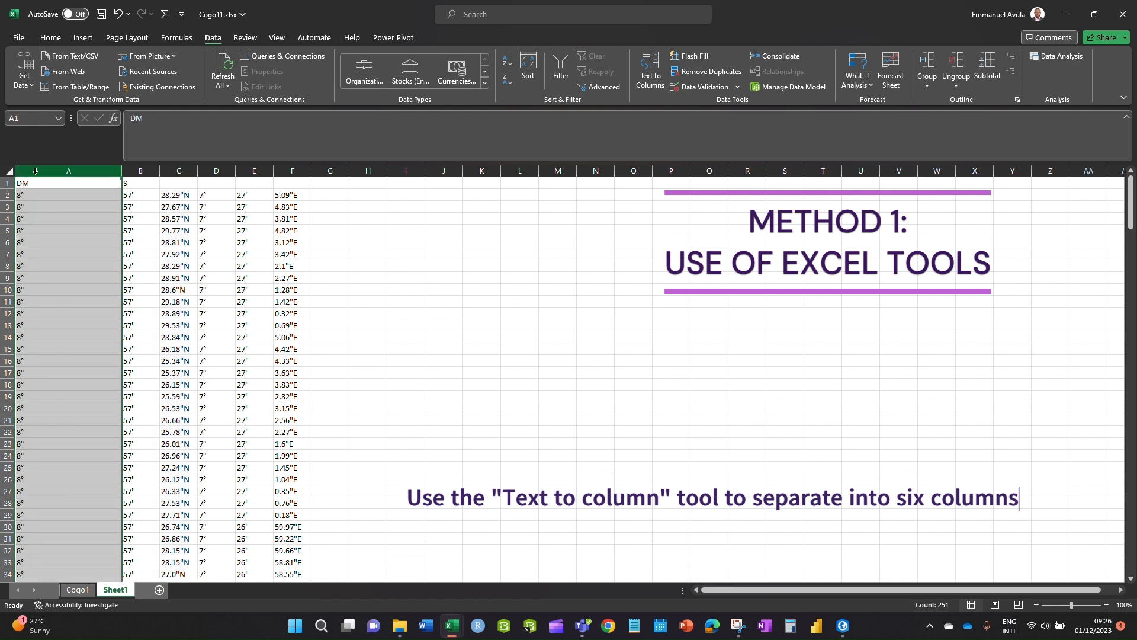
left_click(189, 171)
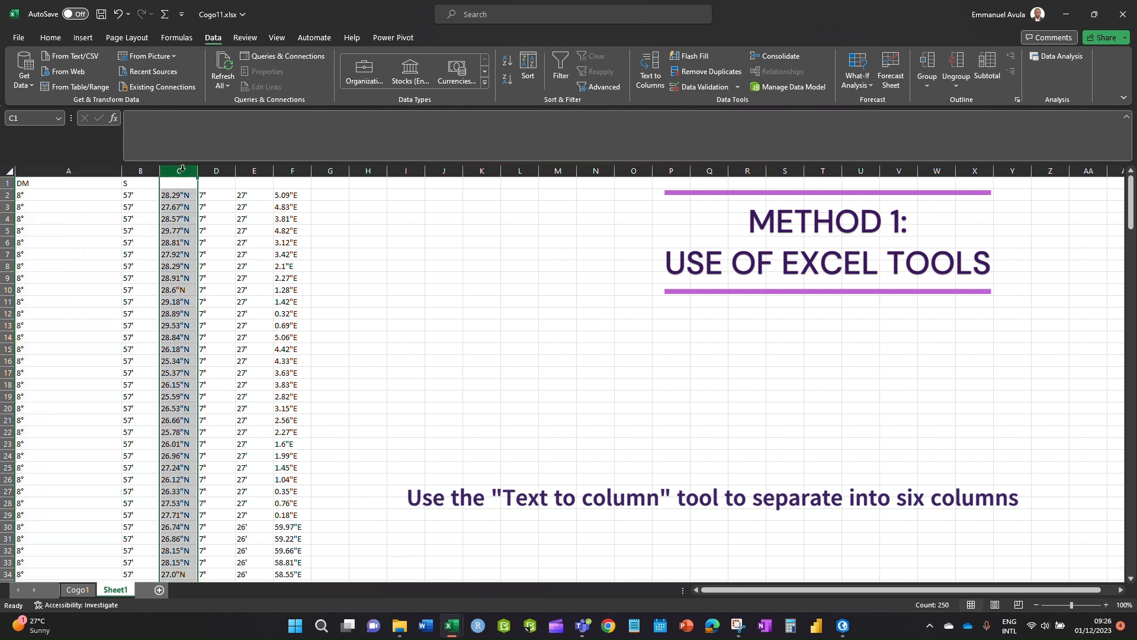
left_click(216, 171)
right_click(217, 173)
left_click(247, 289)
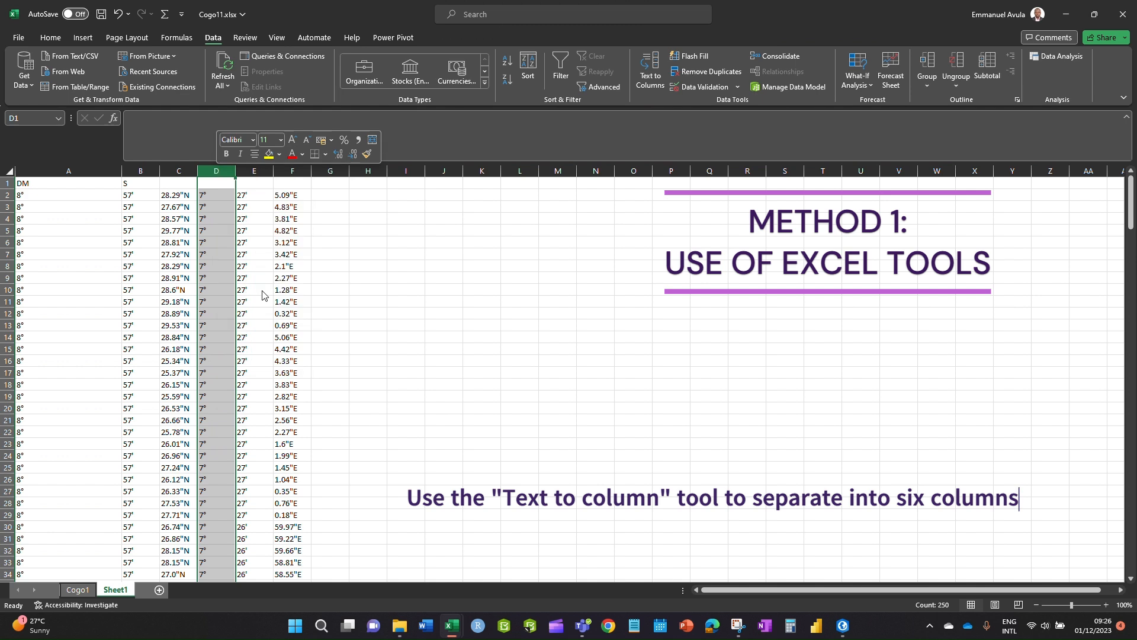
left_click(481, 360)
left_click(220, 169)
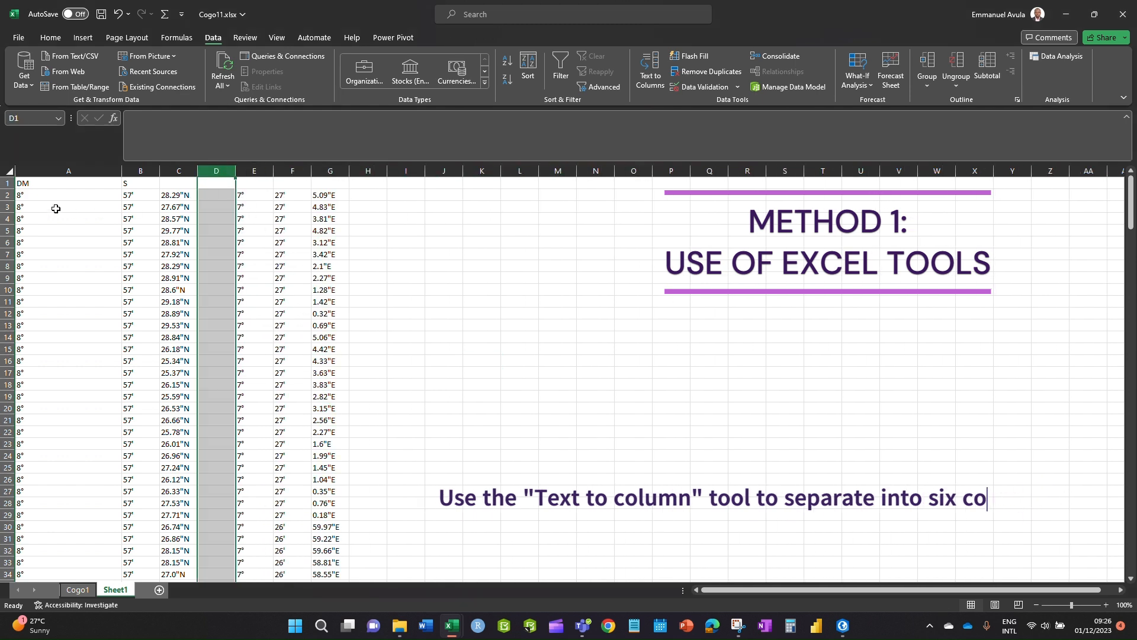
- AutoFit column A, select degree columns A and E, and start editing A2
double_click(121, 170)
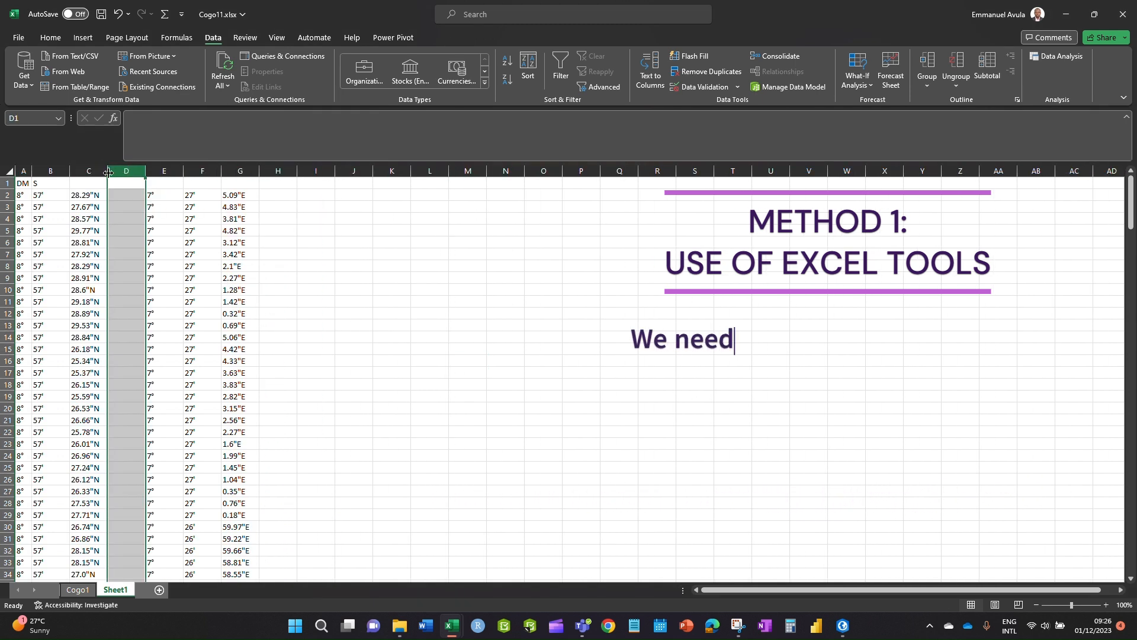
left_click(155, 242)
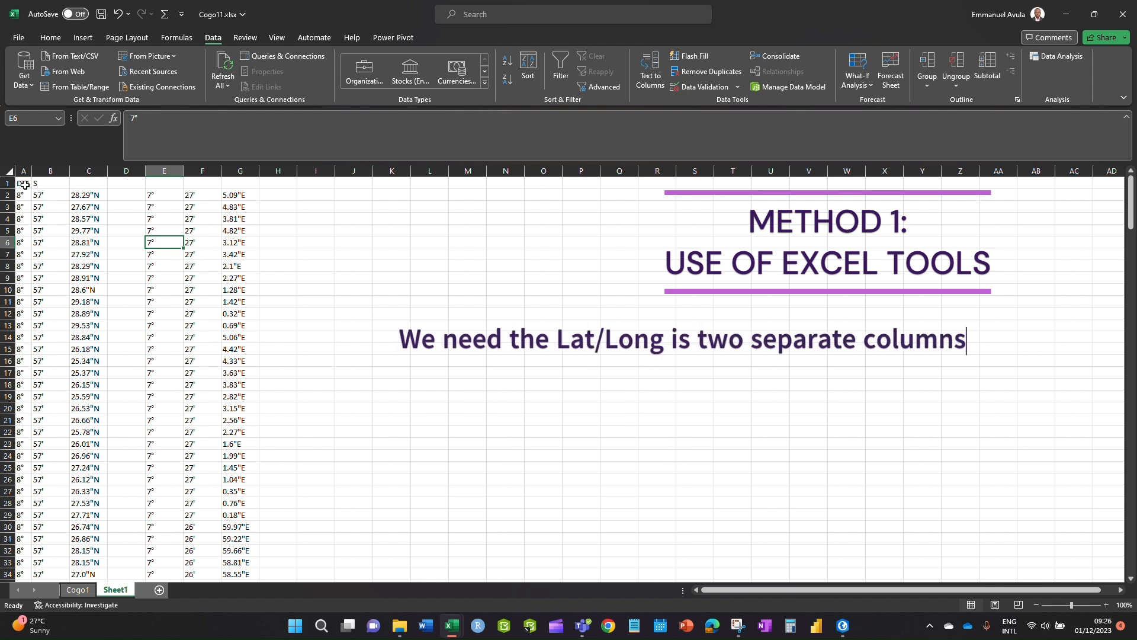
left_click_drag(24, 172, 103, 281)
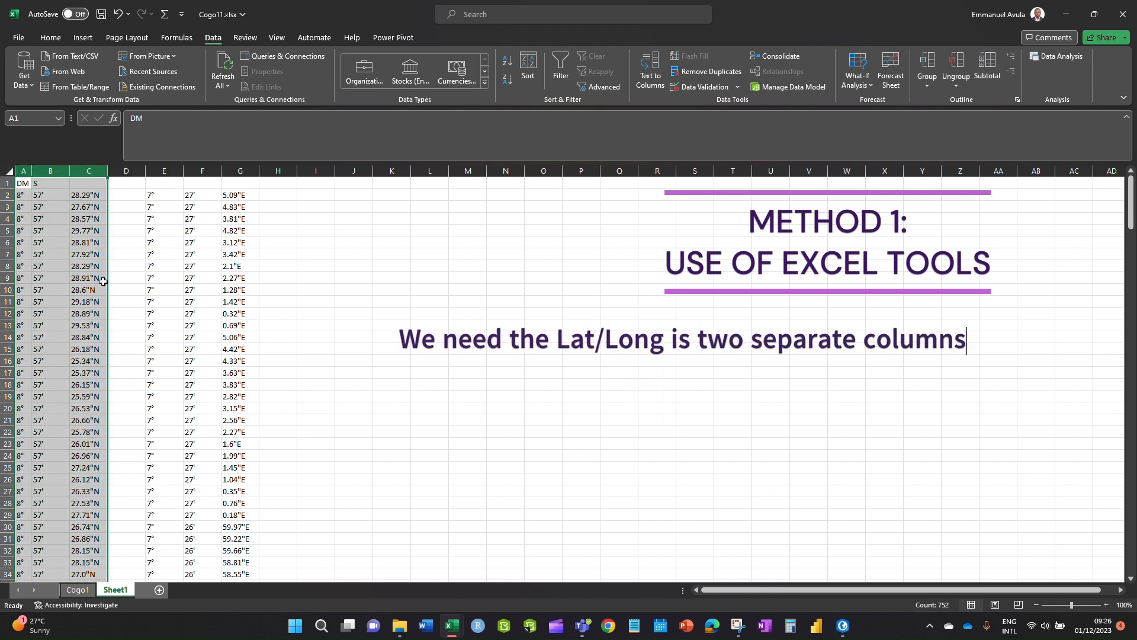
left_click(202, 278)
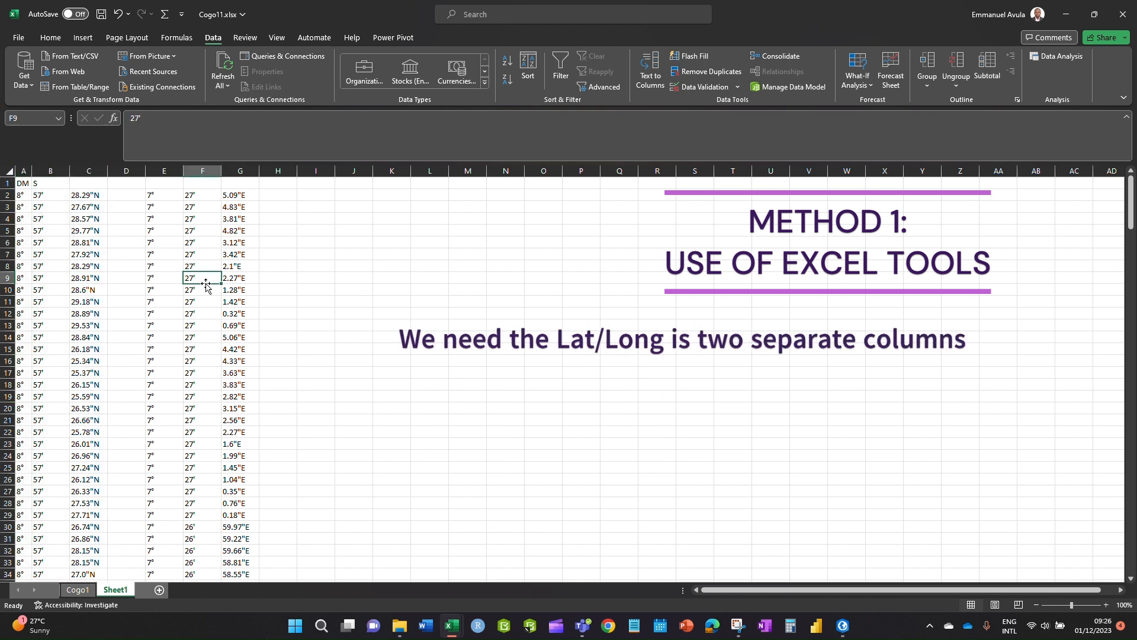
left_click(23, 170)
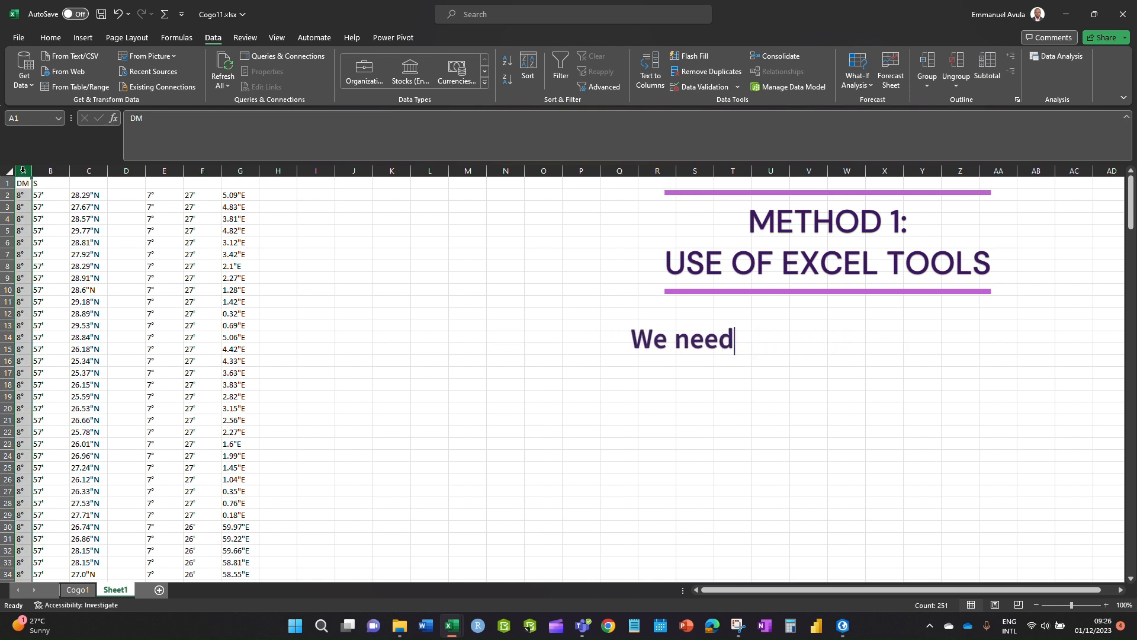
left_click(159, 172, "ctrl")
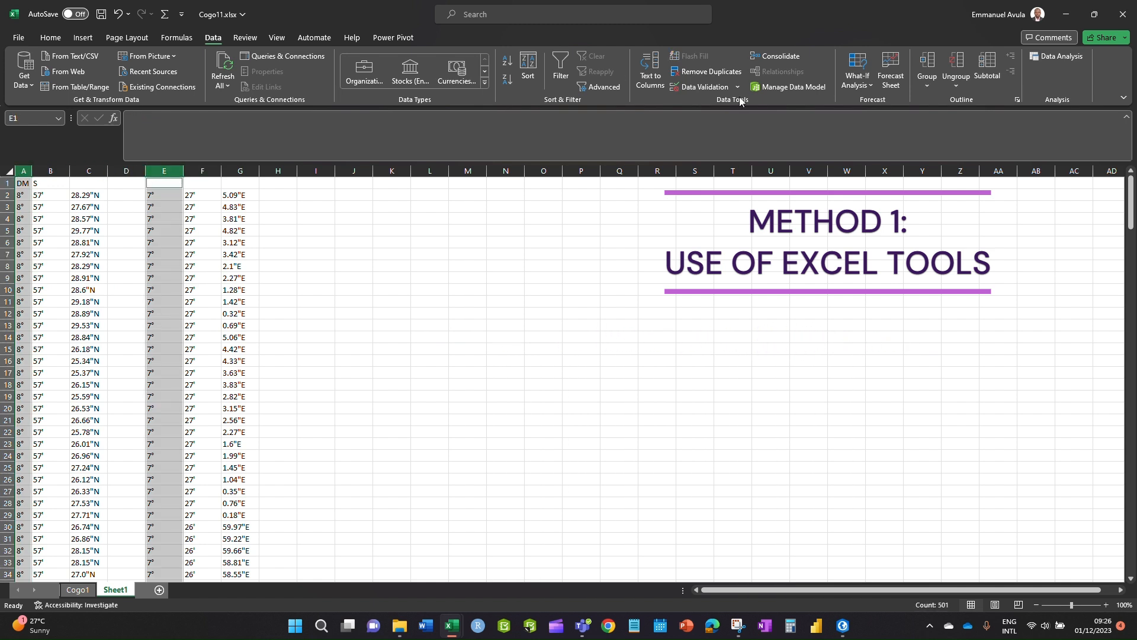
left_click(316, 278)
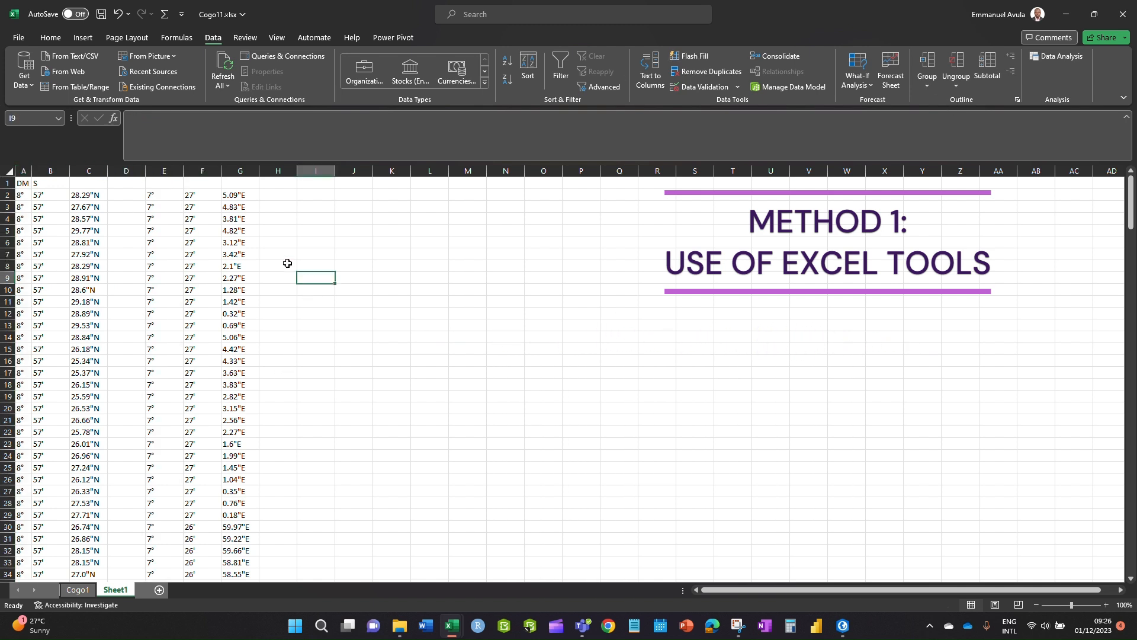
double_click(23, 194)
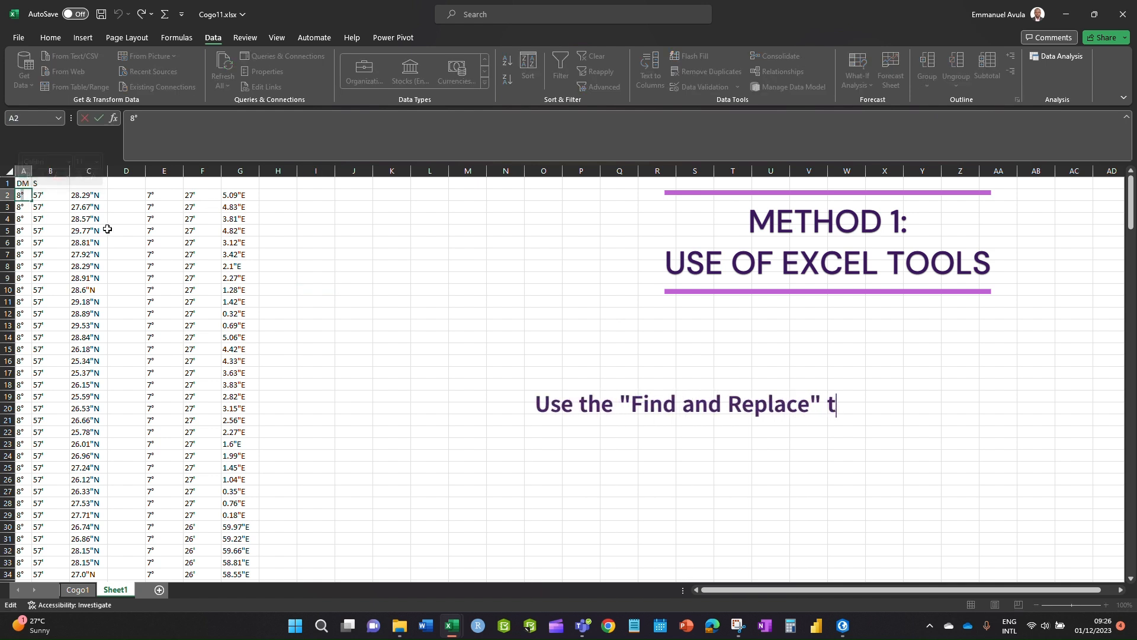
- Remove every degree symbol from column A using Replace All with an empty replacement
left_click(430, 325)
left_click(23, 171)
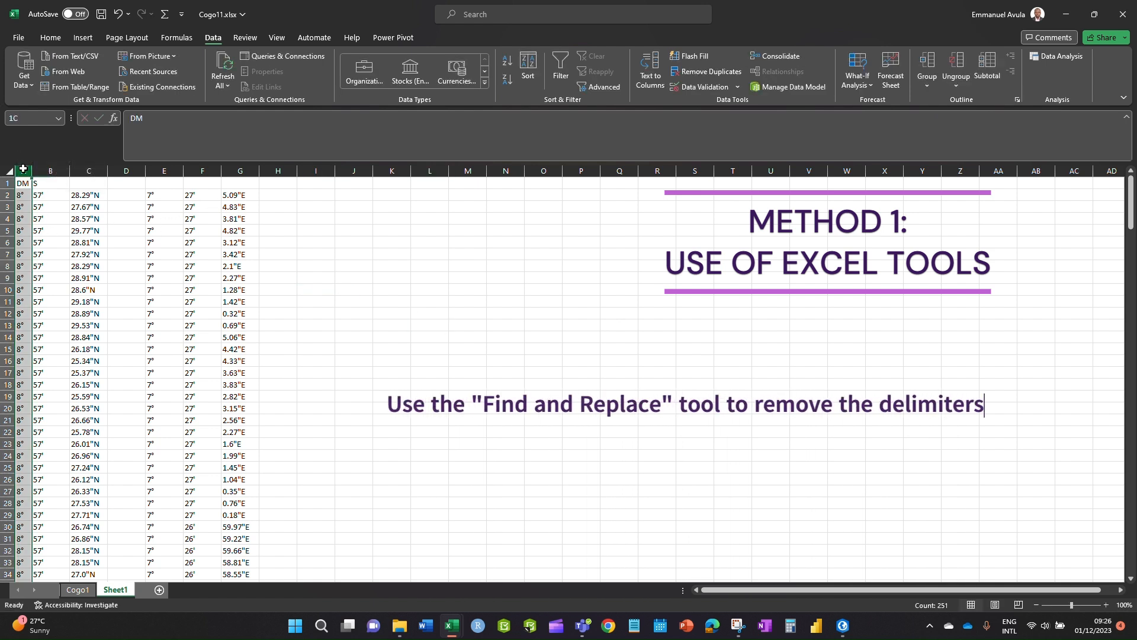
left_click(197, 171)
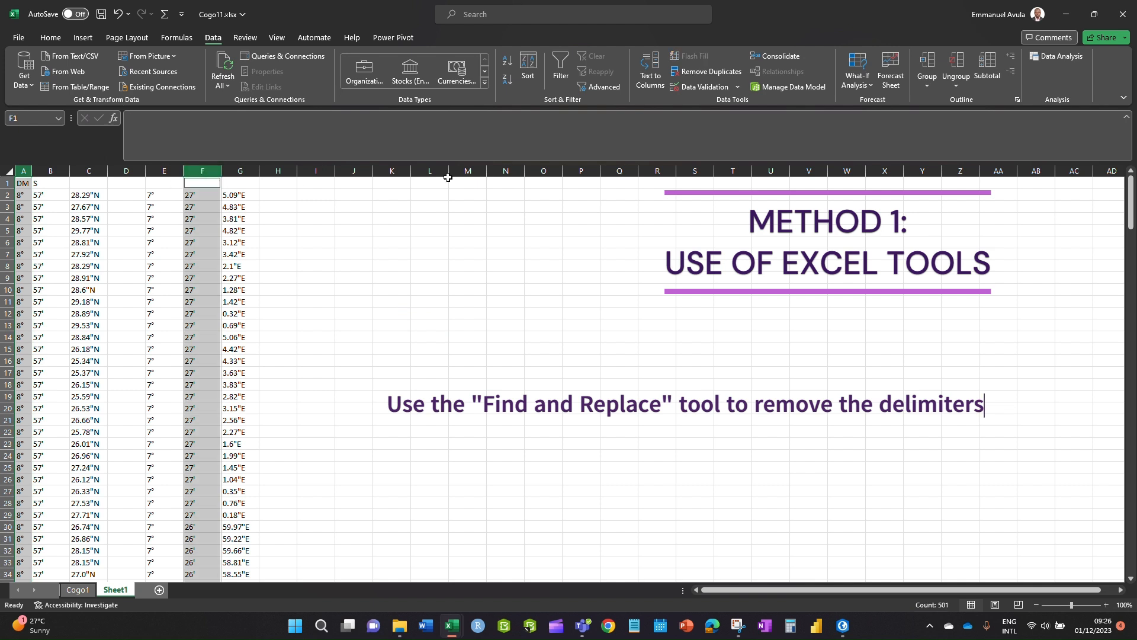
left_click(49, 39)
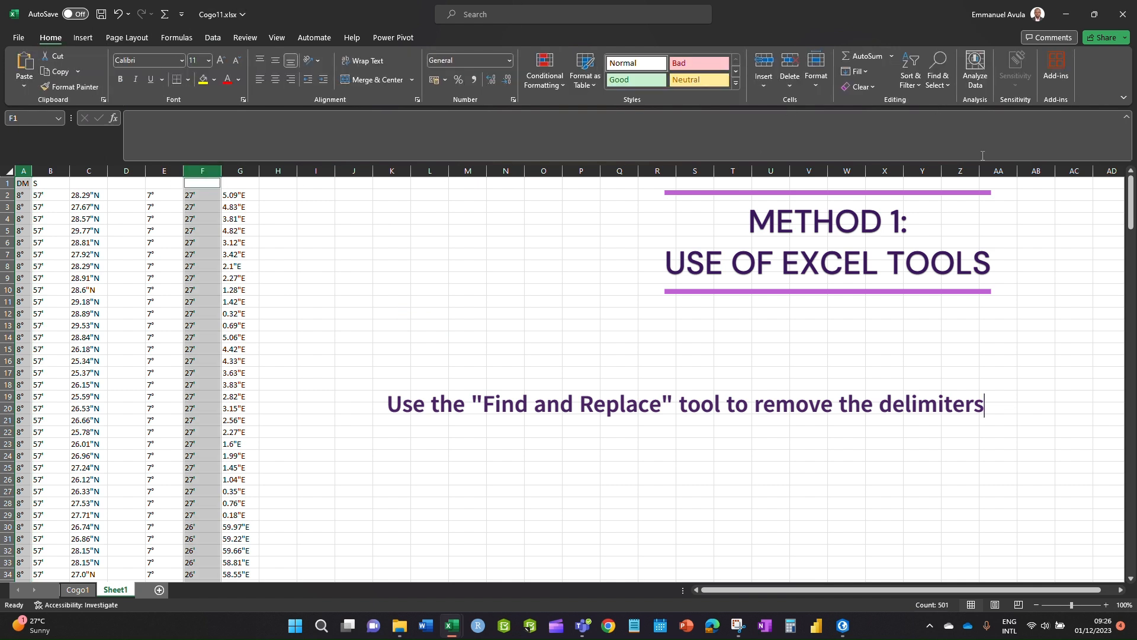
left_click(938, 80)
left_click(942, 133)
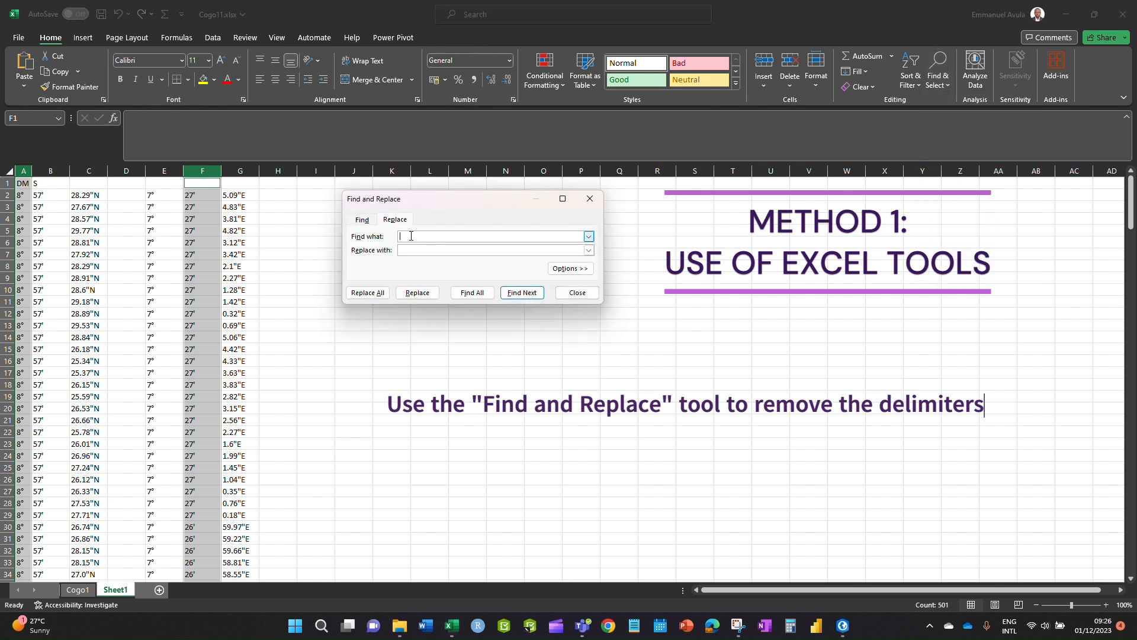
left_click(416, 251)
left_click(369, 293)
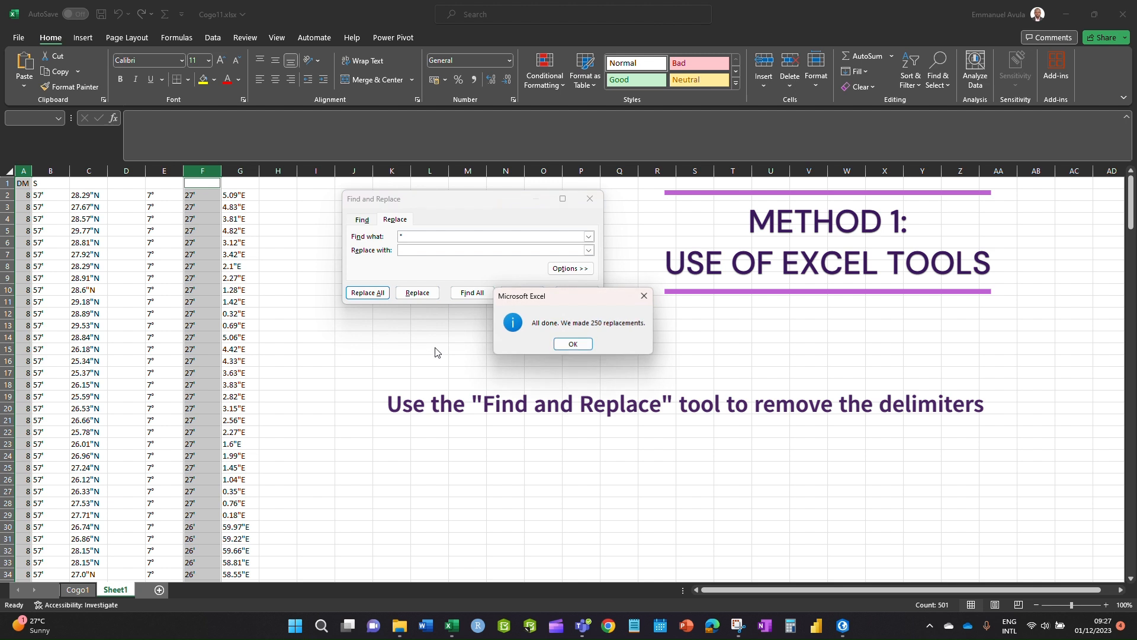
left_click(573, 344)
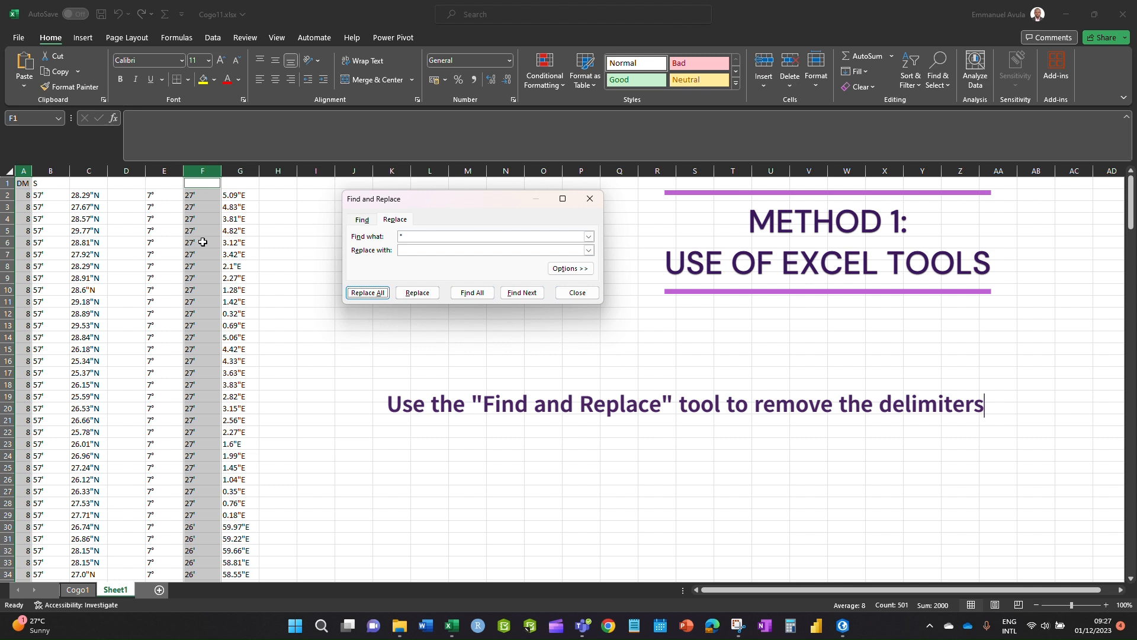
- Strip the degree symbols from column E, then search columns B and F for the minute mark
left_click(192, 219)
left_click(148, 170)
left_click(368, 294)
left_click(573, 344)
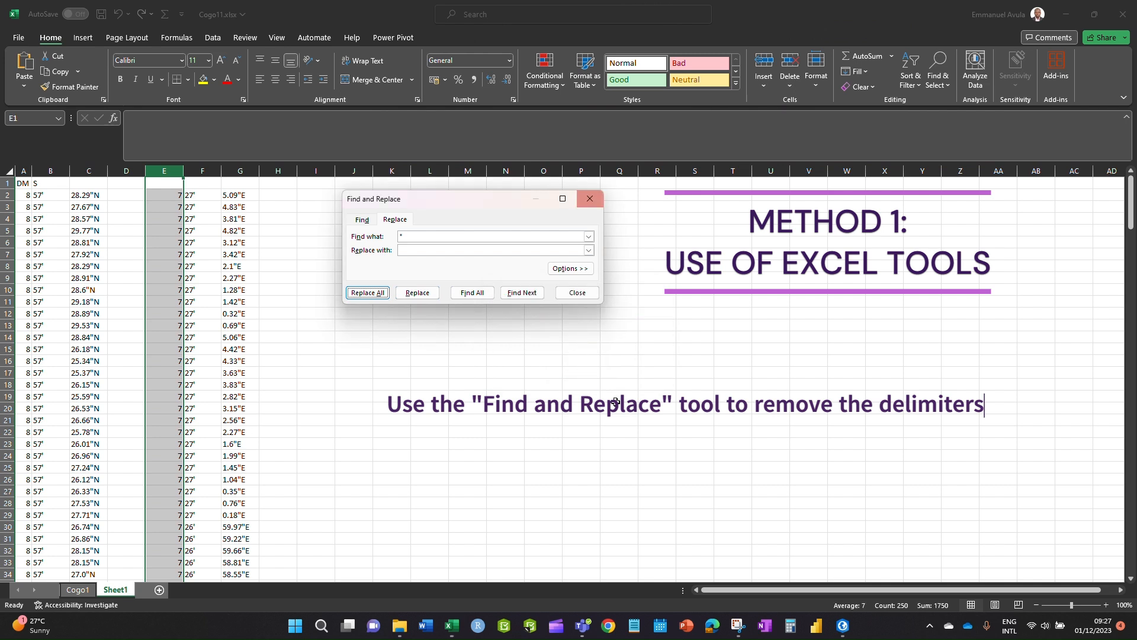
left_click(51, 172)
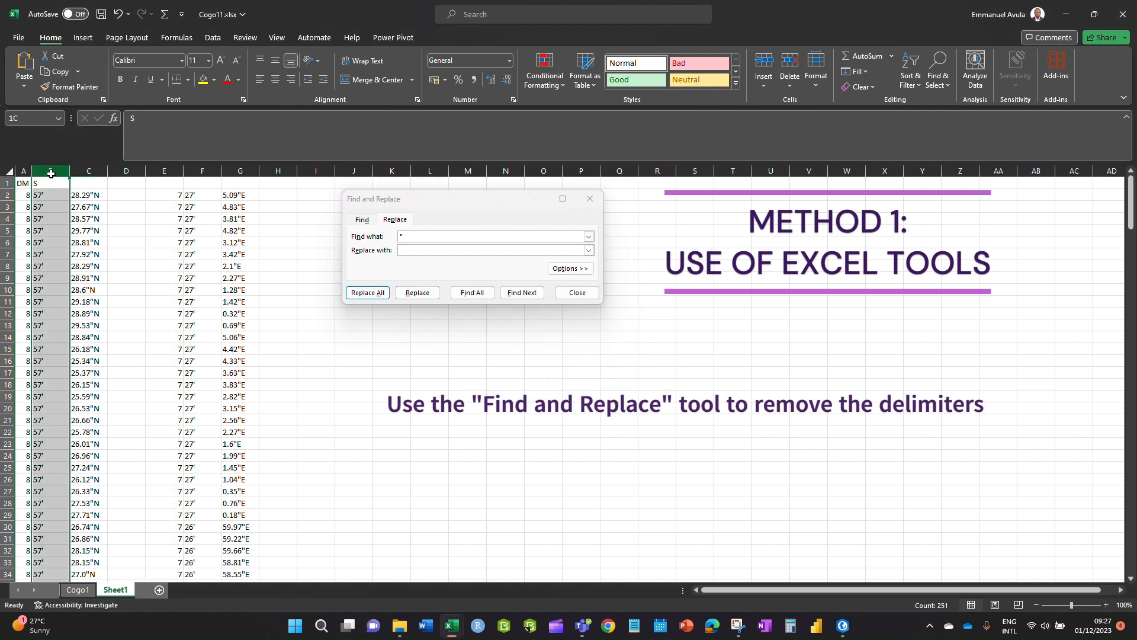
left_click(196, 171)
left_click(425, 237)
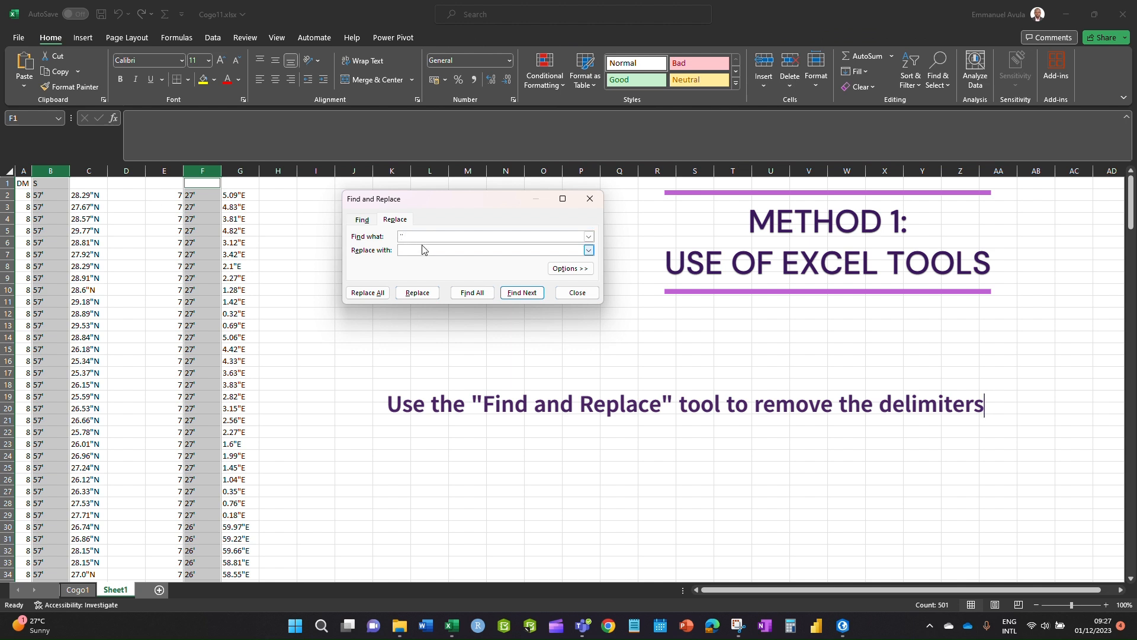
- Remove the minute marks from columns B and F and the seconds marks from columns C to G
left_click(365, 296)
left_click(572, 344)
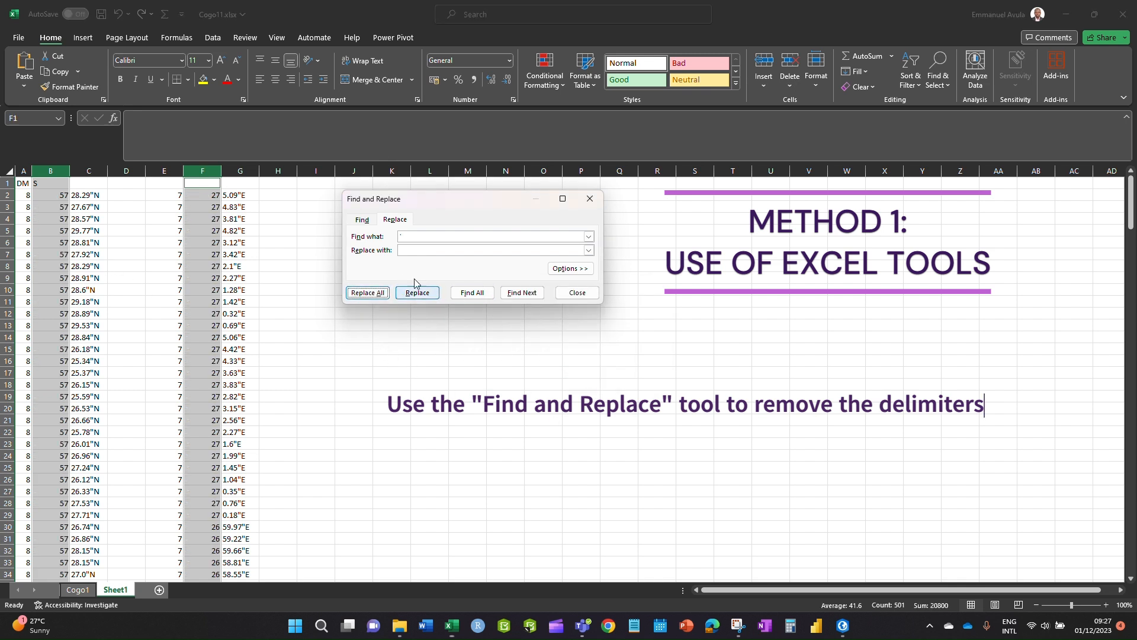
left_click(91, 171)
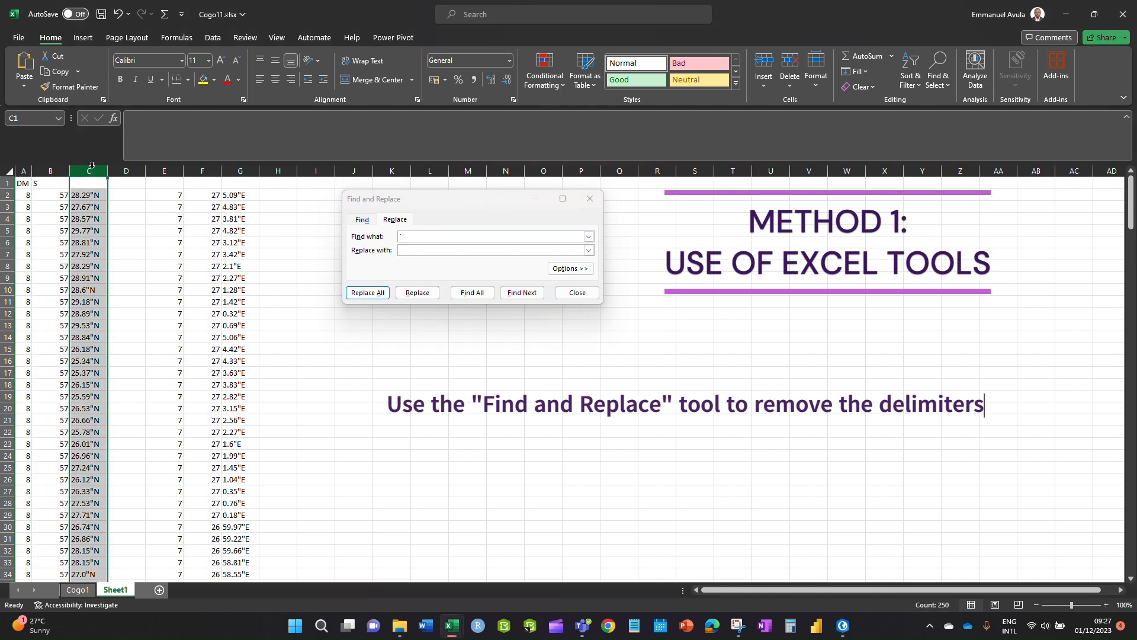
left_click_drag(92, 168, 242, 170)
left_click(426, 239)
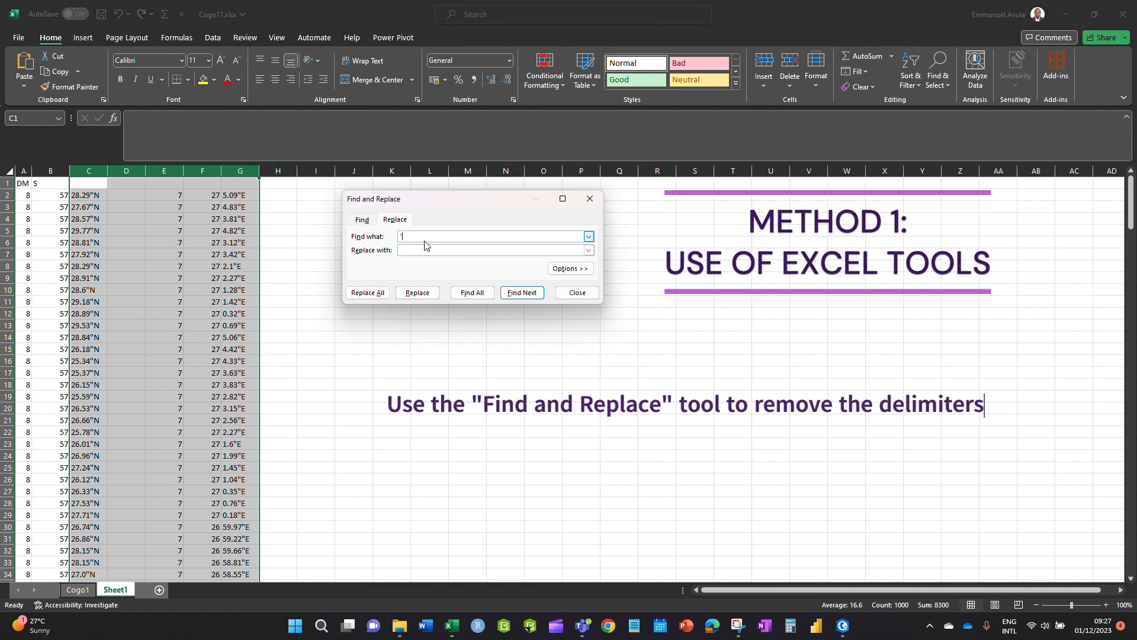
left_click(369, 294)
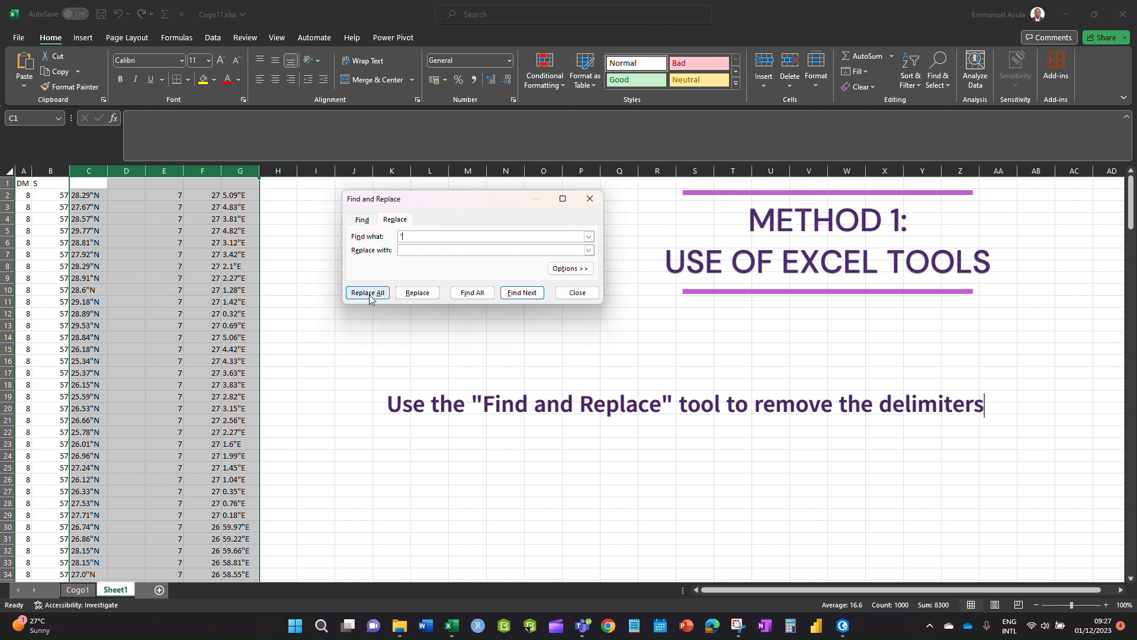
left_click(572, 345)
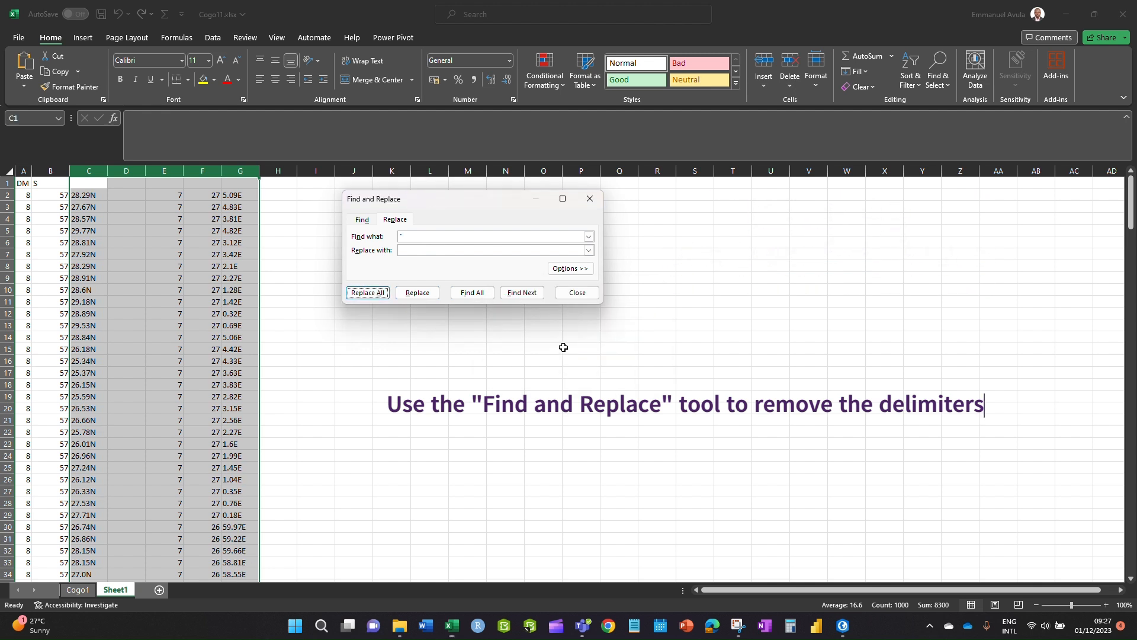
- Remove the N and E suffixes from the seconds columns and close Find and Replace
double_click(422, 236)
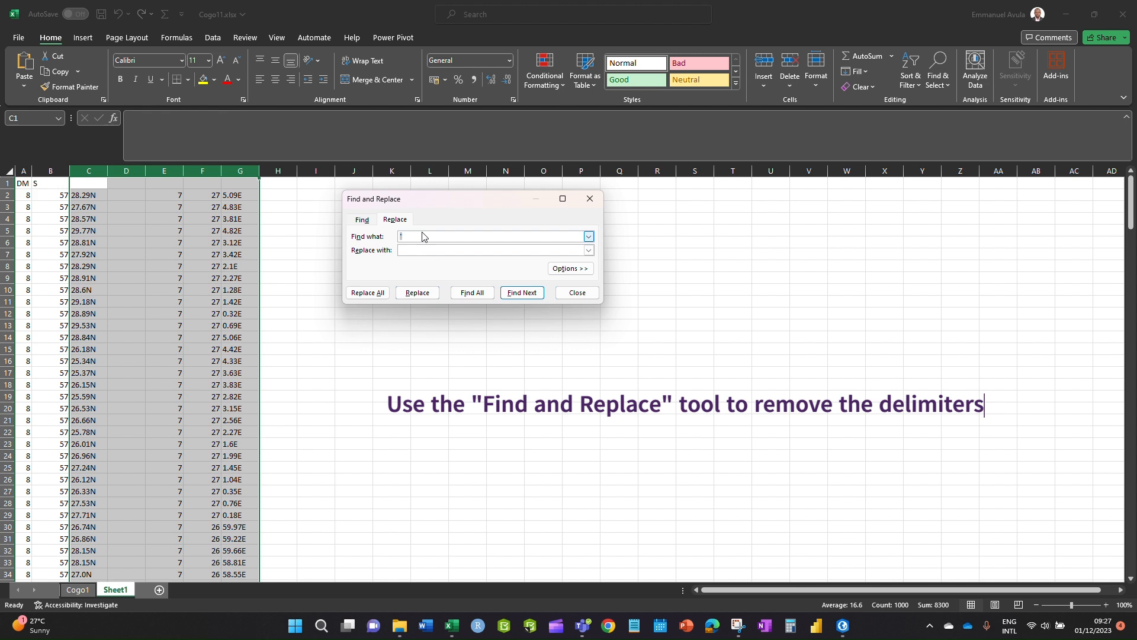
left_click(375, 295)
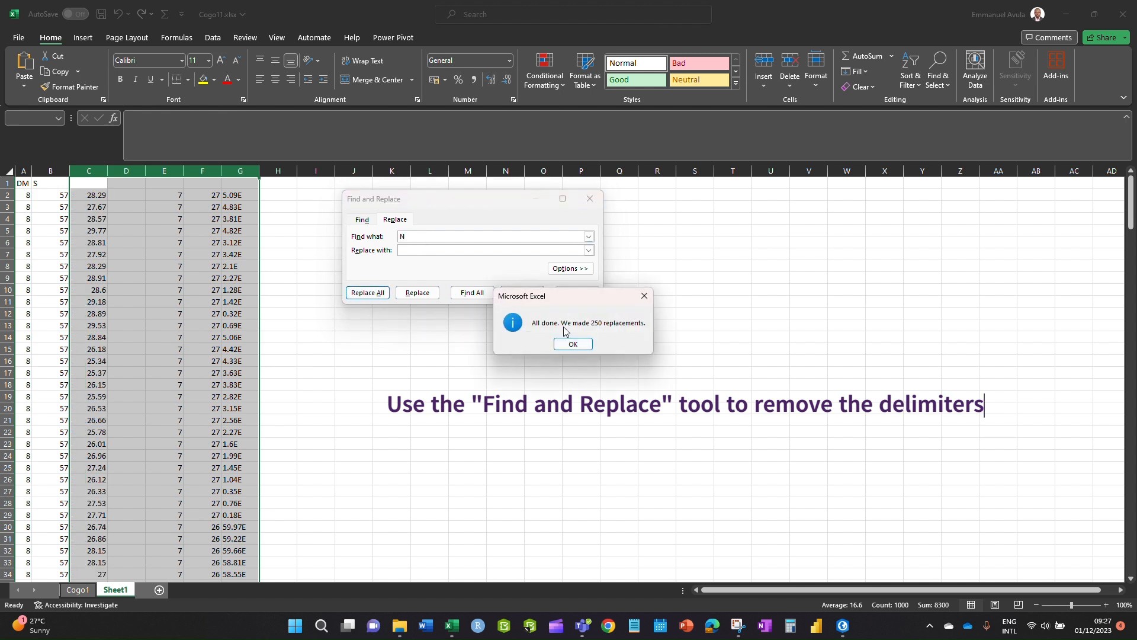
left_click(570, 344)
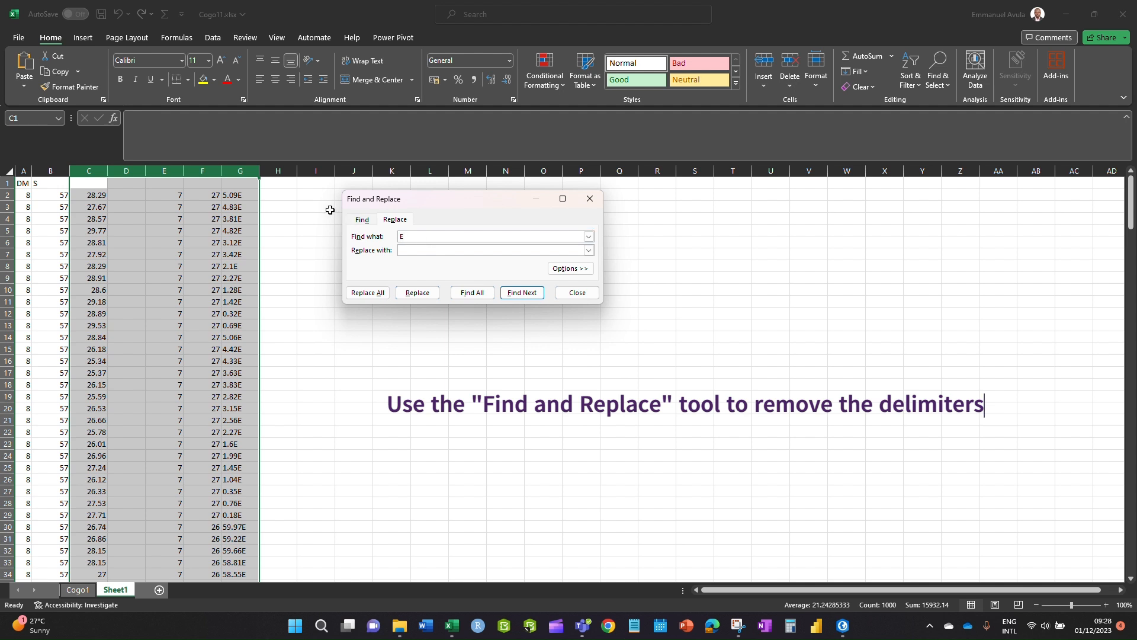
left_click(372, 294)
left_click(571, 342)
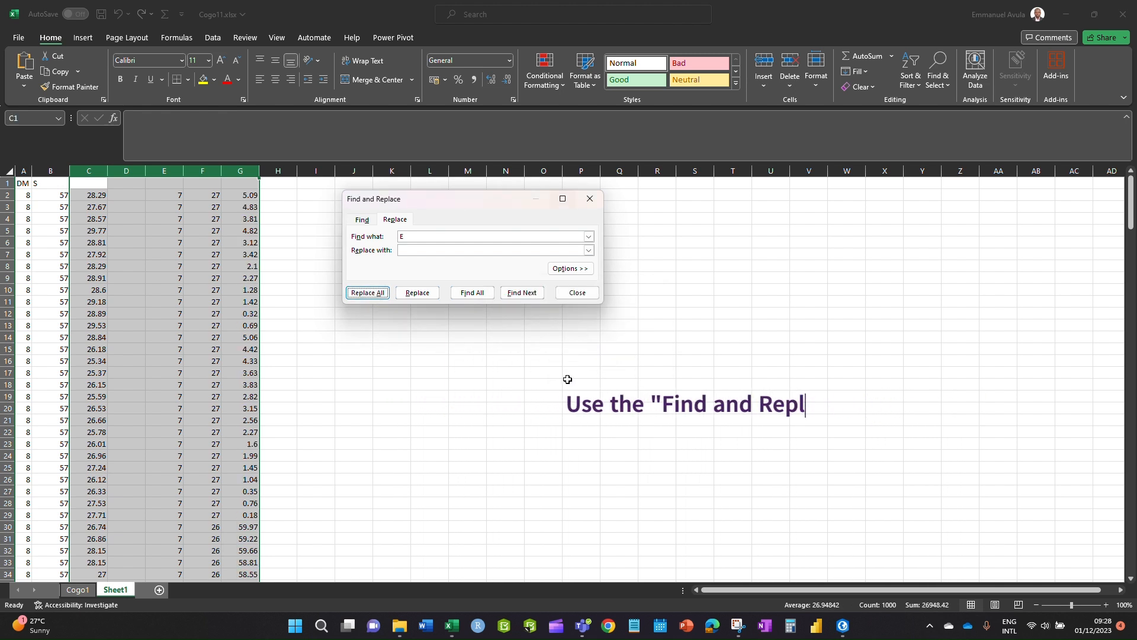
left_click(590, 198)
left_click(467, 455)
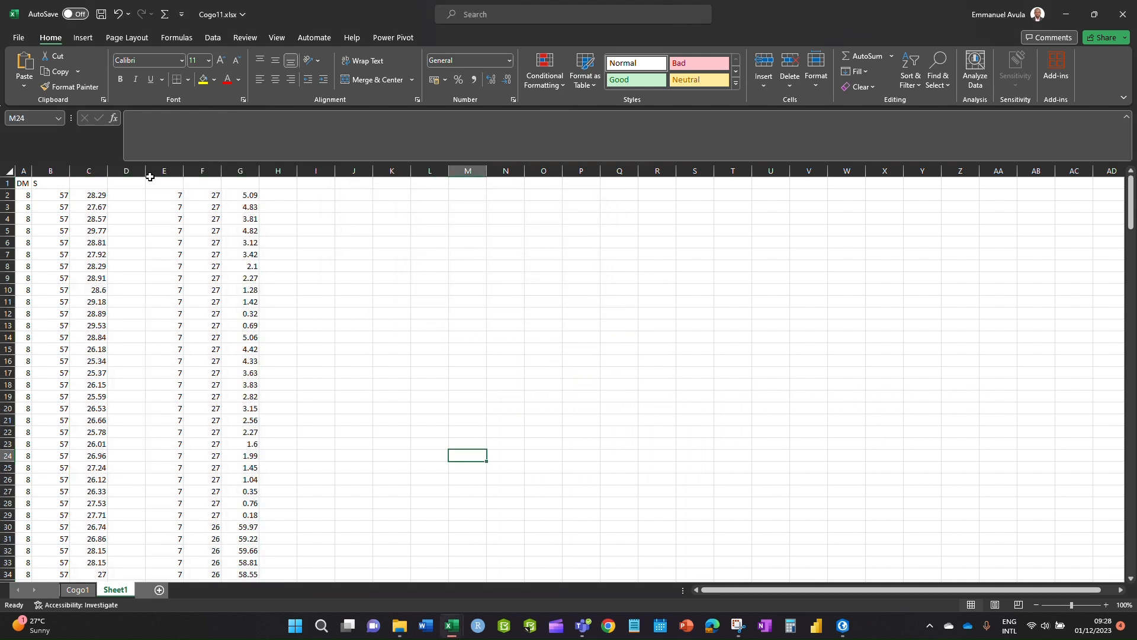
- Insert a new empty column at D and AutoFit column B
left_click(126, 171)
right_click(126, 170)
left_click(234, 312)
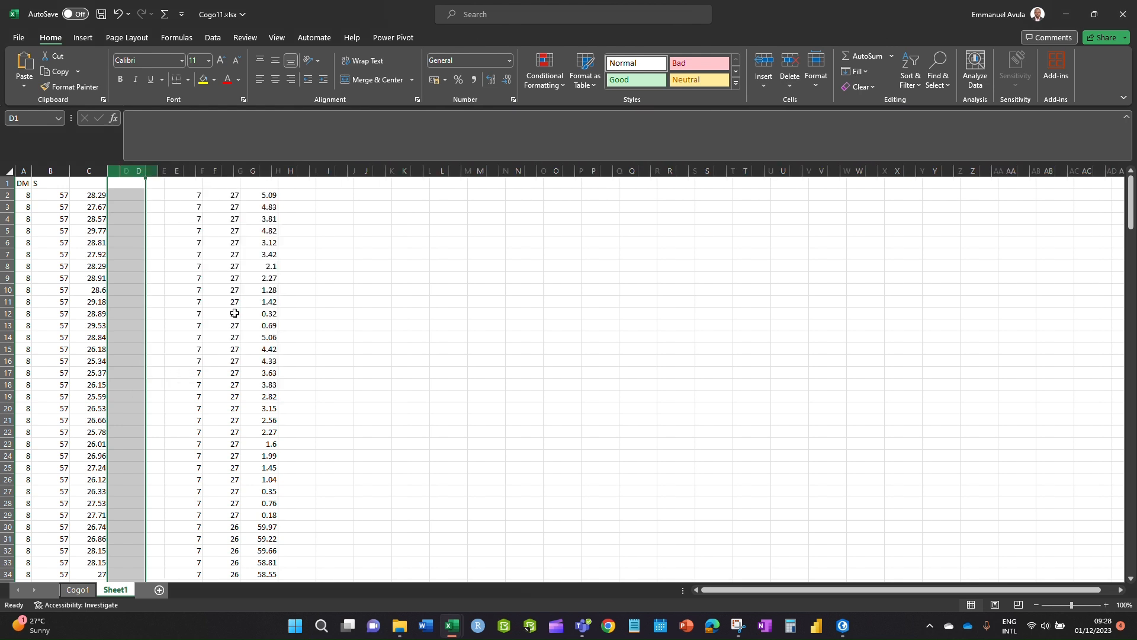
left_click(391, 335)
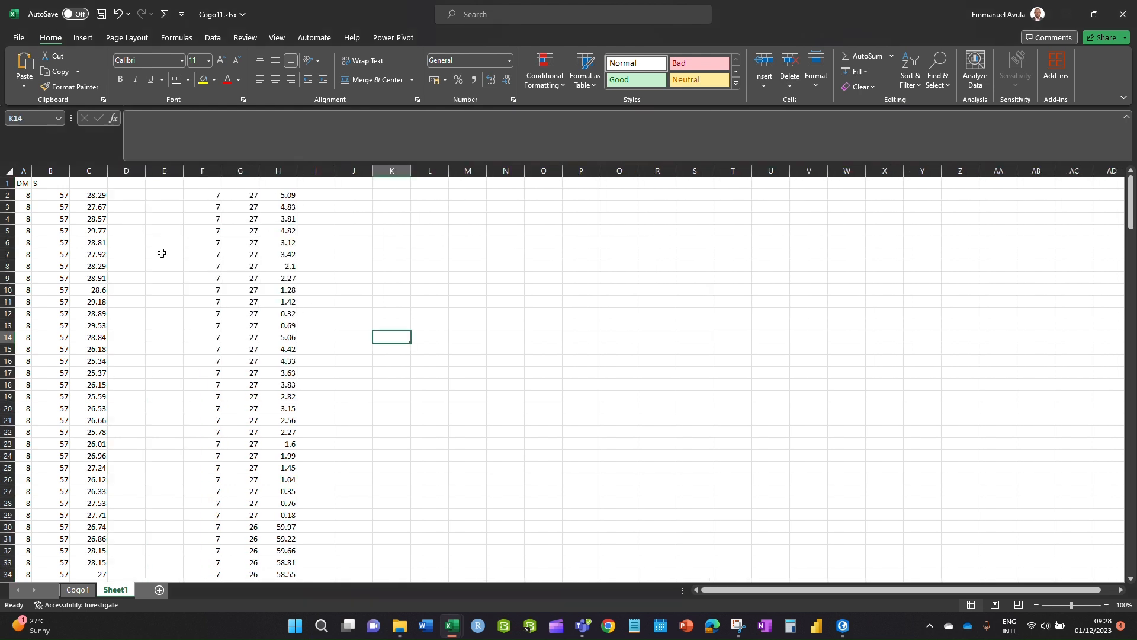
double_click(68, 167)
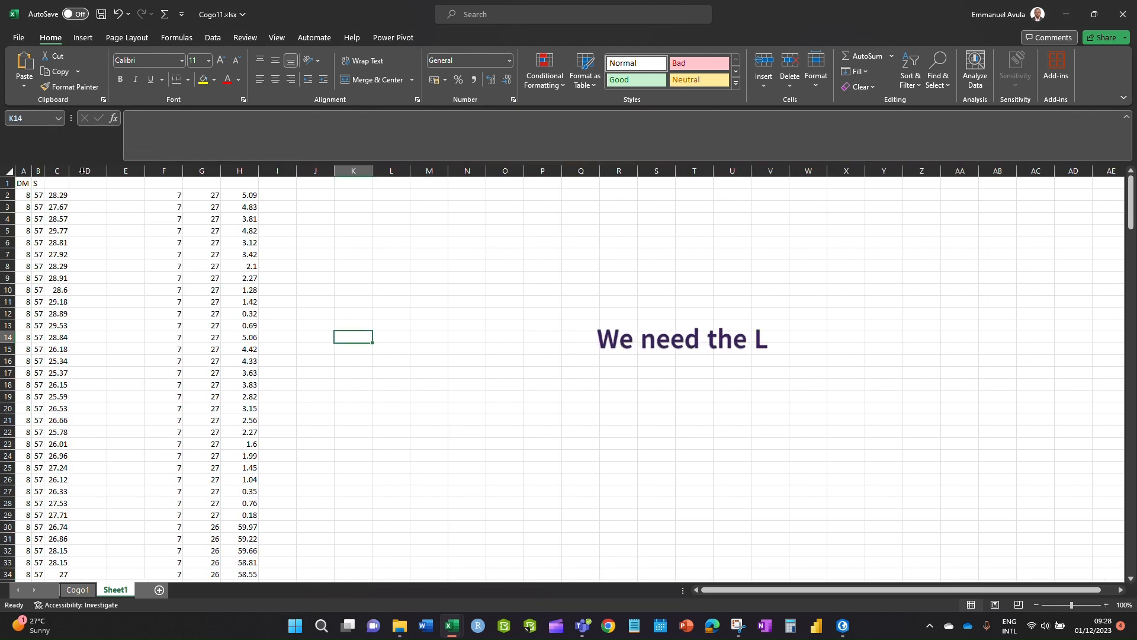
- AutoFit columns F, G and H to their numbers
double_click(182, 171)
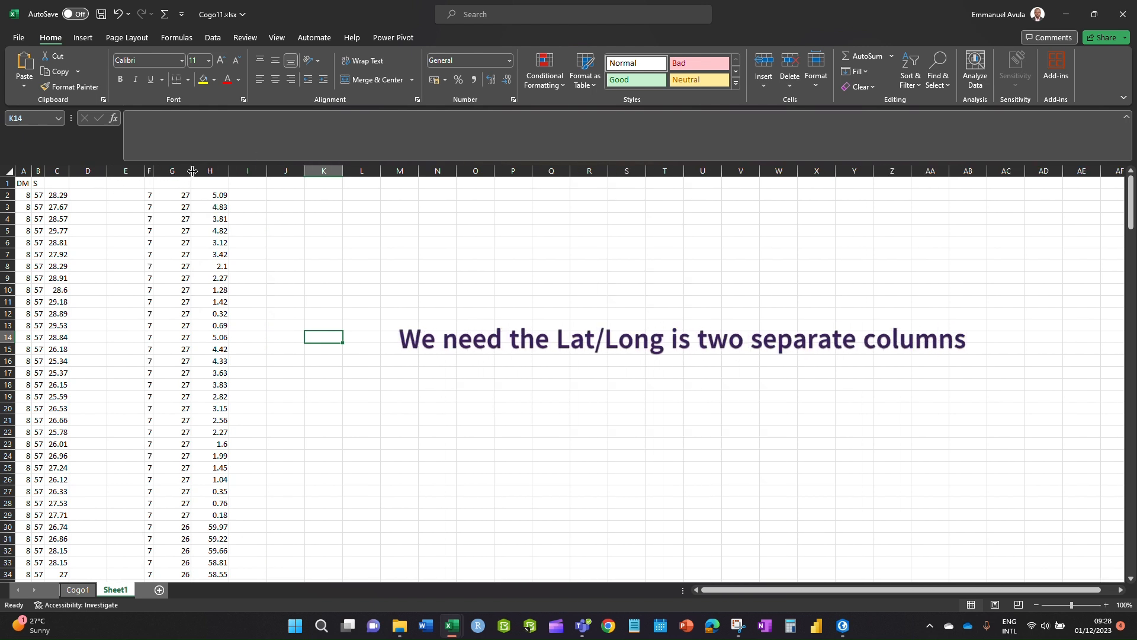
double_click(193, 171)
double_click(201, 177)
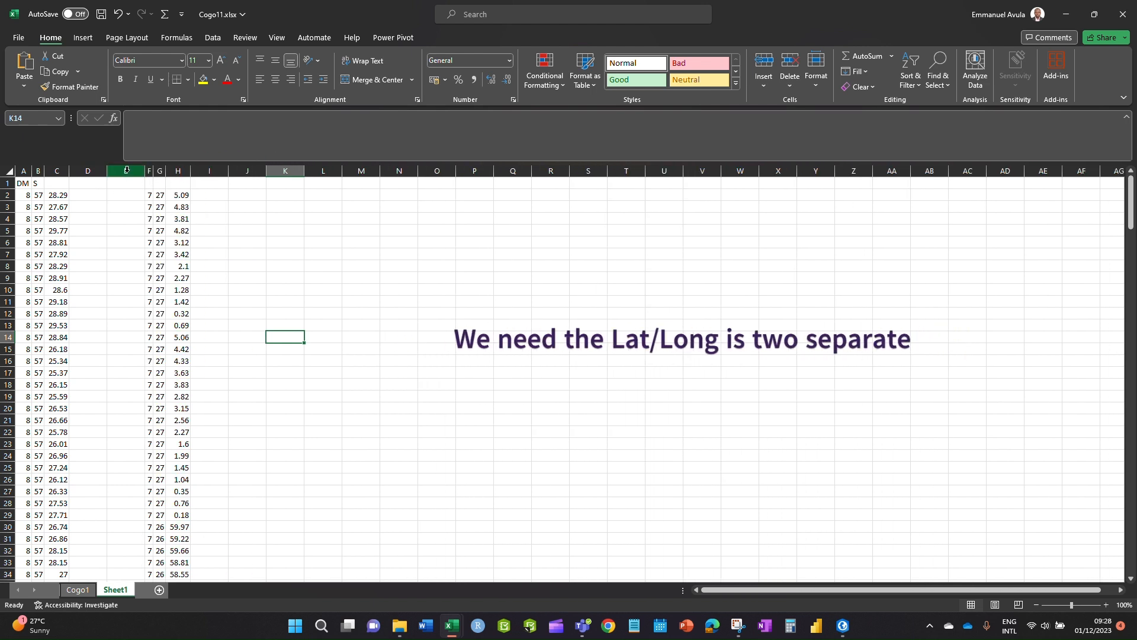
- Look at column E's options without changing anything, then check the A2 and B2 values
left_click(135, 171)
right_click(135, 171)
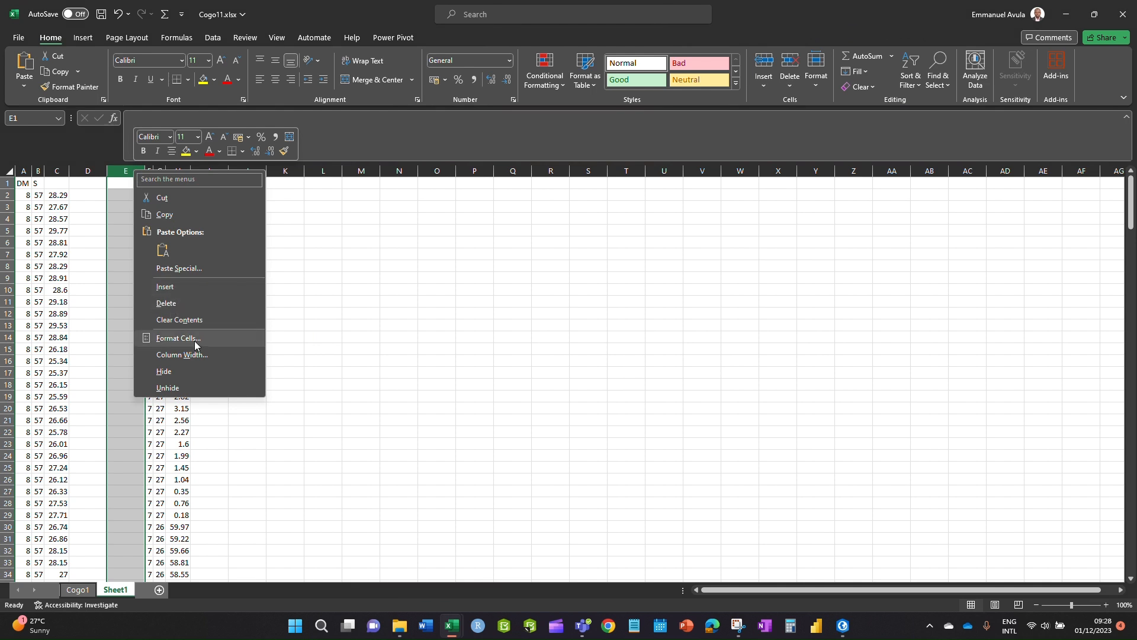
left_click(387, 293)
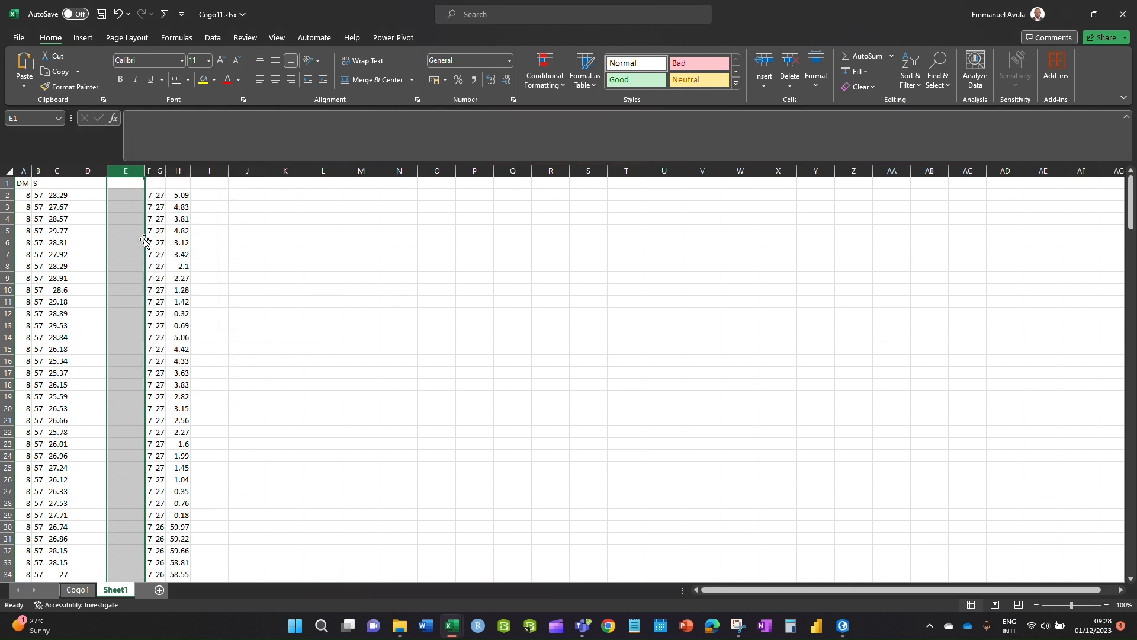
right_click(128, 170)
left_click(299, 272)
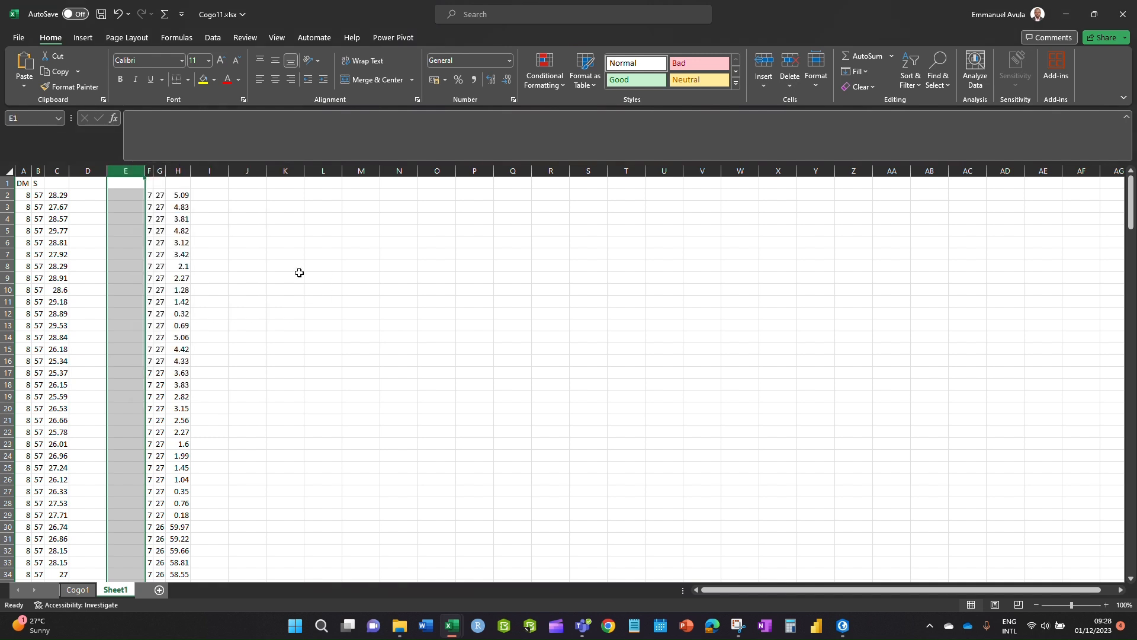
left_click(26, 199)
left_click(36, 196)
- Review the A2, B2 and C2 values, then widen column D to about 200 px
left_click(58, 197)
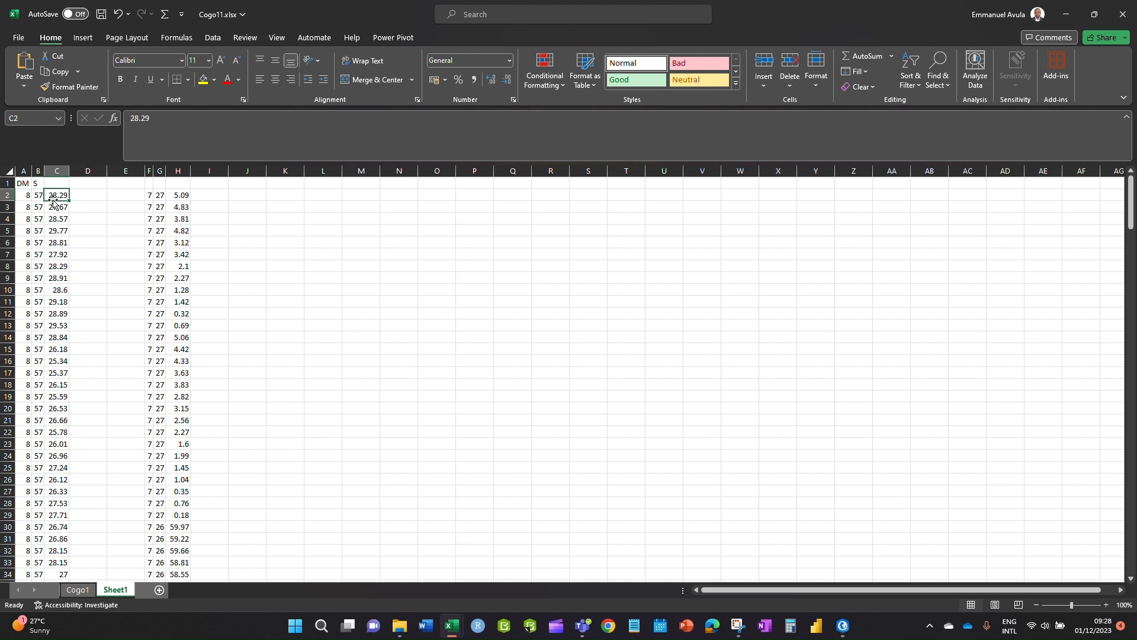
left_click(36, 196)
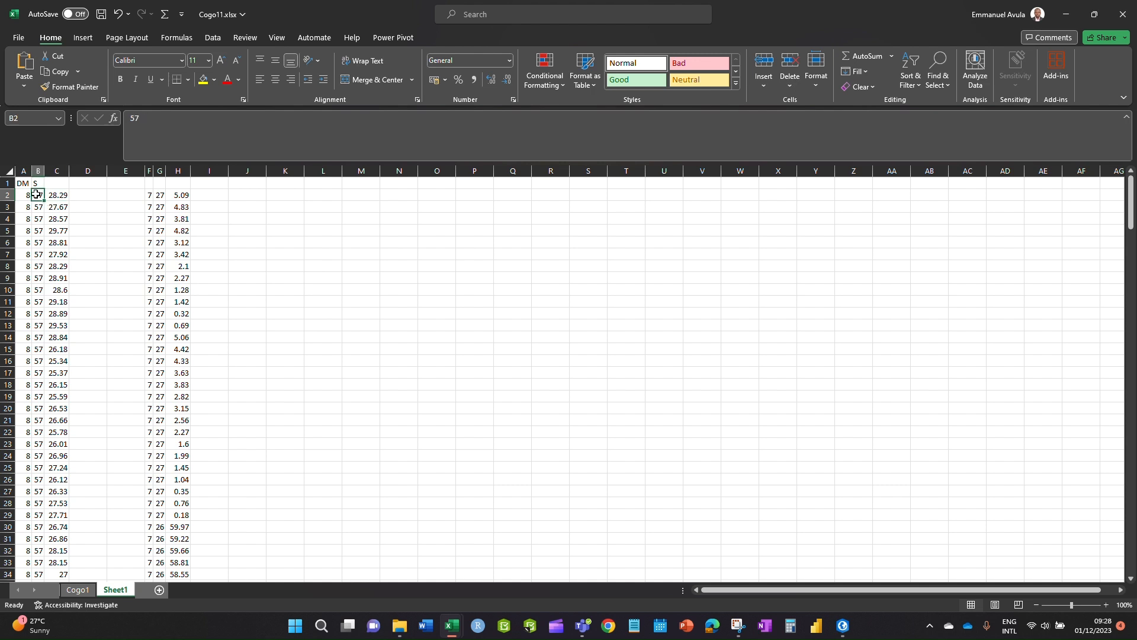
left_click(56, 196)
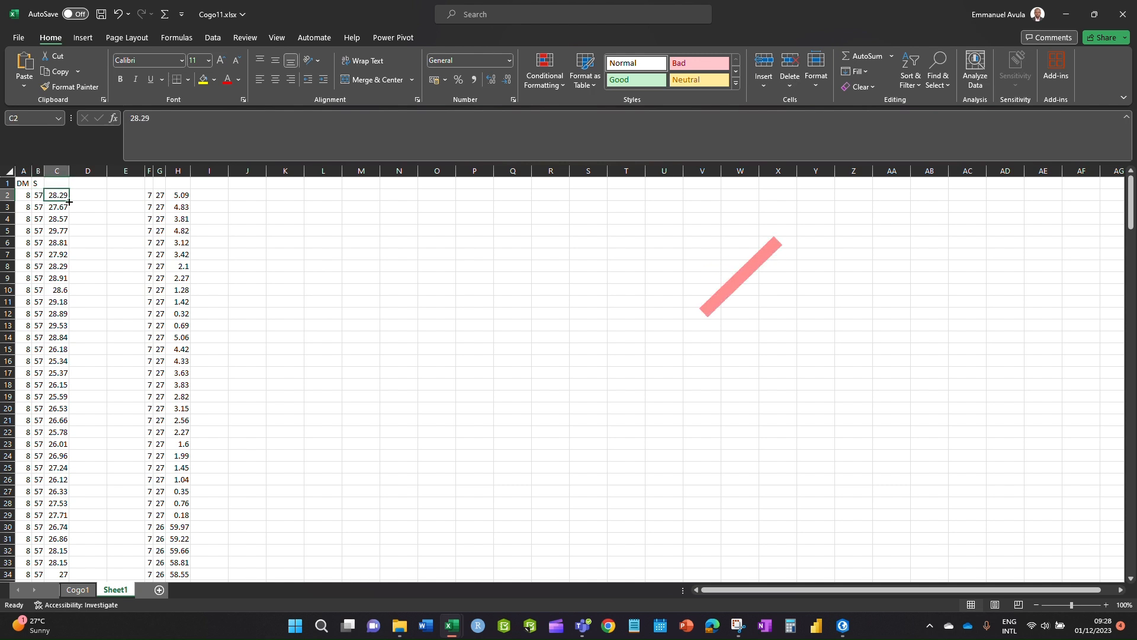
key("Right")
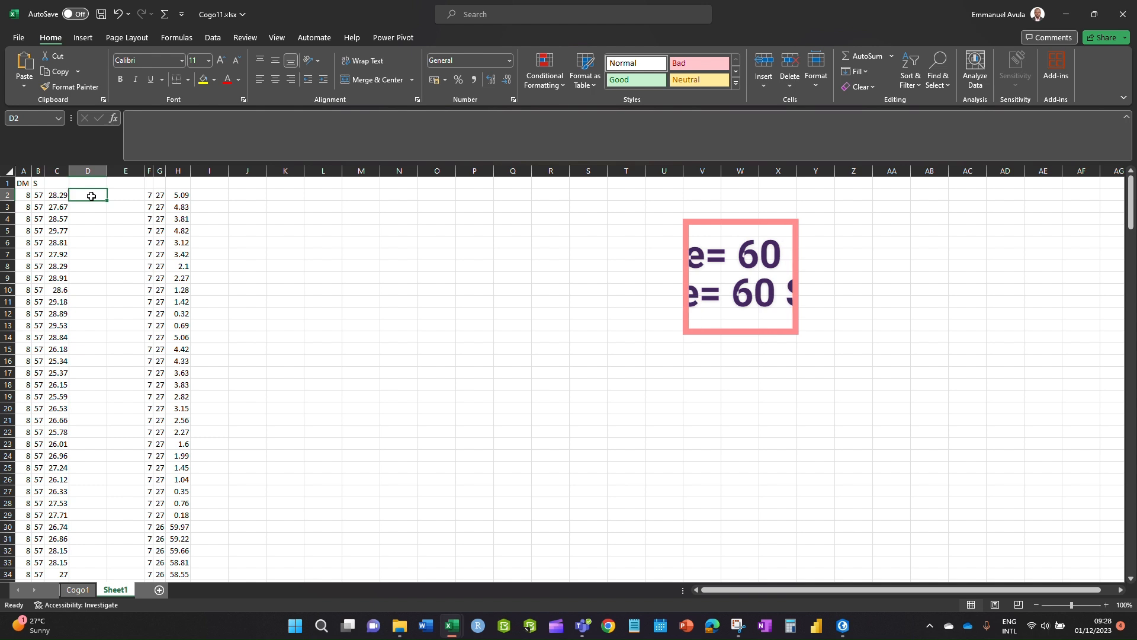
left_click(39, 197)
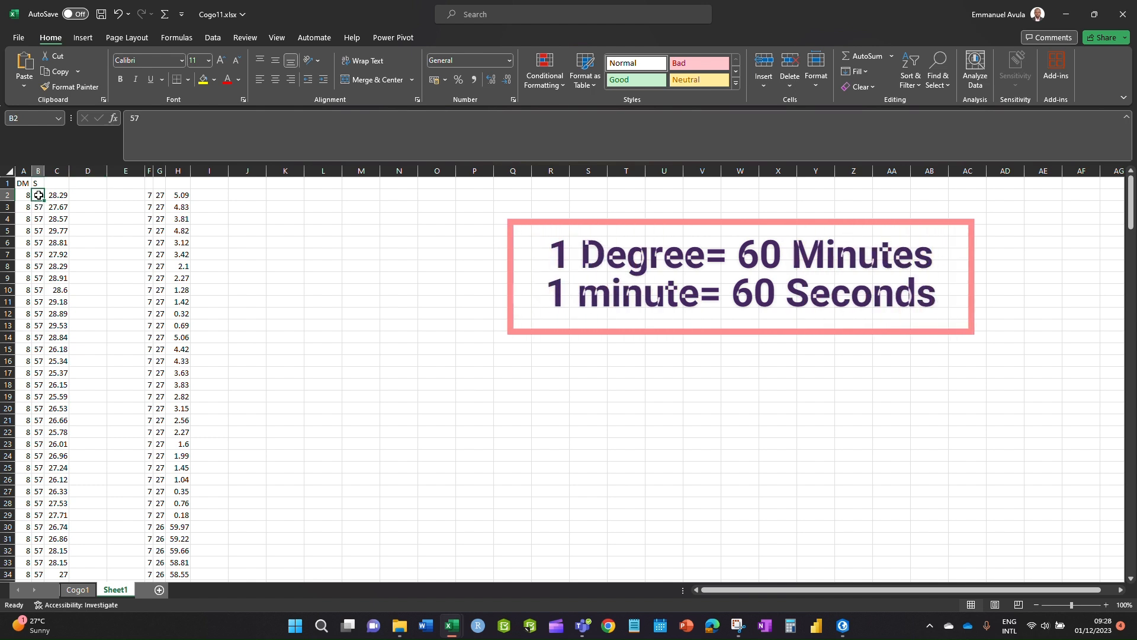
left_click(25, 194)
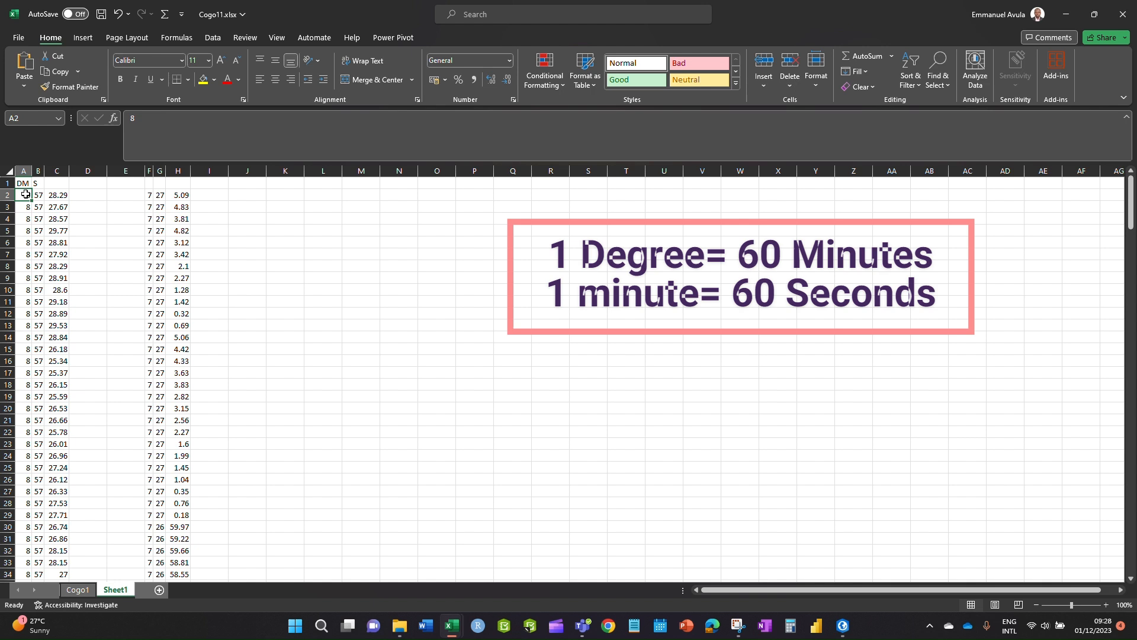
left_click(62, 196)
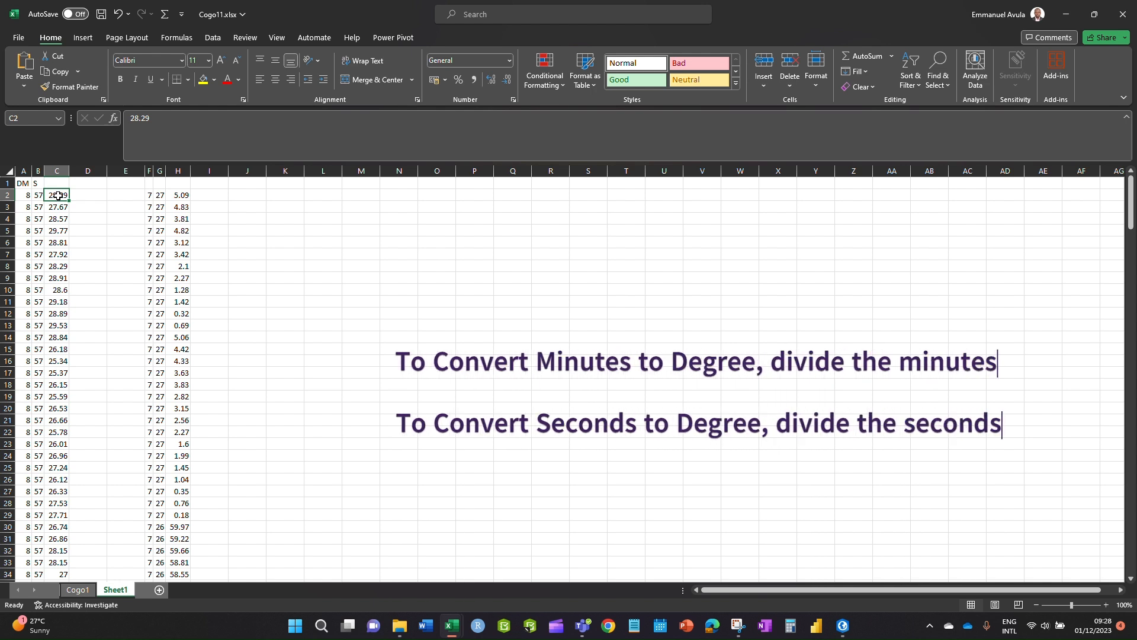
left_click_drag(107, 170, 189, 171)
- Enter =A2+(B2/60)+(C2/3600) in D2 to get the decimal latitude
left_click(116, 196)
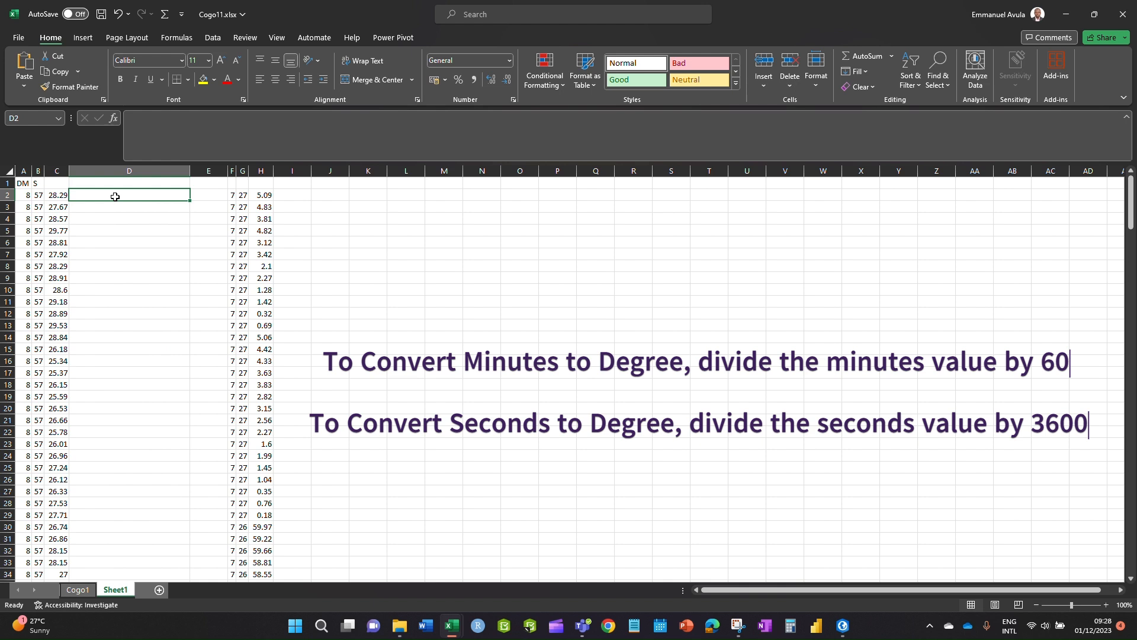
type("=")
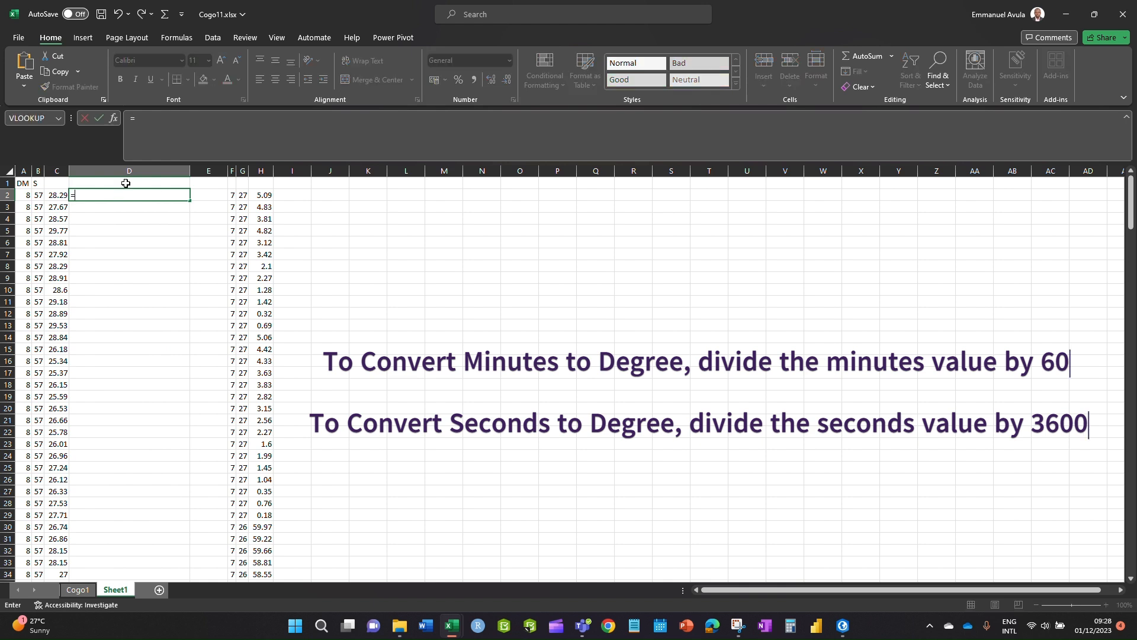
left_click(24, 196)
type("+")
left_click(39, 195)
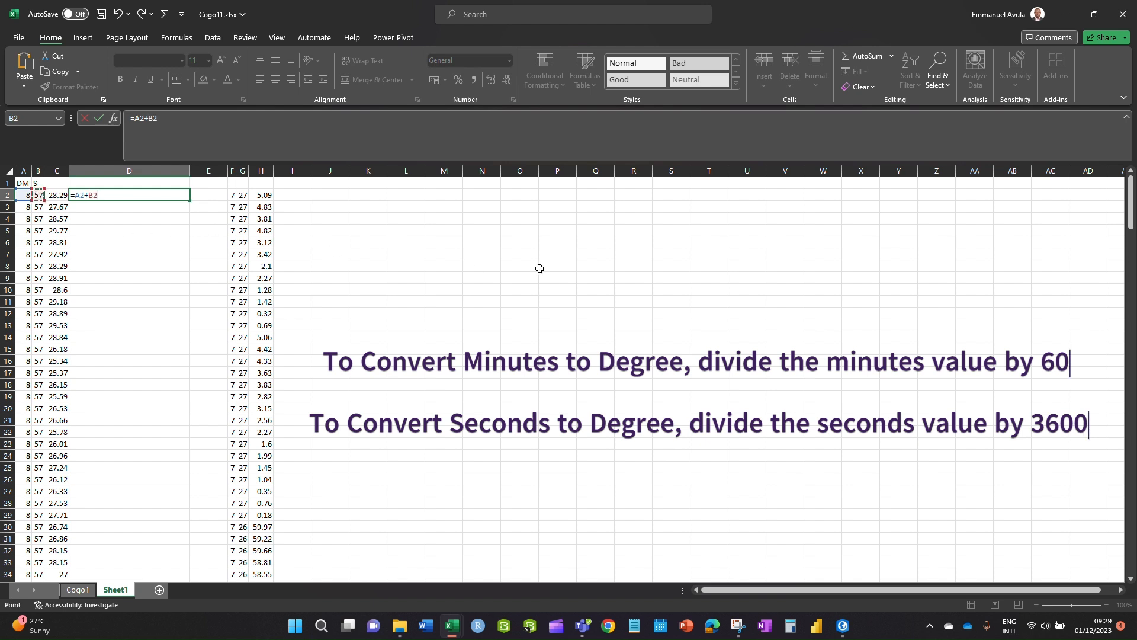
type("/60")
left_click(90, 195)
type("(")
left_click(57, 197)
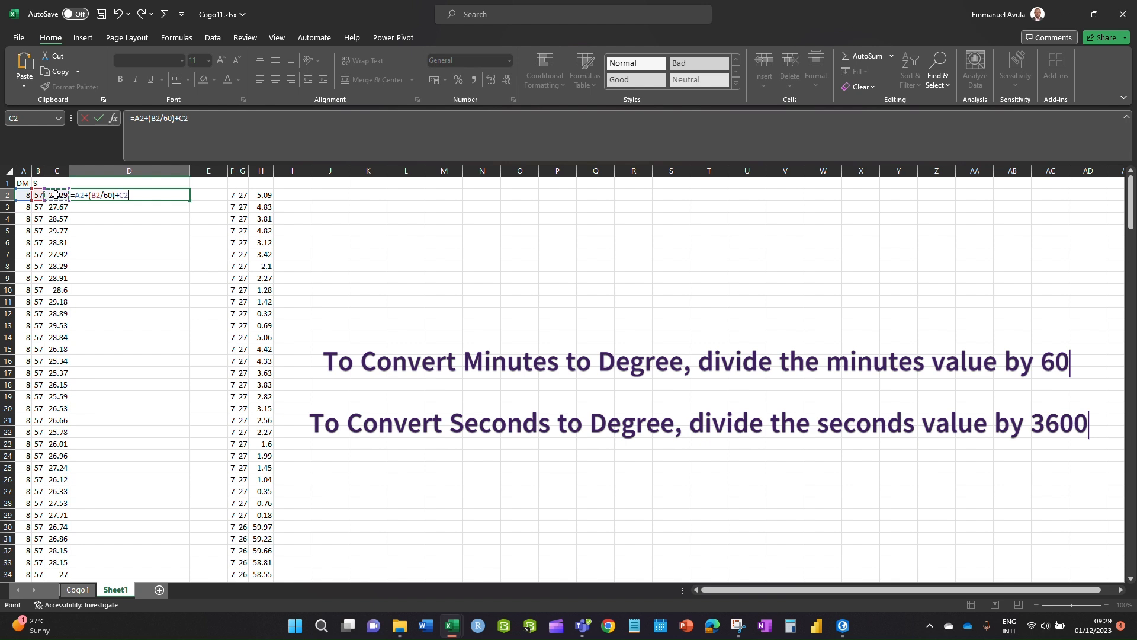
type("/3600)")
left_click(121, 195)
type("(")
key("Return")
- Fill the D2 formula down column D and copy it for pasting at I2
left_click(142, 195)
double_click(190, 201)
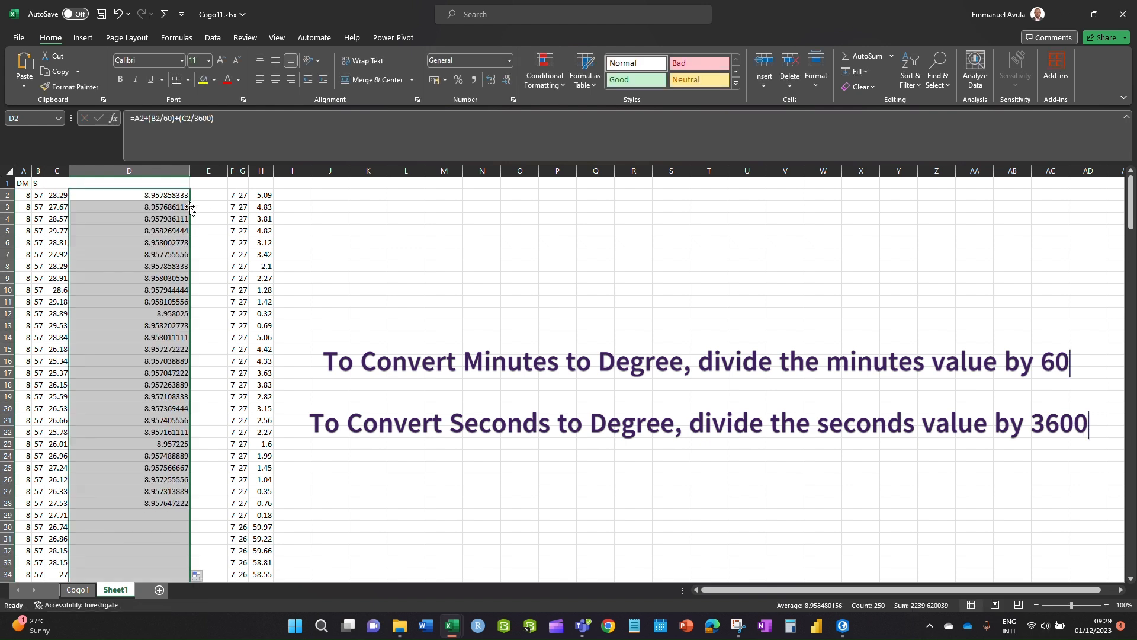
key("ctrl+c")
left_click(294, 196)
- Paste the conversion formulas into column I and begin the Lat(Decimal) heading in D1
key("ctrl+v")
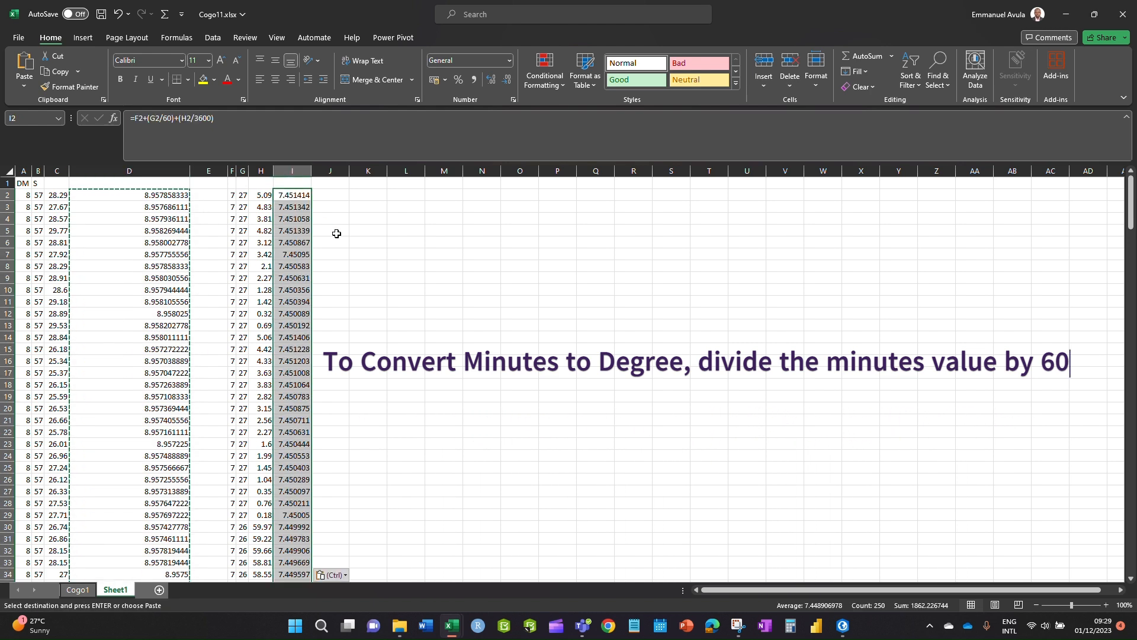
left_click(380, 256)
left_click(288, 268)
left_click(132, 184)
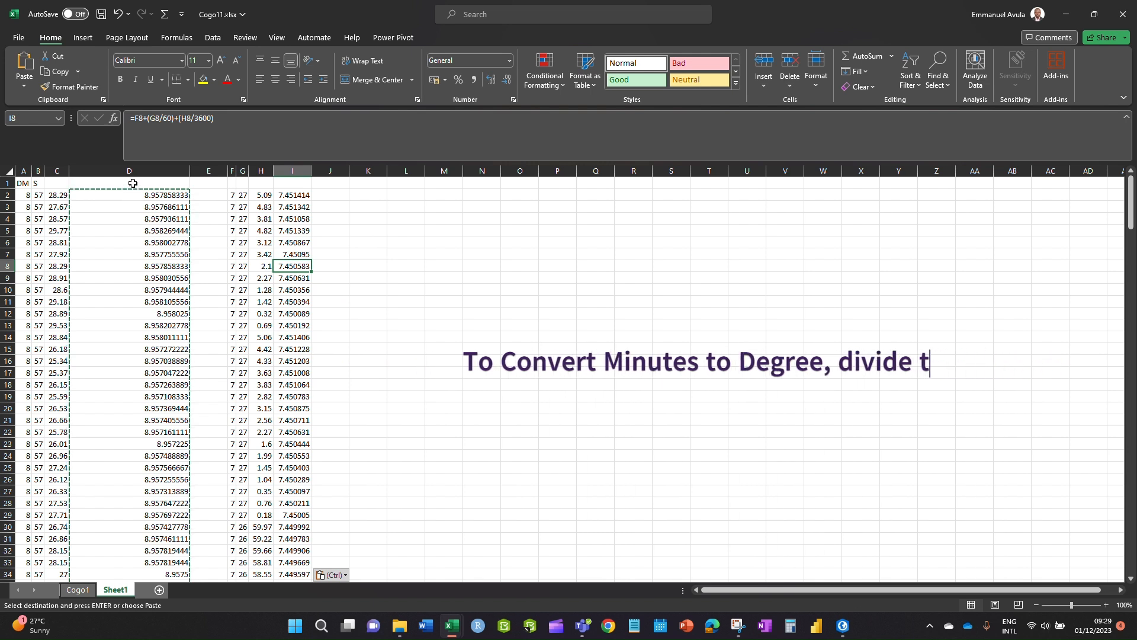
type("Lat(Decimal")
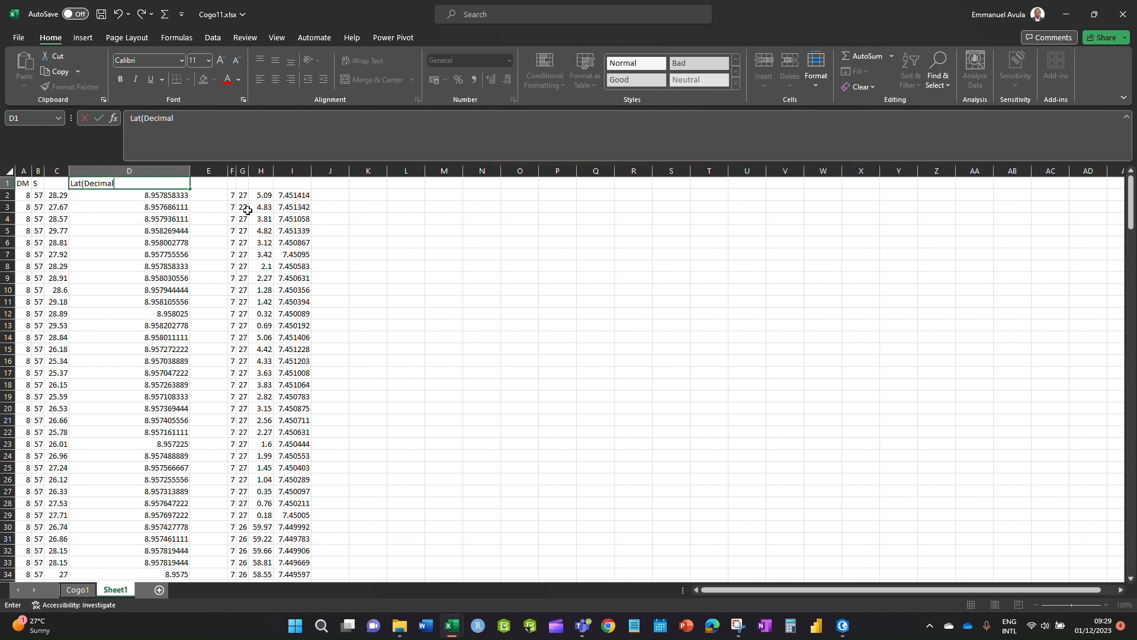
- Finish Lat(Decimal), label I1 as Lon(Decimal), and AutoFit column I
left_click(377, 243)
left_click(299, 182)
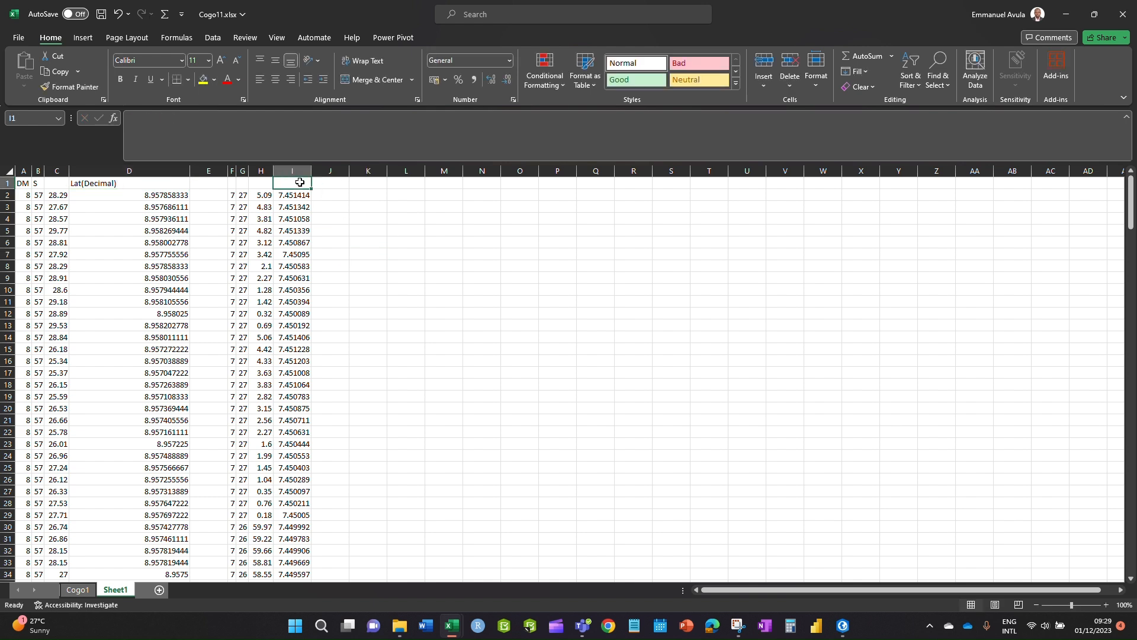
type("Lon(Decimal")
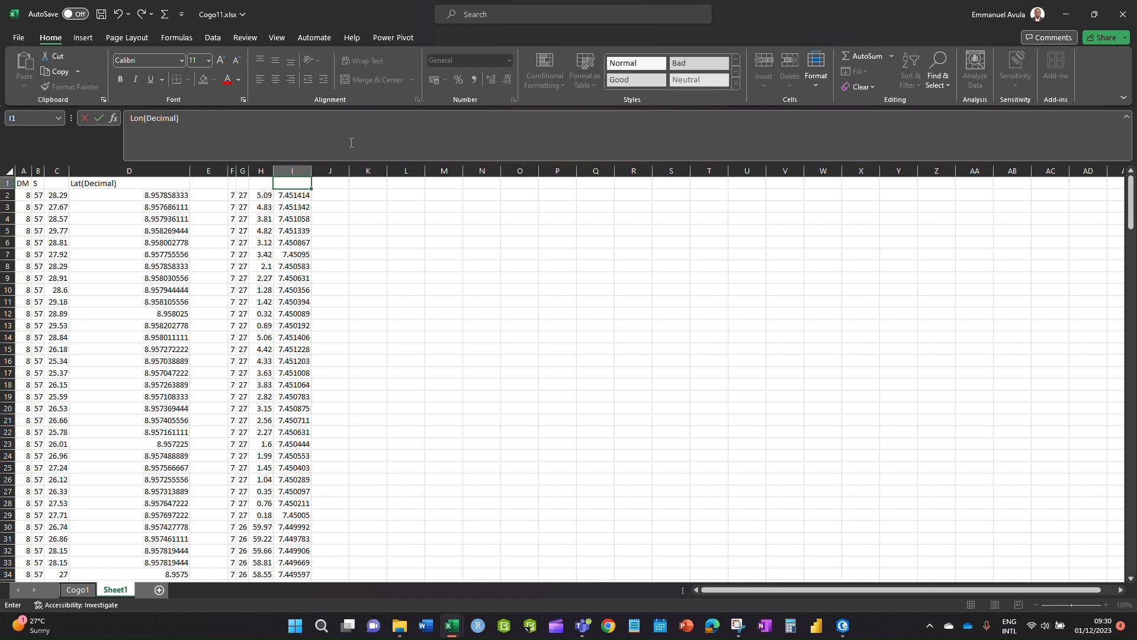
key("Return")
left_click(302, 254)
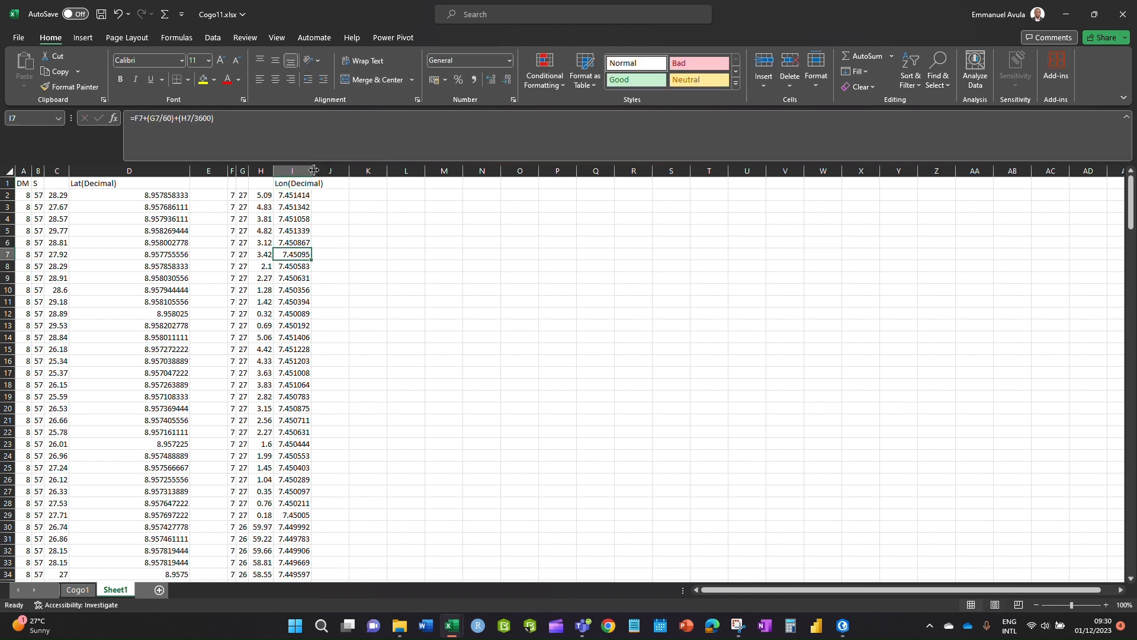
double_click(312, 170)
left_click(105, 170)
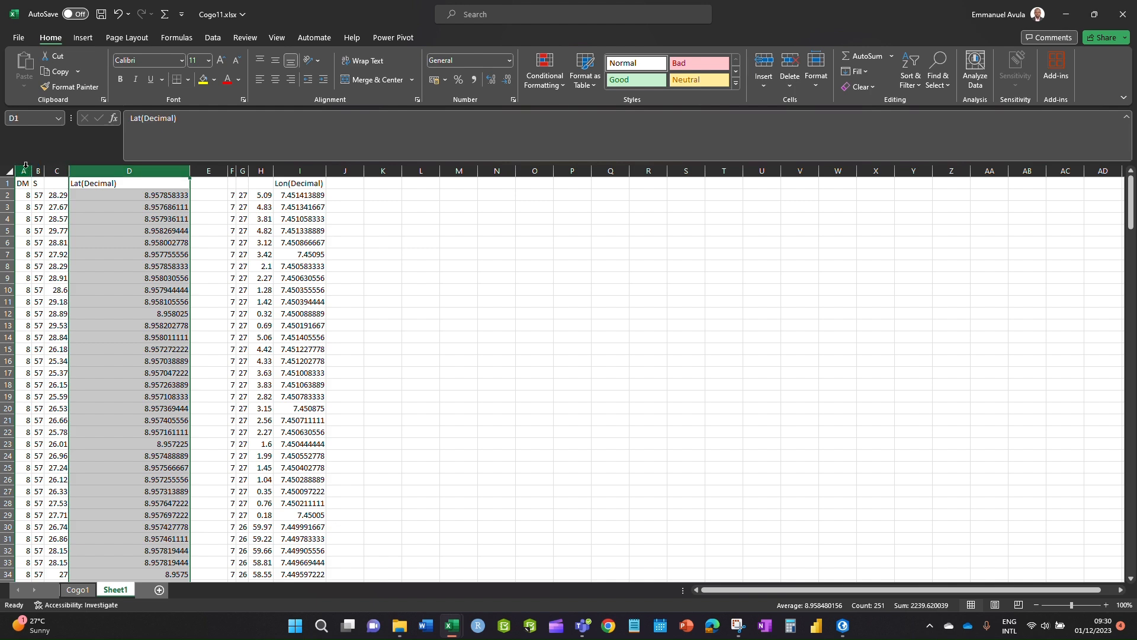
- Convert the formulas in columns A through I to plain values with Paste Special
left_click_drag(27, 170, 308, 170)
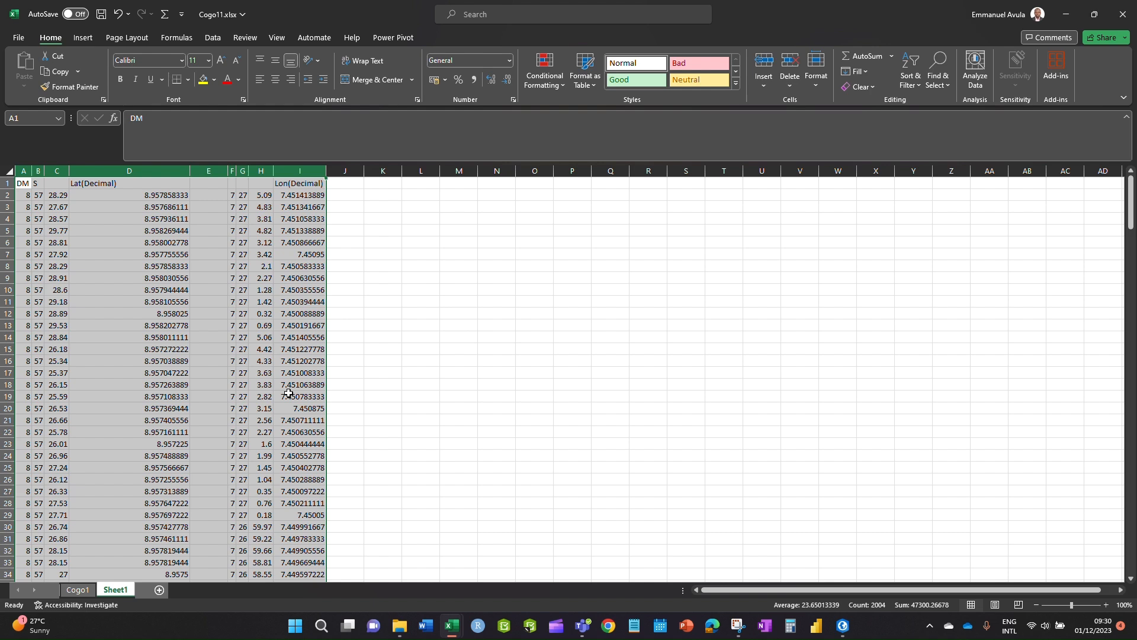
key("ctrl+c")
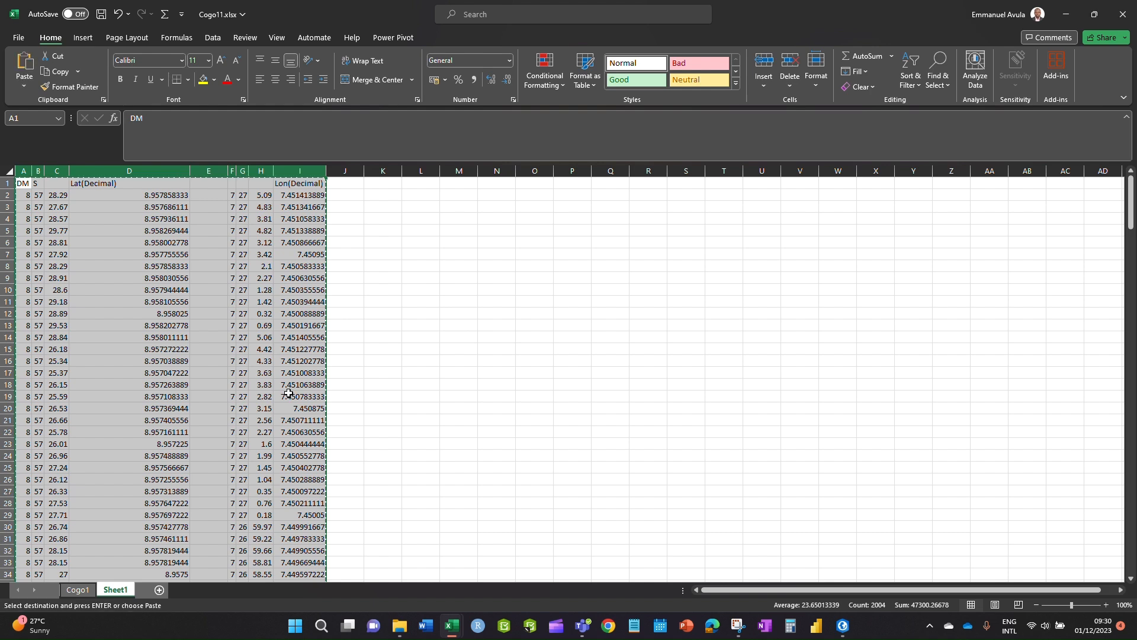
key("ctrl+alt+v")
key("Return")
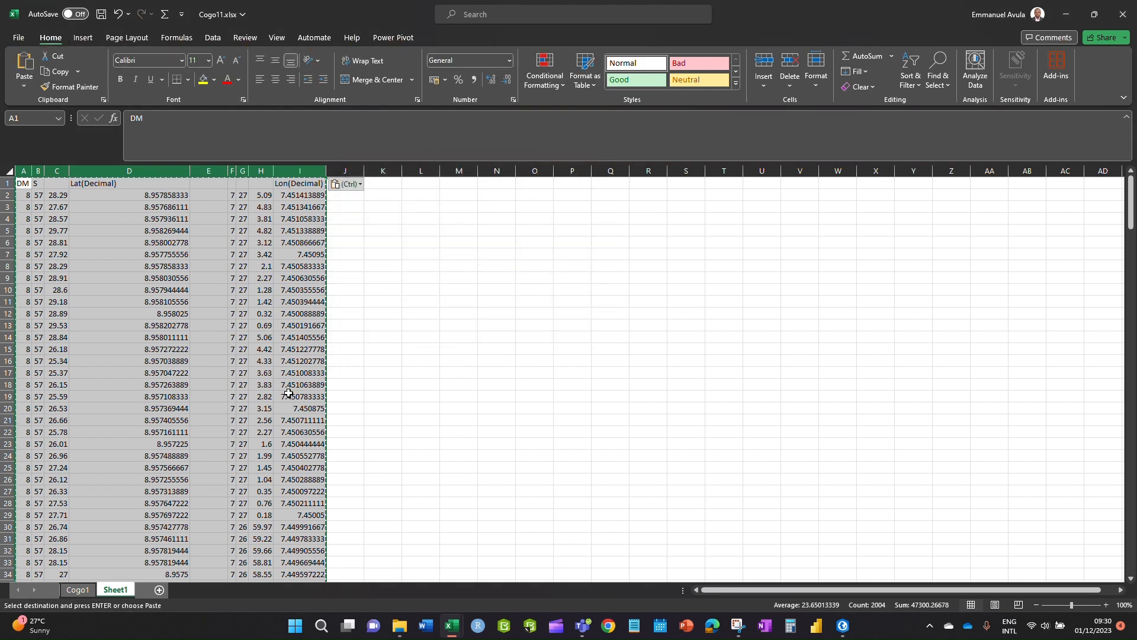
left_click(415, 430)
key("Escape")
left_click(276, 232)
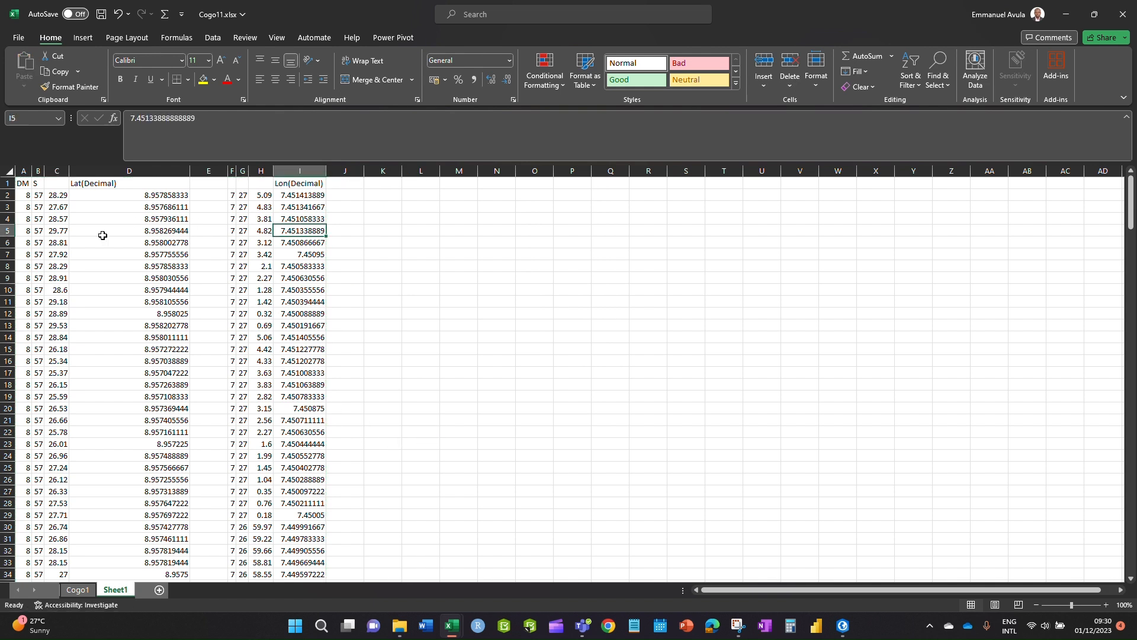
left_click(101, 234)
- Delete the latitude and longitude degree, minute and second columns, then AutoFit column A
left_click_drag(56, 172, 3, 145)
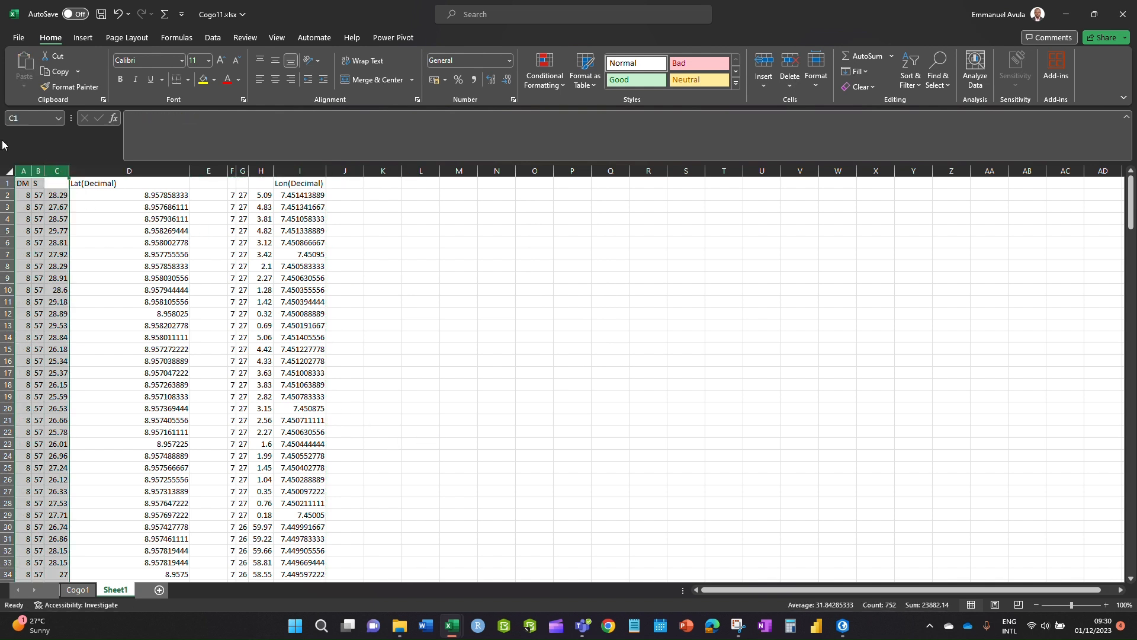
key("ctrl+minus")
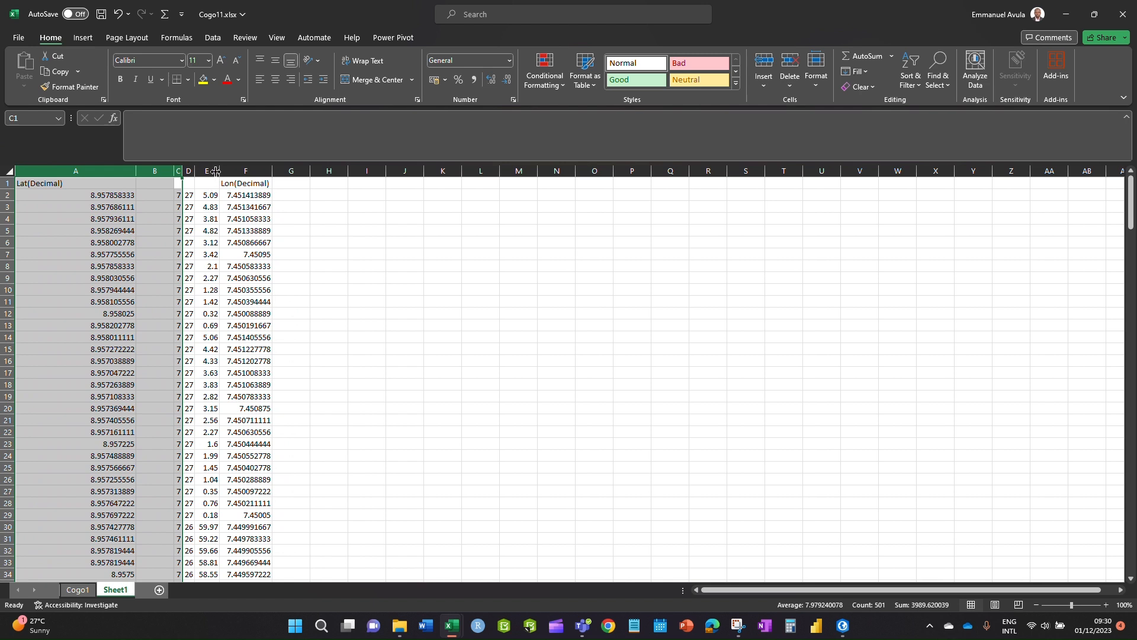
left_click_drag(206, 171, 173, 172)
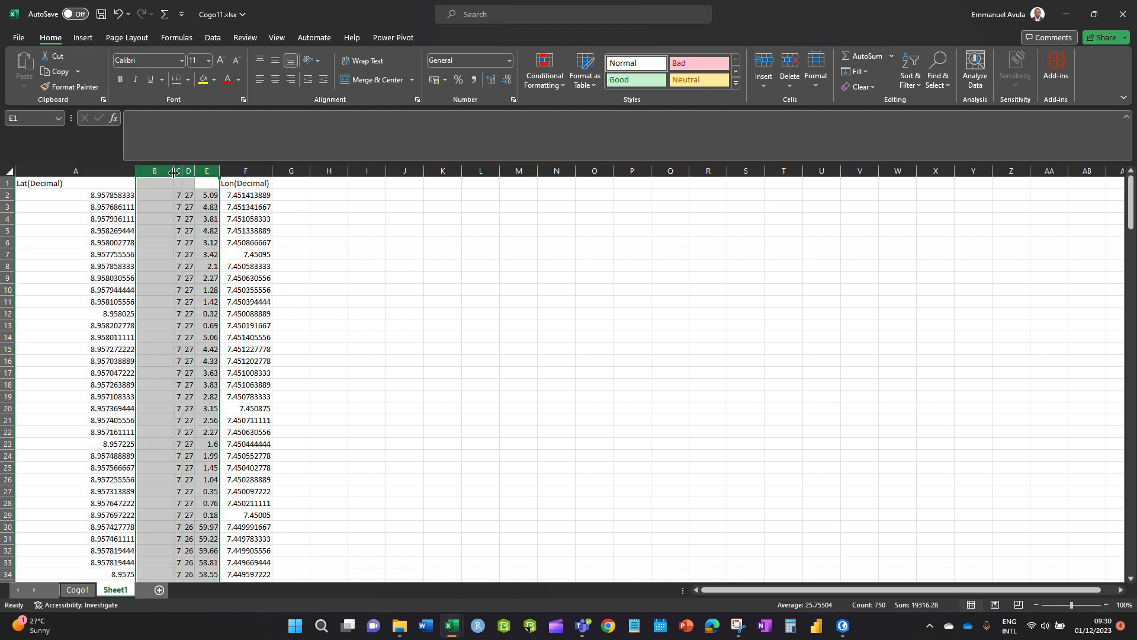
key("ctrl+minus")
left_click(206, 244)
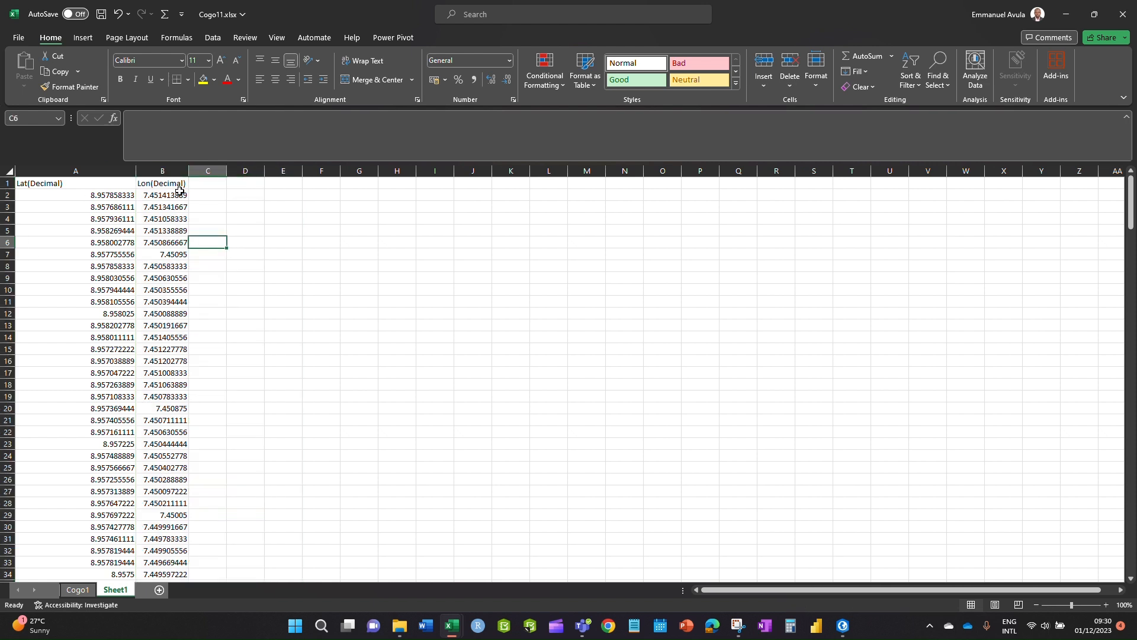
double_click(137, 168)
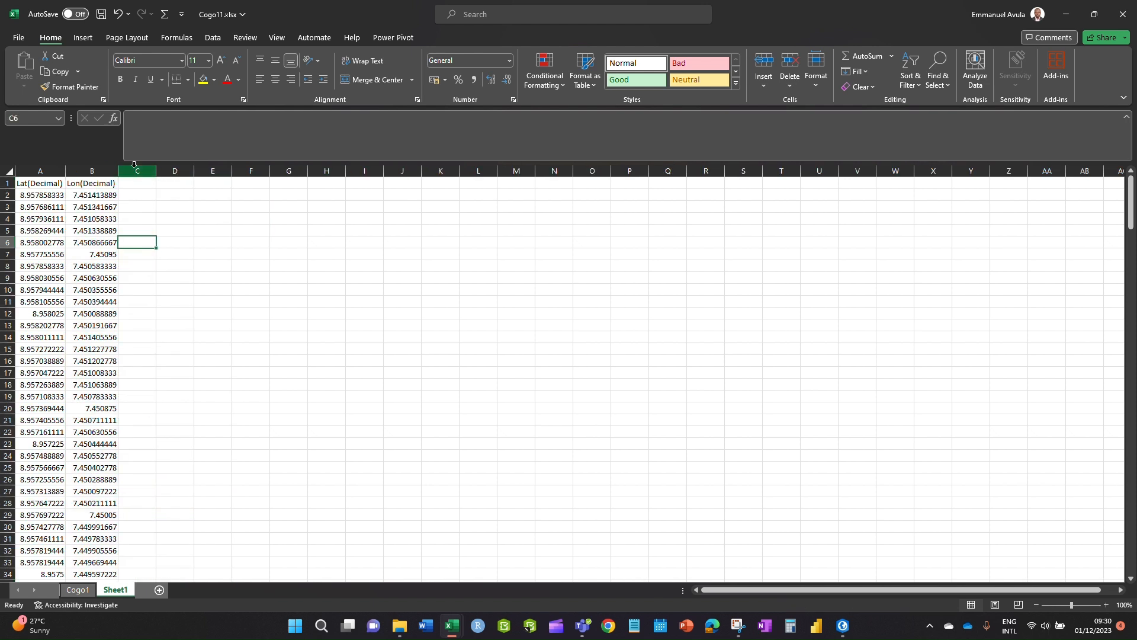
left_click(196, 425)
left_click_drag(195, 426, 195, 424)
double_click(119, 593)
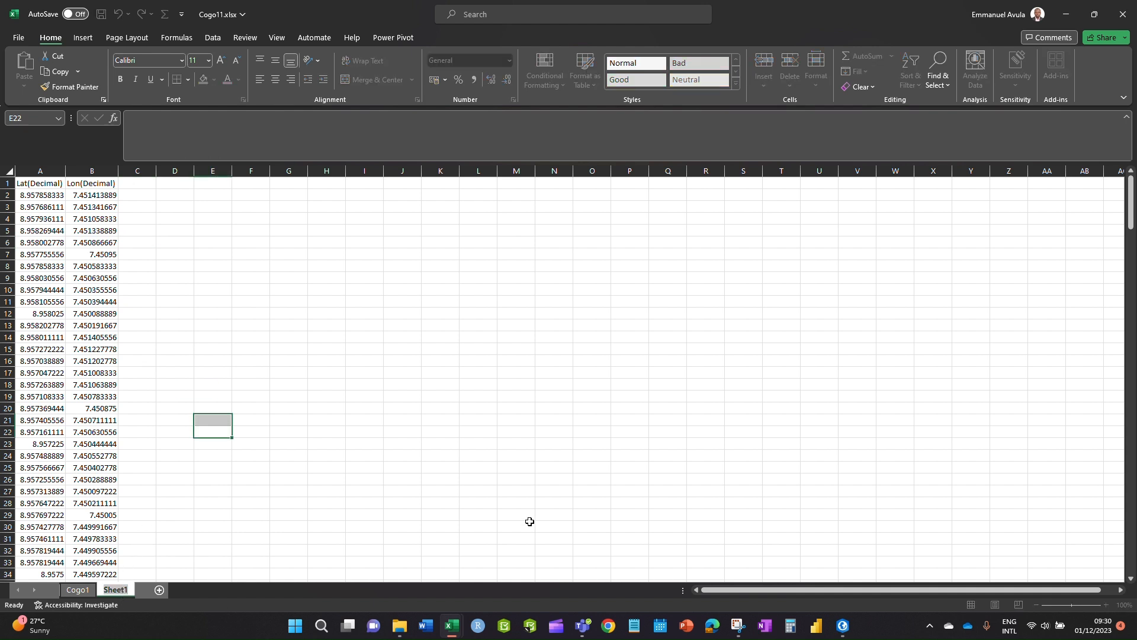
- Rename Sheet1 to Lazy_Method, correcting the misspelled ending
type("La")
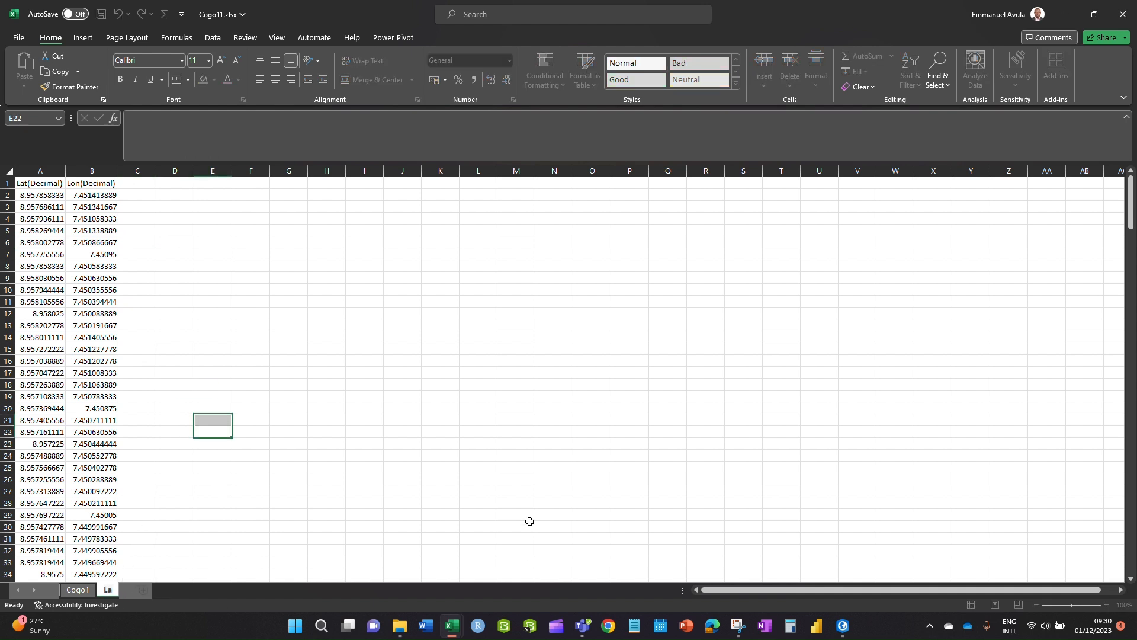
type("zy_Me")
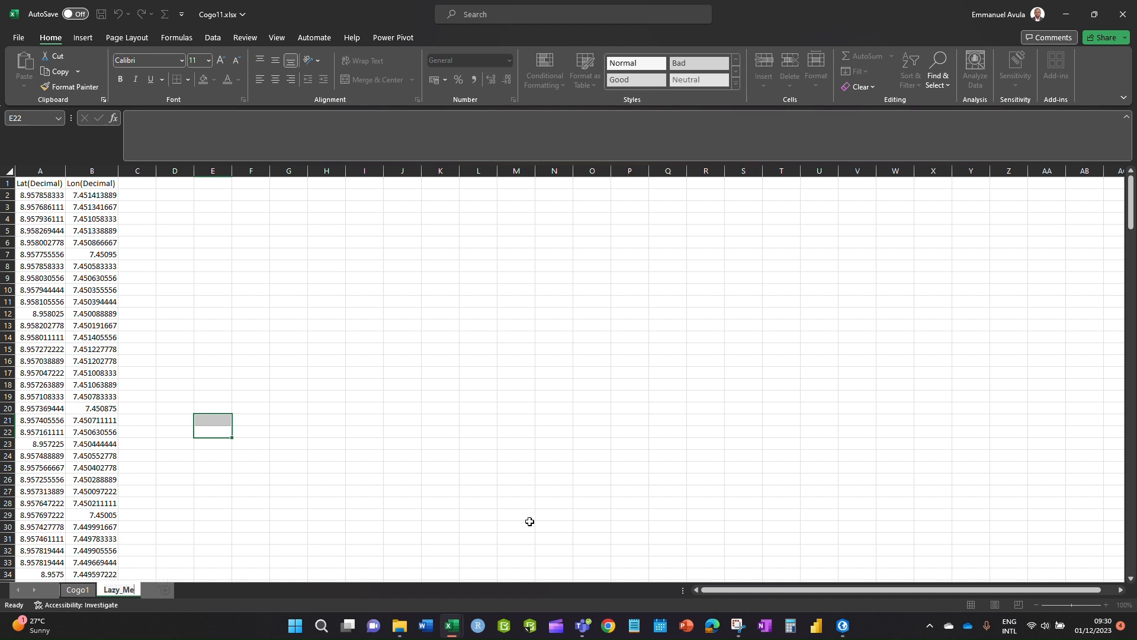
type("thoth")
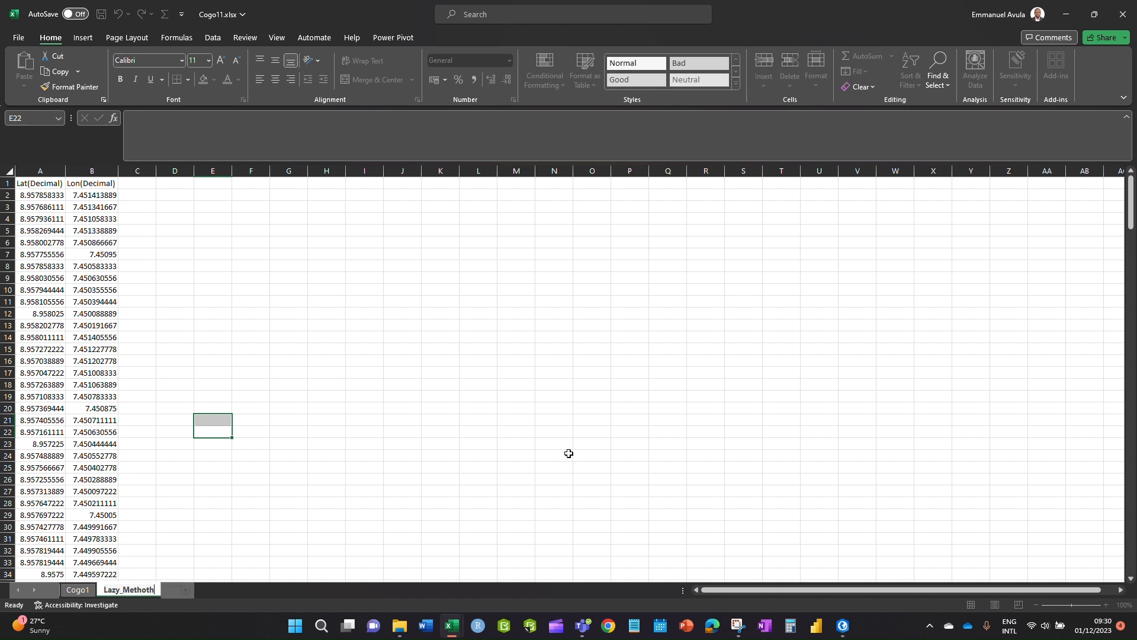
key("BackSpace")
key("BackSpace")
type("d")
left_click(441, 458)
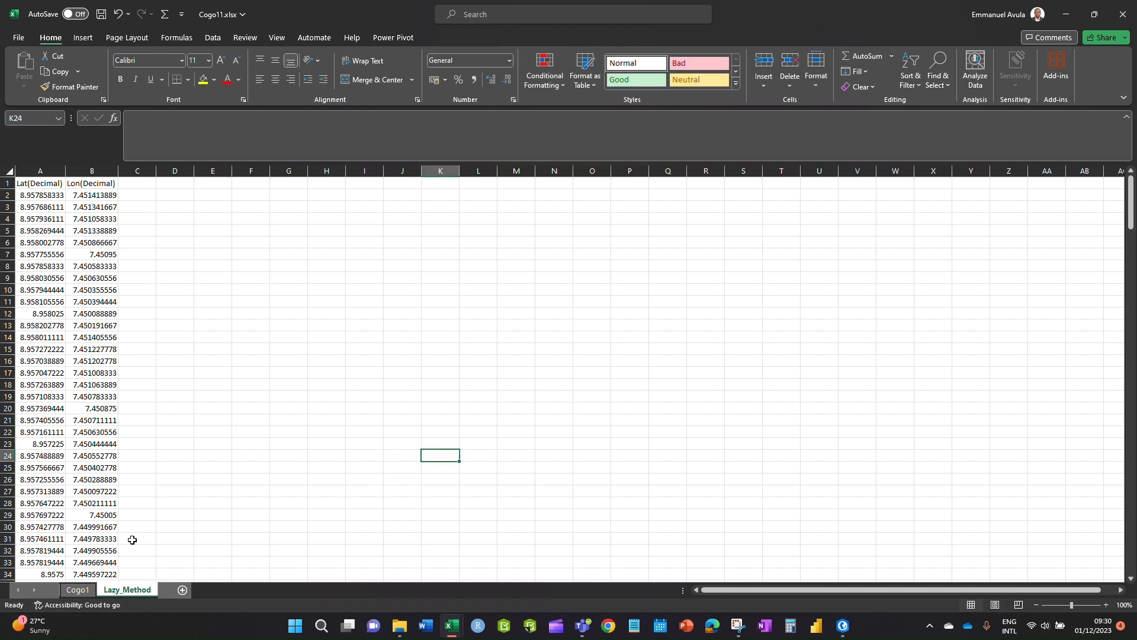
- Add a new sheet named Smart and return to the Cogo1 sheet
left_click(212, 540)
left_click(183, 595)
double_click(179, 591)
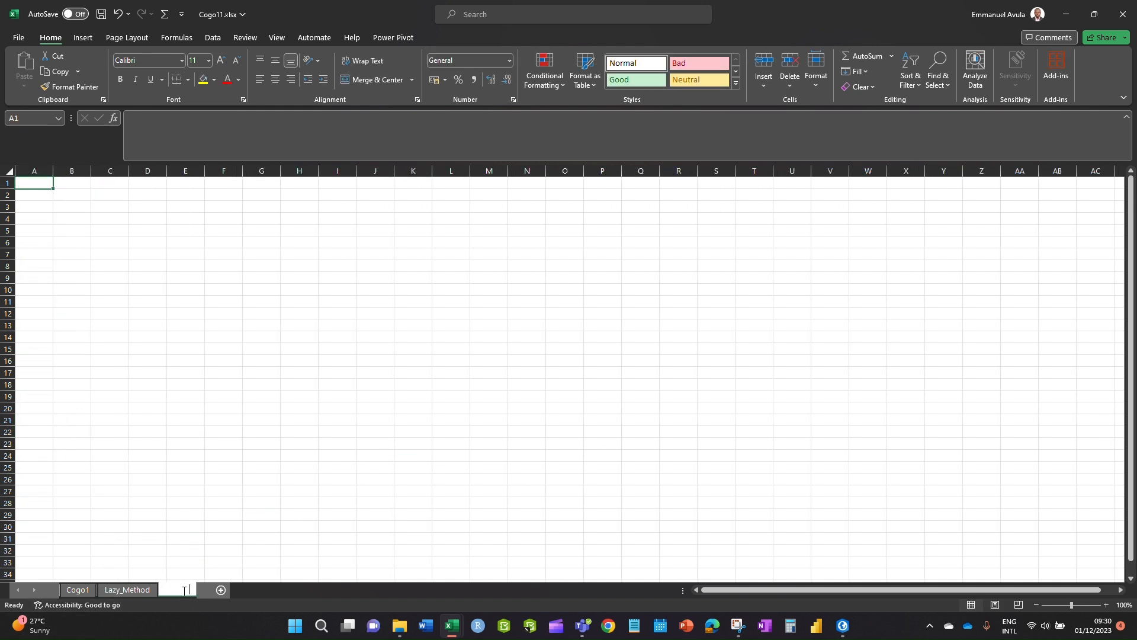
type("Smart")
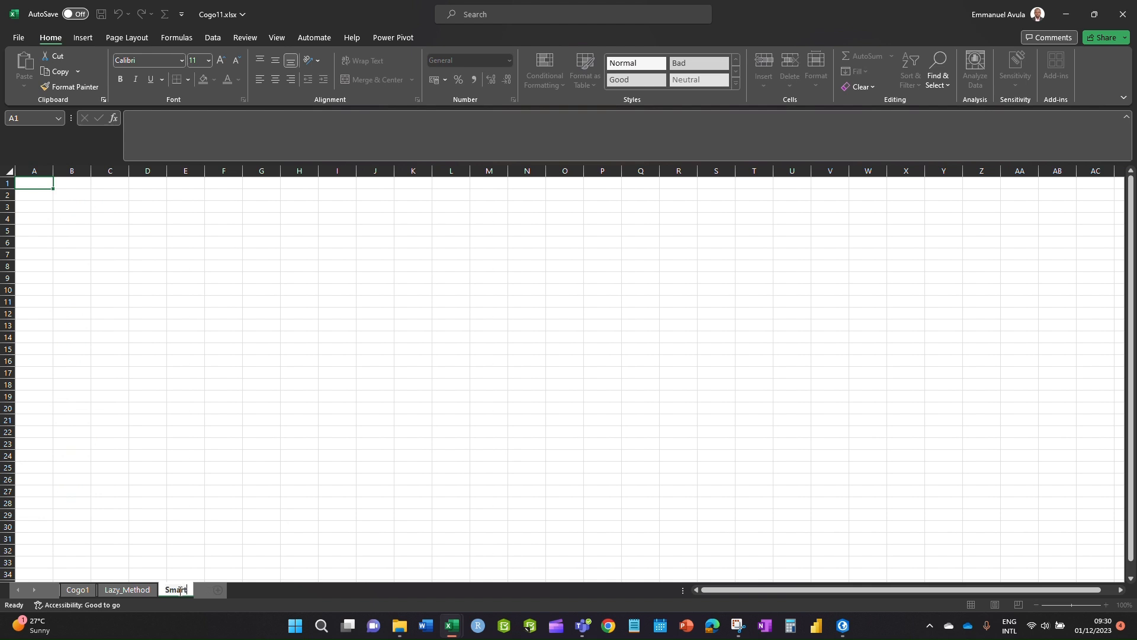
left_click(225, 408)
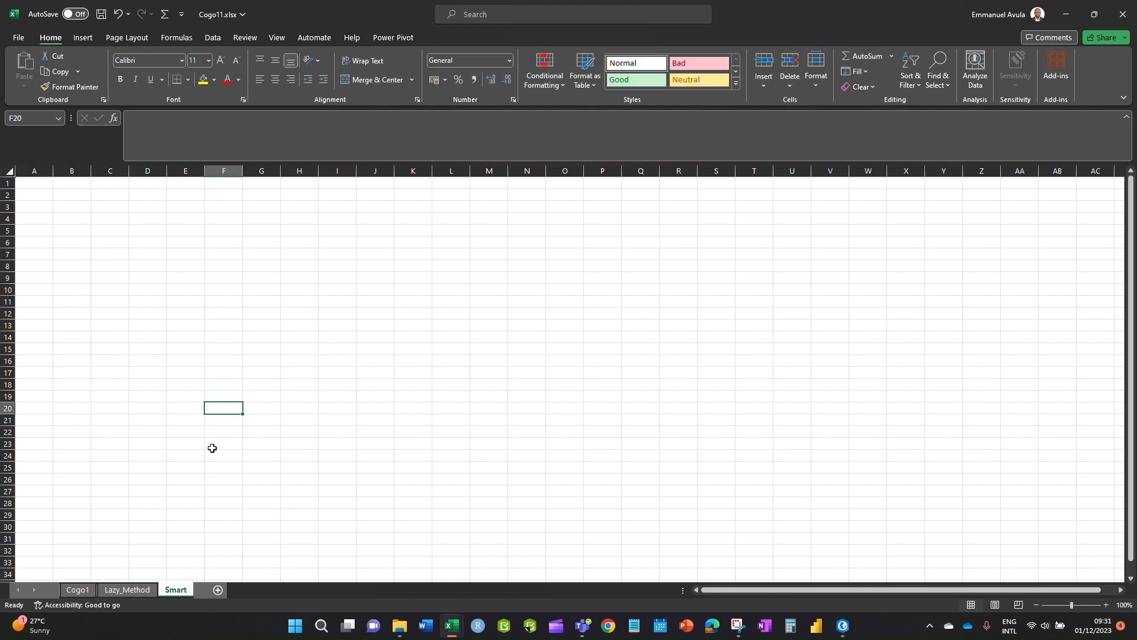
left_click(77, 590)
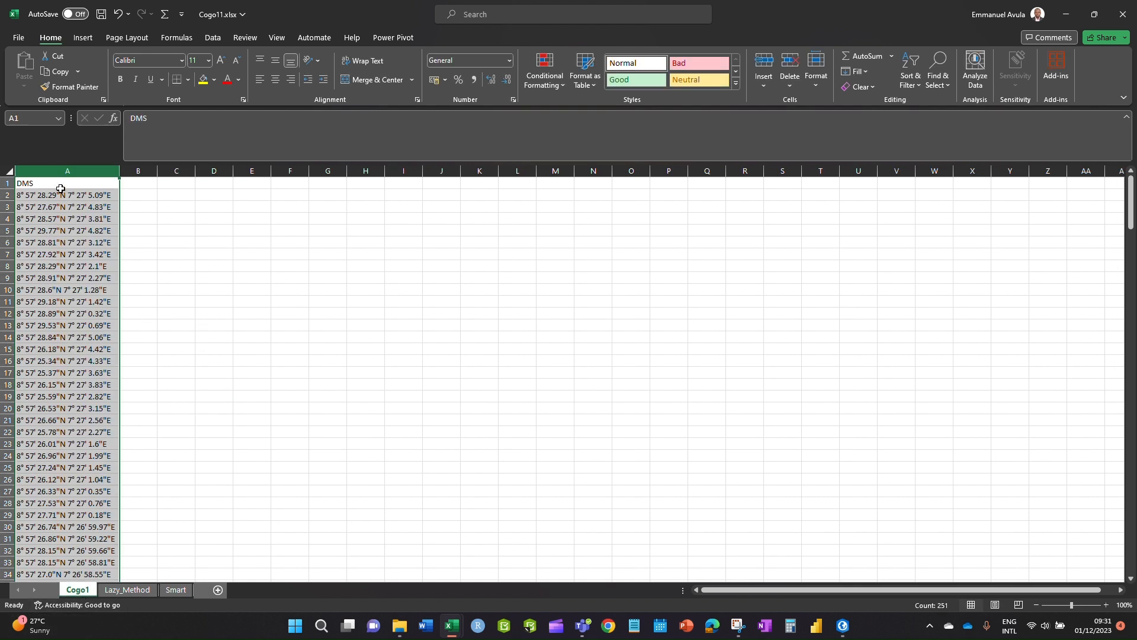
- Copy Cogo1's DMS column into column A of Smart, fit its width, and widen column B
key("ctrl+c")
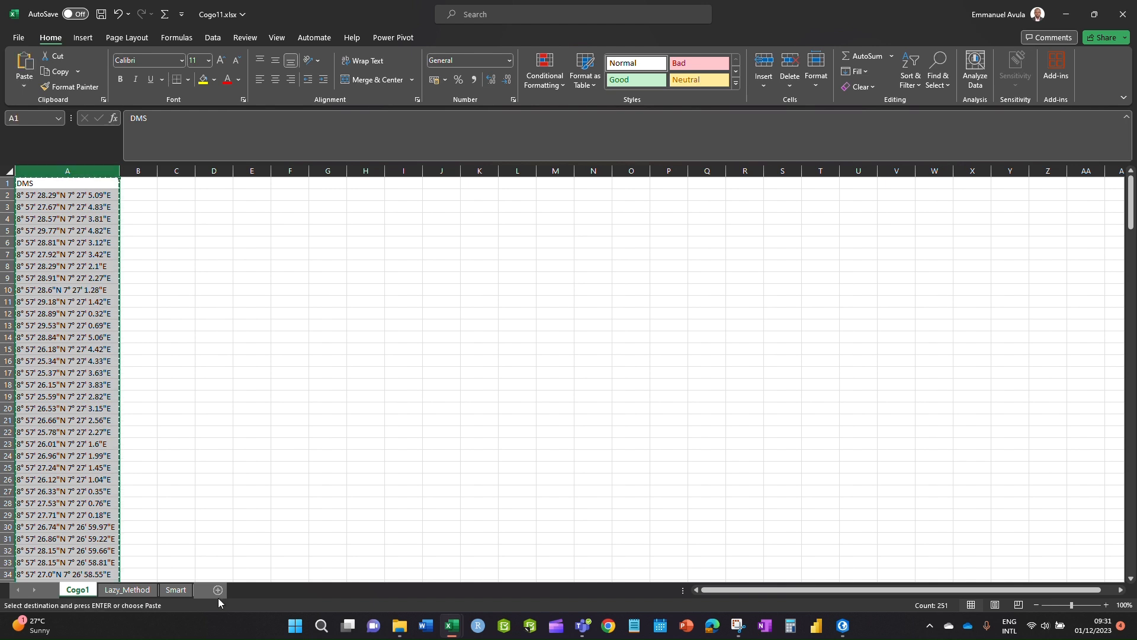
left_click(177, 589)
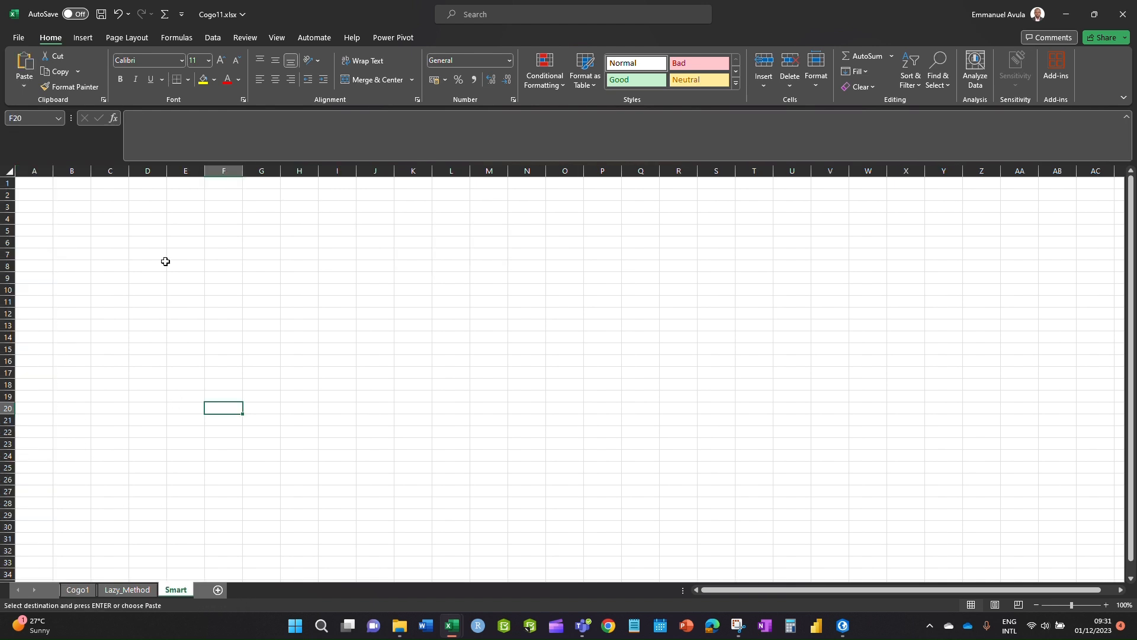
left_click(33, 184)
key("ctrl+v")
left_click(252, 278)
double_click(121, 173)
left_click(144, 291)
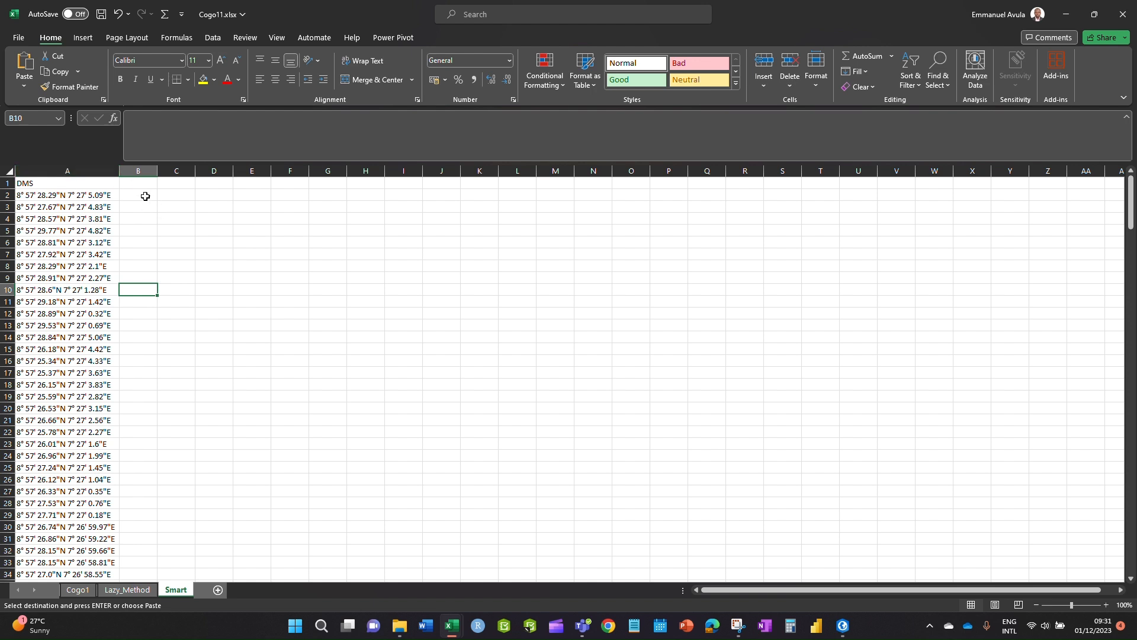
left_click_drag(158, 171, 200, 171)
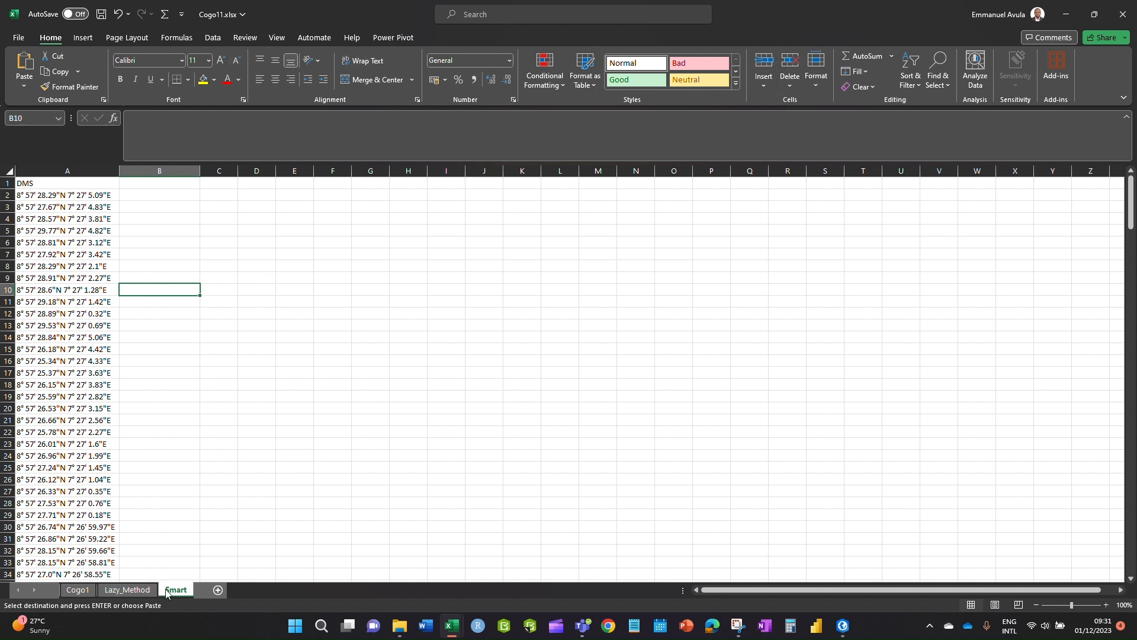
left_click(142, 195)
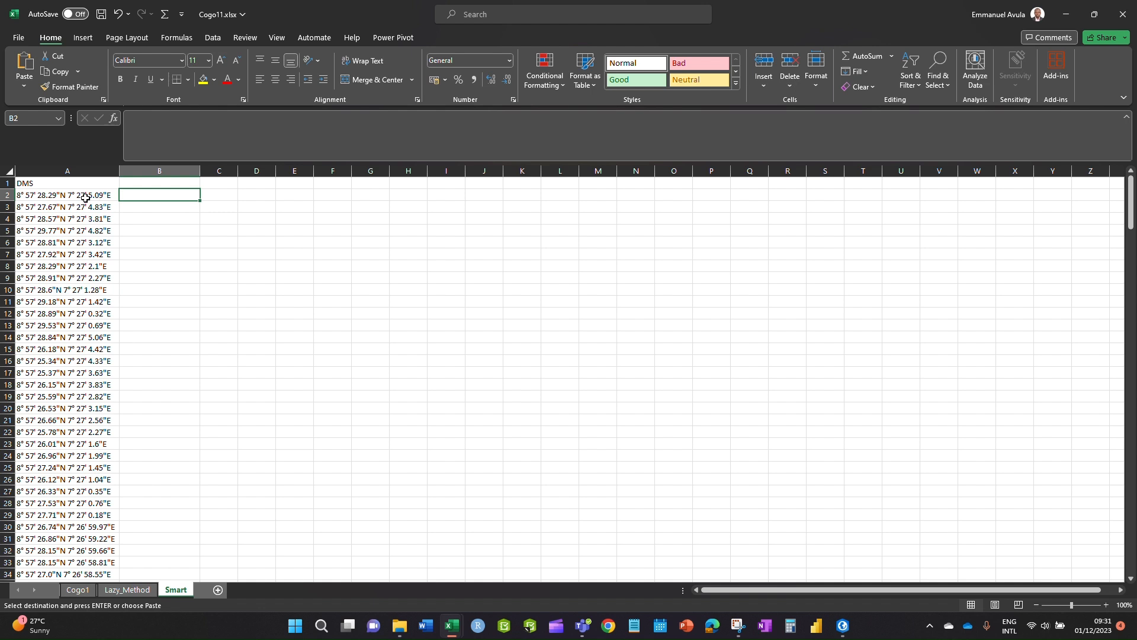
left_click(86, 197)
left_click(149, 197)
type("=")
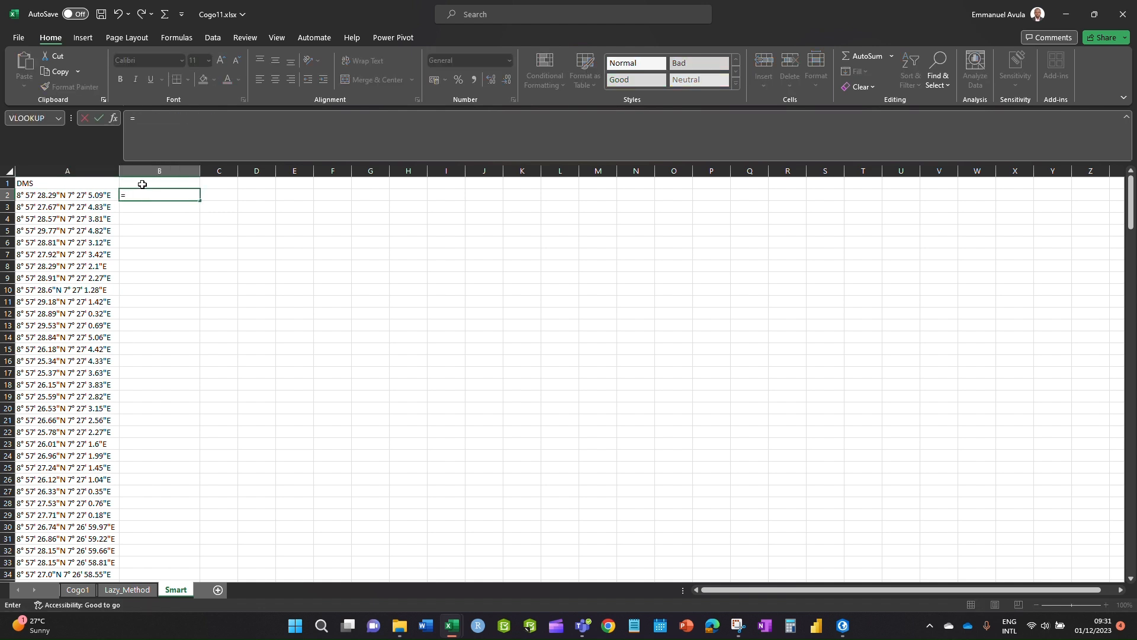
key("BackSpace")
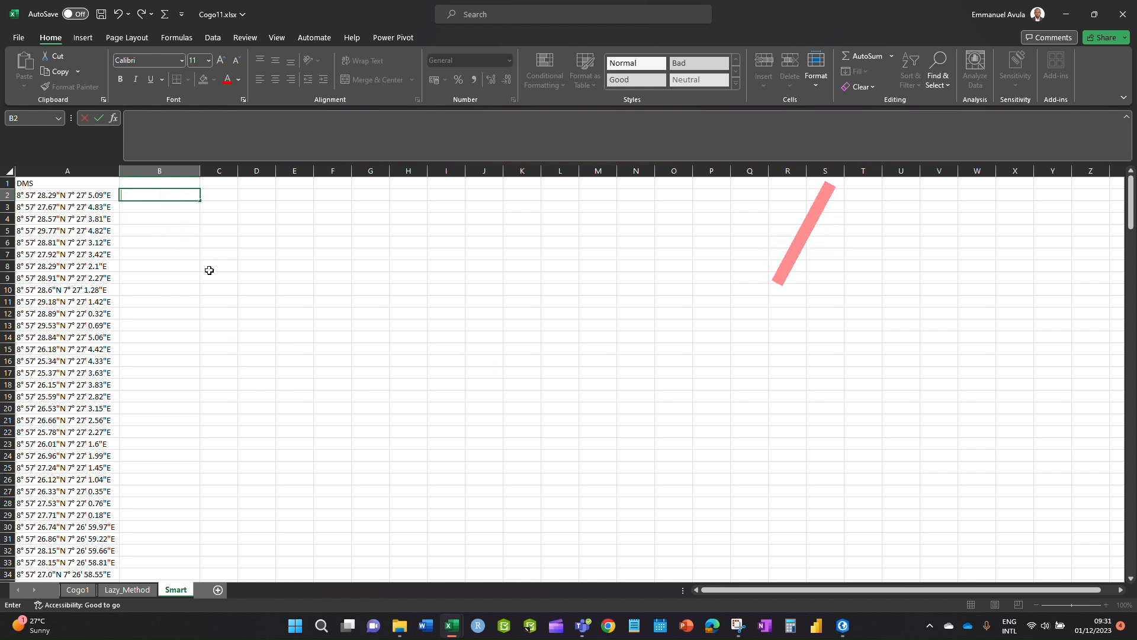
key("Escape")
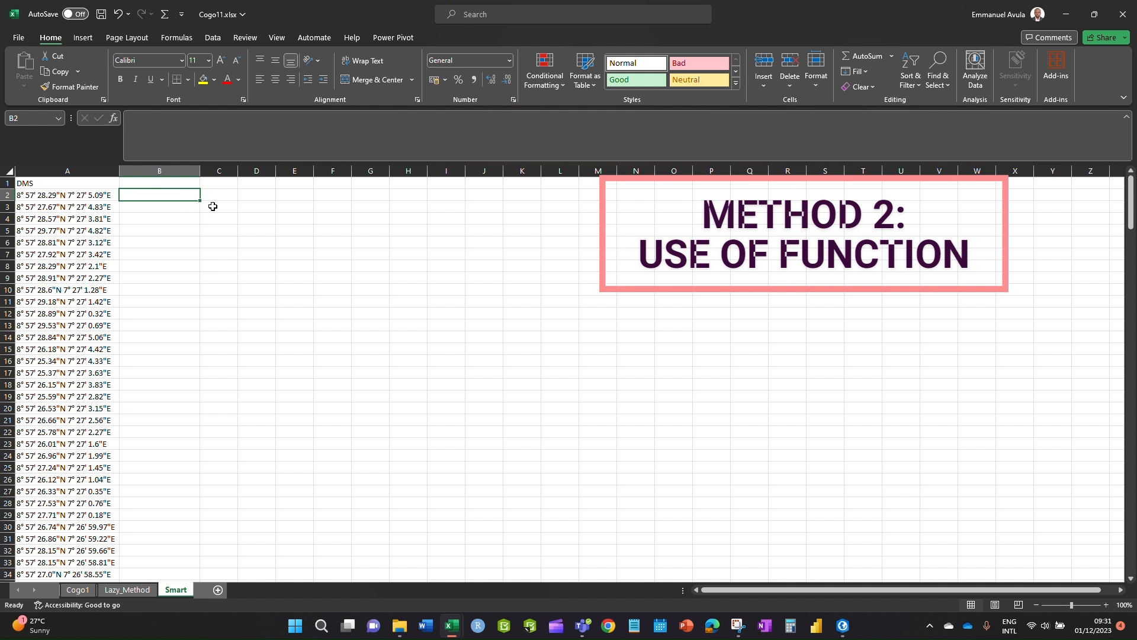
type("=TEXTBEFORE(")
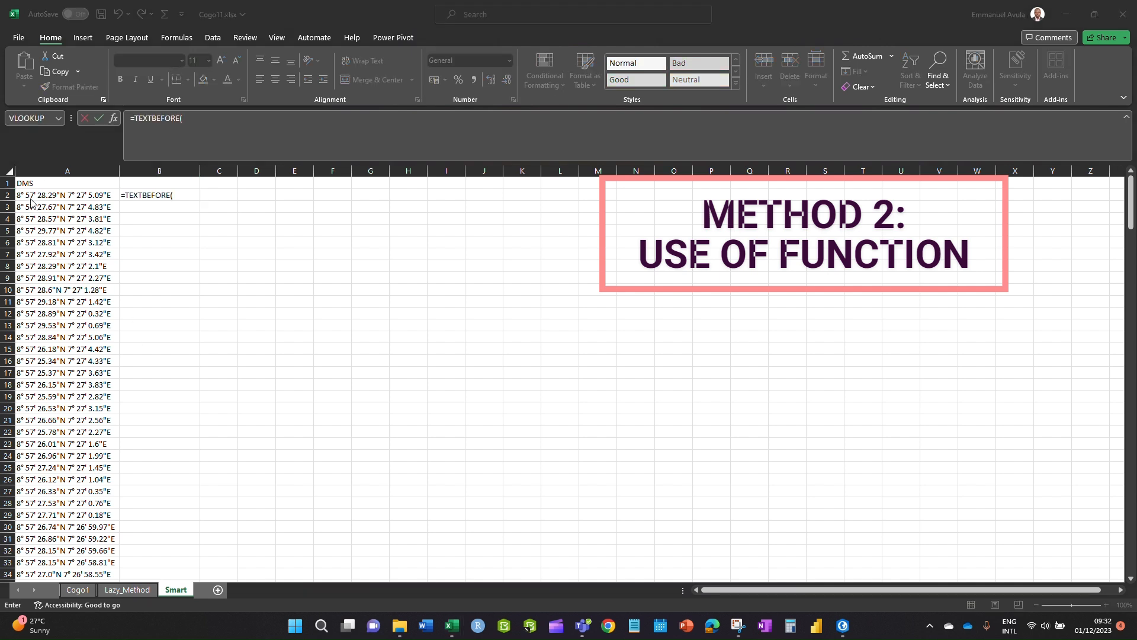
key("Escape")
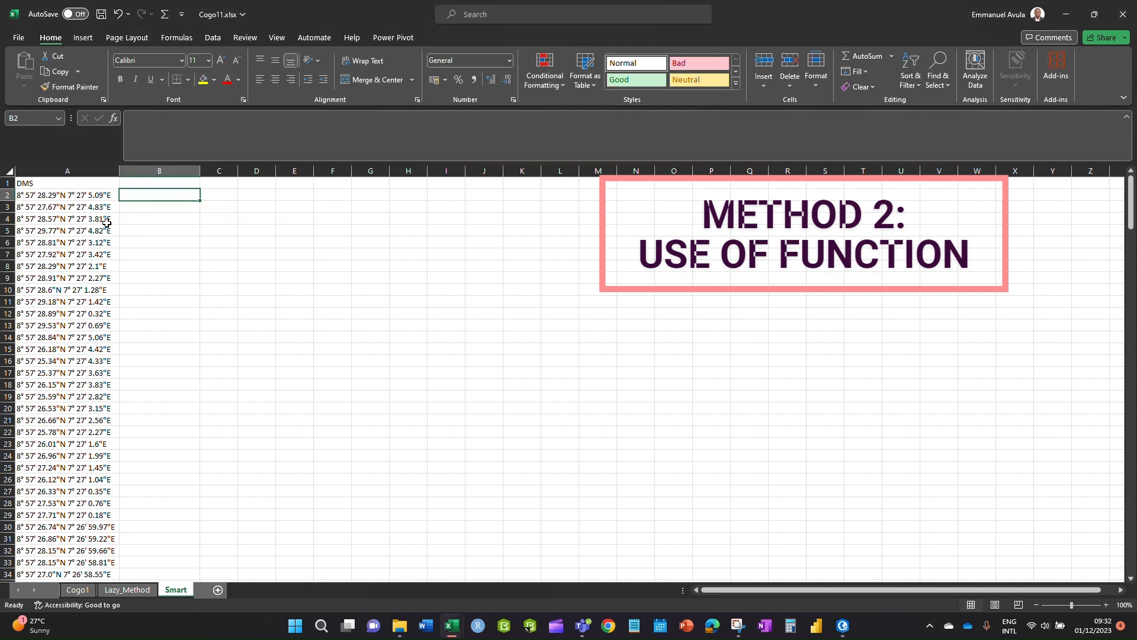
double_click(22, 195)
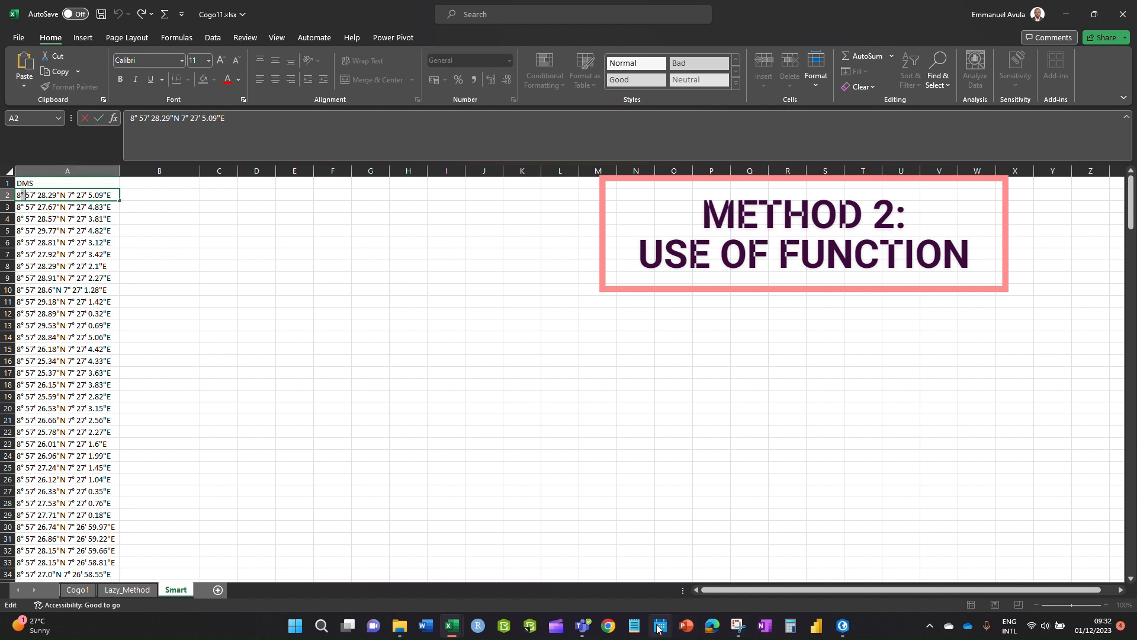
- In a new Notepad tab, type the °, ' and " symbols on three separate lines
left_click(633, 626)
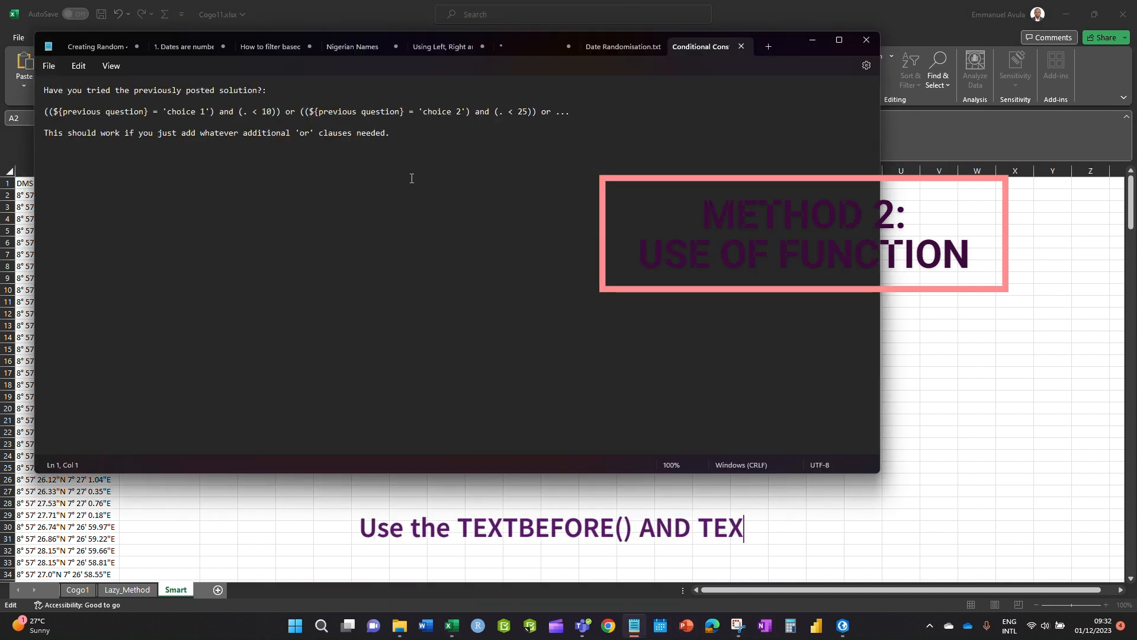
left_click(768, 46)
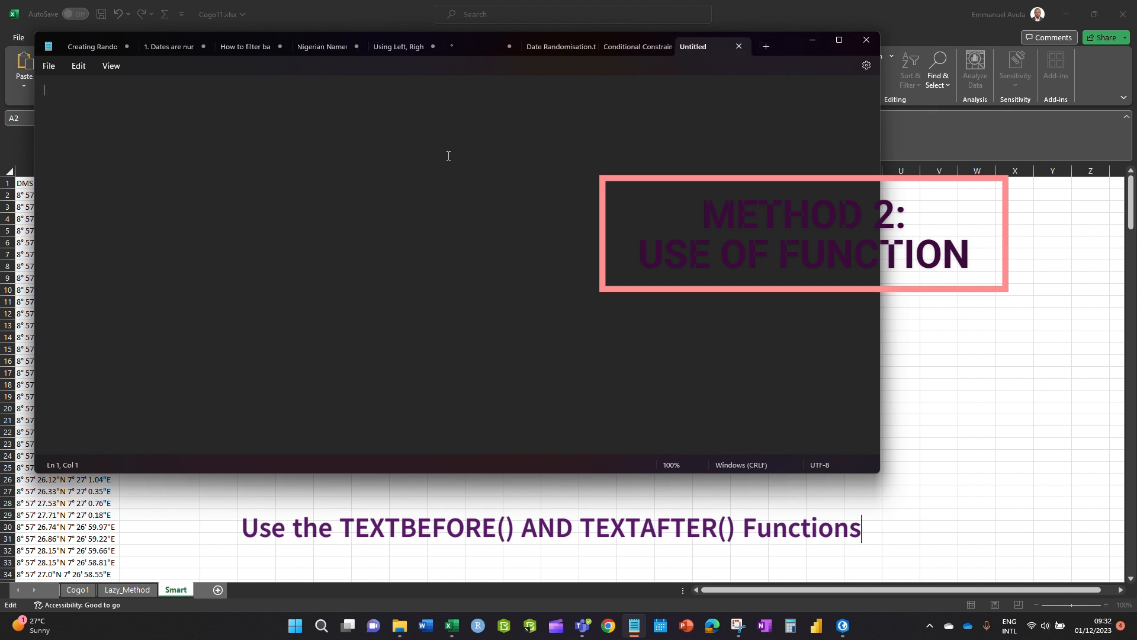
type("°")
key("Return")
key("BackSpace")
key("BackSpace")
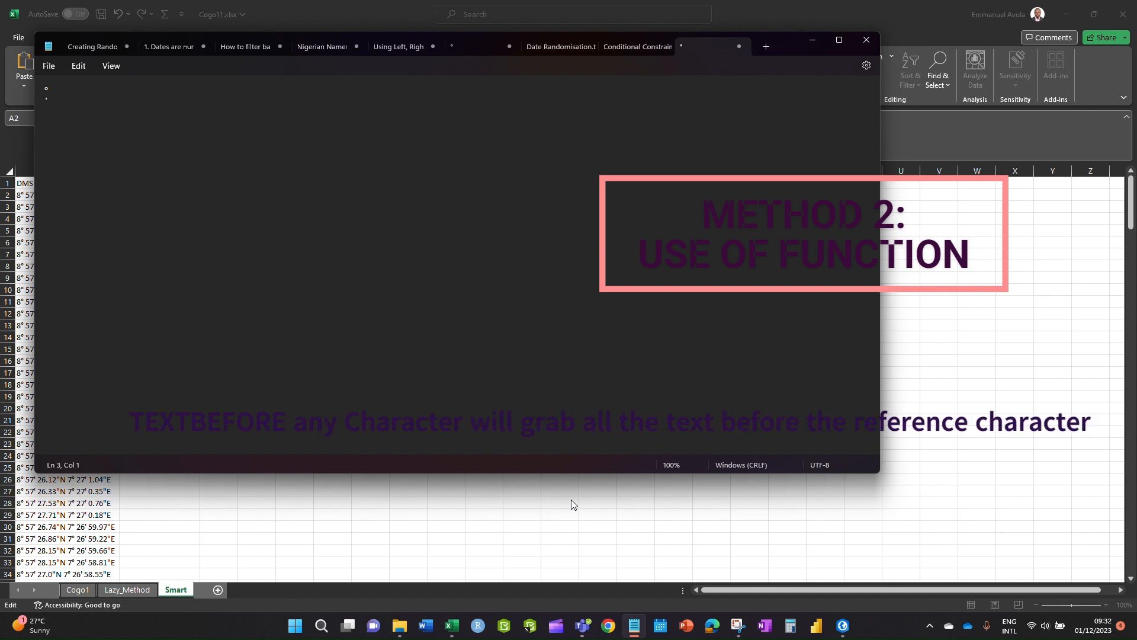
key("Return")
type("\"\"")
key("BackSpace")
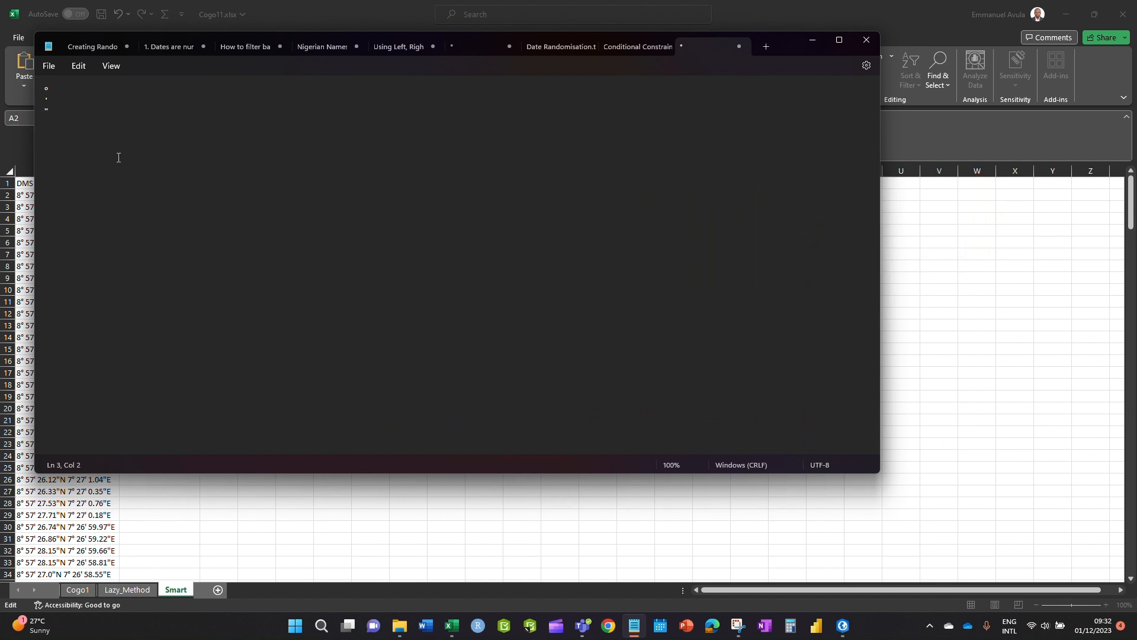
- Select the degree sign on line 1 and switch back to Excel
double_click(40, 86)
left_click_drag(50, 93, 40, 90)
left_click(65, 88)
left_click_drag(51, 87, 28, 89)
key("alt+Tab")
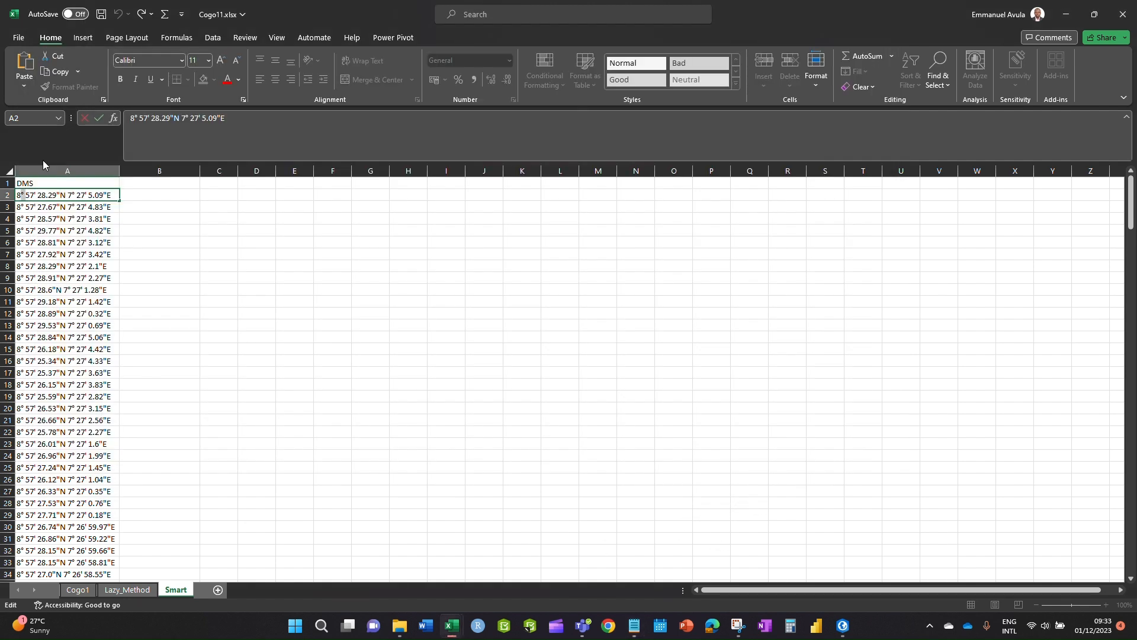
- Enter =TEXTBEFORE(A2,"°") in B2 so it returns the 8 degrees
left_click(157, 194)
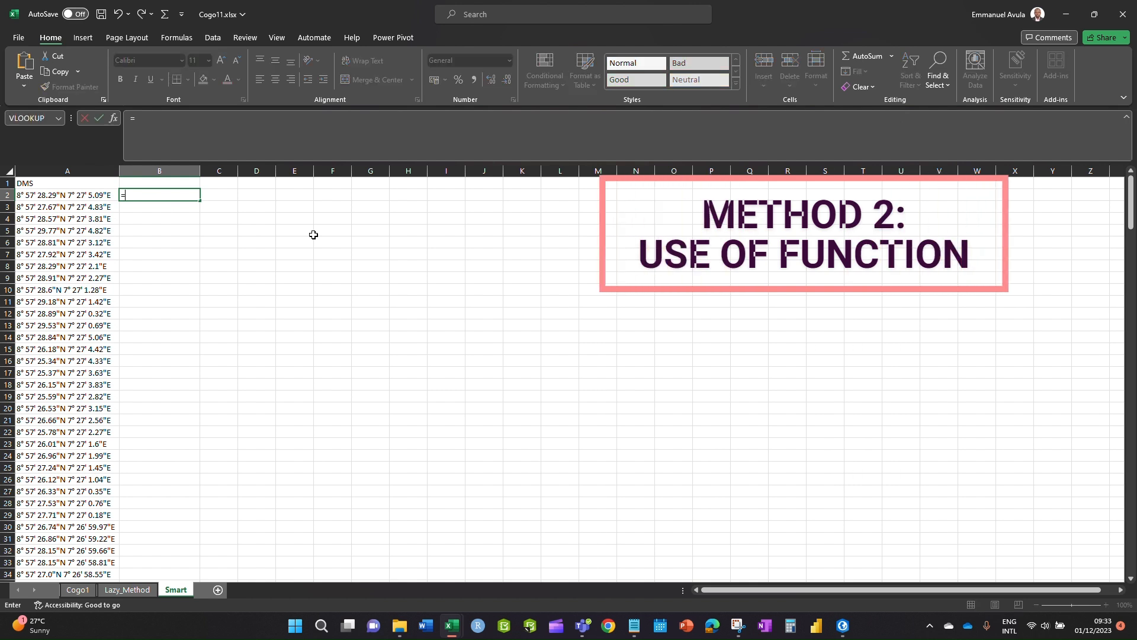
type("=text")
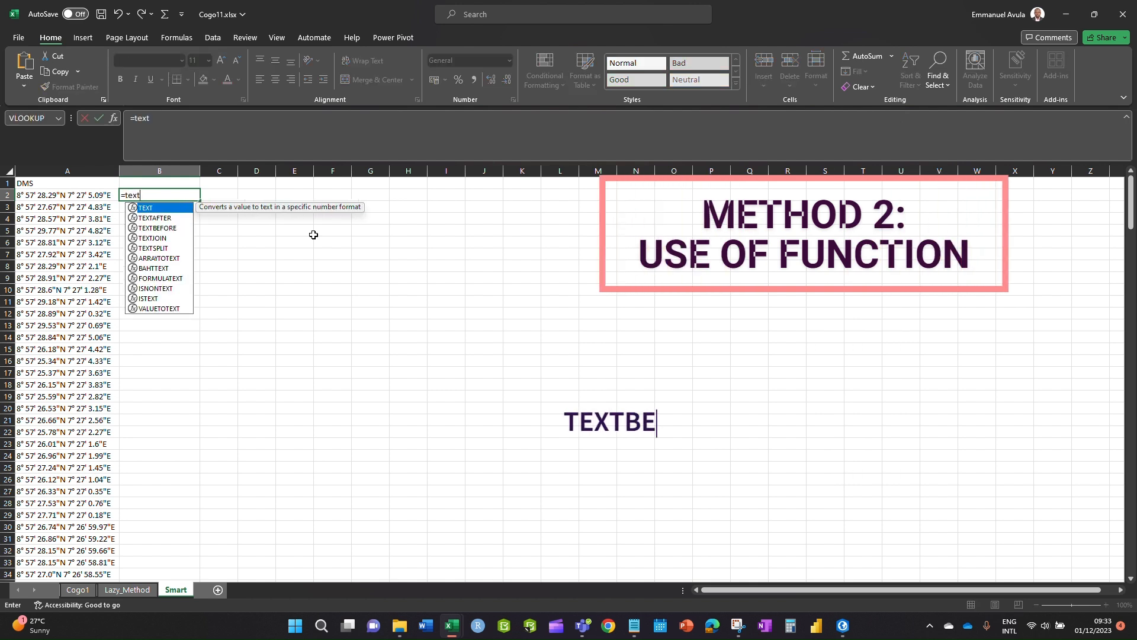
key("Down")
key("Down")
key("Tab")
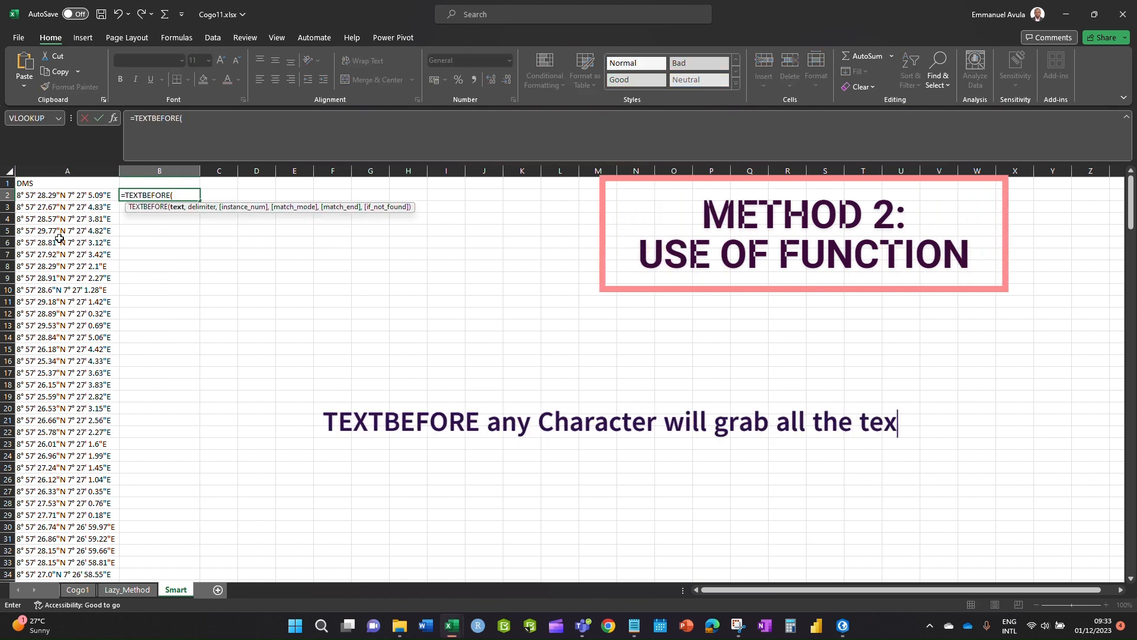
left_click(49, 196)
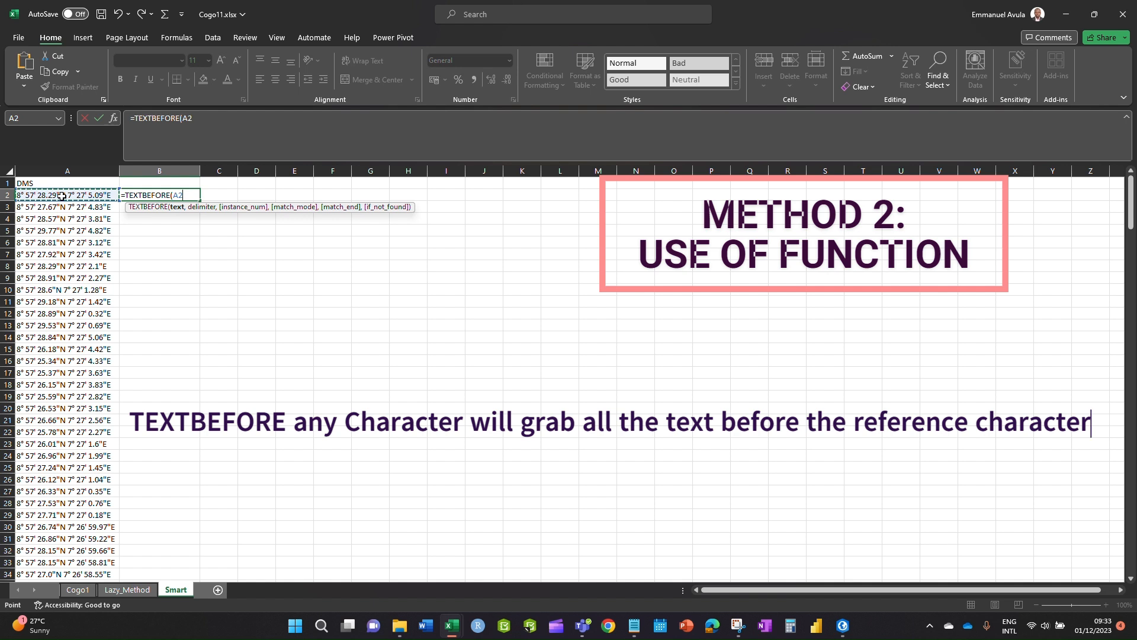
type(",\"\"")
left_click(193, 194)
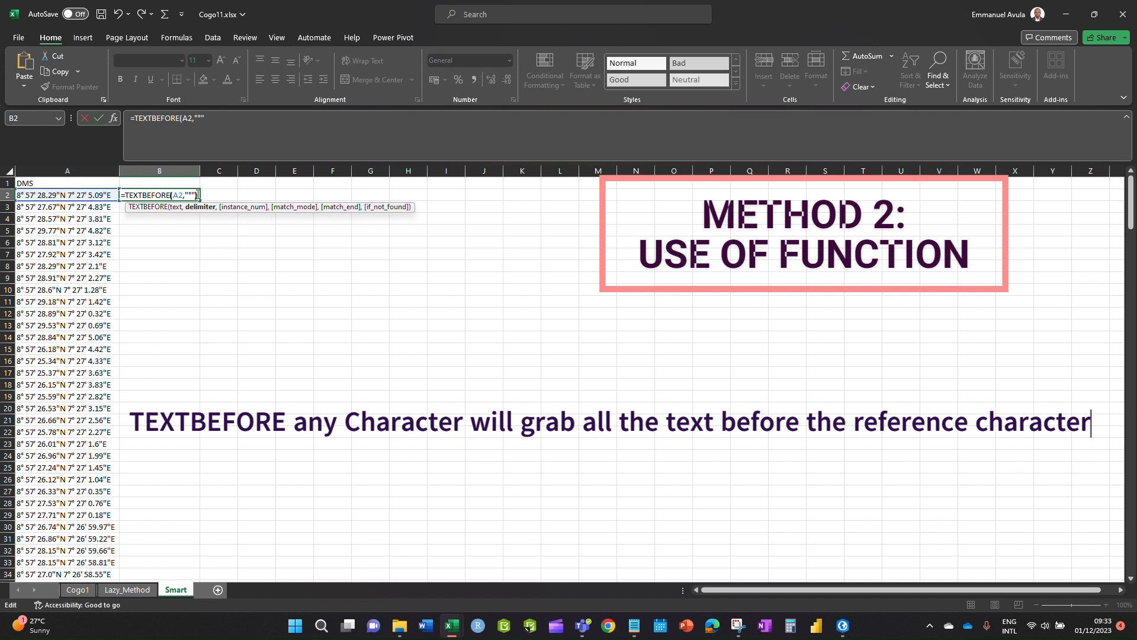
key("Return")
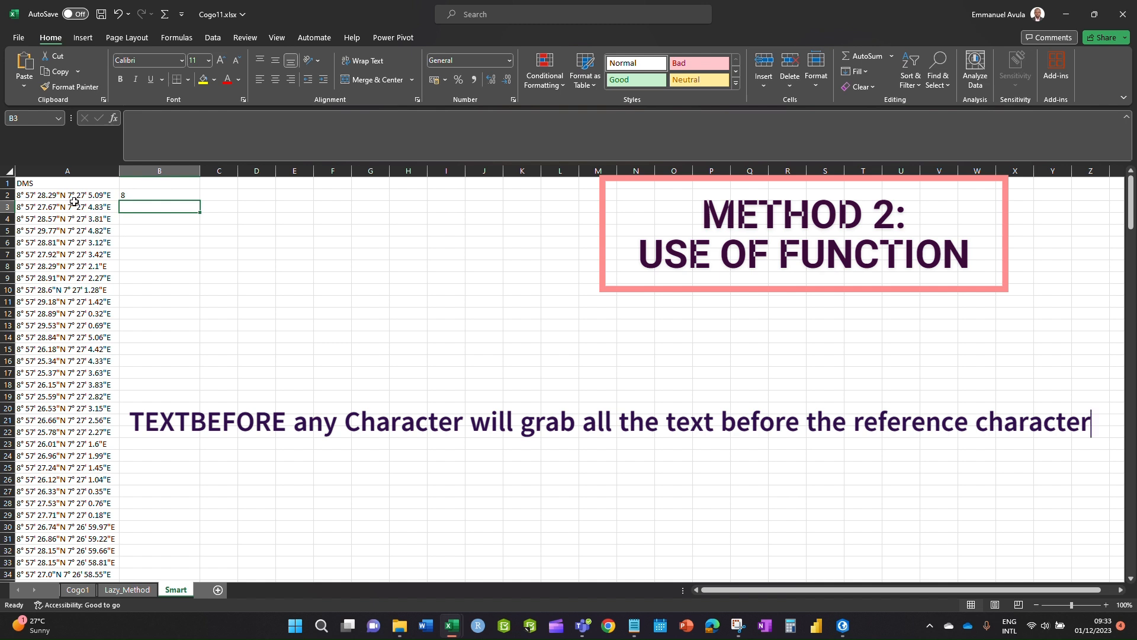
left_click(225, 195)
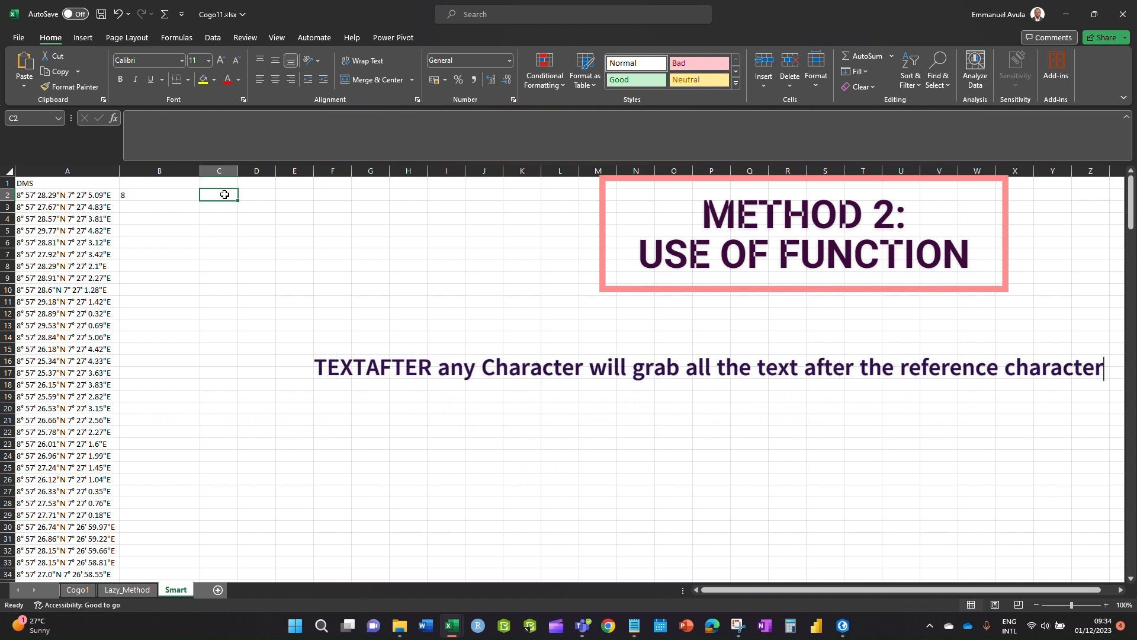
type("=tex")
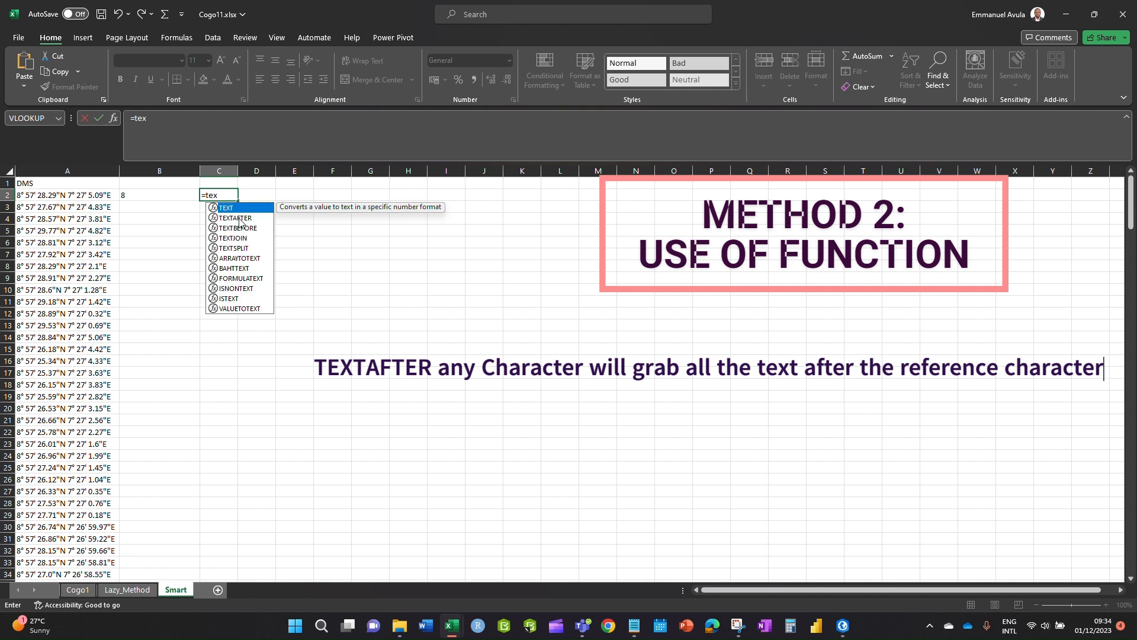
double_click(240, 218)
left_click(94, 199)
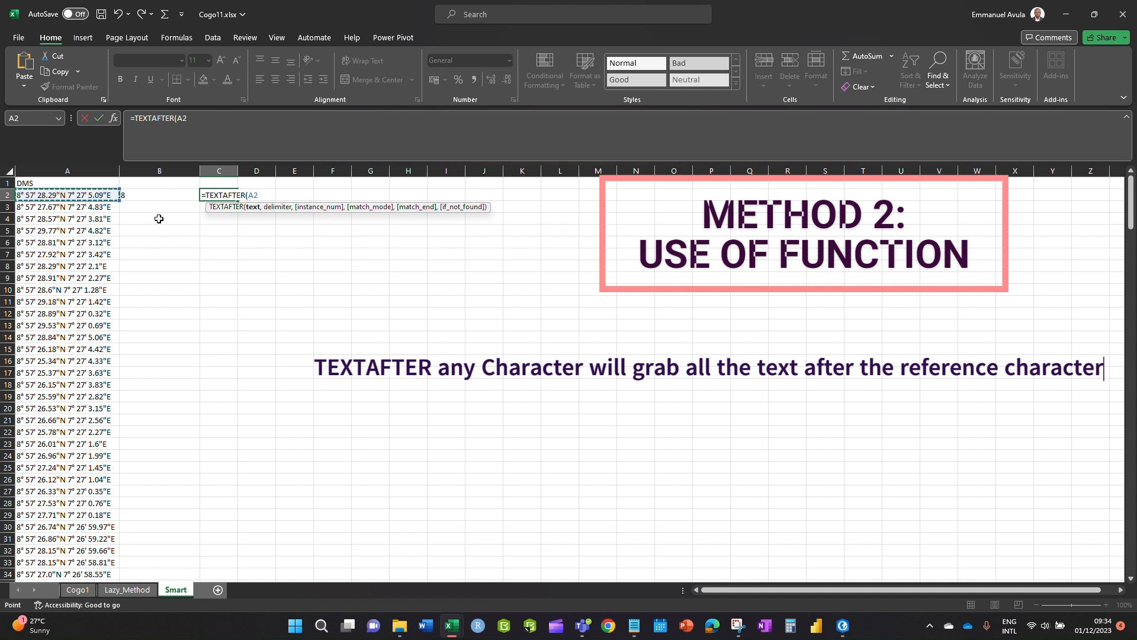
type(",")
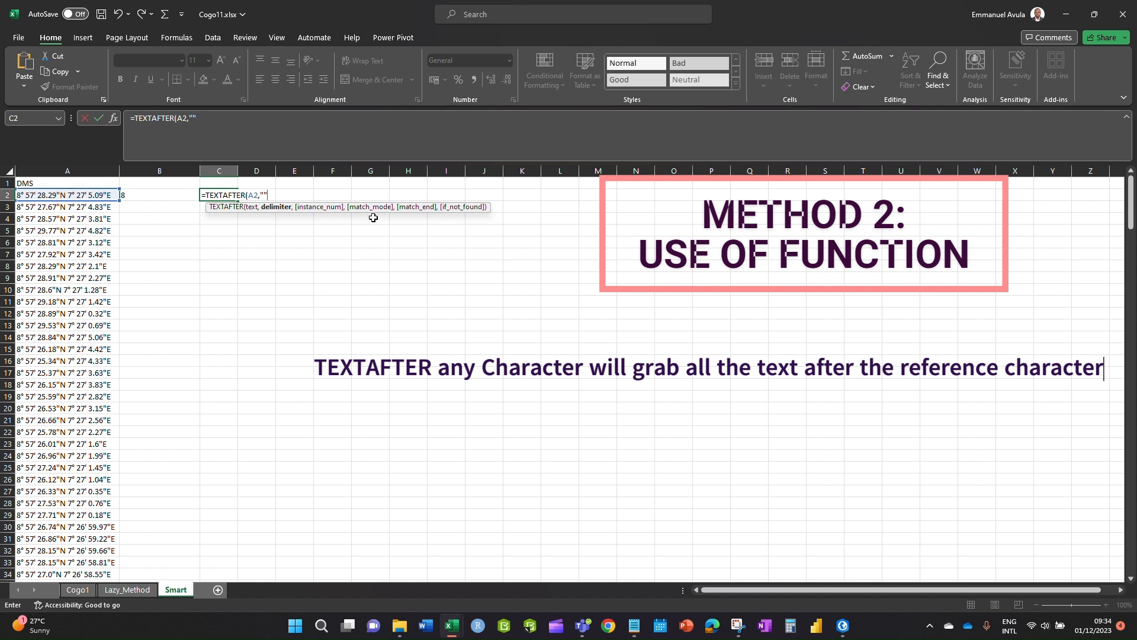
type(")")
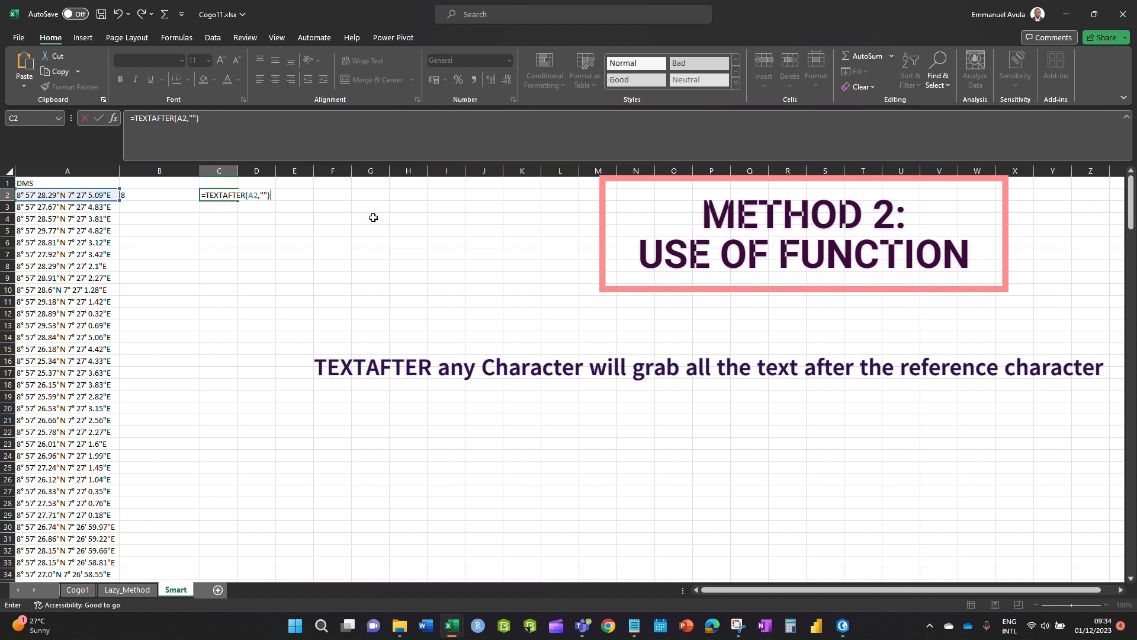
left_click(264, 194)
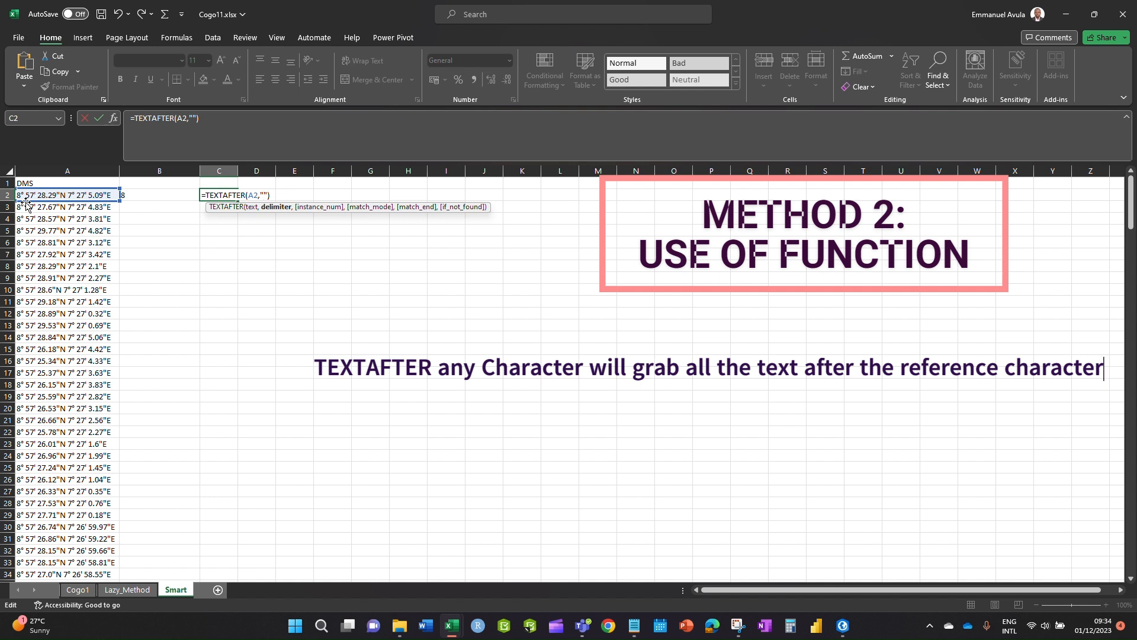
type("°")
key("Return")
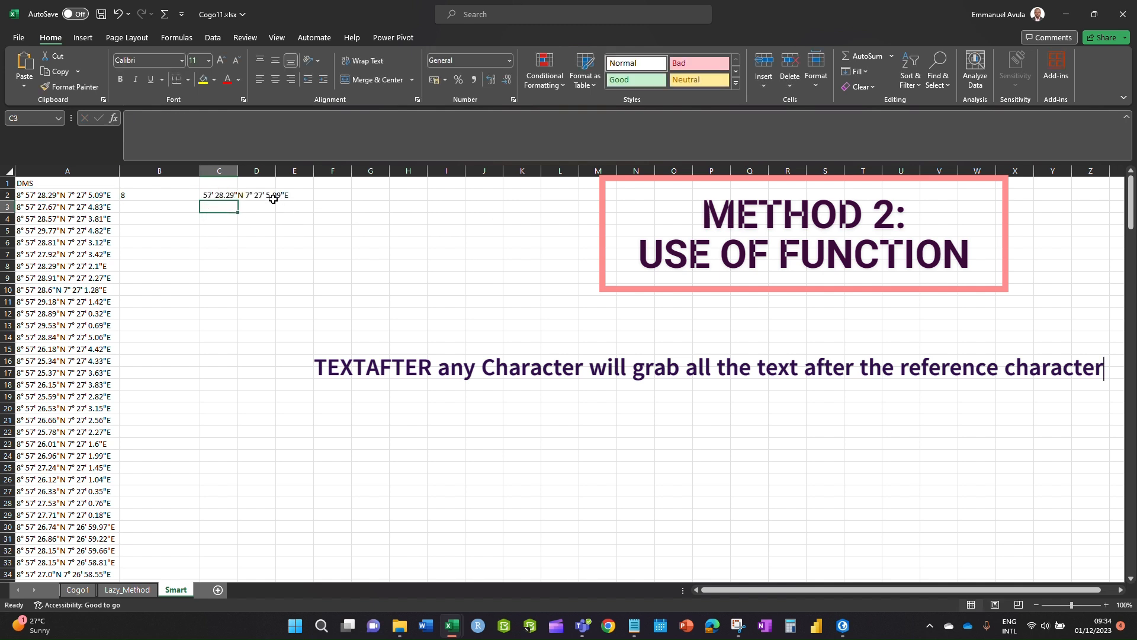
double_click(237, 170)
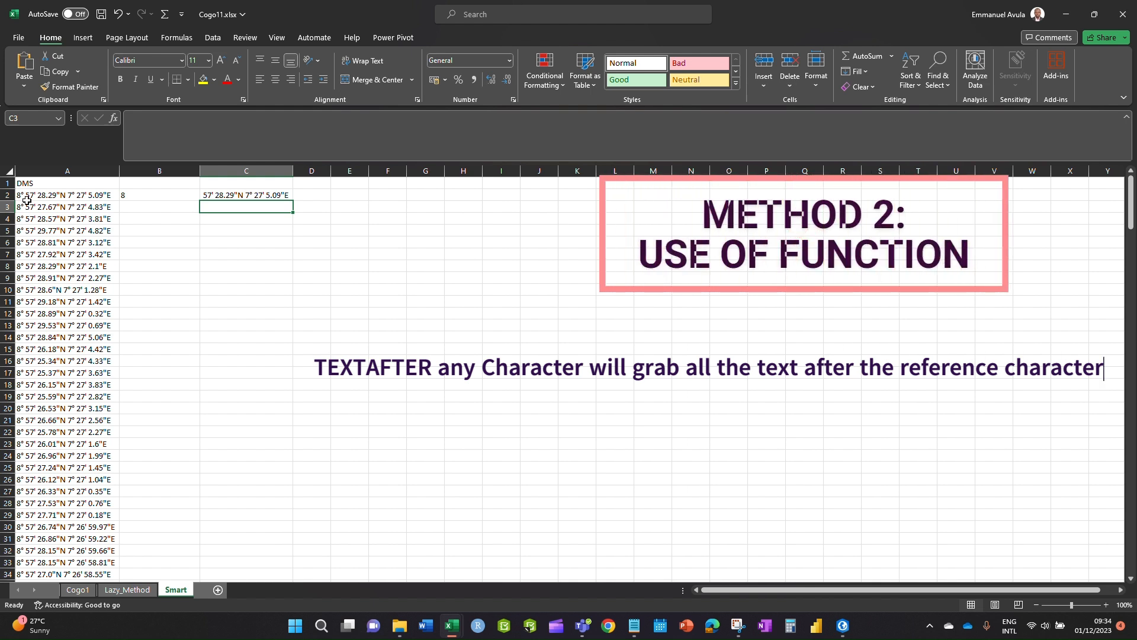
left_click(260, 195)
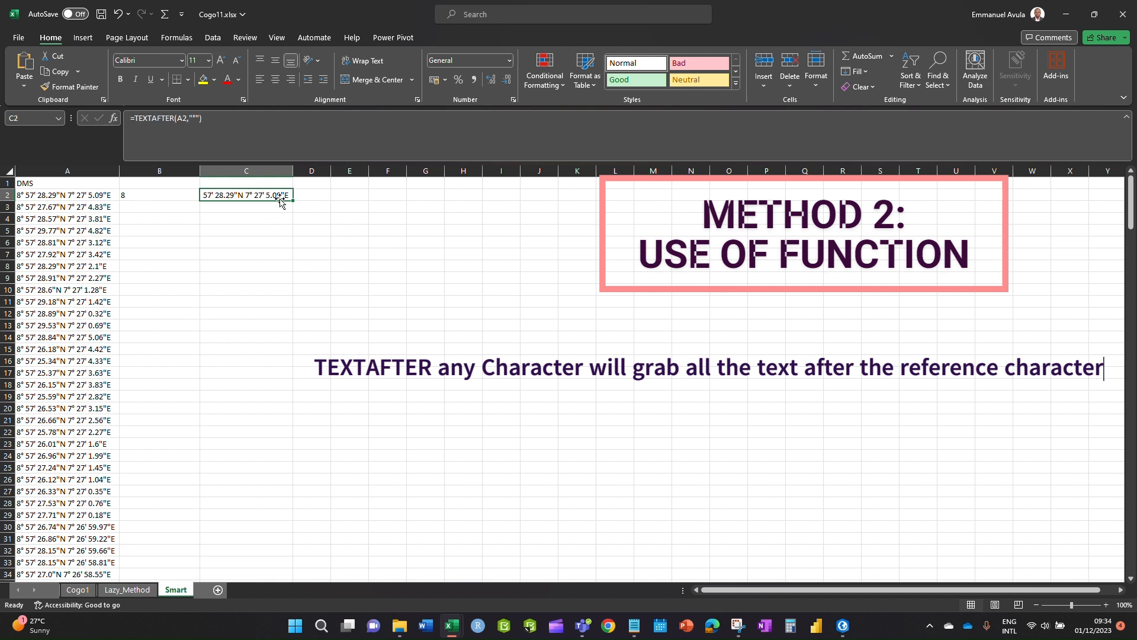
key("Delete")
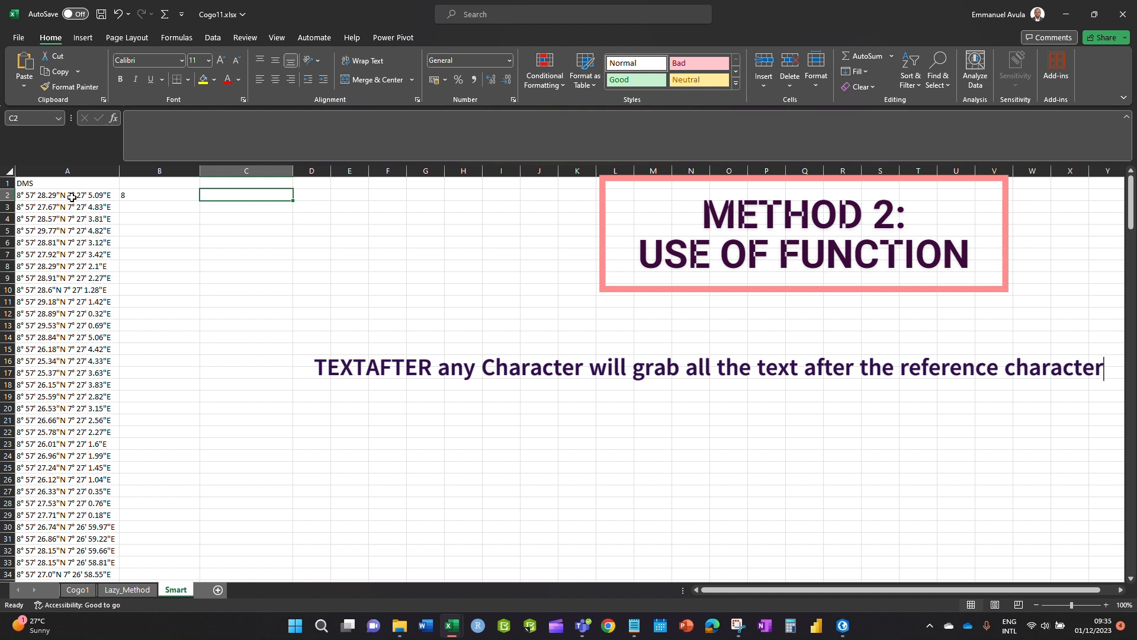
- Add the headers Lat(DMS) in C1 and Long(DMS) in D1
left_click(245, 182)
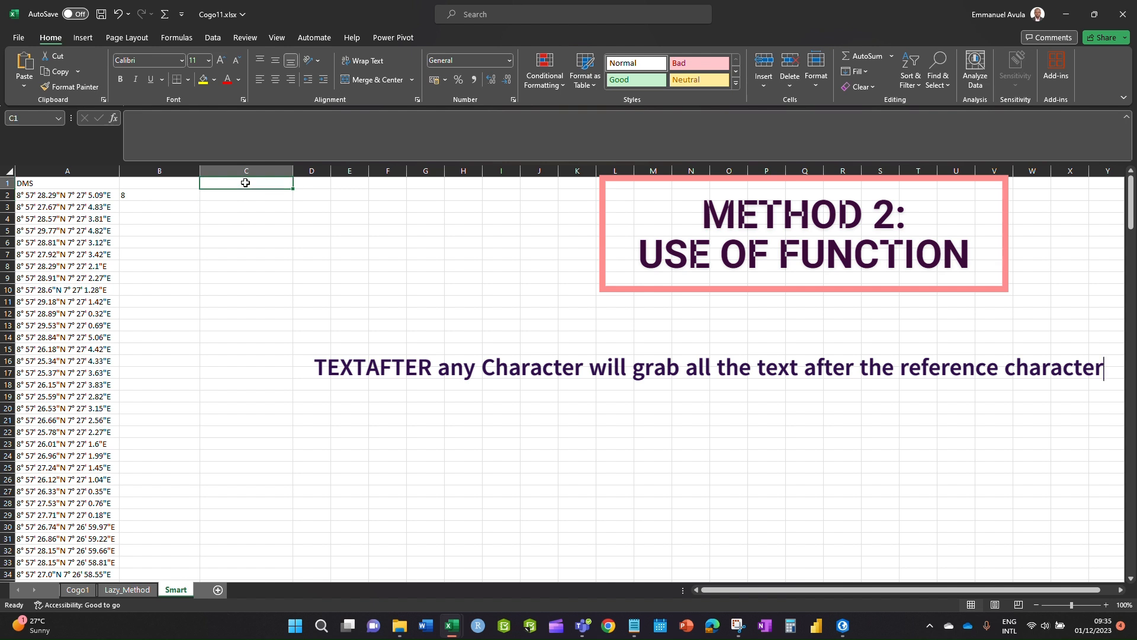
type("Lat")
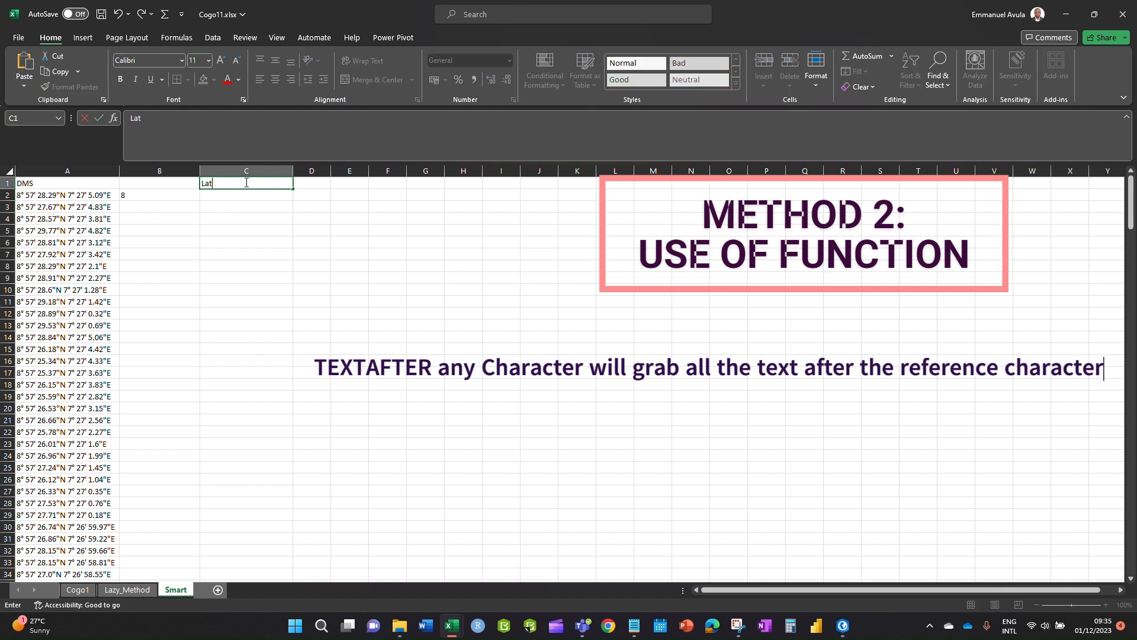
type("(DMS")
left_click(342, 251)
left_click_drag(330, 174, 330, 174)
left_click(310, 185)
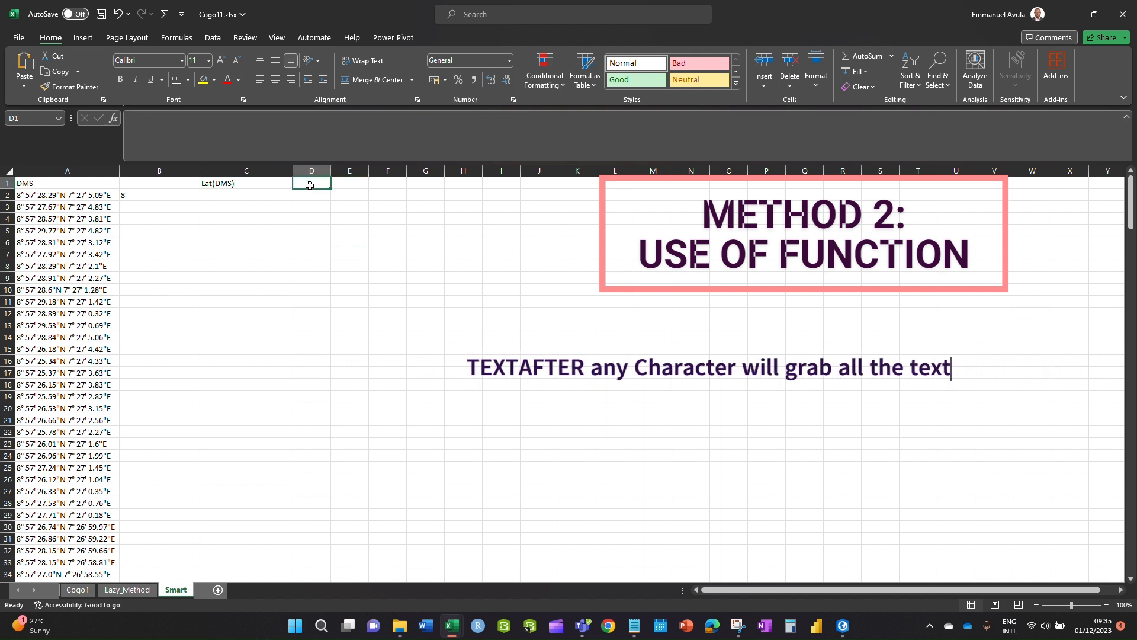
type("Long(DMS")
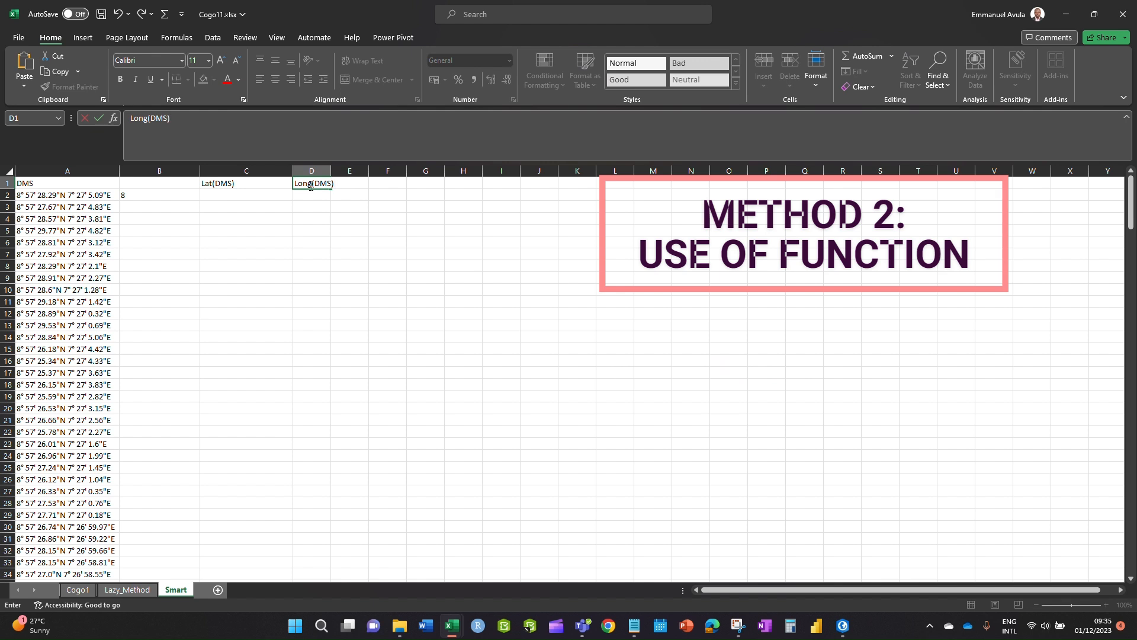
left_click(230, 348)
- Enter =TEXTBEFORE(A2,"N") in C2 to get latitude 8° 57' 28.29", and widen column D
left_click(229, 196)
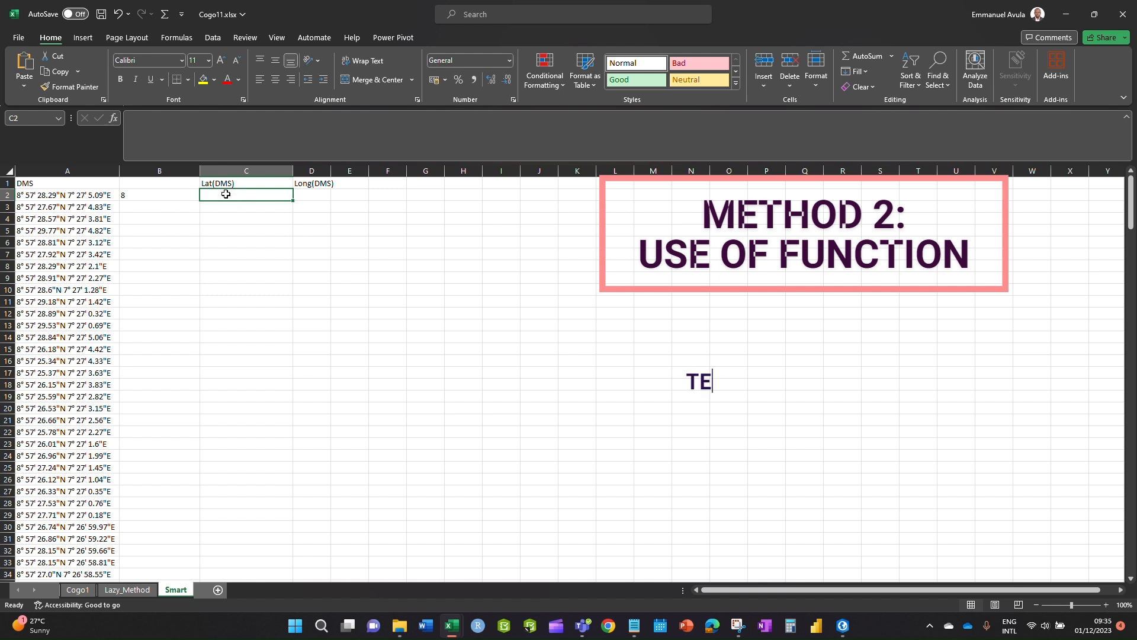
type("=tex")
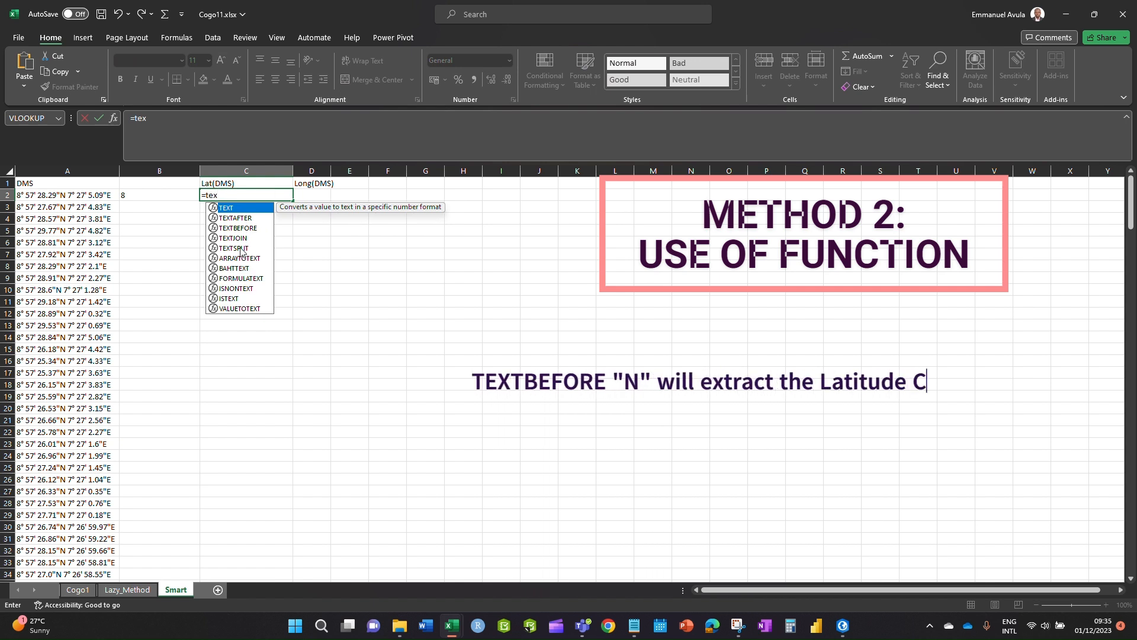
key("Down")
key("Down")
key("Tab")
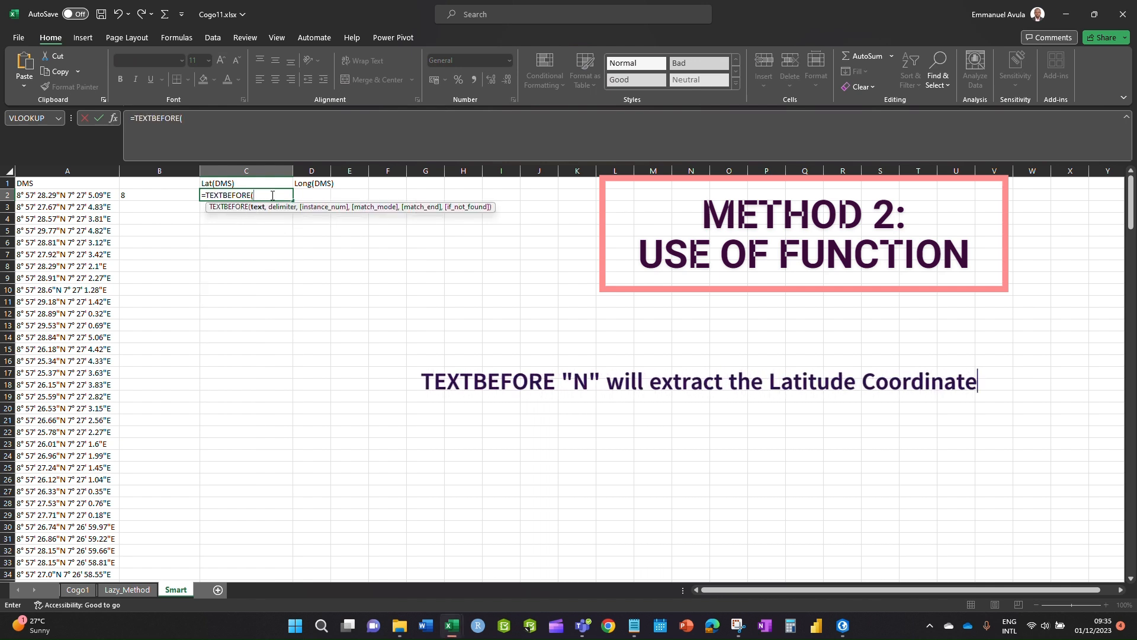
left_click(83, 196)
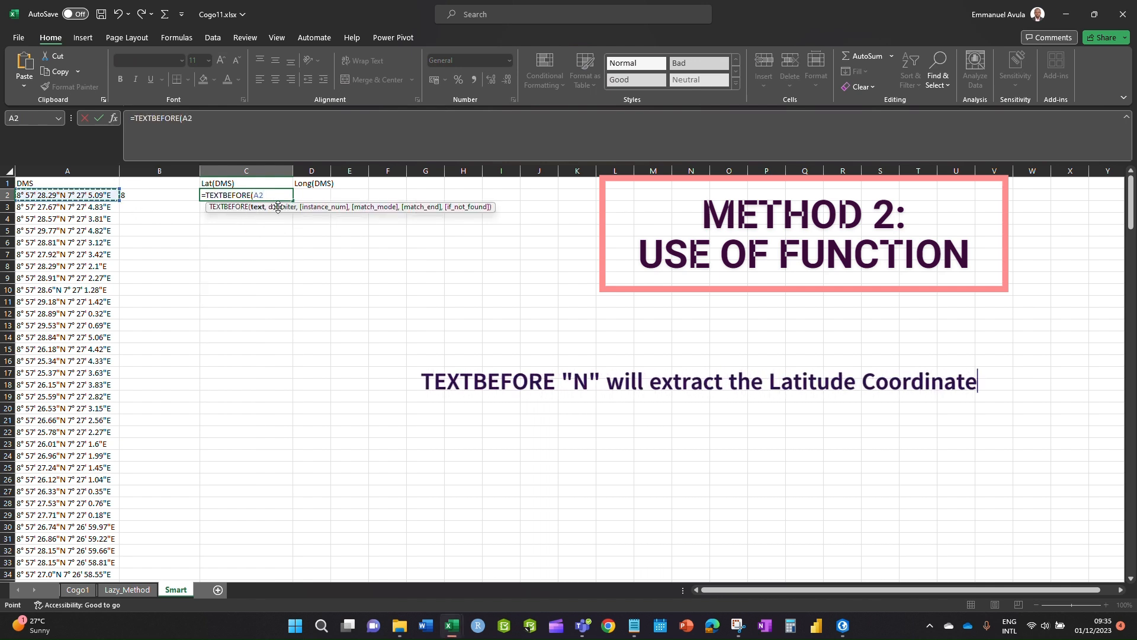
type(",\"\"")
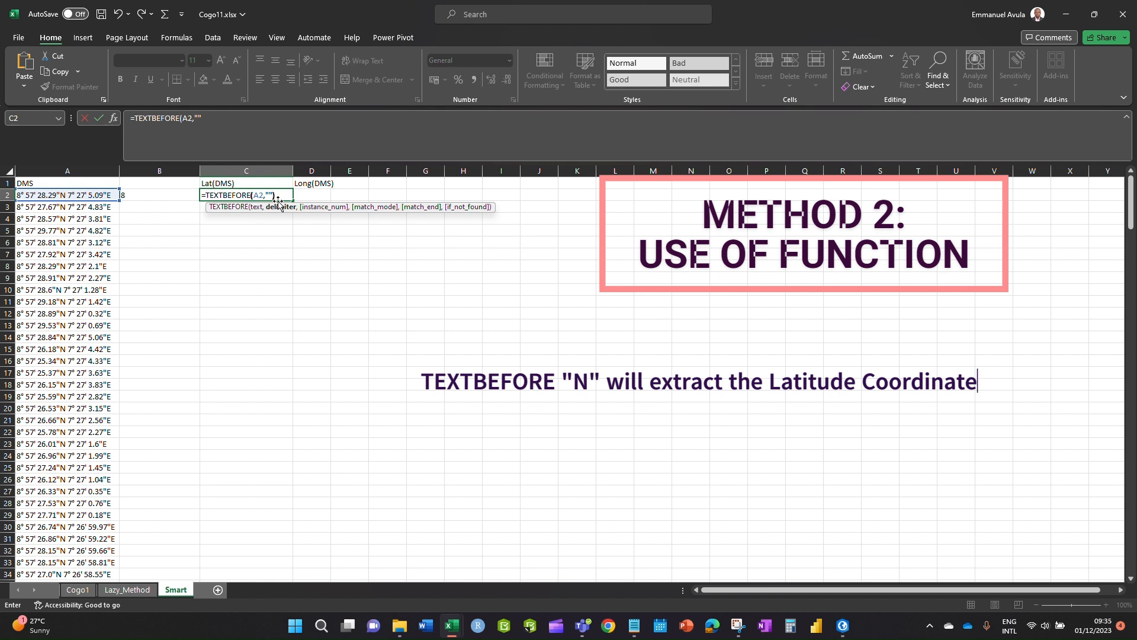
left_click(271, 195)
type("N")
key("Return")
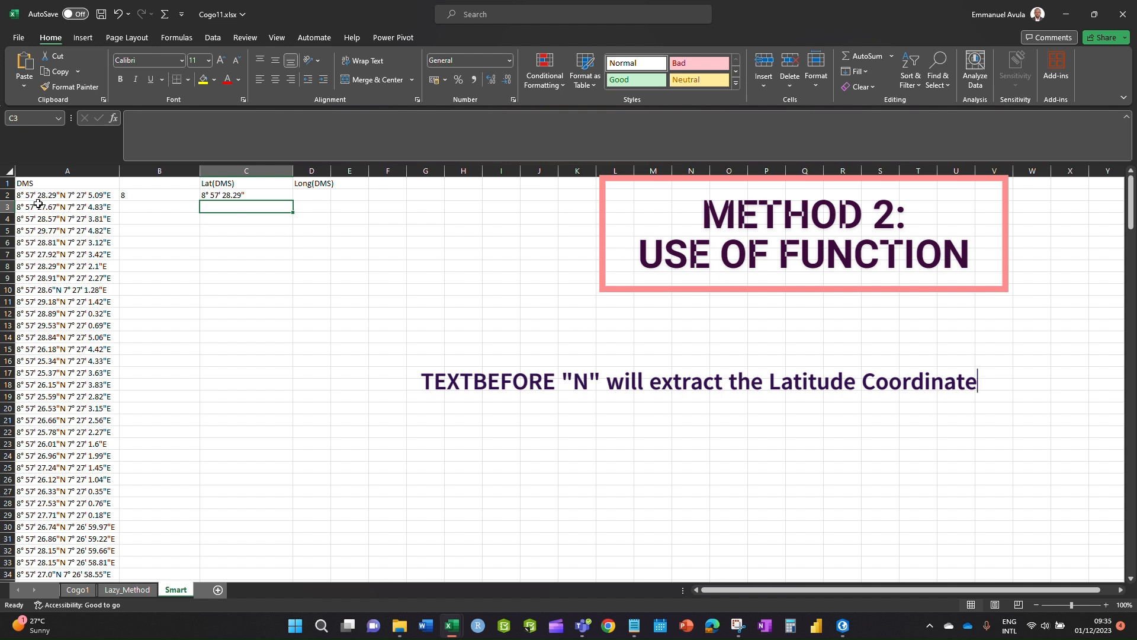
left_click_drag(331, 171, 375, 174)
left_click(319, 195)
type("=")
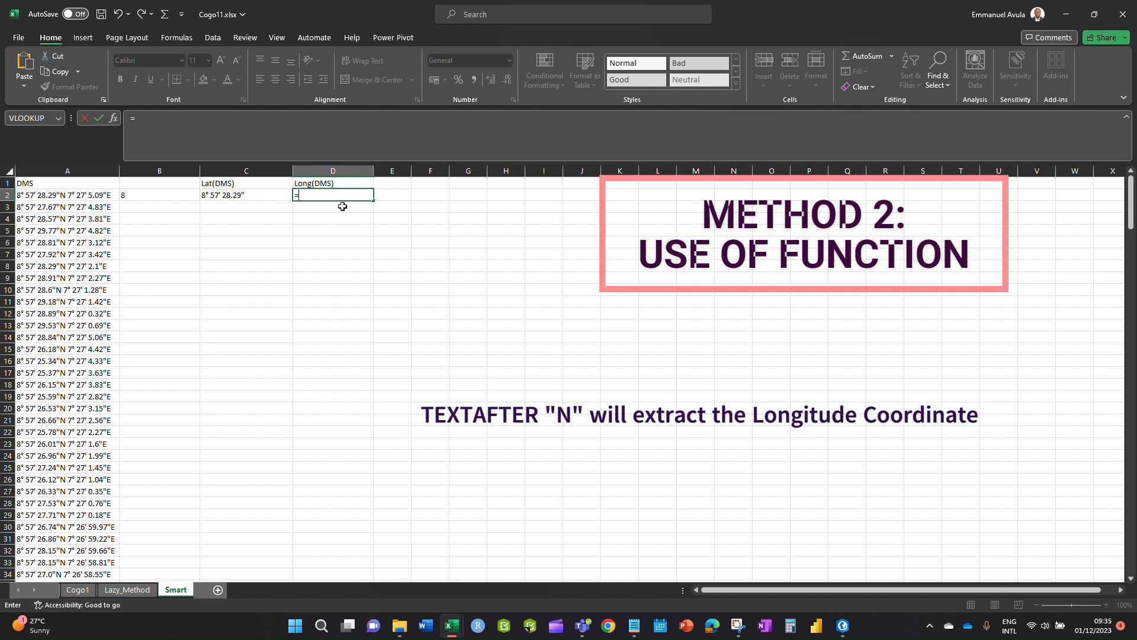
- Enter =TEXTAFTER(A2,"N") in D2 to get longitude 7° 27' 5.09"E
type("text")
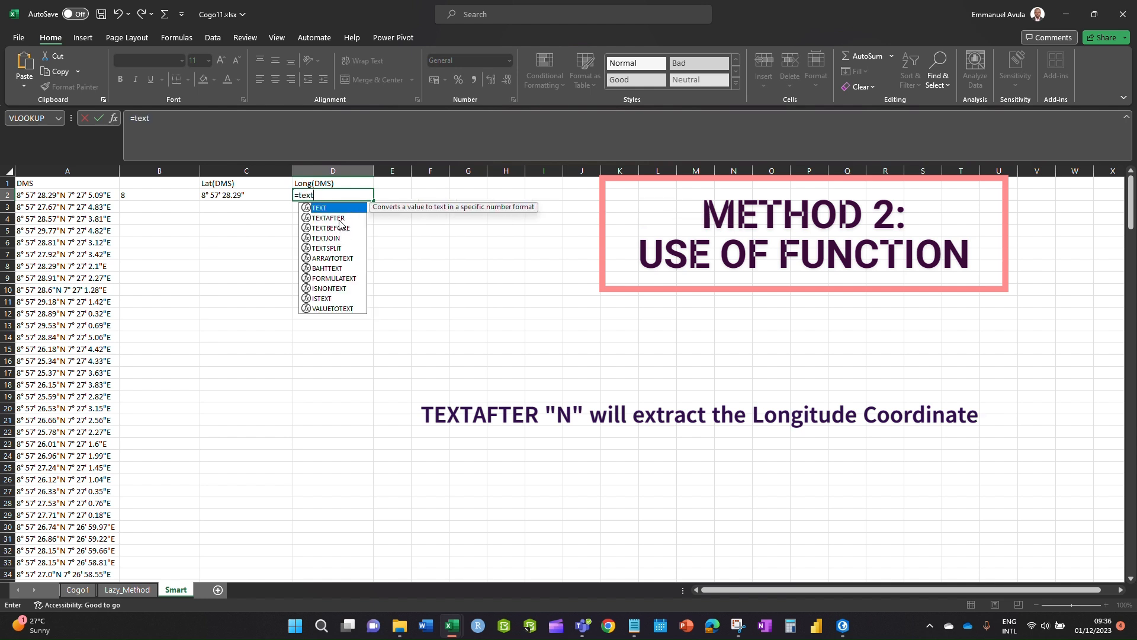
double_click(338, 217)
left_click(88, 196)
type(",")
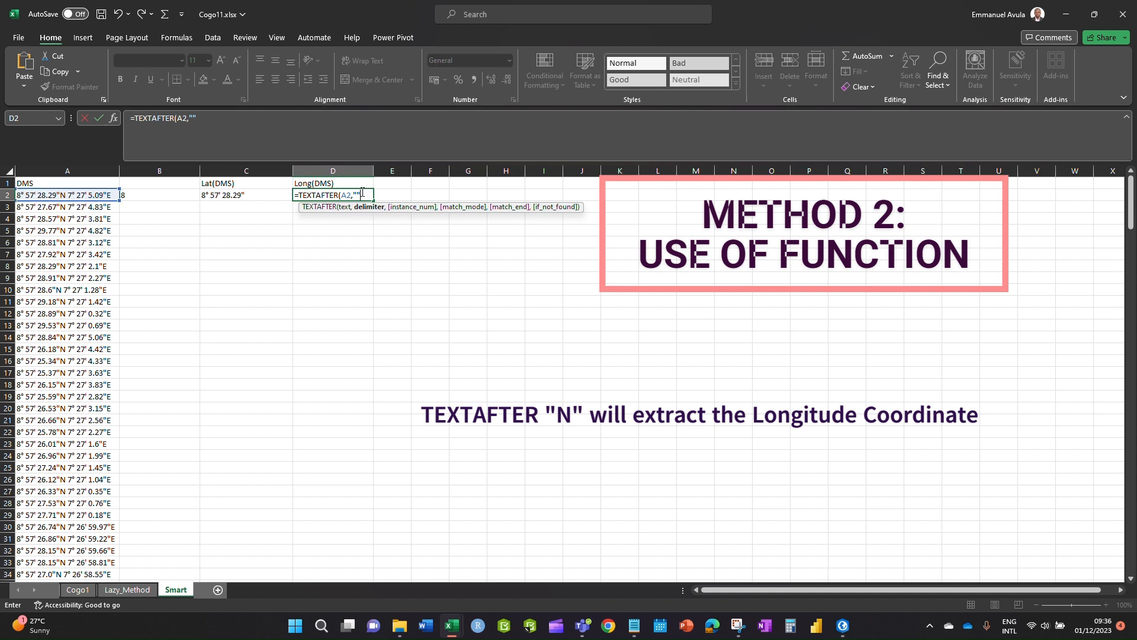
type("N")
type(")")
key("Return")
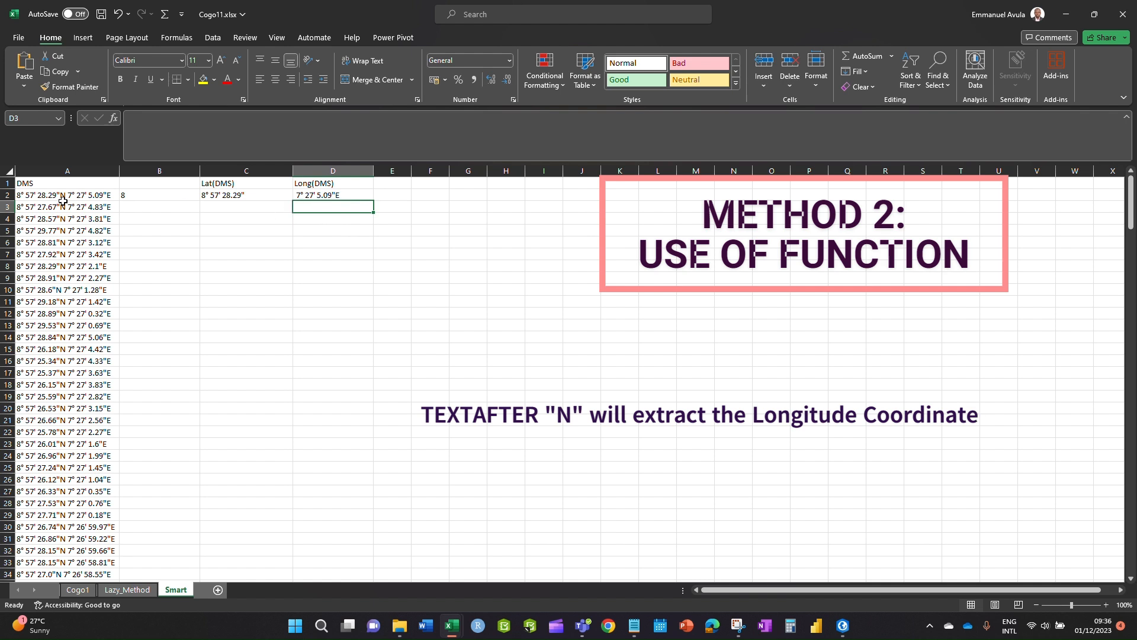
- Copy the C2 and D2 formulas down every coordinate row, then select columns C and D
left_click(265, 197)
double_click(293, 204)
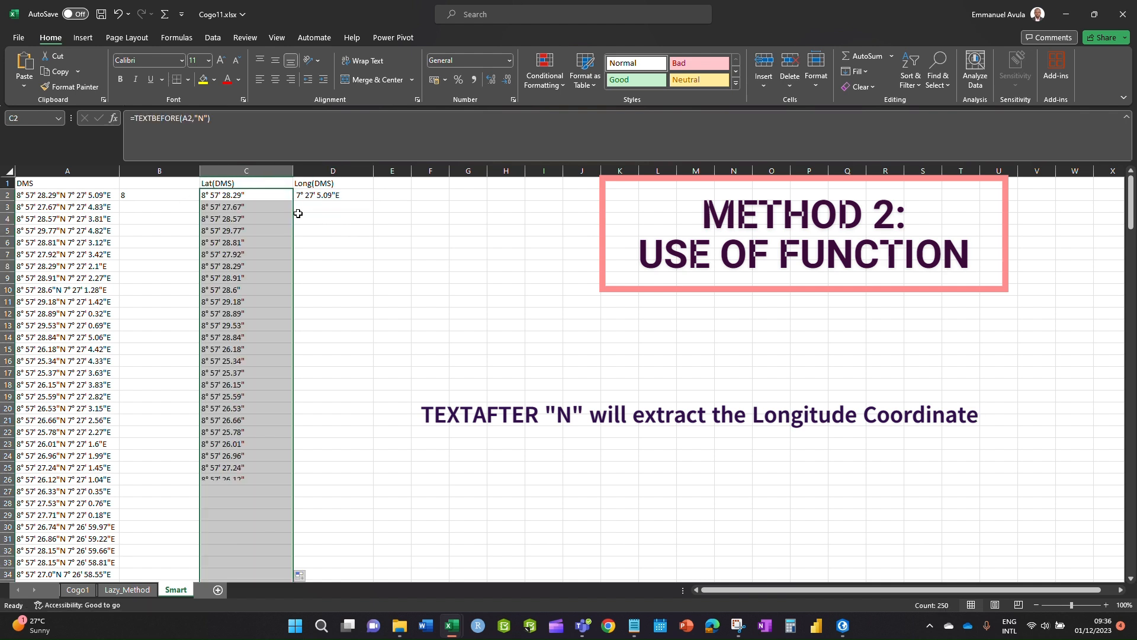
left_click(330, 195)
double_click(375, 203)
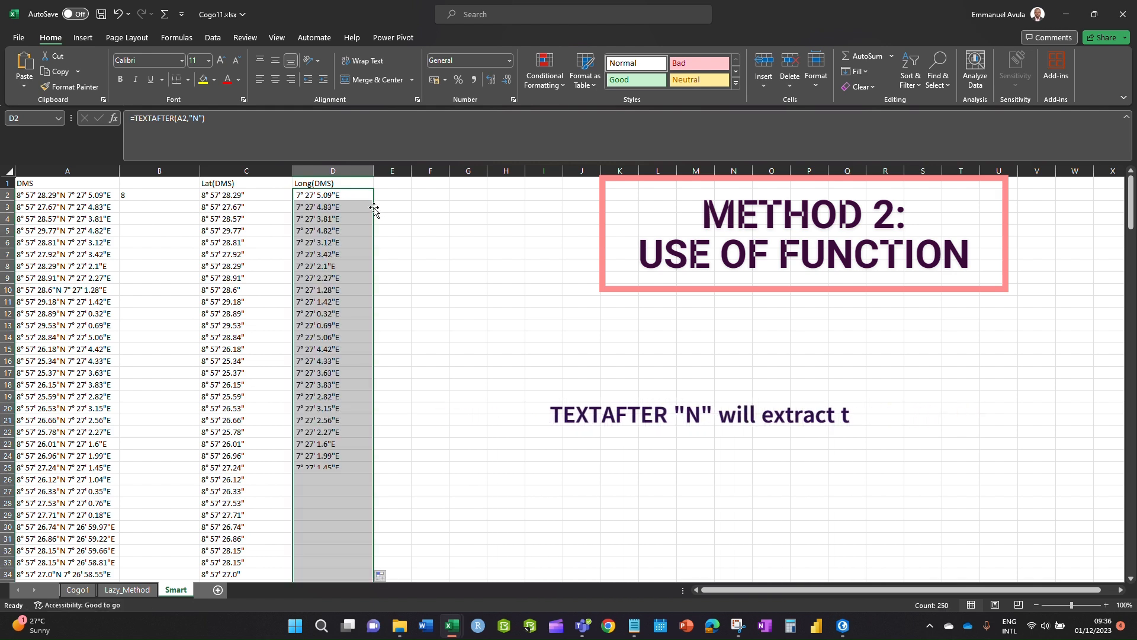
left_click(223, 171)
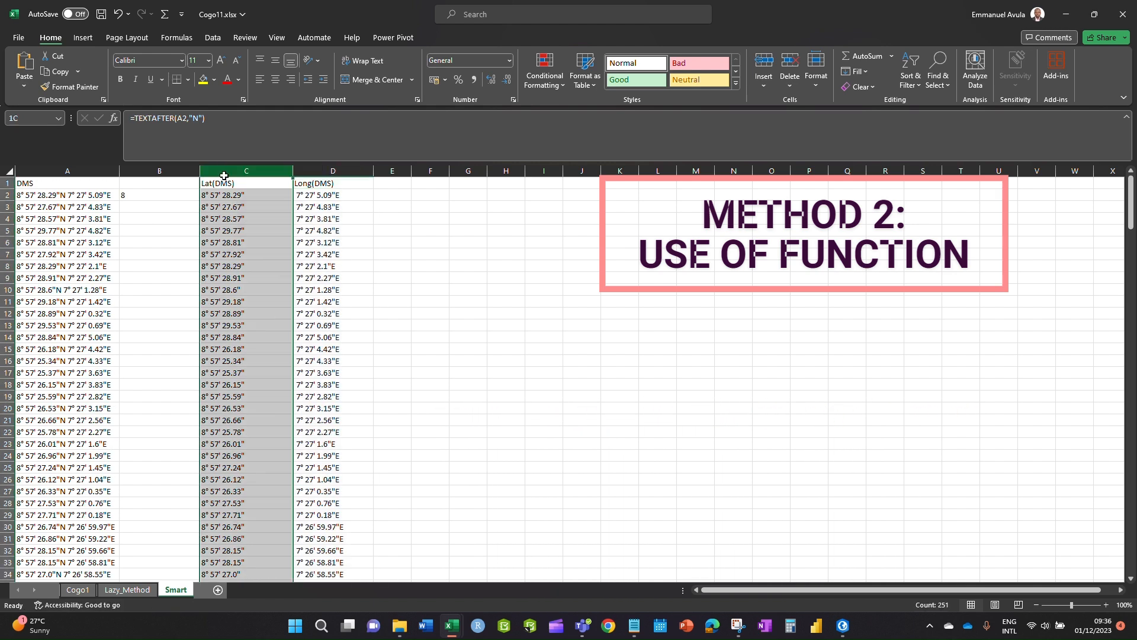
left_click_drag(283, 168, 353, 171)
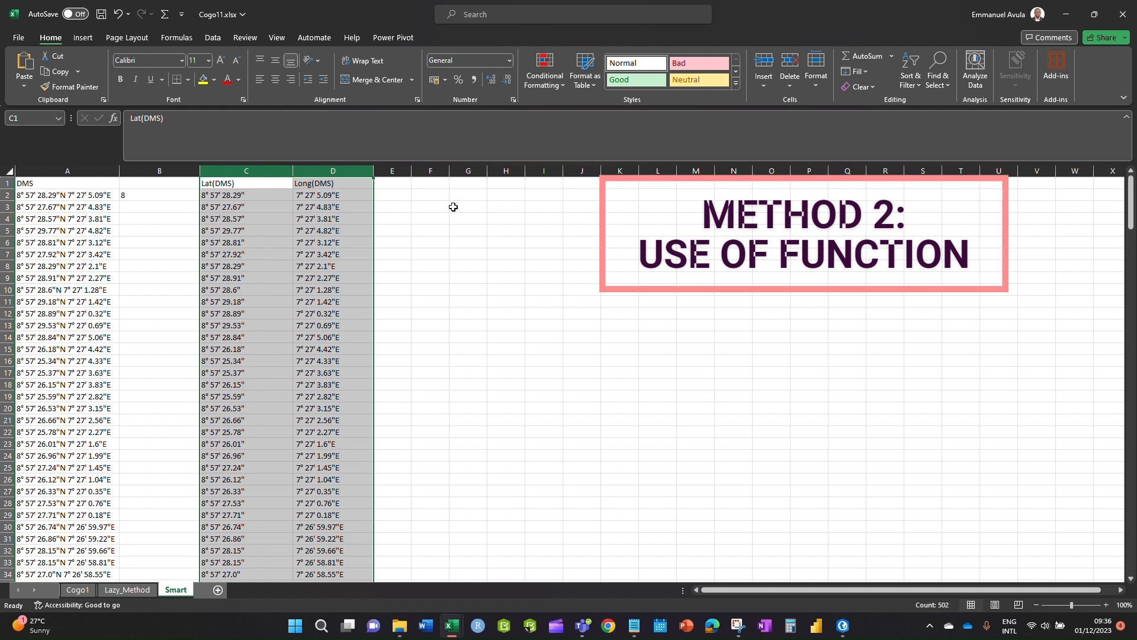
- Replace columns C and D with their pasted values, widen column E and narrow column D
key("ctrl+c")
key("alt")
key("ctrl+alt+v")
key("Return")
left_click(429, 311)
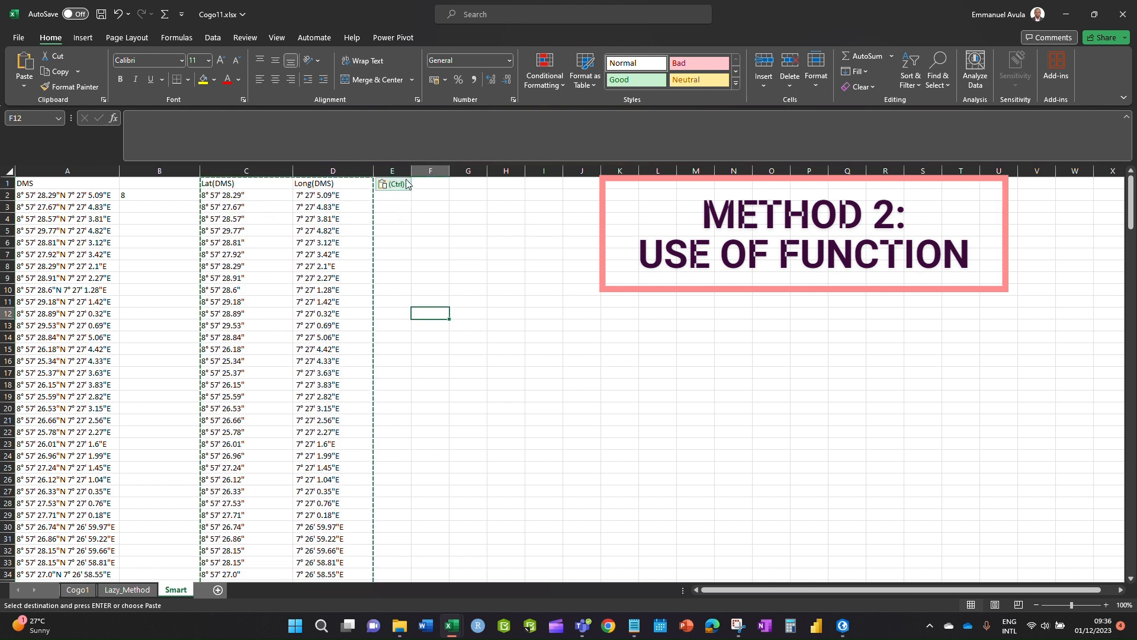
left_click_drag(411, 171, 483, 171)
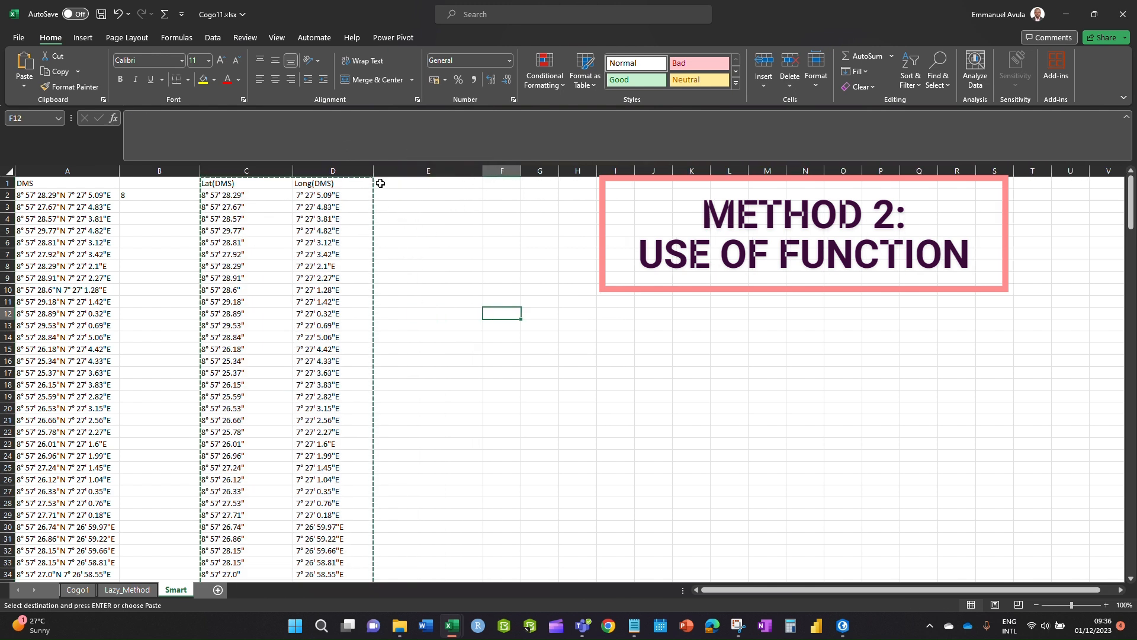
left_click_drag(374, 171, 250, 178)
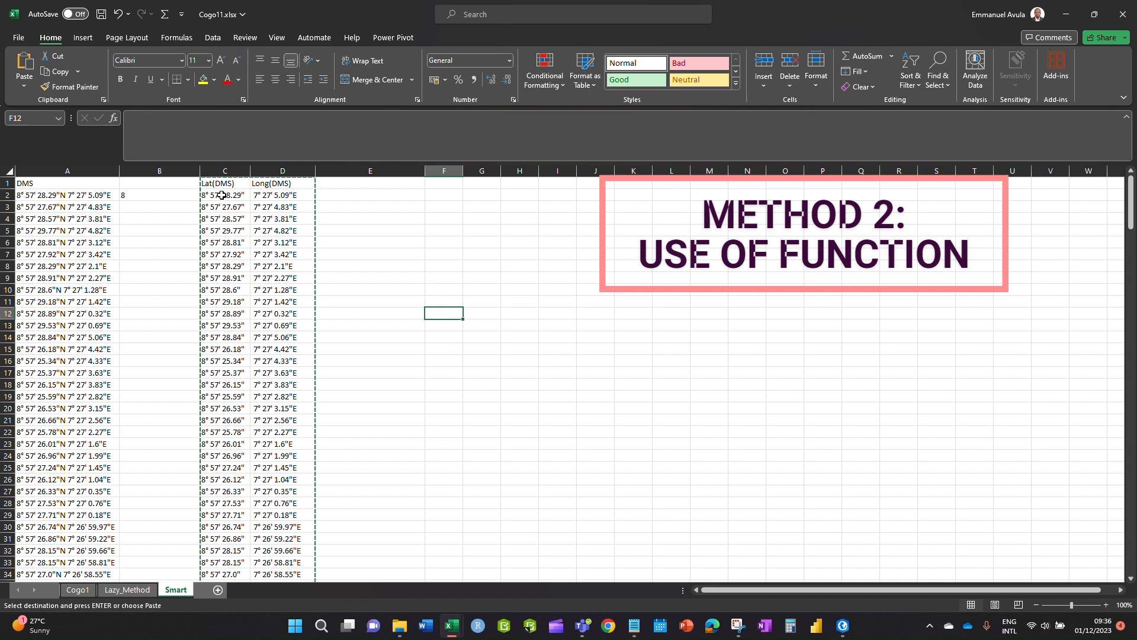
left_click(358, 185)
- Type Lat(Degrees) in E1 and Long(Degrres) in F1, then autofit columns E and F
type("Lat(Degrees")
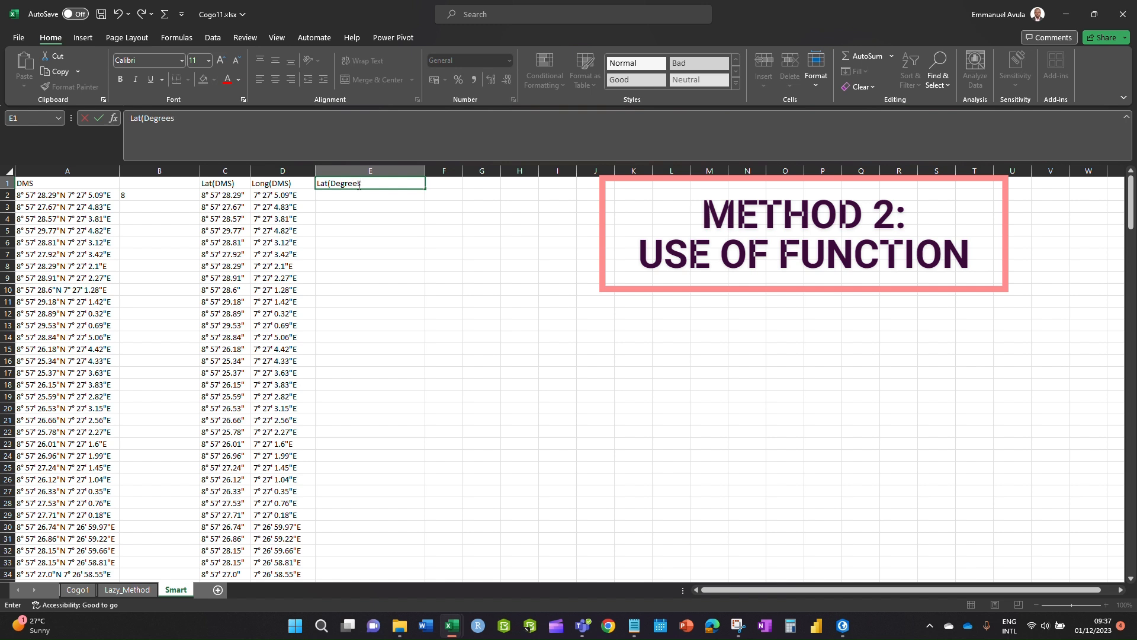
left_click(404, 246)
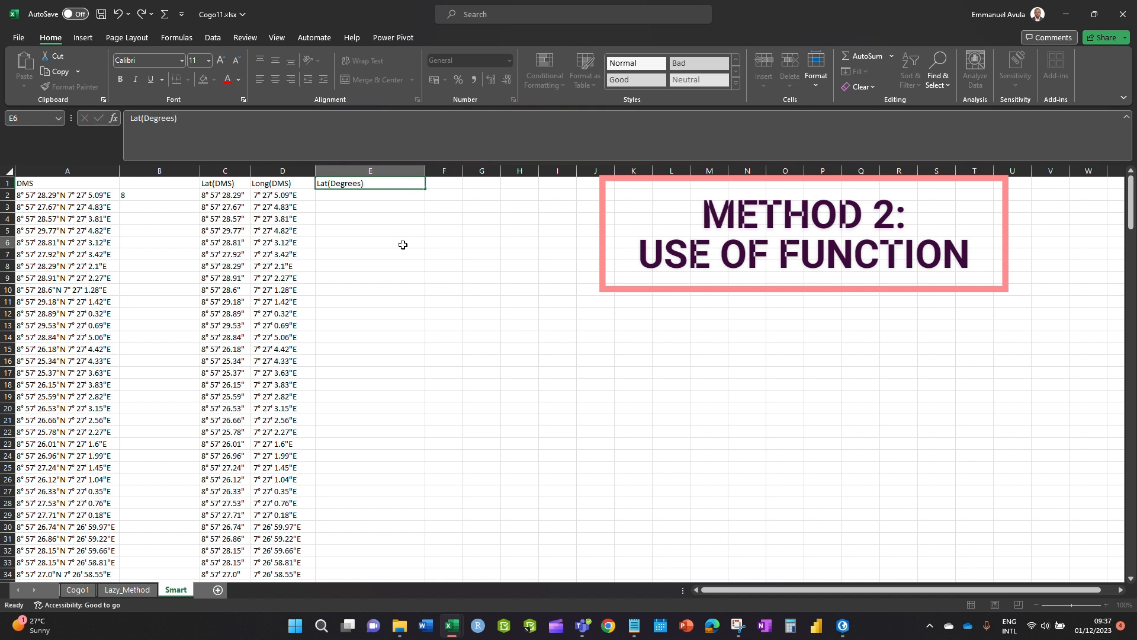
left_click(448, 181)
type("Lon")
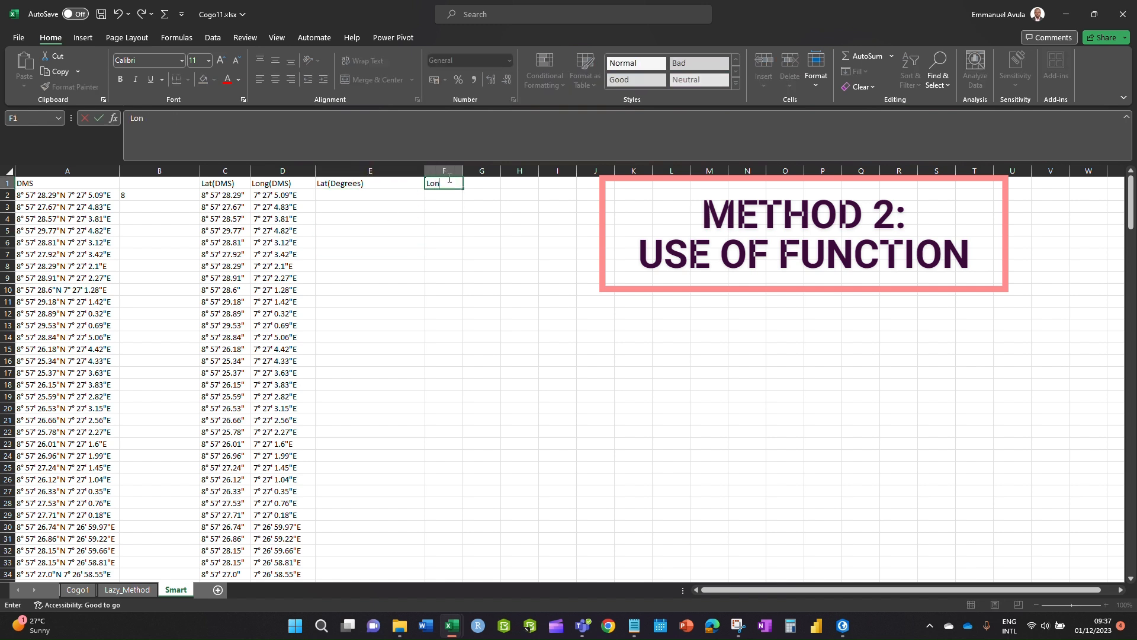
type("g(Degrres)")
left_click(445, 231)
double_click(424, 171)
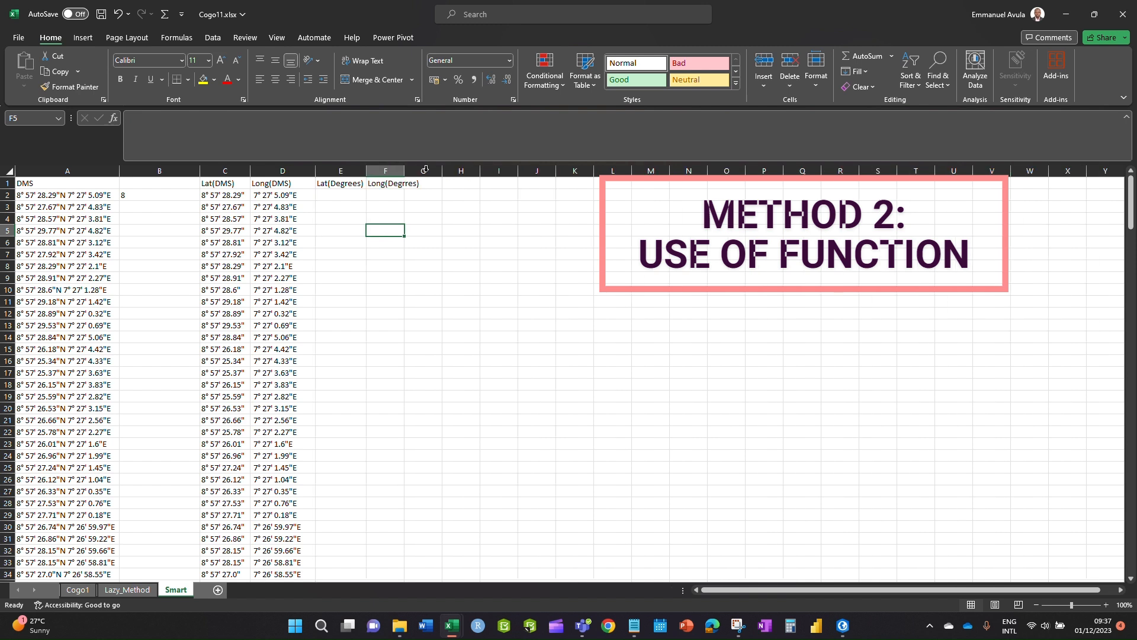
double_click(413, 176)
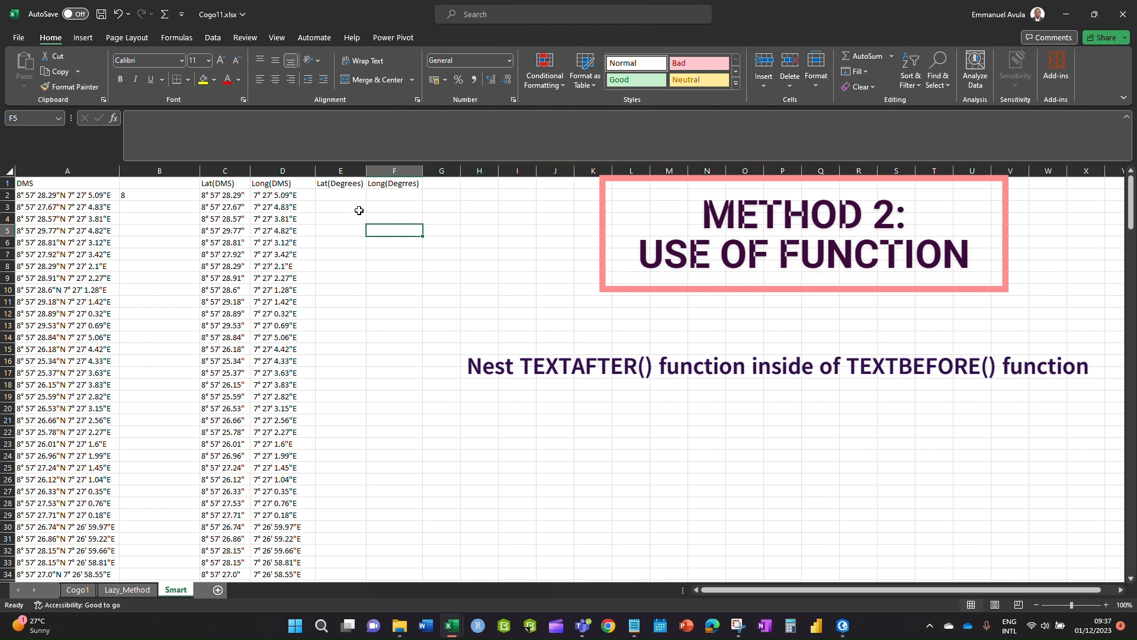
- Start E2 as =TEXTBEFORE(C2, using the DMS latitude in C2
left_click(349, 193)
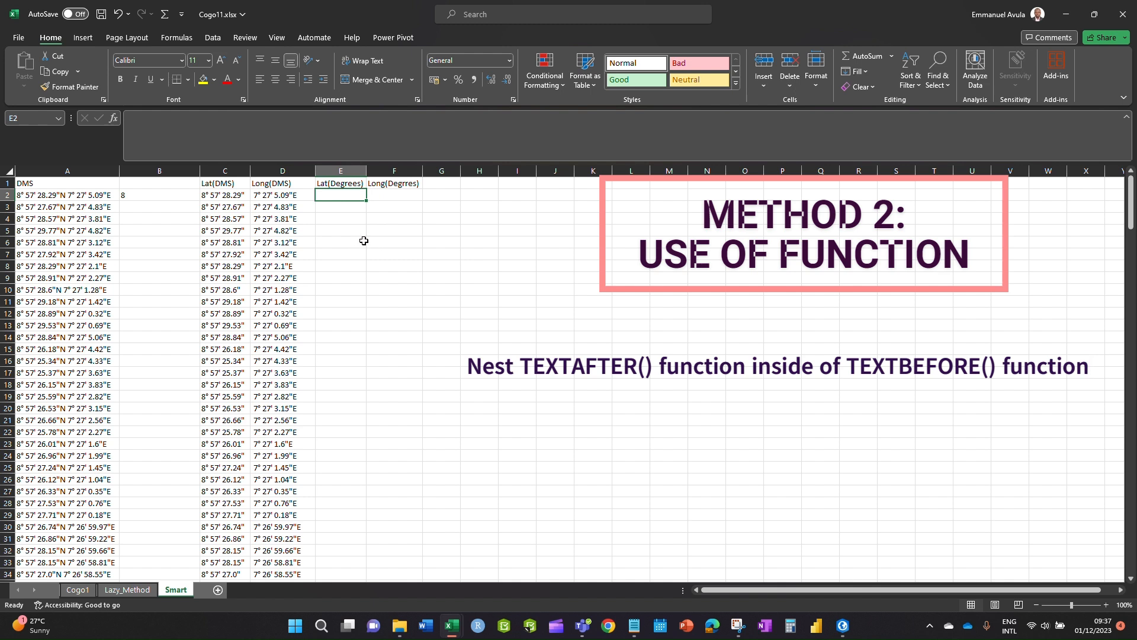
type("=")
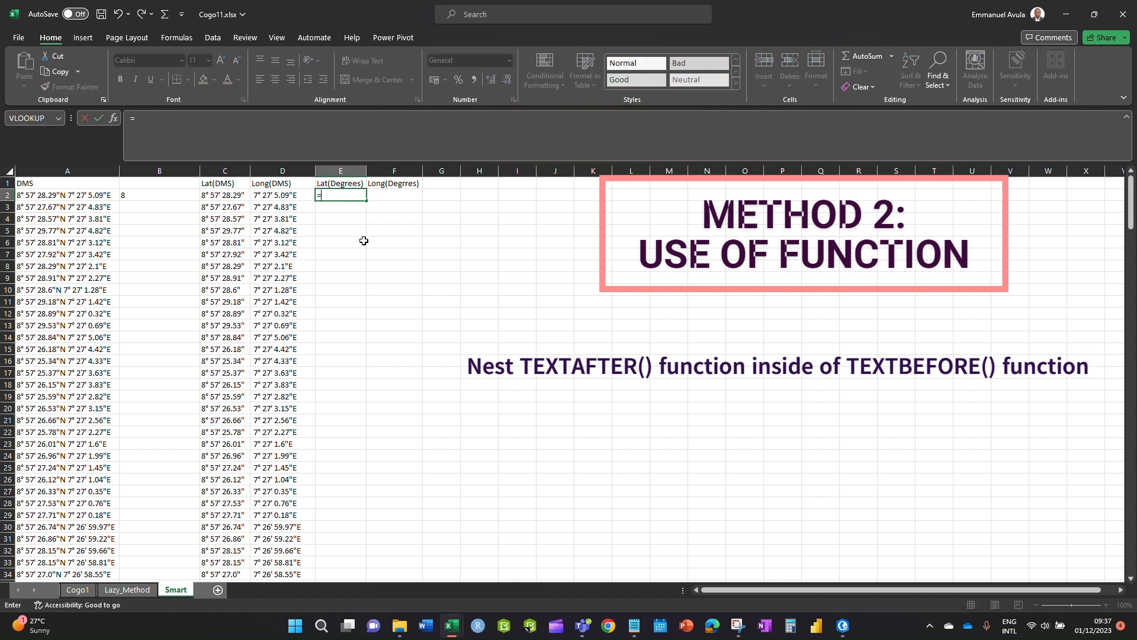
type("text")
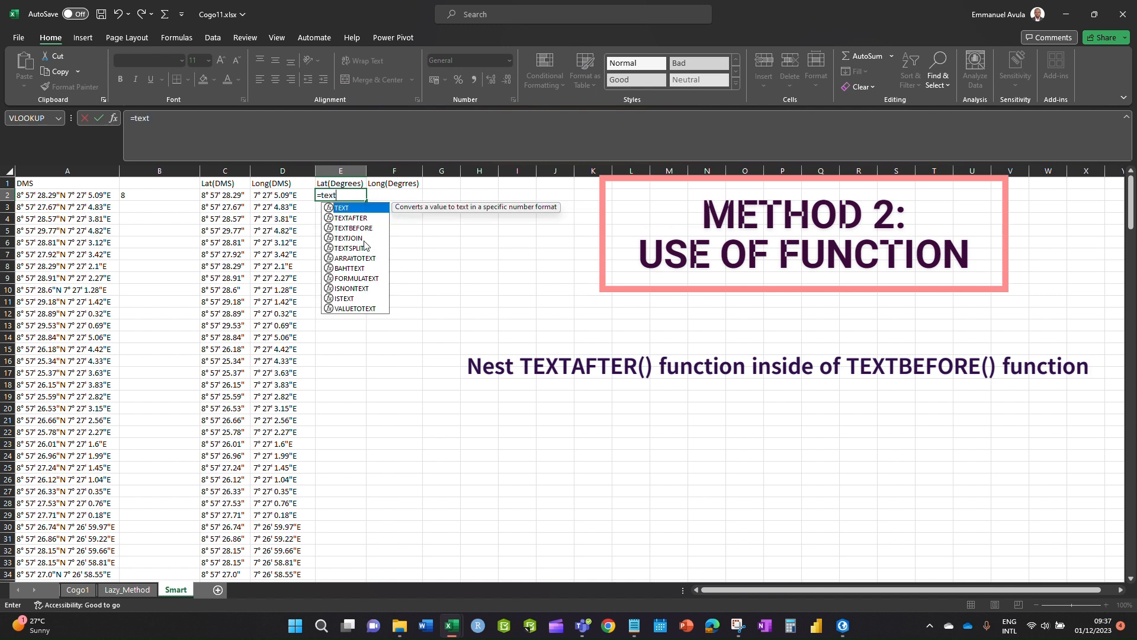
double_click(355, 228)
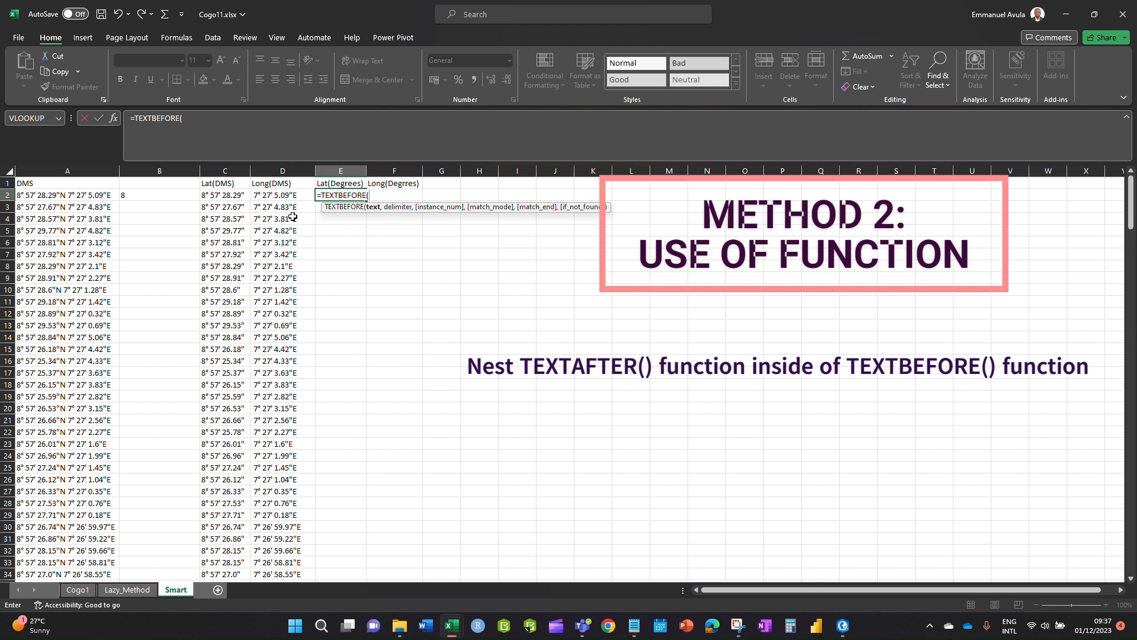
left_click(230, 199)
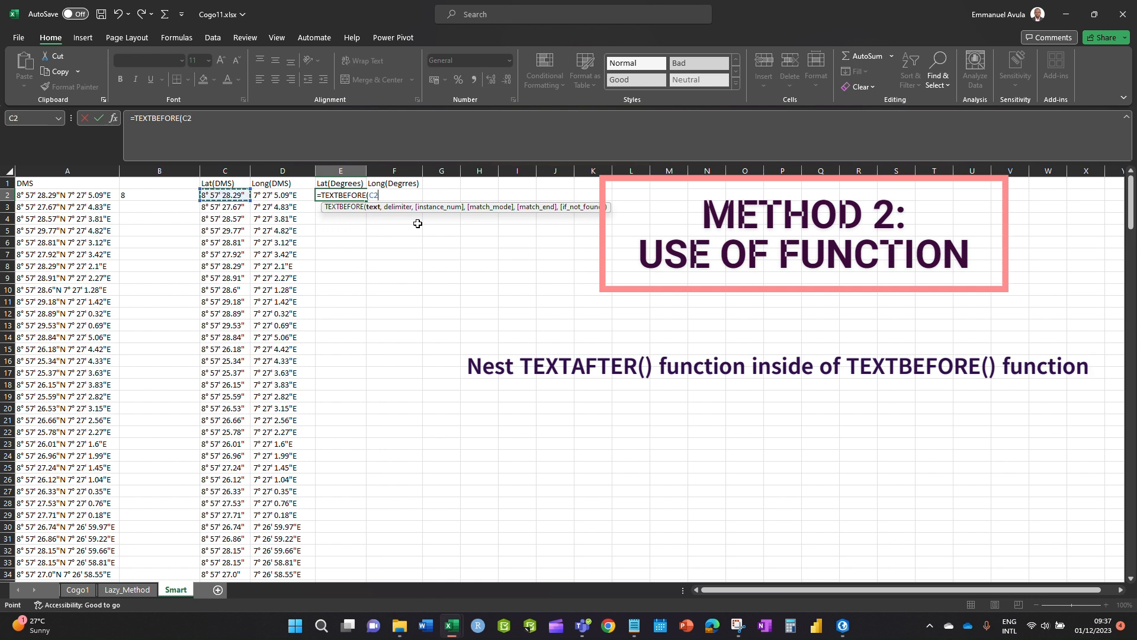
type(",")
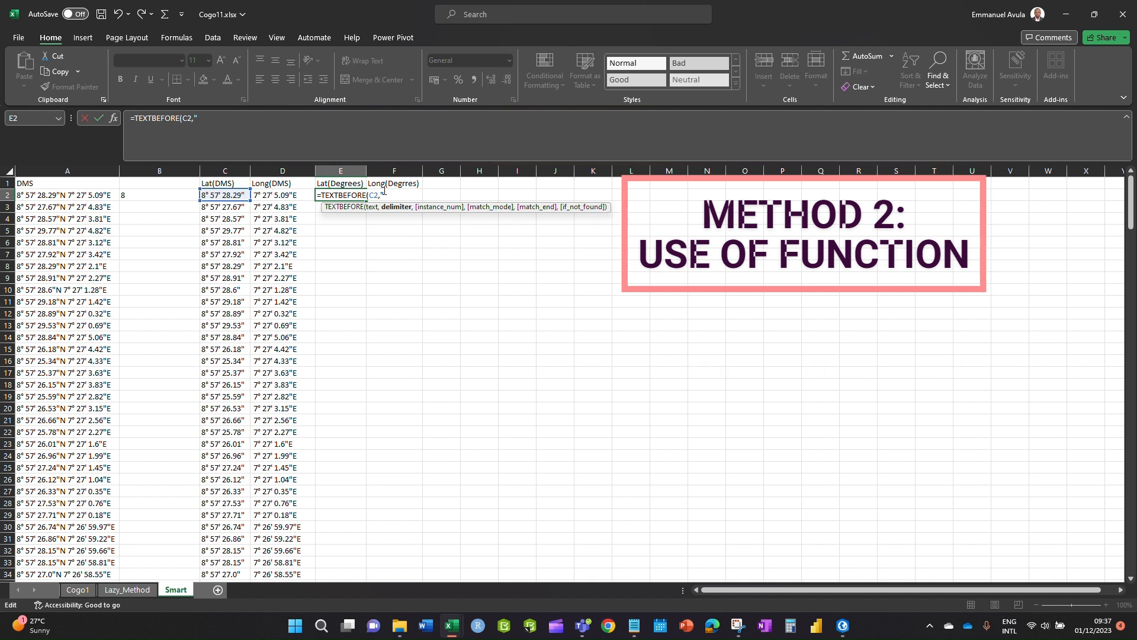
- Copy the degree sign from the Notepad notes and minimize Notepad
left_click(634, 624)
left_click(66, 98)
left_click_drag(56, 91, 38, 95)
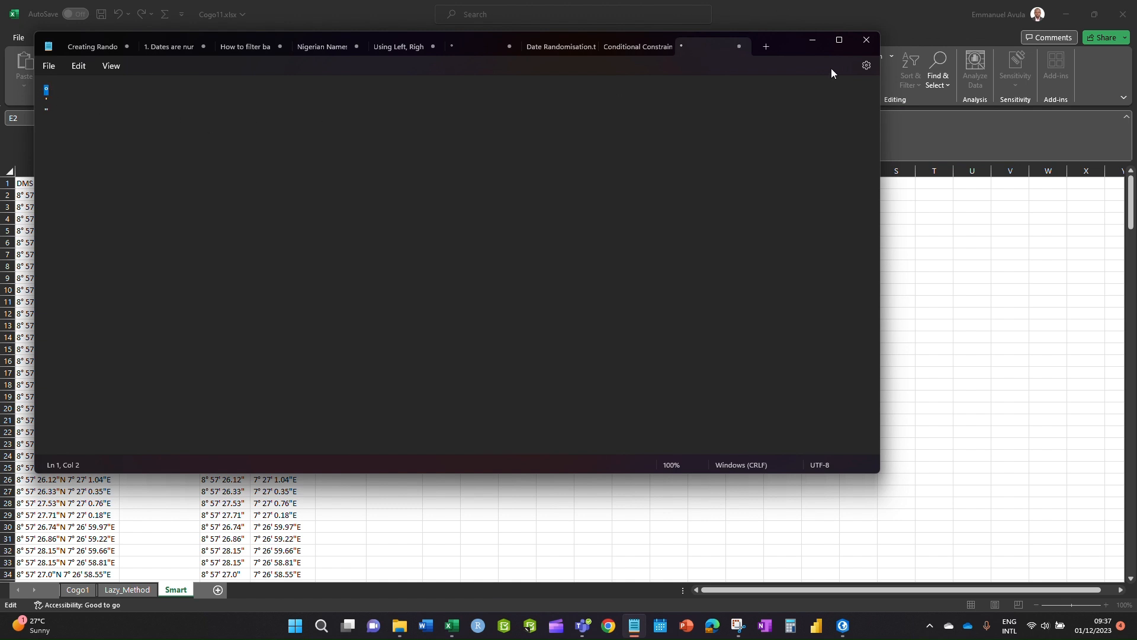
left_click(813, 41)
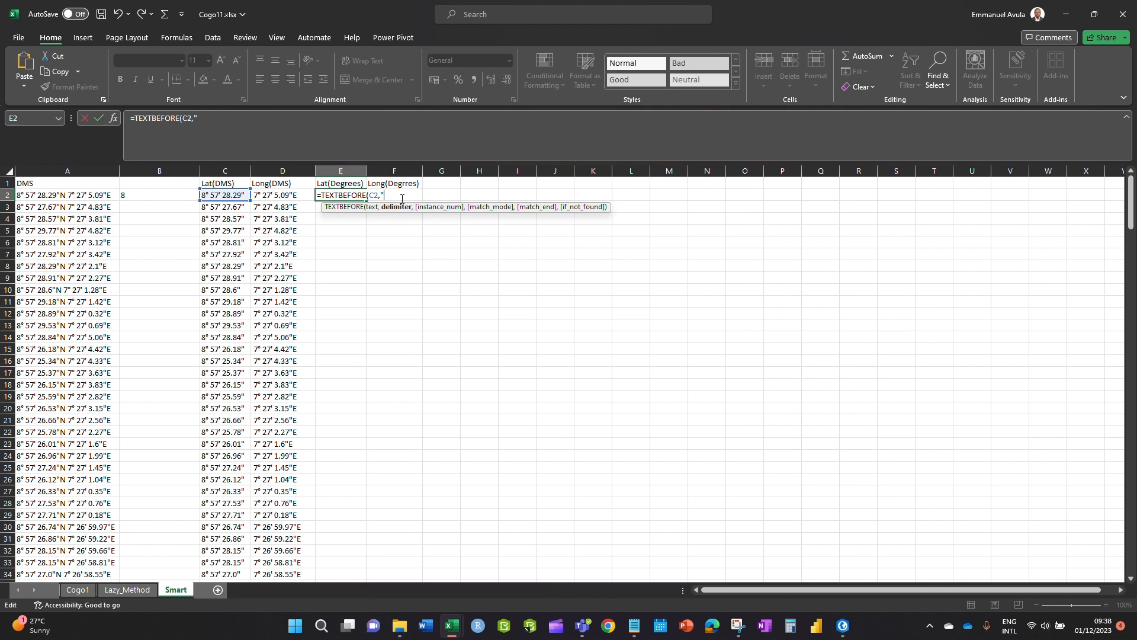
- Complete E2 as =TEXTBEFORE(C2,"°")+TEXTBEFORE(TEXTAFTER(C2,"°"),"'"), which returns 65
key("ctrl+v")
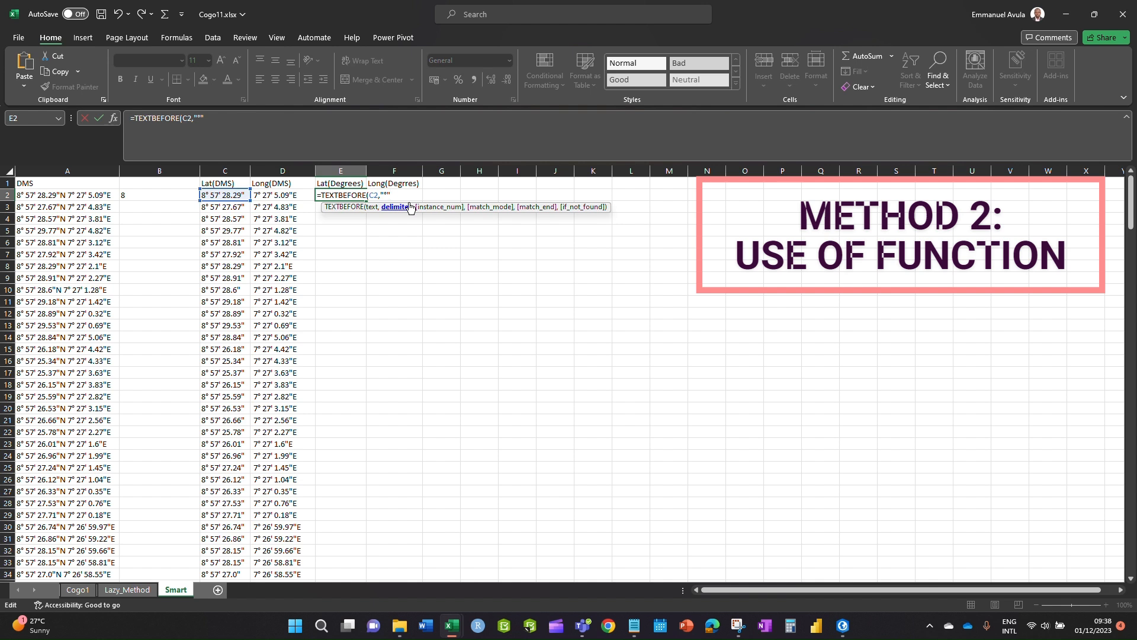
type(")+")
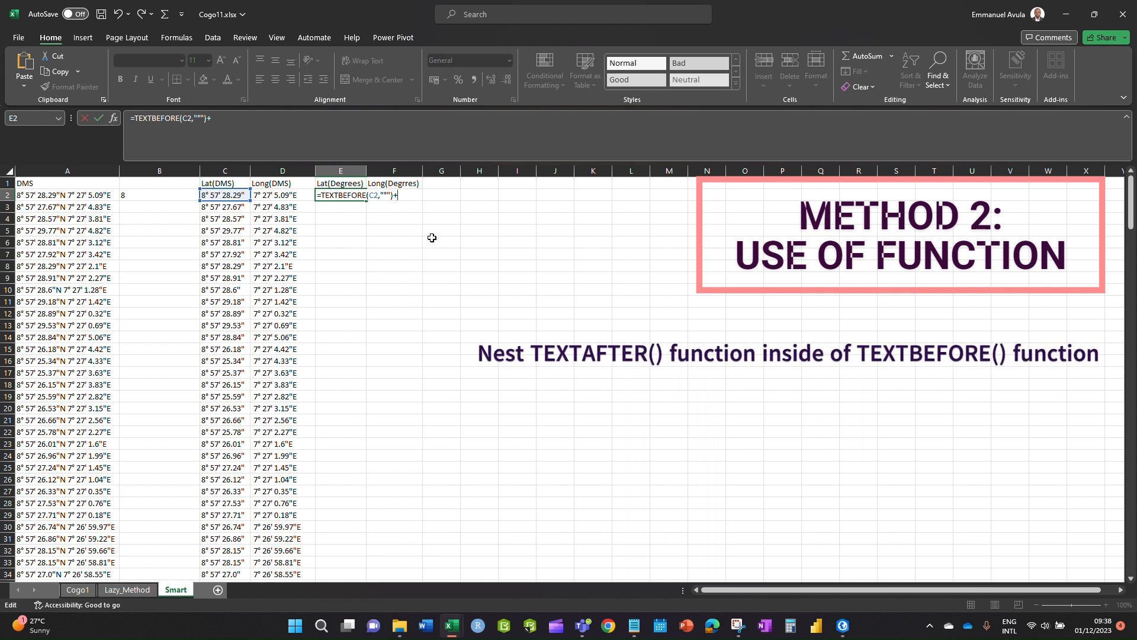
type("Tex")
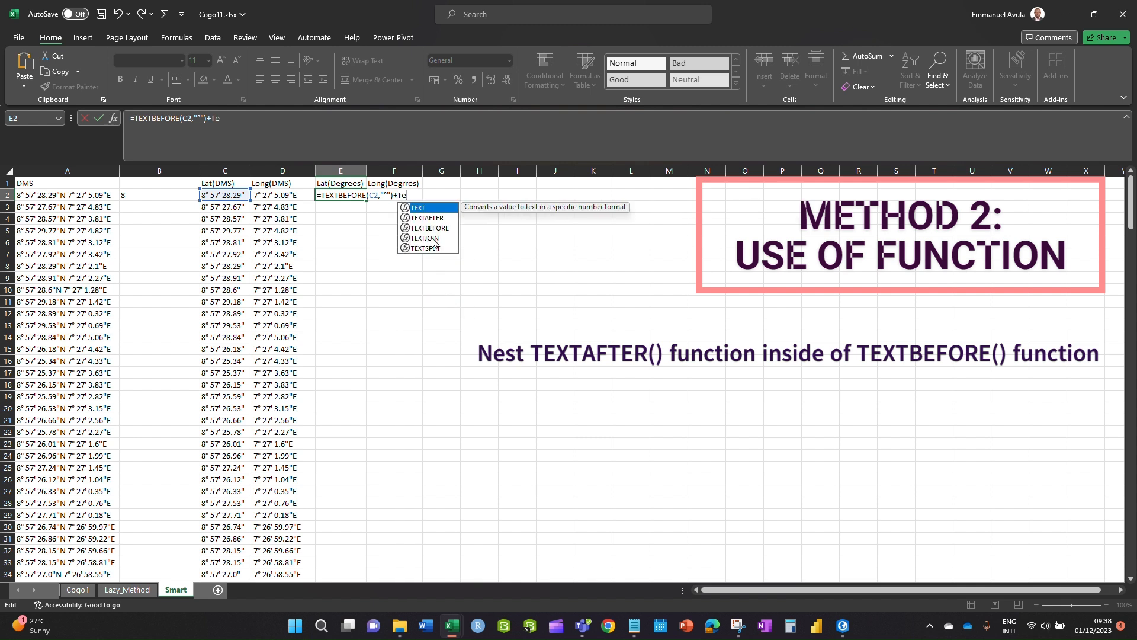
double_click(432, 228)
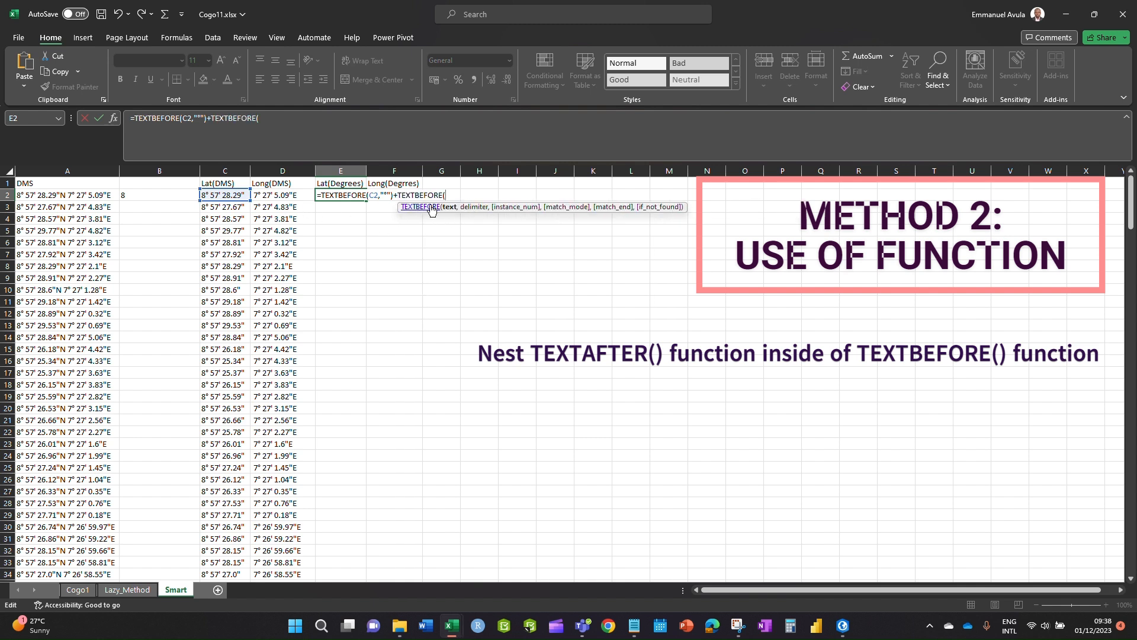
type("tex")
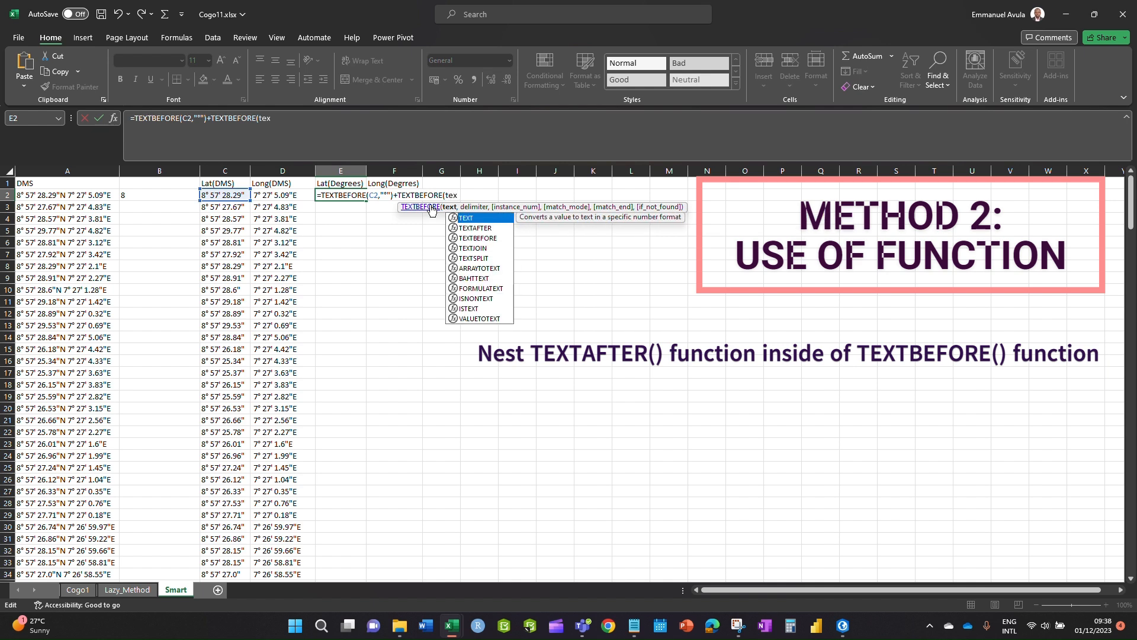
double_click(474, 229)
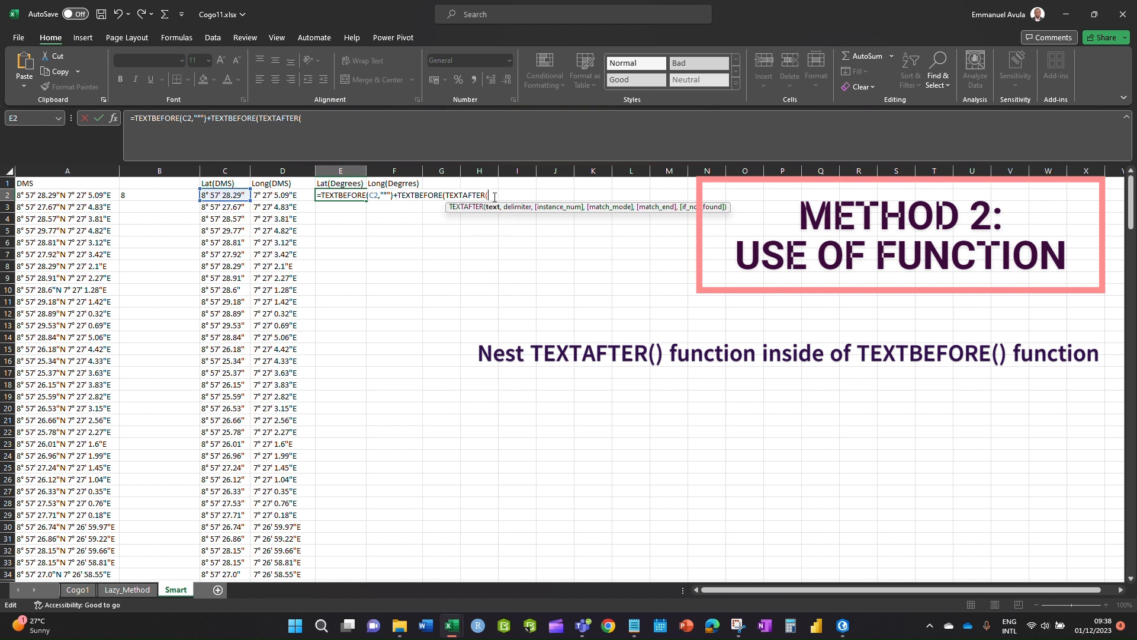
left_click(221, 194)
type(",")
left_click(504, 190)
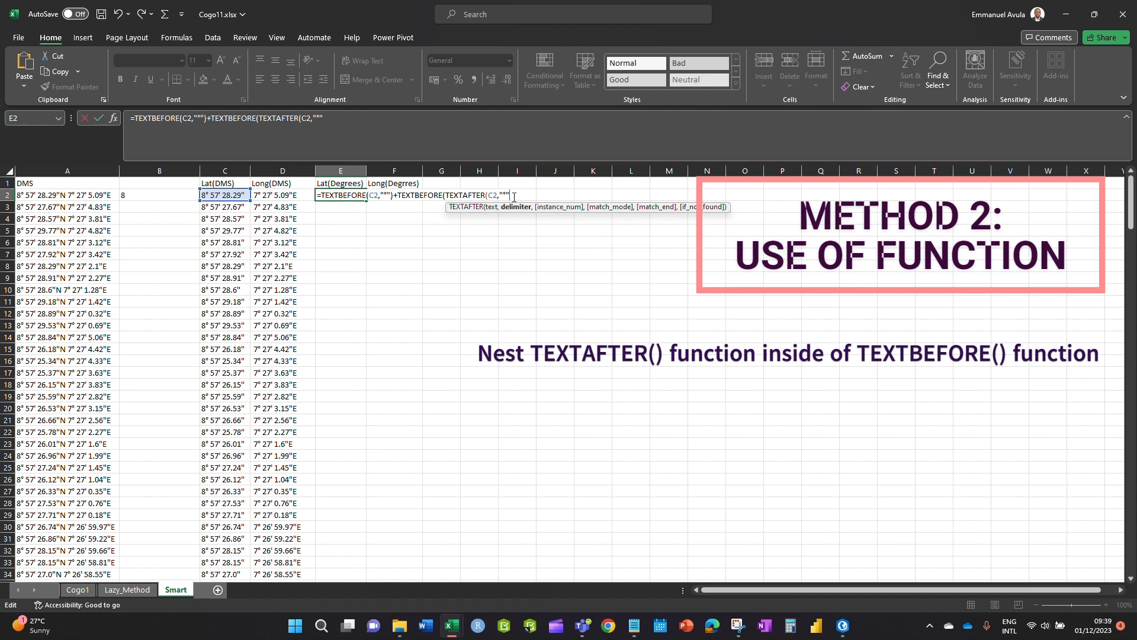
type(")")
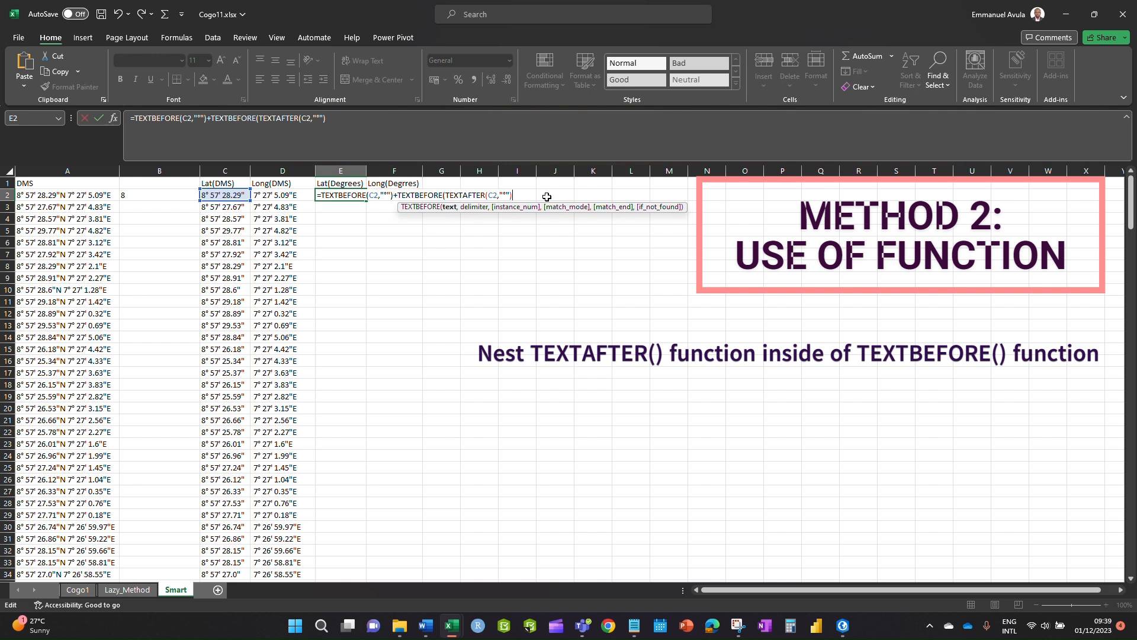
type(",")
type(")")
key("Return")
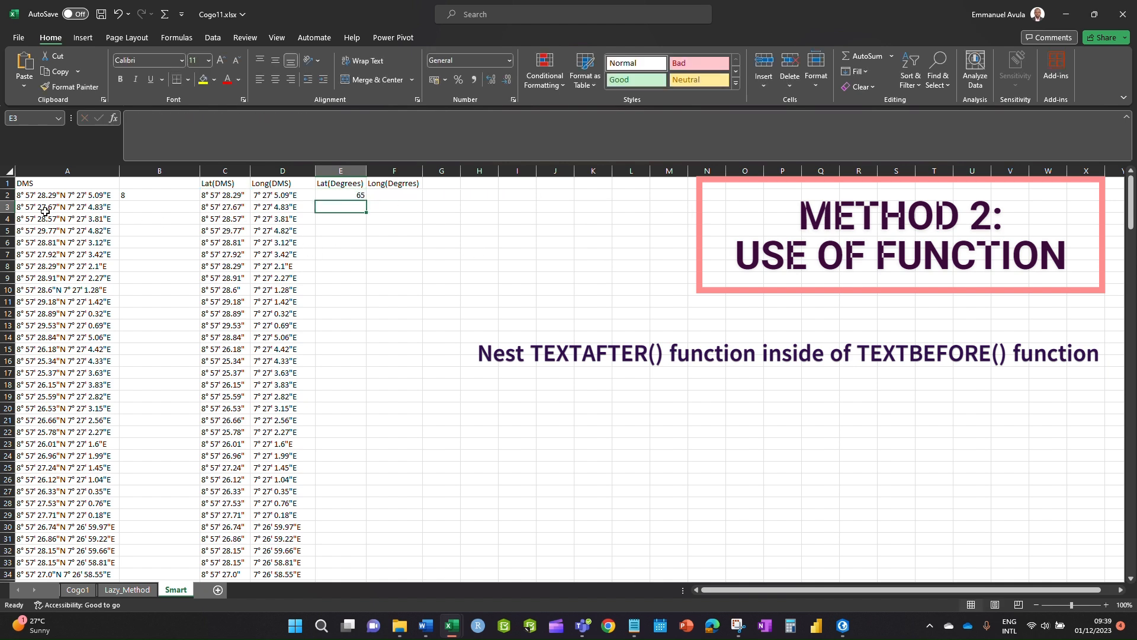
- Divide the minutes term of E2's formula by 60 so the latitude reads 8.95
left_click(346, 195)
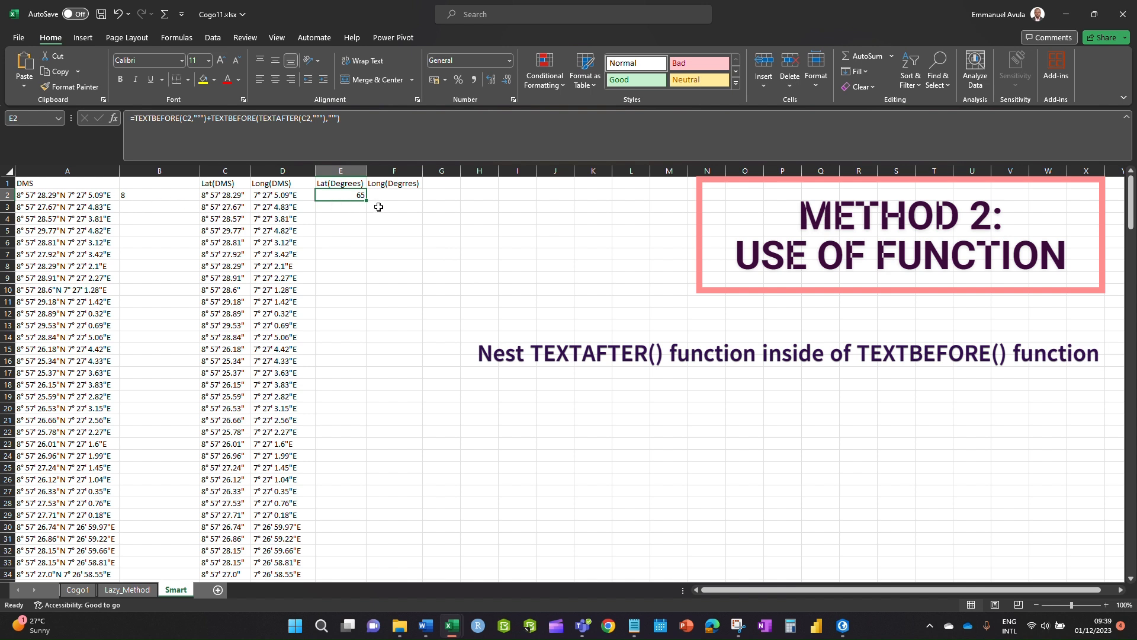
double_click(358, 193)
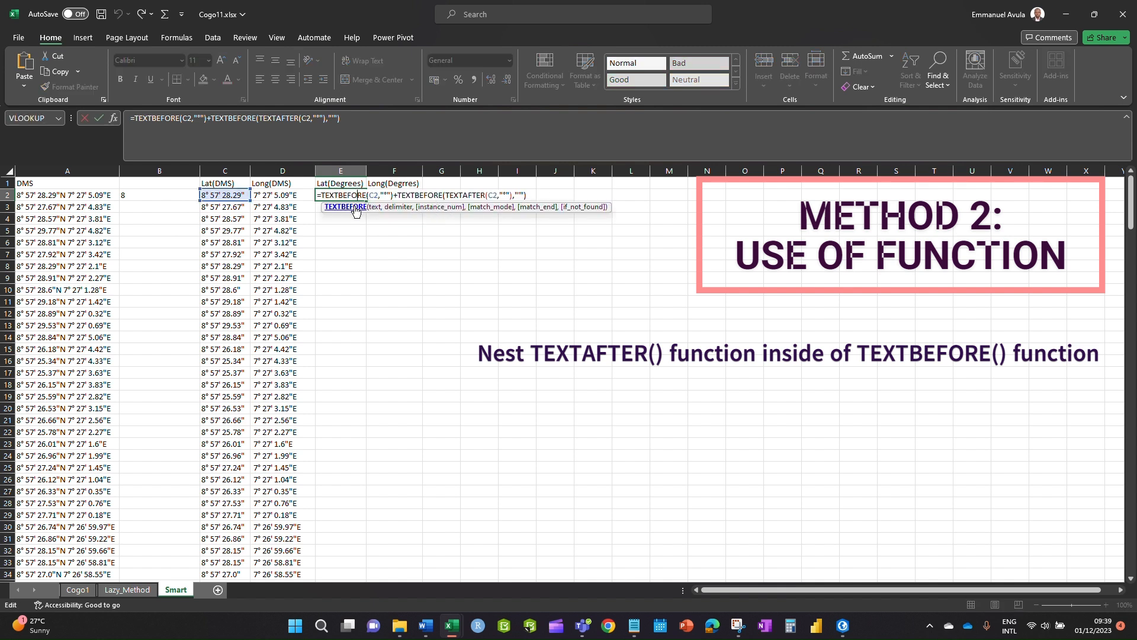
left_click(526, 195)
type("/60)")
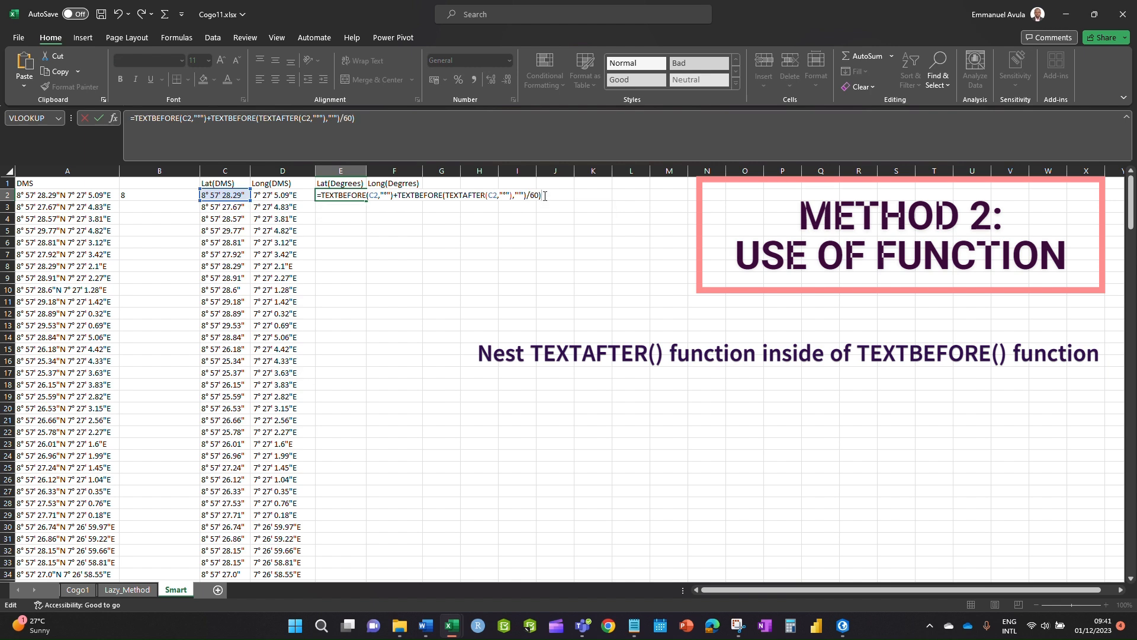
key("BackSpace")
key("Return")
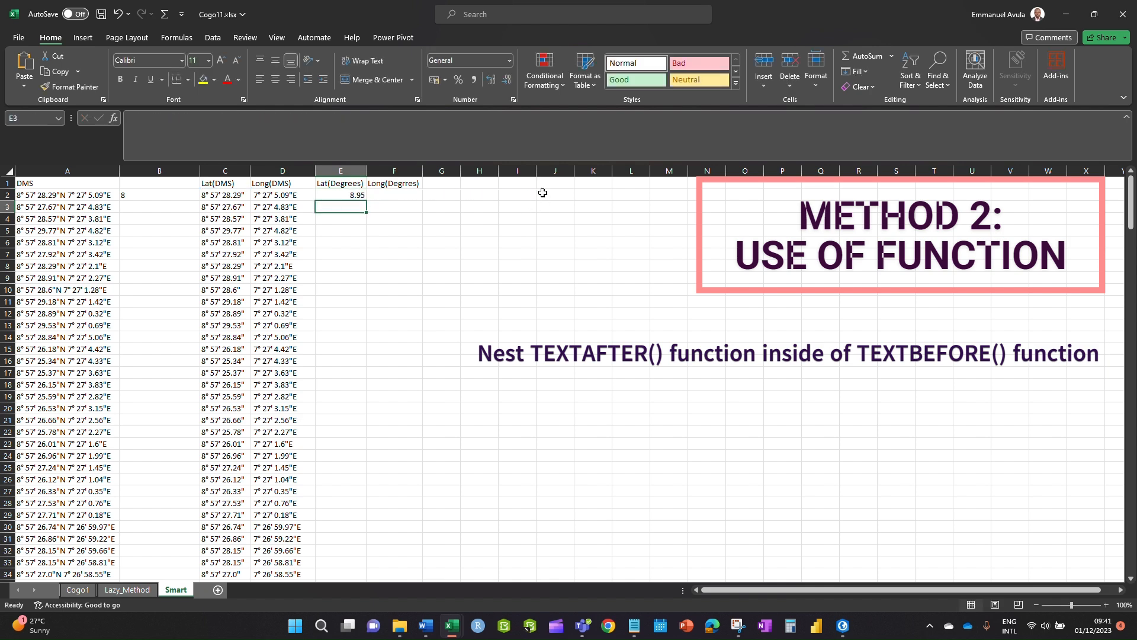
- Reopen E2's formula for editing with the cursor at its end
left_click(346, 195)
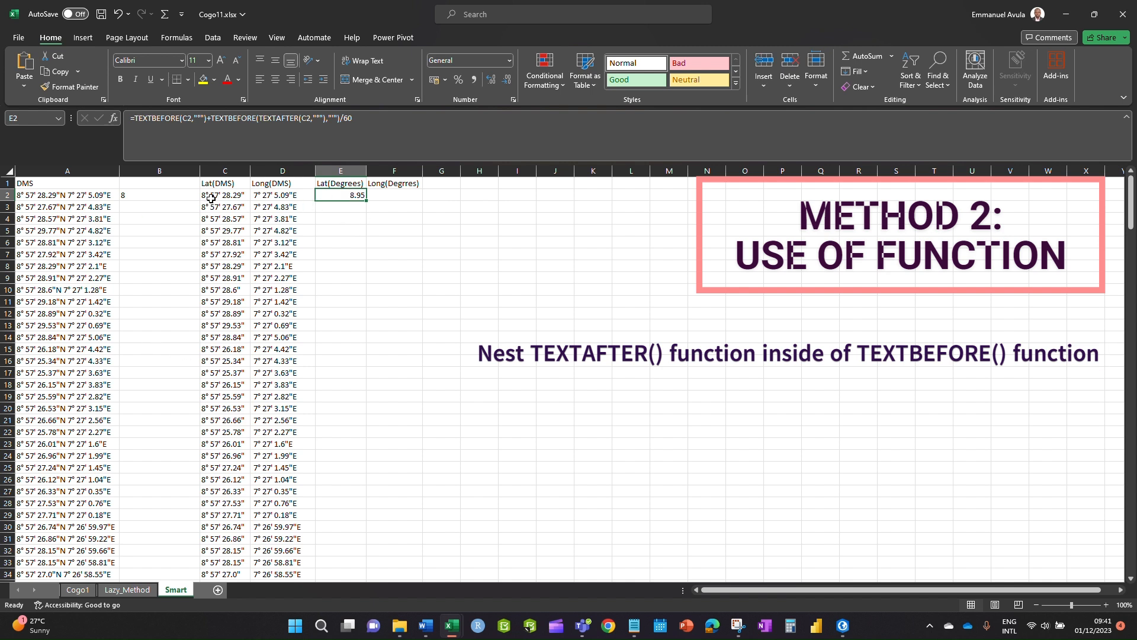
double_click(359, 197)
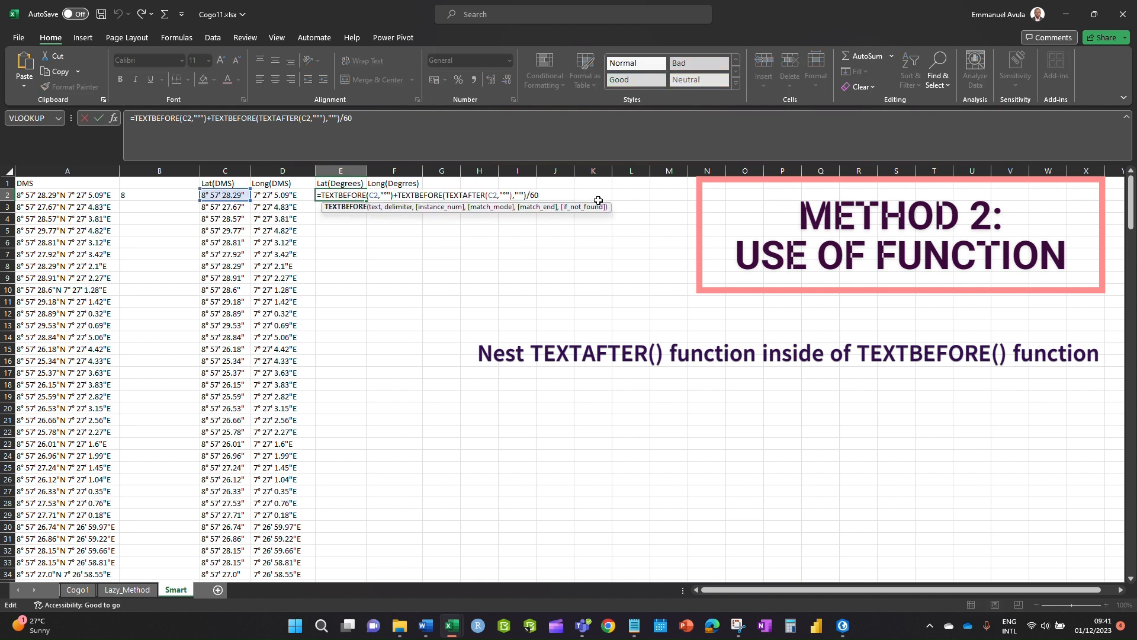
left_click(545, 193)
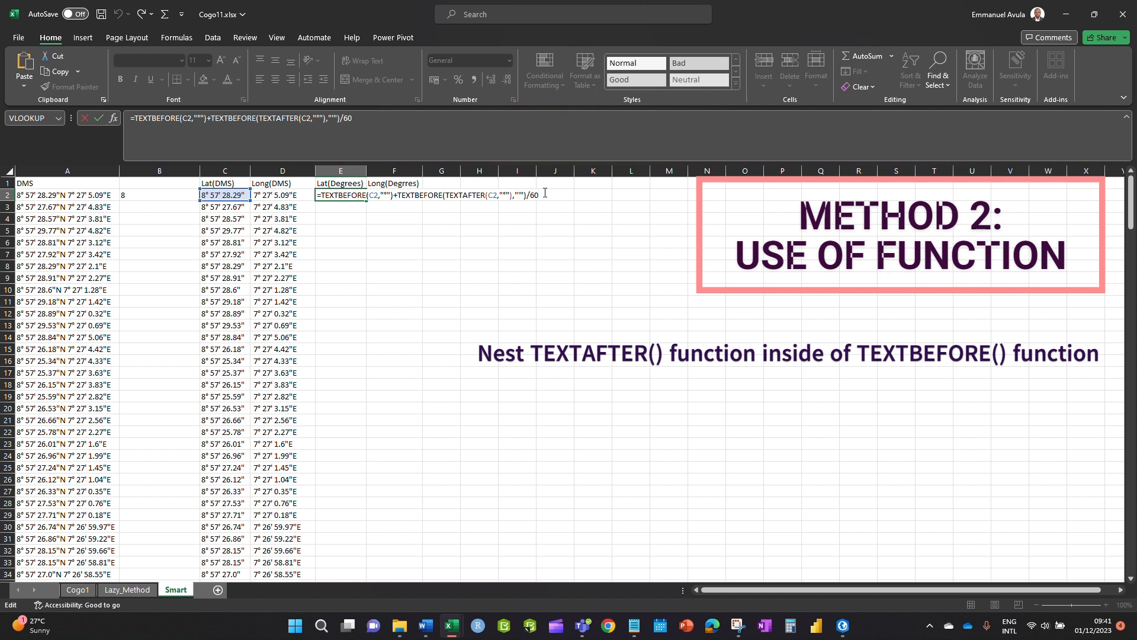
- Append +TEXTBEFORE(TEXTAFTER(C2,"'") to E2's formula to begin the seconds term
type("+tex")
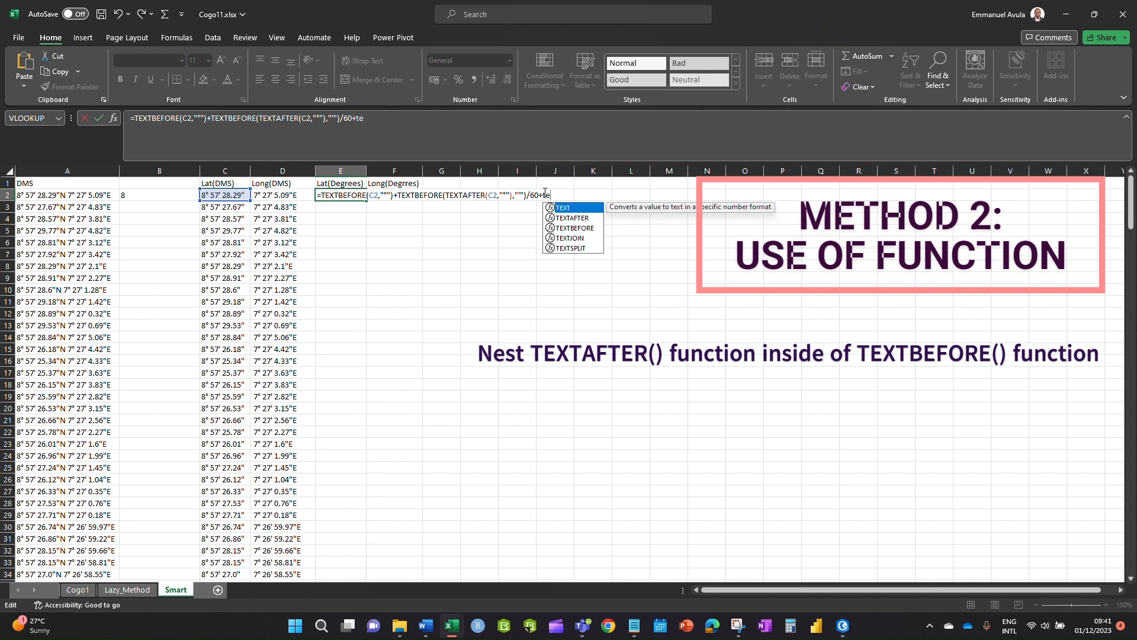
double_click(577, 228)
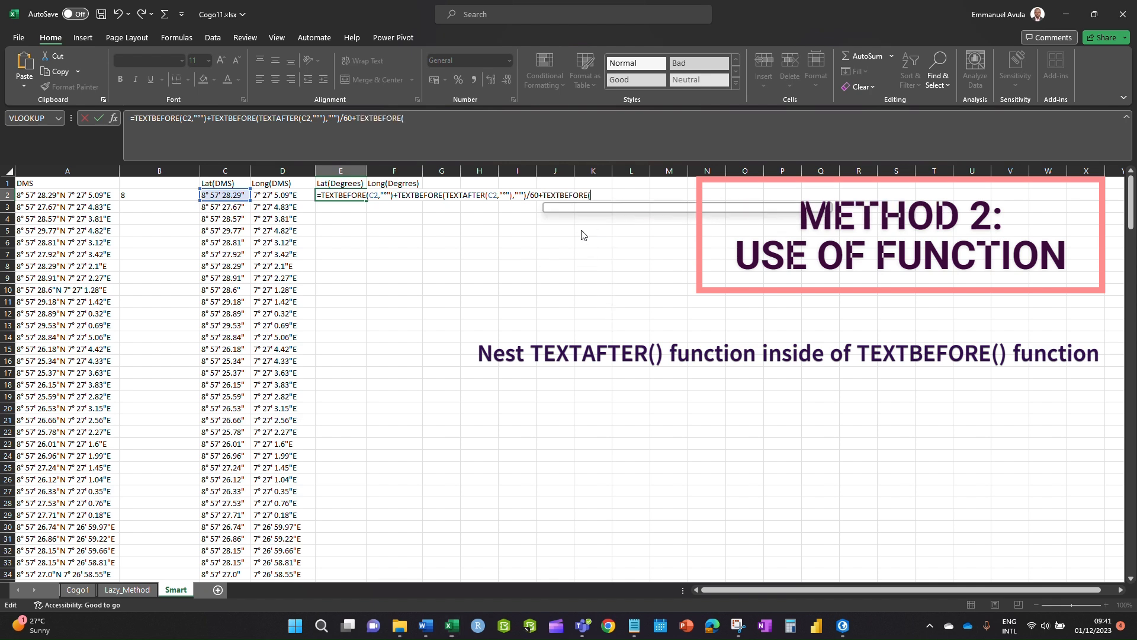
type("tex")
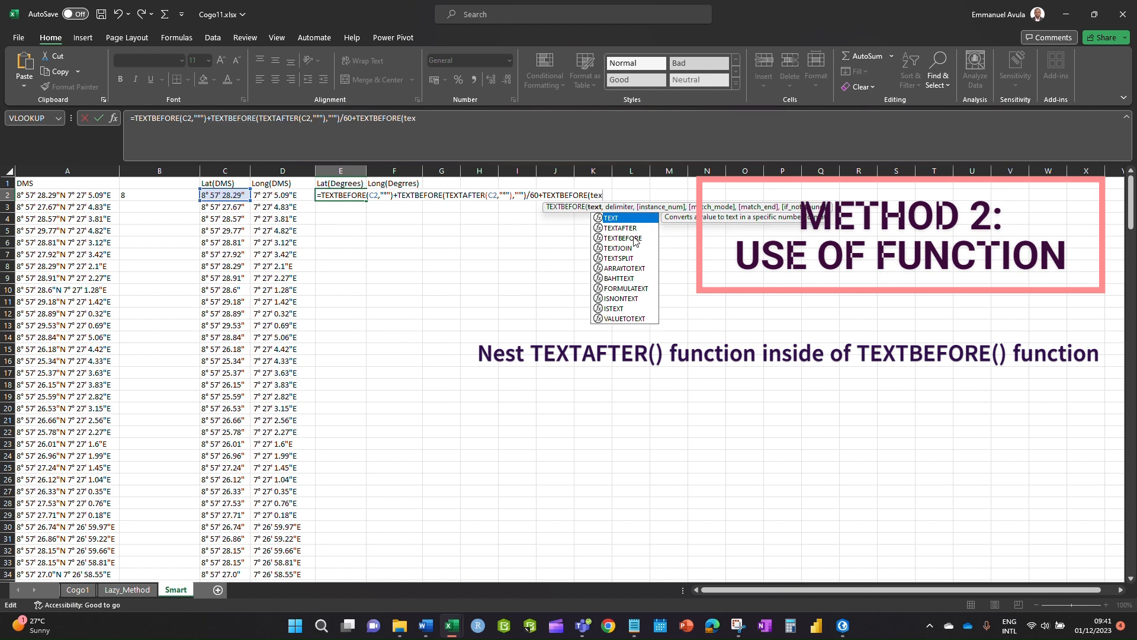
double_click(625, 228)
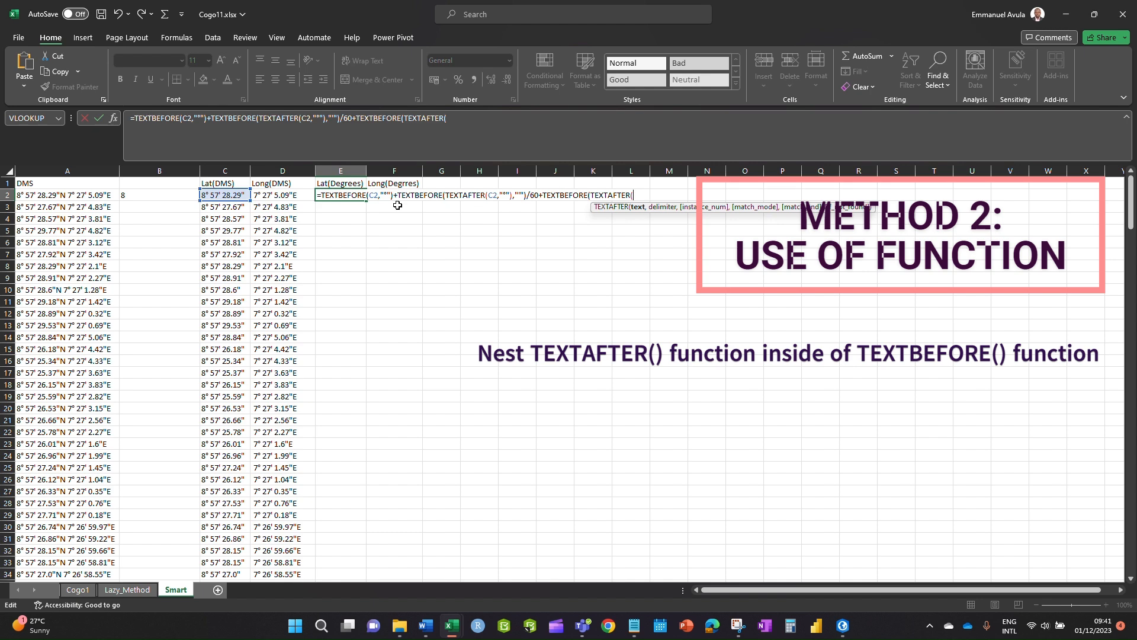
left_click(223, 195)
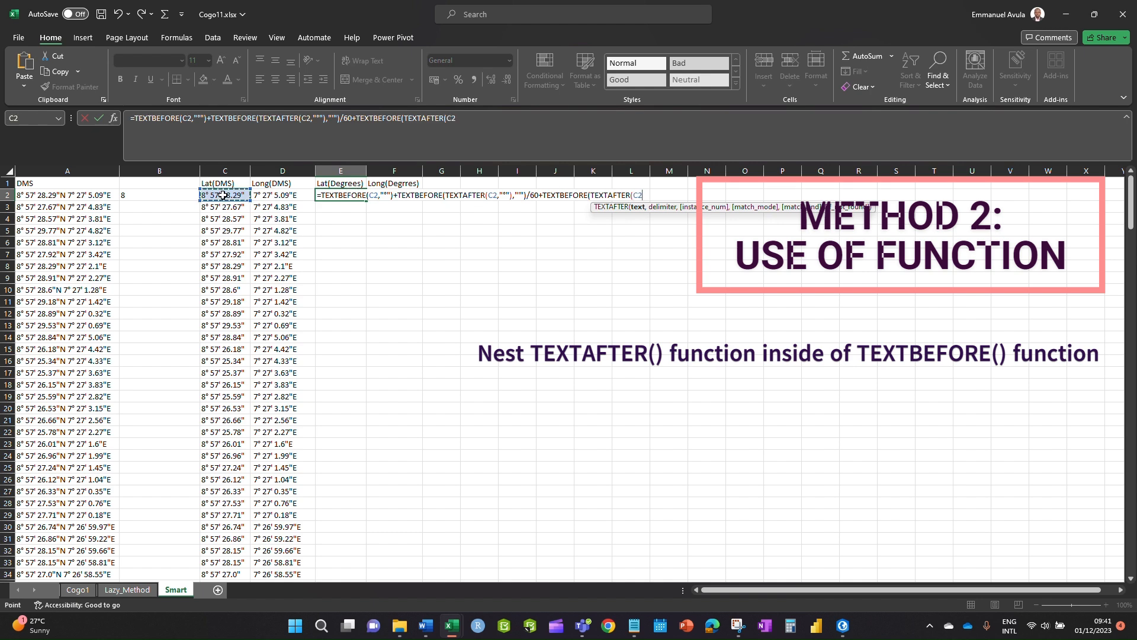
type(",\"\"")
left_click(648, 196)
type("\"")
key("BackSpace")
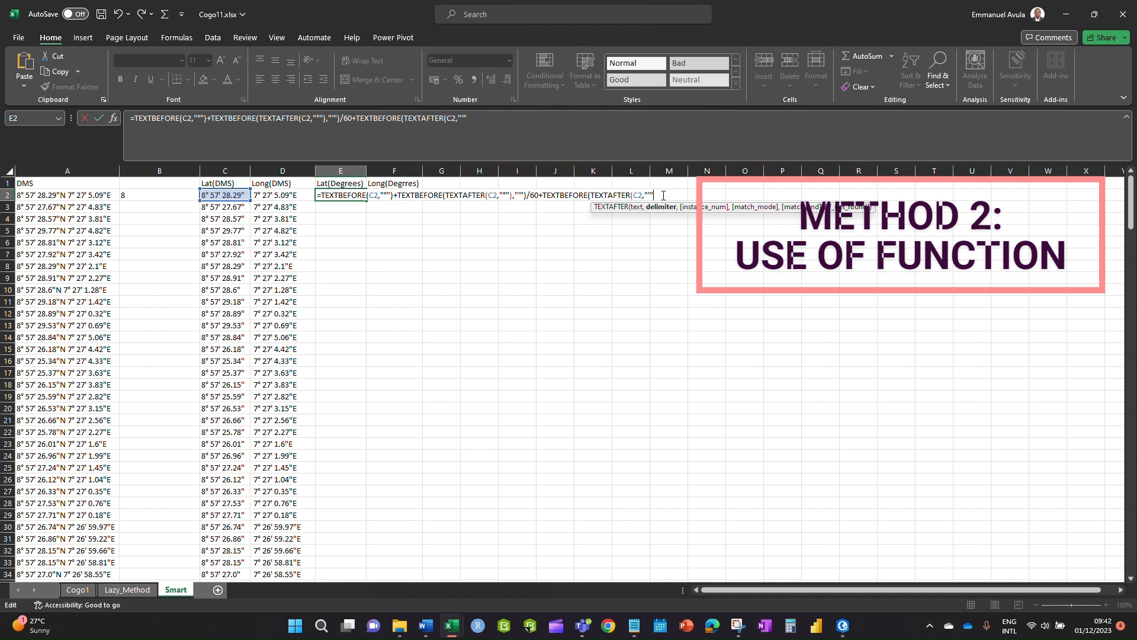
- Finish the seconds term with ,"""")/3600 and accept Excel's correction, giving 8.957858333
type(")")
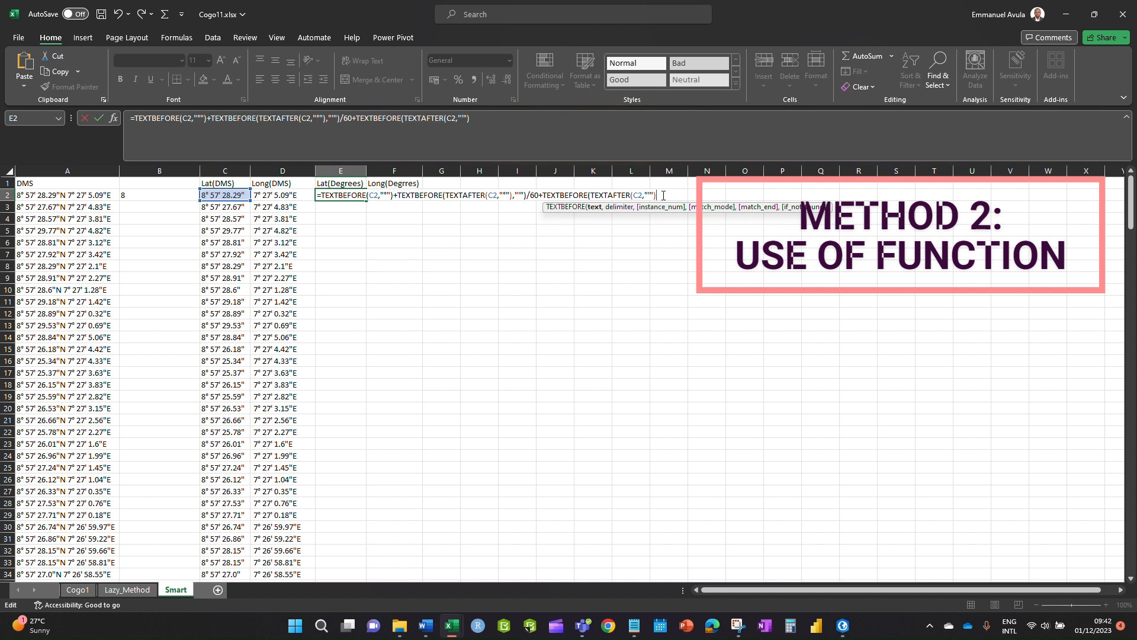
type(",")
type("\"\"")
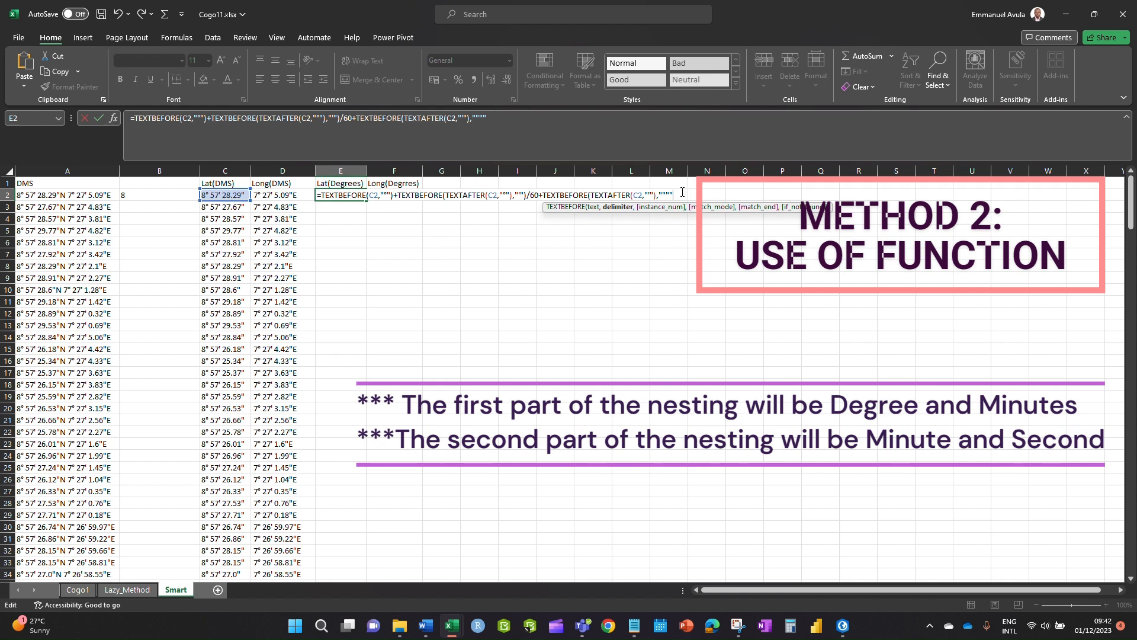
type(")")
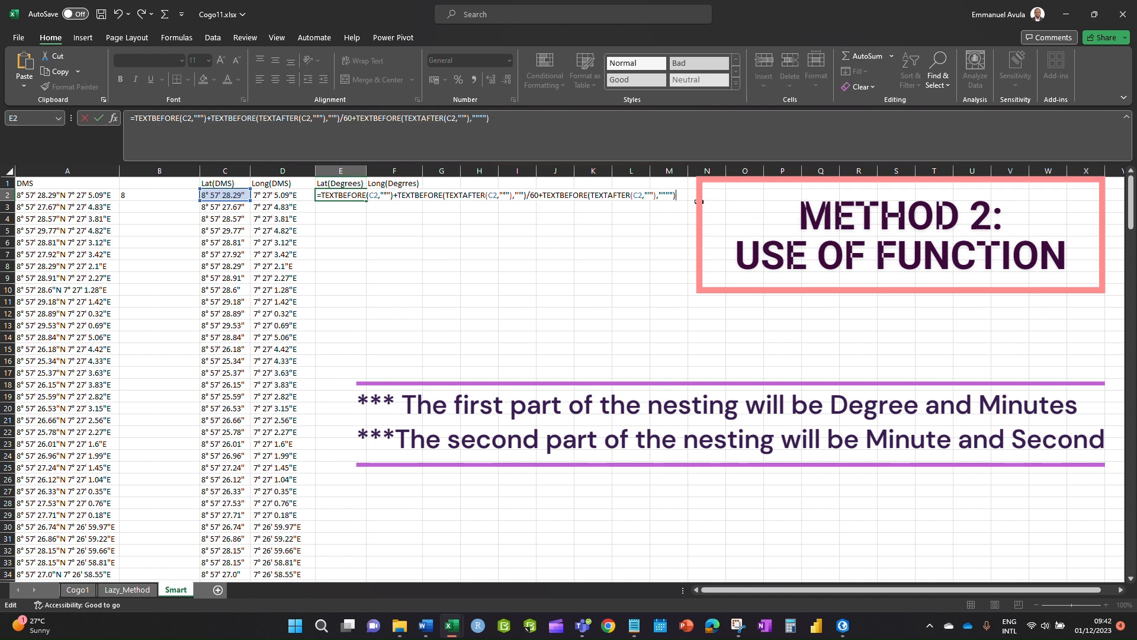
type("/3600")
key("Return")
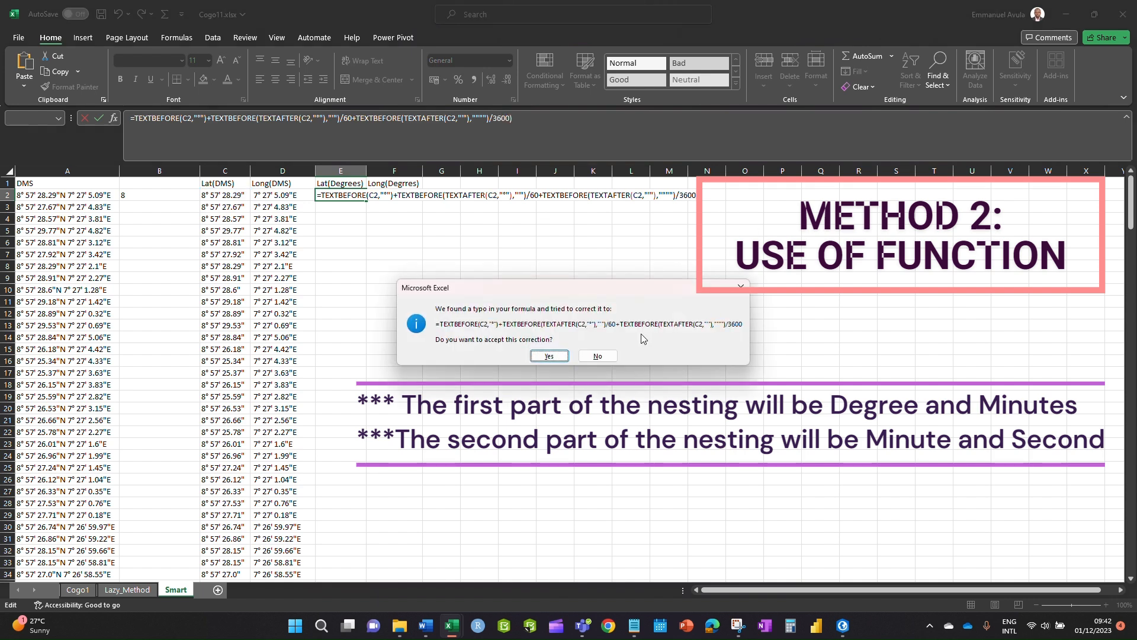
left_click(549, 356)
left_click(339, 230)
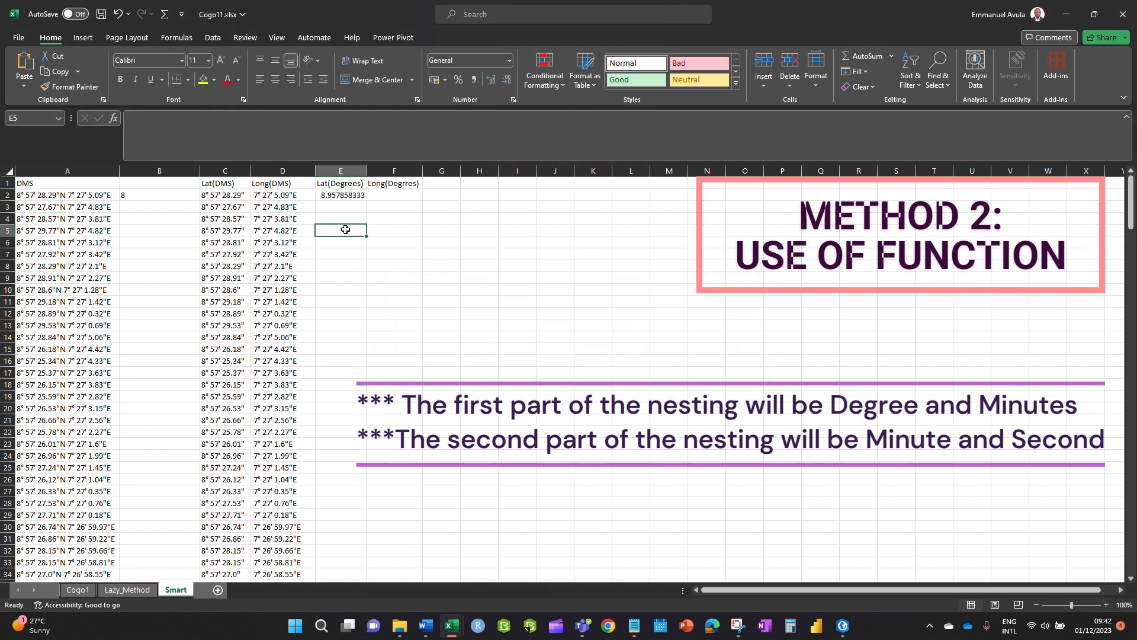
left_click(345, 196)
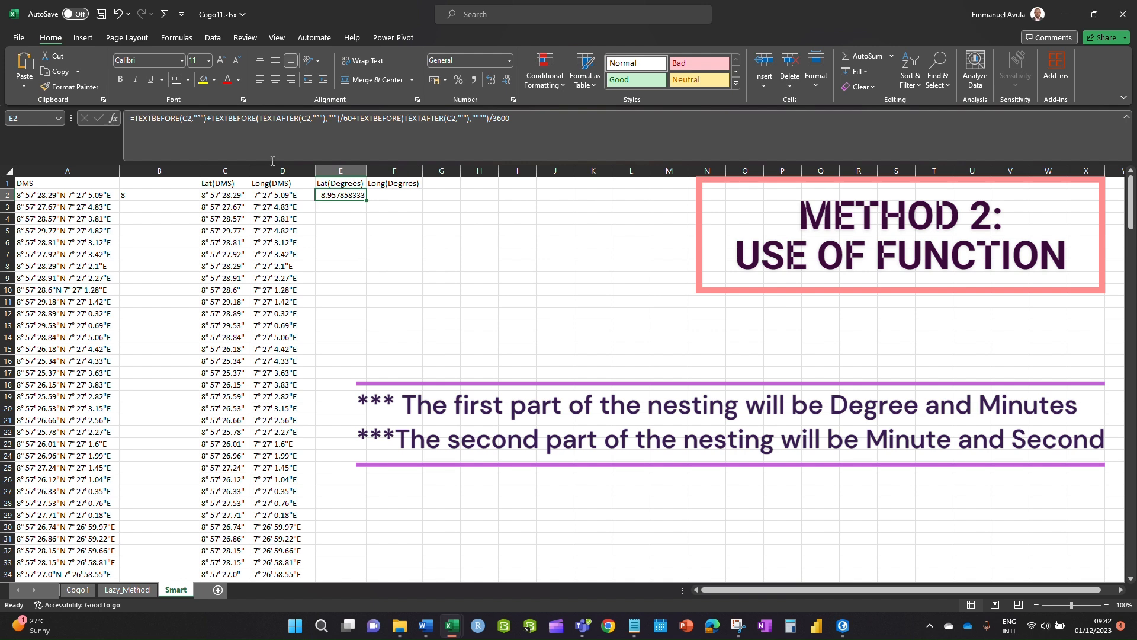
left_click_drag(206, 118, 135, 122)
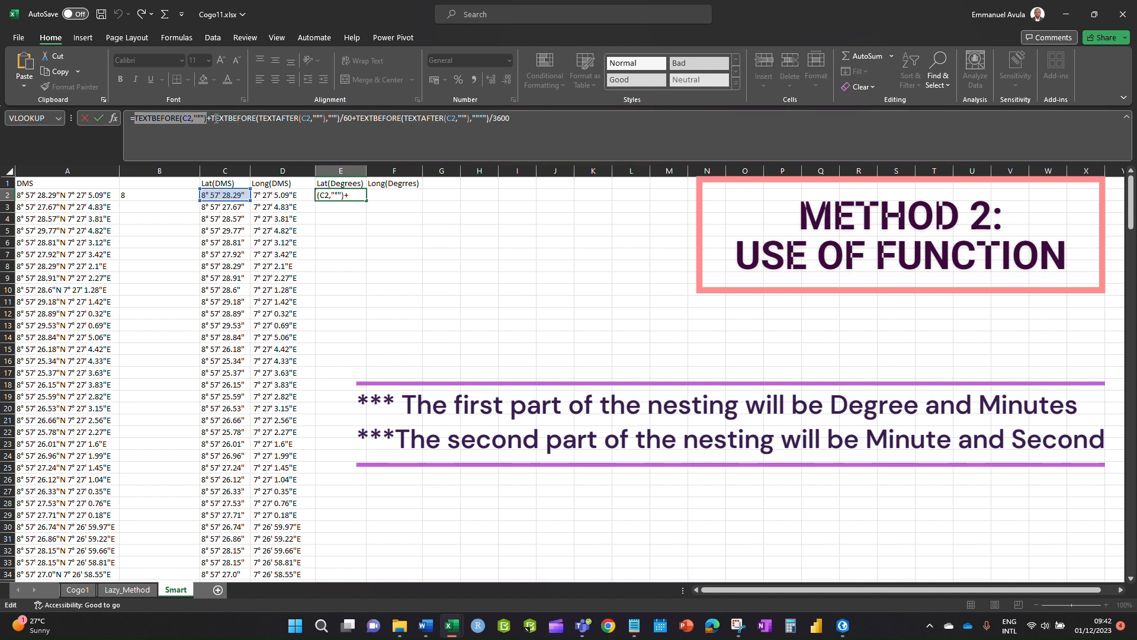
left_click_drag(211, 120, 354, 122)
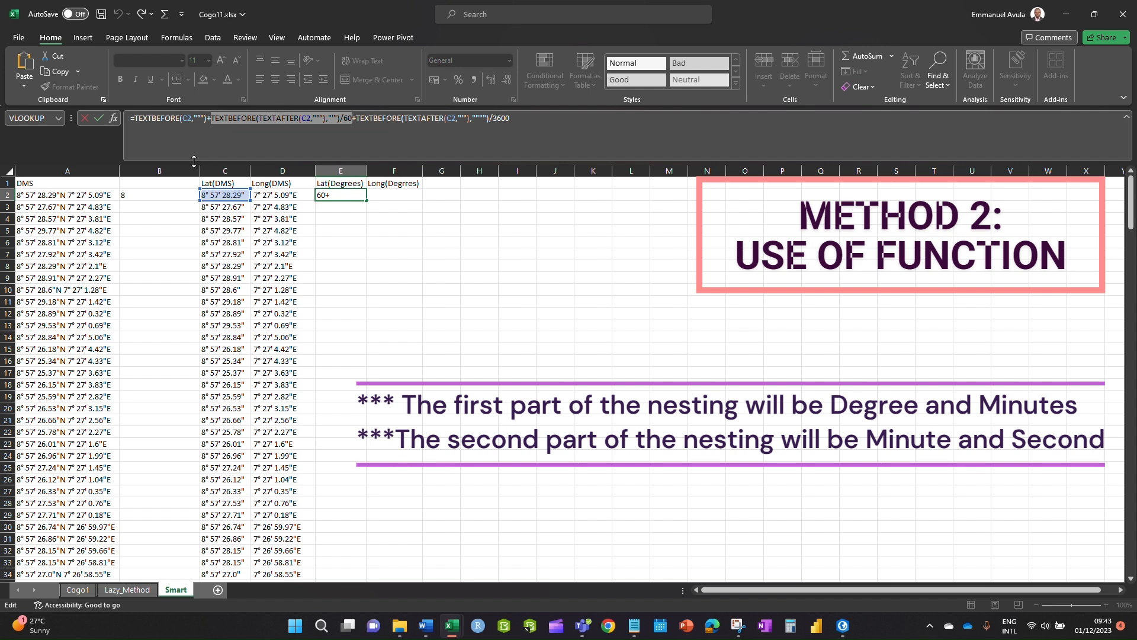
left_click_drag(357, 118, 510, 117)
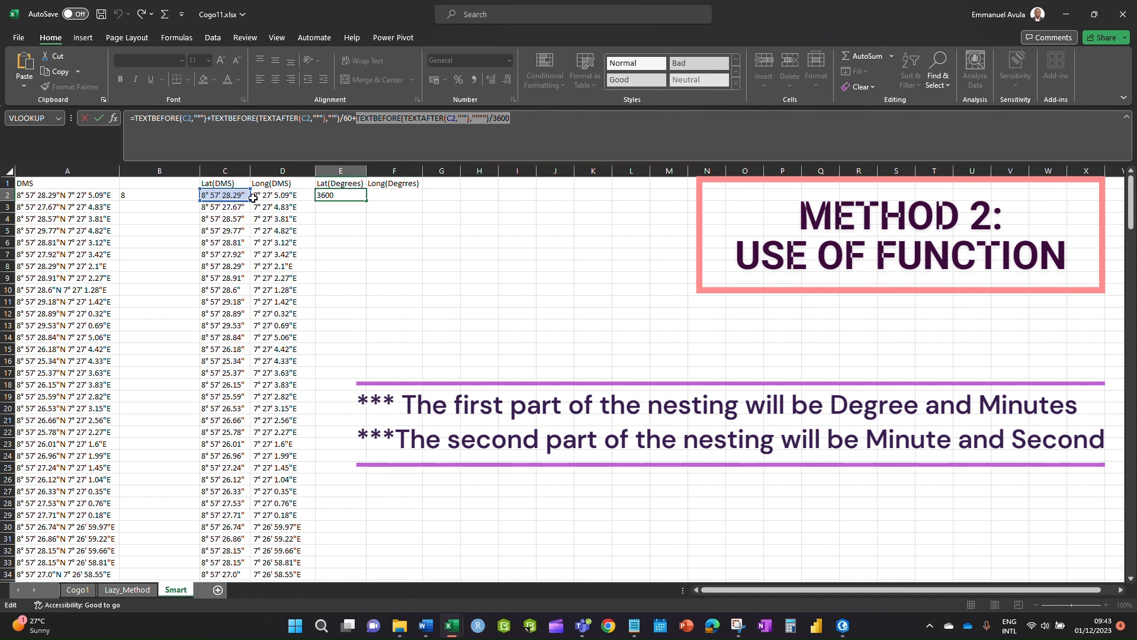
left_click(511, 120)
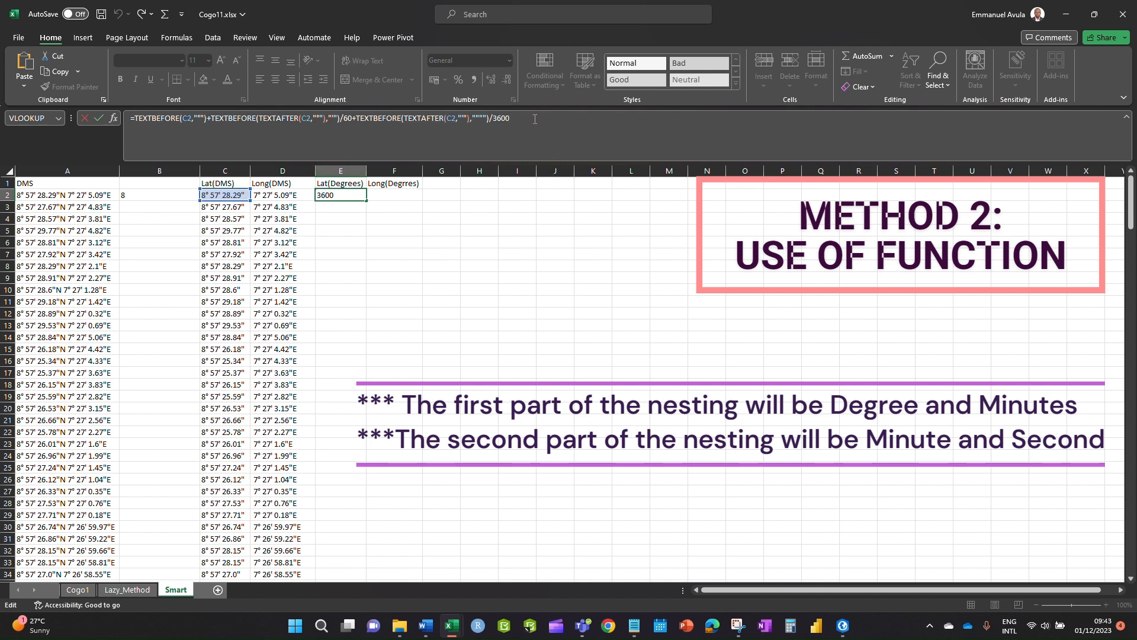
key("ctrl+Return")
- Fill the E2 latitude formula down the Lat(Degrees) column
left_click(362, 232)
left_click(351, 193)
double_click(366, 201)
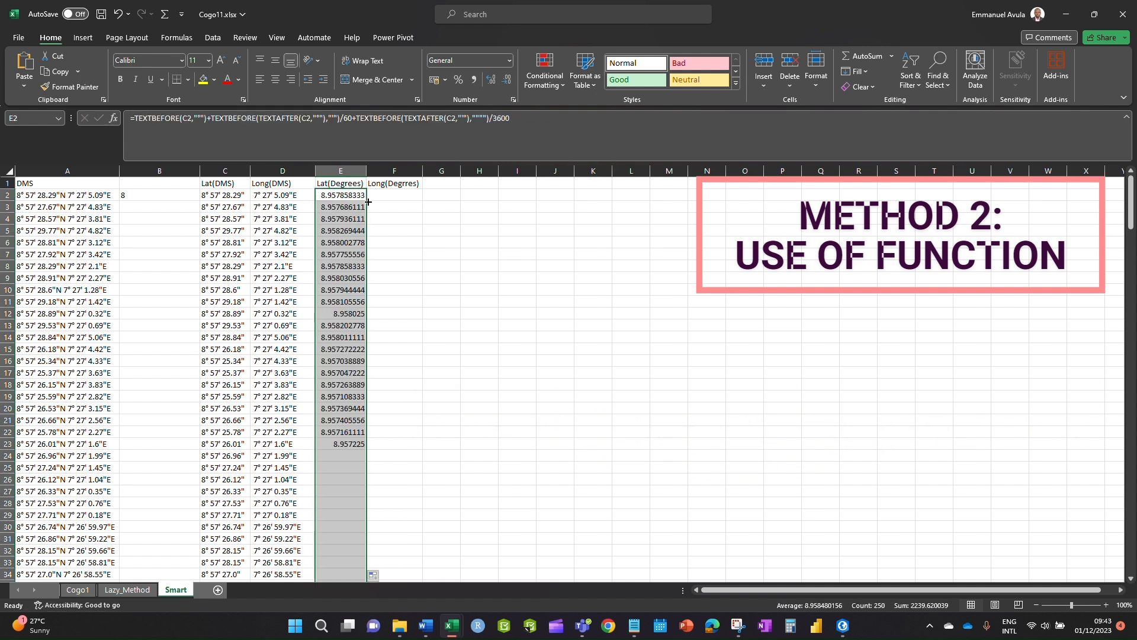
left_click(432, 300)
- Copy E2's formula into F2 and confirm it references the D2 Long(DMS) cell
left_click(341, 194)
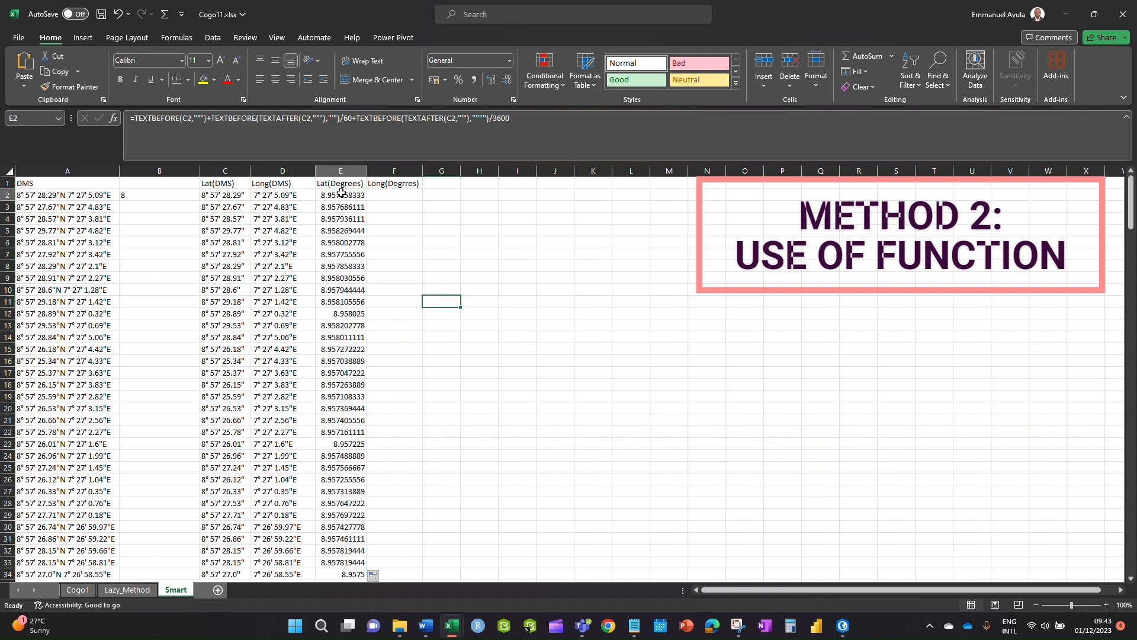
key("ctrl+c")
left_click(398, 195)
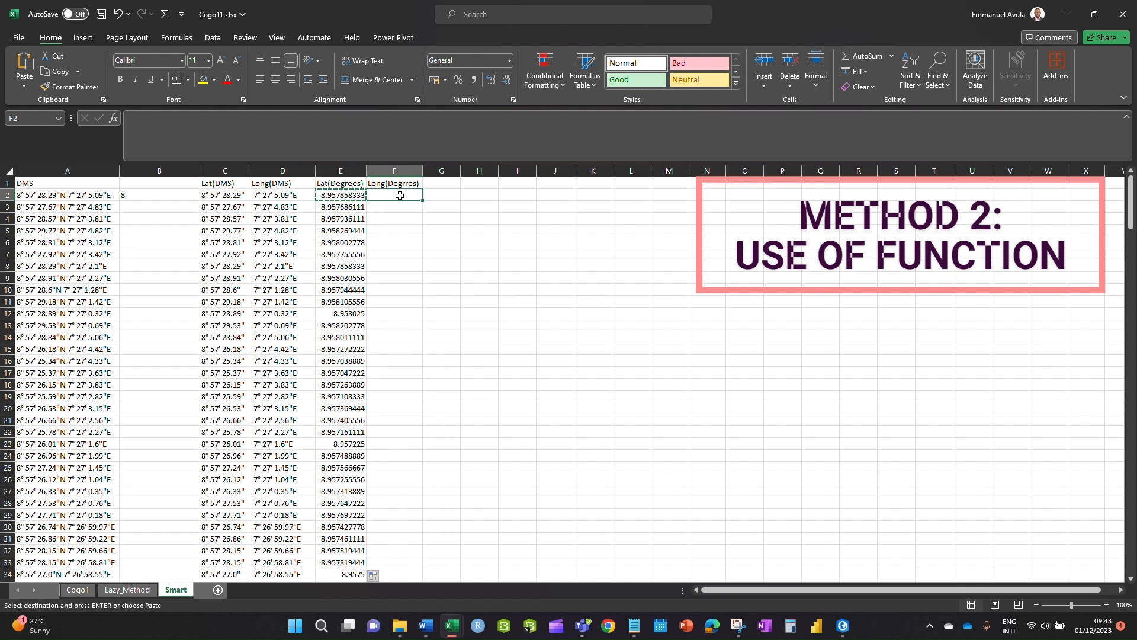
key("ctrl+v")
double_click(398, 195)
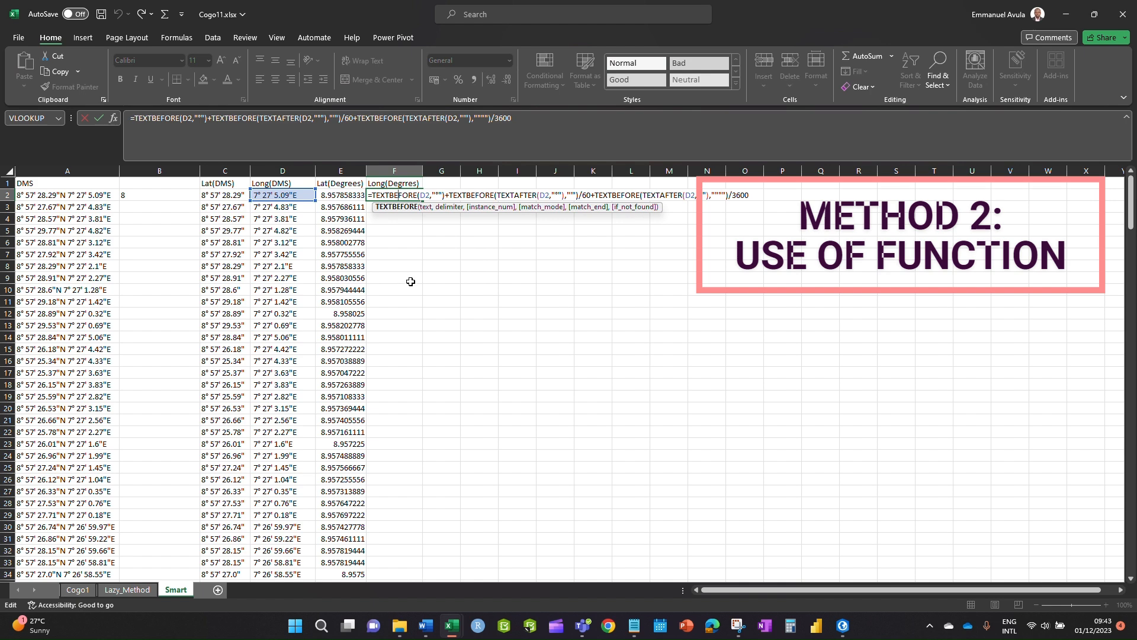
key("Escape")
- Fill the F2 longitude formula down the Long(Degrees) column
left_click(457, 268)
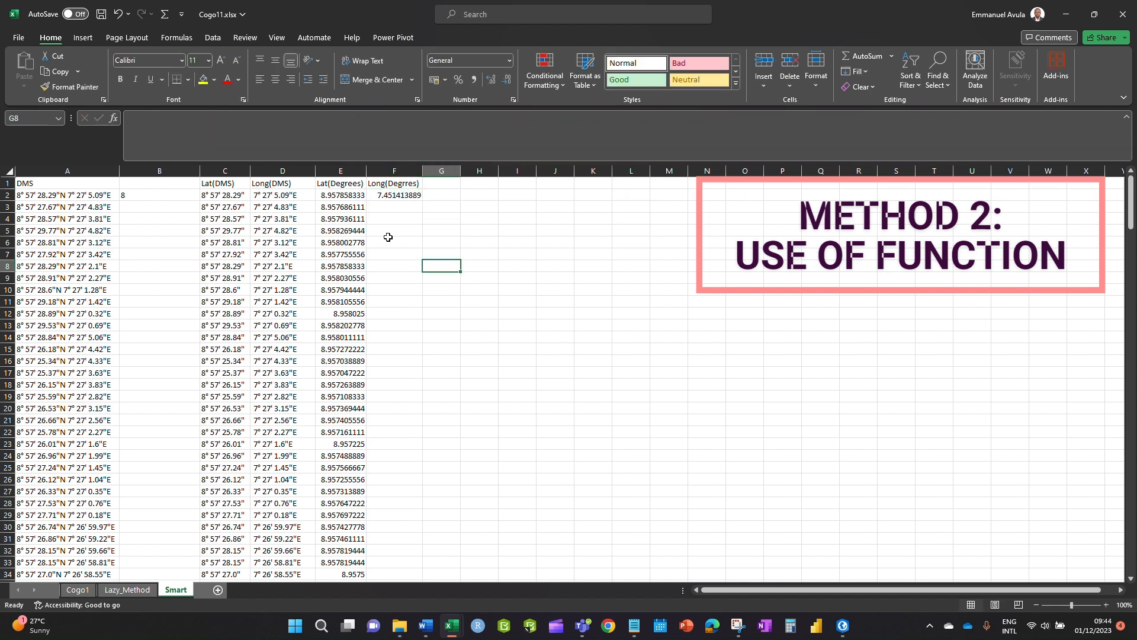
left_click(389, 194)
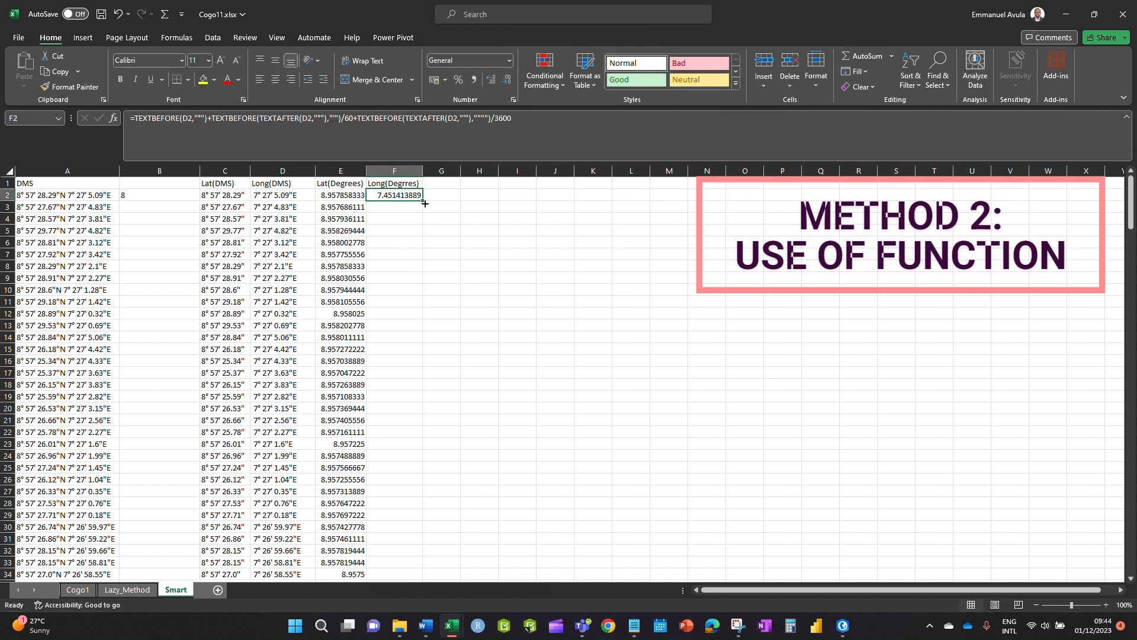
double_click(424, 204)
scroll(457, 369, "down", 2)
scroll(470, 376, "up", 2)
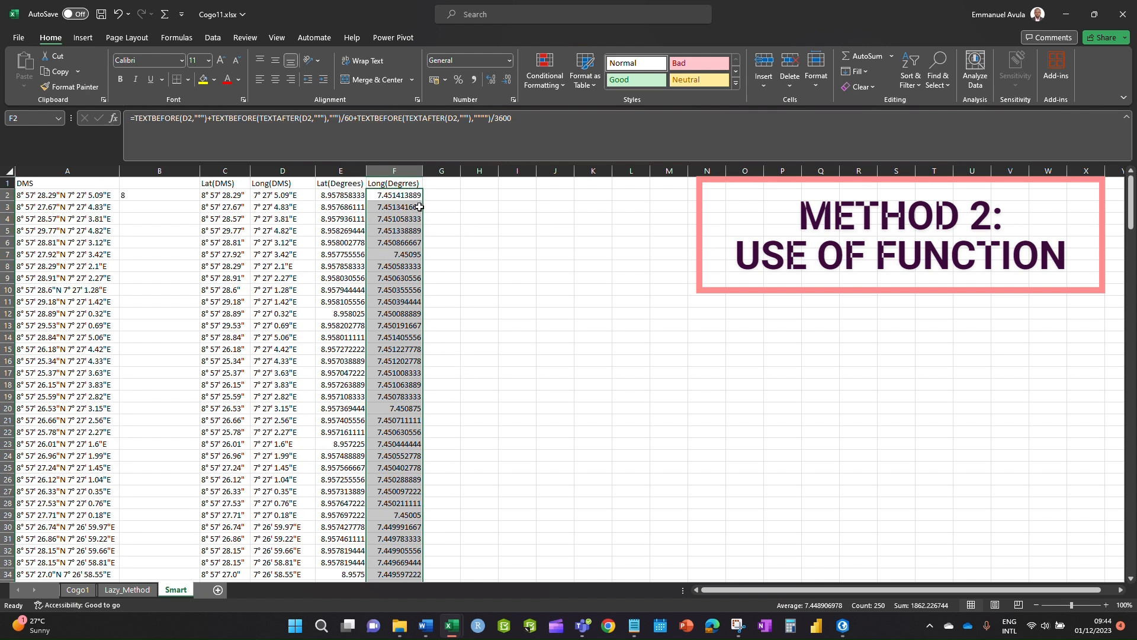
left_click(482, 241)
left_click(350, 197)
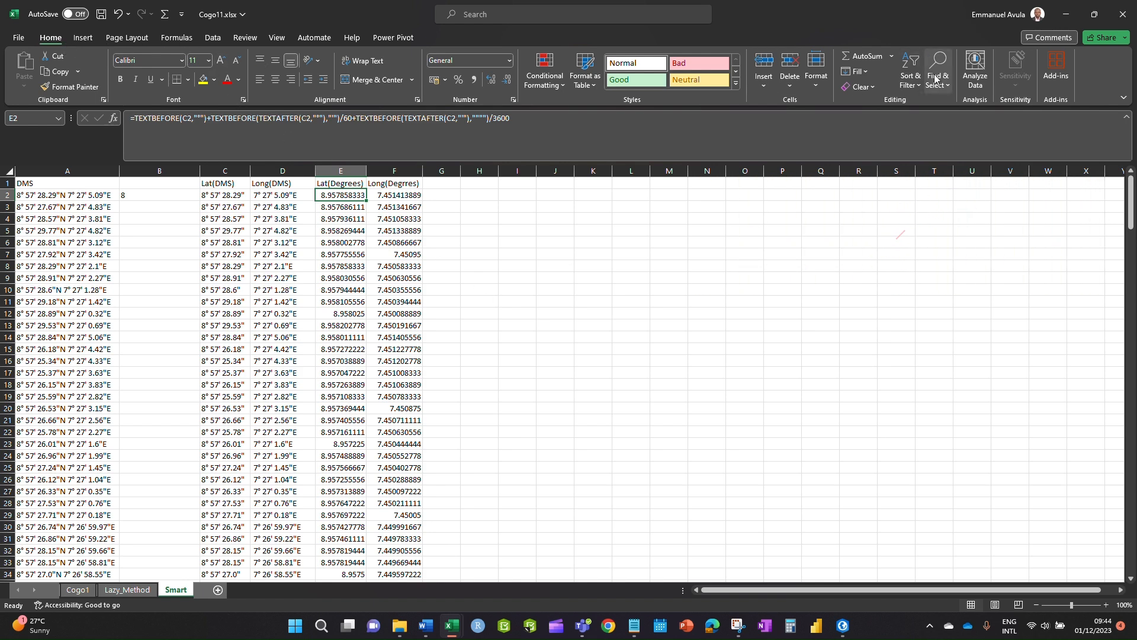
left_click(537, 323)
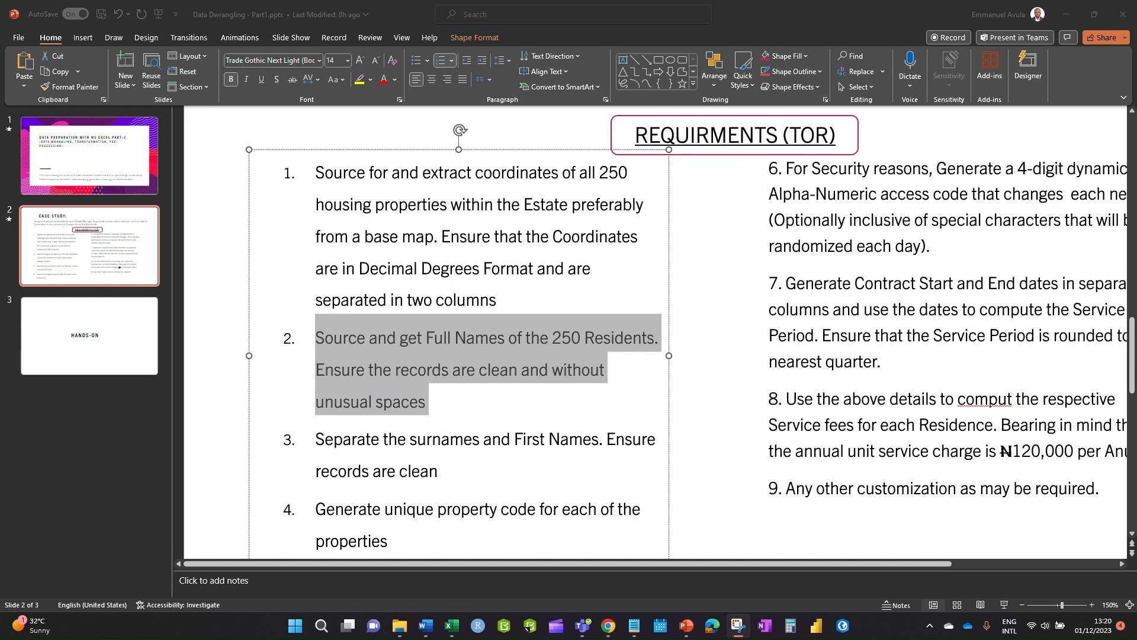
- Maximize the Chrome window showing Wikipedia's Surnames of Nigerian origin page over PowerPoint
left_click_drag(1136, 225, 537, 89)
left_click_drag(691, 89, 702, 2)
scroll(228, 297, "down", 5)
scroll(228, 296, "up", 5)
- Select the surnames Abadaki through Alozie, then move Chrome off the right screen edge
scroll(229, 277, "down", 5)
scroll(230, 276, "up", 5)
scroll(183, 282, "down", 5)
scroll(198, 277, "up", 5)
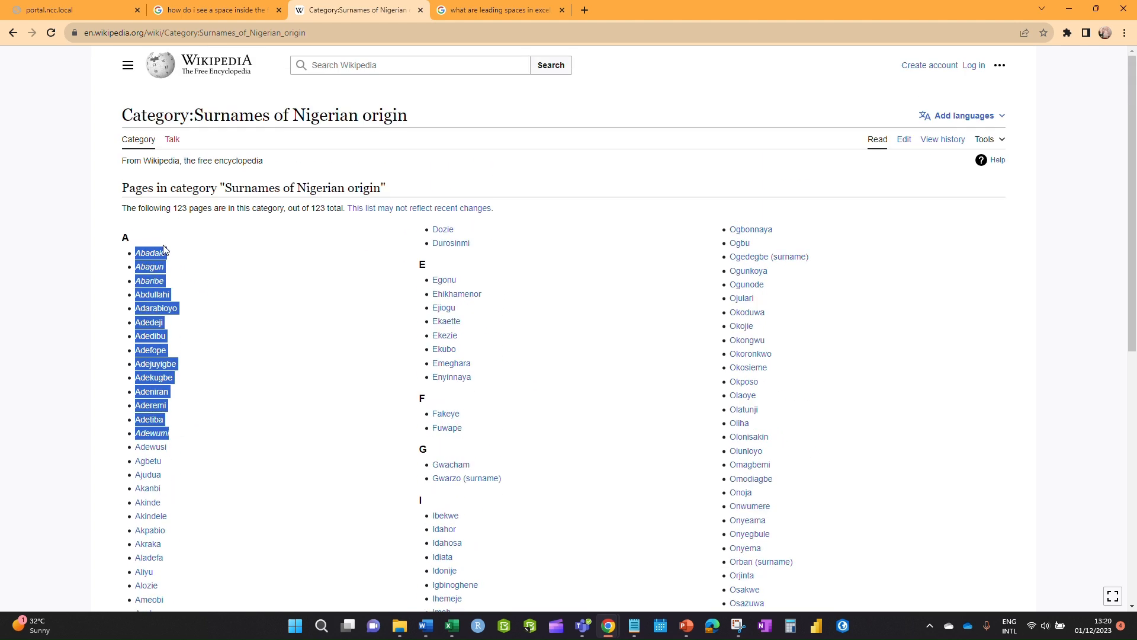
left_click(173, 245)
left_click_drag(143, 249, 162, 587)
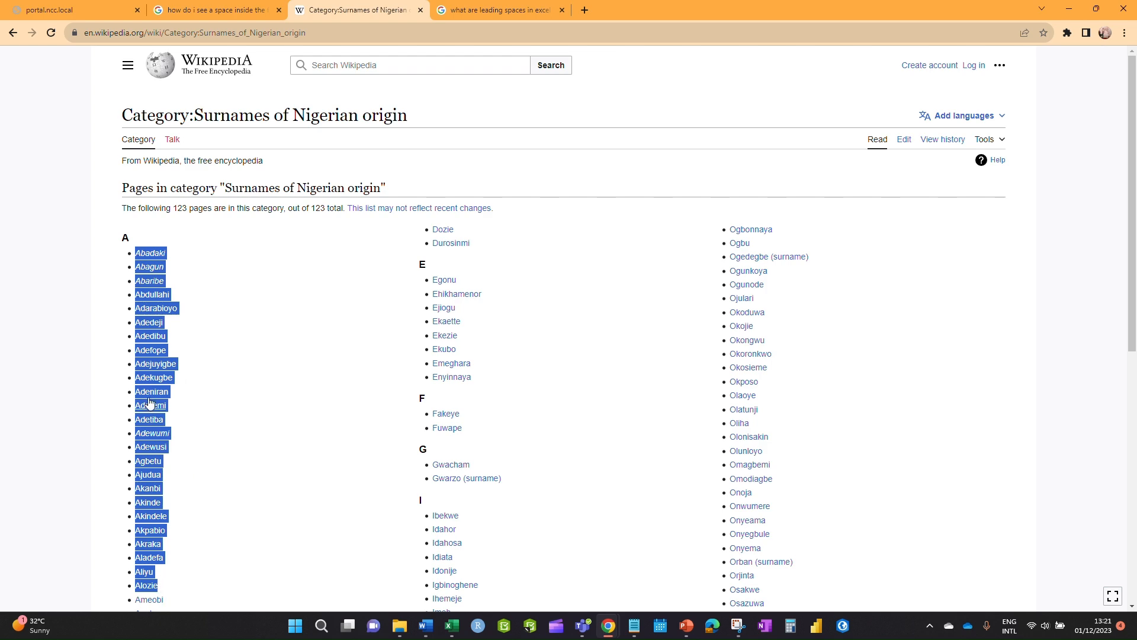
left_click_drag(730, 10, 1136, 132)
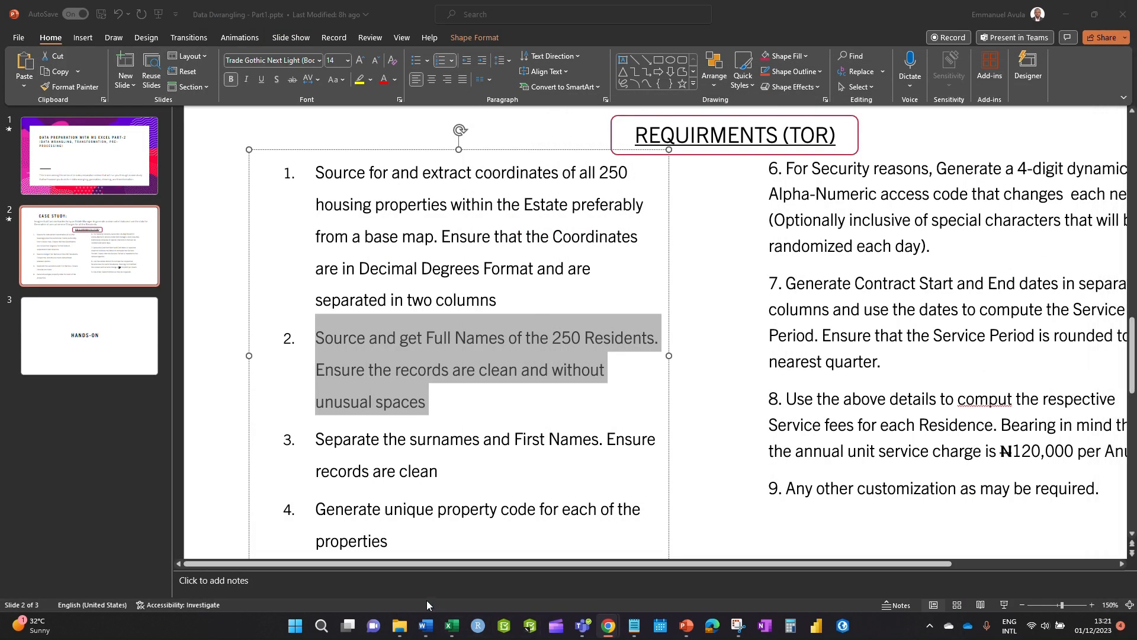
- Switch to the DataWrangling Tutorial workbook and scroll through its Nigerian names sheet
left_click(452, 625)
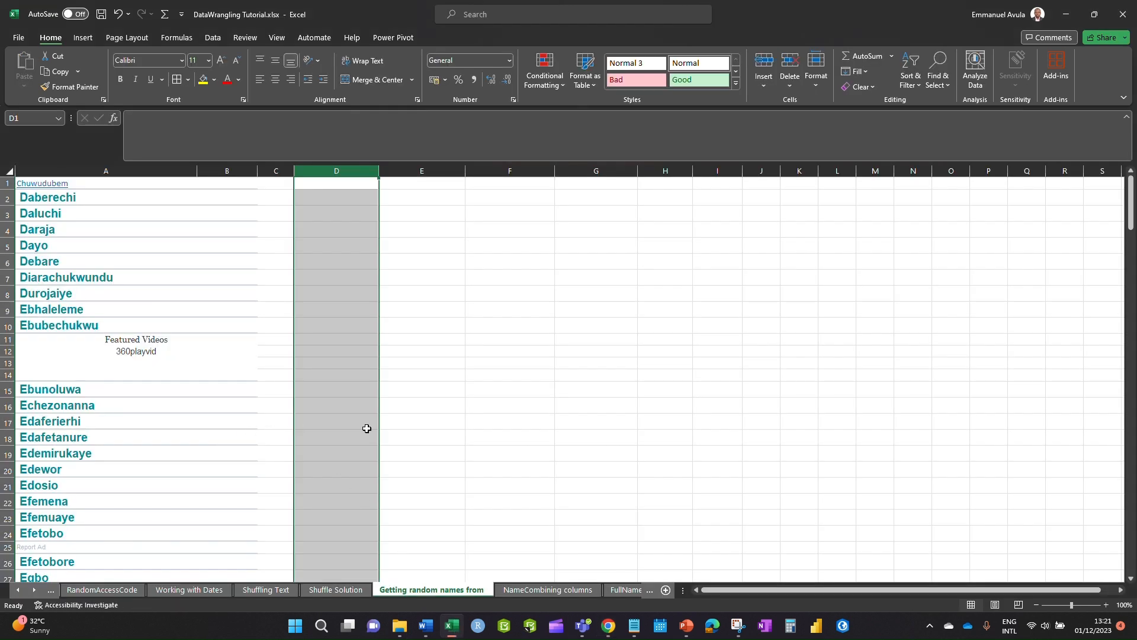
left_click(441, 363)
left_click(188, 218)
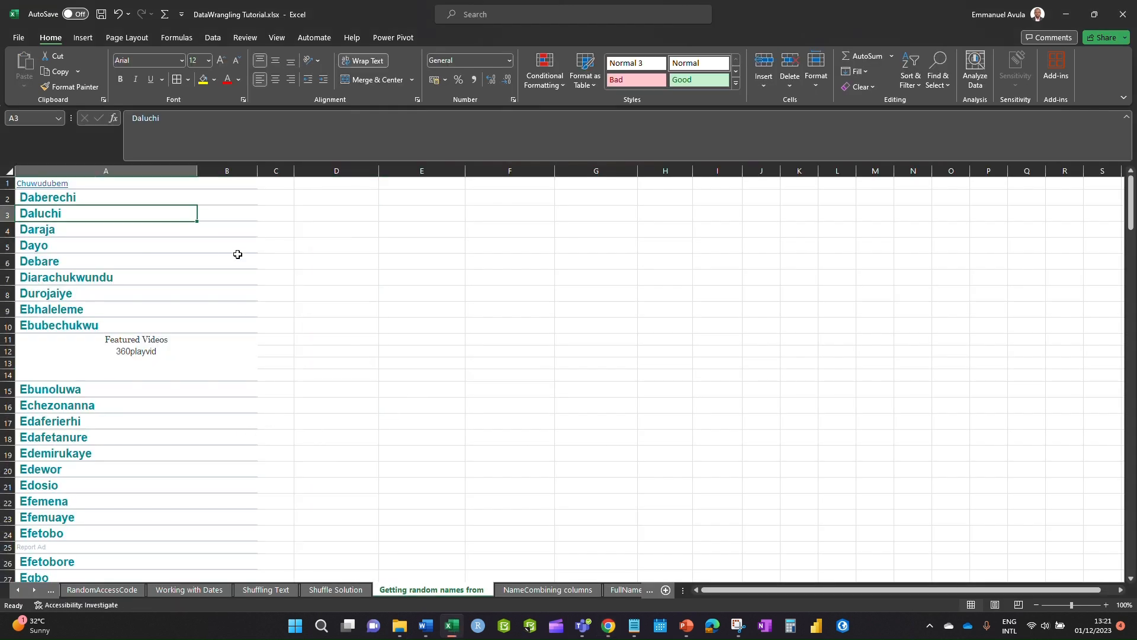
scroll(203, 297, "down", 18)
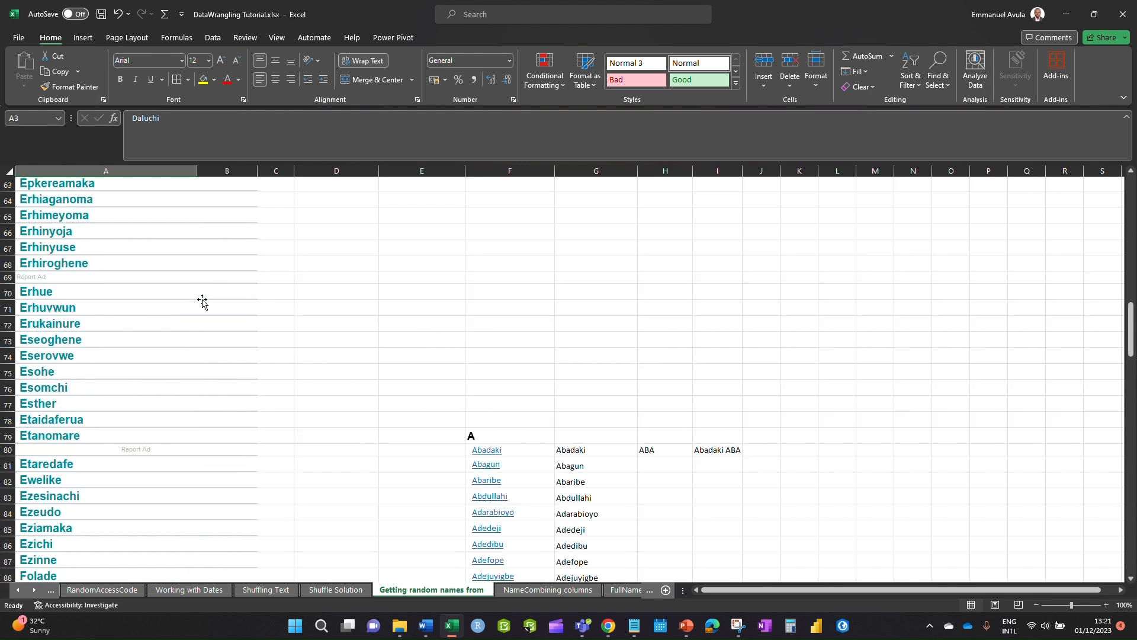
scroll(202, 301, "down", 8)
scroll(574, 376, "down", 12)
scroll(574, 377, "up", 20)
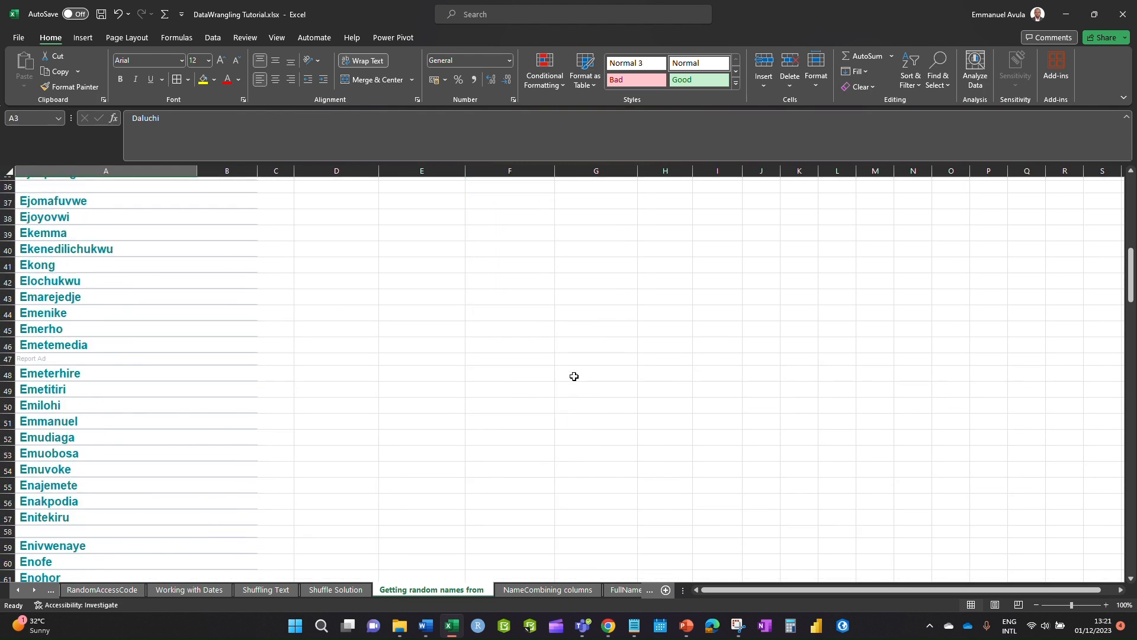
scroll(574, 377, "up", 12)
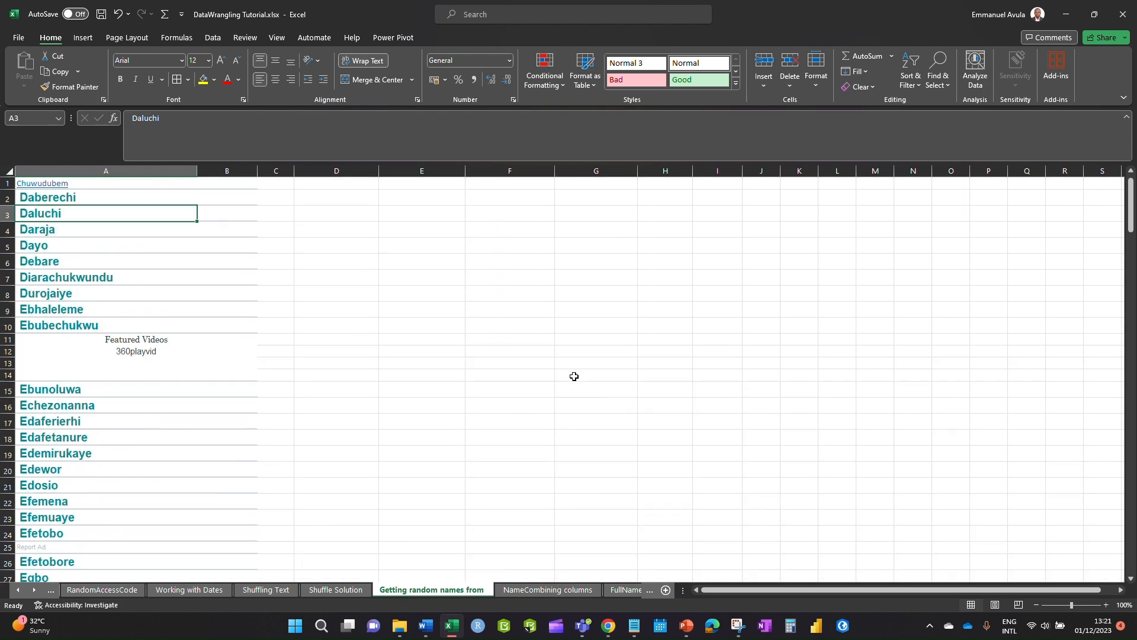
- Select column B and open, then dismiss, its context menu
left_click(223, 170)
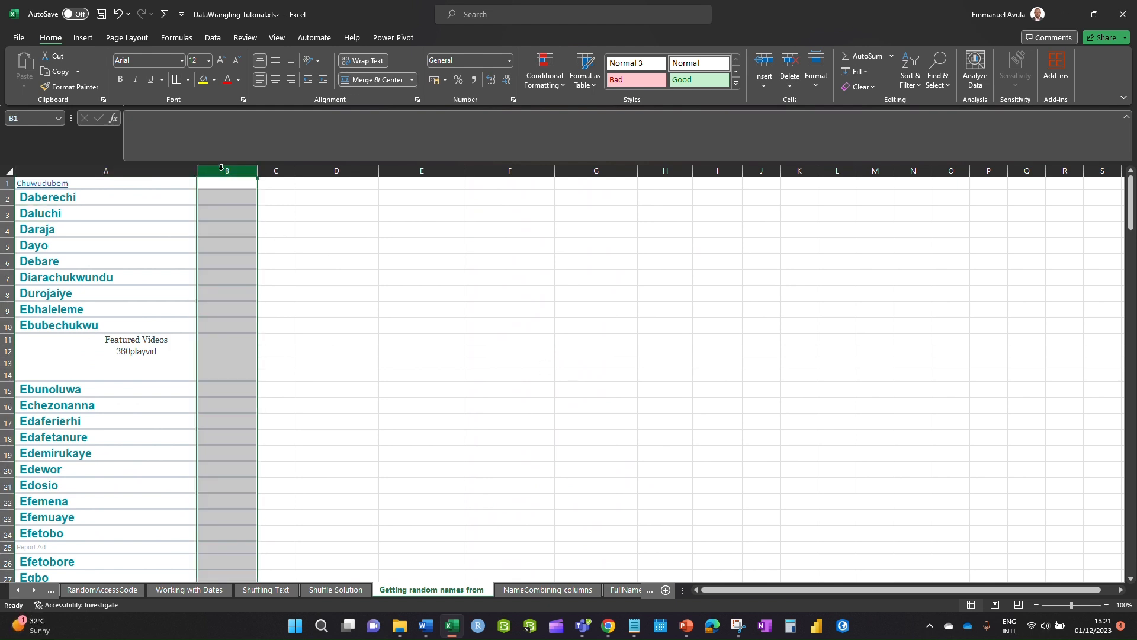
right_click(221, 168)
key("Escape")
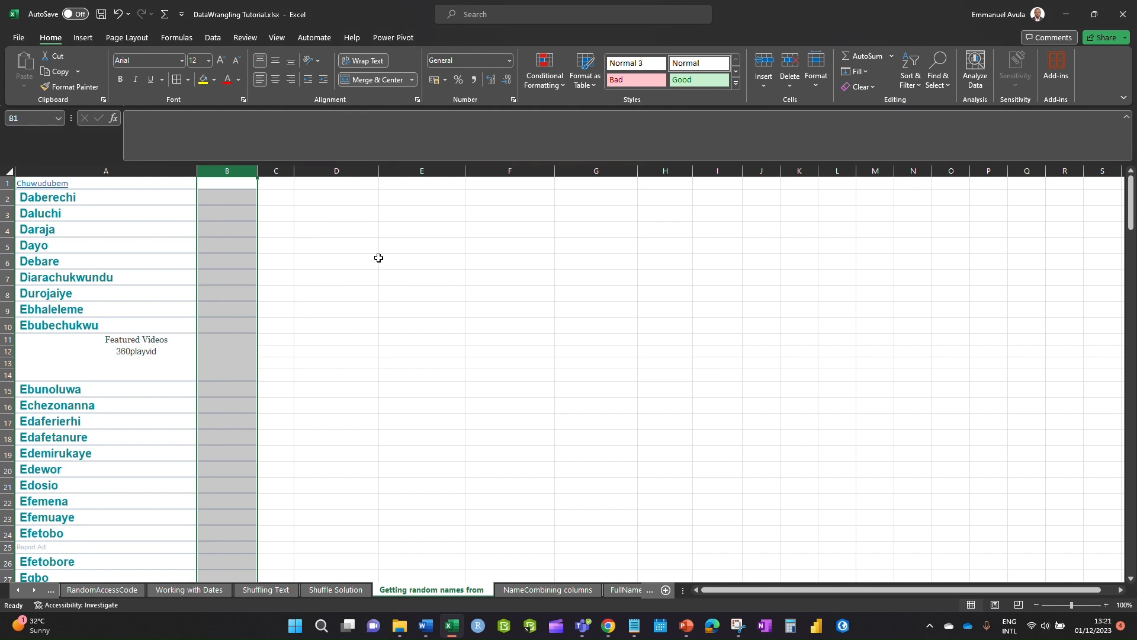
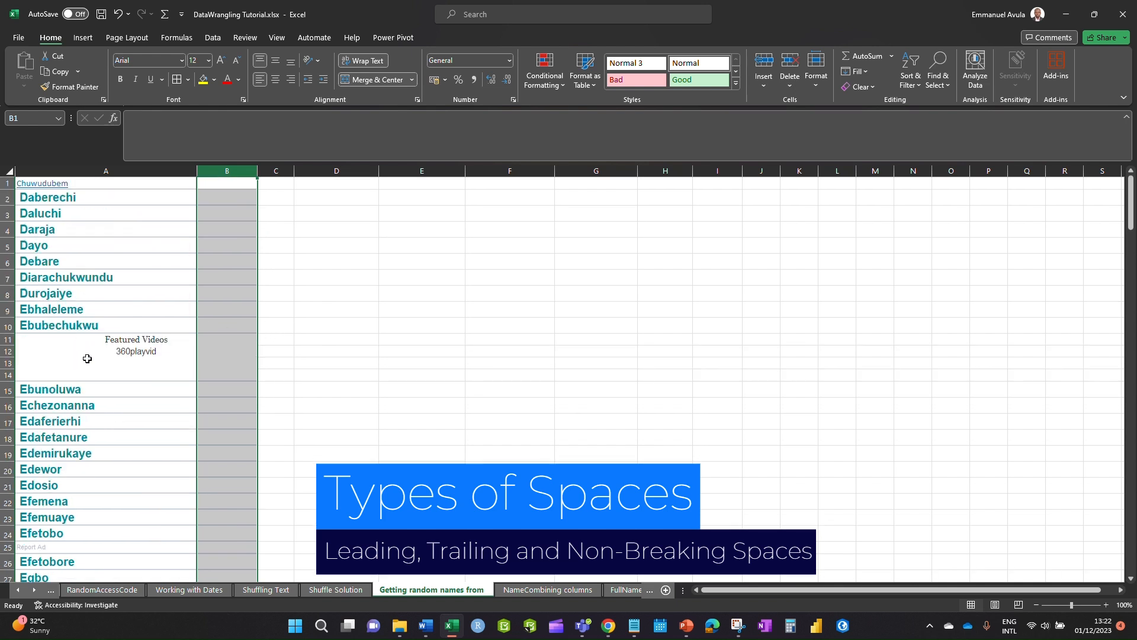
- Enter the test name Emmanuel in D1 and again in E1
scroll(87, 359, "down", 4)
scroll(212, 322, "up", 4)
left_click(231, 184)
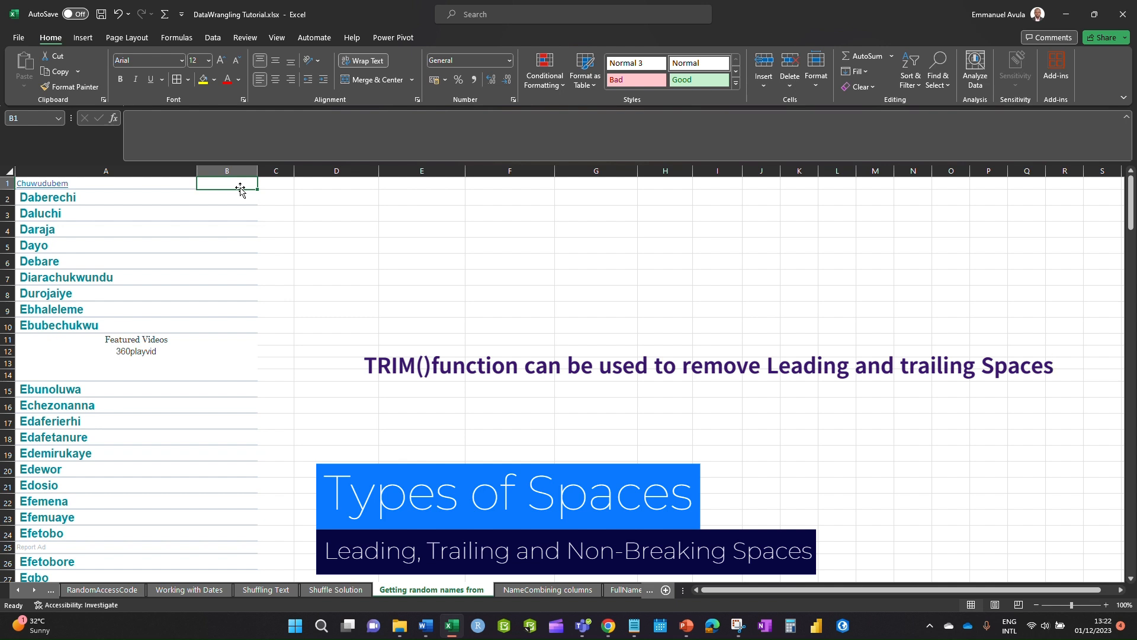
left_click(329, 185)
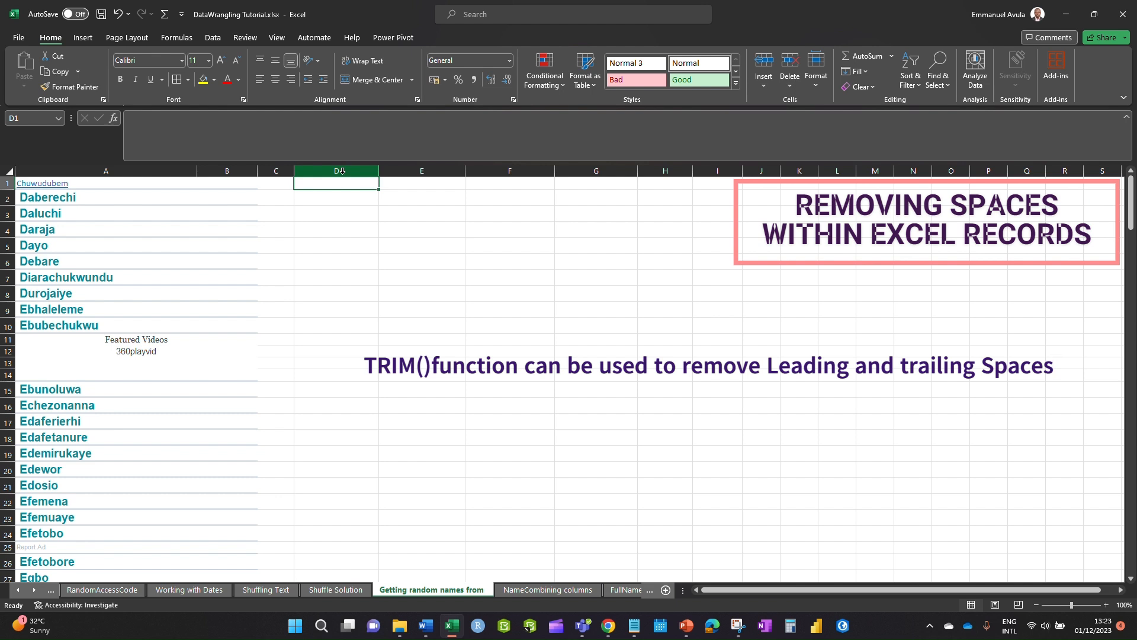
type("Emmanue")
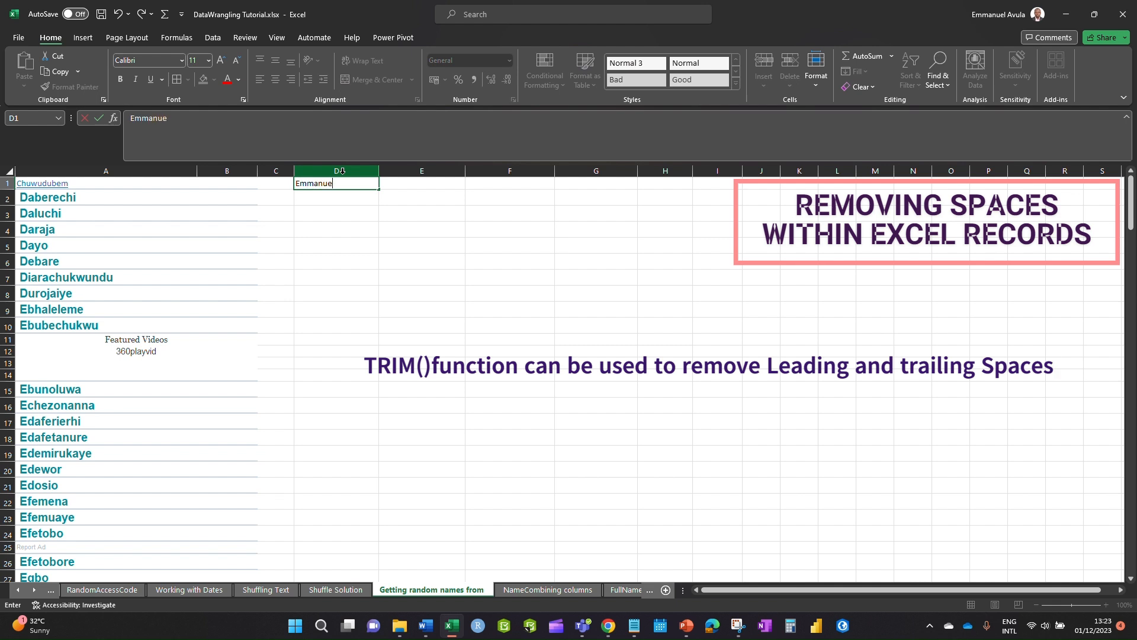
type("l")
key("Tab")
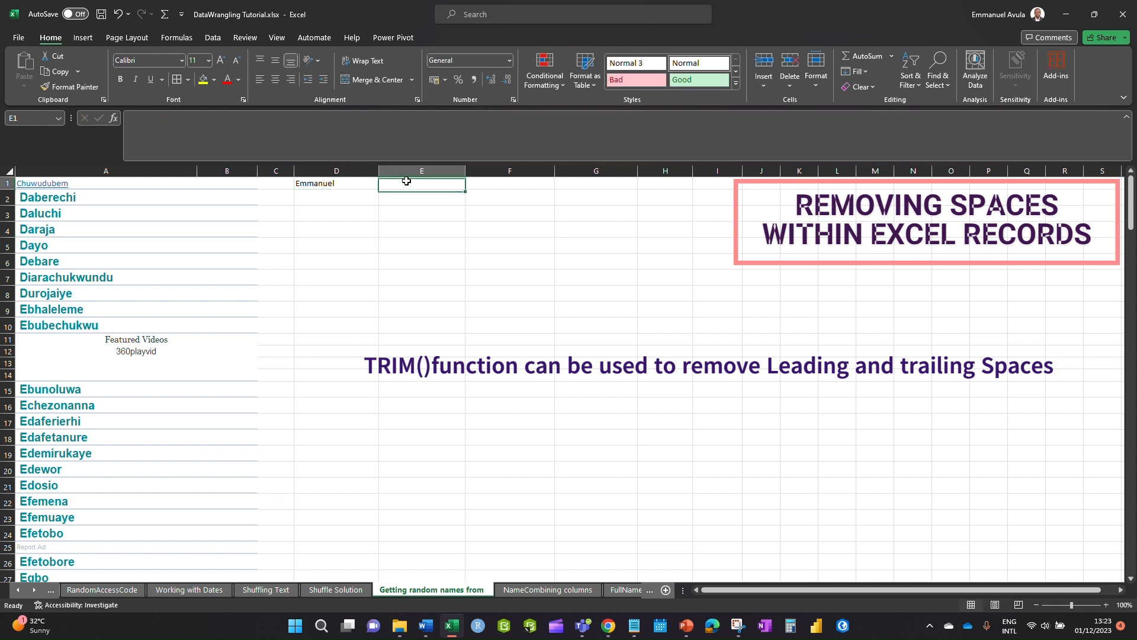
type("Emmanuel")
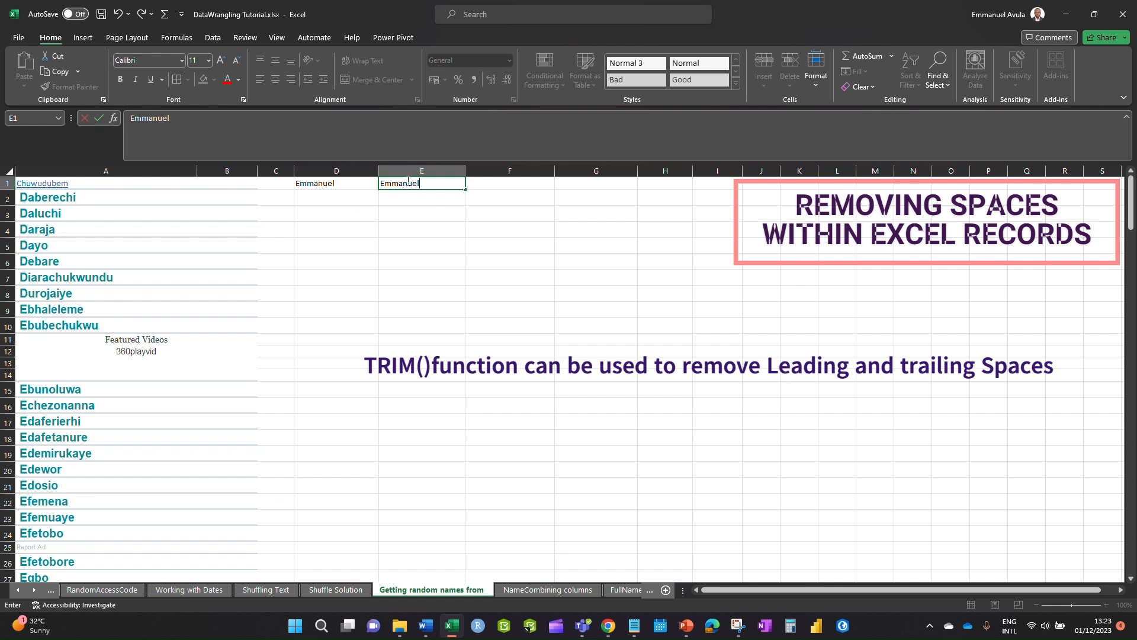
left_click(448, 242)
- Add a formula in F1 comparing D1 with E1
left_click(496, 183)
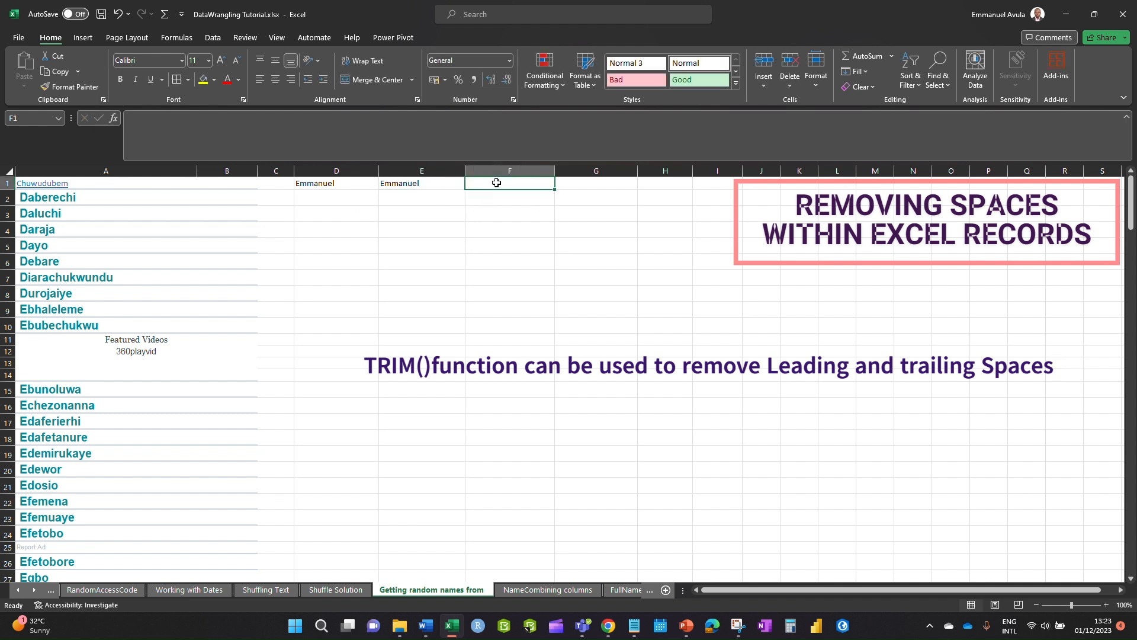
type("=")
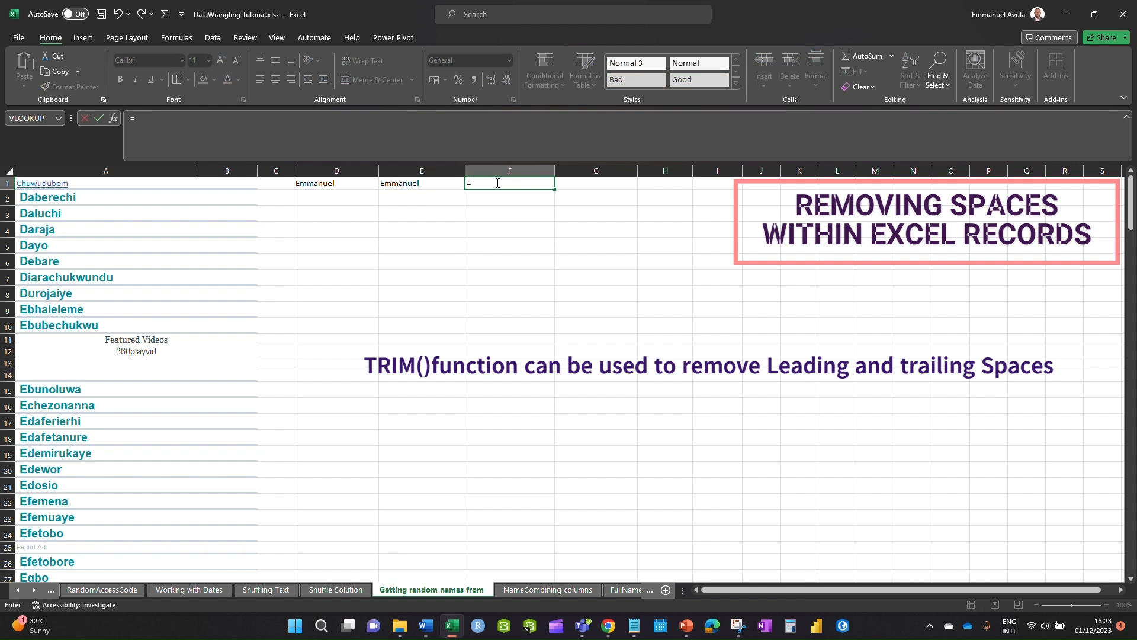
key("F2")
left_click(327, 186)
type("+")
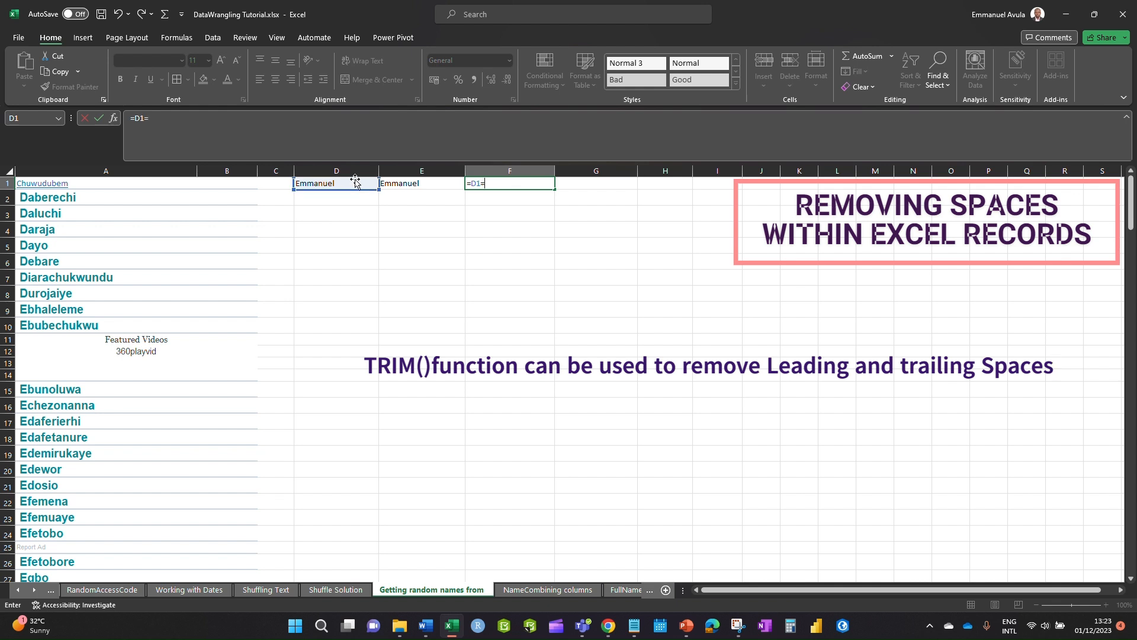
left_click(401, 184)
key("Return")
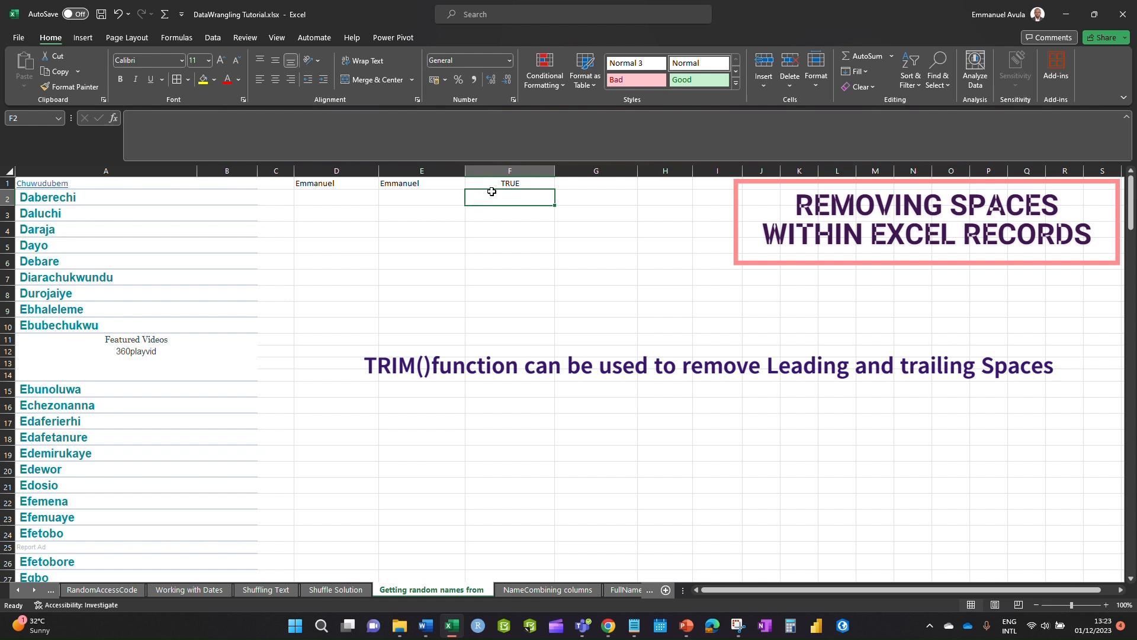
- Add a leading space to D1's name so F1 shows FALSE
double_click(297, 182)
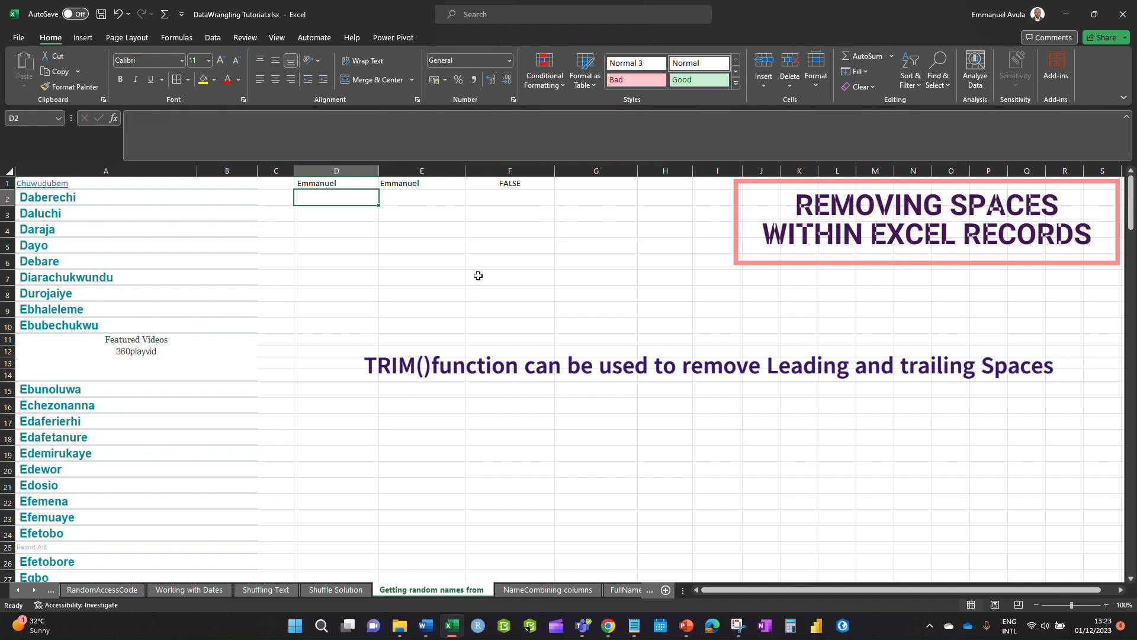
left_click(392, 208)
left_click(340, 183)
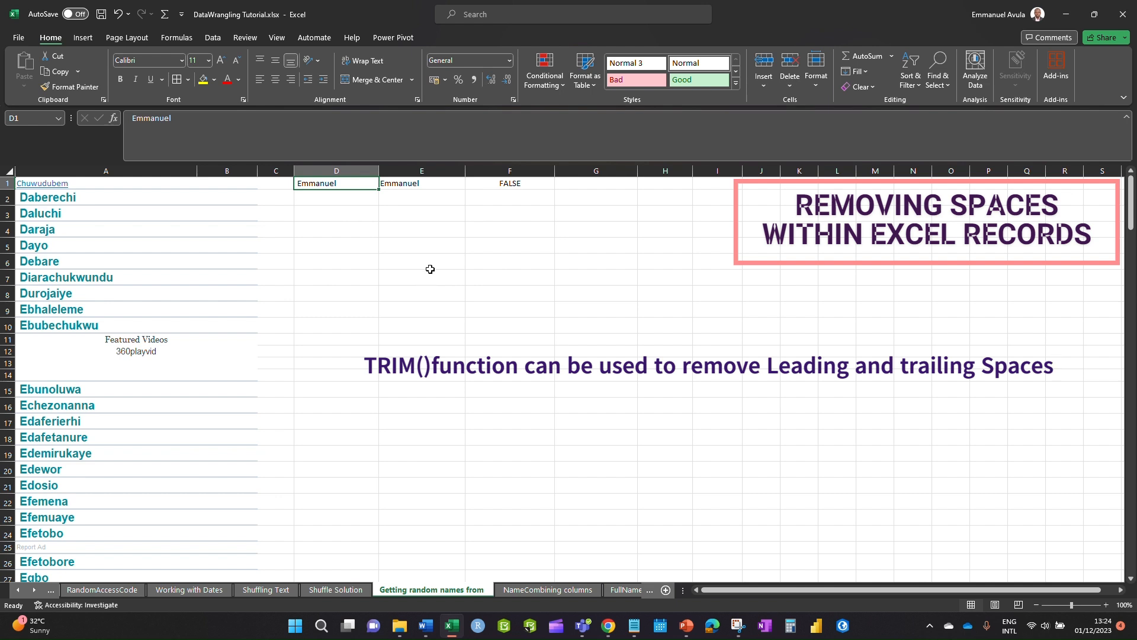
- Inspect the test name in D1 without changing it
left_click(533, 244)
left_click(356, 181)
left_click(446, 195)
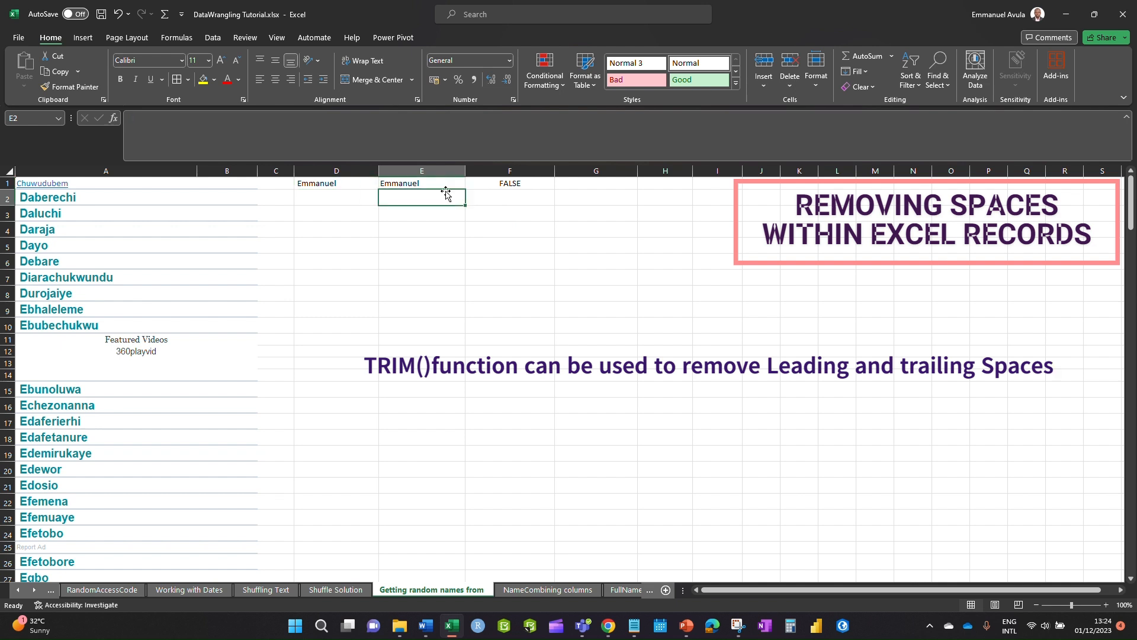
double_click(319, 184)
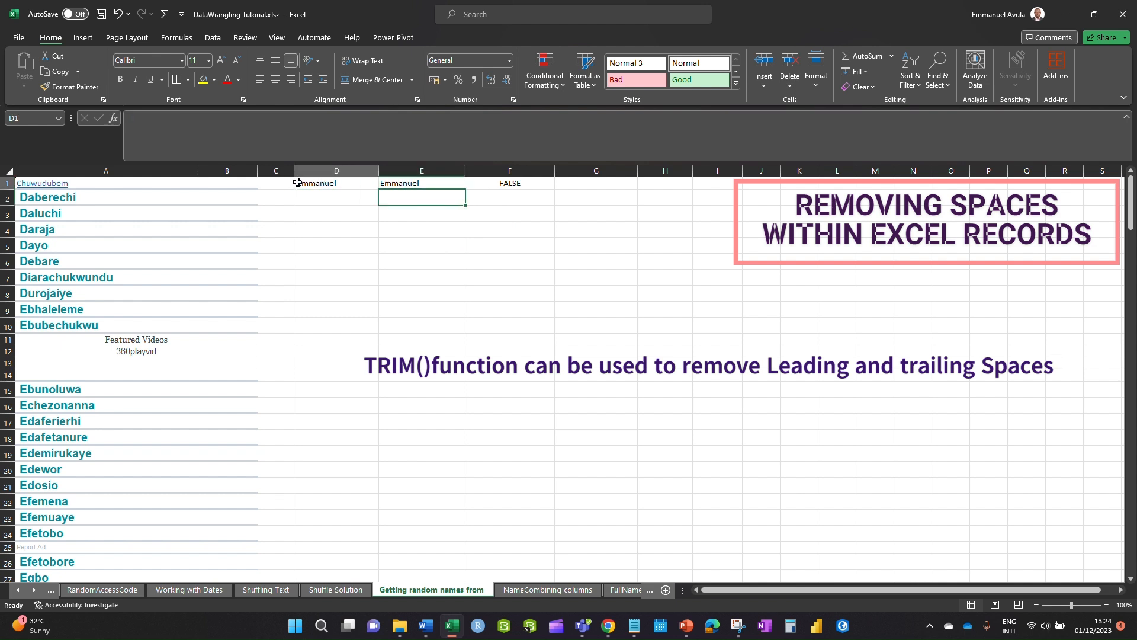
left_click(422, 245)
- Enter =TRIM(D1) in G1 to get a cleaned copy of the name
left_click(583, 183)
left_click(398, 166)
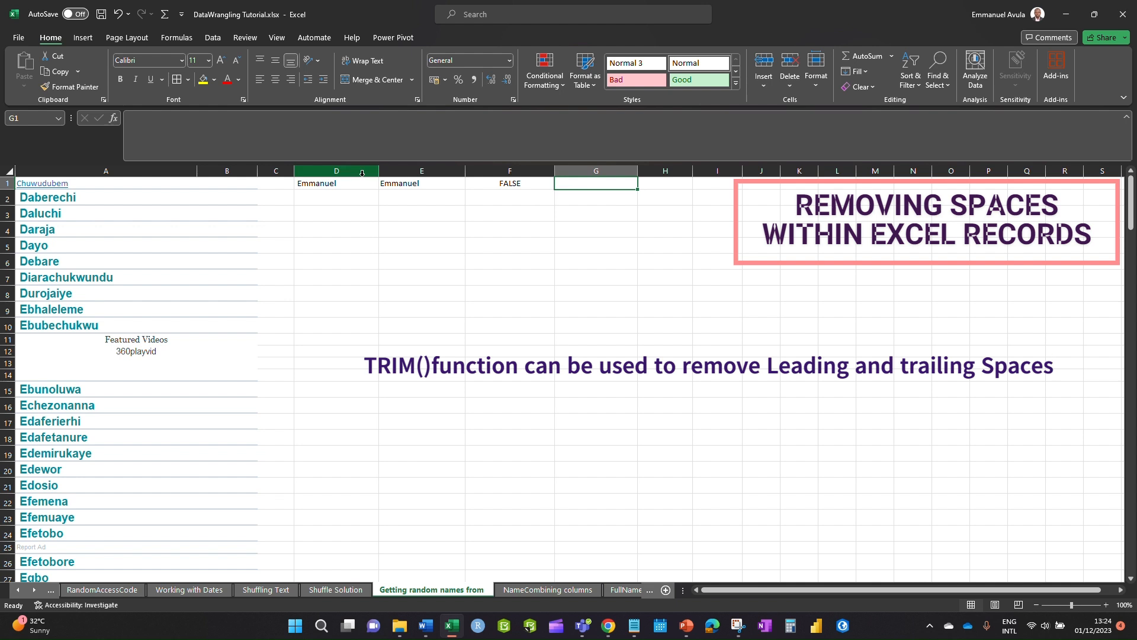
left_click(421, 185)
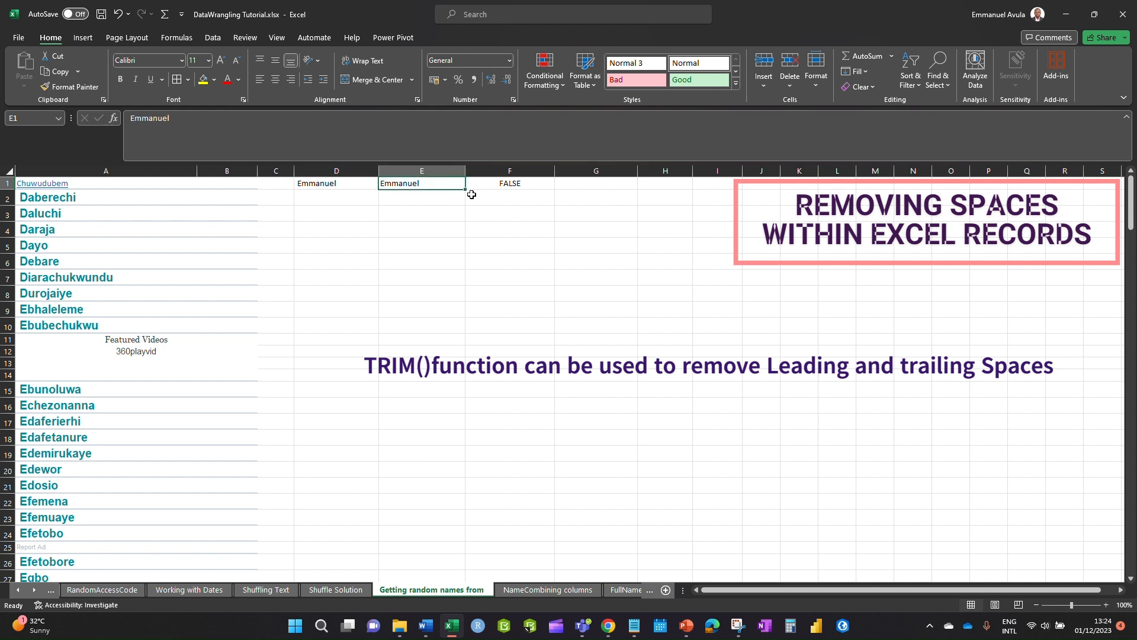
left_click(584, 185)
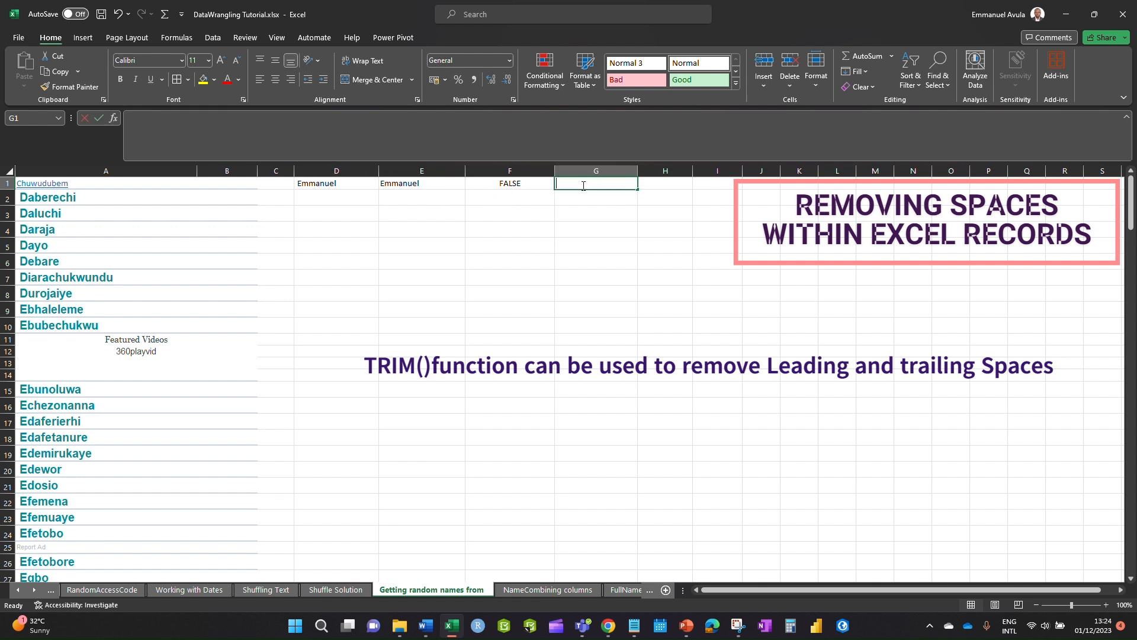
type("=trim")
double_click(573, 197)
left_click(357, 180)
key("Return")
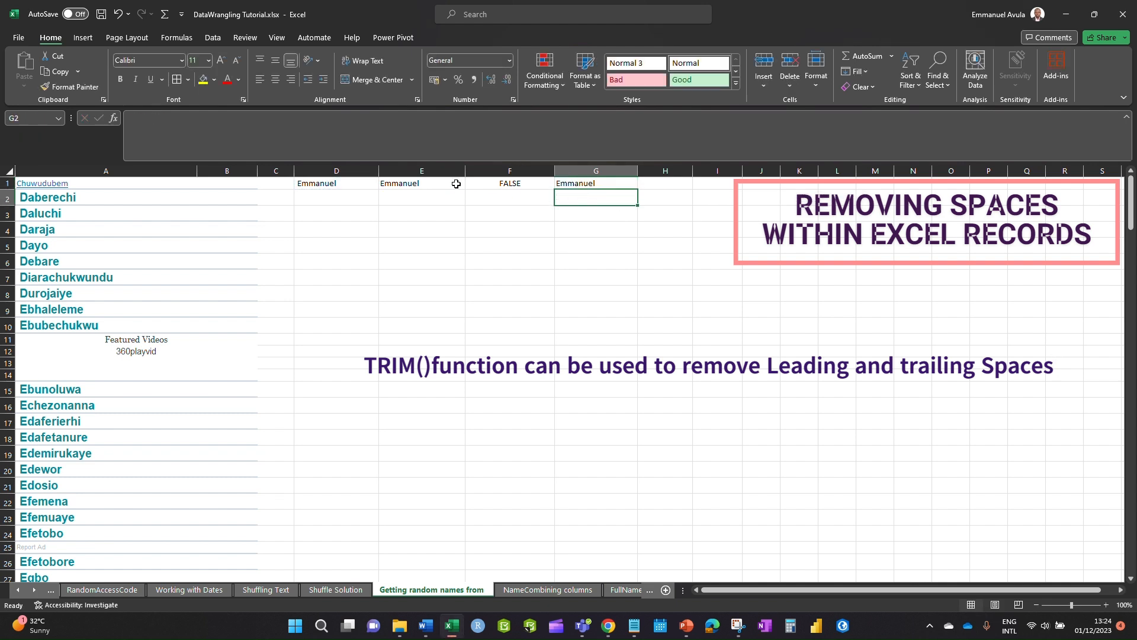
- Repoint F1's comparison from D1 to E1 so it shows TRUE again
double_click(532, 183)
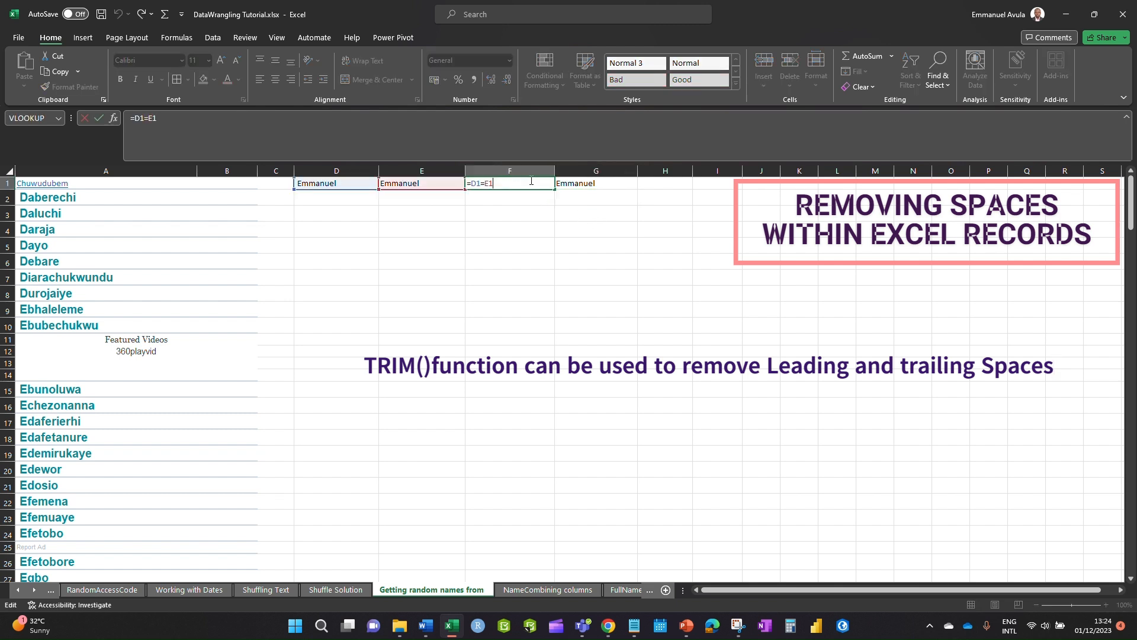
left_click_drag(368, 190, 415, 194)
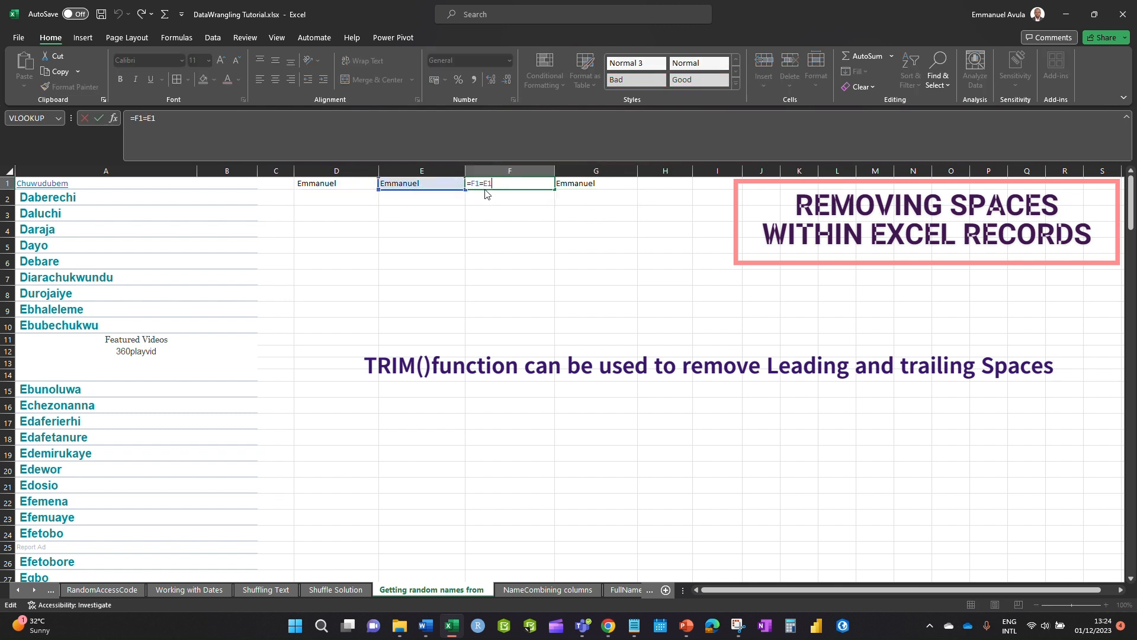
key("Return")
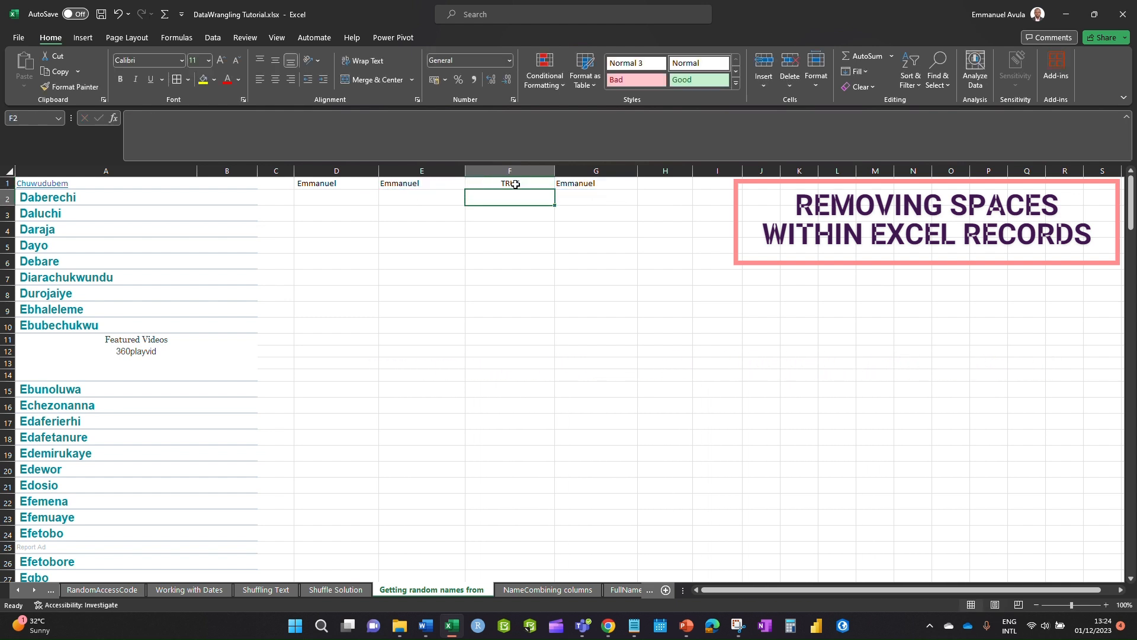
key("Down")
key("Down")
key("Down")
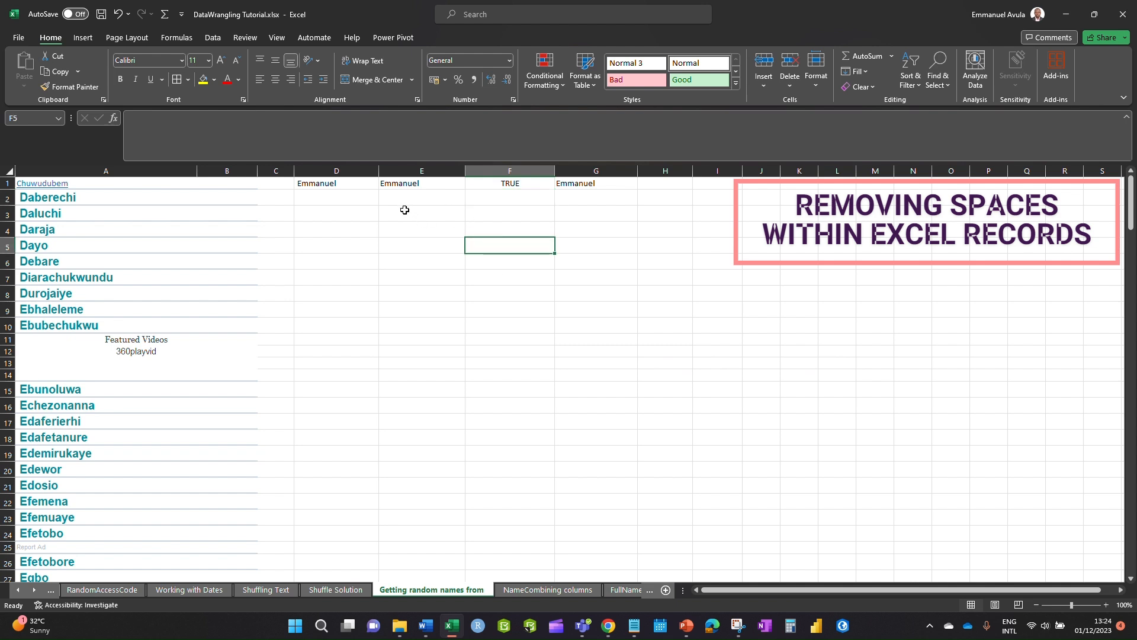
left_click(403, 212)
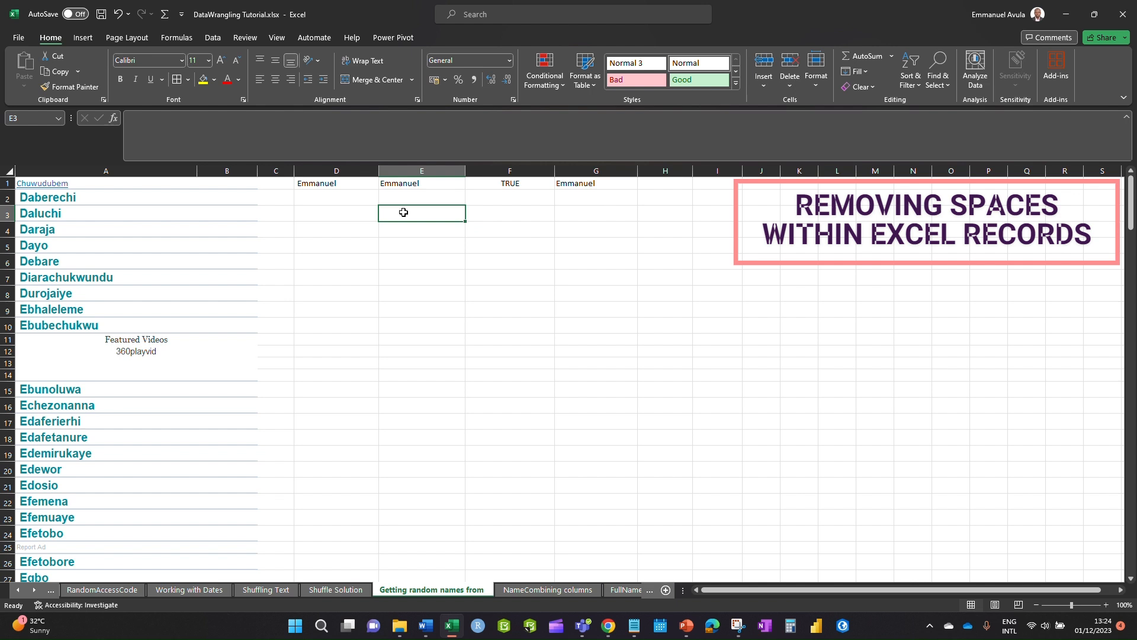
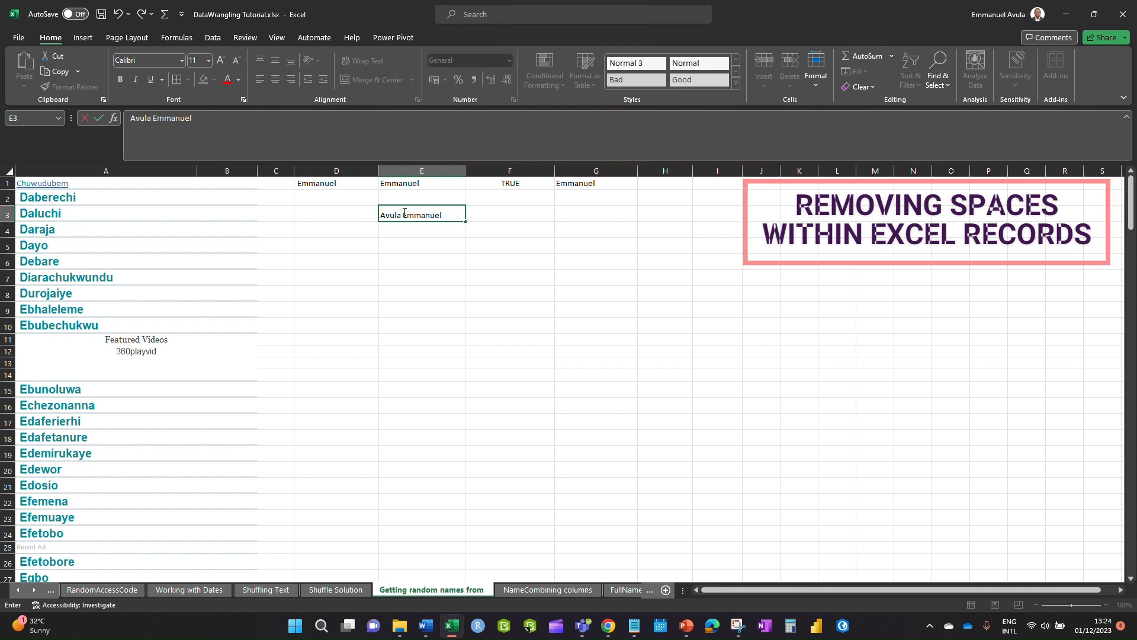
left_click(499, 201)
left_click(485, 218)
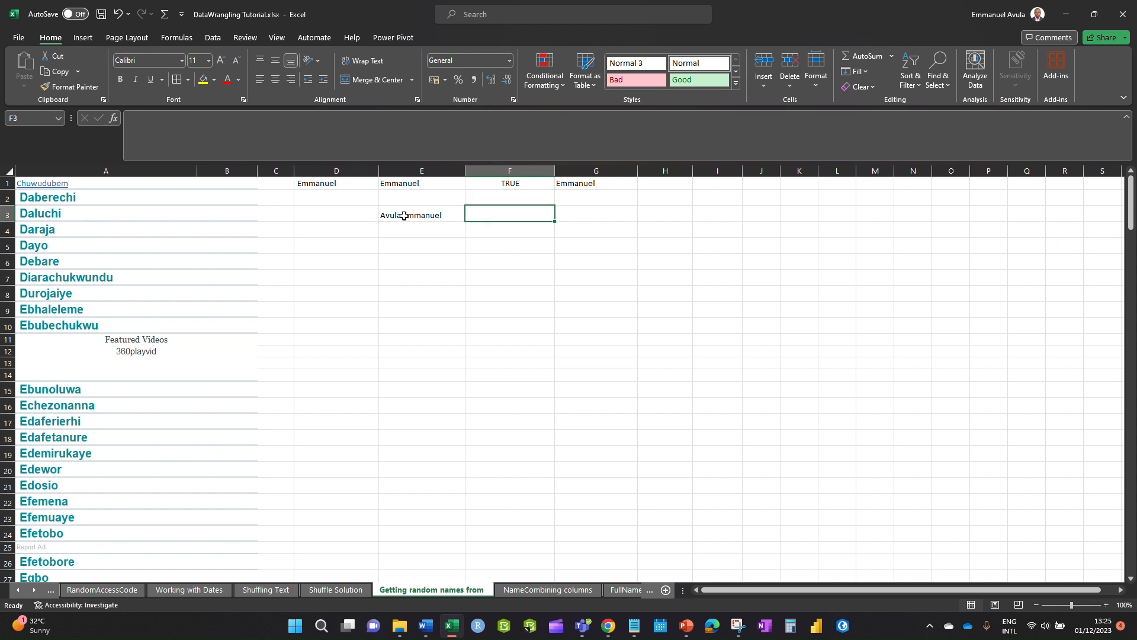
left_click(386, 215)
double_click(383, 214)
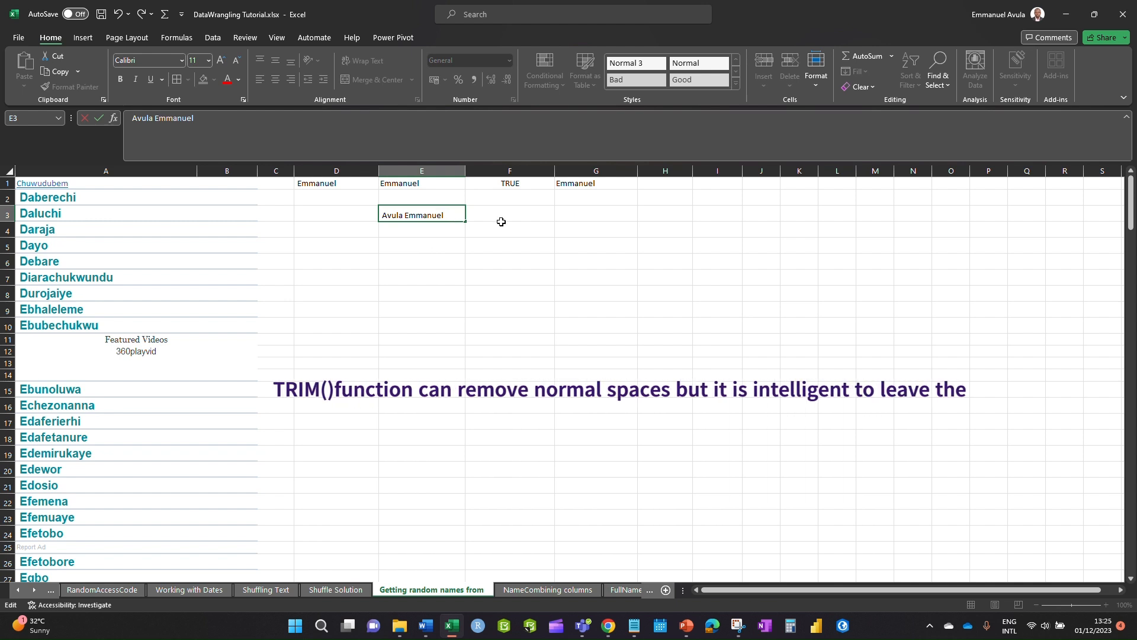
left_click(482, 259)
left_click(497, 213)
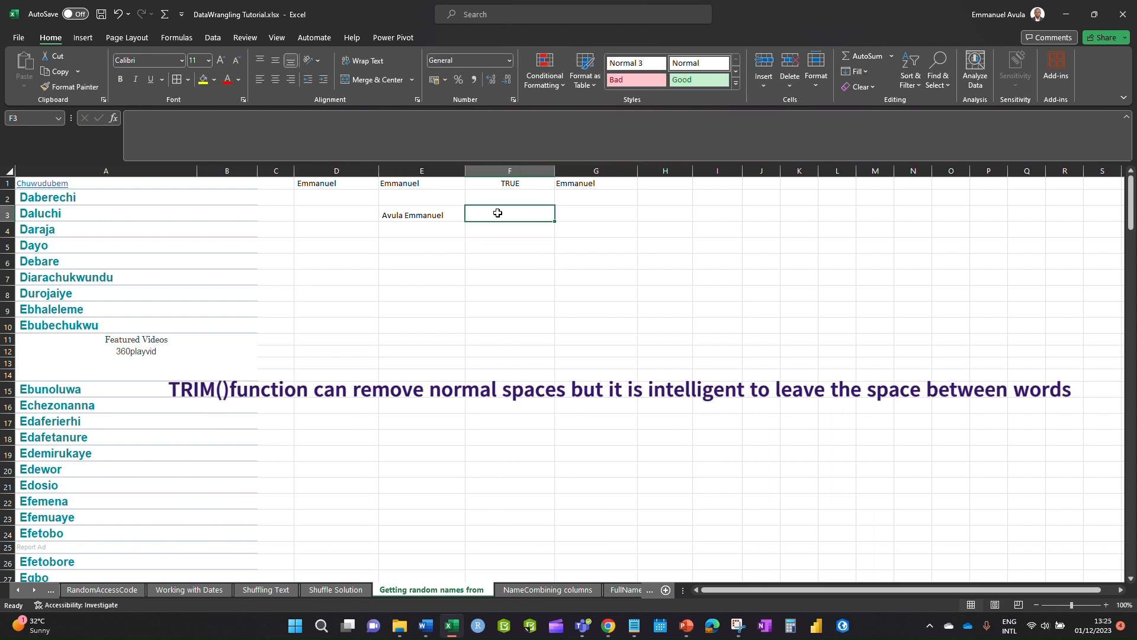
- Enter =TRIM(E3) in F3 to produce the trimmed full name
type("=tri")
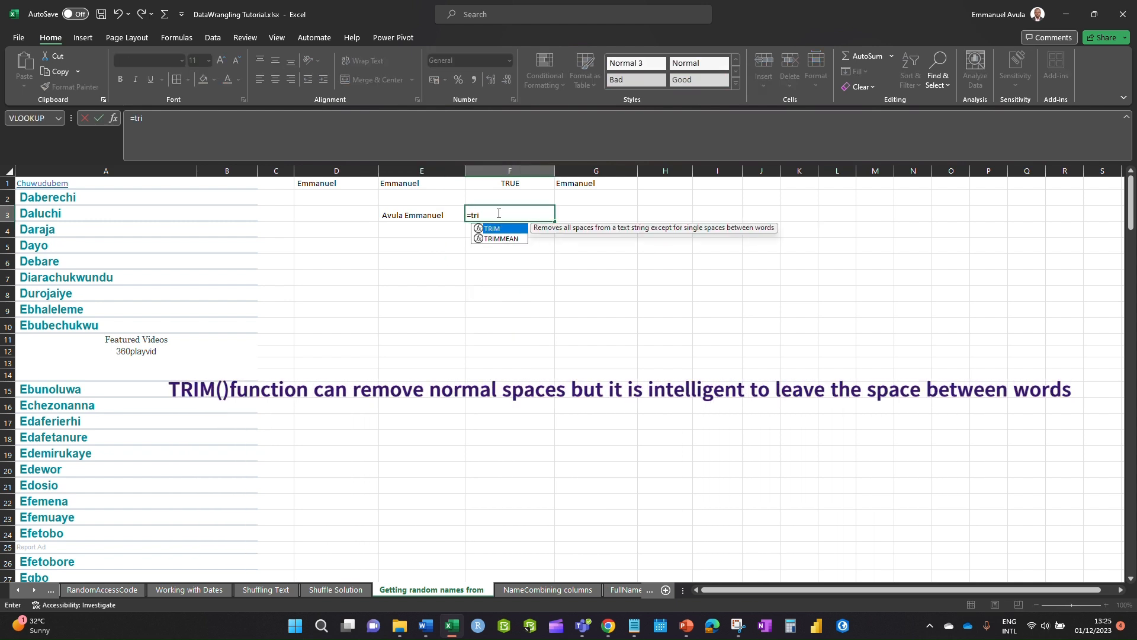
double_click(501, 229)
left_click(413, 214)
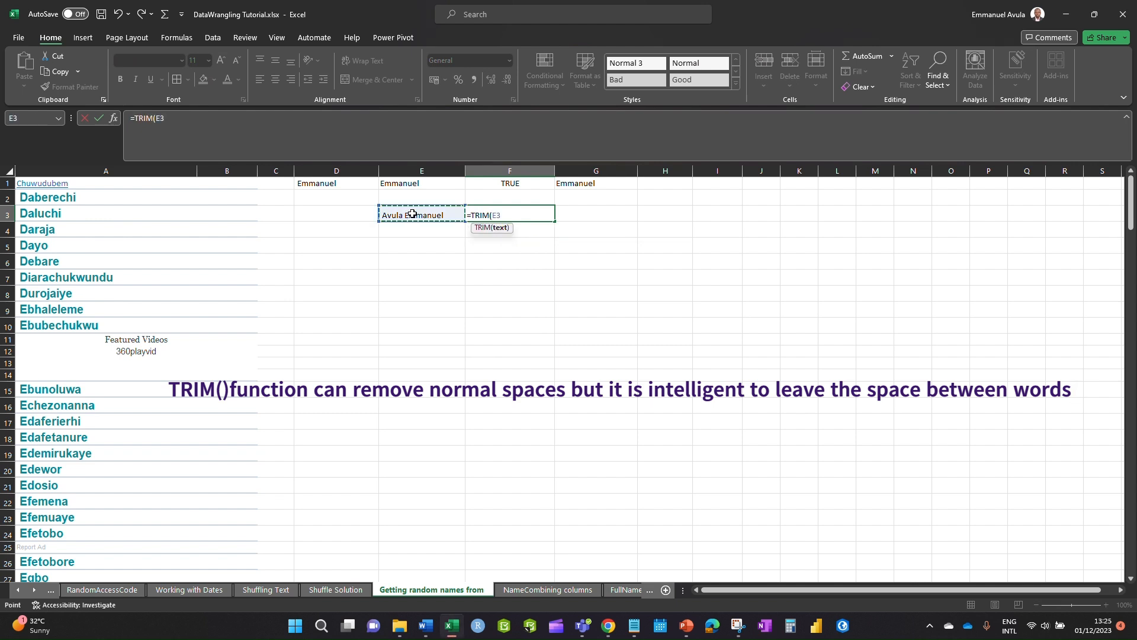
key("Return")
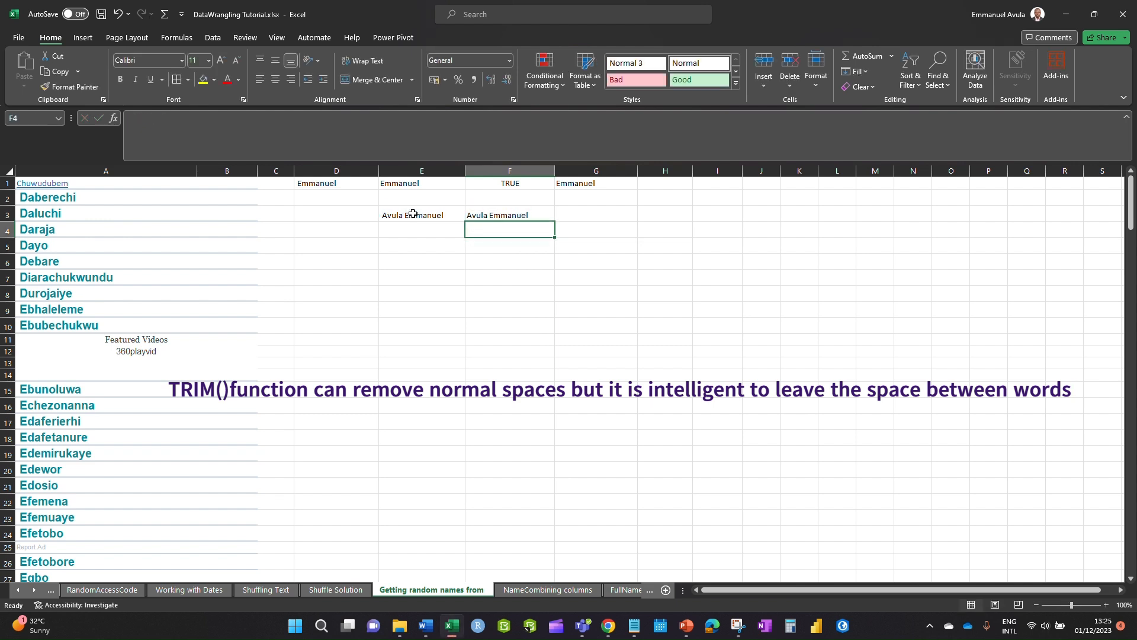
double_click(480, 215)
left_click(509, 280)
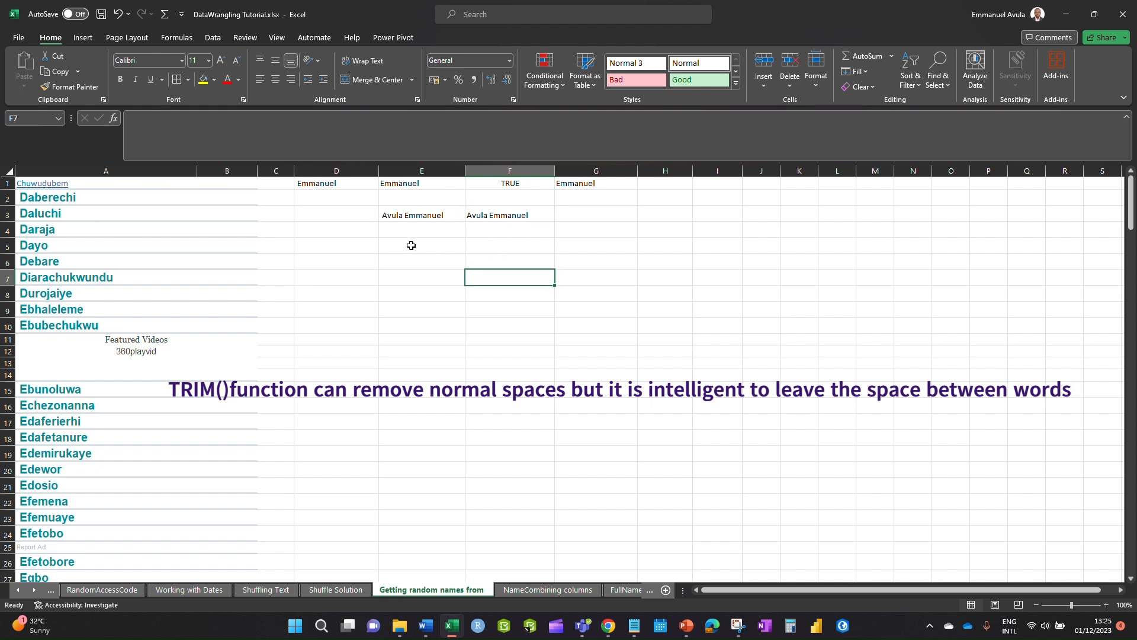
- Compare the original and trimmed names with =E3=F3 in G3, returning FALSE
left_click(593, 210)
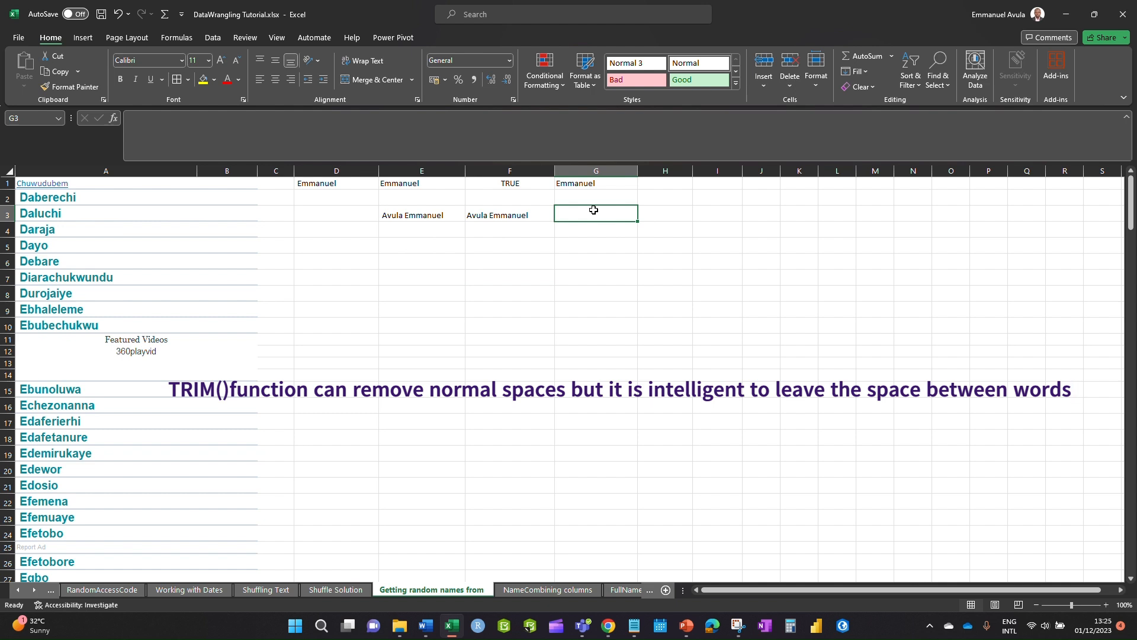
type("=")
left_click(413, 212)
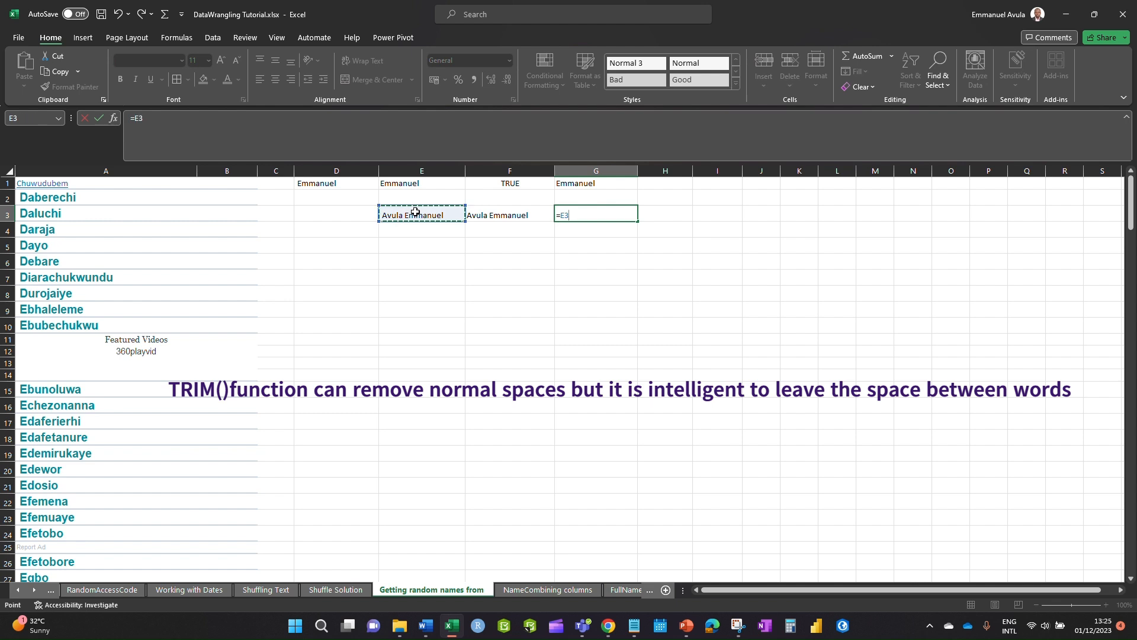
type("=")
left_click(506, 215)
key("Return")
left_click(589, 218)
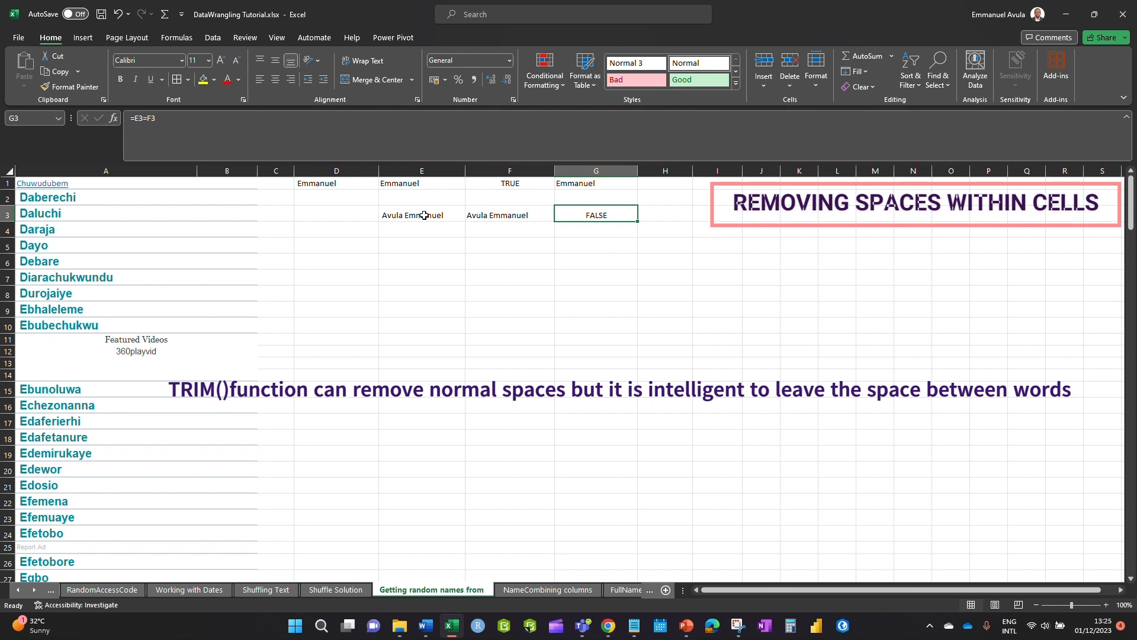
left_click(658, 218)
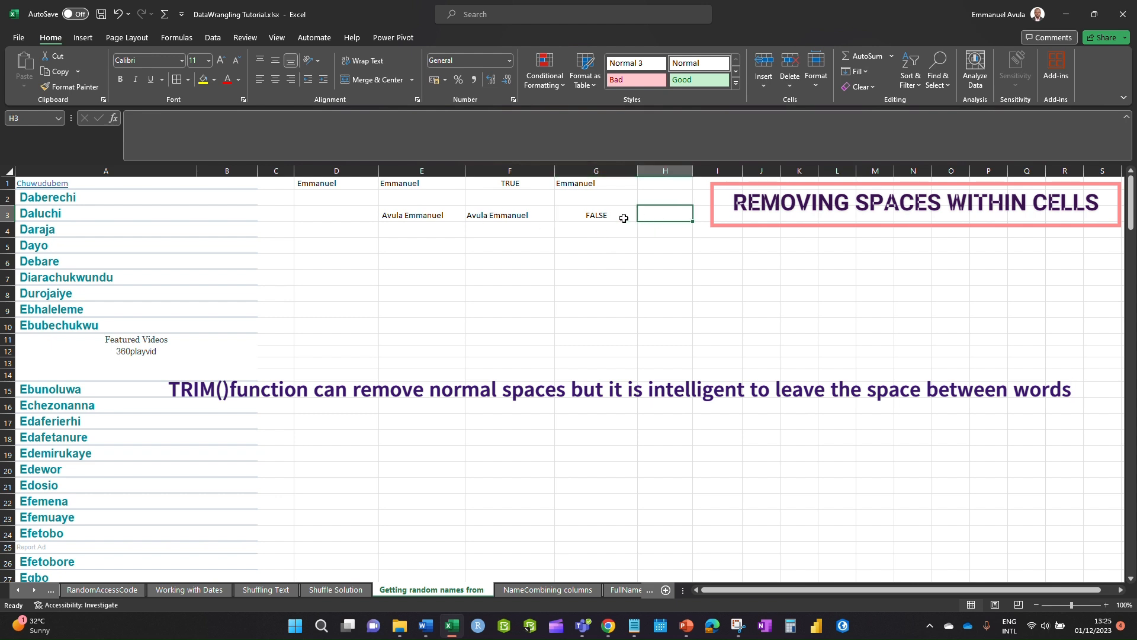
- Copy F3's trimmed-name formula and paste it into H3
left_click(475, 218)
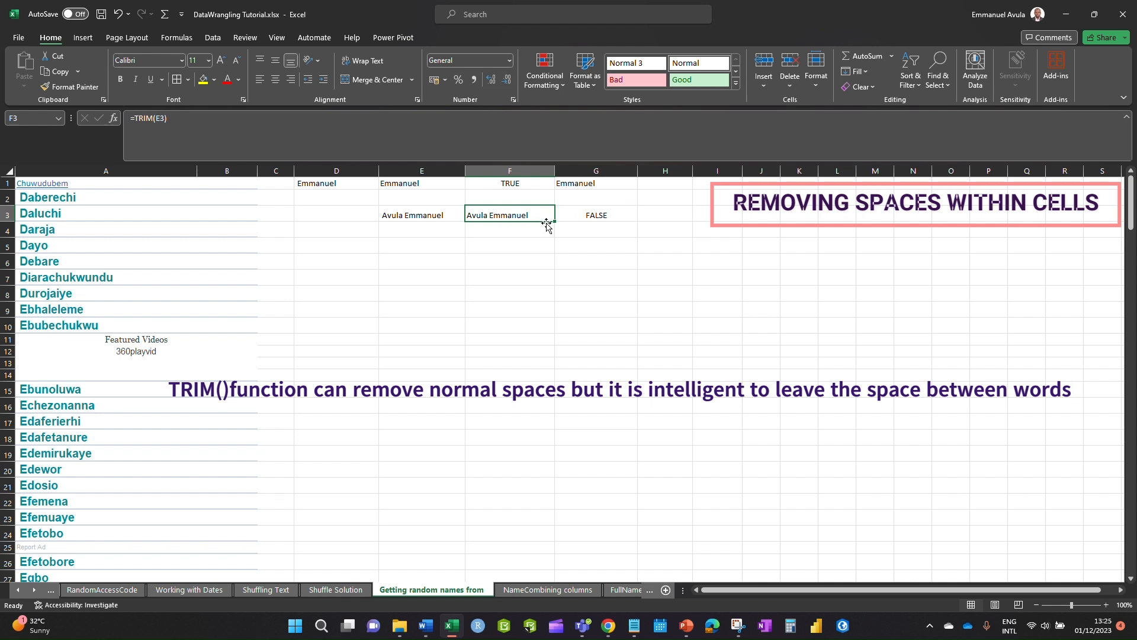
double_click(444, 218)
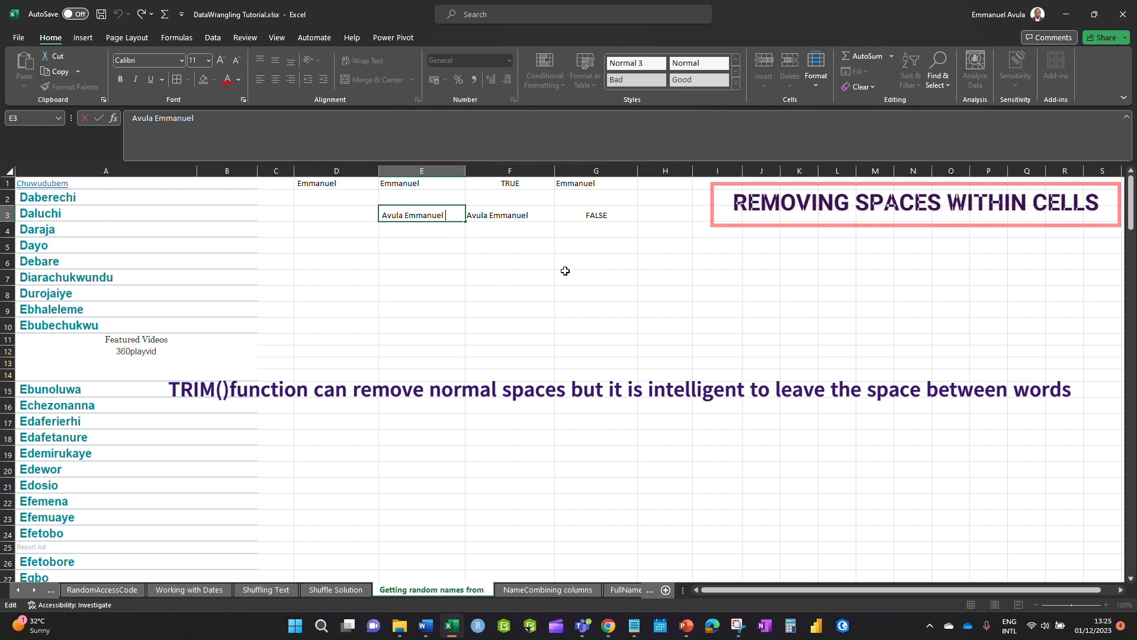
left_click(525, 215)
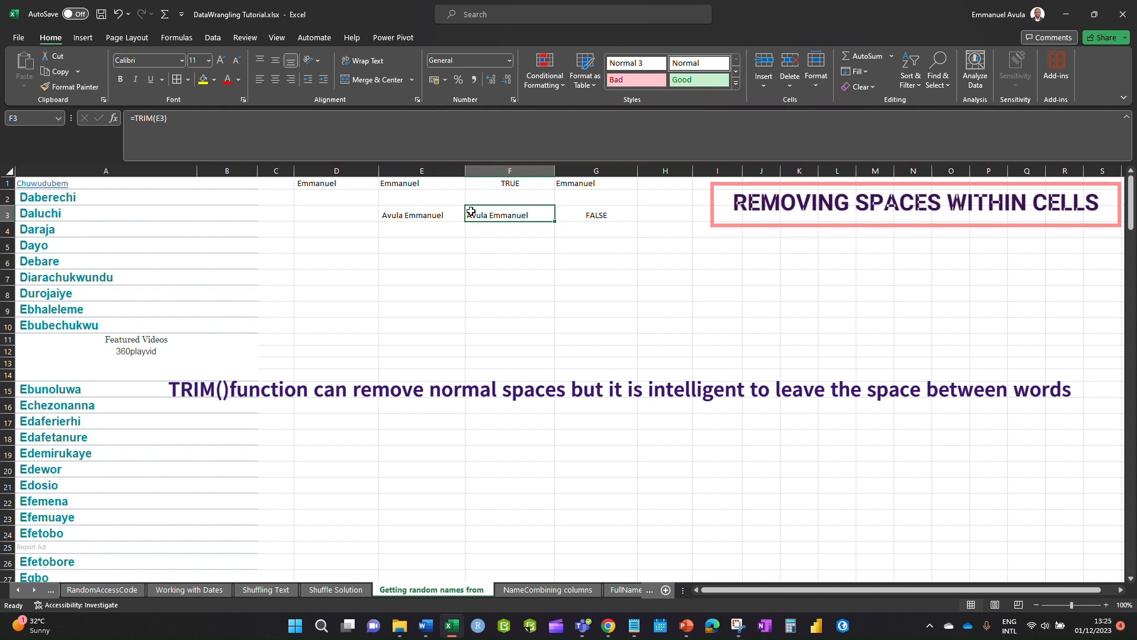
key("ctrl+c")
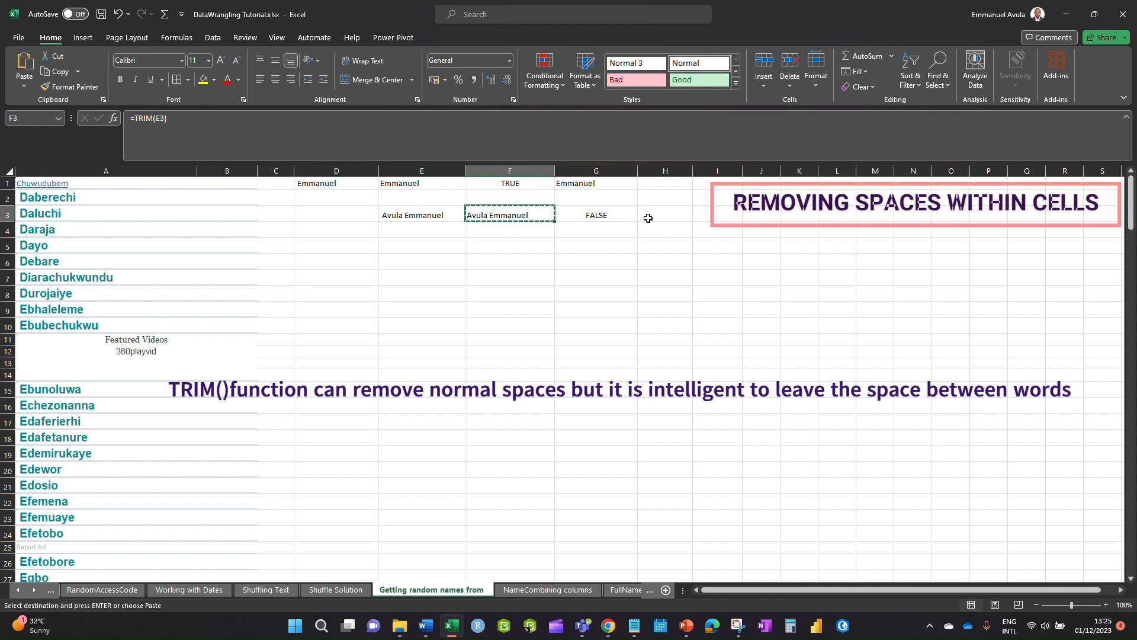
left_click(663, 216)
key("ctrl+v")
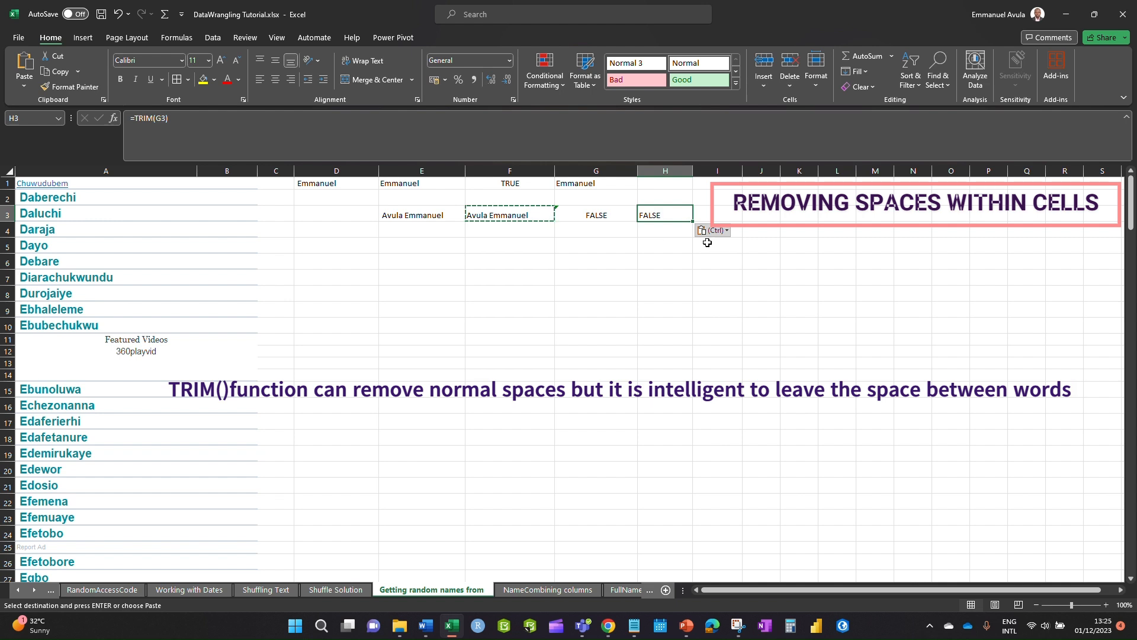
key("Escape")
- Paste F3's trimmed name into H3 as a plain value and autofit column H
left_click(518, 216)
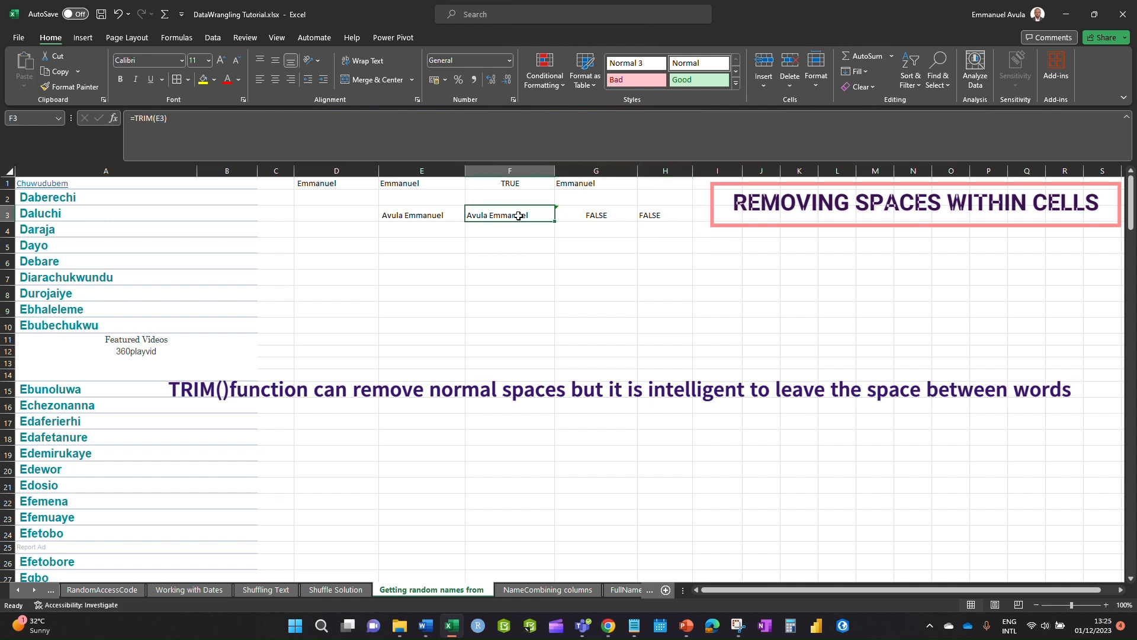
key("ctrl+c")
left_click(645, 216)
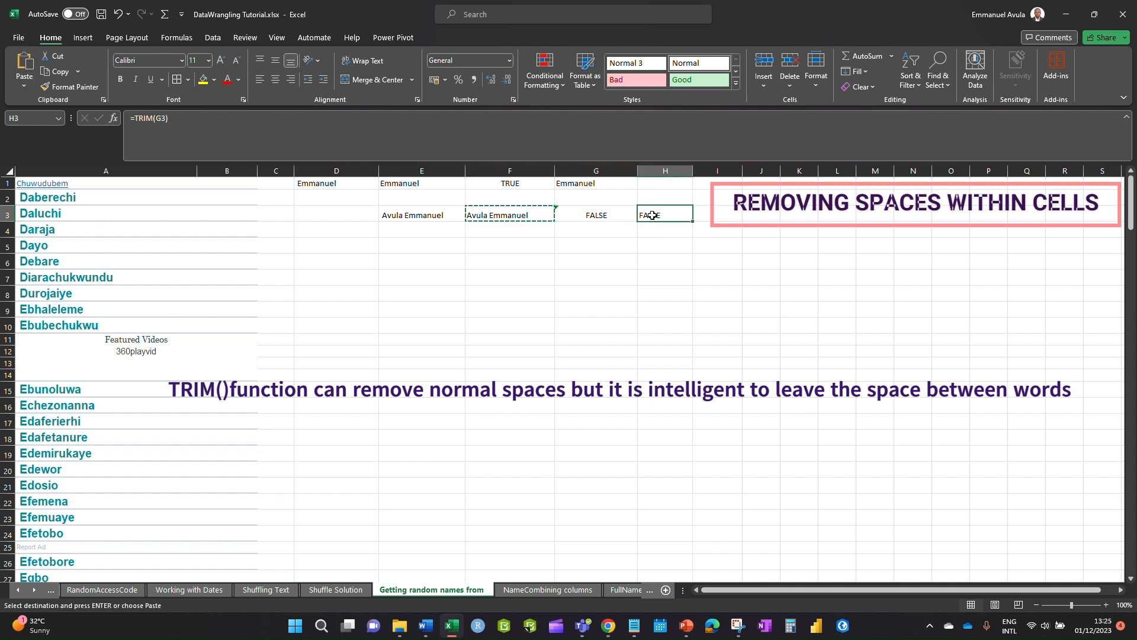
key("alt")
key("e")
key("s")
key("v")
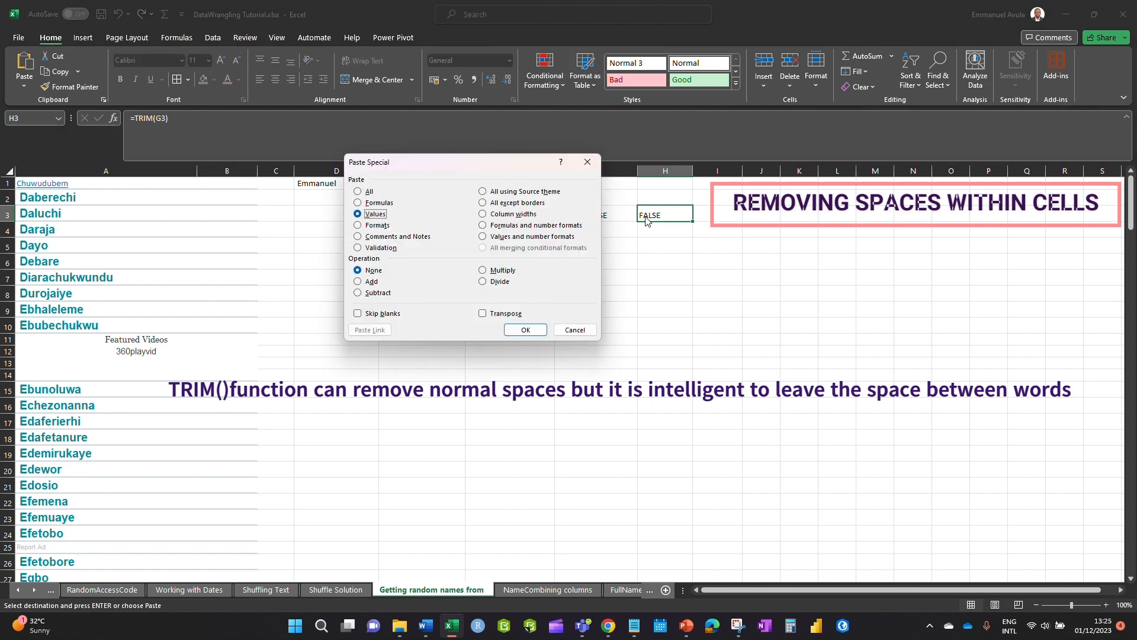
key("Return")
key("Down")
key("Down")
key("Down")
key("Down")
key("Down")
double_click(693, 171)
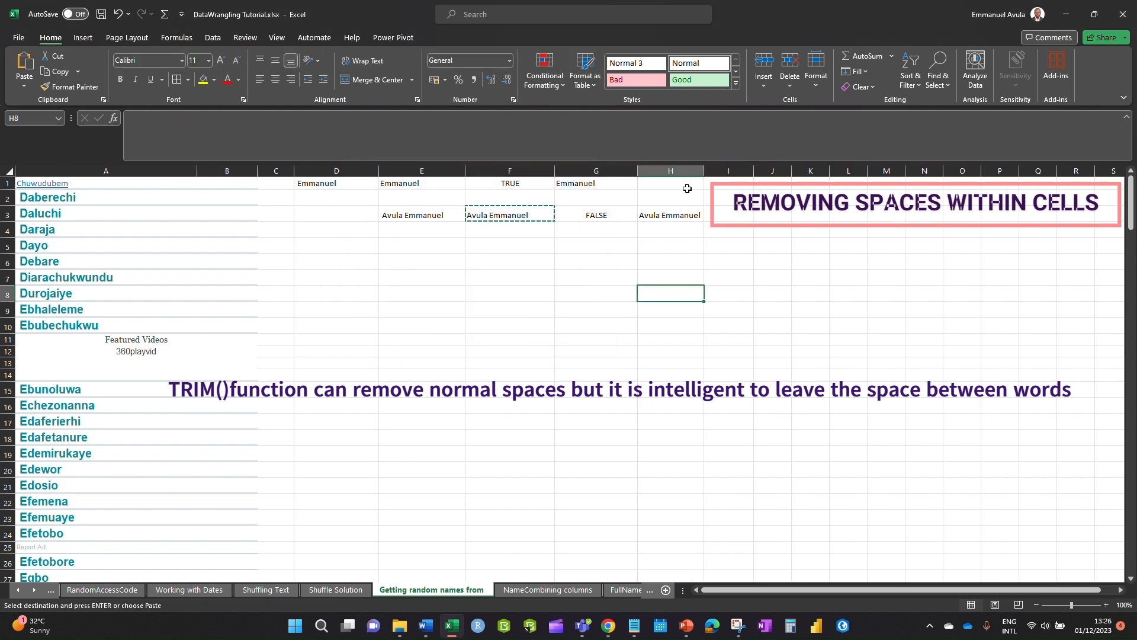
- Change G3's check to =H3=F3 so it returns TRUE
left_click(587, 215)
double_click(586, 214)
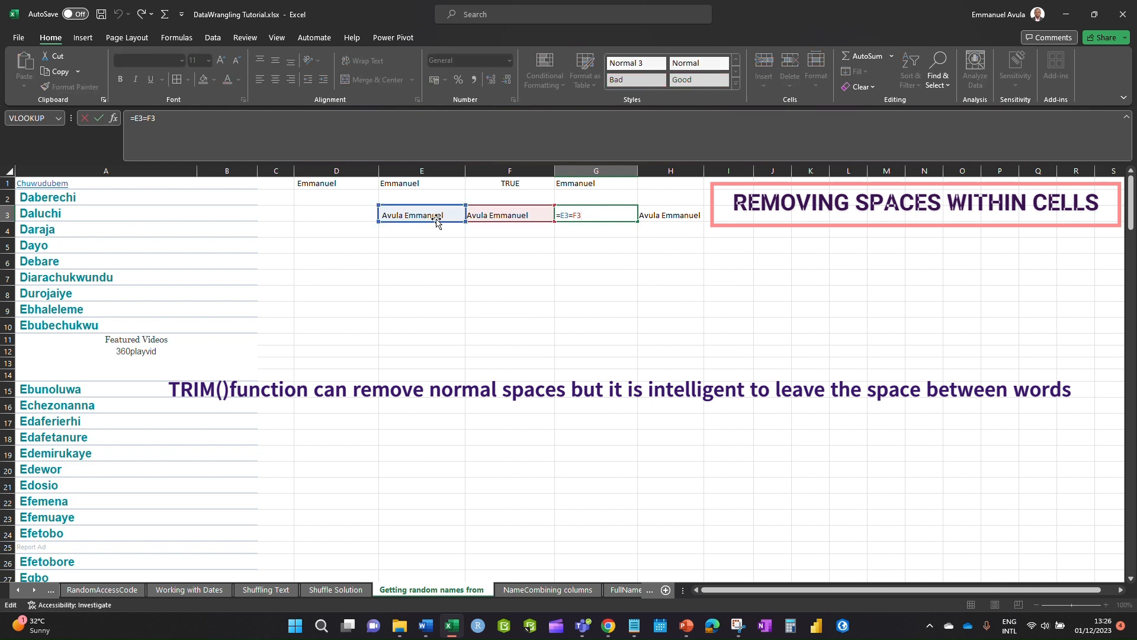
left_click_drag(437, 223, 690, 223)
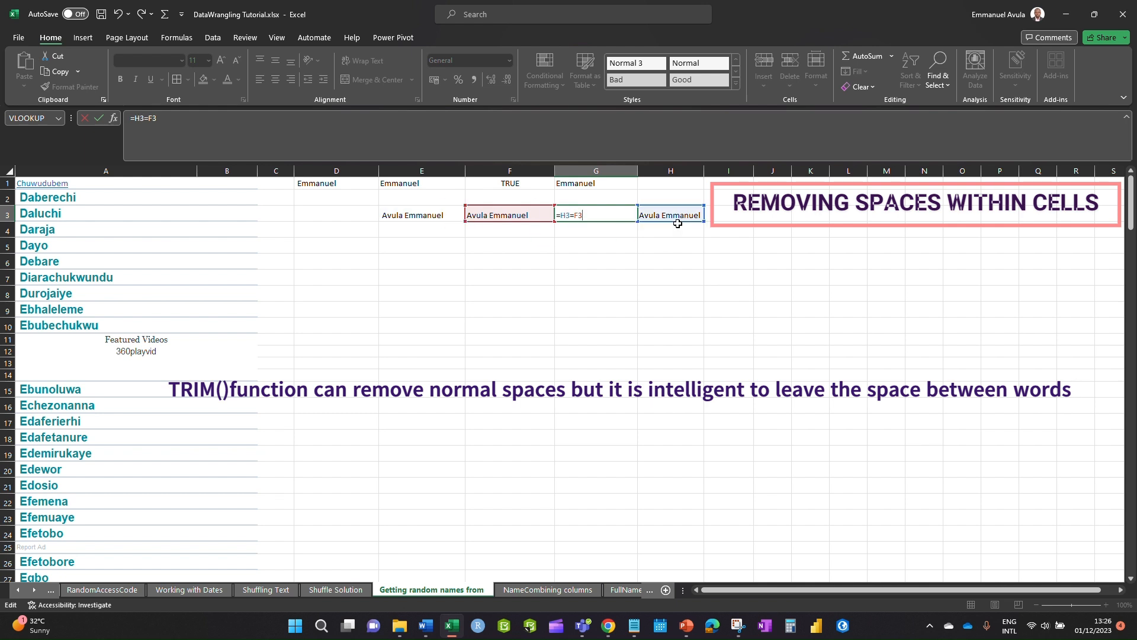
key("Return")
left_click(613, 213)
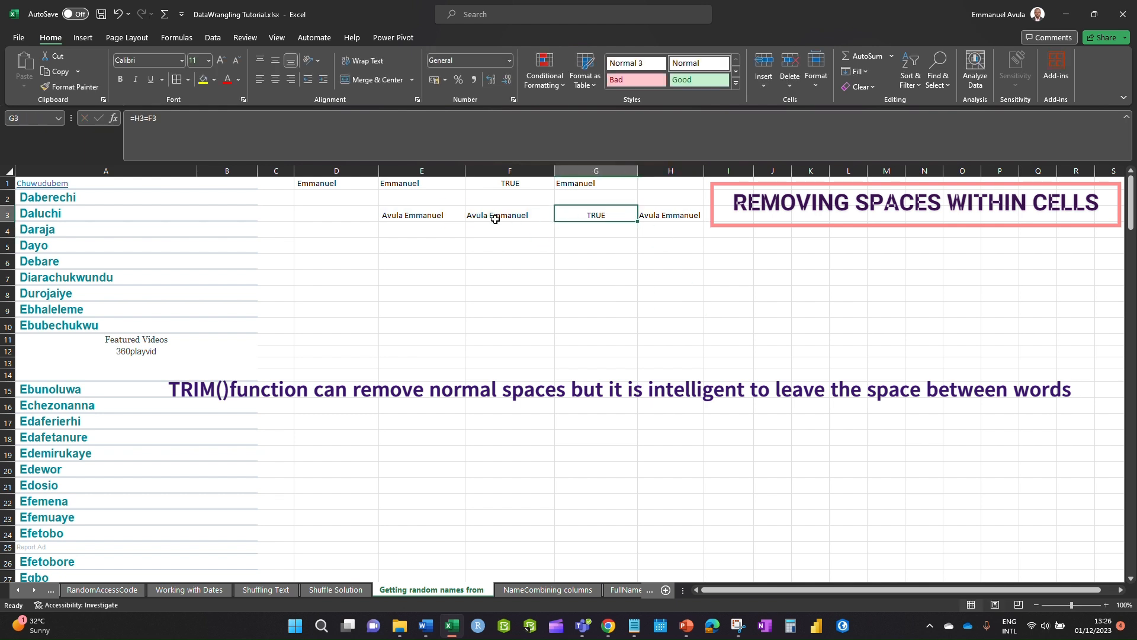
double_click(660, 223)
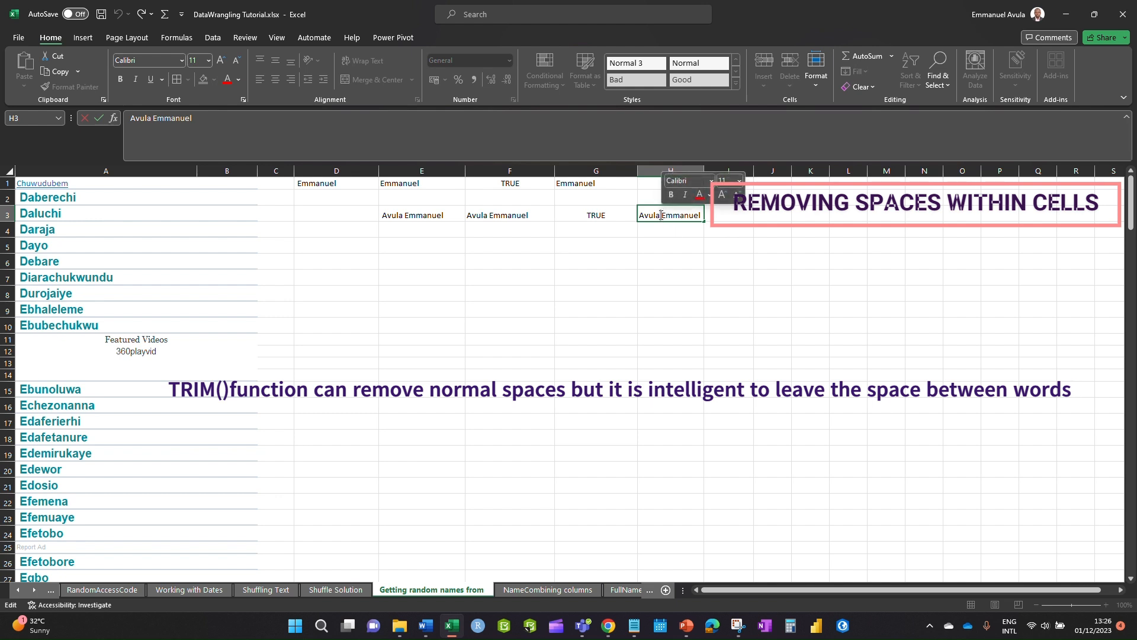
- Review the TRIM formula in F3 without changing it
left_click(491, 216)
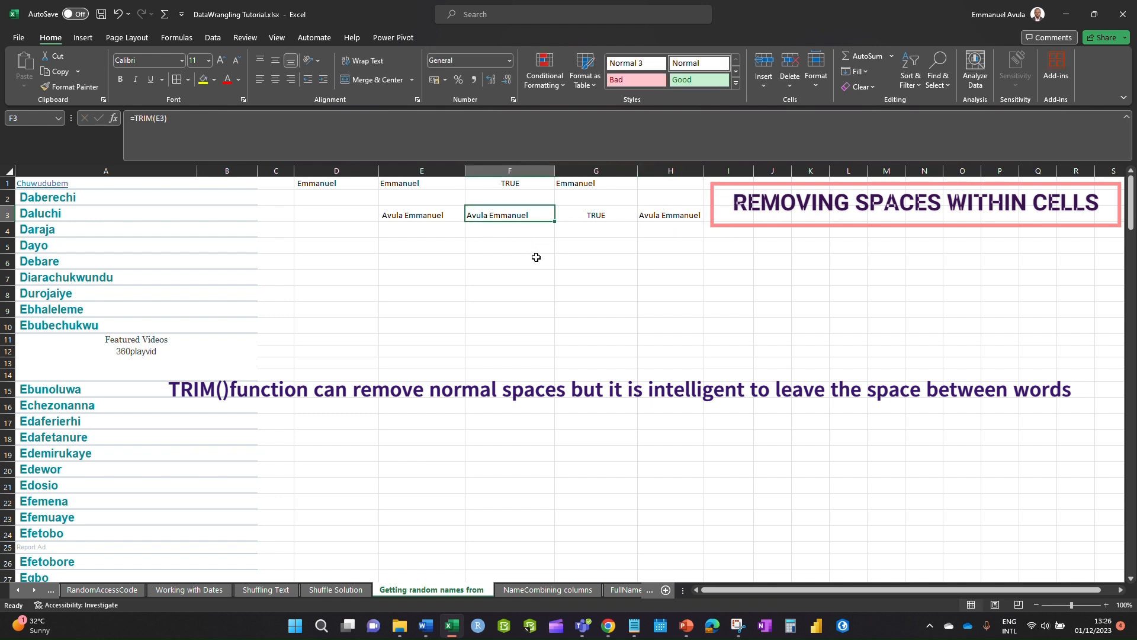
double_click(493, 216)
key("Escape")
double_click(521, 213)
key("Escape")
- Insert extra spaces between the two words in E3 and confirm F3 keeps one space
left_click(406, 215)
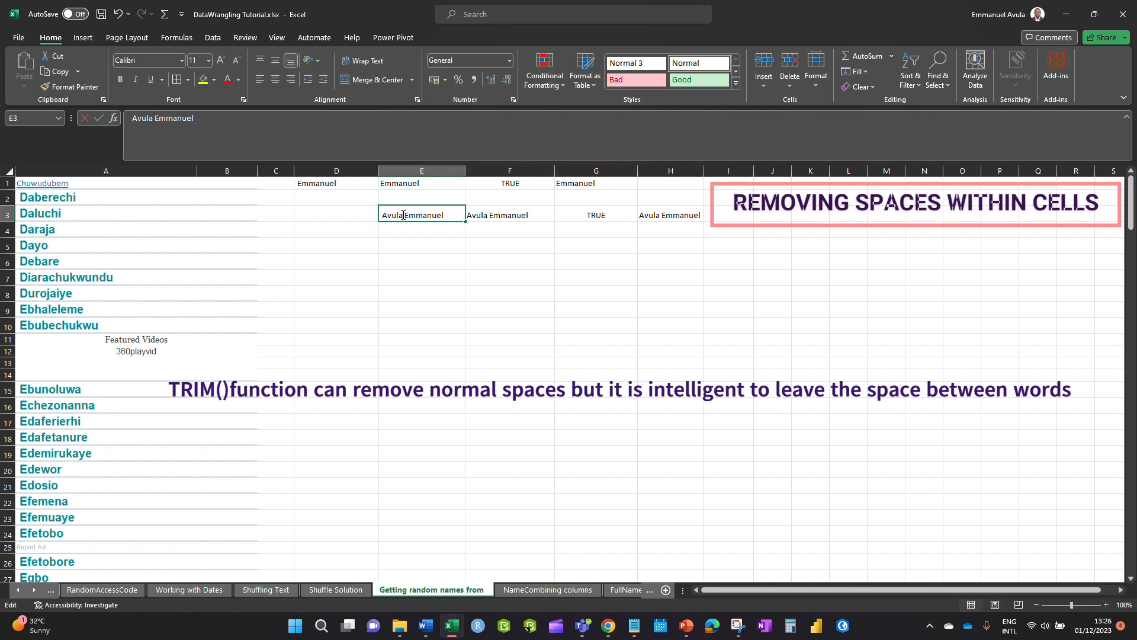
double_click(406, 216)
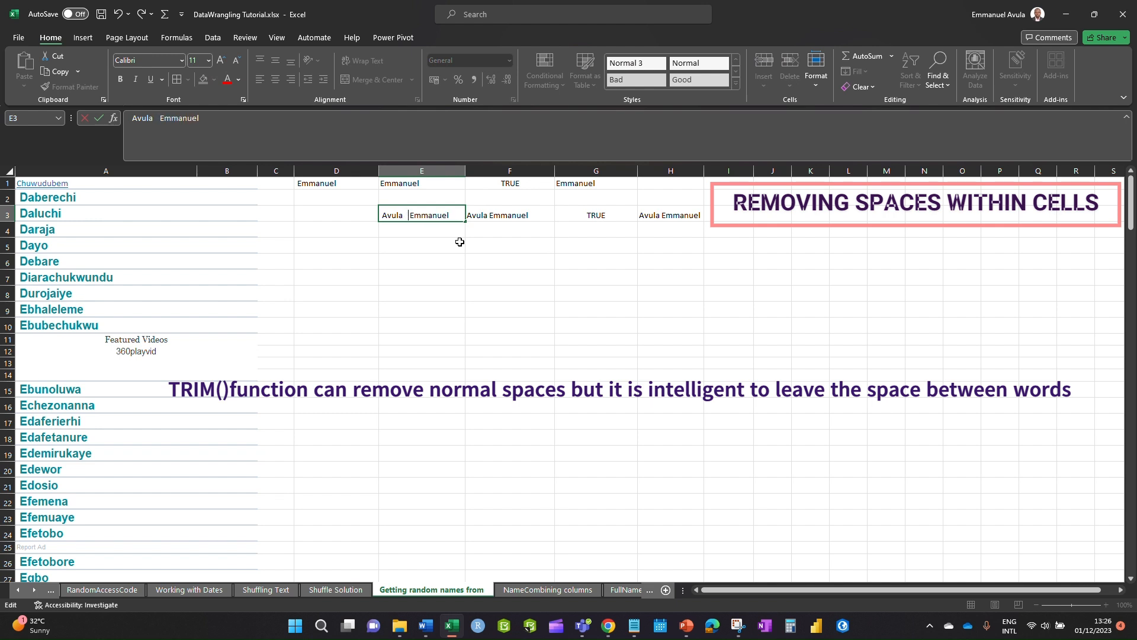
left_click(524, 258)
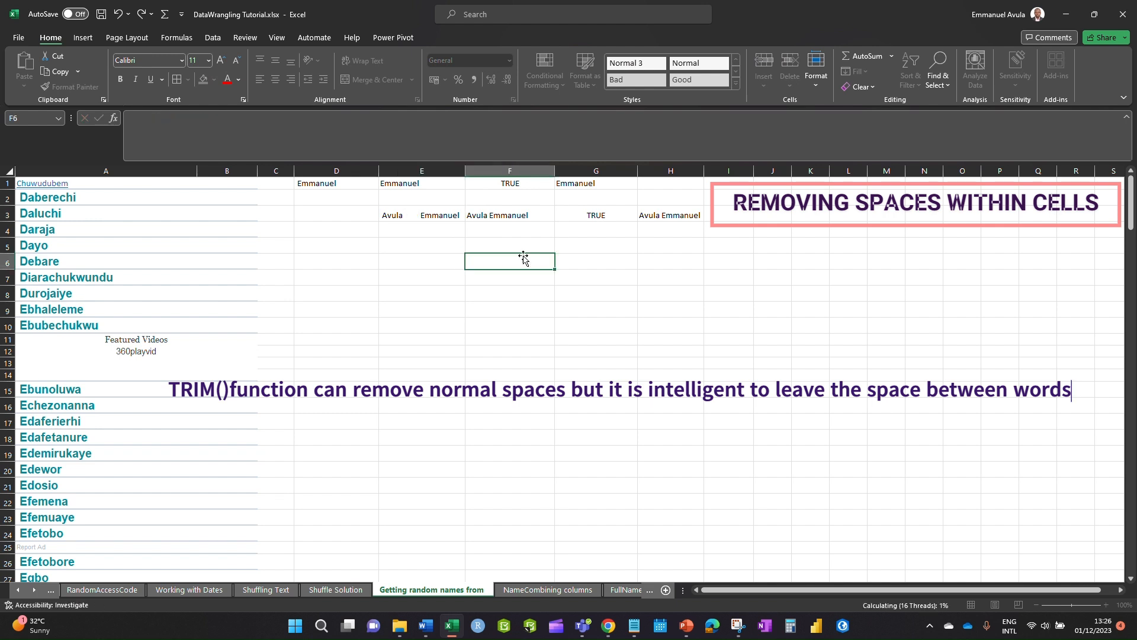
double_click(503, 216)
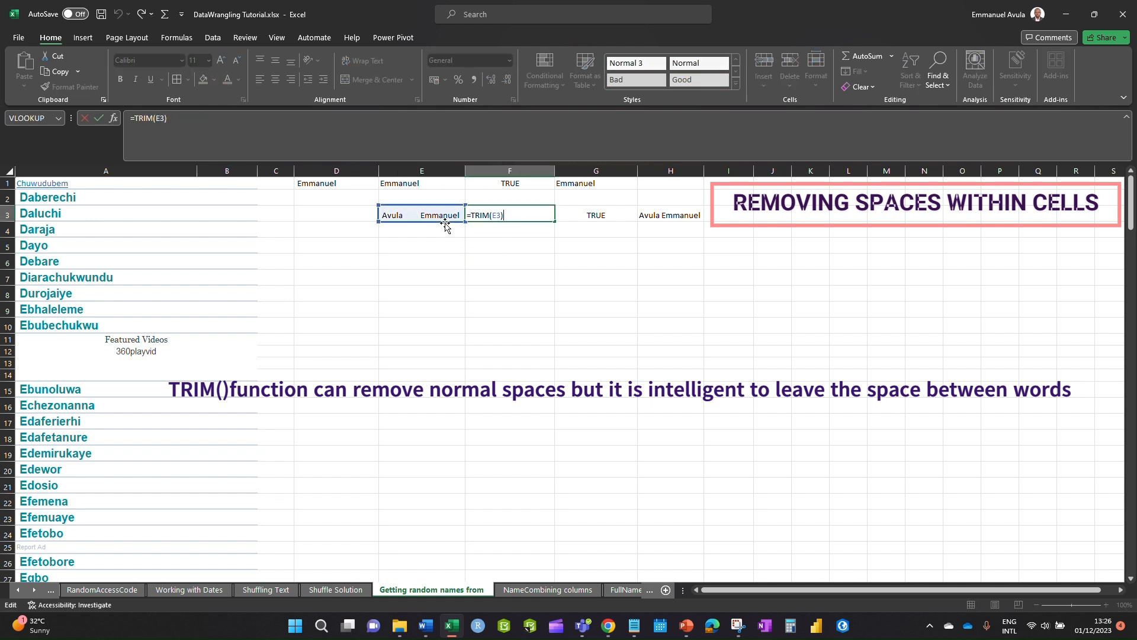
left_click(471, 227)
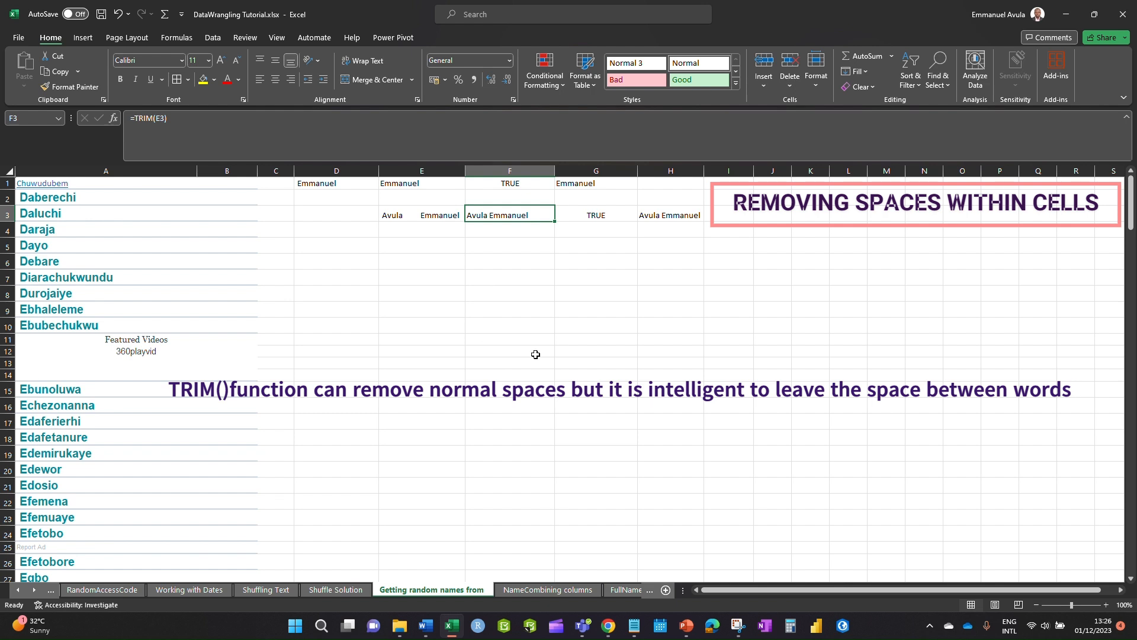
left_click(508, 262)
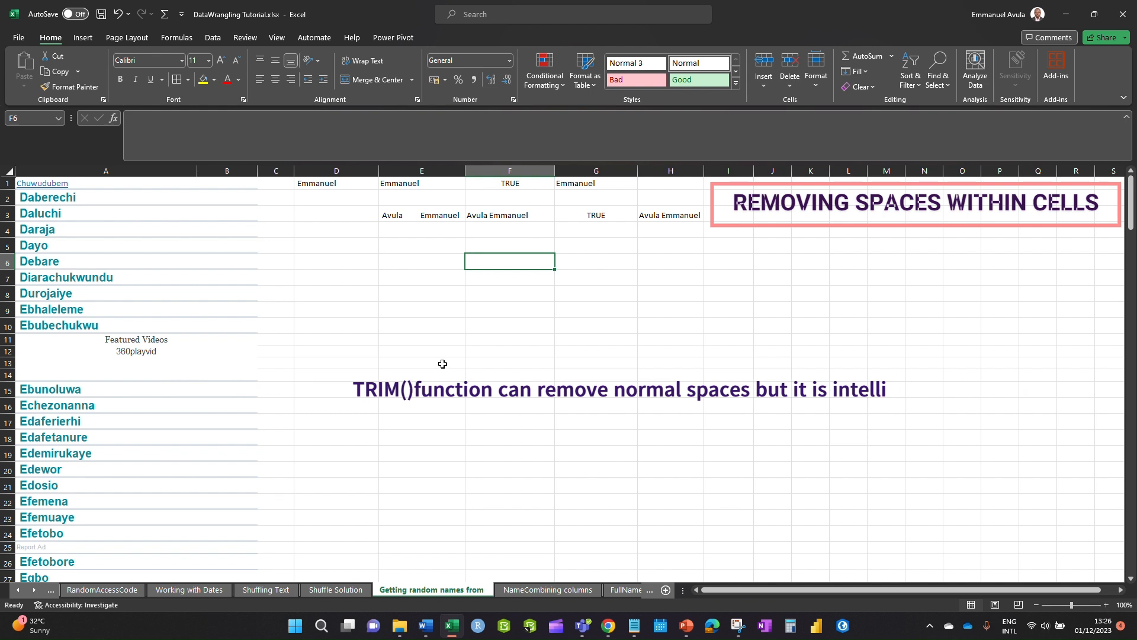
- Clear the demo values from D1:H4
left_click_drag(329, 172, 670, 228)
right_click(559, 243)
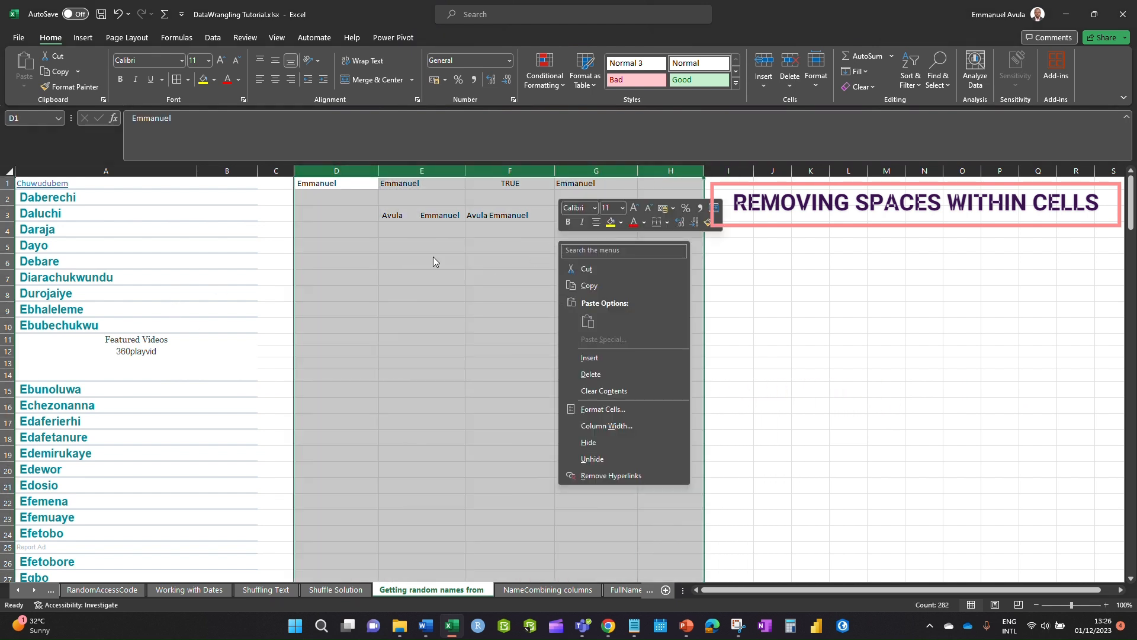
key("Escape")
left_click_drag(315, 183, 668, 230)
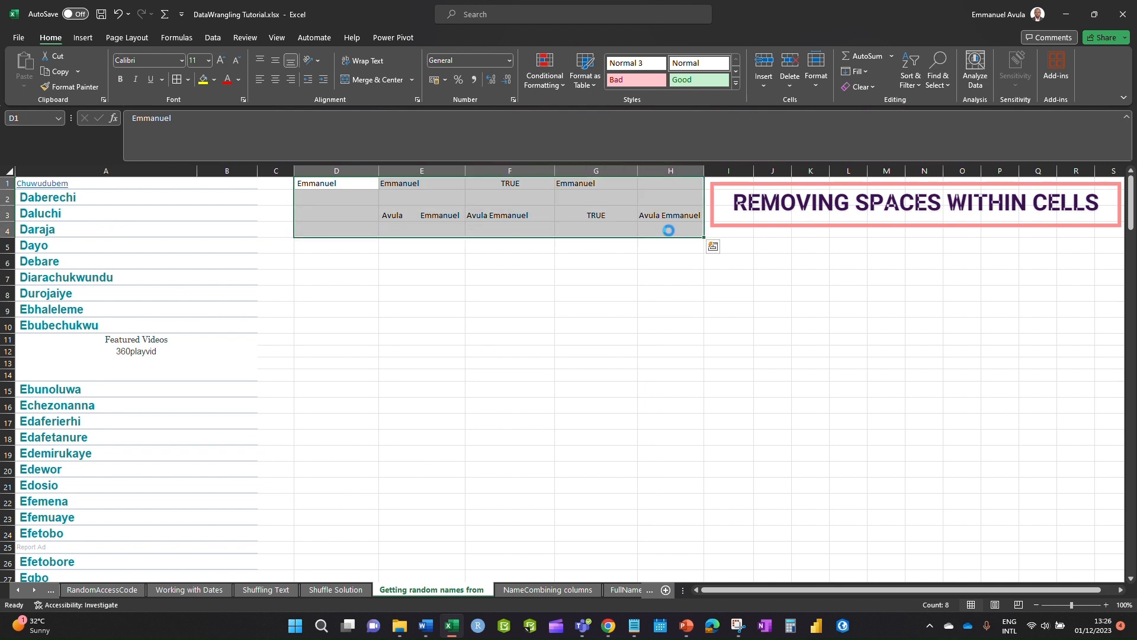
key("Delete")
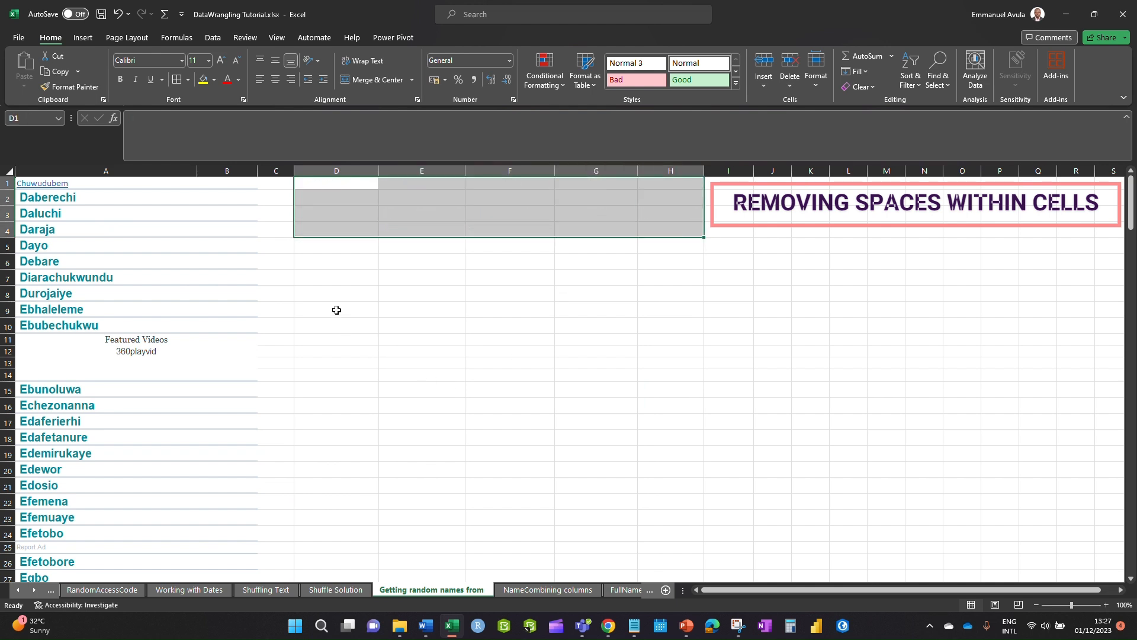
left_click(334, 186)
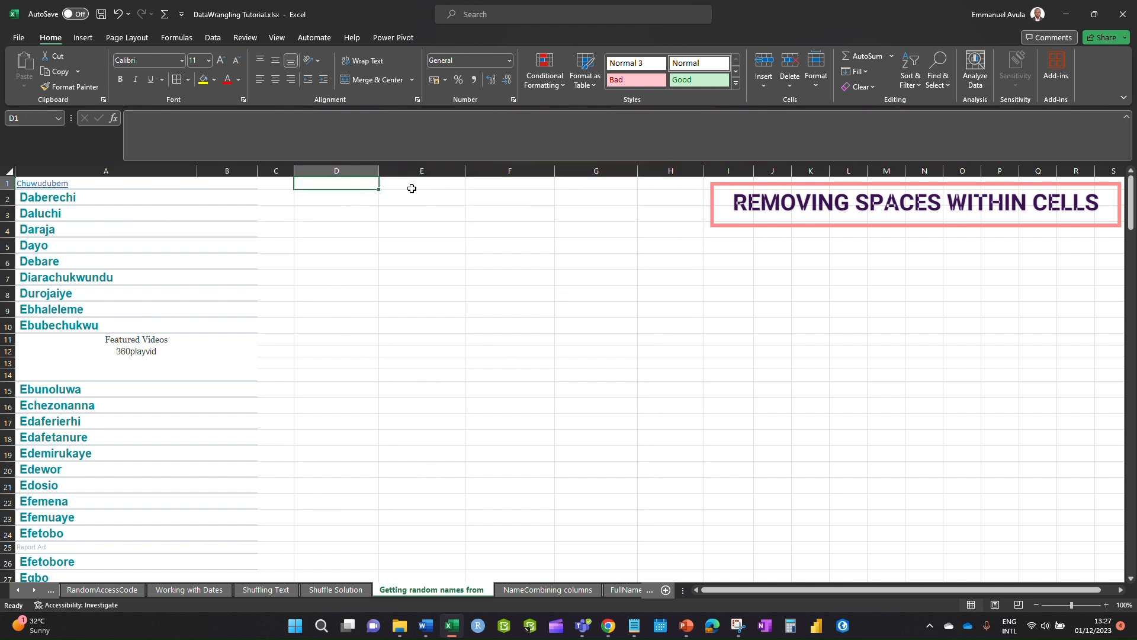
- Enter =TRIM(A1) in D1 and fill it down column D to row 164
type("=")
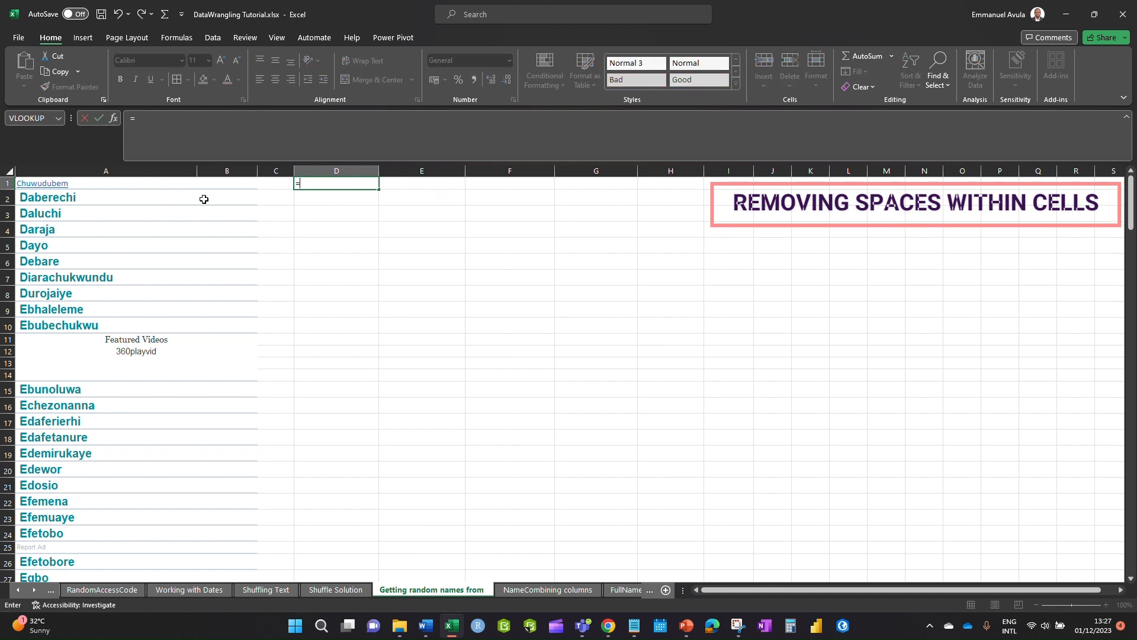
type("tri")
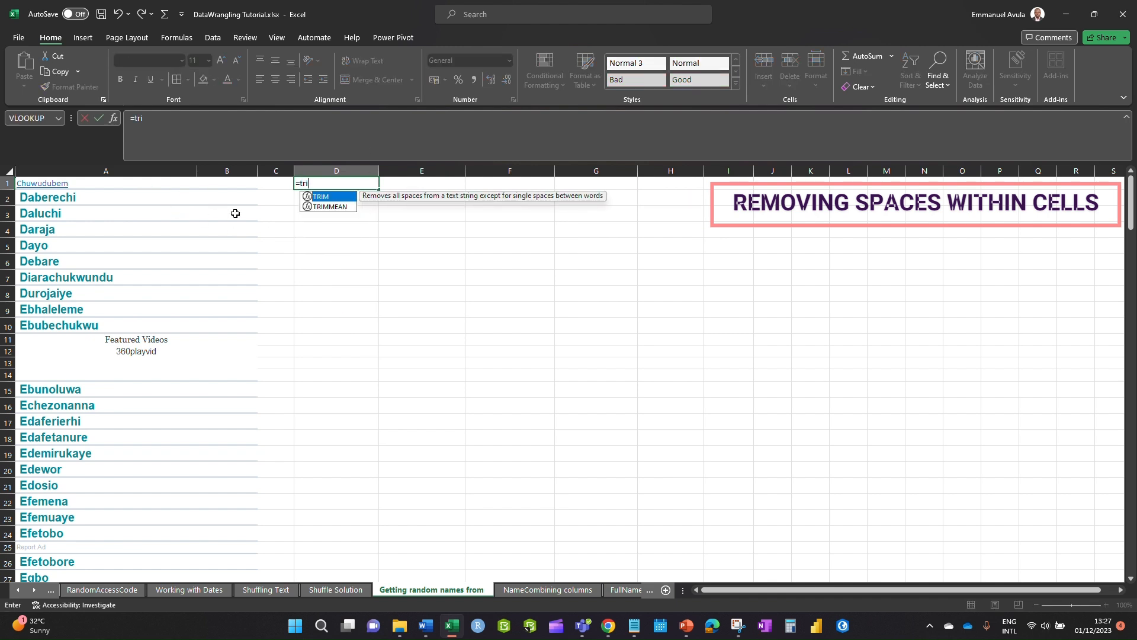
double_click(336, 197)
left_click(147, 180)
key("Return")
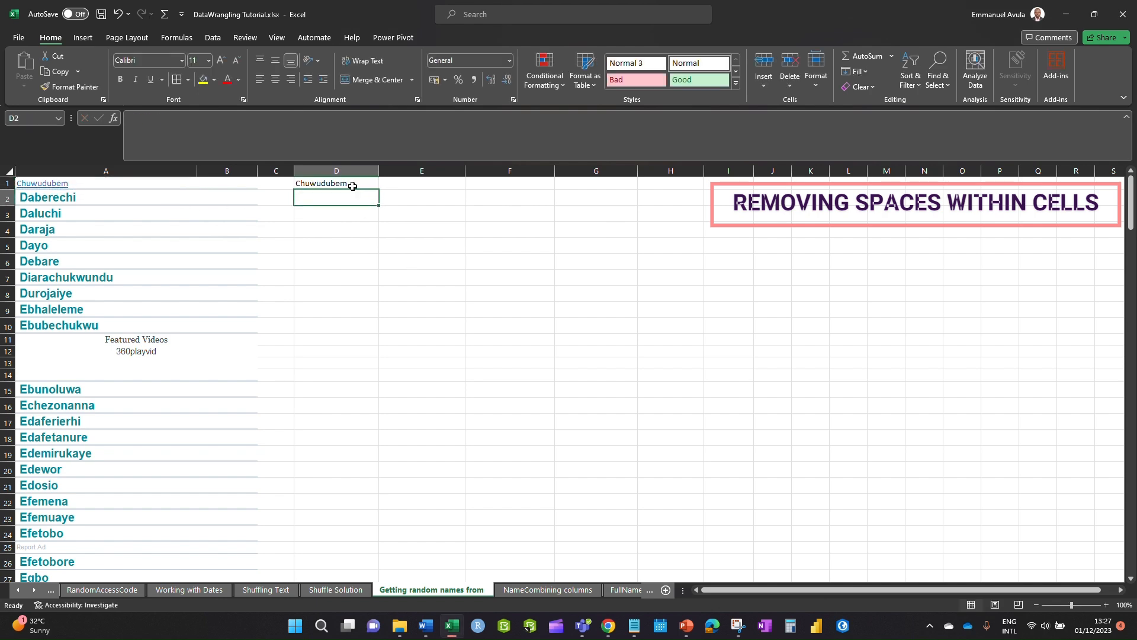
left_click(355, 184)
left_click_drag(381, 192, 373, 285)
scroll(418, 234, "up", 20)
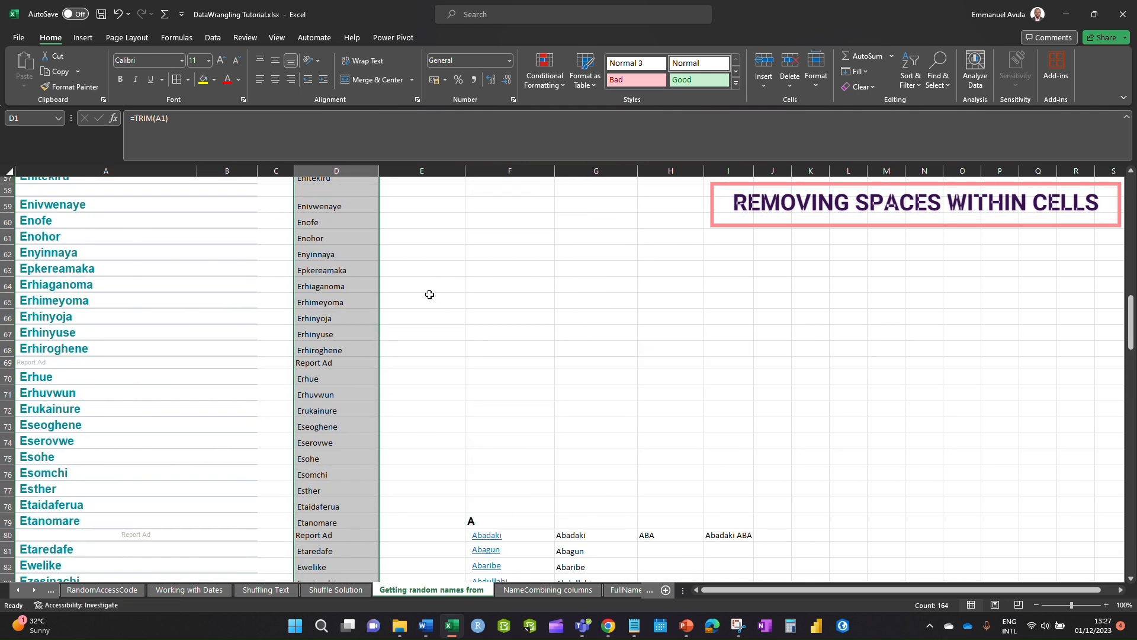
scroll(368, 257, "up", 11)
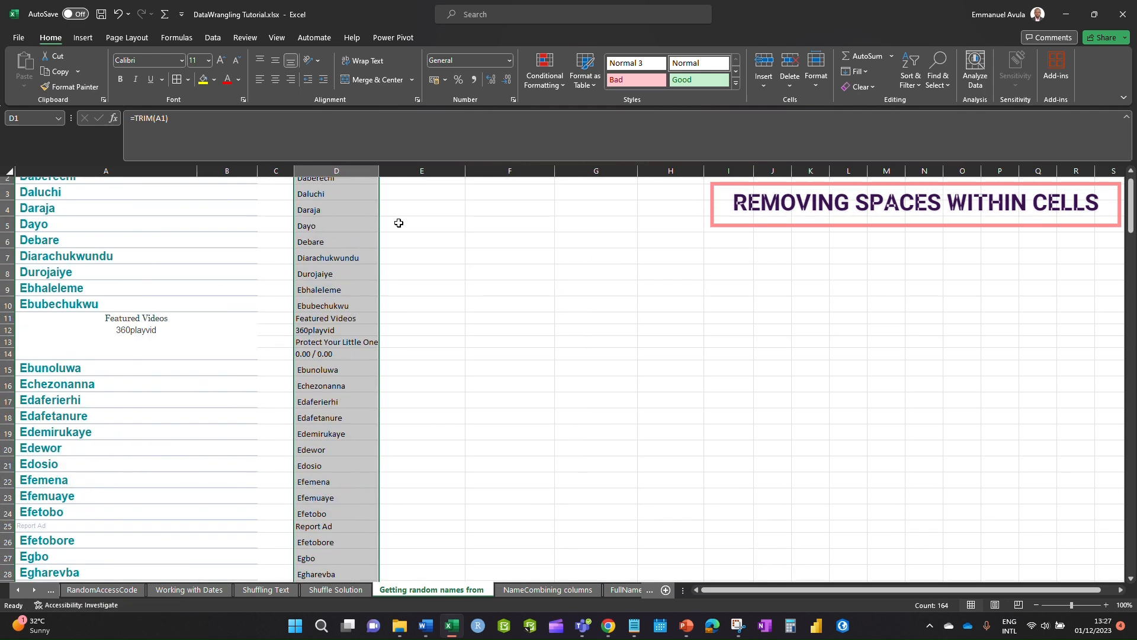
left_click(319, 203)
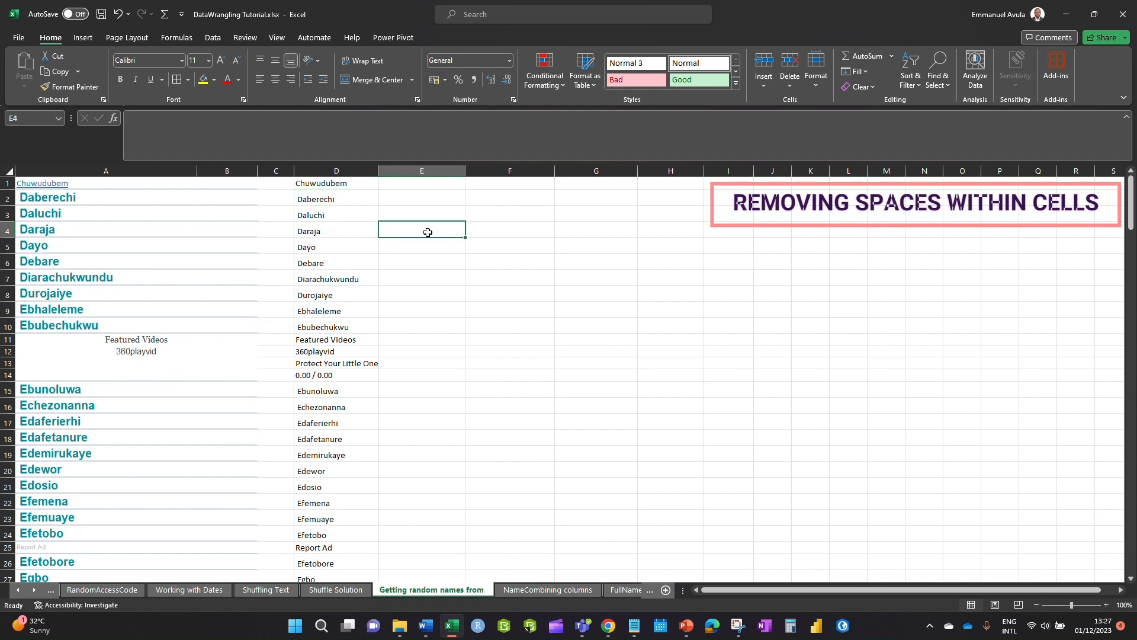
- Copy column D and paste it back over itself as values only
left_click(323, 171)
key("ctrl+c")
key("alt+h")
key("v")
key("s")
key("v")
key("Return")
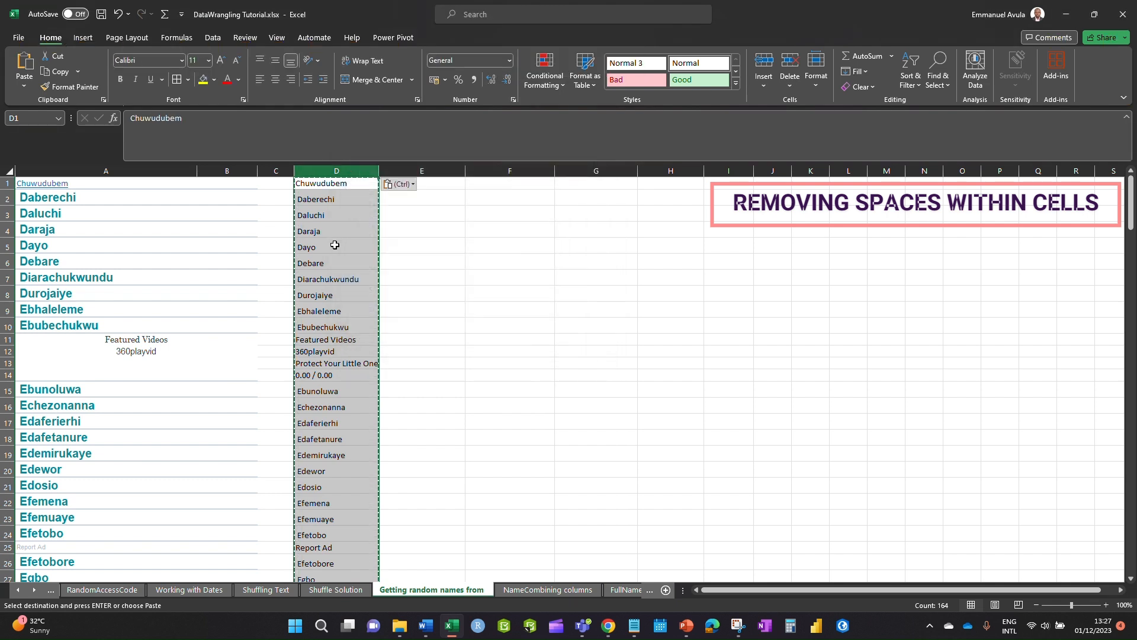
left_click(383, 233)
key("Escape")
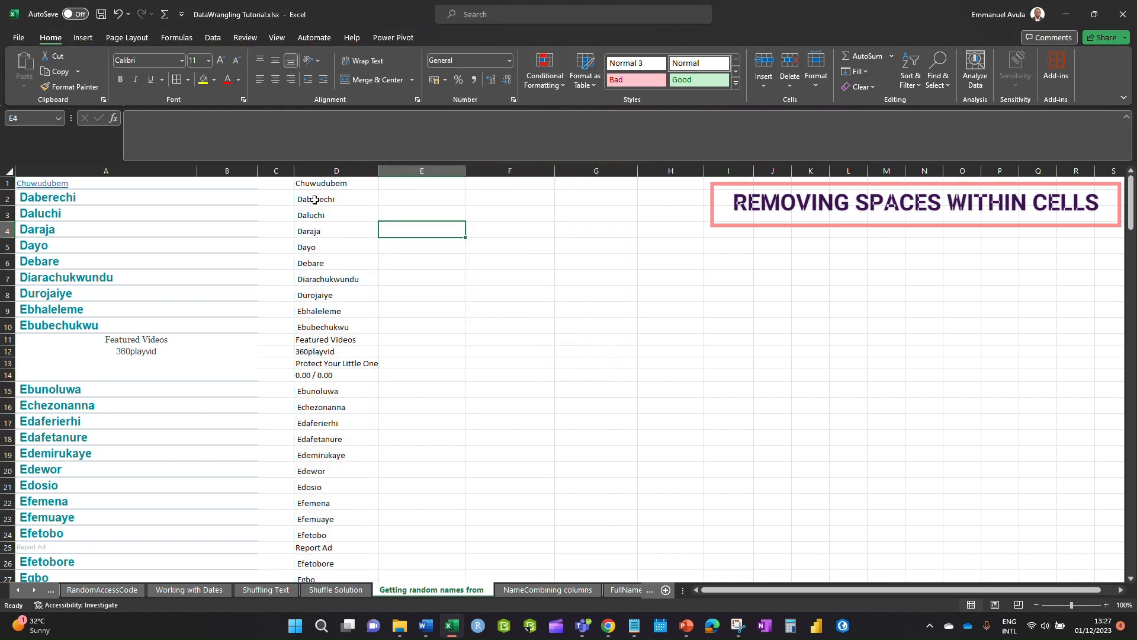
- Check that D2 and D3 now hold plain trimmed text, not formulas
left_click(301, 187)
double_click(301, 198)
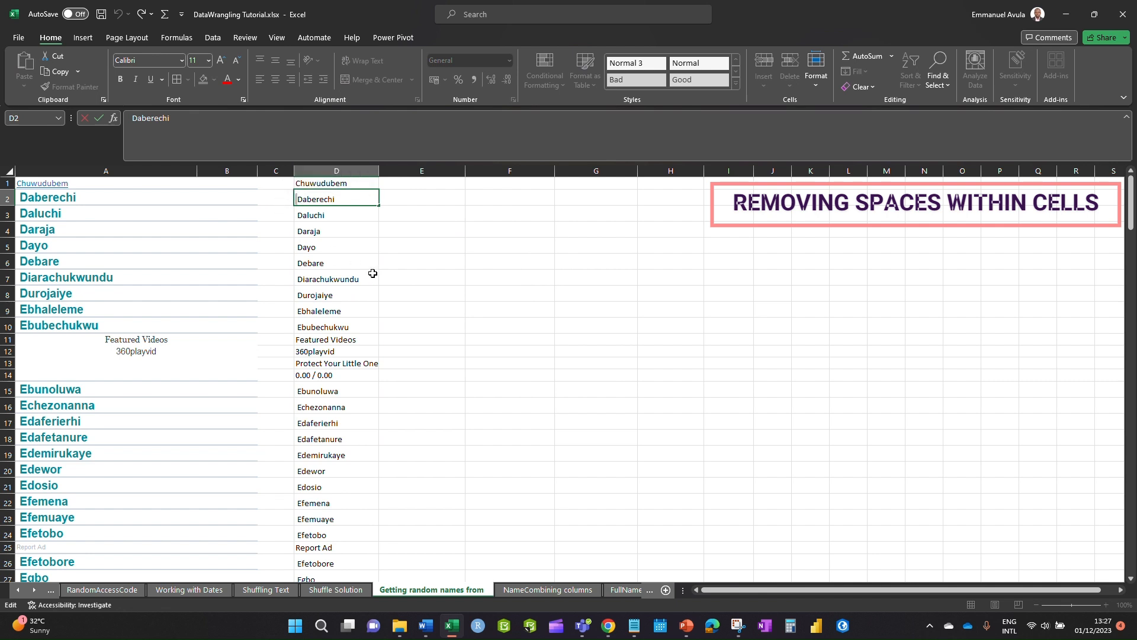
left_click(297, 215)
double_click(297, 214)
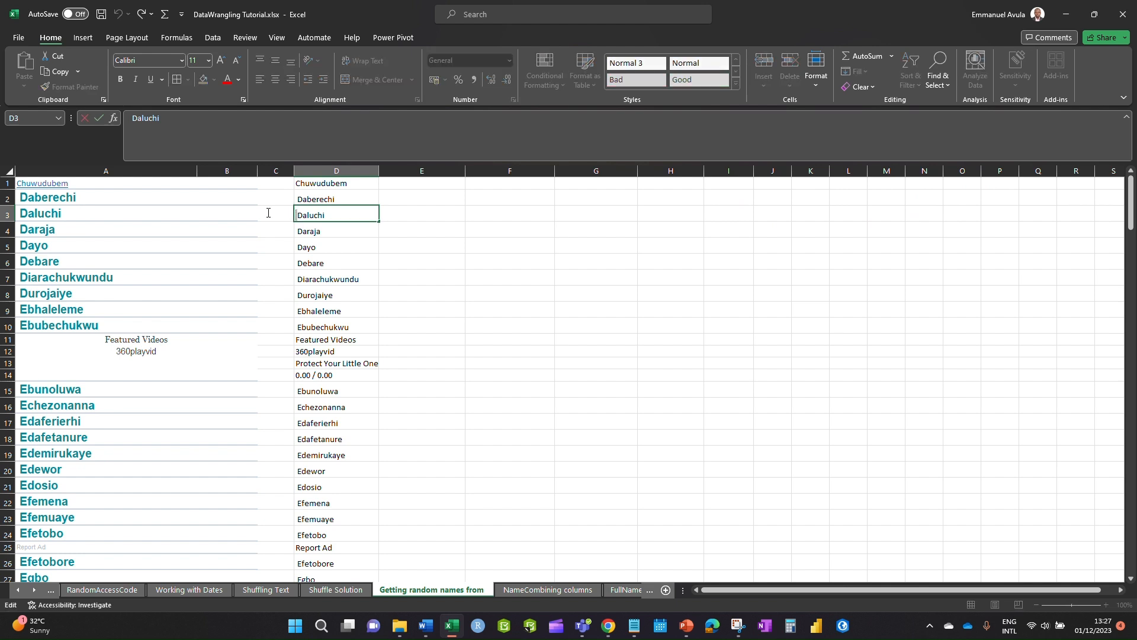
left_click(473, 329)
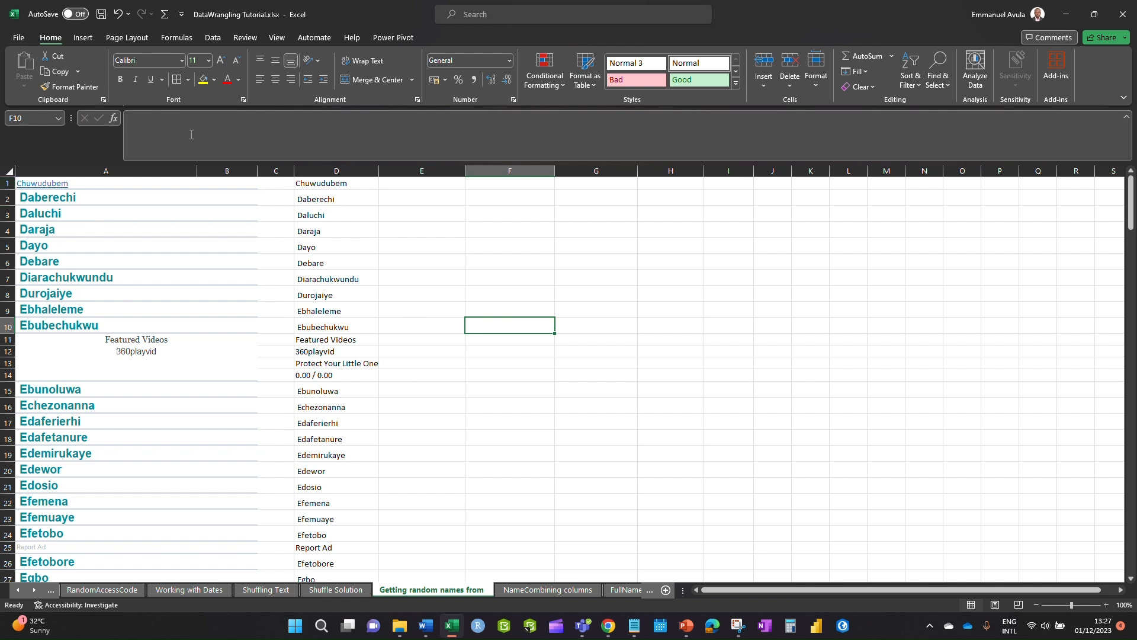
scroll(441, 378, "down", 9)
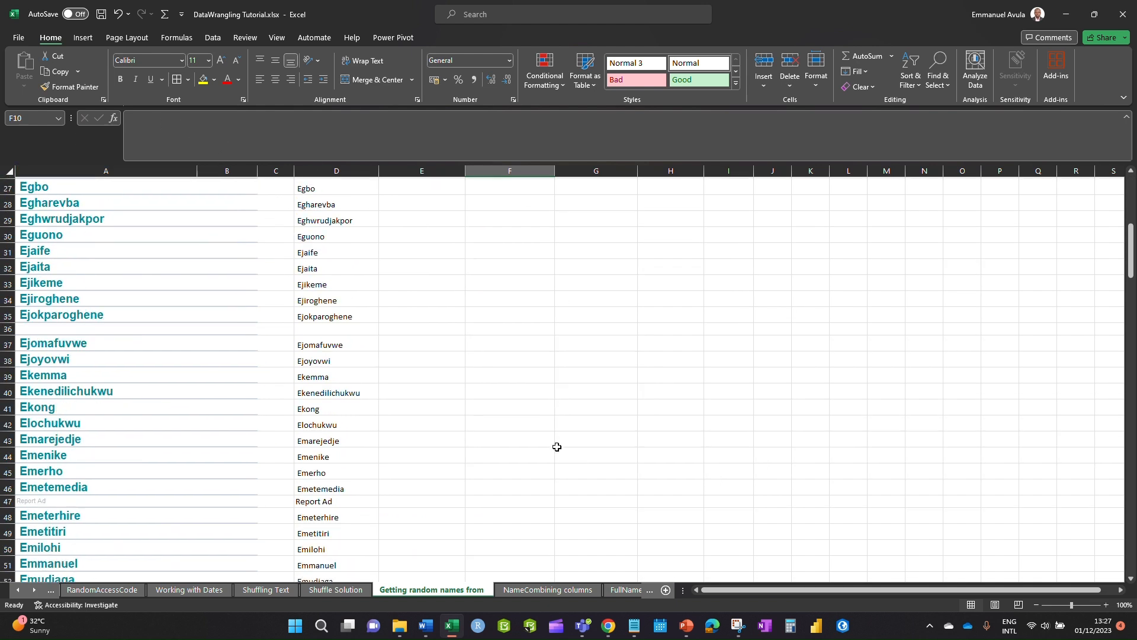
- On the NameCombining columns sheet, rename header A1 to Surname_Unclean
left_click(544, 591)
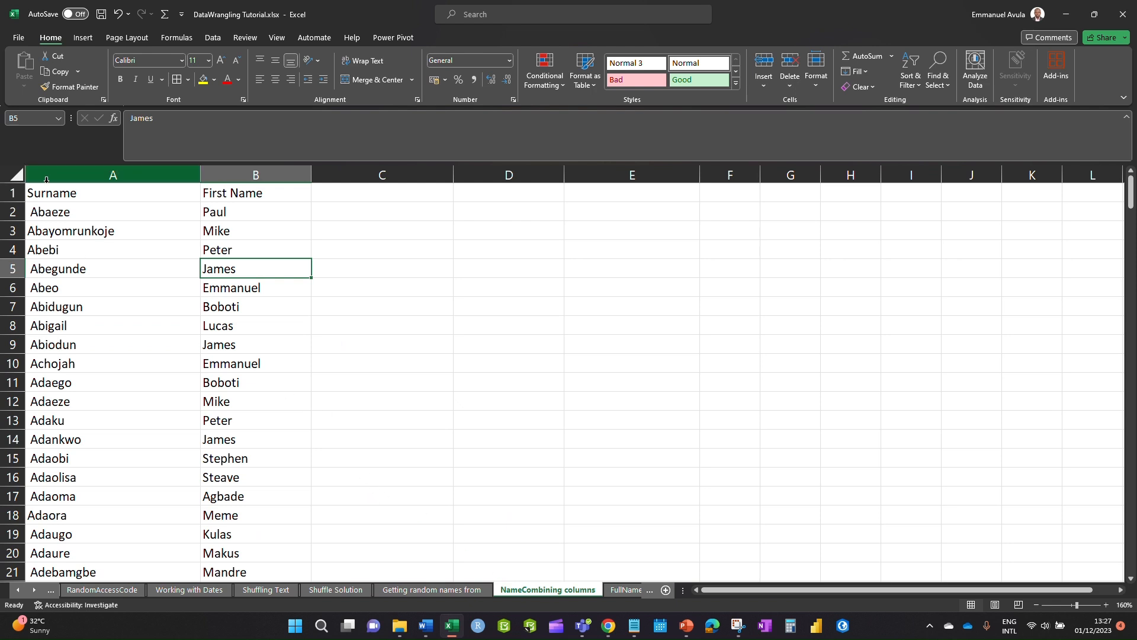
left_click(94, 196)
left_click(273, 195)
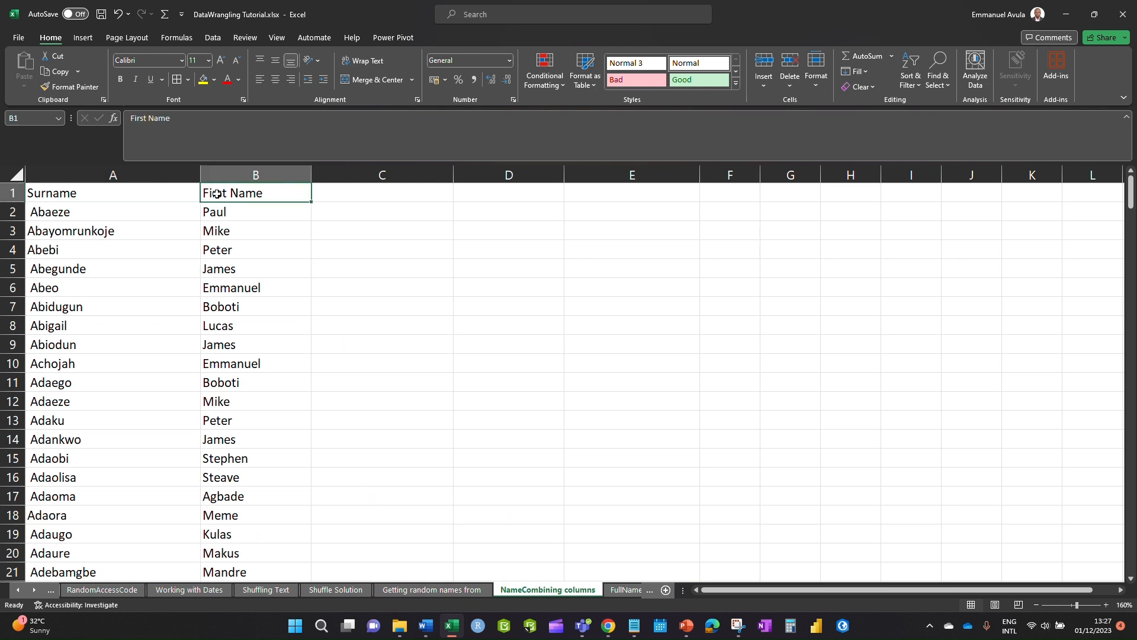
double_click(116, 194)
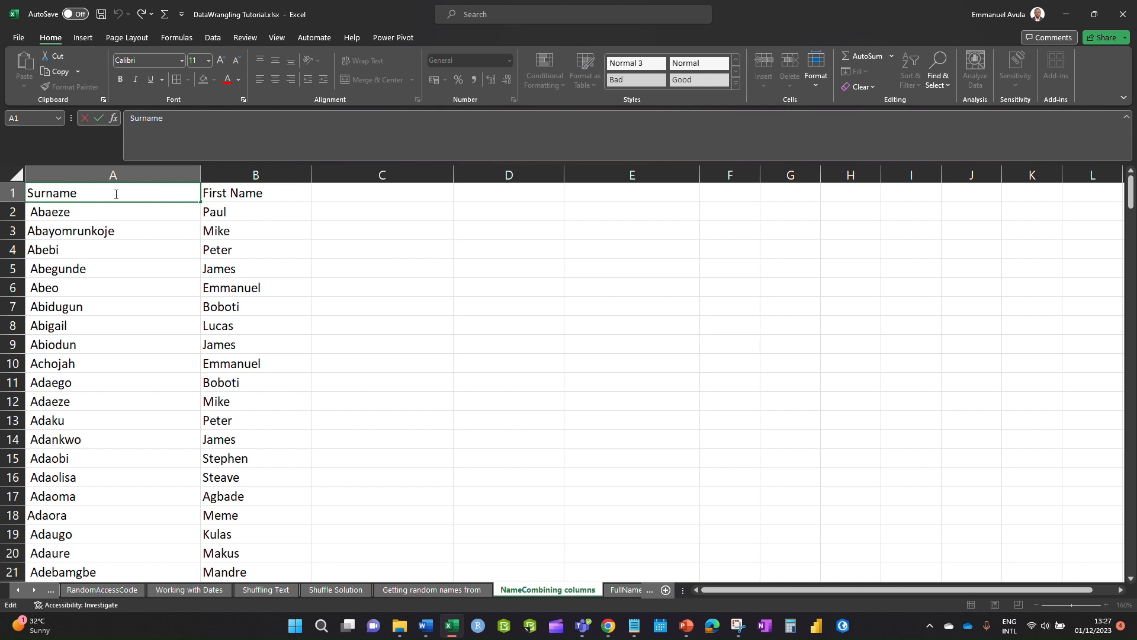
type("_Unclea")
left_click(317, 250)
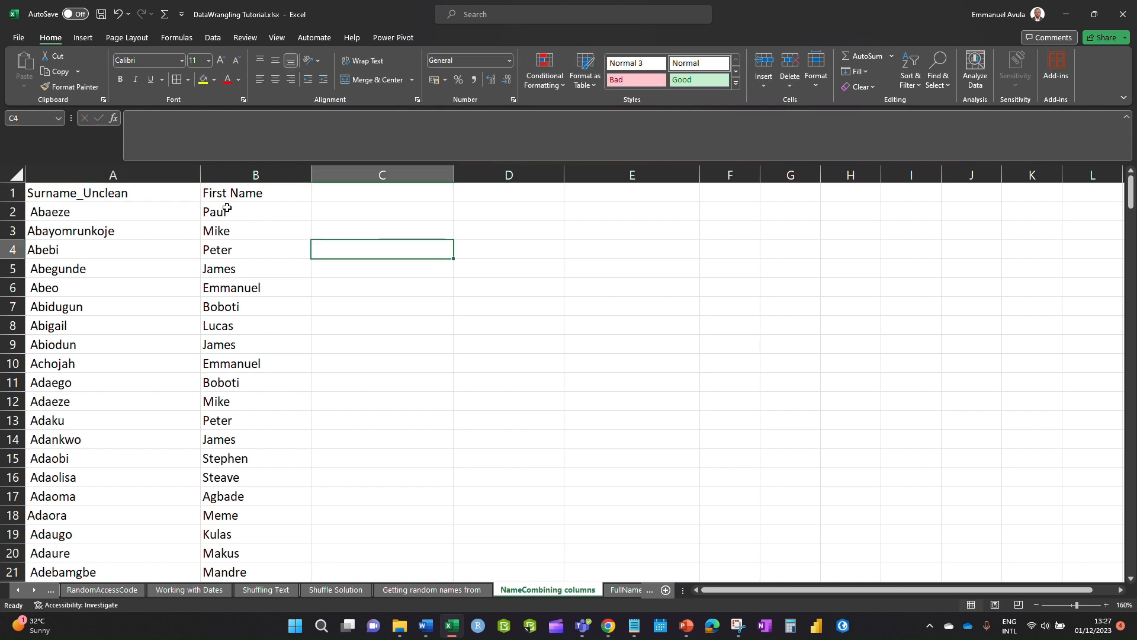
- Rename header B1 to First Name_Unclean and autofit column B to fit it
left_click(299, 202)
double_click(293, 196)
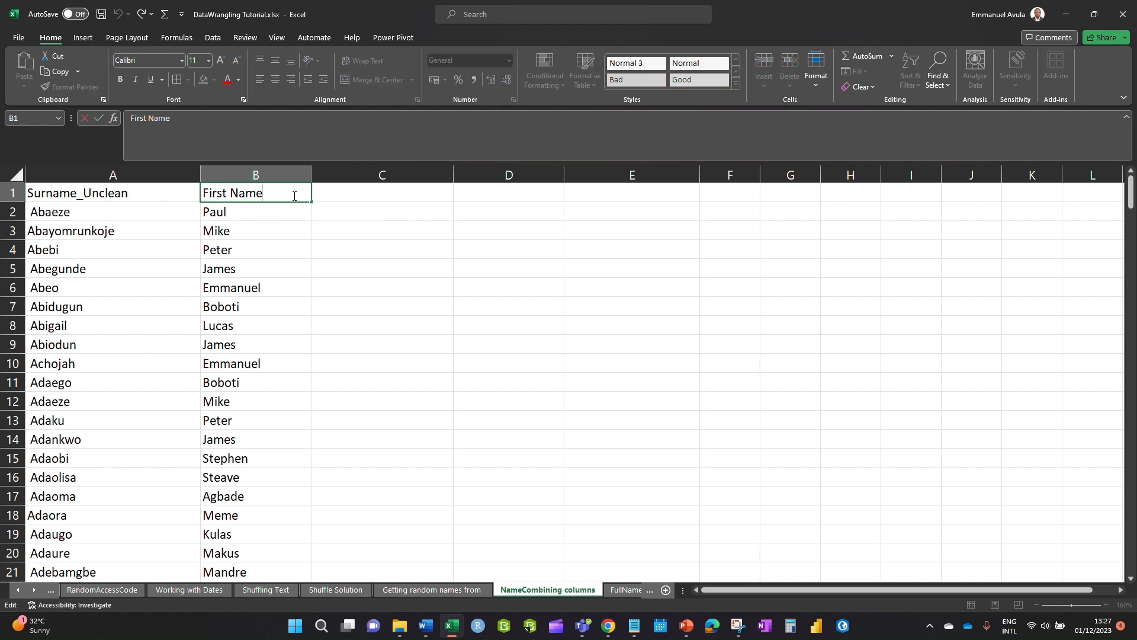
type("_Unclean")
left_click(368, 309)
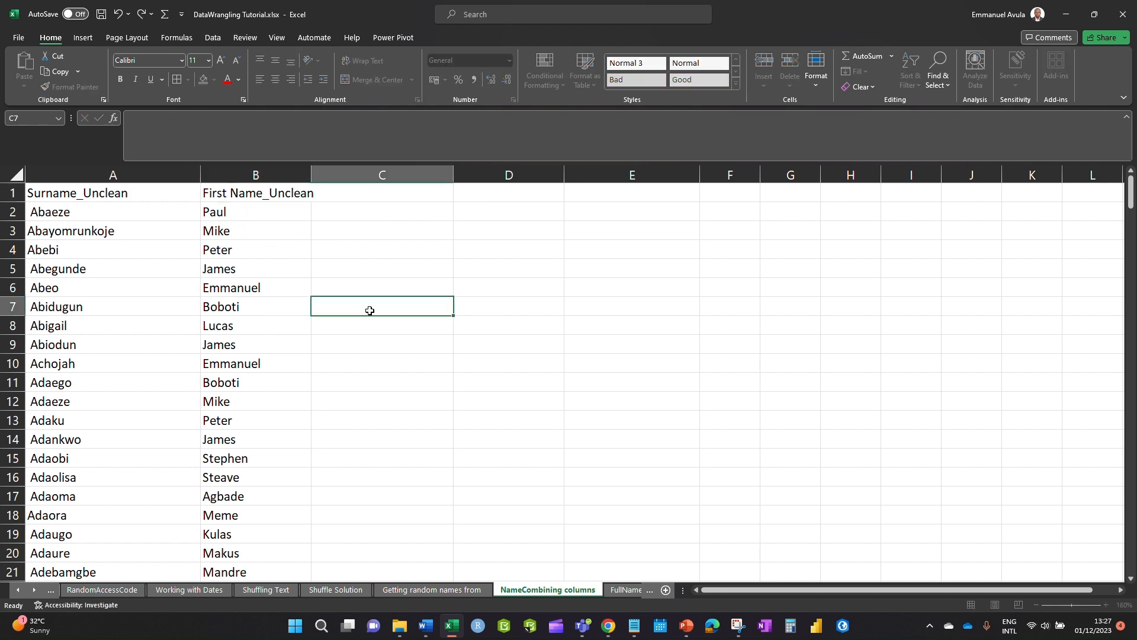
double_click(311, 175)
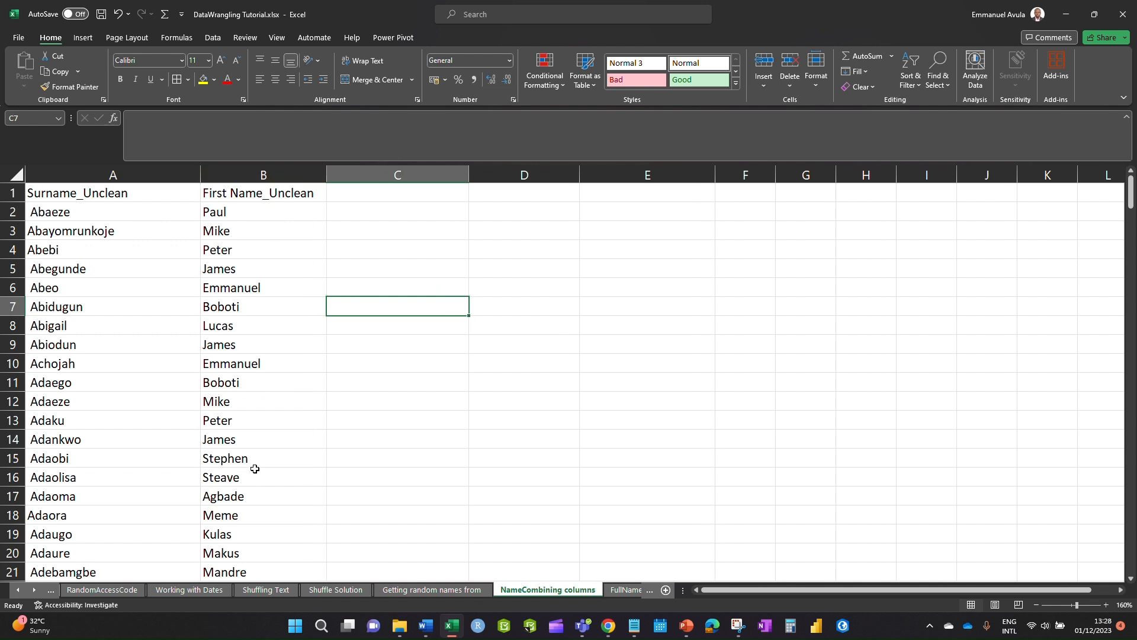
double_click(58, 212)
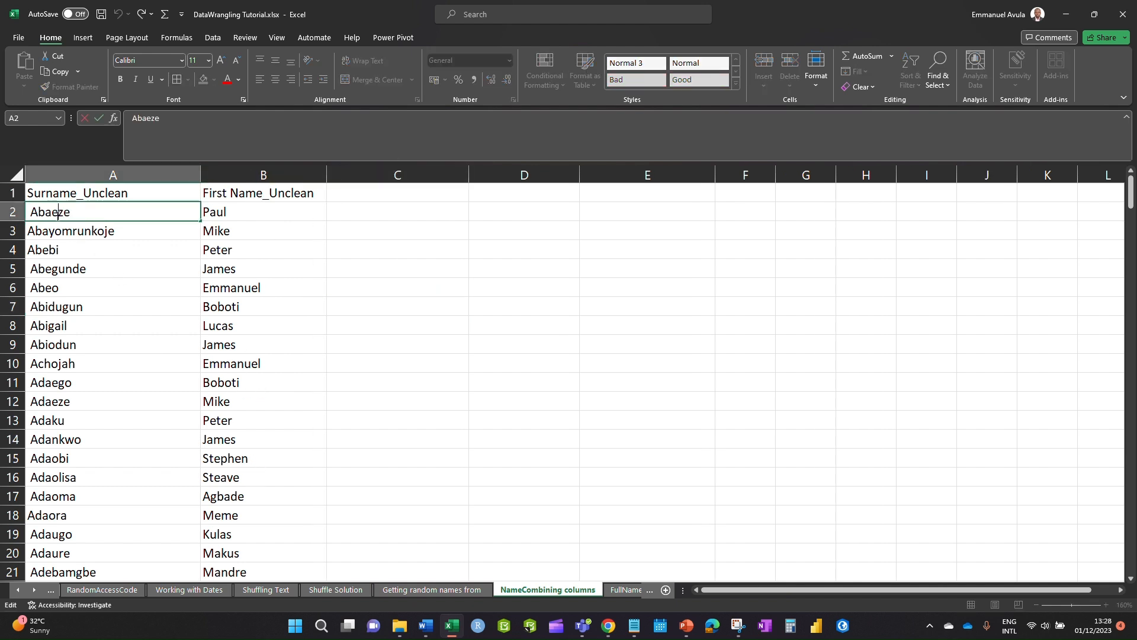
left_click(393, 213)
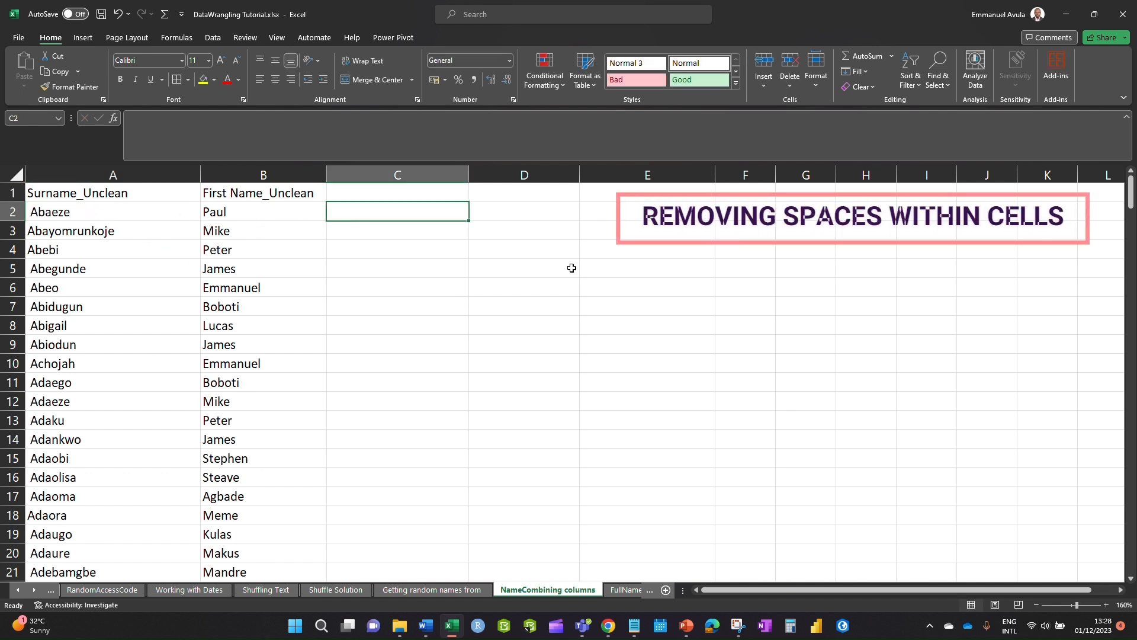
- Enter =TRIM(A2) in D2 and fill it down column D to row 250
left_click(505, 213)
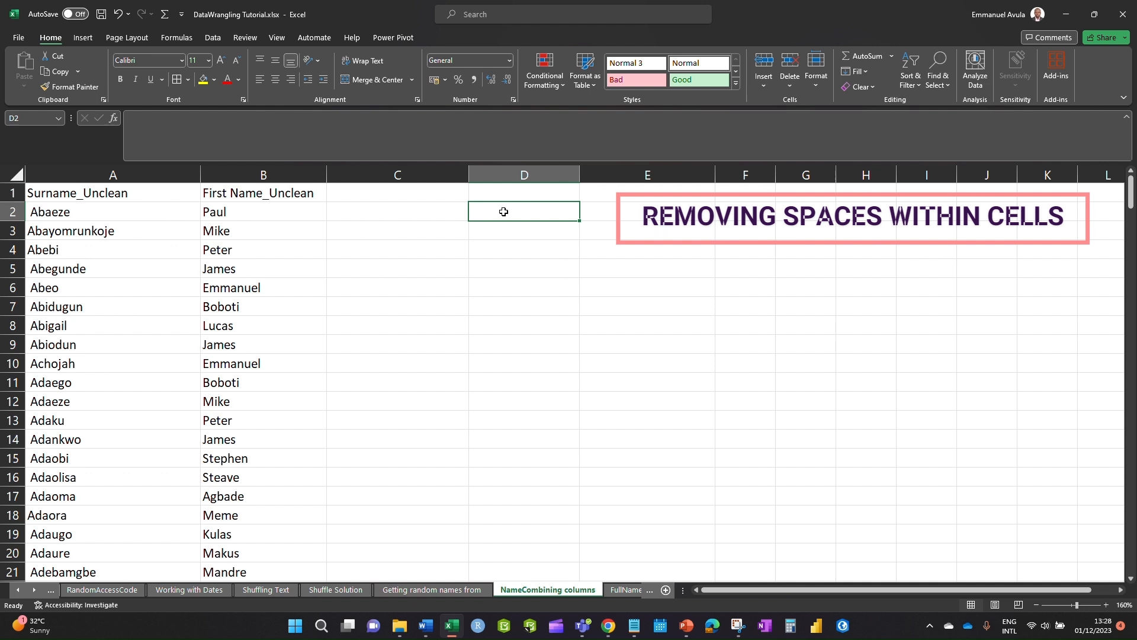
type("=tri")
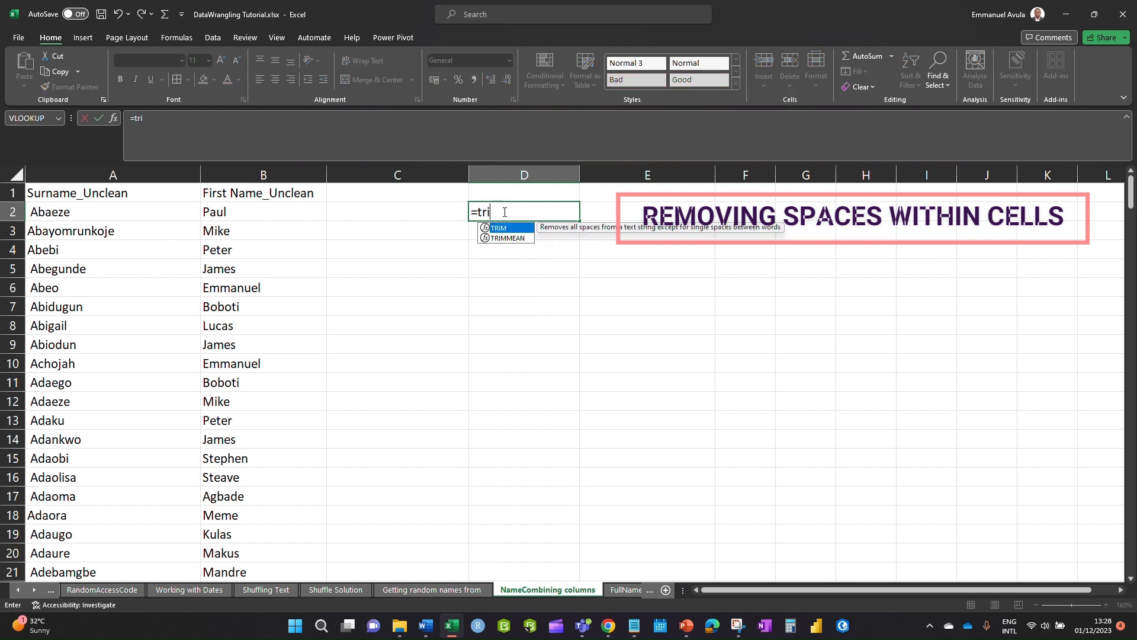
type("m")
double_click(500, 228)
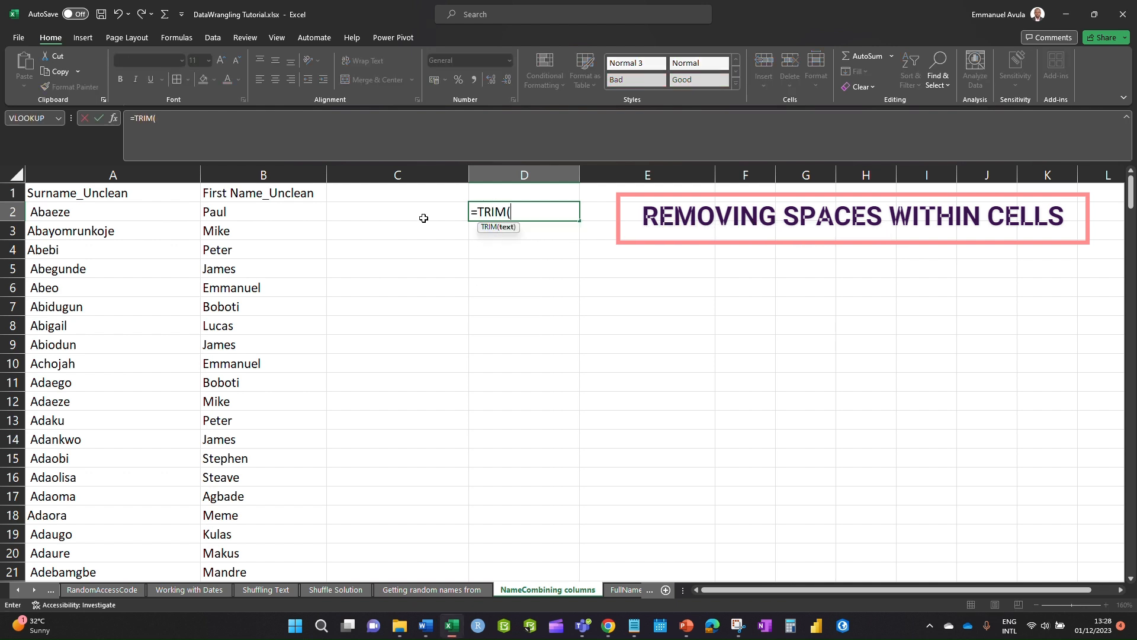
left_click(100, 207)
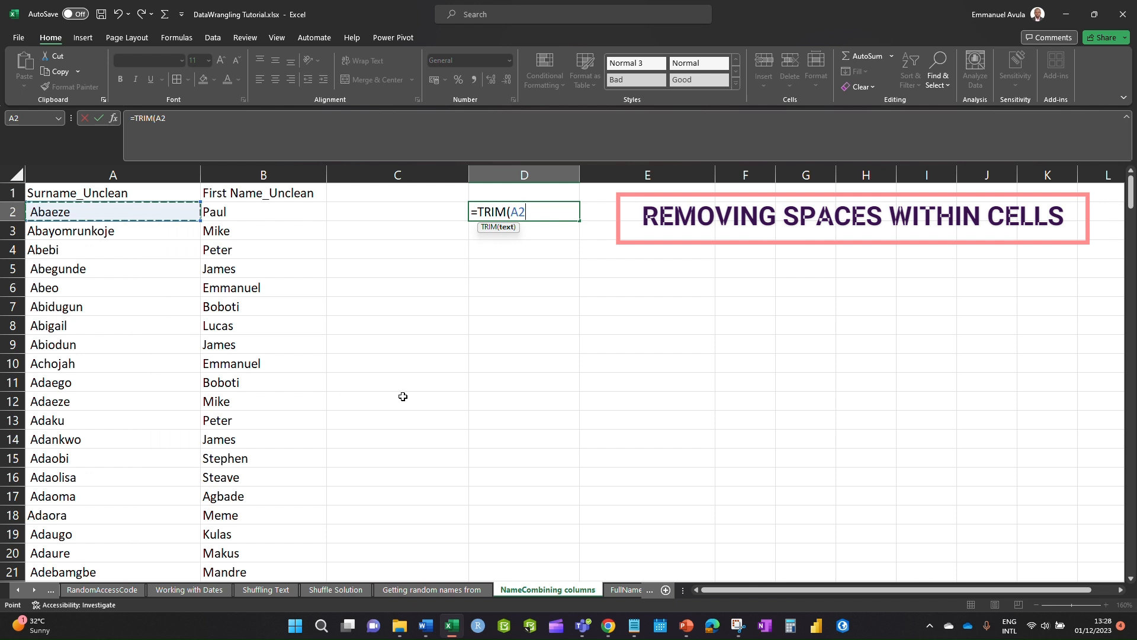
key("Return")
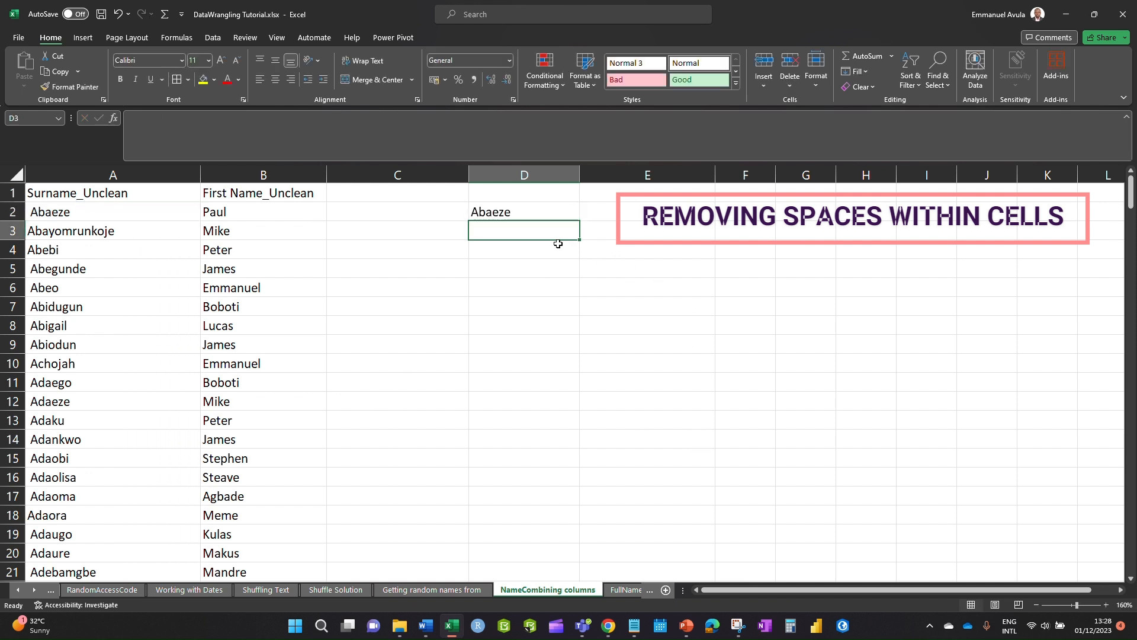
left_click(515, 211)
left_click_drag(580, 223, 614, 567)
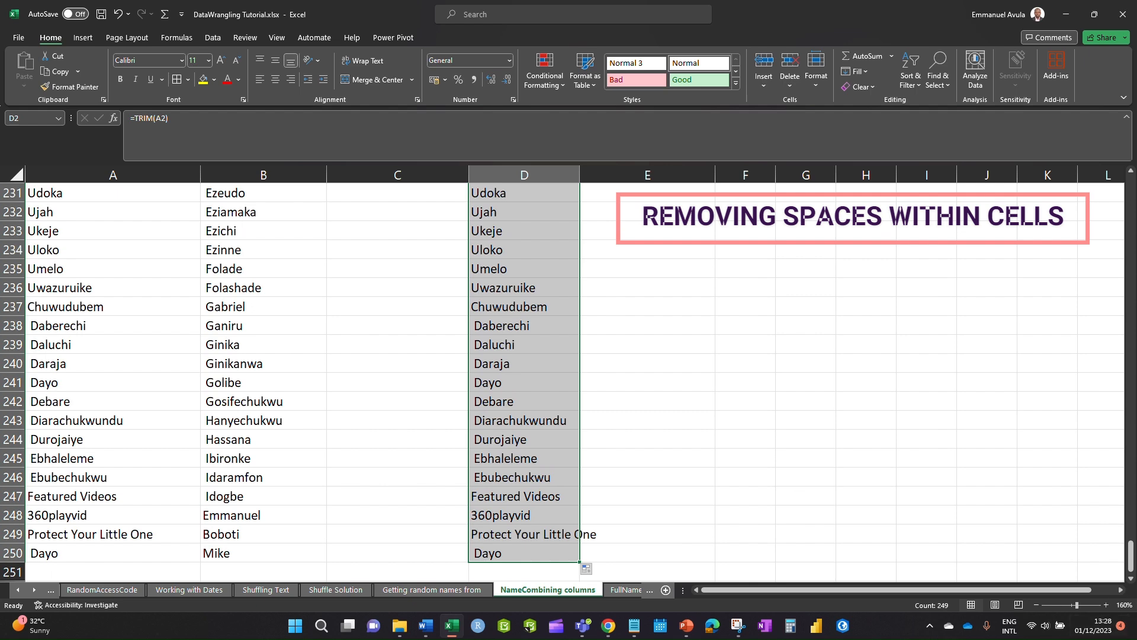
left_click_drag(1130, 557, 1064, 176)
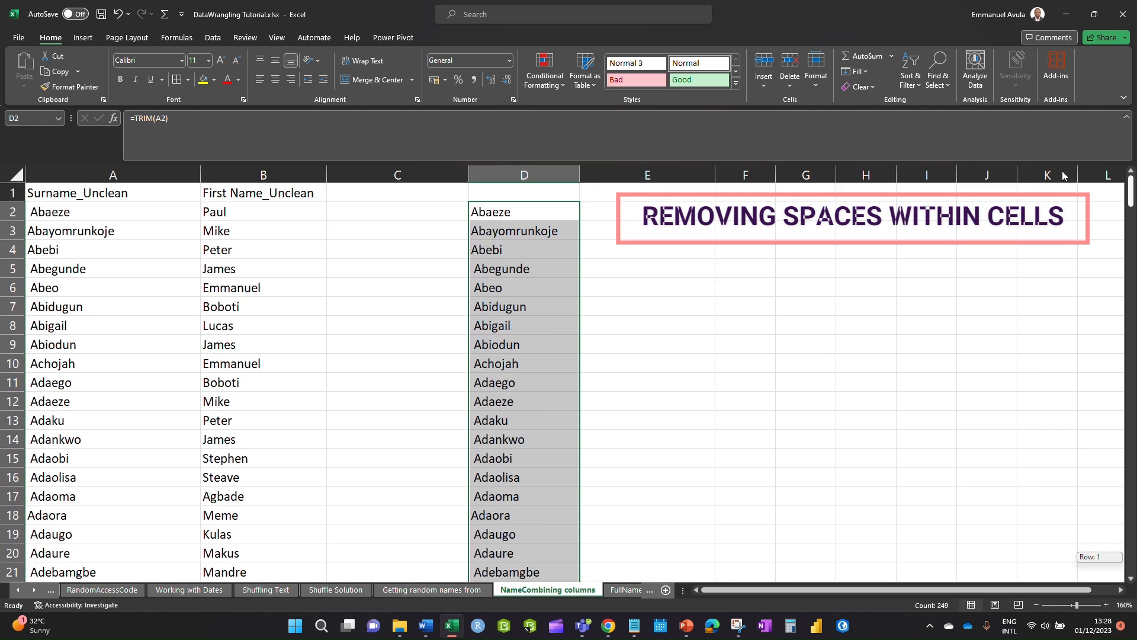
left_click(690, 291)
left_click(474, 273)
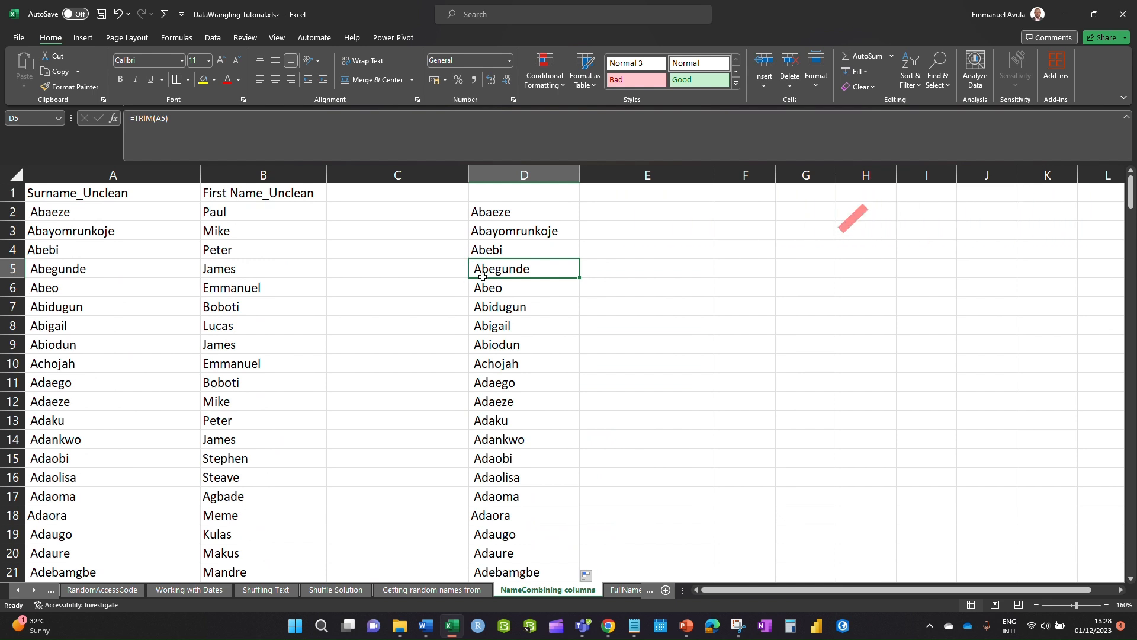
- Copy column D and paste it back as values, replacing the TRIM formulas with text
left_click(696, 284)
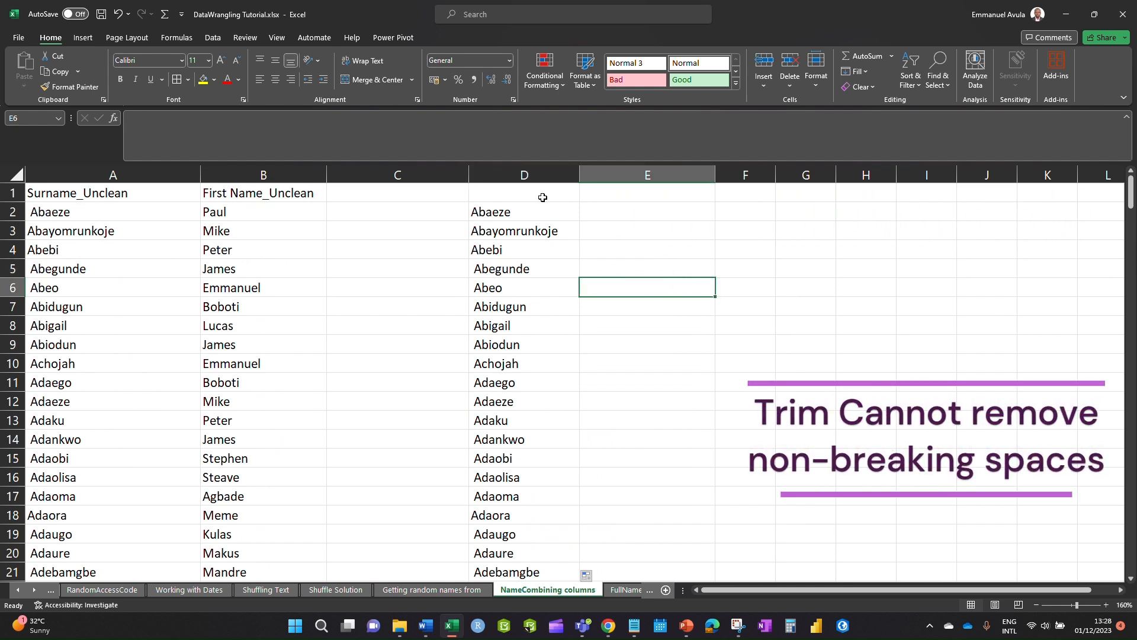
left_click(506, 168)
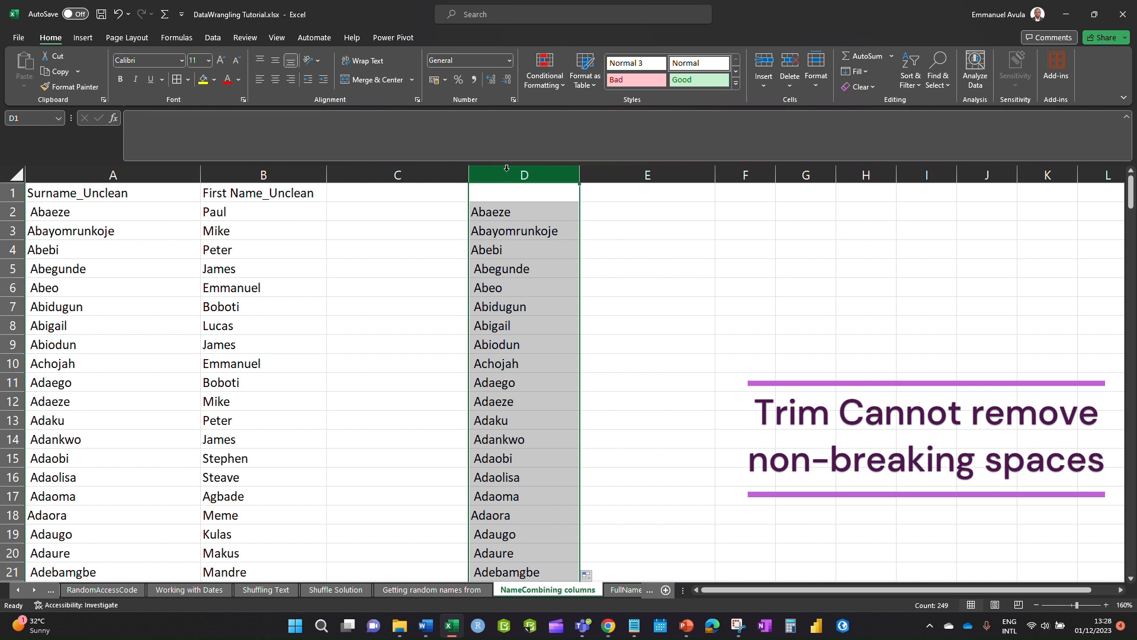
key("ctrl+c")
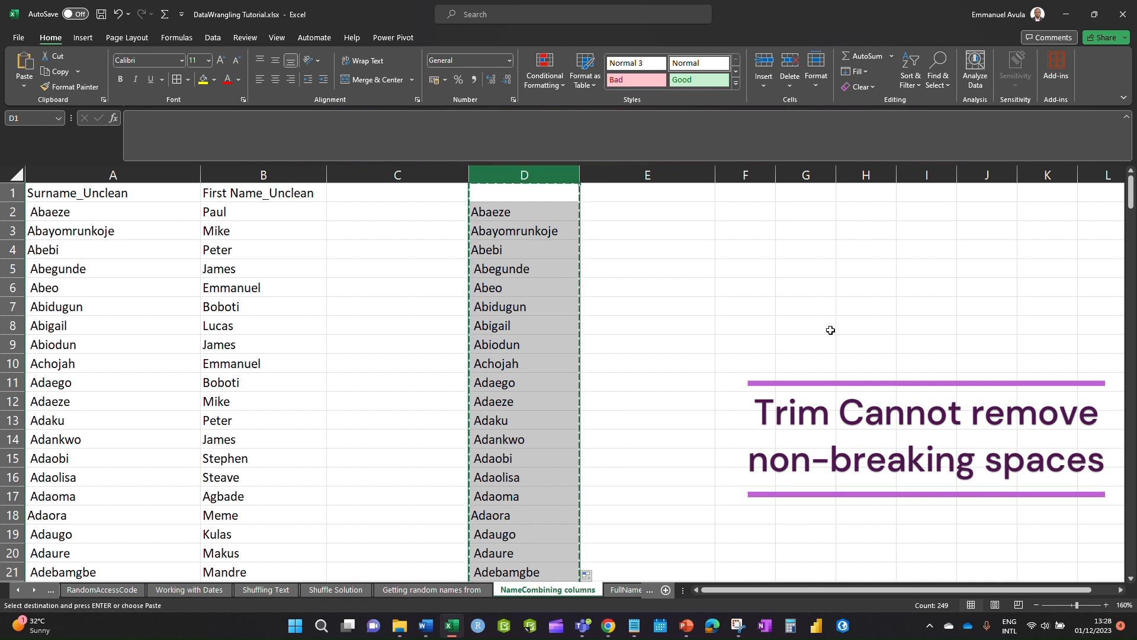
key("alt+e")
key("s")
key("v")
key("Return")
left_click(719, 313)
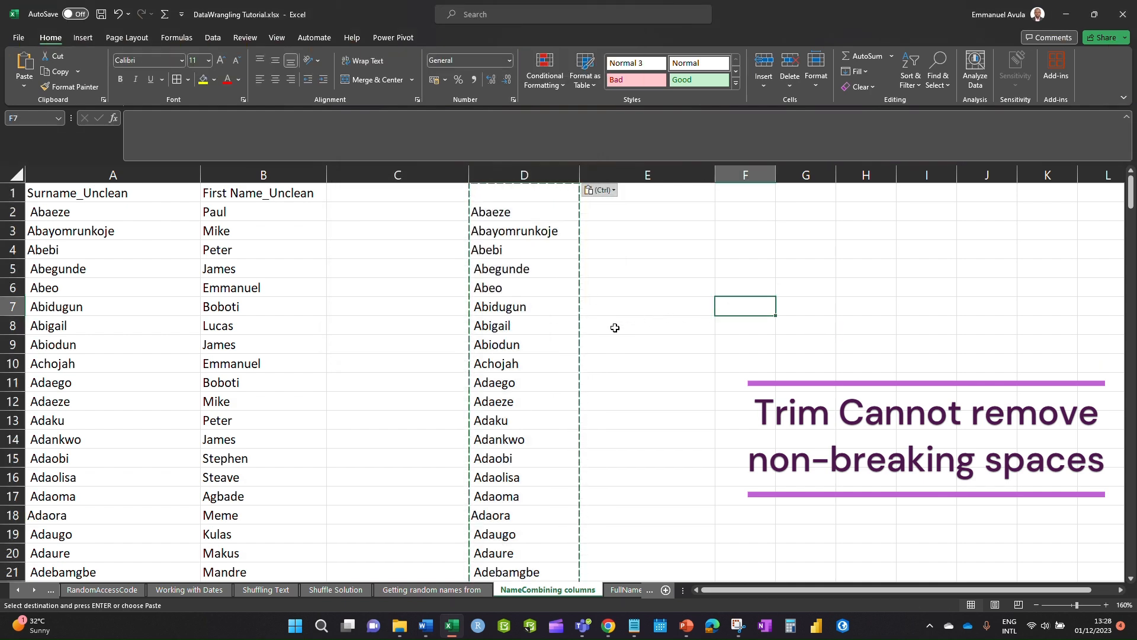
key("Escape")
left_click(572, 292)
left_click(479, 216)
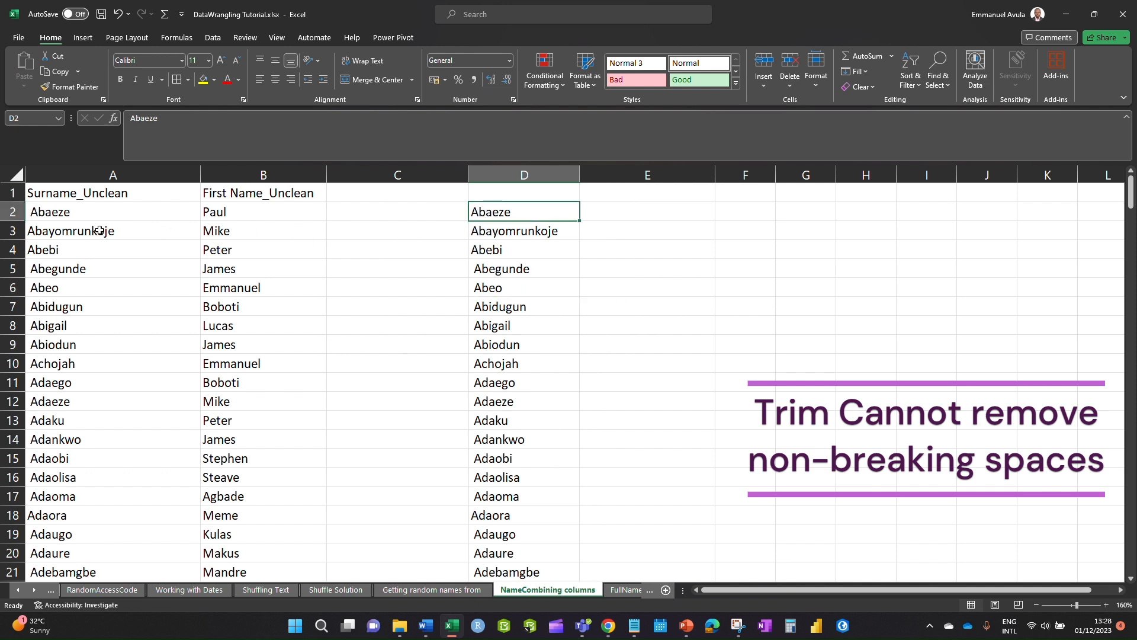
left_click(599, 206)
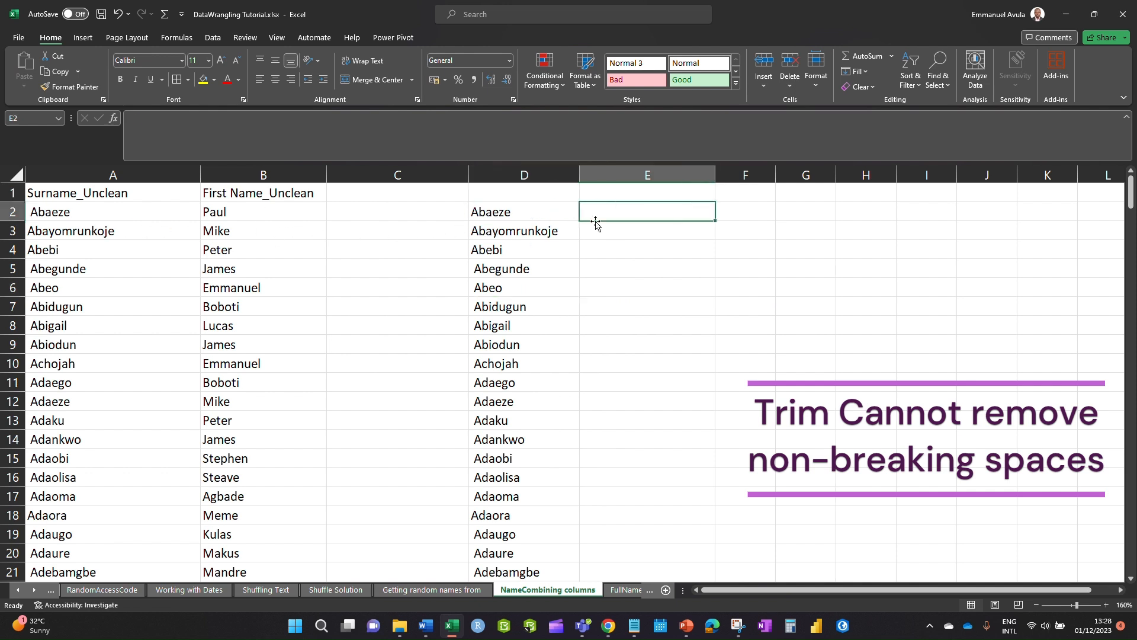
- Enter the check formula =A2=D2 in E2
type("=")
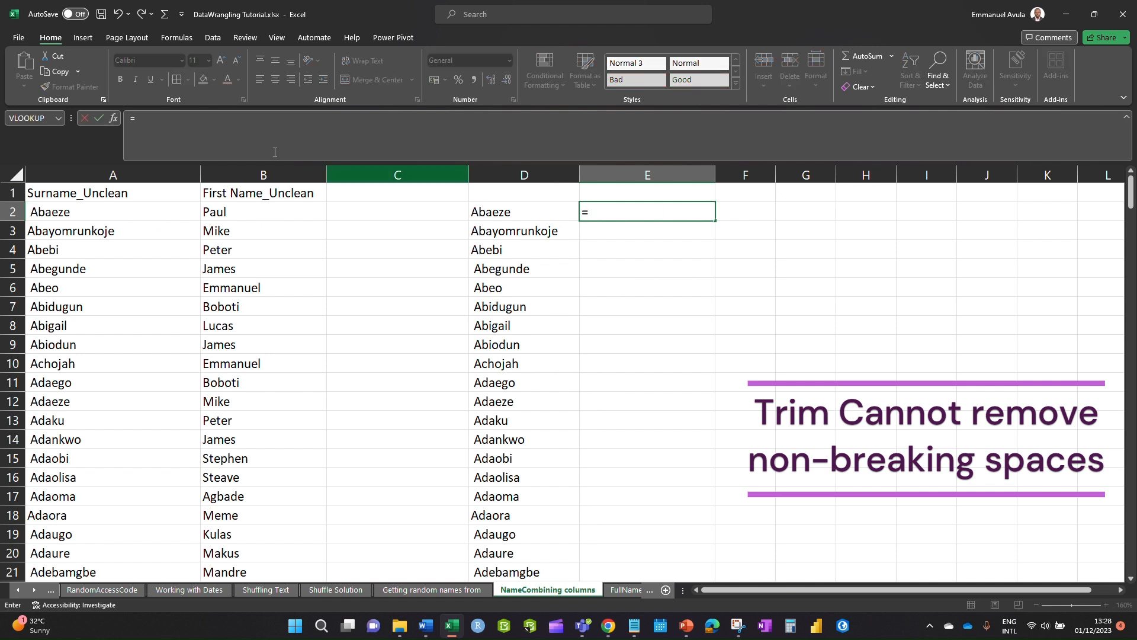
left_click(143, 212)
type("=")
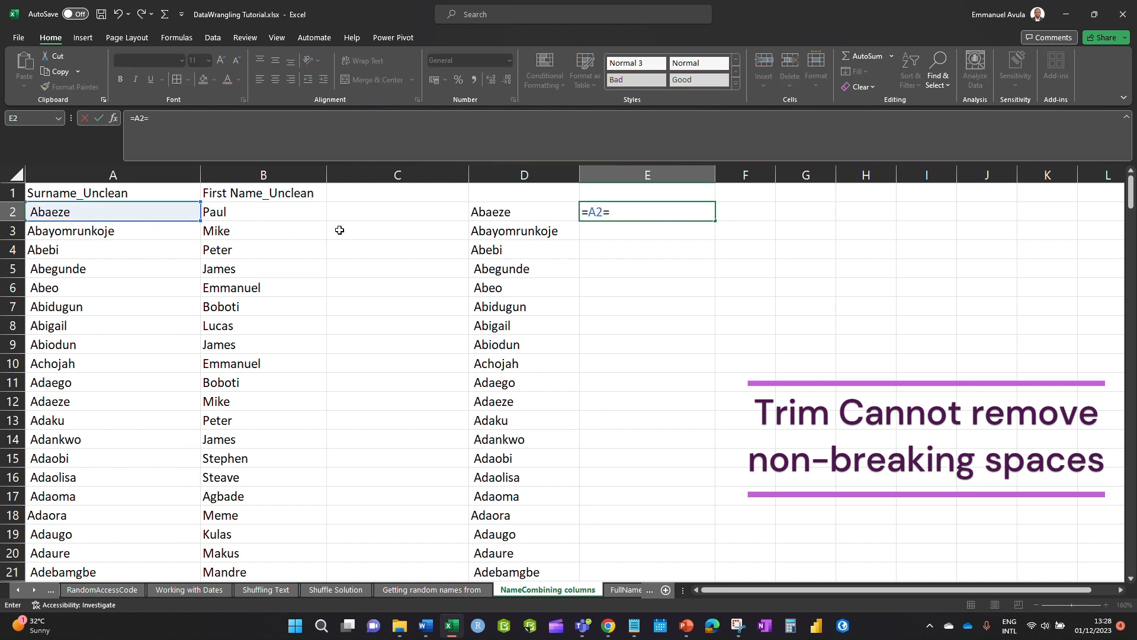
left_click(476, 212)
key("Return")
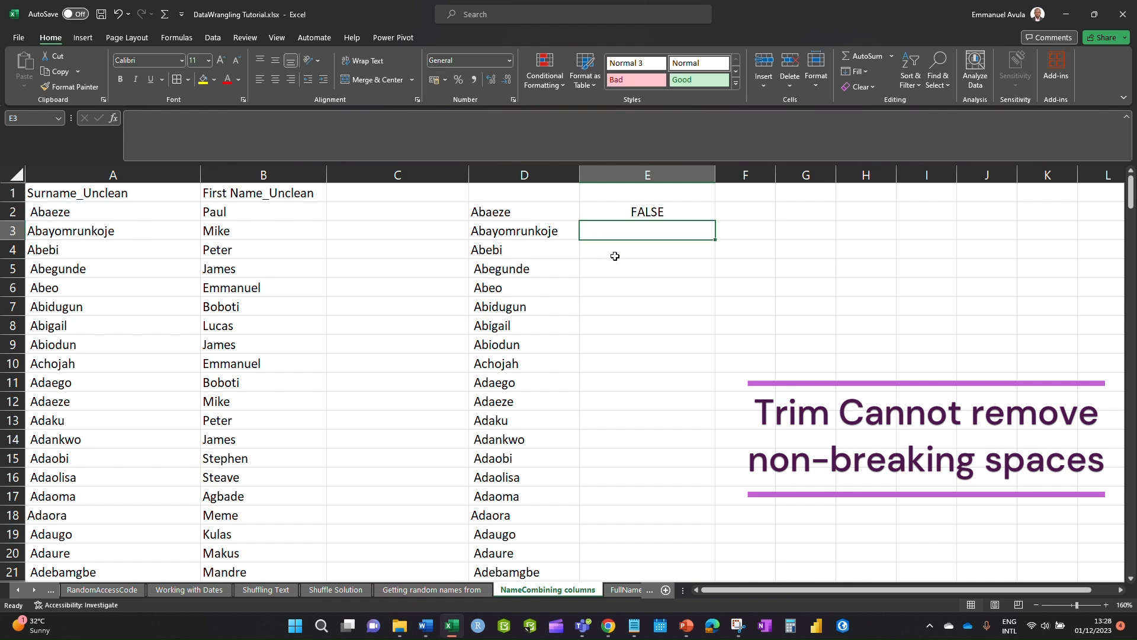
left_click(634, 212)
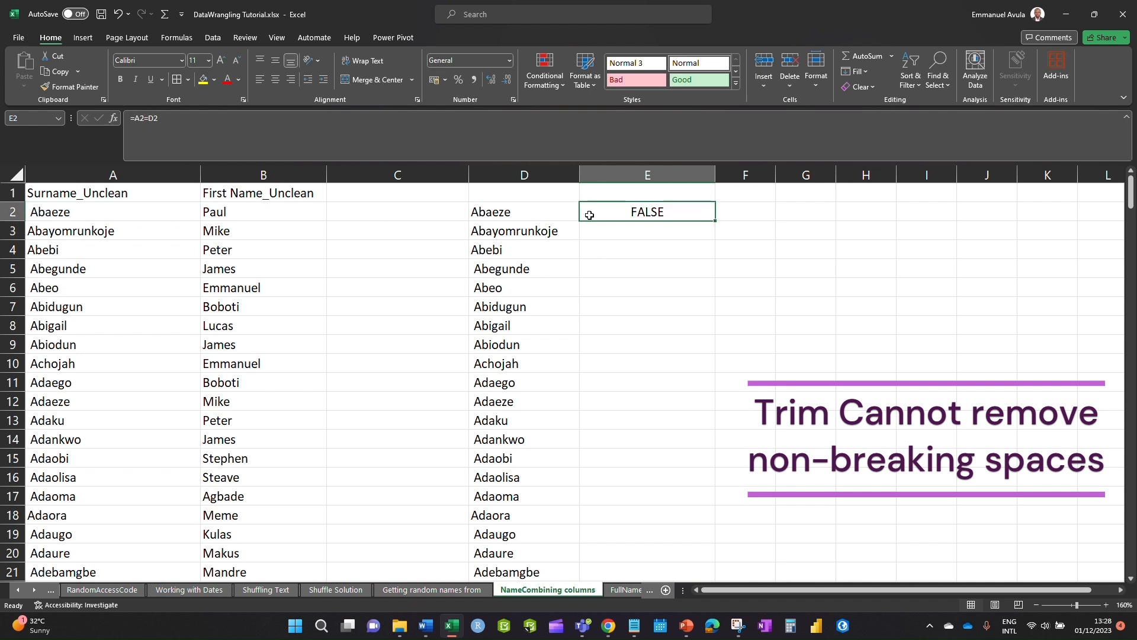
- Compare the contents of D2 and A2 to inspect the leading space
left_click(538, 243)
double_click(474, 211)
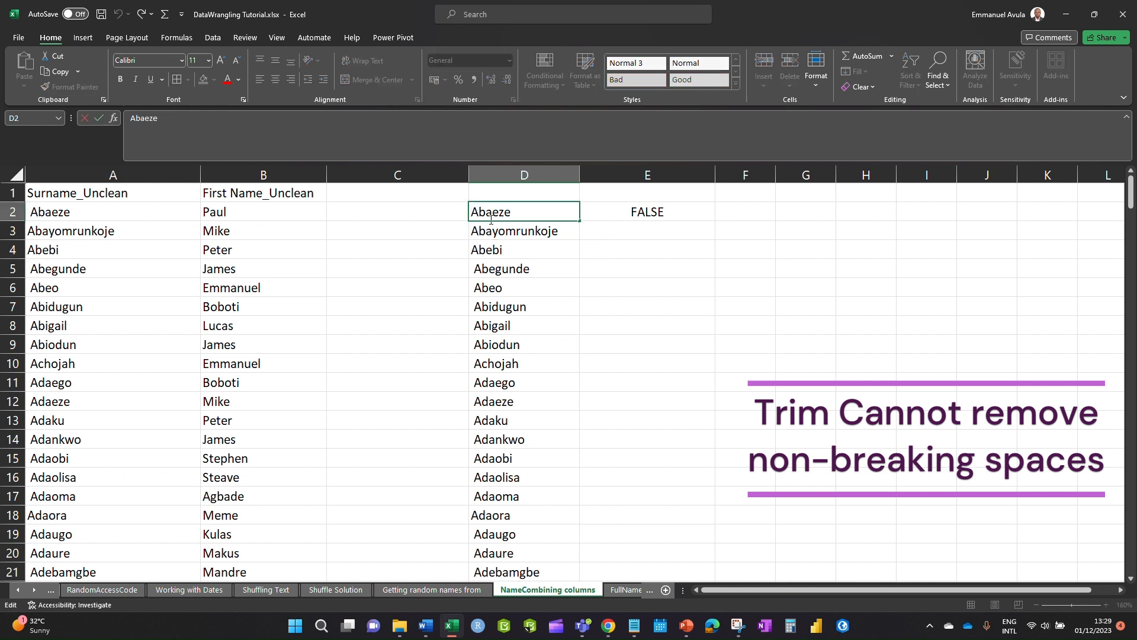
left_click(35, 211)
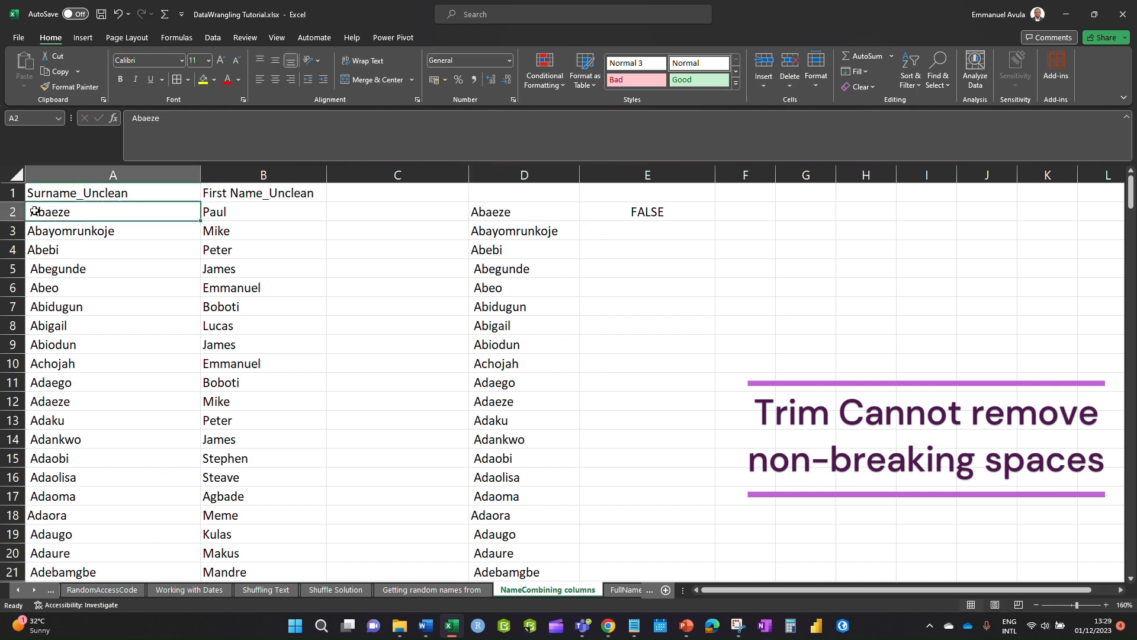
double_click(34, 210)
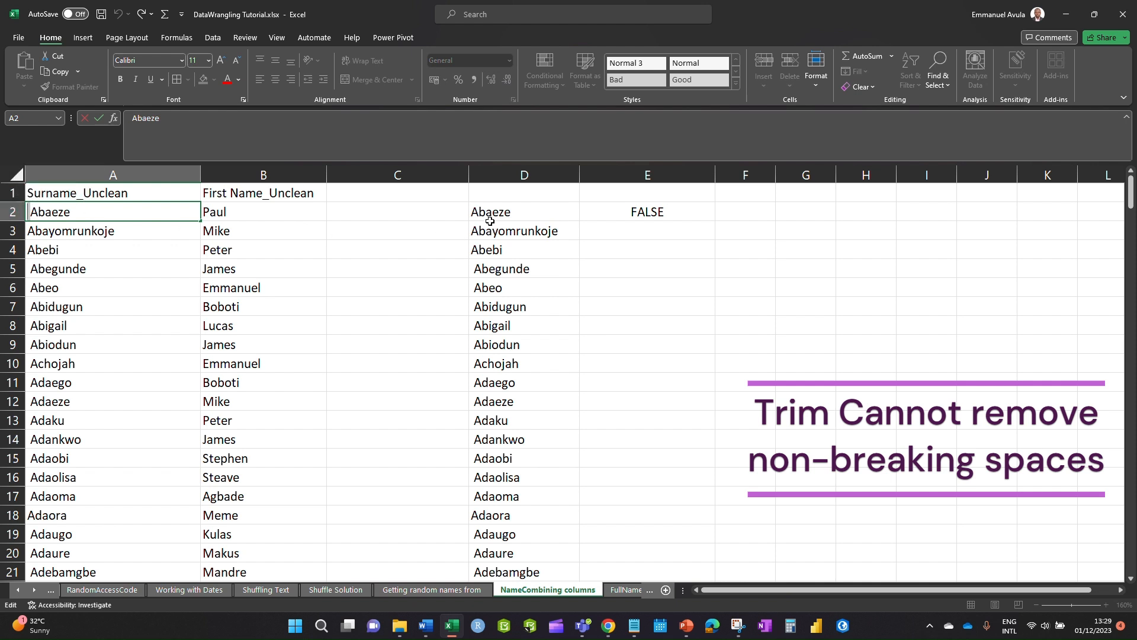
double_click(475, 212)
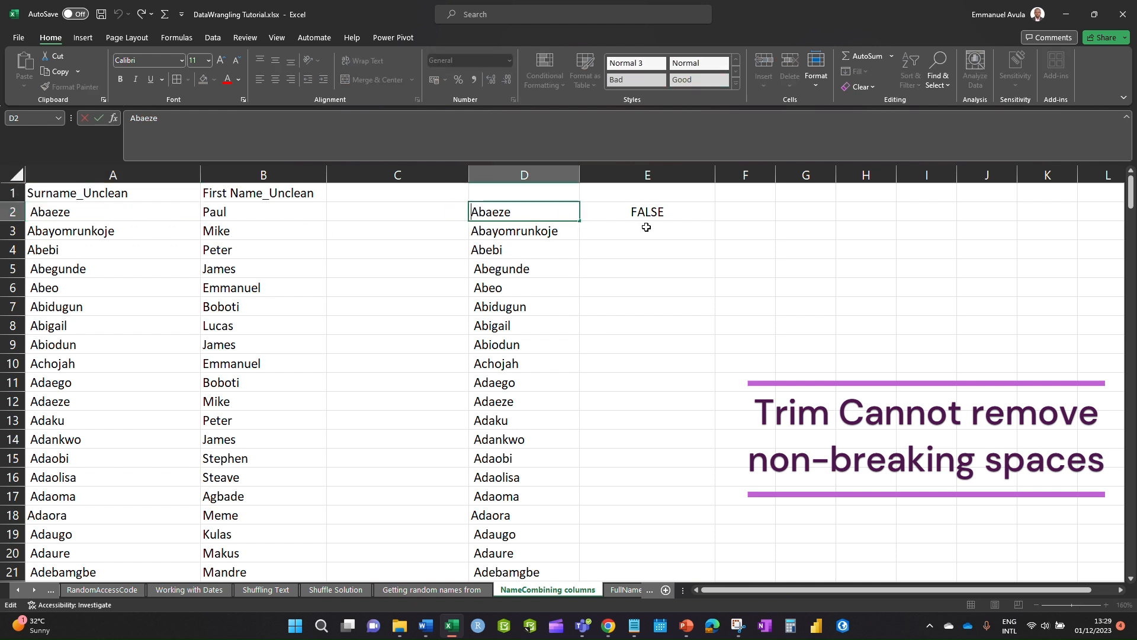
- Fill the comparison down to E20 and compare D5 against A5
left_click(652, 212)
left_click_drag(714, 221, 694, 553)
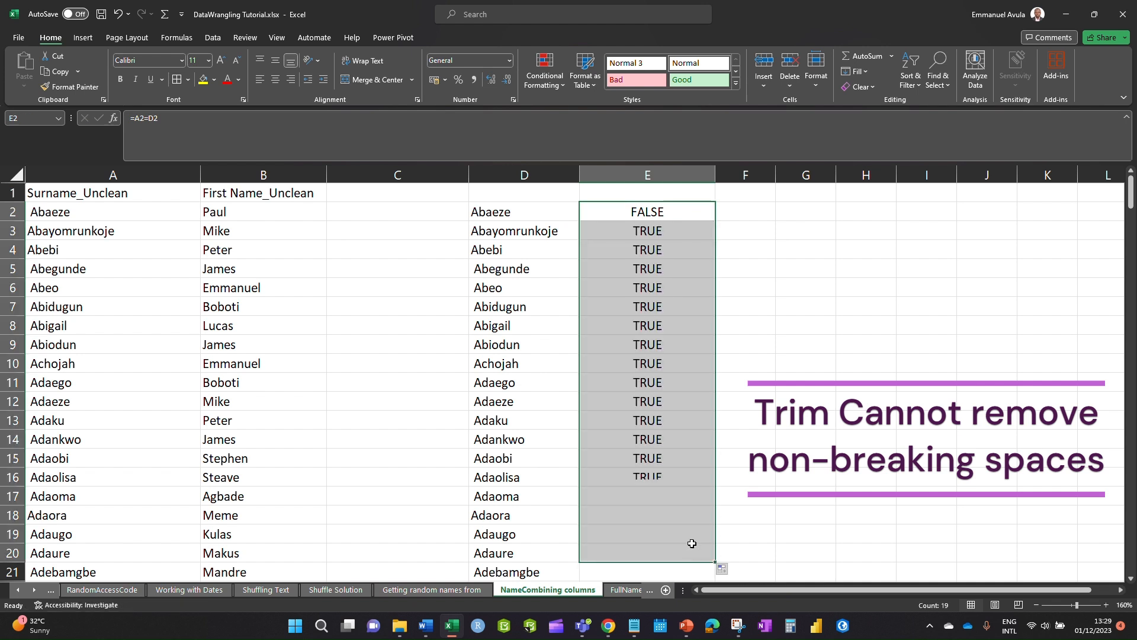
left_click(737, 322)
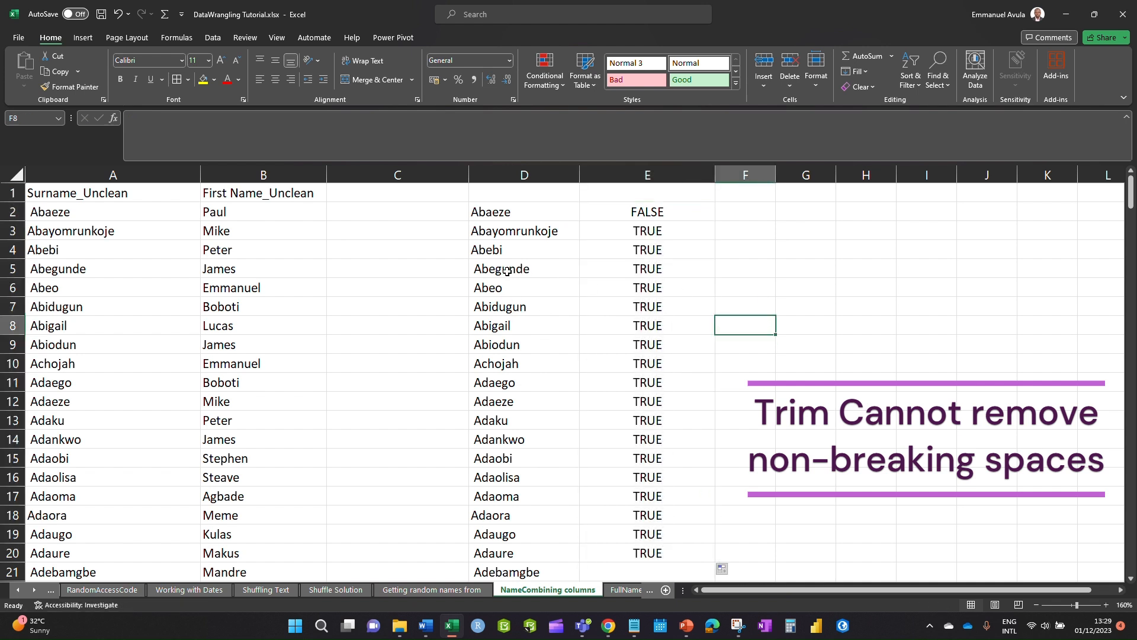
left_click(486, 269)
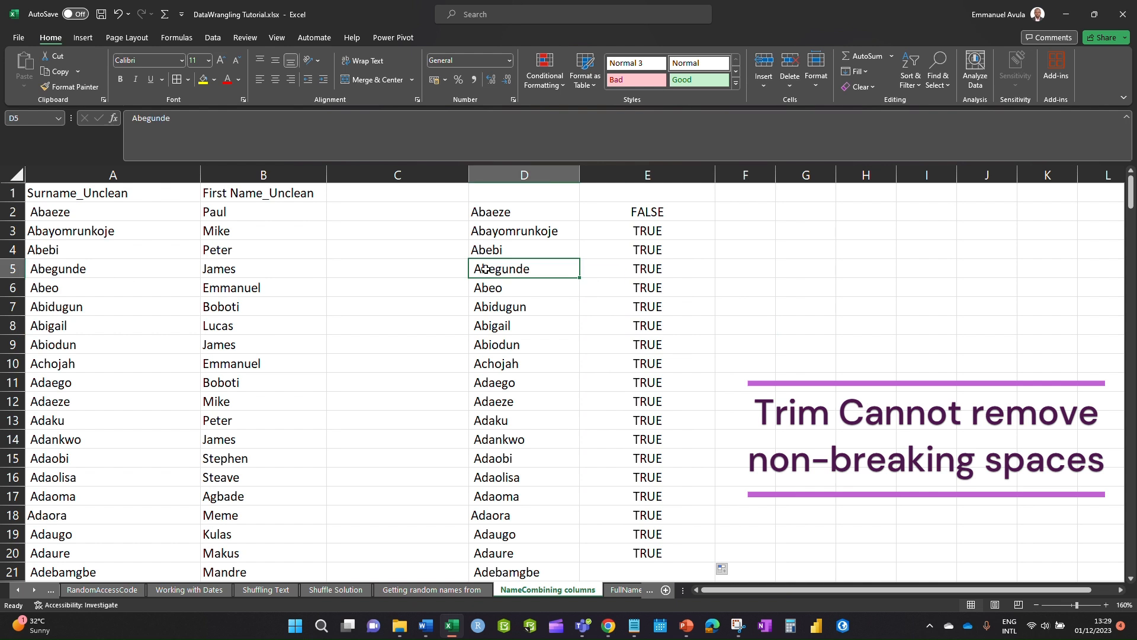
double_click(473, 269)
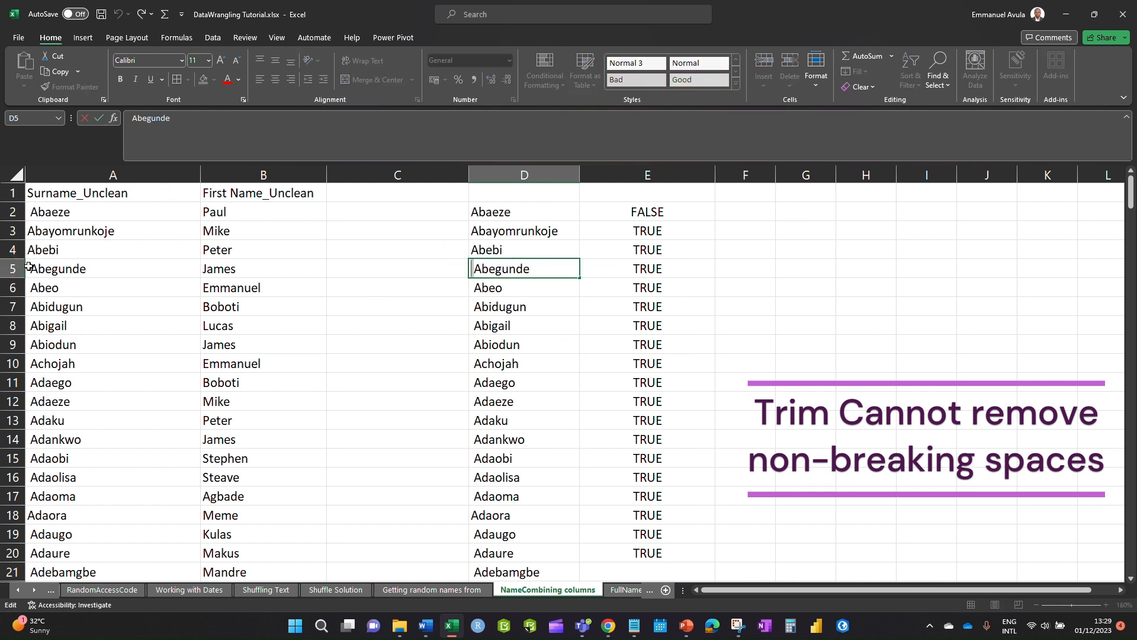
double_click(32, 266)
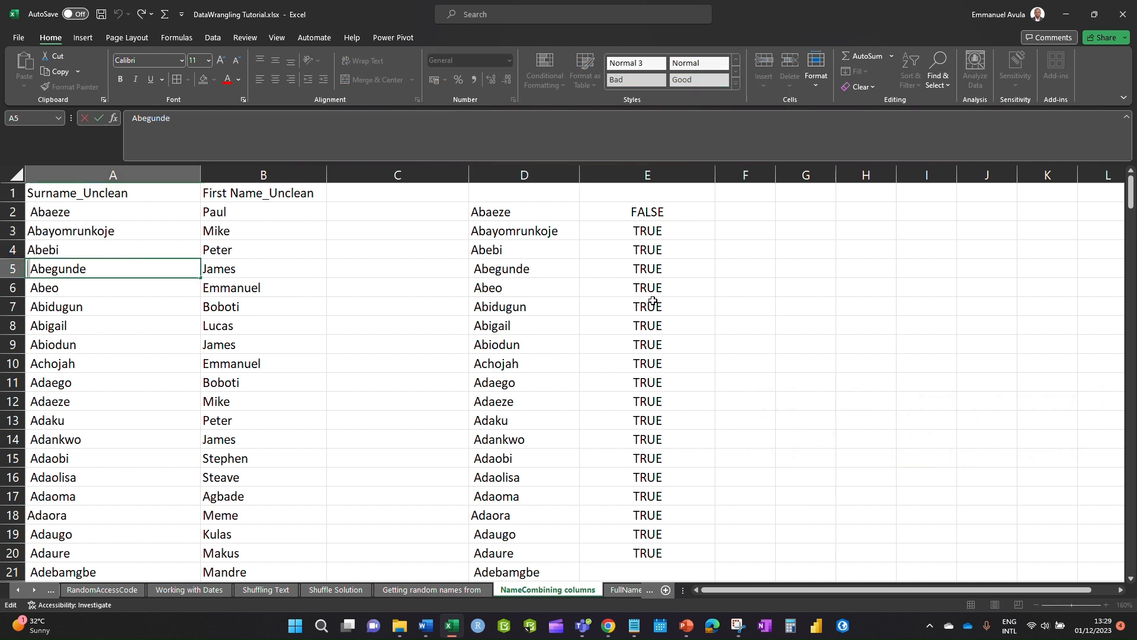
left_click(646, 215)
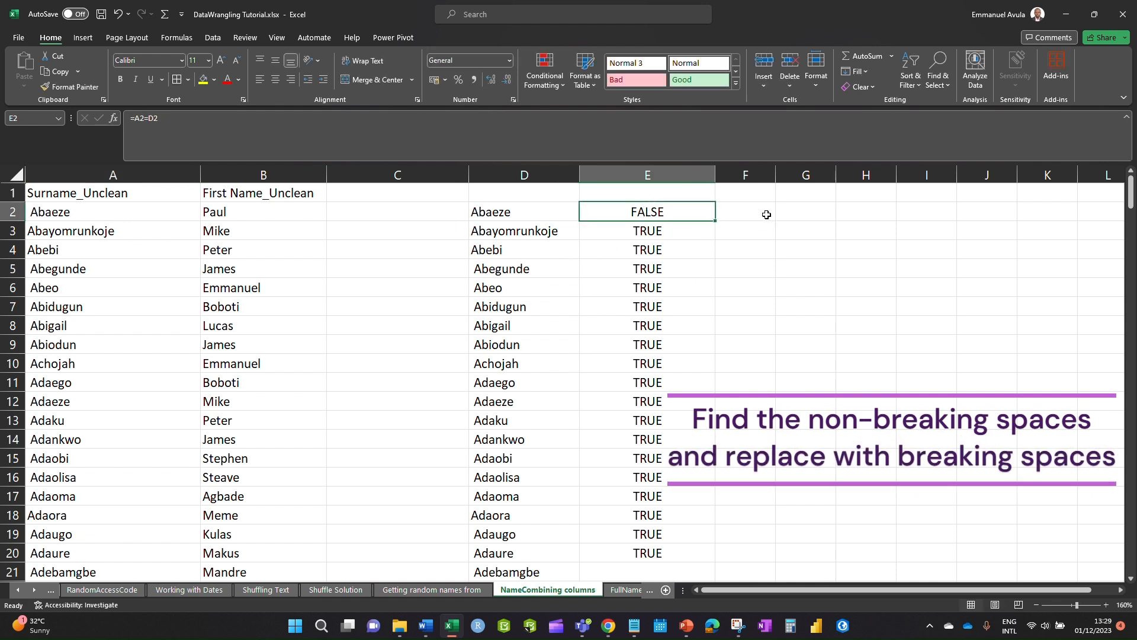
left_click(741, 207)
- Open Find and Replace and capture the non-breaking space from D5 as the search text
left_click(935, 79)
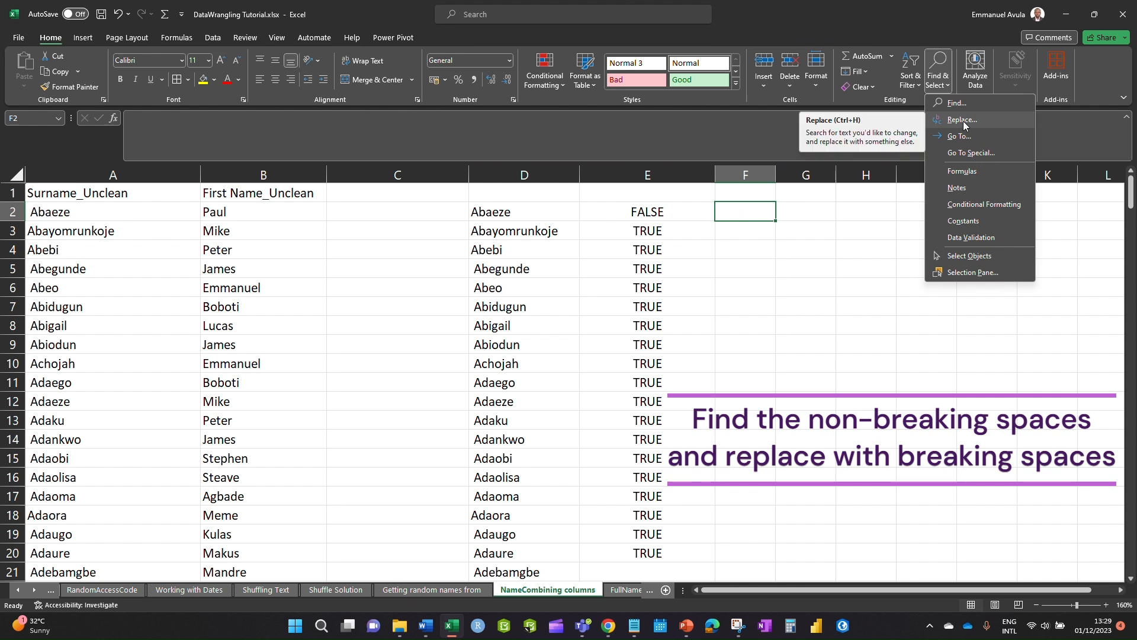
left_click(964, 120)
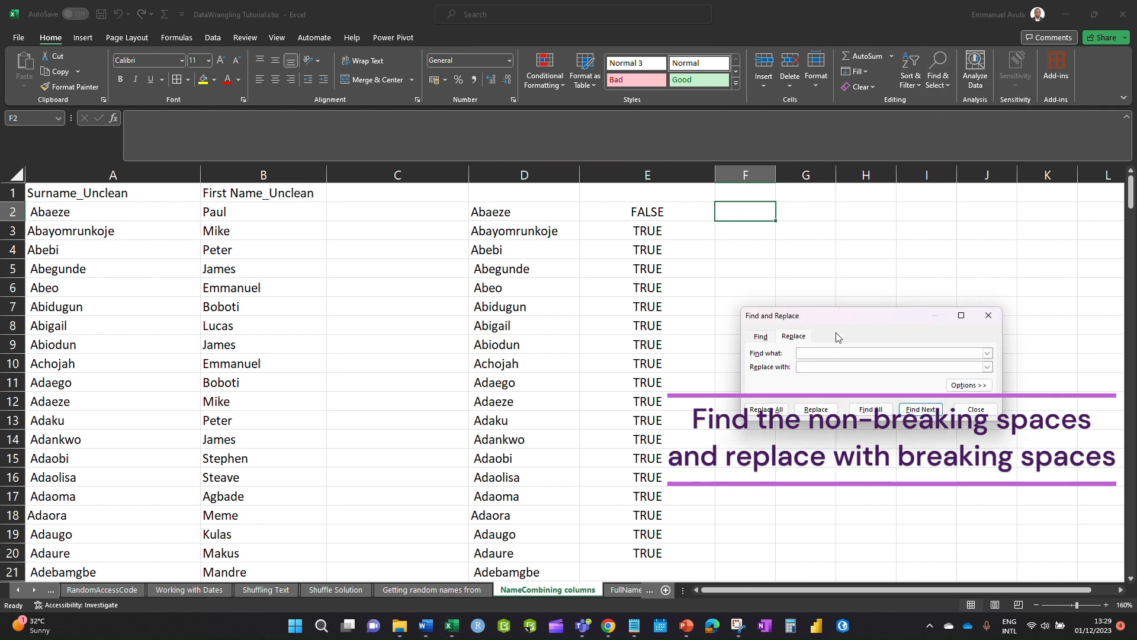
left_click_drag(838, 315, 890, 238)
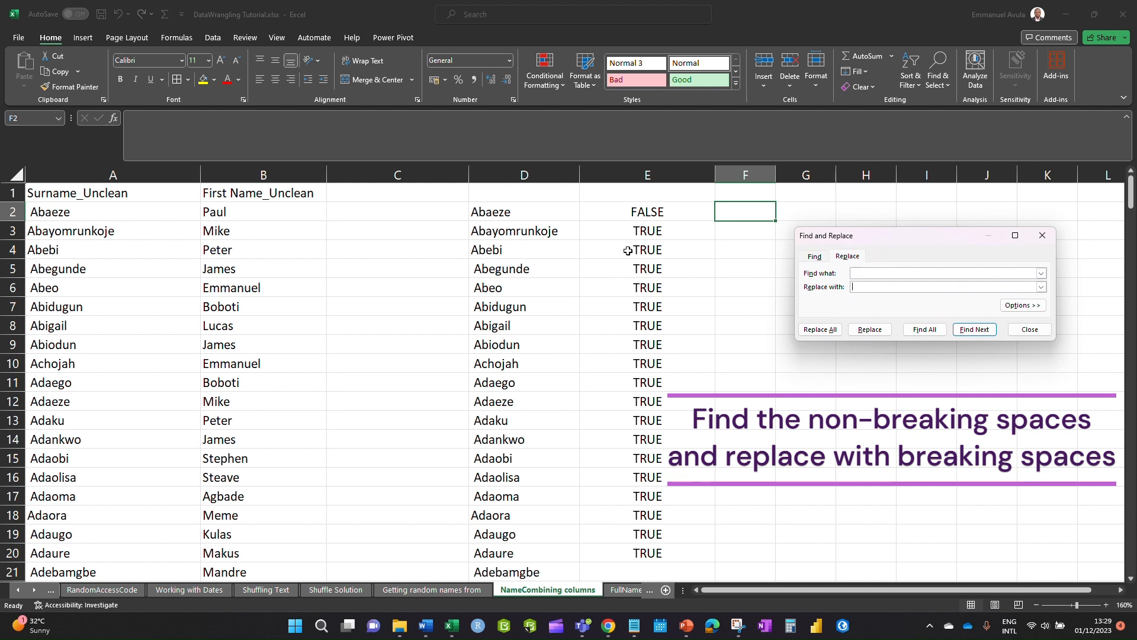
left_click(526, 232)
left_click(484, 271)
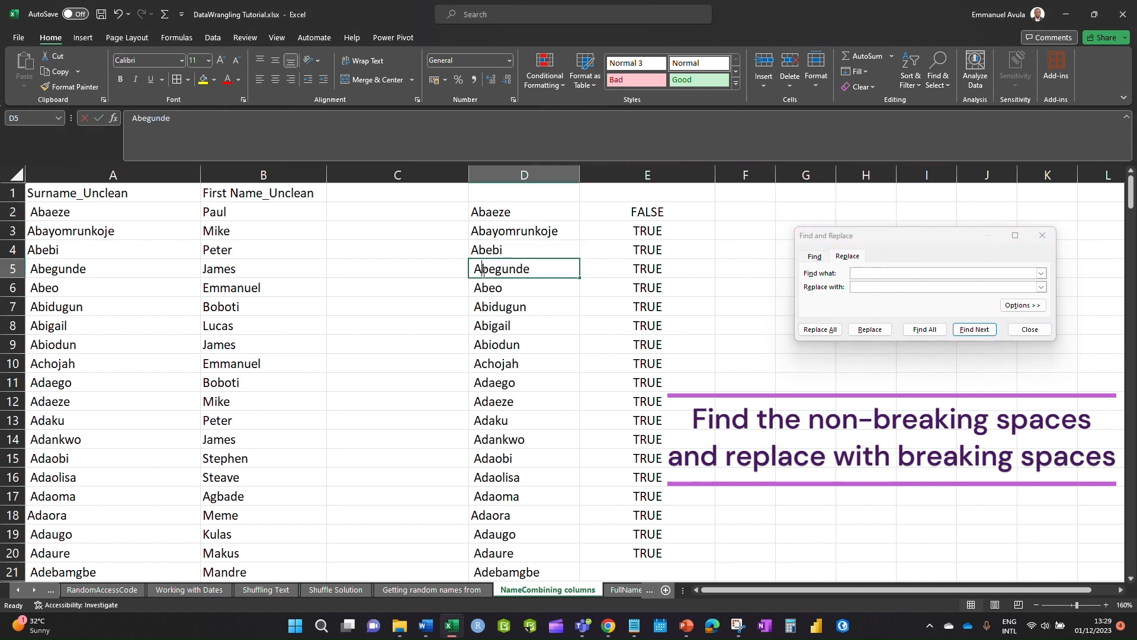
double_click(484, 271)
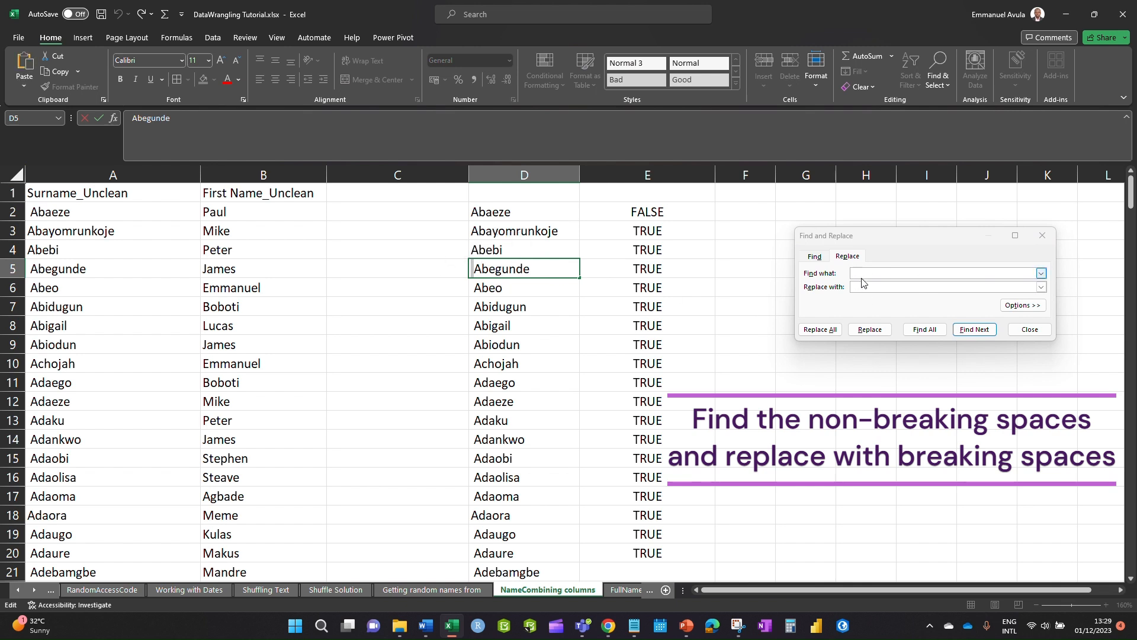
left_click(864, 274)
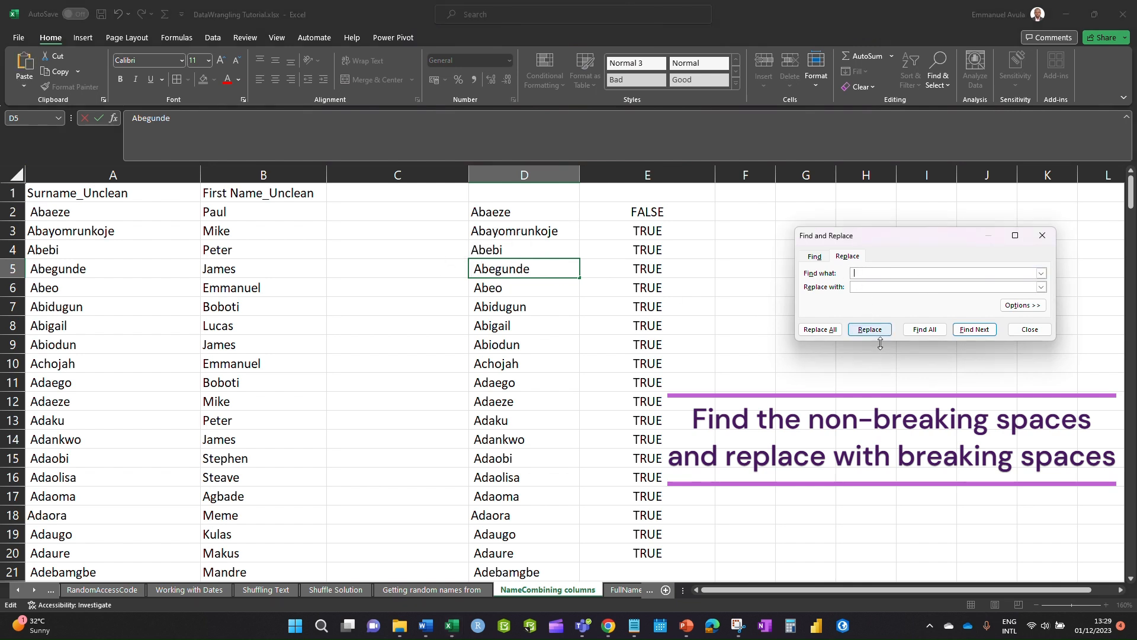
- Replace all non-breaking spaces in column D (106 replacements) and close the dialog
left_click(524, 174)
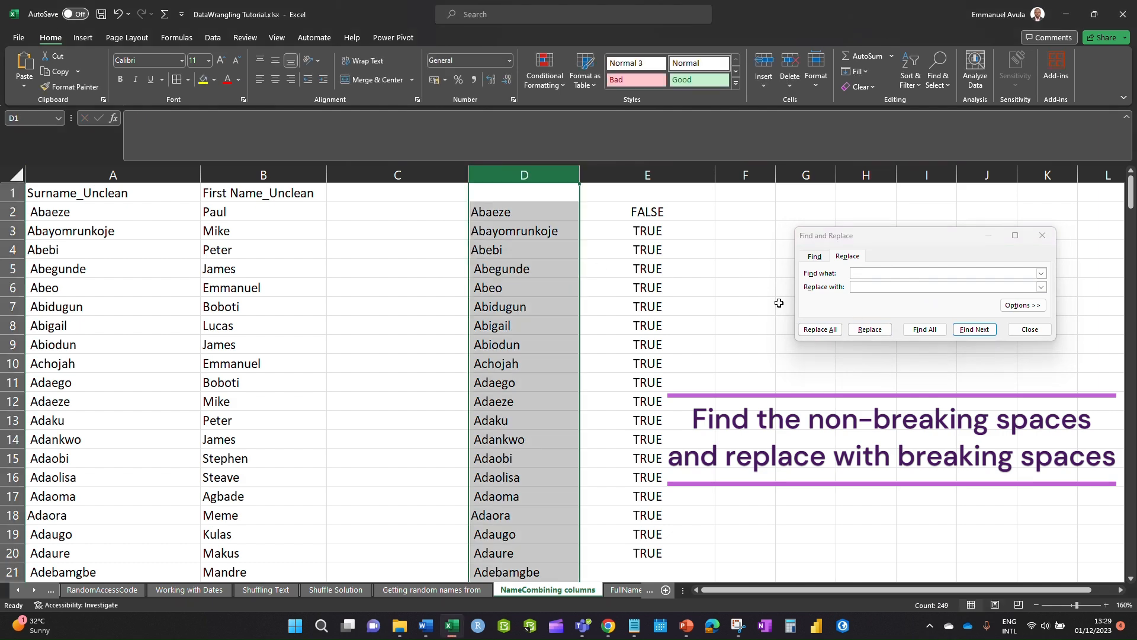
left_click(820, 330)
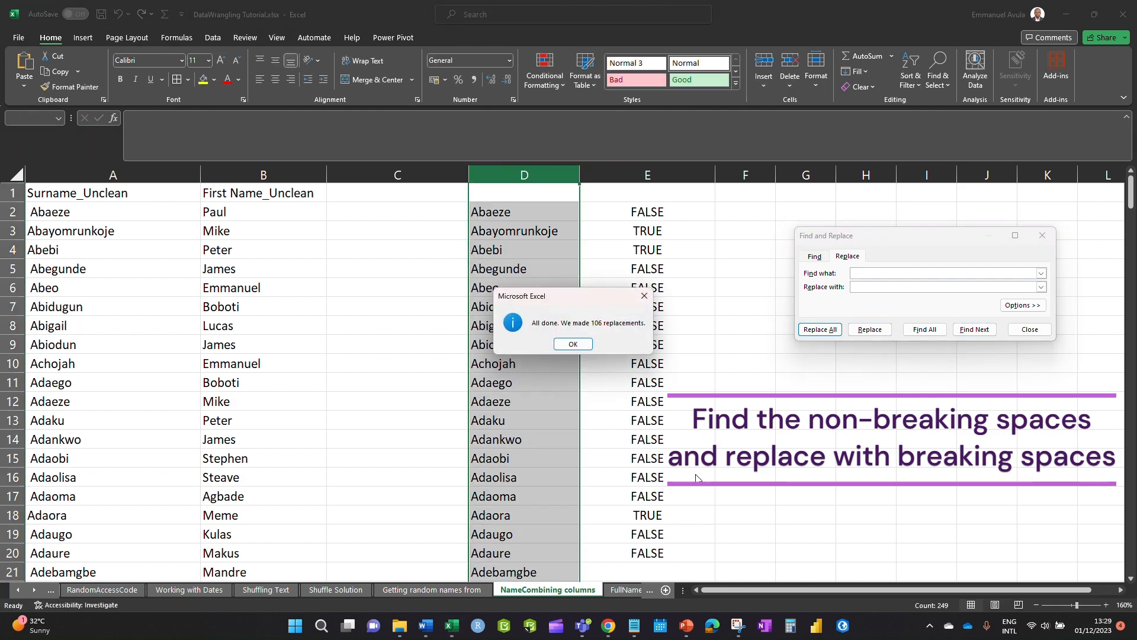
left_click(576, 347)
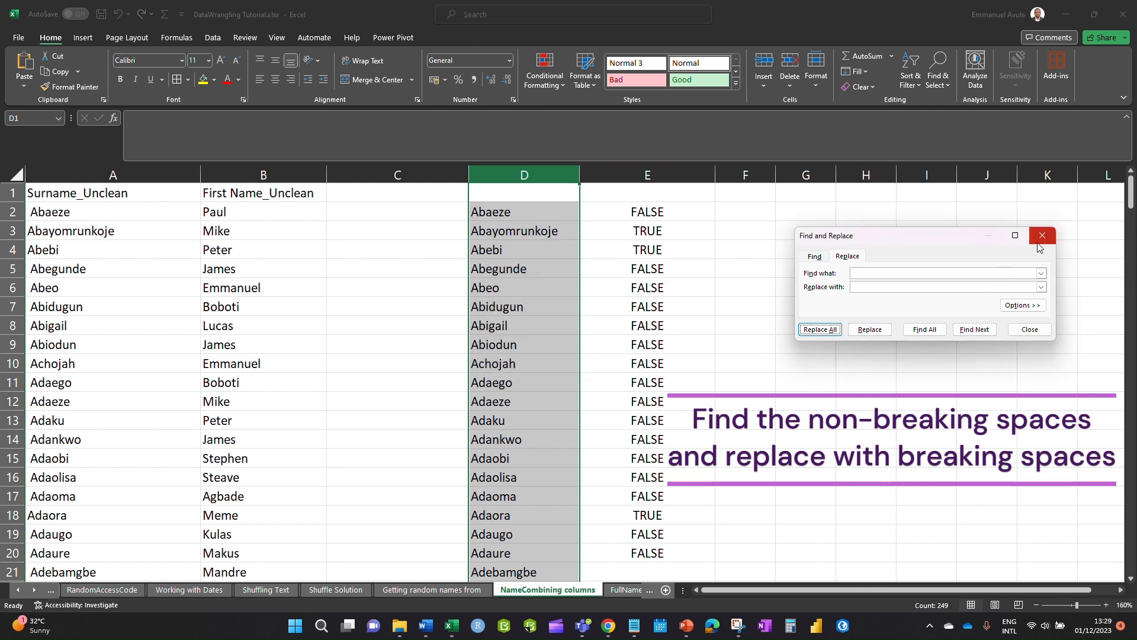
left_click(1042, 235)
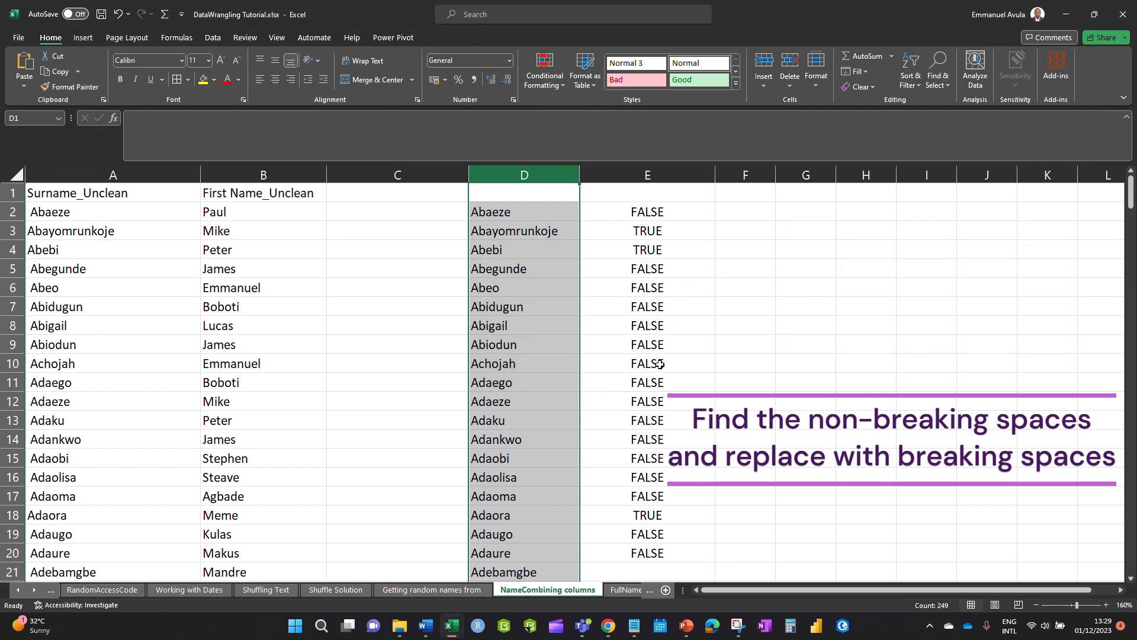
left_click(652, 348)
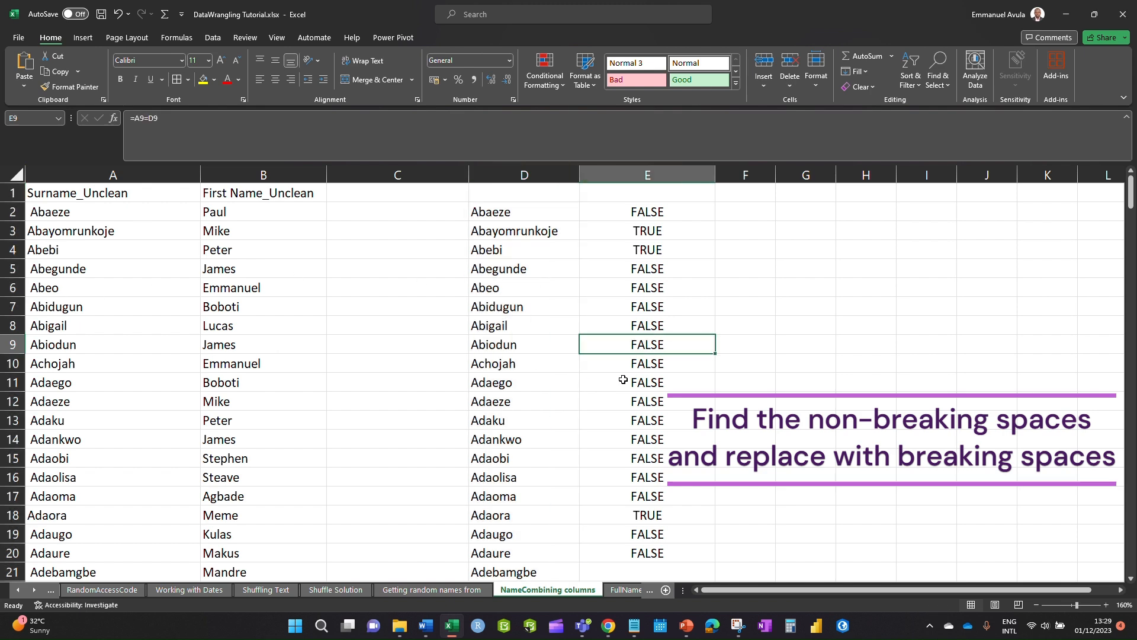
- Extend the =A2=D2 check from E20 down to E250 and review the results
scroll(637, 375, "down", 7)
scroll(637, 376, "up", 3)
left_click(667, 331)
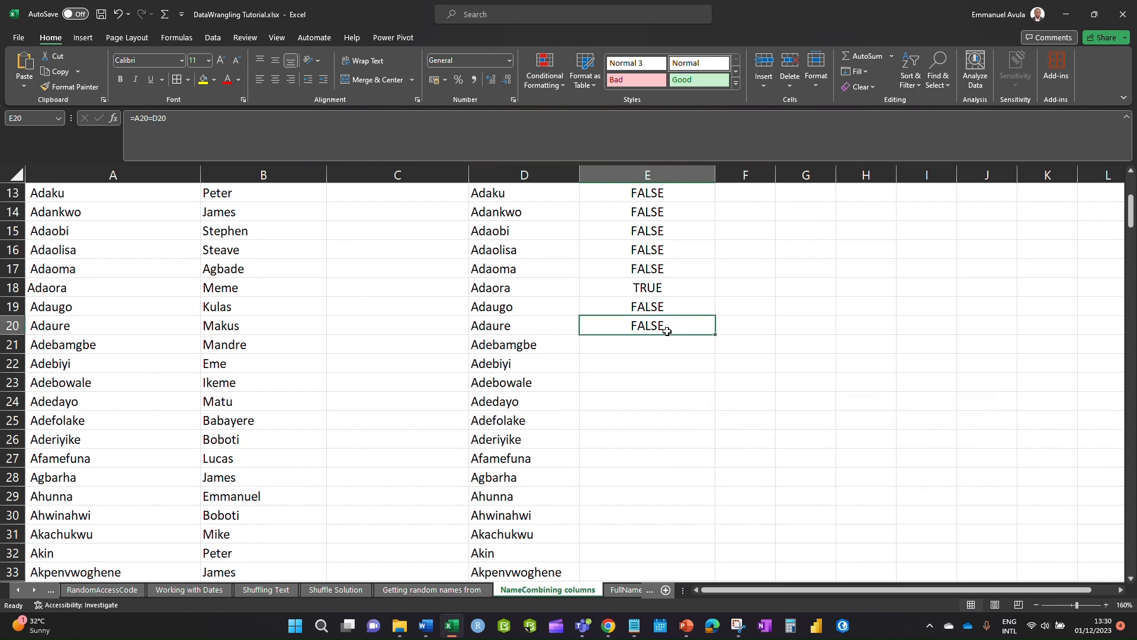
mouse_move(714, 337)
left_mouse_down()
mouse_move(714, 565)
mouse_move(685, 457)
mouse_move(687, 637)
mouse_move(689, 570)
left_mouse_up()
scroll(745, 405, "up", 16)
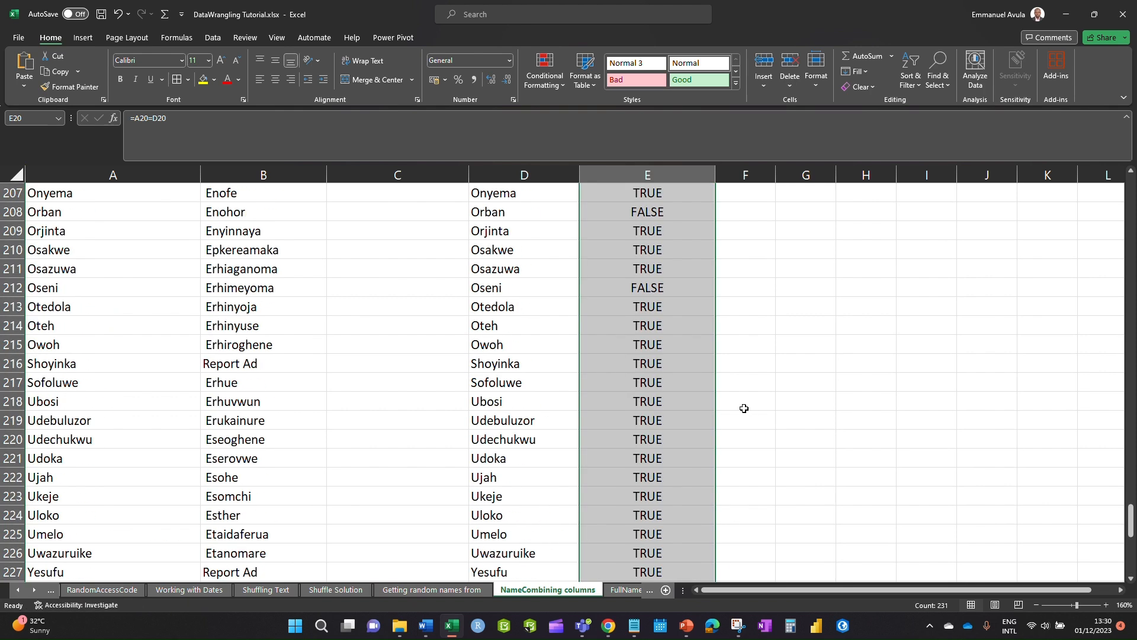
scroll(743, 409, "up", 20)
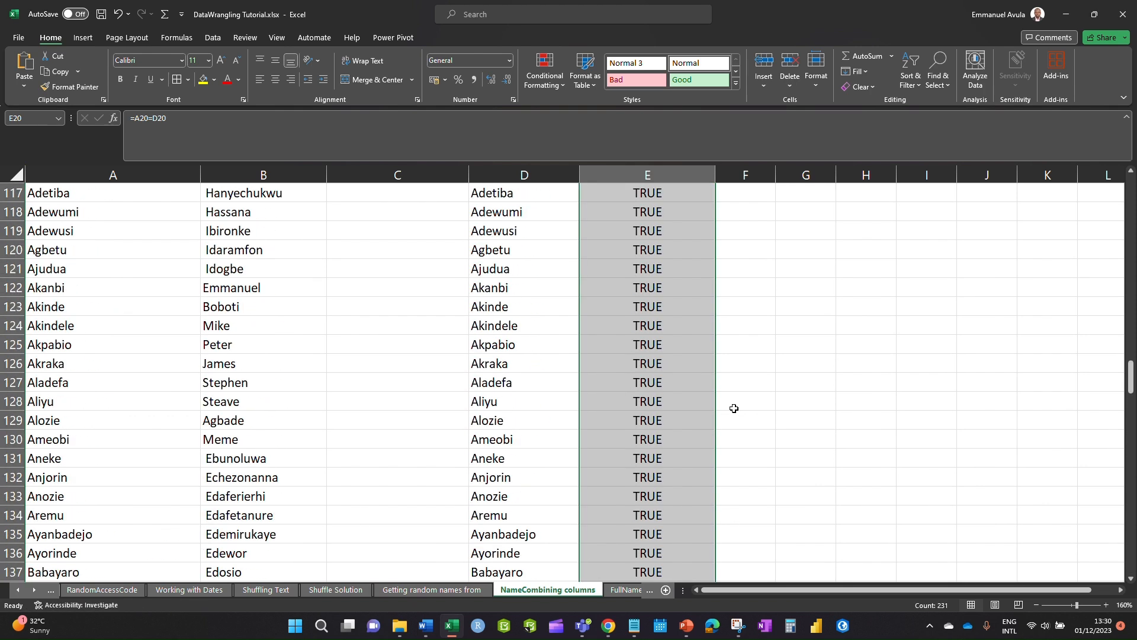
scroll(503, 397, "down", 13)
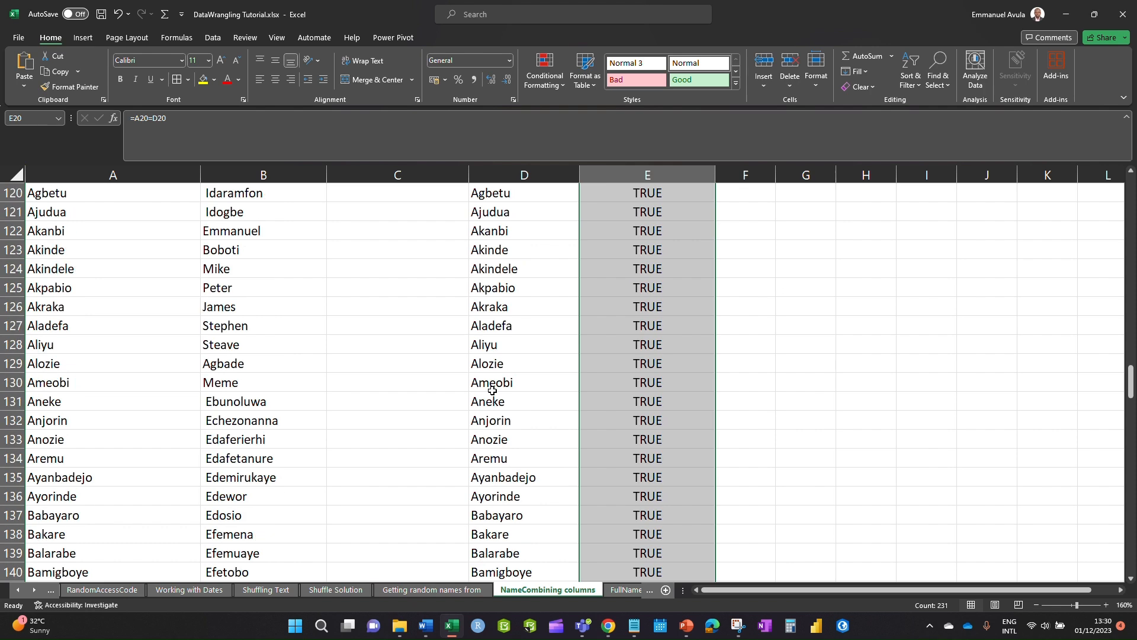
scroll(493, 391, "down", 20)
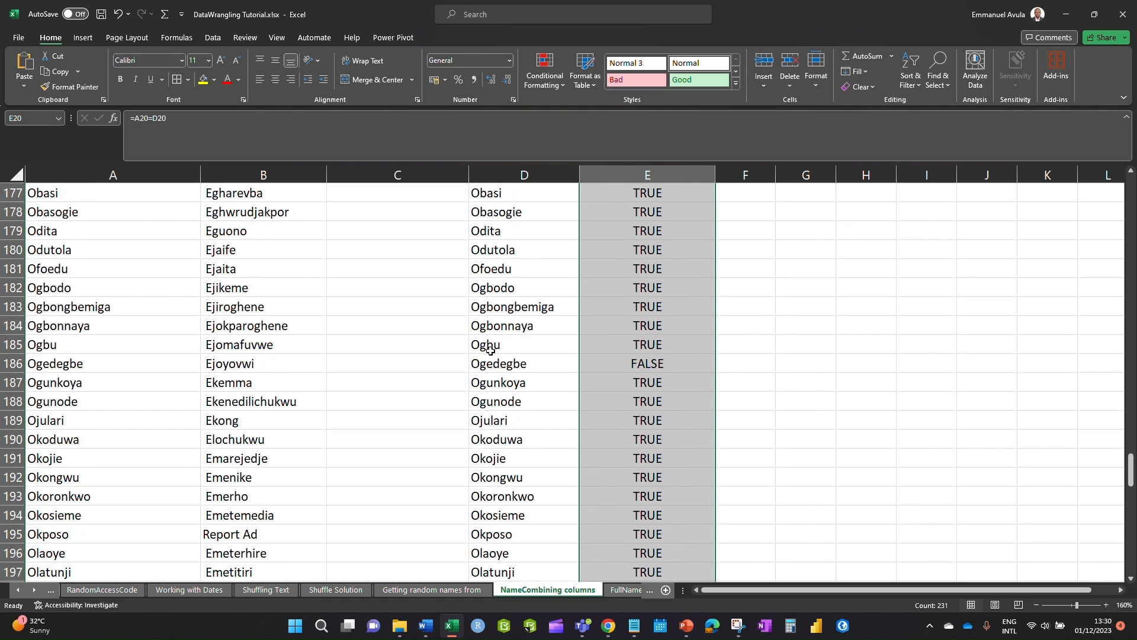
scroll(492, 351, "down", 15)
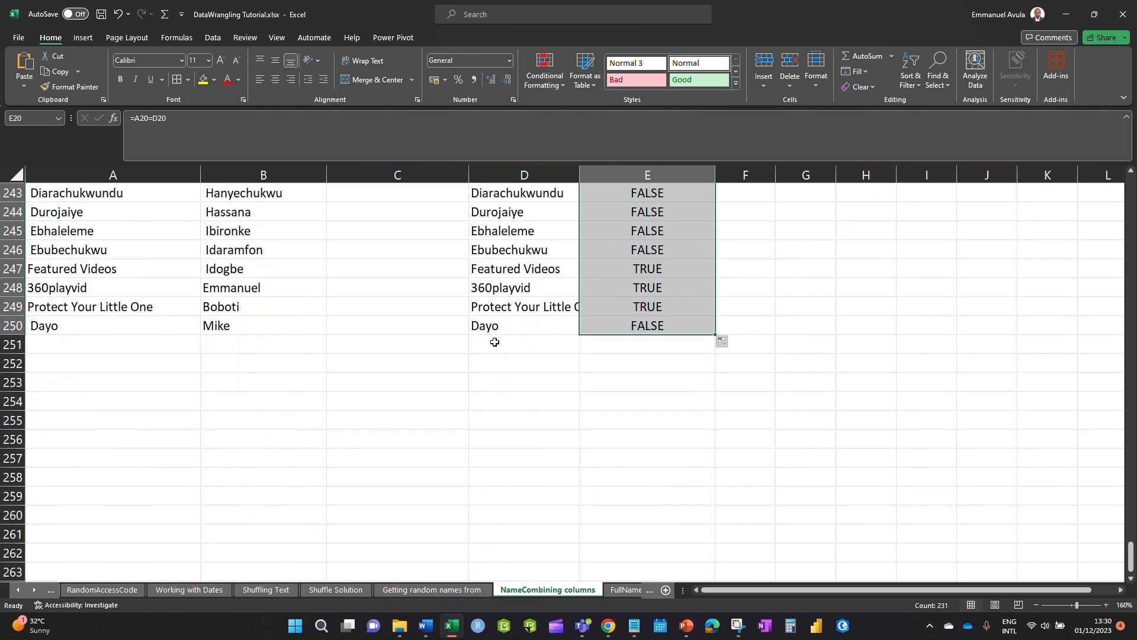
left_click(497, 327)
scroll(720, 434, "up", 9)
left_click_drag(1129, 540, 1050, 187)
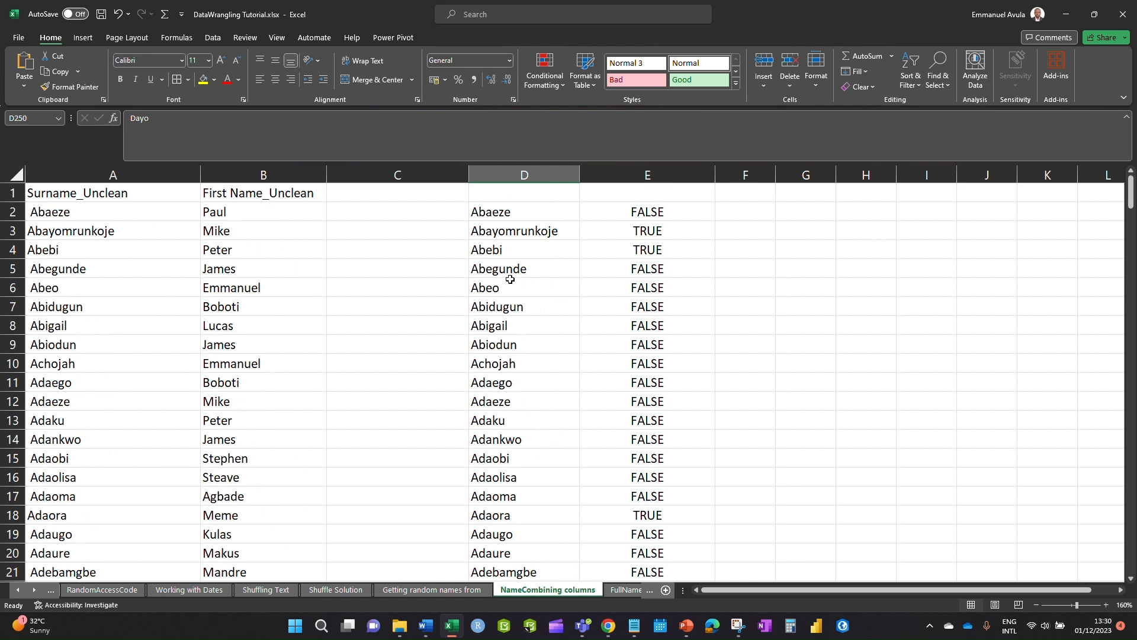
left_click(516, 193)
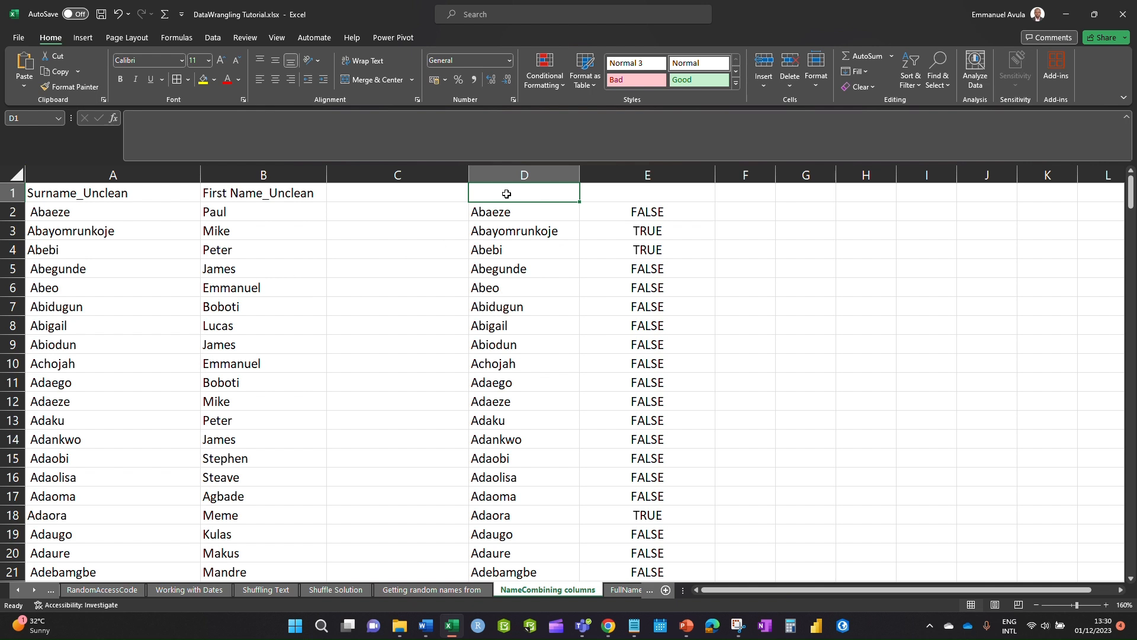
- Head column D Clean_Surname and delete the TRUE/FALSE check column E
type("Clean_Surname")
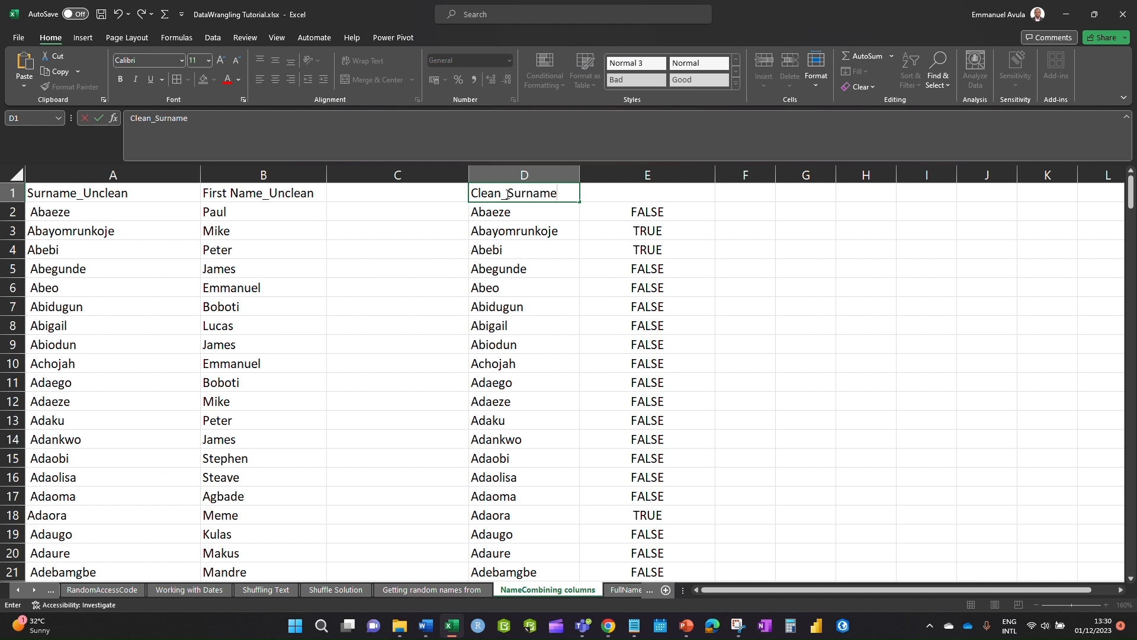
left_click(805, 248)
left_click(650, 171)
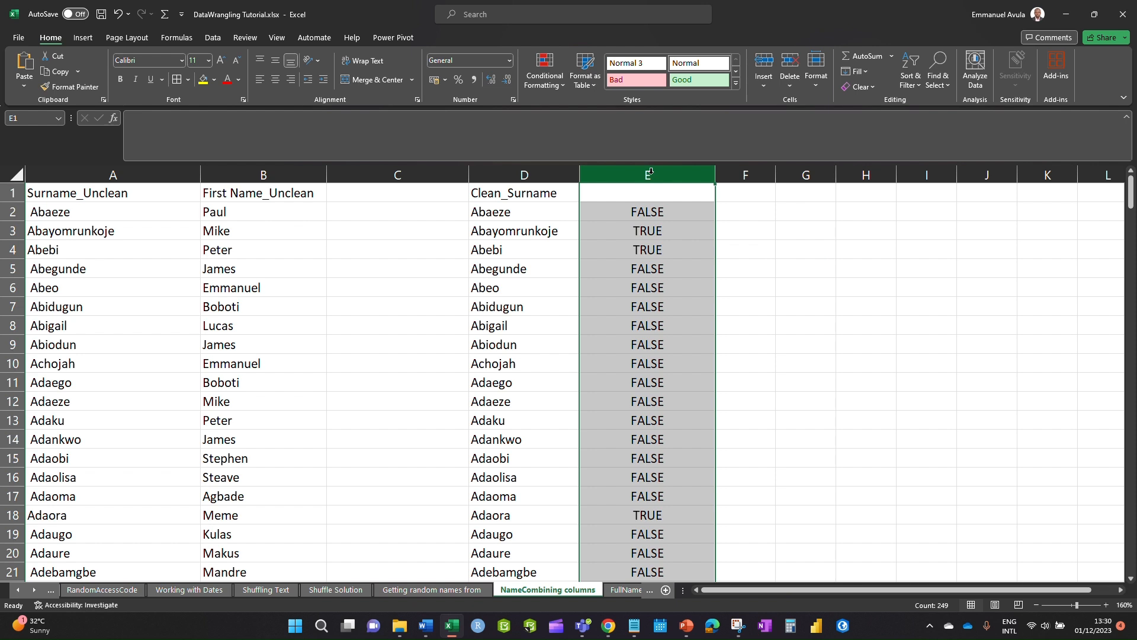
key("ctrl+minus")
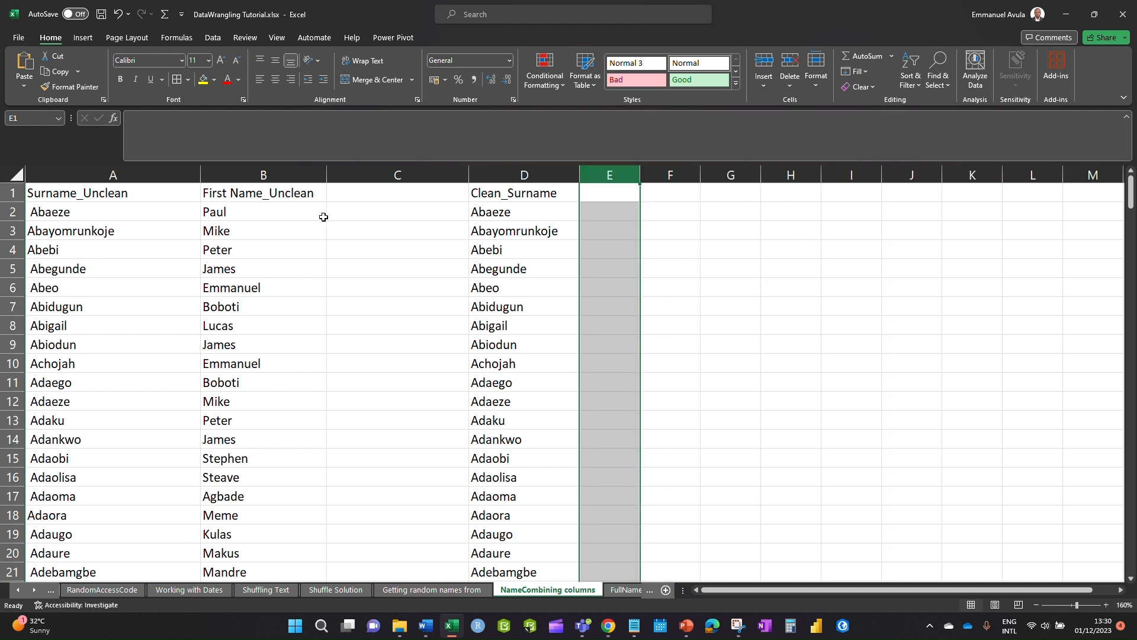
- Move Clean_Surname into column C and First Name_Unclean into column D
left_click(430, 174)
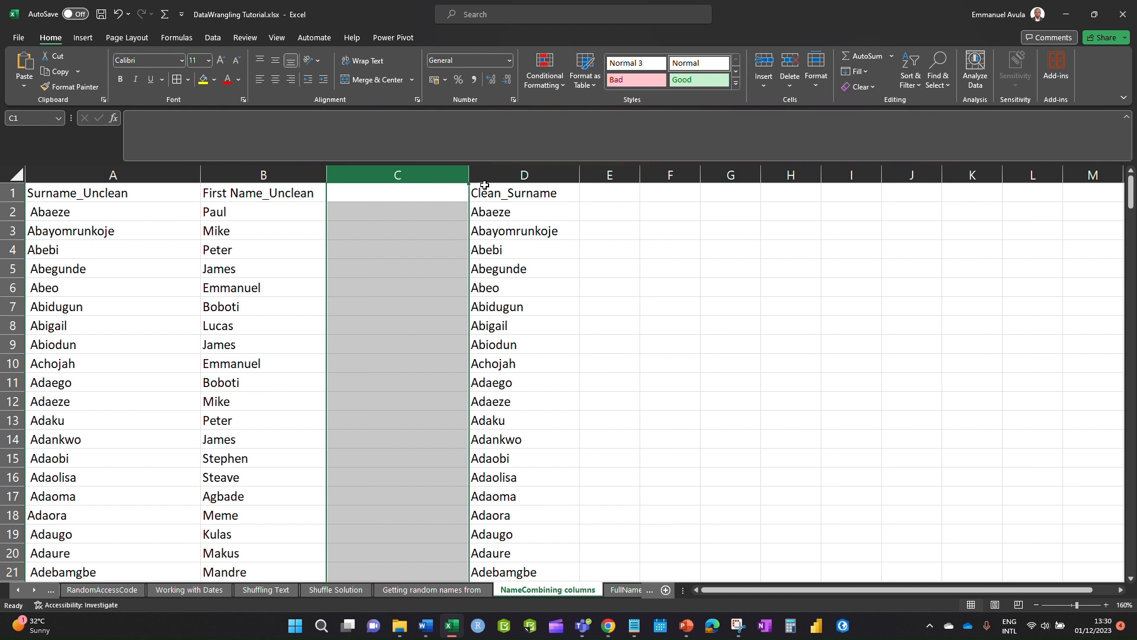
left_click(498, 172)
left_click_drag(468, 198, 367, 201)
left_click(516, 282)
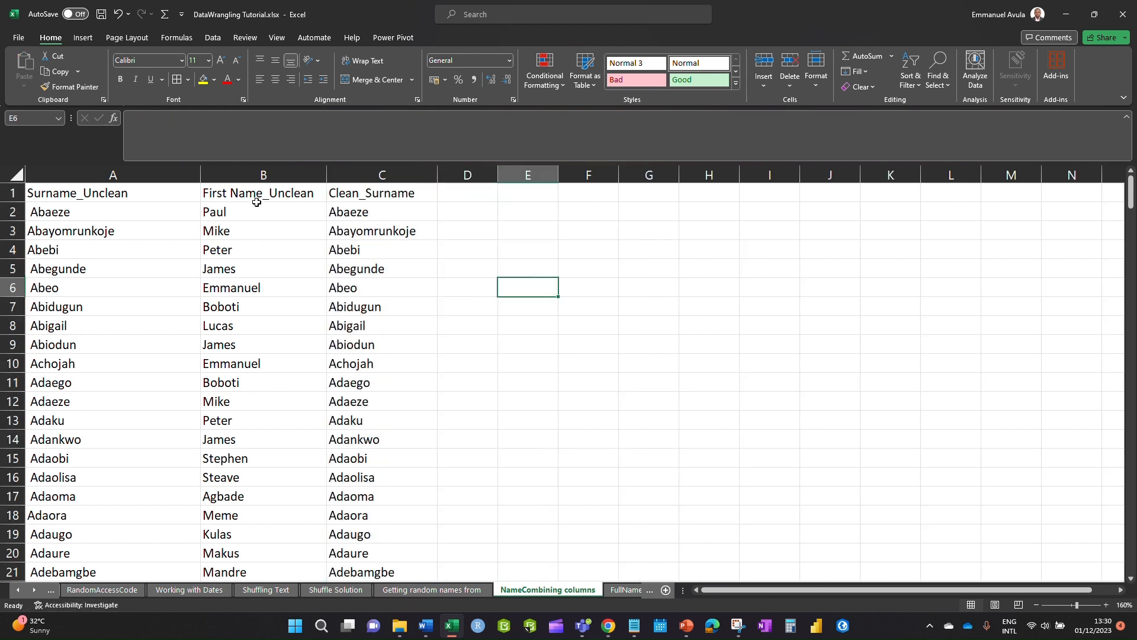
left_click(263, 167)
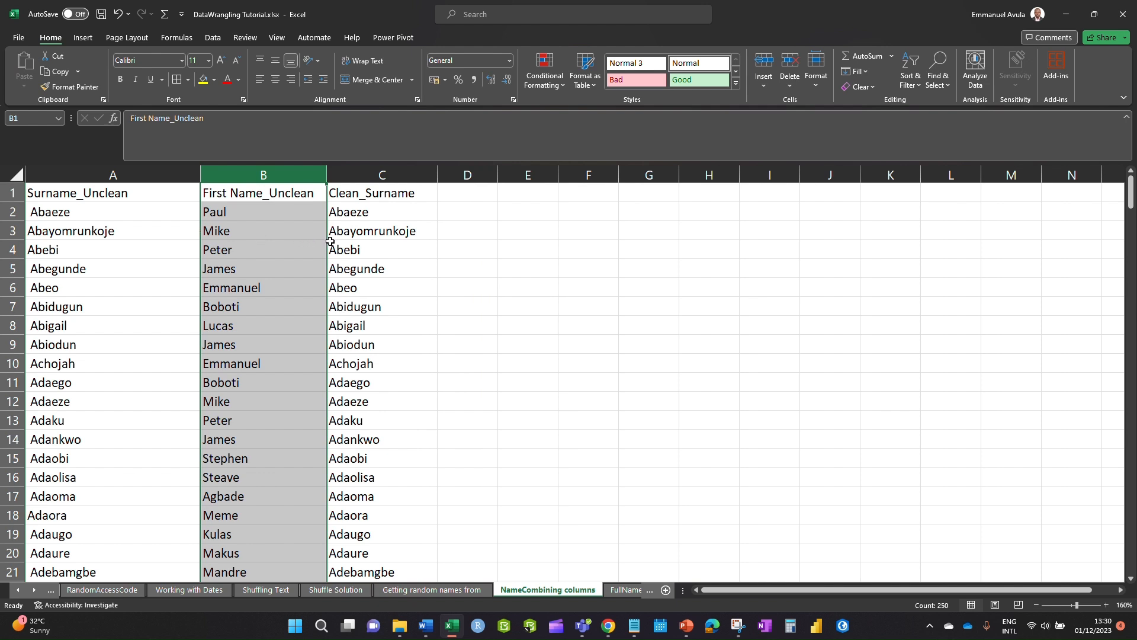
left_click_drag(327, 244, 461, 256)
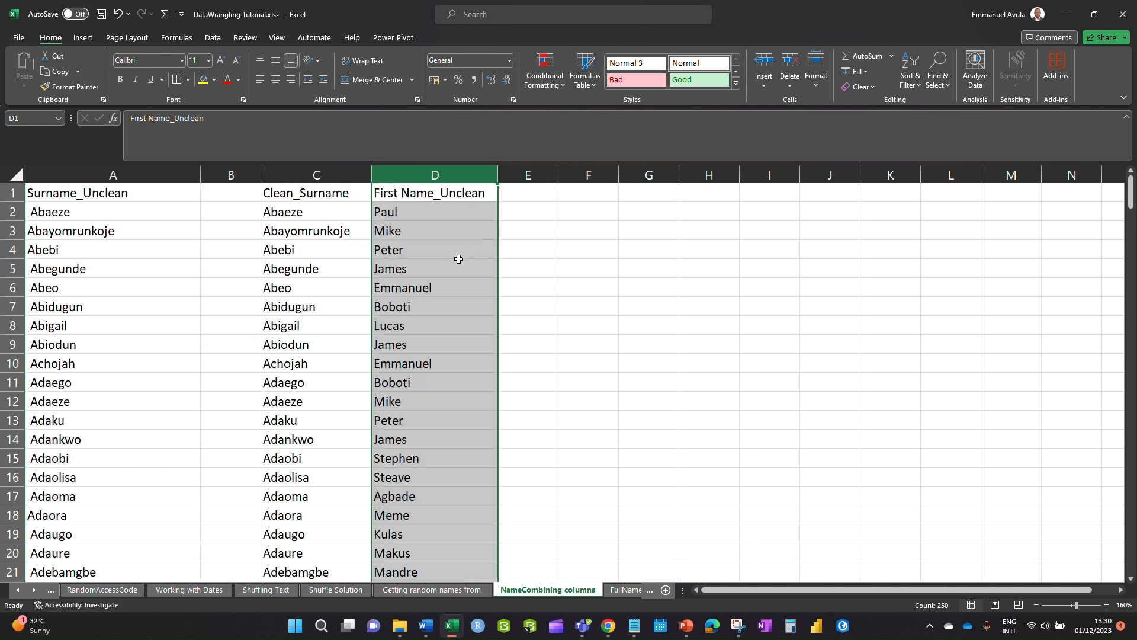
- Delete the empty column B and widen column D
left_click(239, 168)
right_click(239, 168)
left_click(289, 303)
left_click(447, 303)
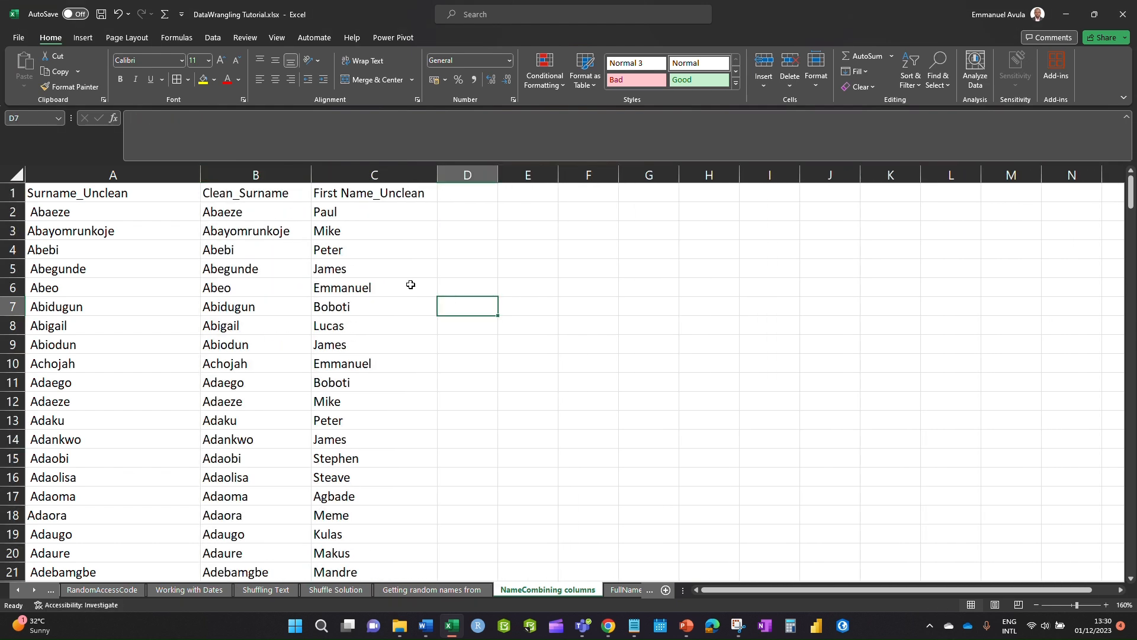
left_click(328, 215)
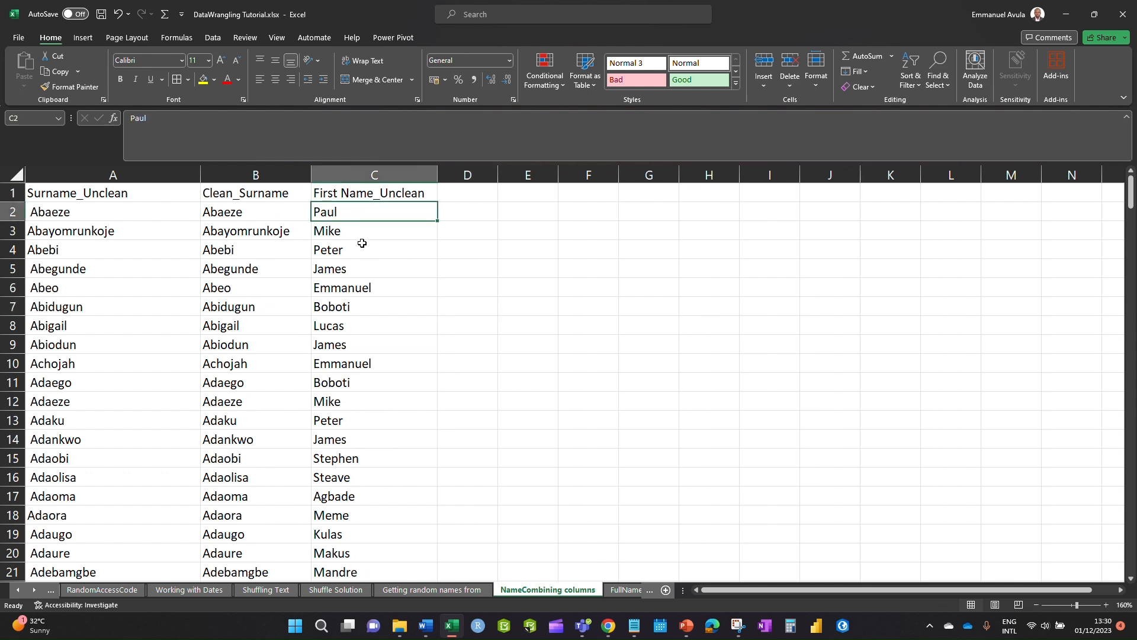
left_click_drag(492, 178, 558, 177)
left_click(470, 207)
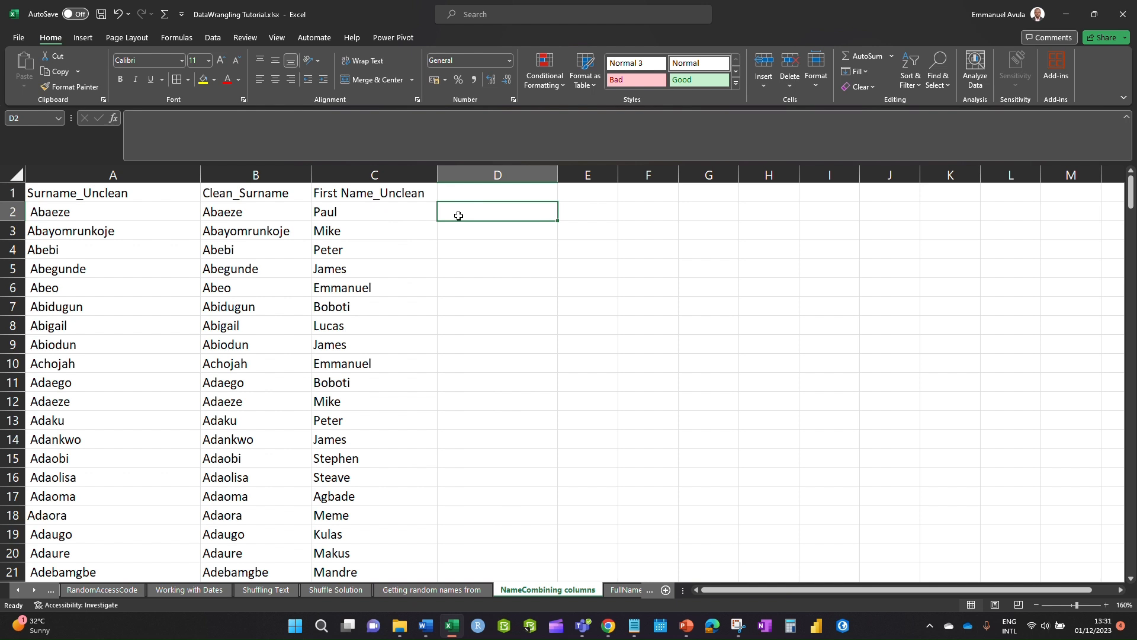
- Enter =TRIM(C2) in D2, fill it to row 250, and copy column D
type("=tr")
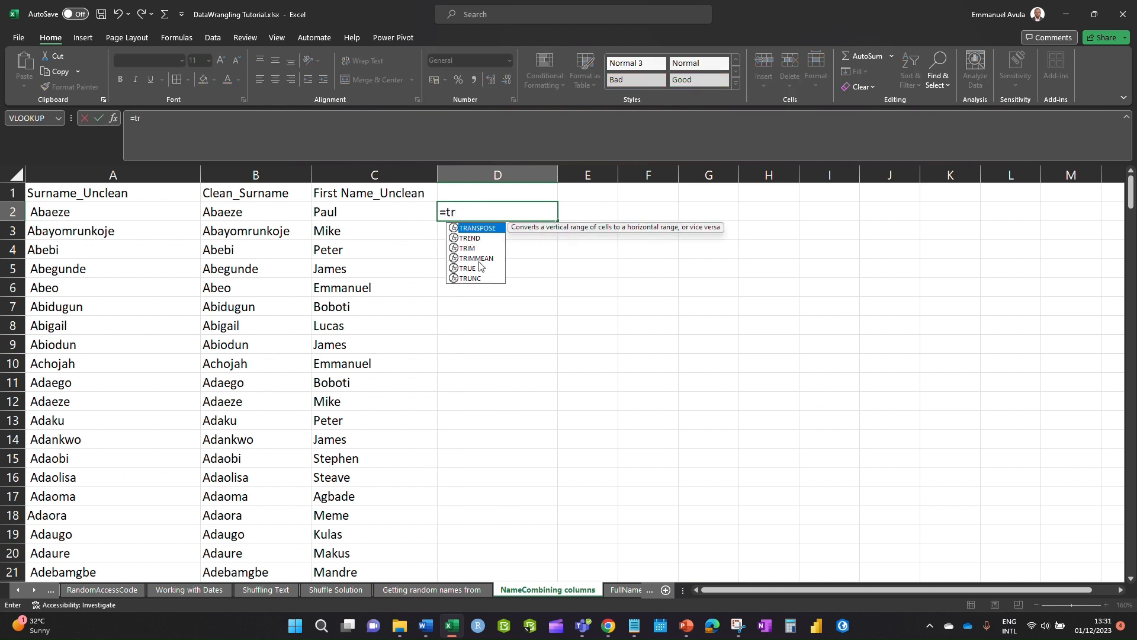
double_click(467, 247)
left_click(373, 213)
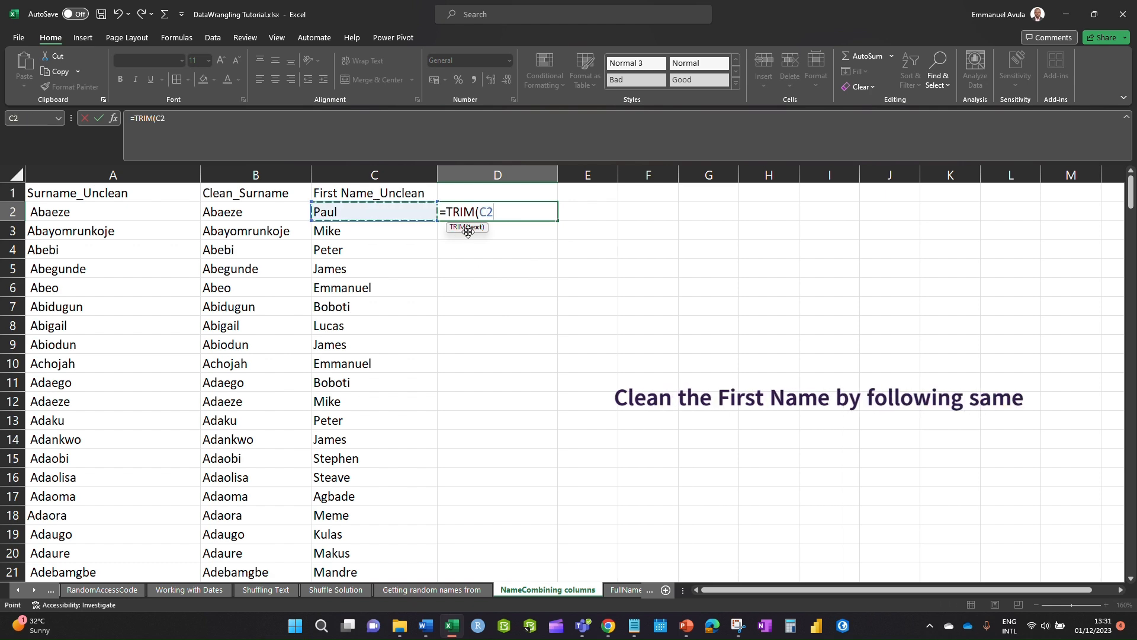
key("Return")
left_click(536, 213)
left_click_drag(557, 221, 545, 540)
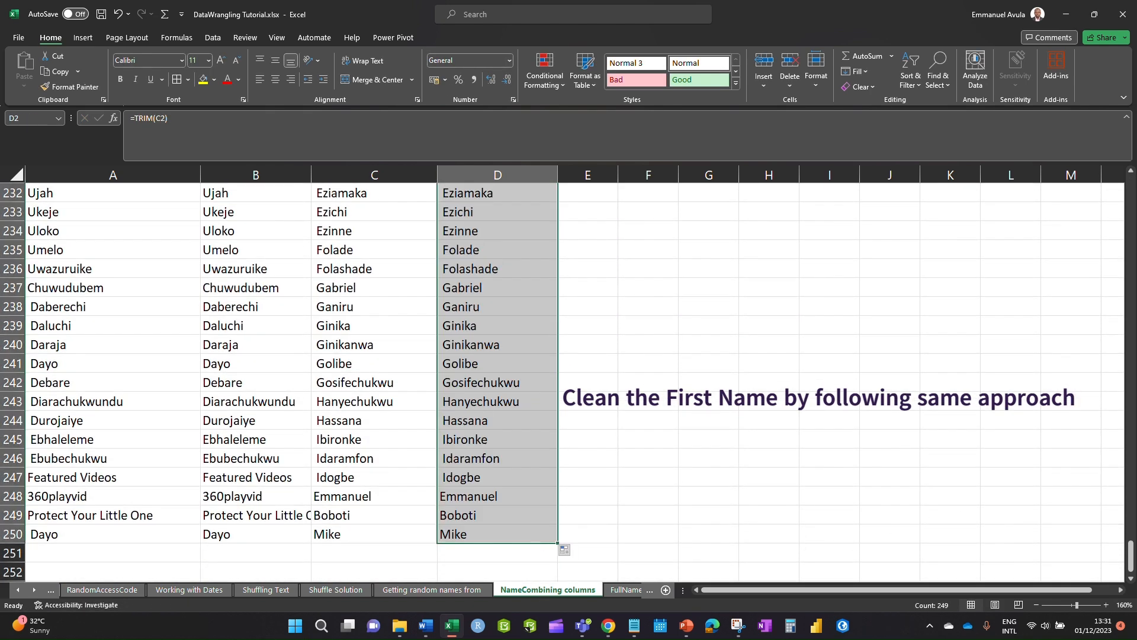
scroll(1094, 564, "up", 20)
scroll(512, 419, "down", 13)
scroll(748, 446, "up", 13)
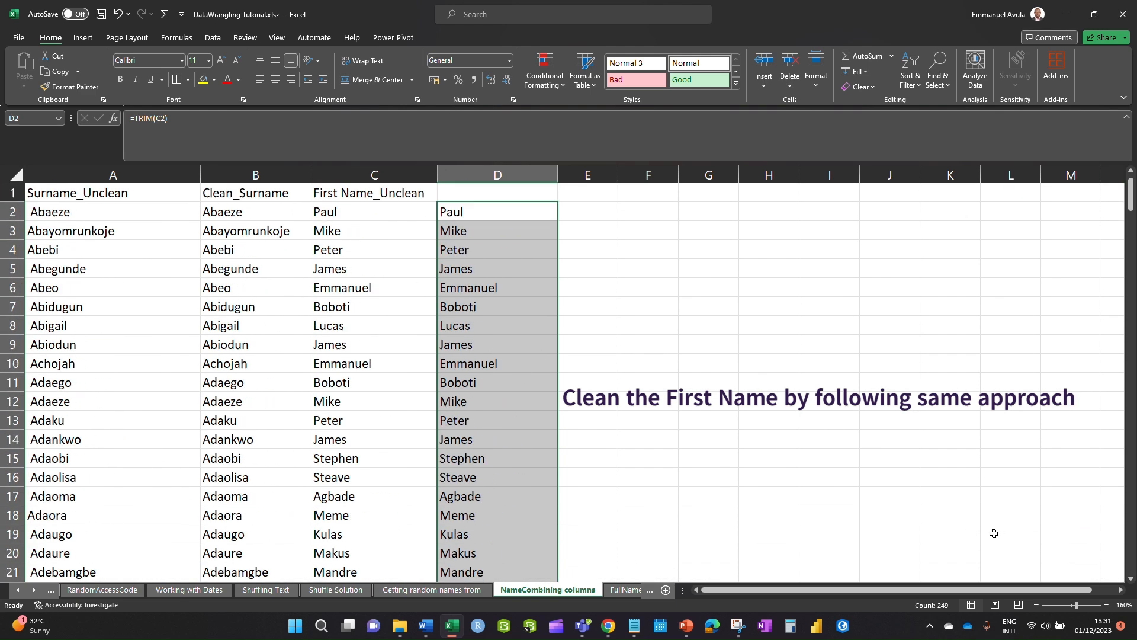
left_click(488, 176)
key("ctrl+c")
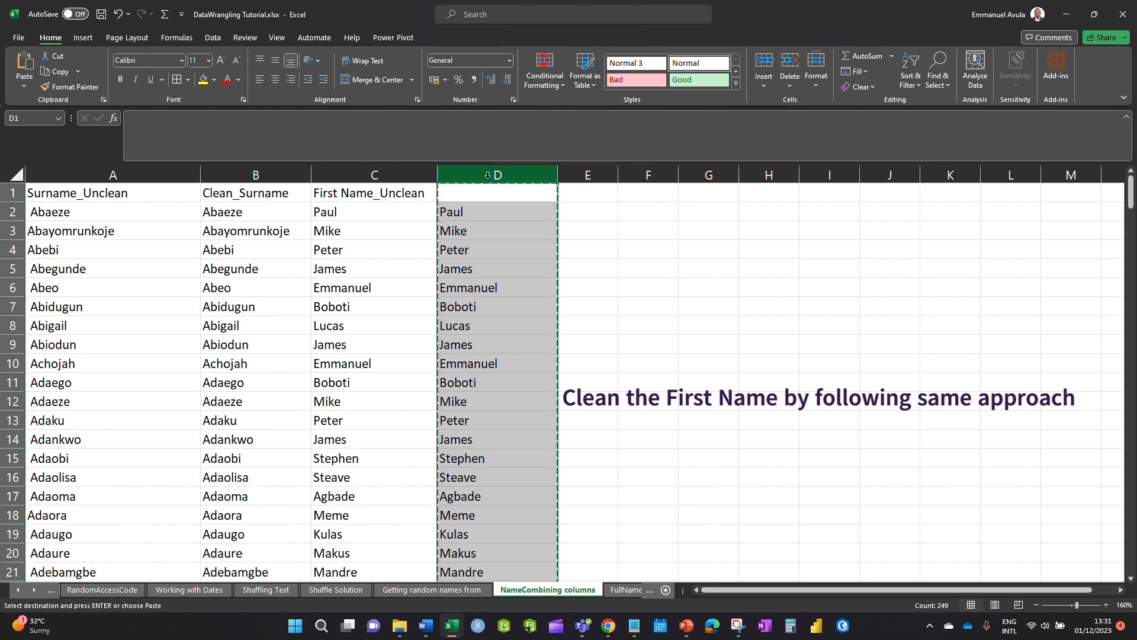
- Paste column D back as values over the TRIM formulas and check Ebunoluwa in D38
key("alt+e")
key("s")
key("v")
key("Return")
key("Escape")
left_click(703, 309)
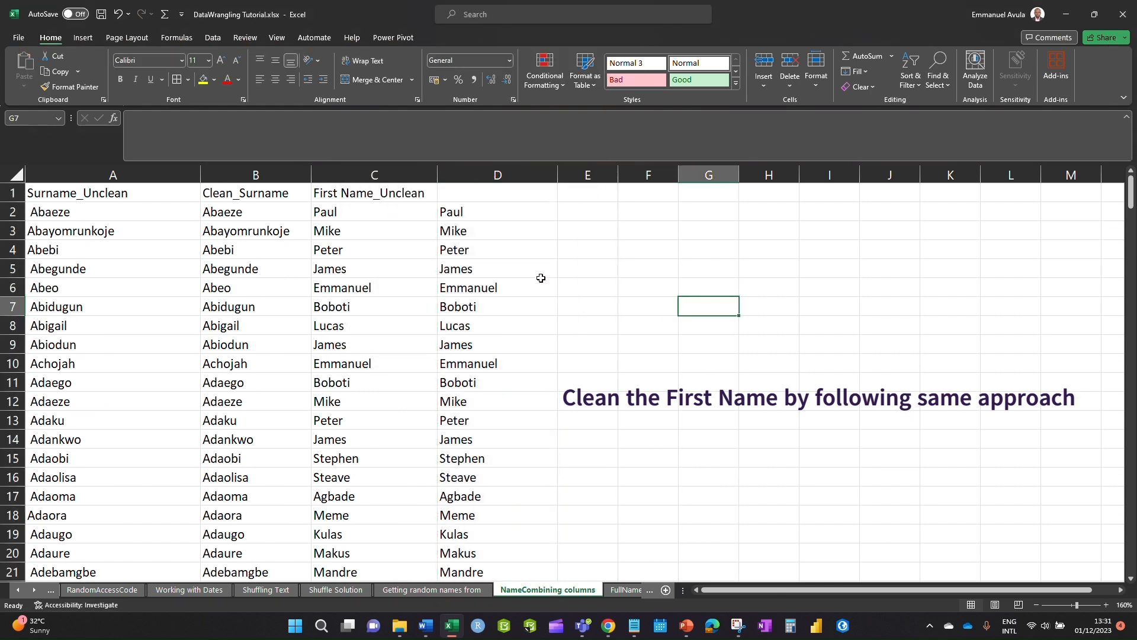
left_click(572, 269)
scroll(453, 473, "down", 8)
double_click(445, 439)
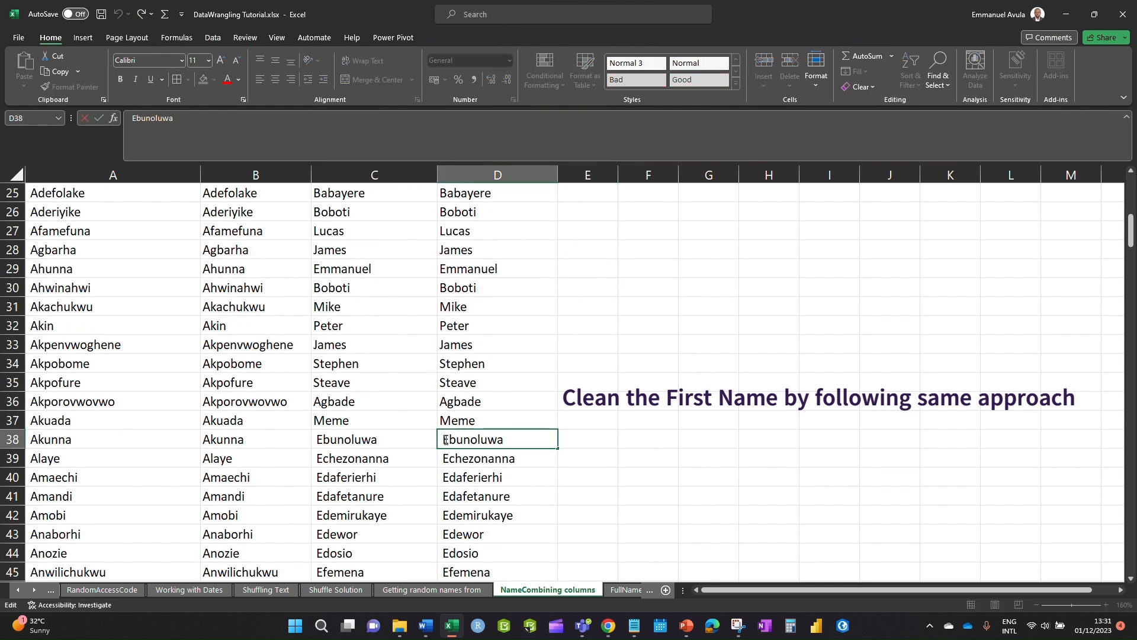
key("Escape")
- Replace the stray spaces in column D with nothing, making 173 replacements
left_click(938, 66)
left_click(947, 121)
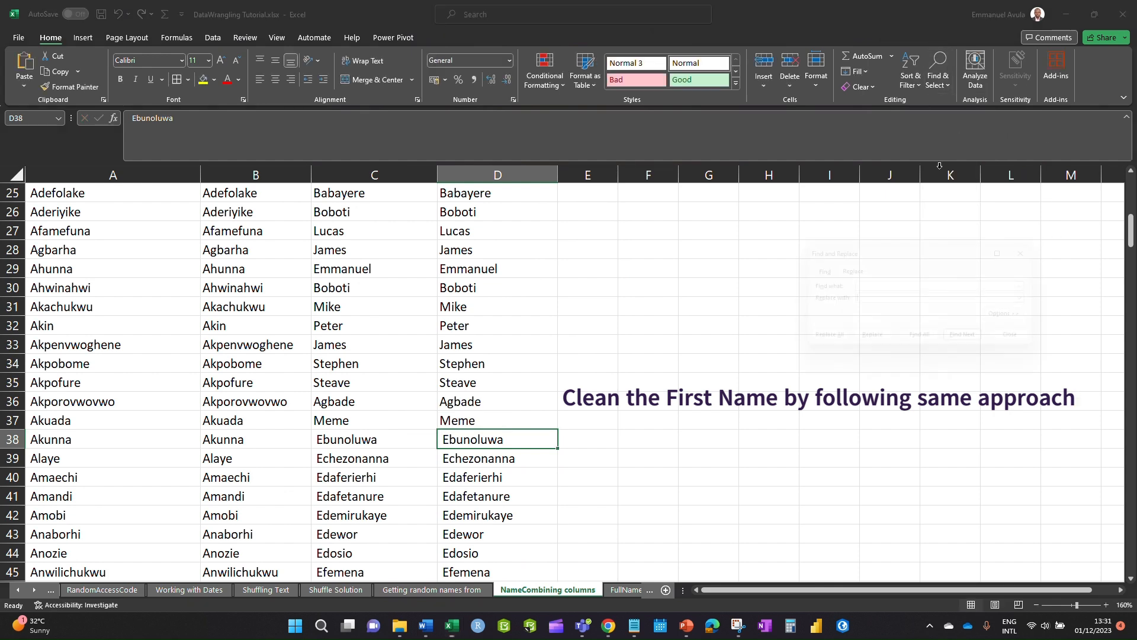
left_click(882, 301)
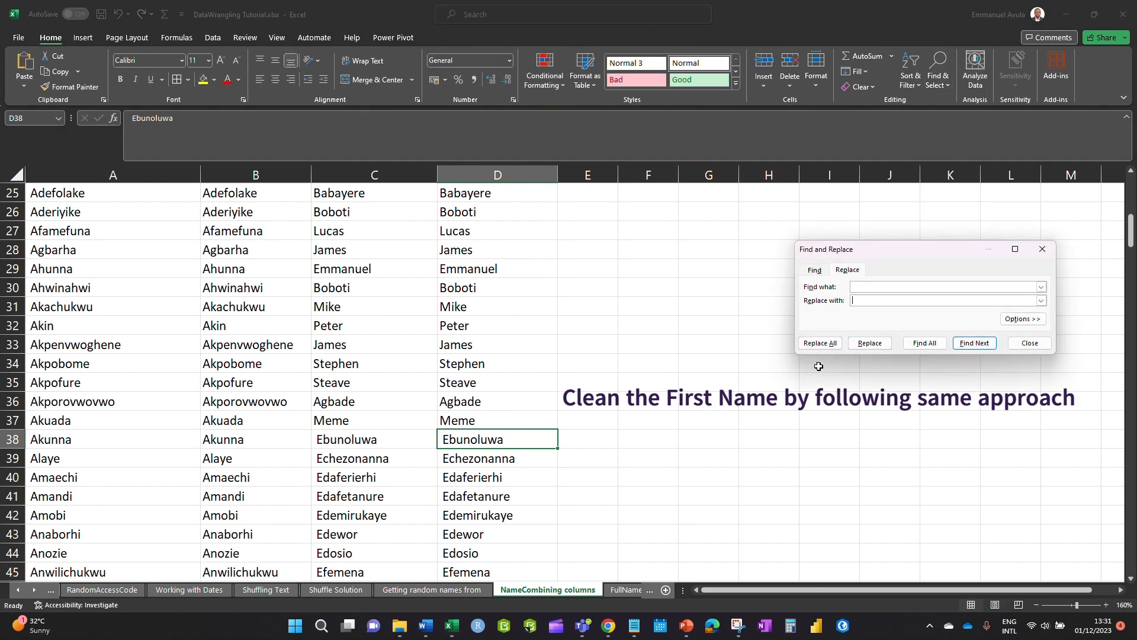
left_click(498, 175)
left_click(822, 343)
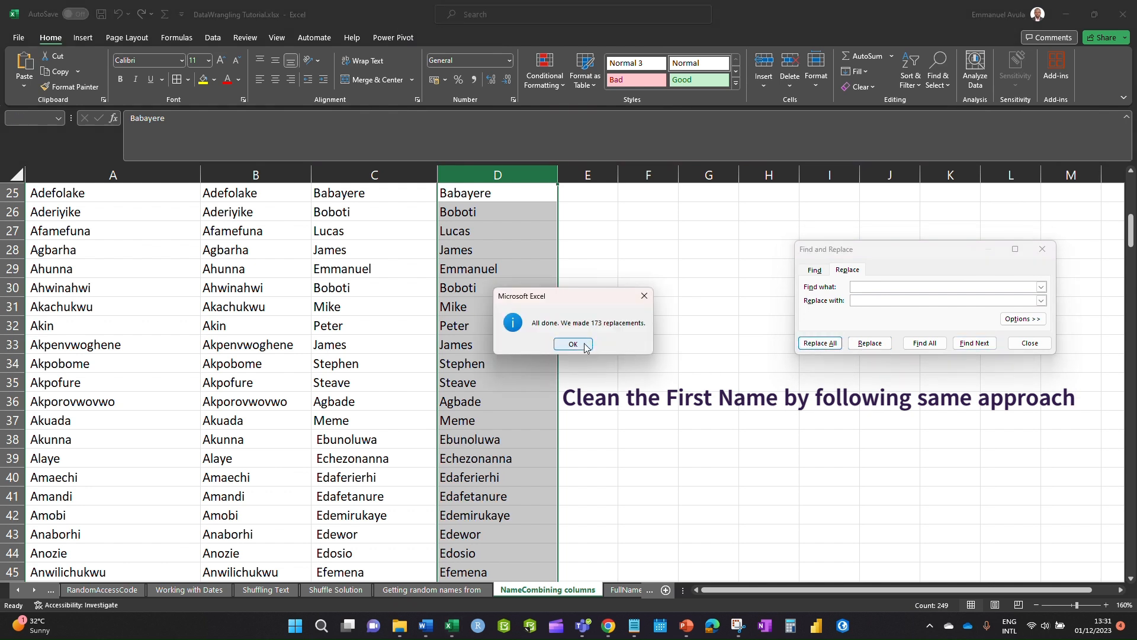
left_click(583, 346)
left_click(1043, 249)
left_click(638, 331)
left_click(499, 176)
scroll(496, 386, "down", 5)
scroll(593, 356, "up", 12)
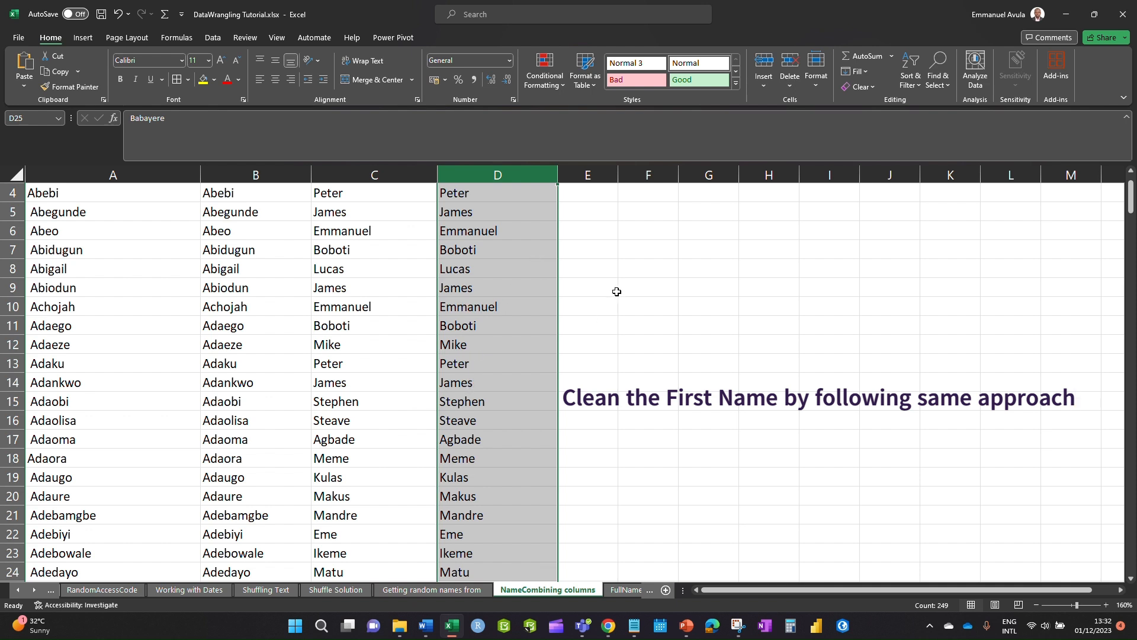
- Enter the heading Clean_FirstName in cell D1 above the cleaned first names
scroll(562, 323, "up", 1)
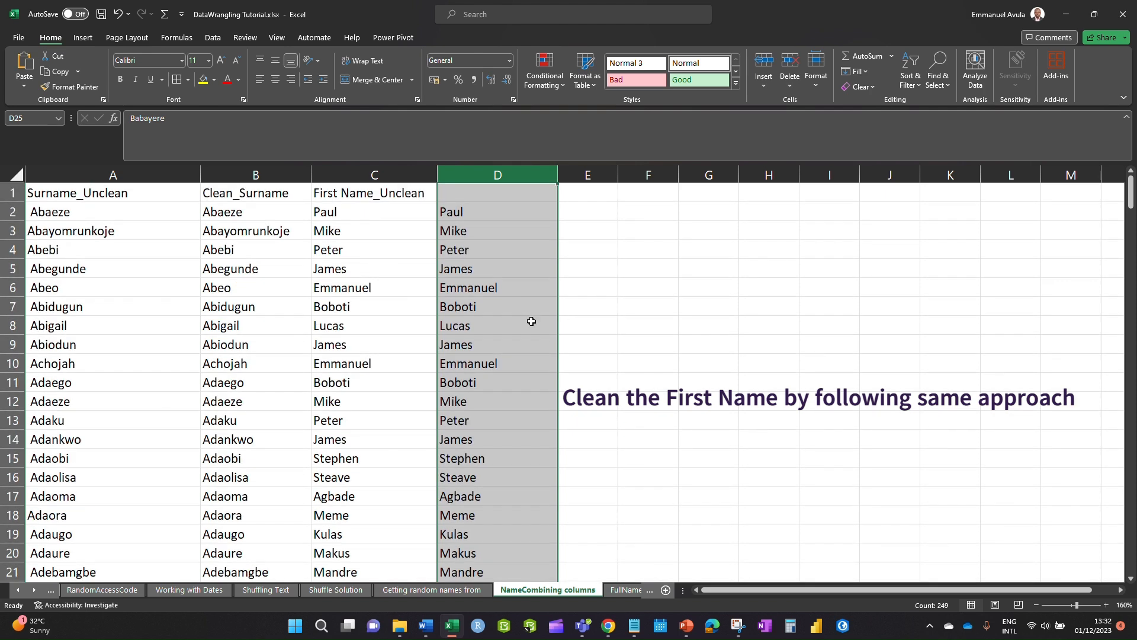
left_click(484, 191)
left_click(486, 217)
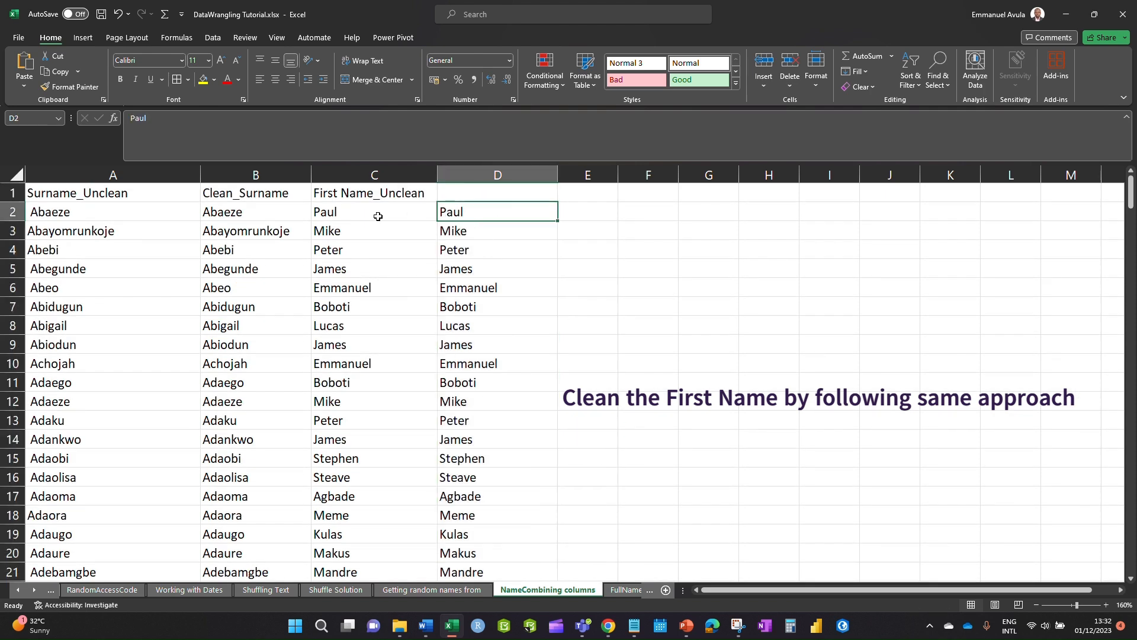
left_click(475, 173)
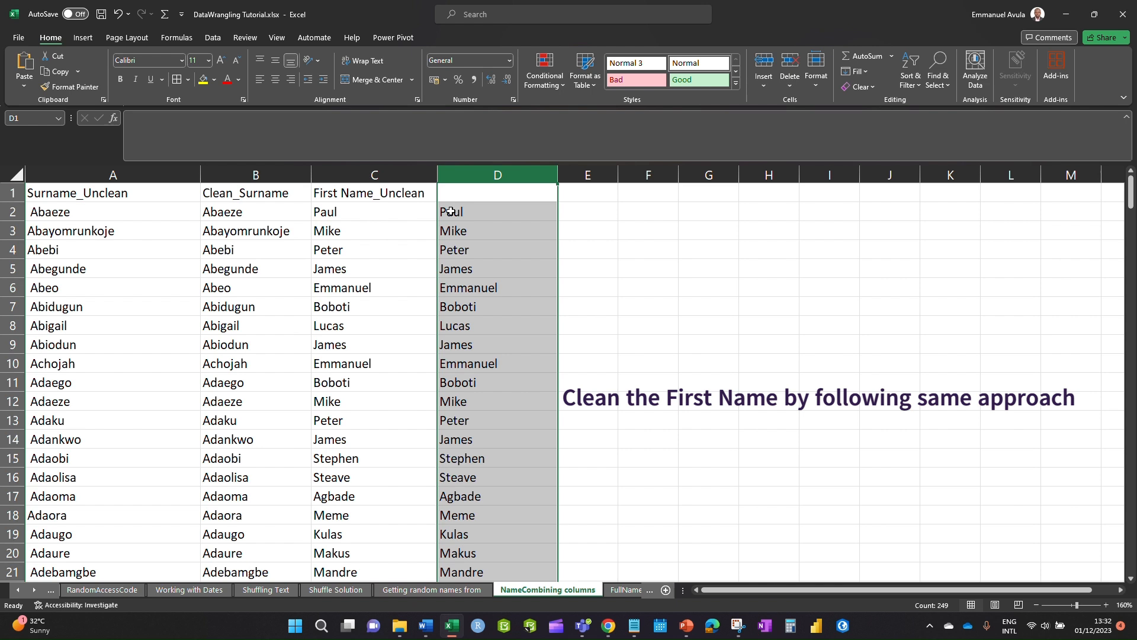
left_click(474, 191)
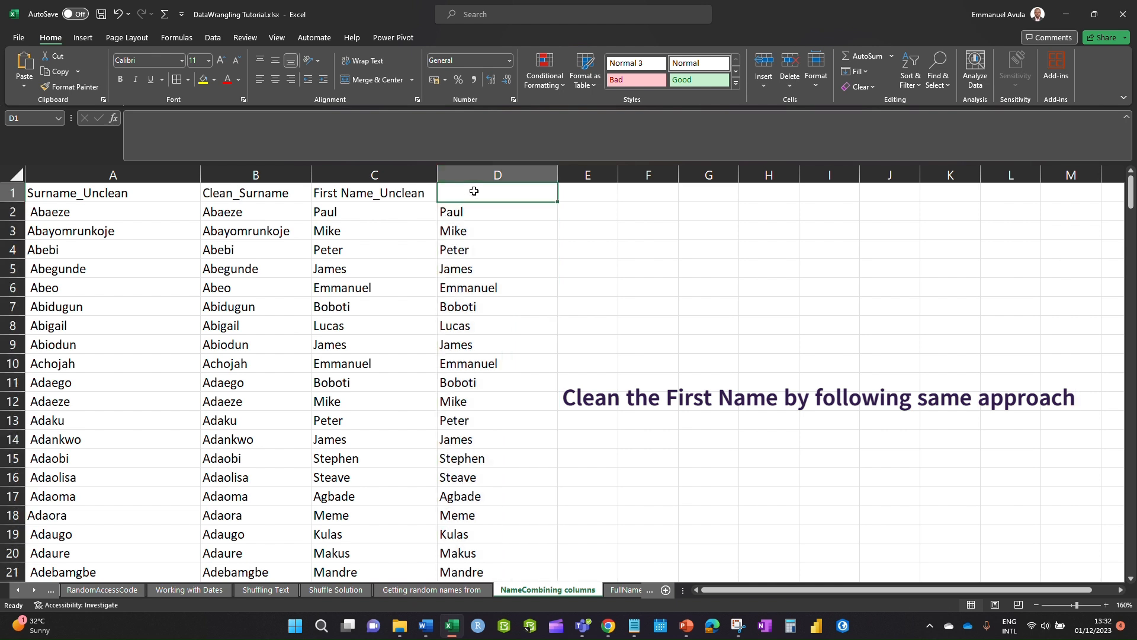
type("Clean")
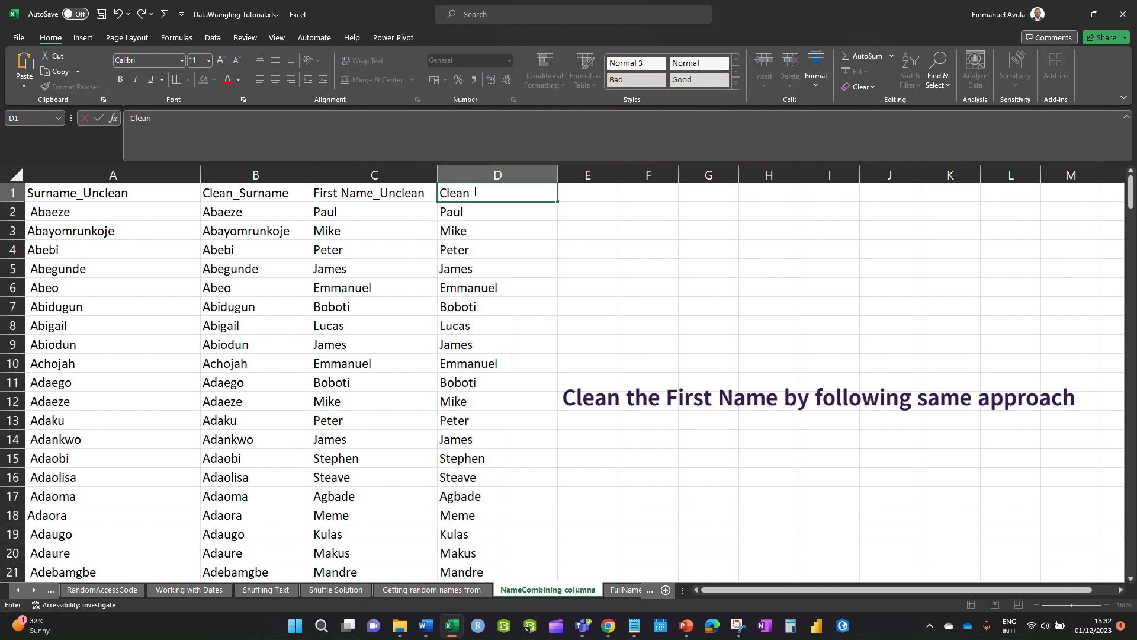
type("_FirstName")
left_click(614, 264)
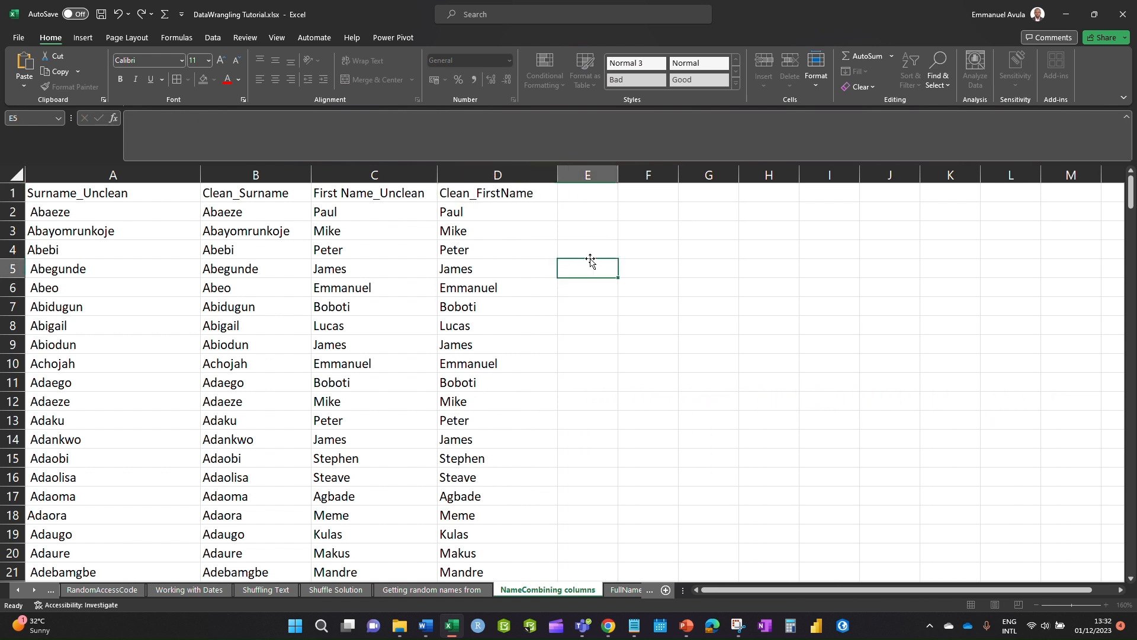
left_click_drag(109, 174, 471, 228)
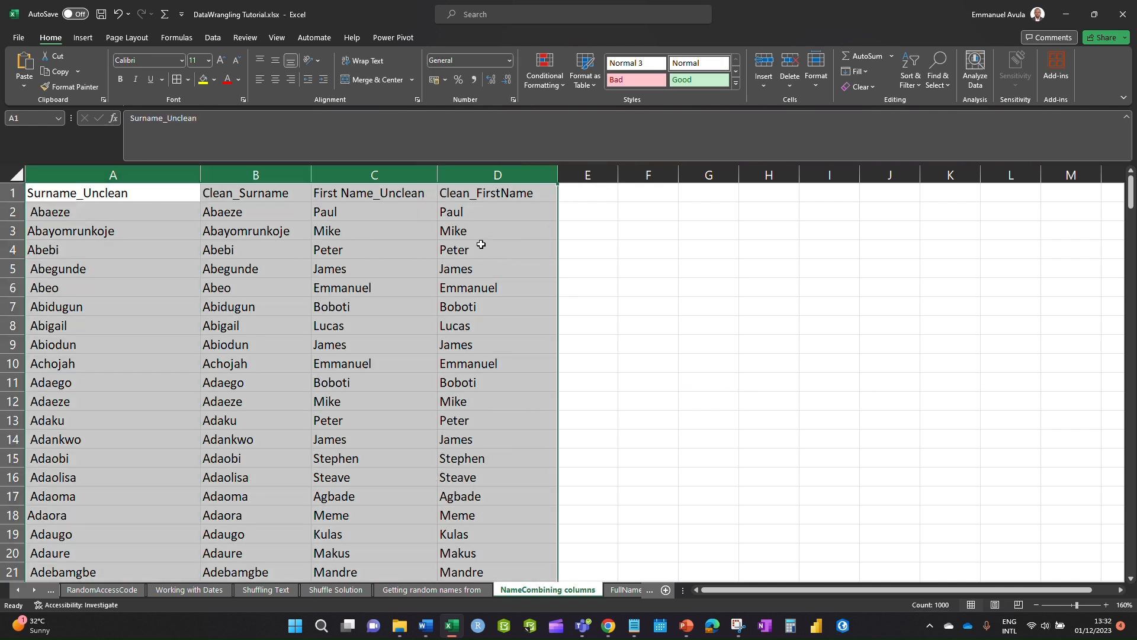
- Paste columns A–D back onto themselves as values and widen column E
key("ctrl+c")
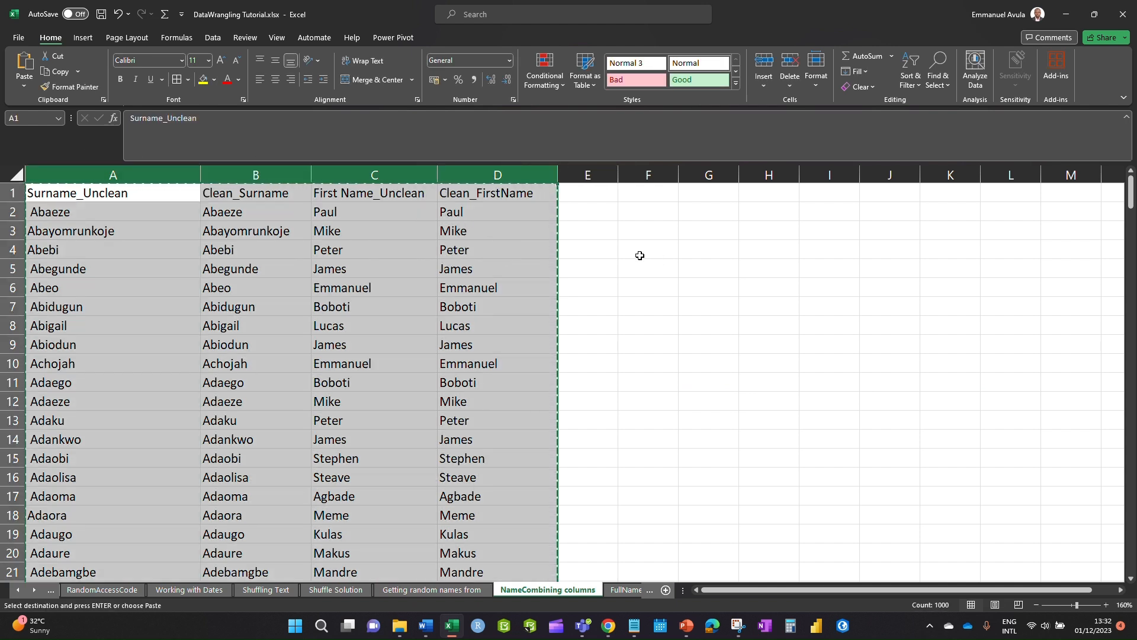
key("alt+e")
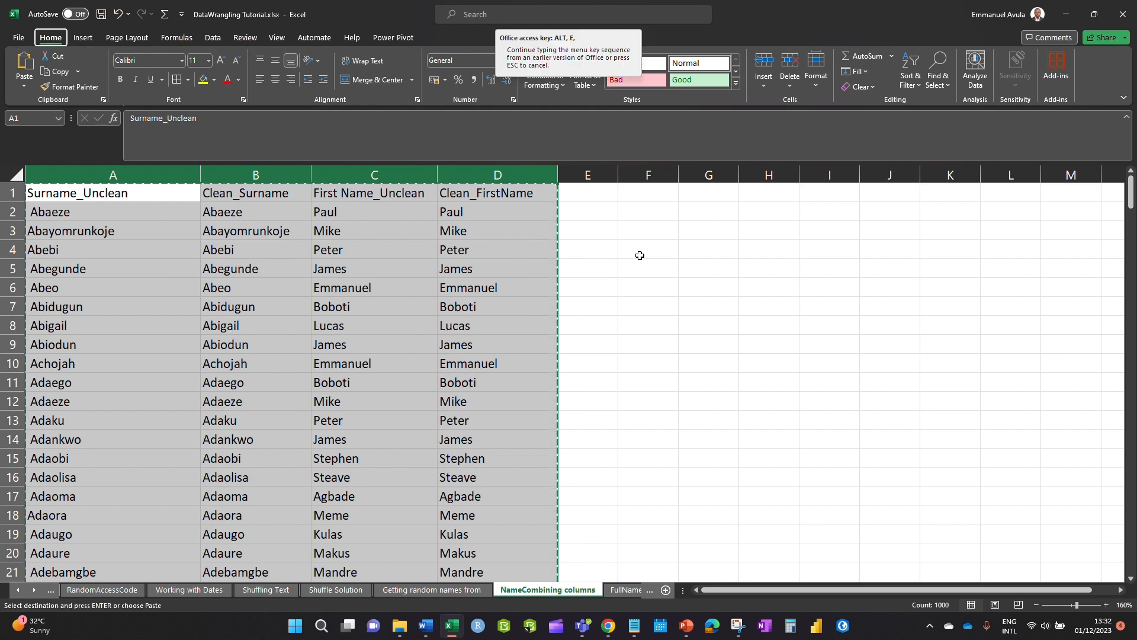
key("s")
key("v")
key("Return")
left_click(660, 474)
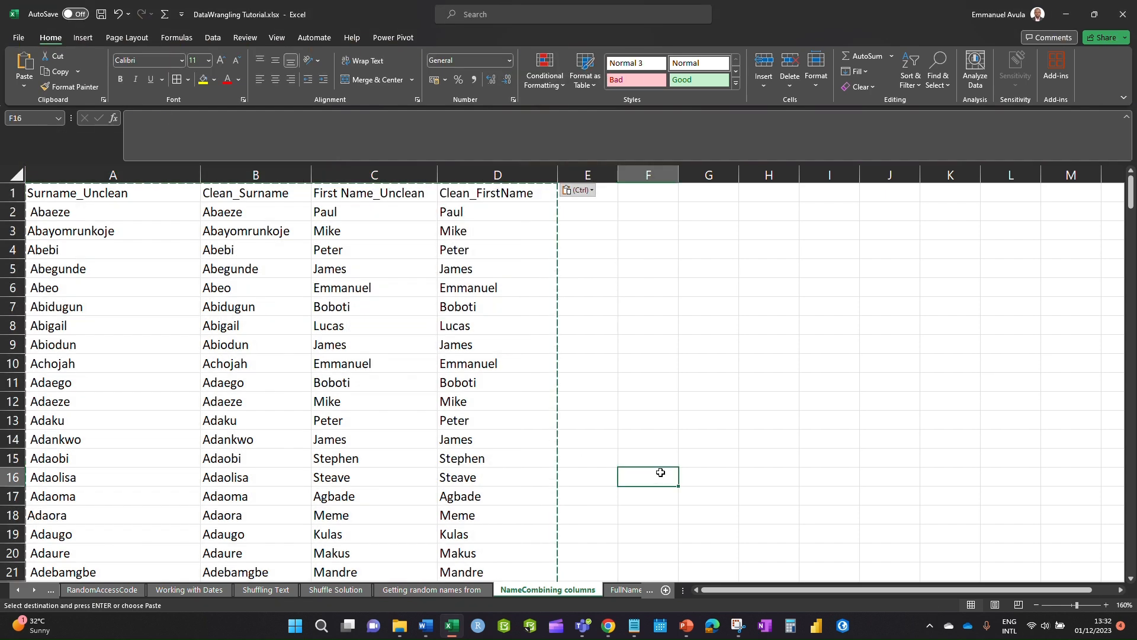
key("Escape")
left_click(708, 325)
left_click_drag(618, 175, 700, 175)
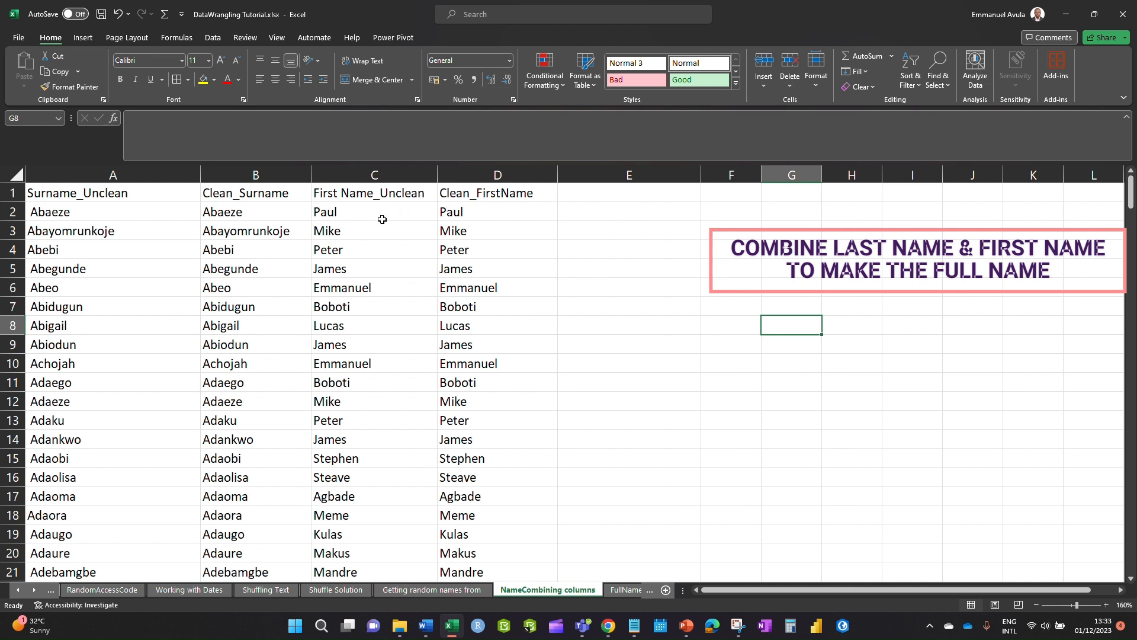
- Move Clean_Surname from column B into column C, swapping it with First Name_Unclean beside Clean_FirstName
left_click(379, 173)
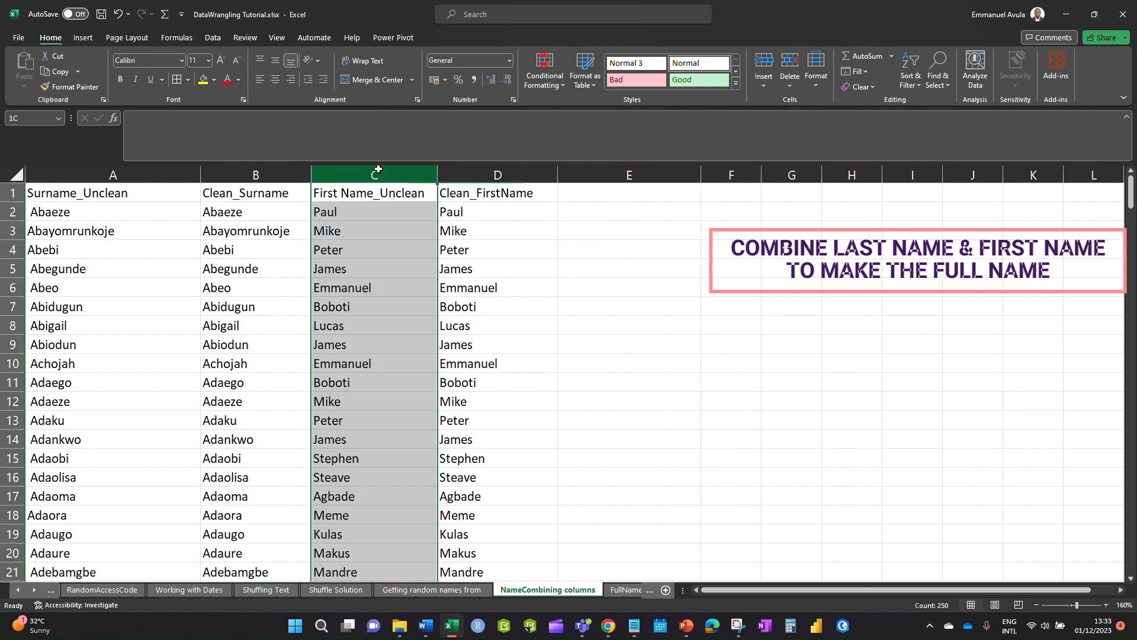
left_click(476, 169)
left_click(395, 170)
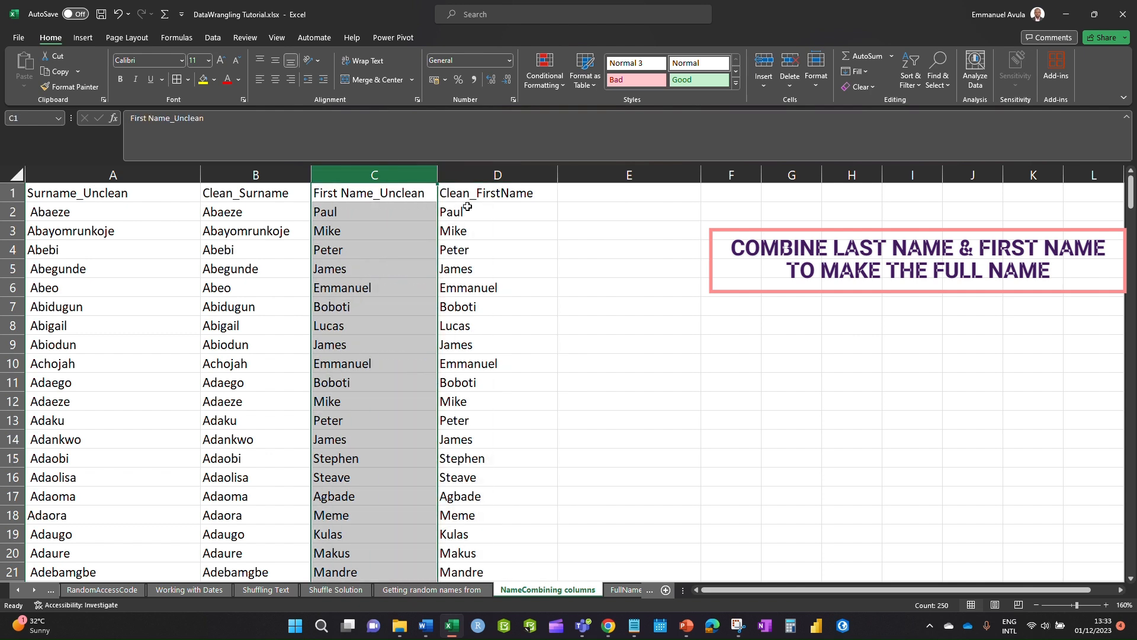
left_click(270, 174)
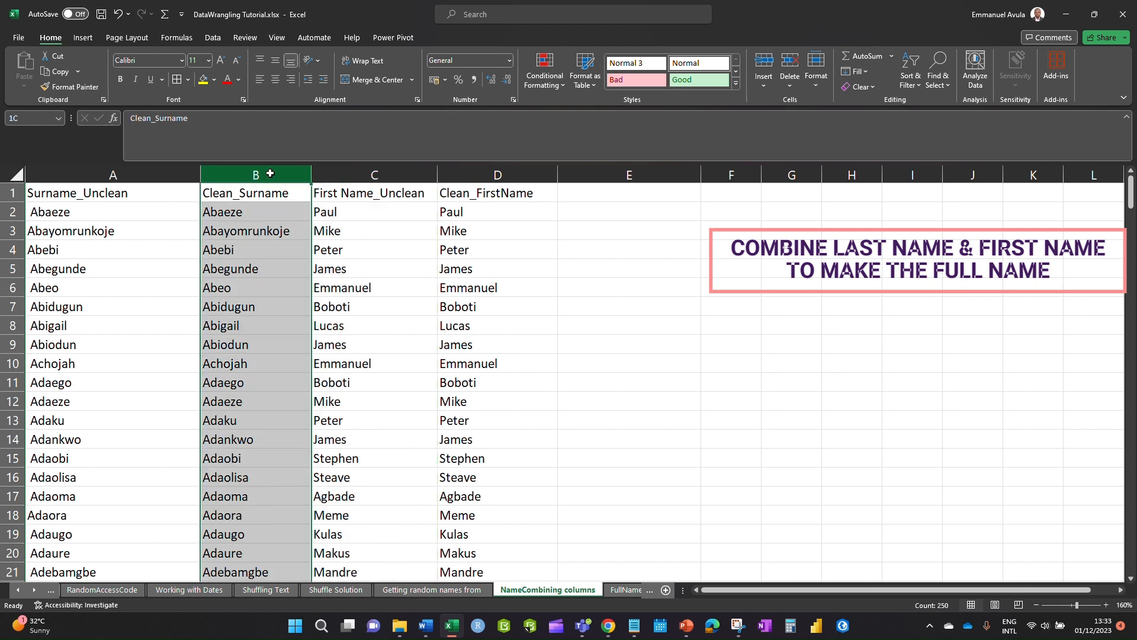
left_click_drag(310, 212, 411, 234)
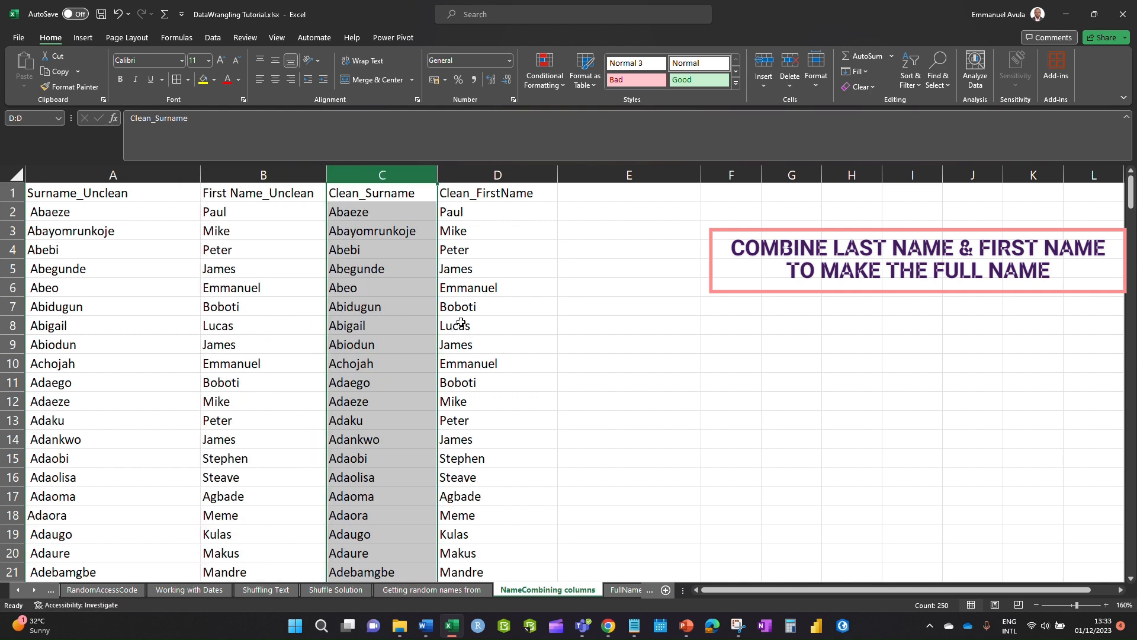
left_click(510, 229)
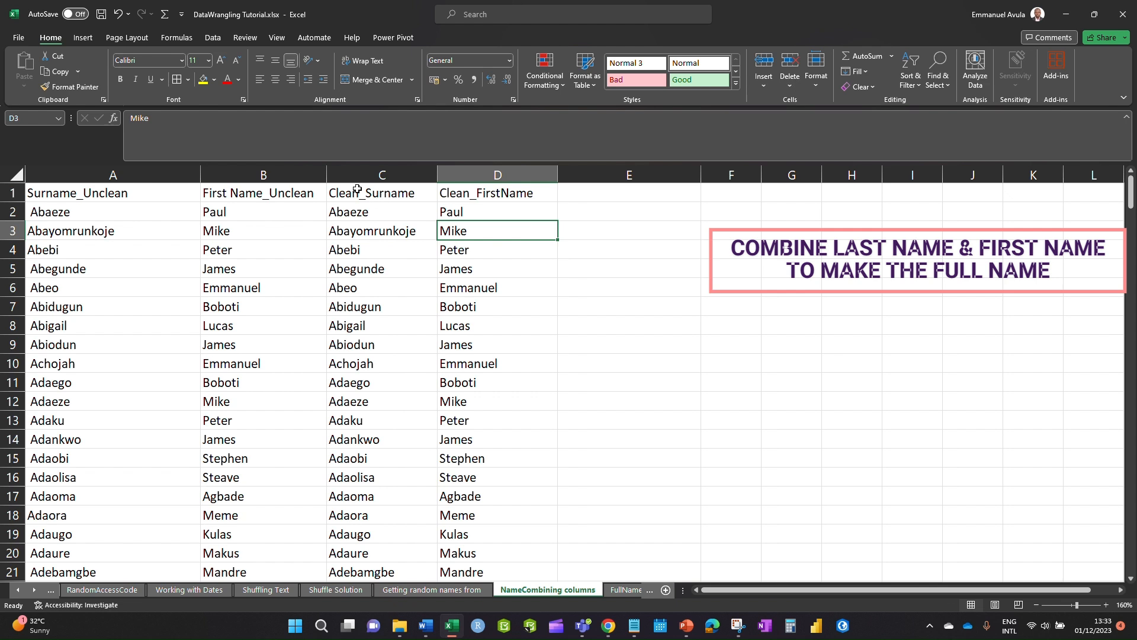
left_click_drag(381, 175, 543, 179)
- Enter the heading FullName in cell E1
left_click(597, 201)
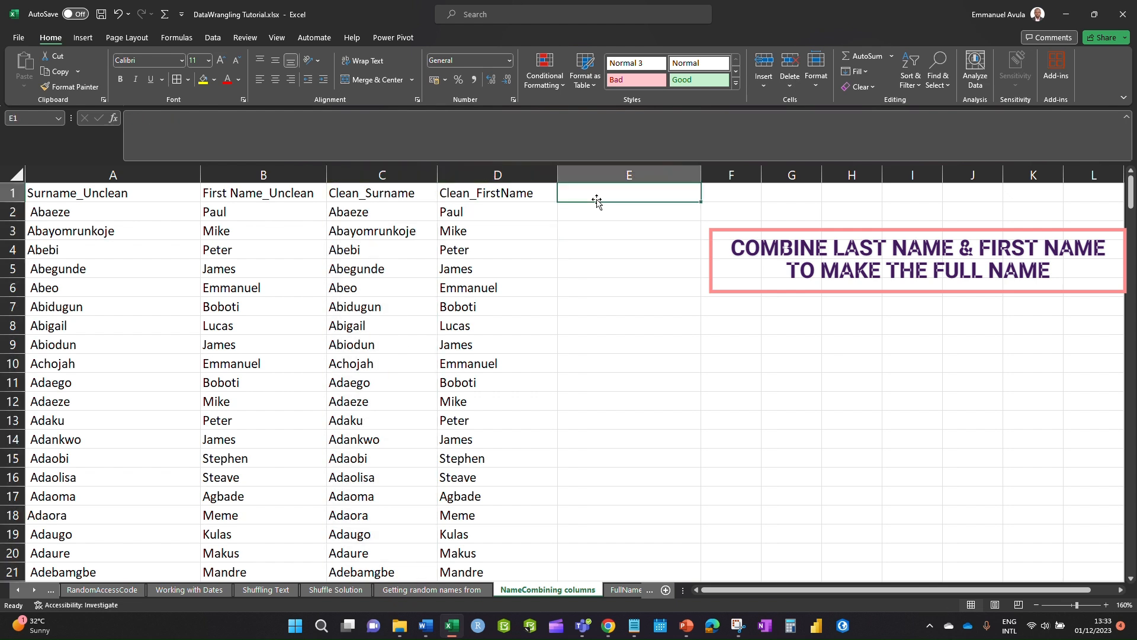
type("F")
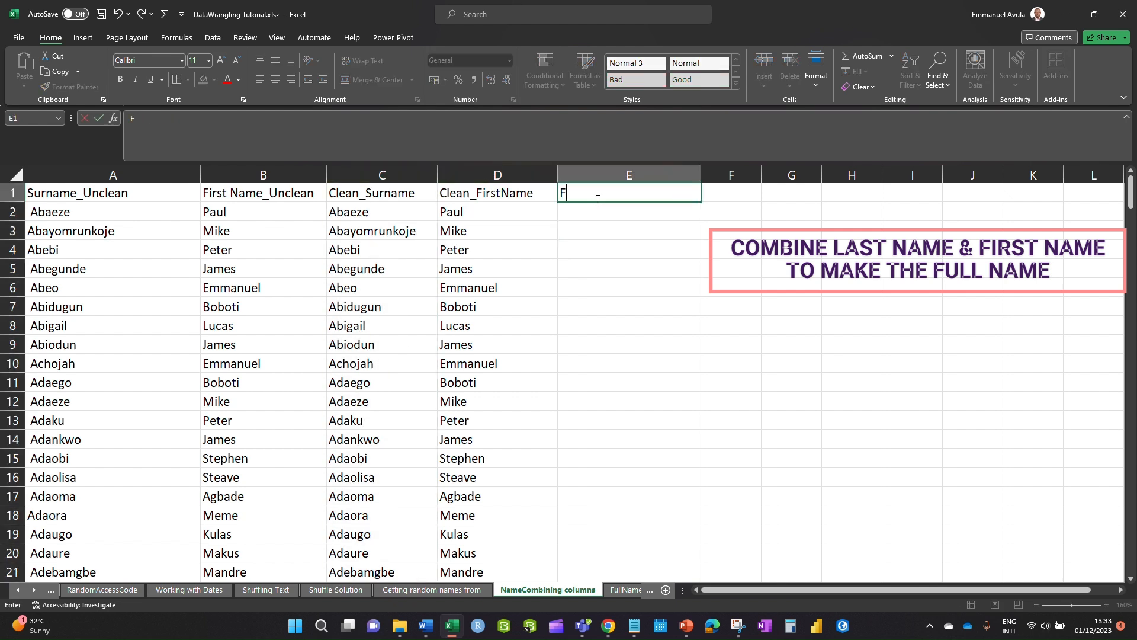
type("ullName")
left_click(629, 261)
left_click(590, 216)
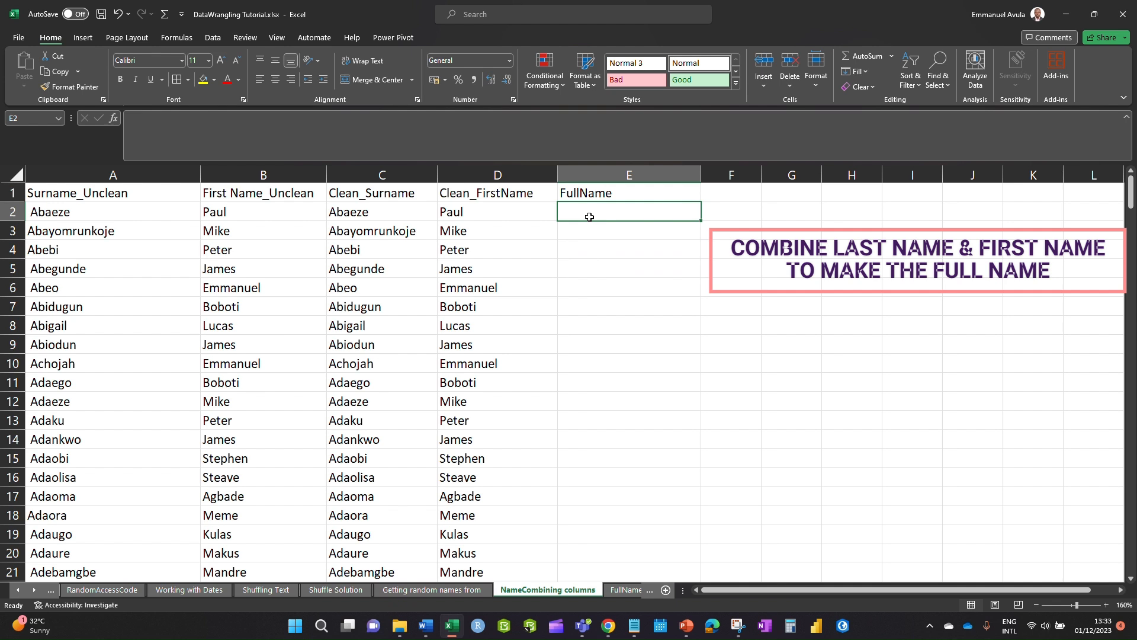
- Enter =C2&" "&D2 in E2 to join the clean surname and first name
type("=&")
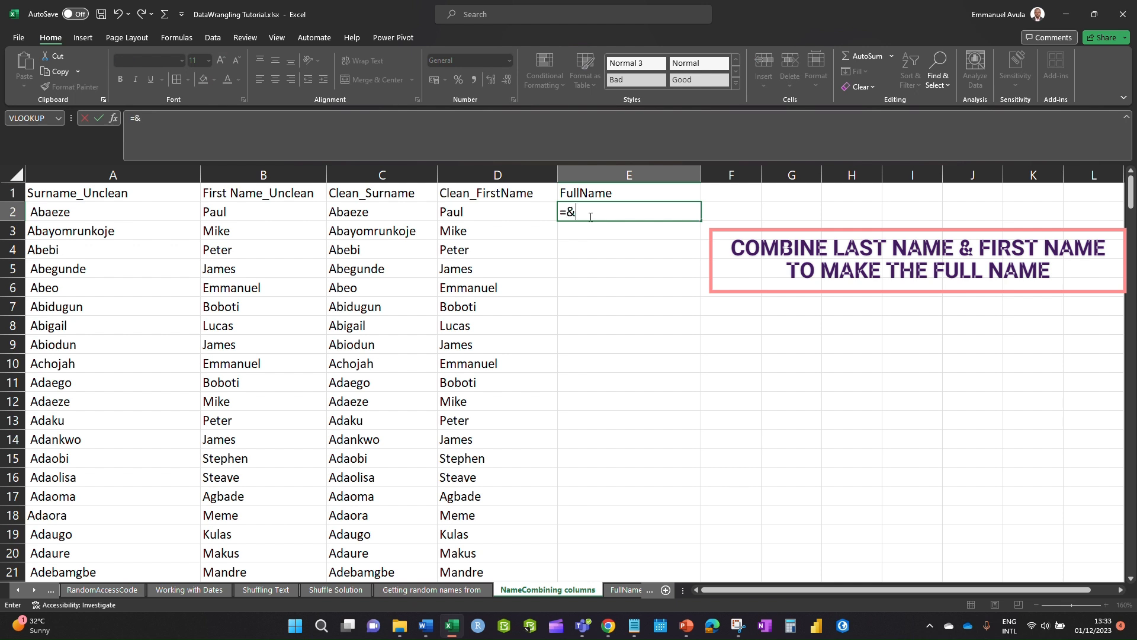
key("BackSpace")
left_click(372, 212)
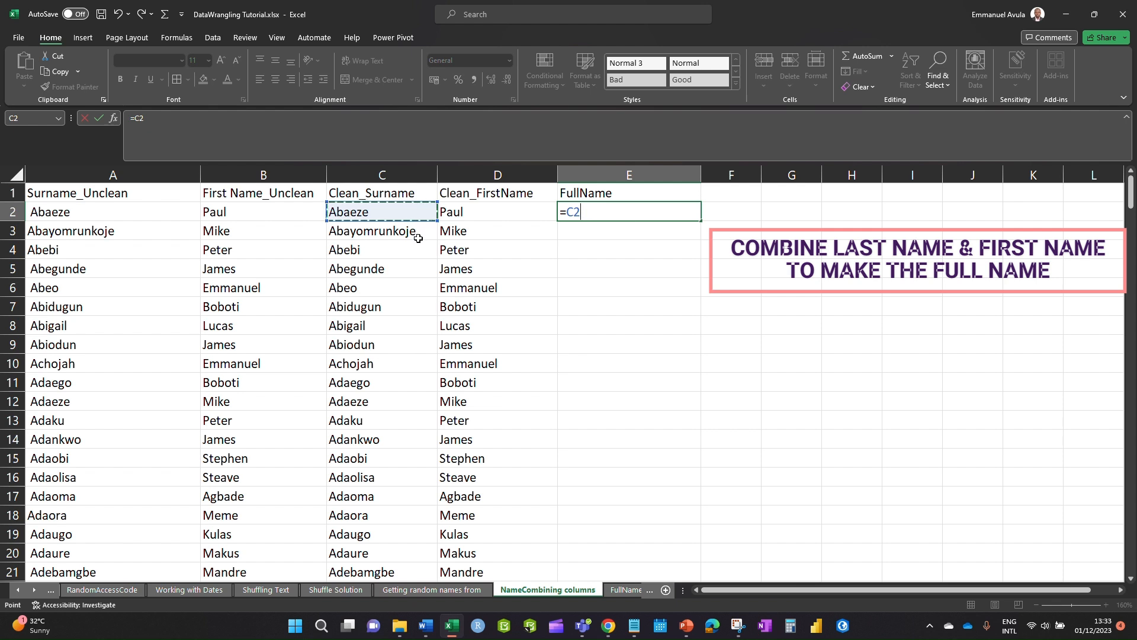
type(",")
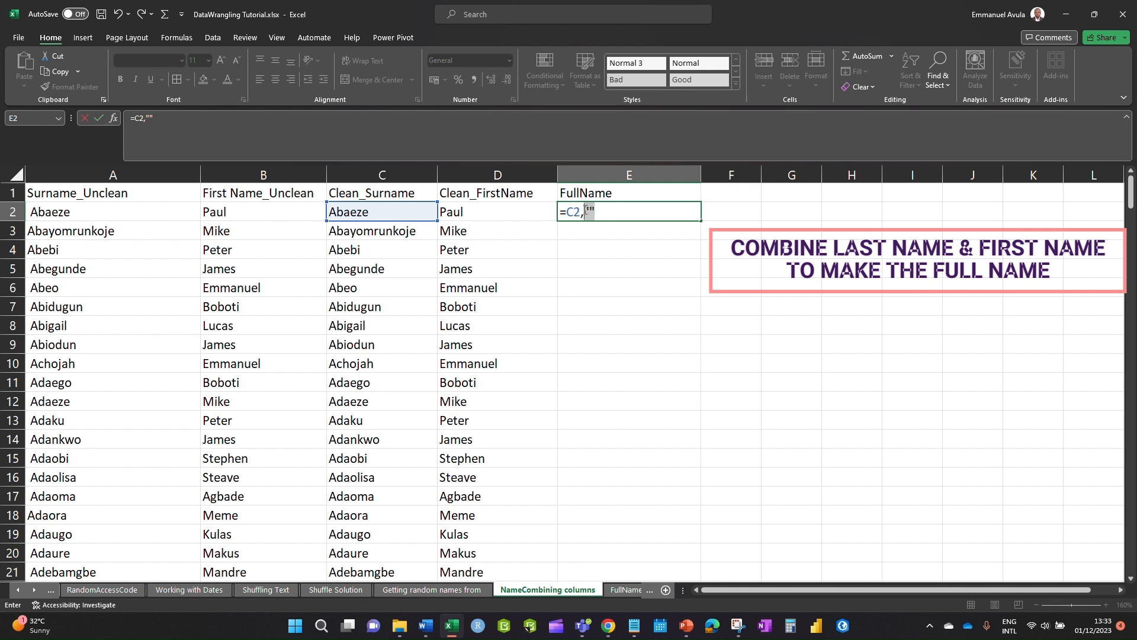
left_click(580, 212)
type("&\"\"")
left_click(596, 210)
type("&")
left_click(468, 216)
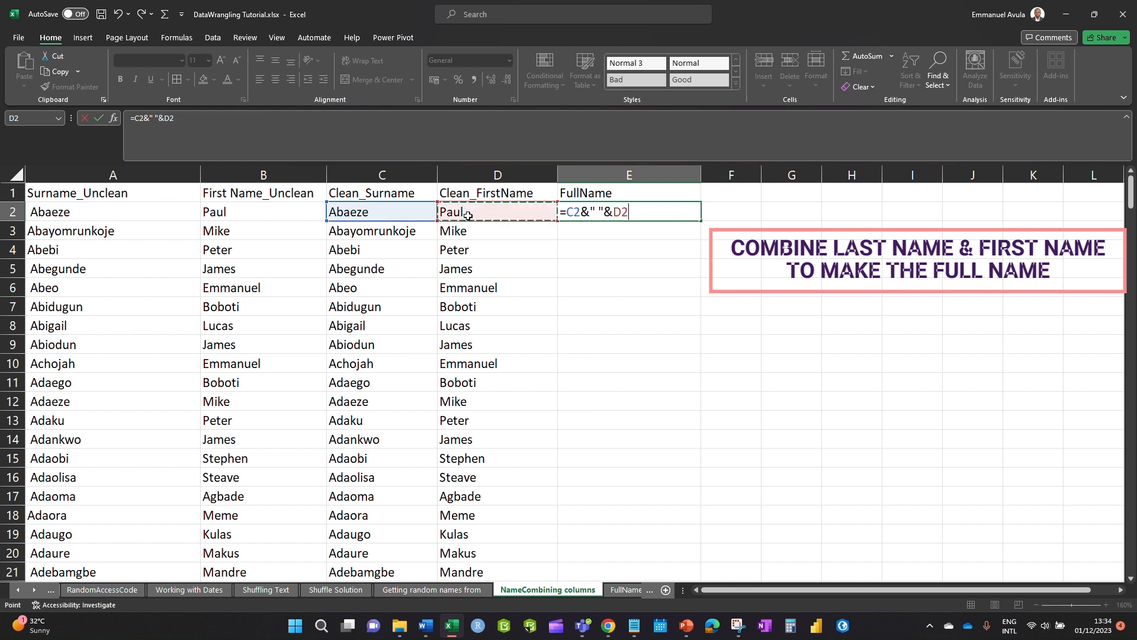
key("Return")
- Fill the full-name formula down column E to row 250
left_click(655, 215)
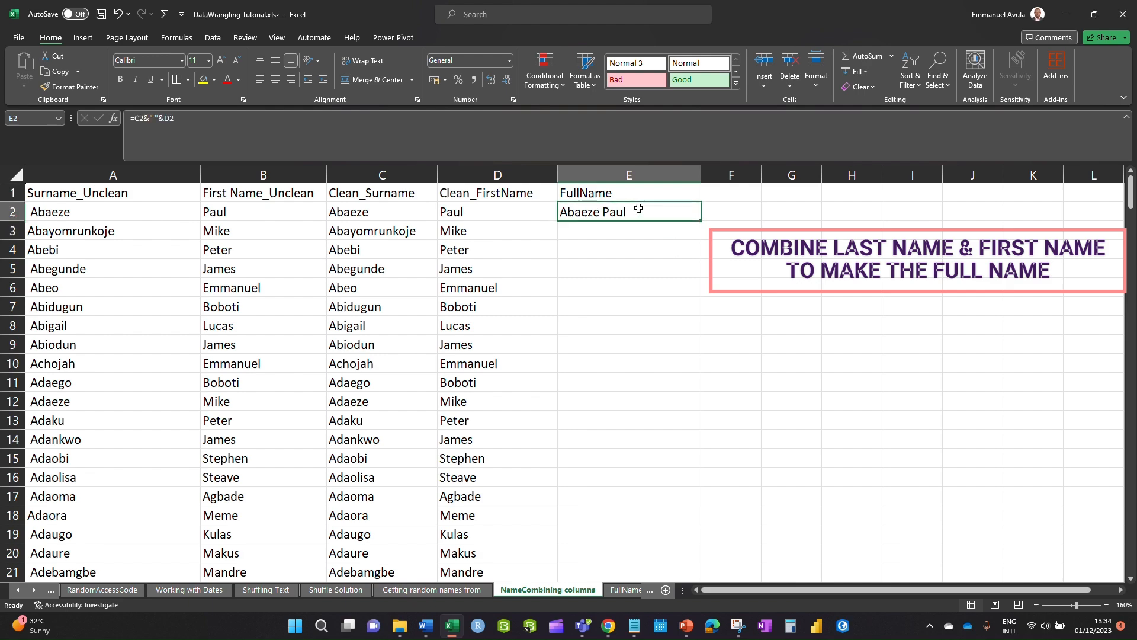
left_click_drag(700, 221, 675, 525)
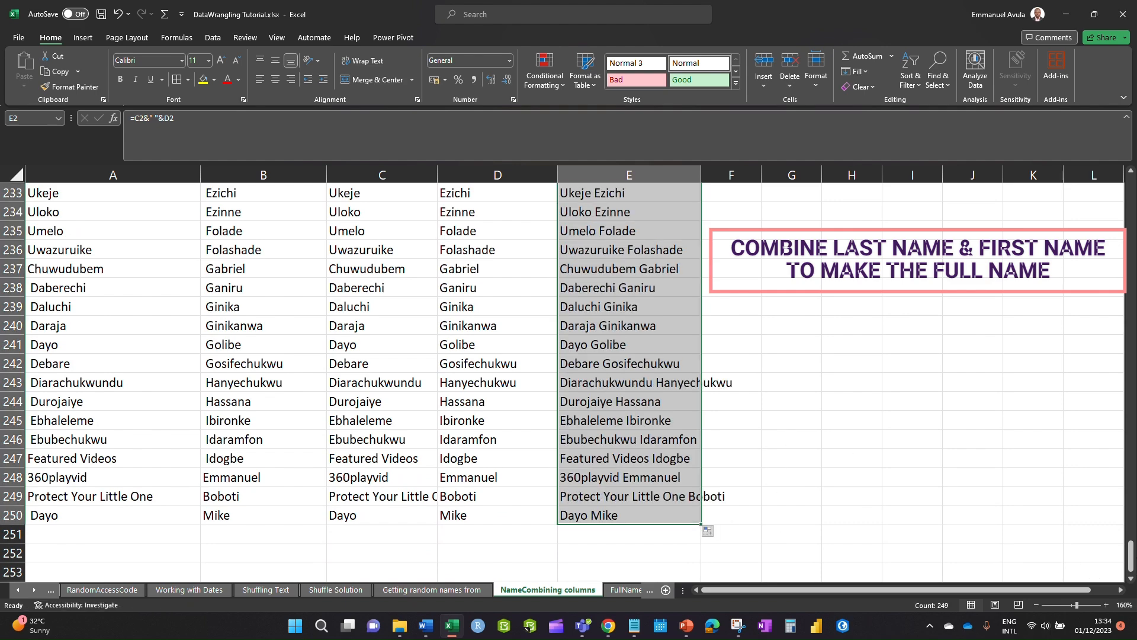
left_click_drag(1127, 556, 1129, 186)
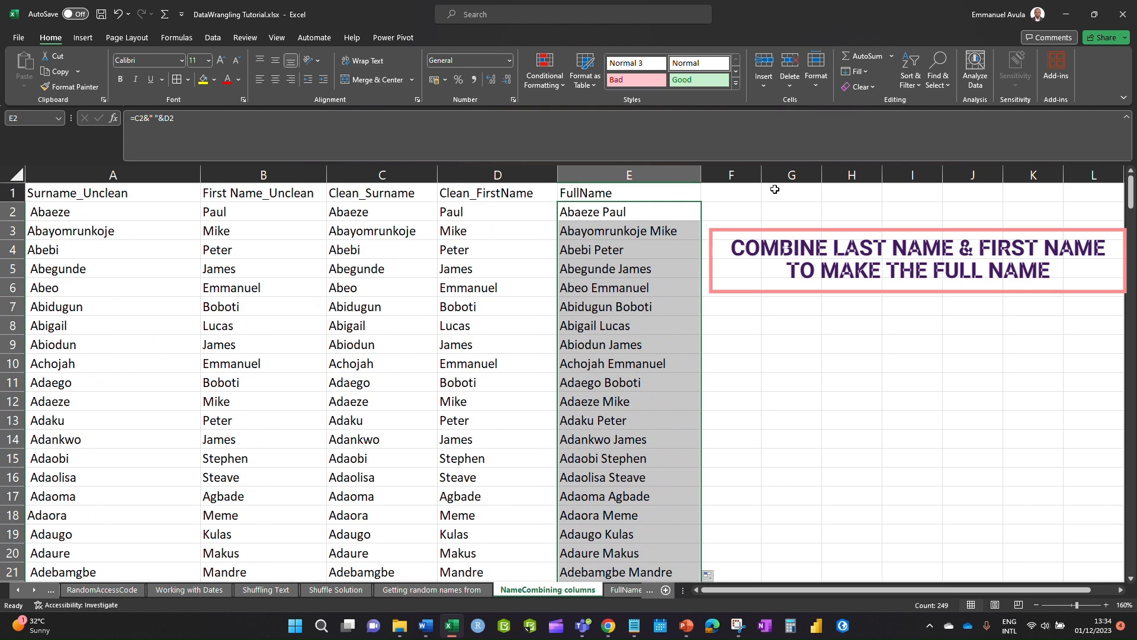
left_click(660, 174)
left_click(668, 360)
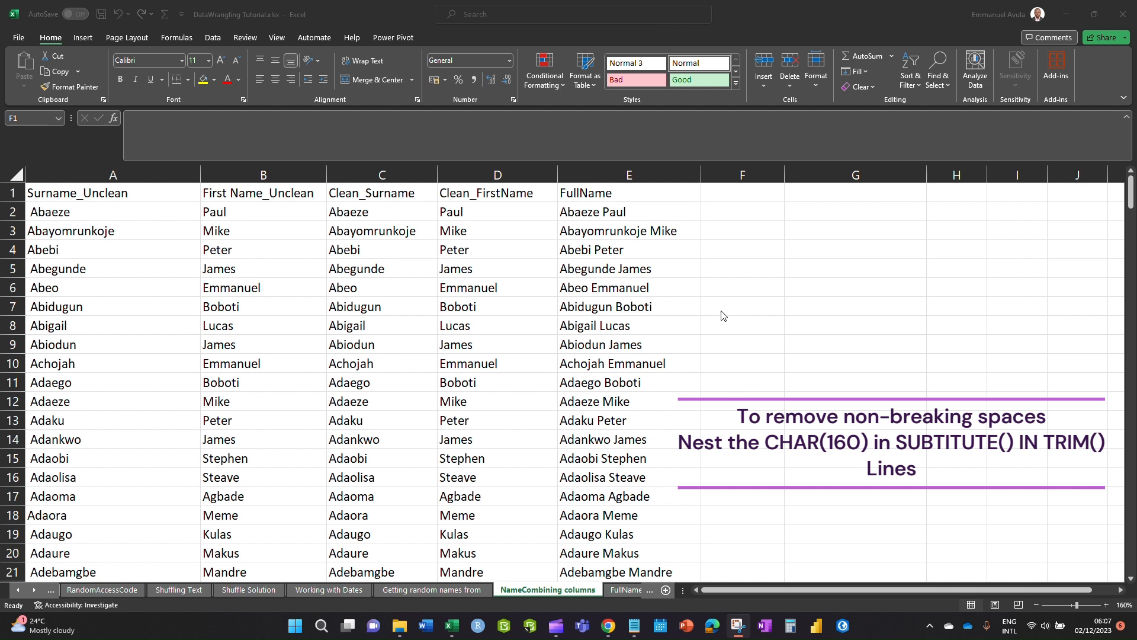
- Enter =TRIM(SUBSTITUTE(A2,CHAR(160)," ")) in F2 to clean the column A surname
left_click(740, 194)
left_click(724, 214)
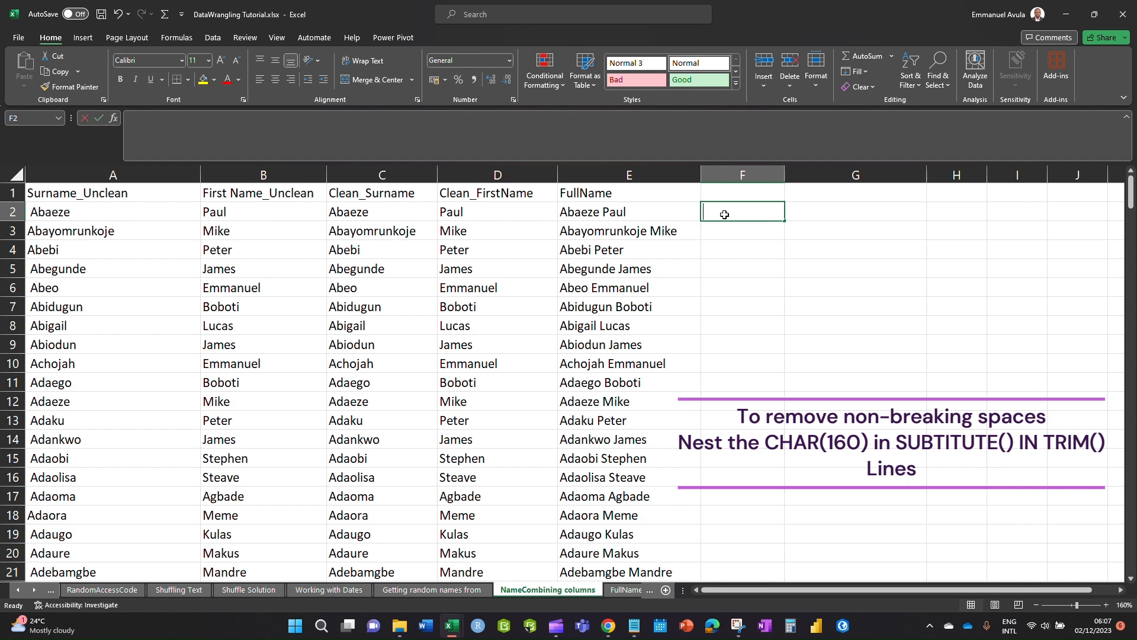
type("=tr")
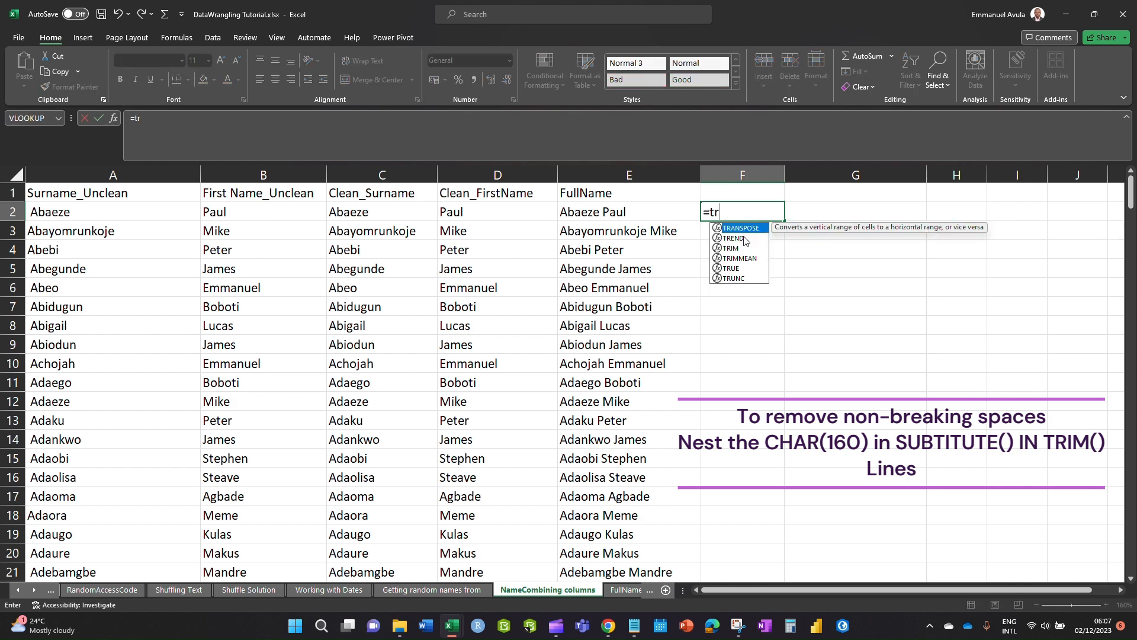
double_click(731, 248)
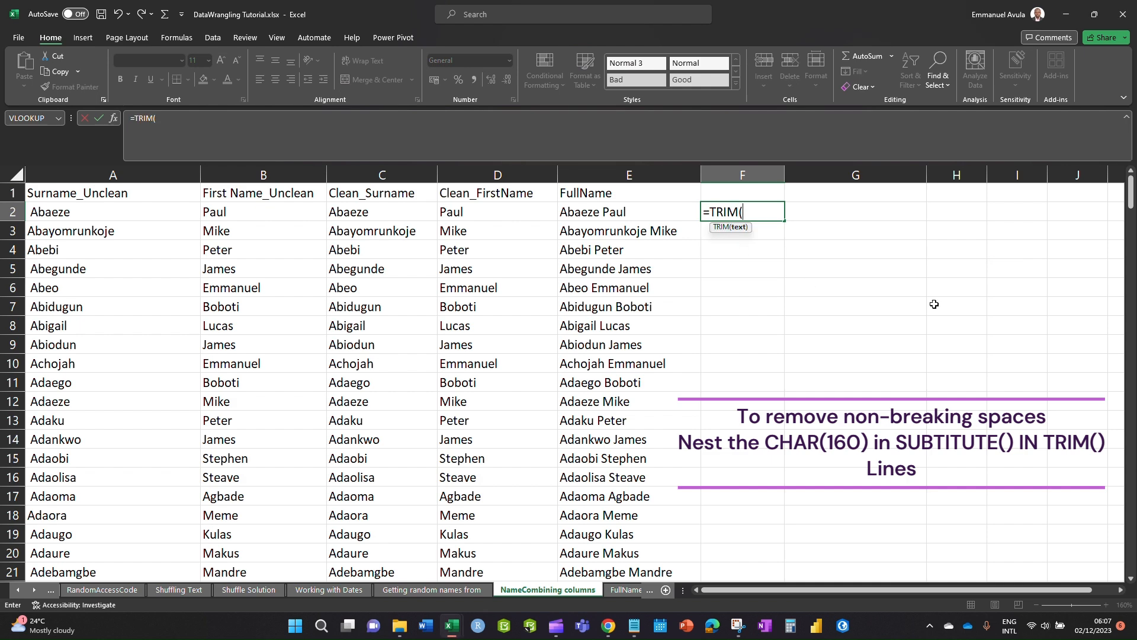
type("sub")
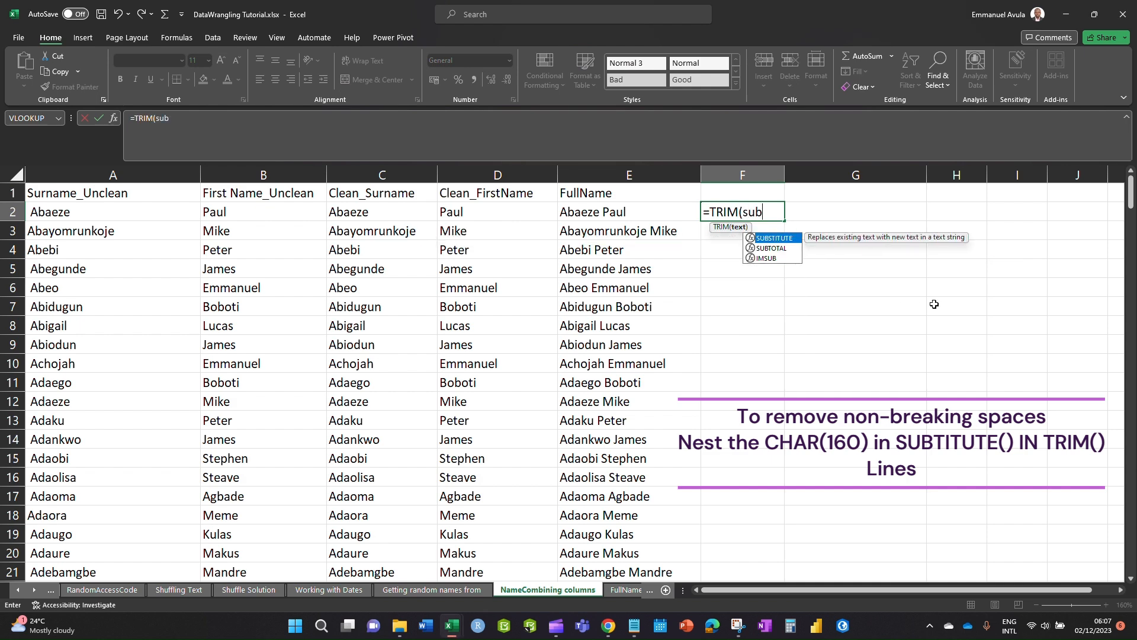
double_click(787, 238)
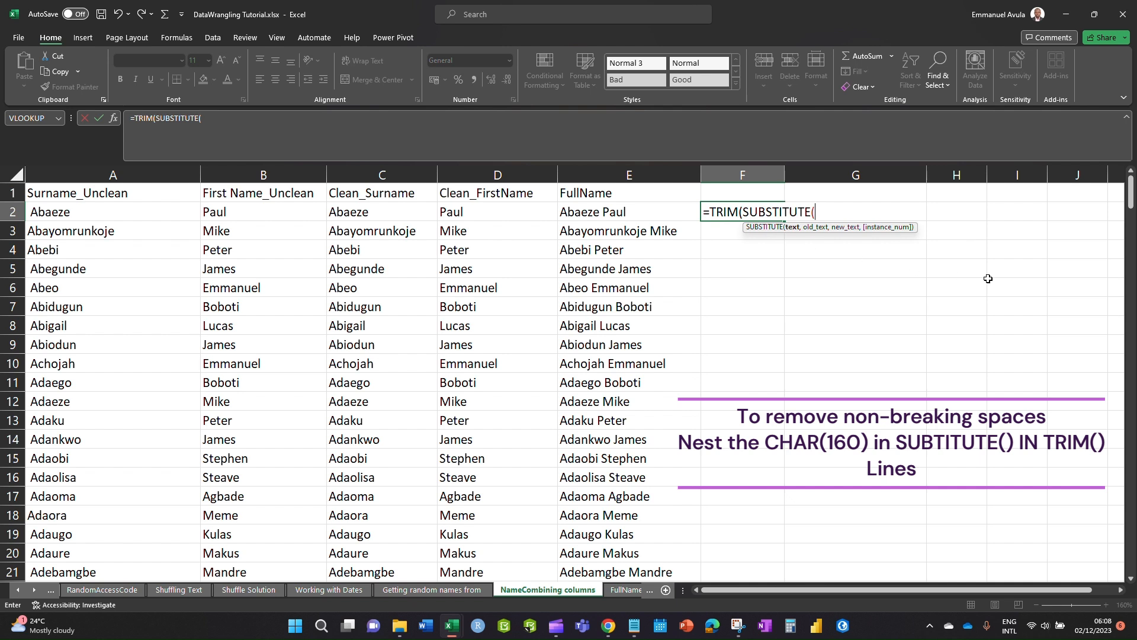
left_click(43, 212)
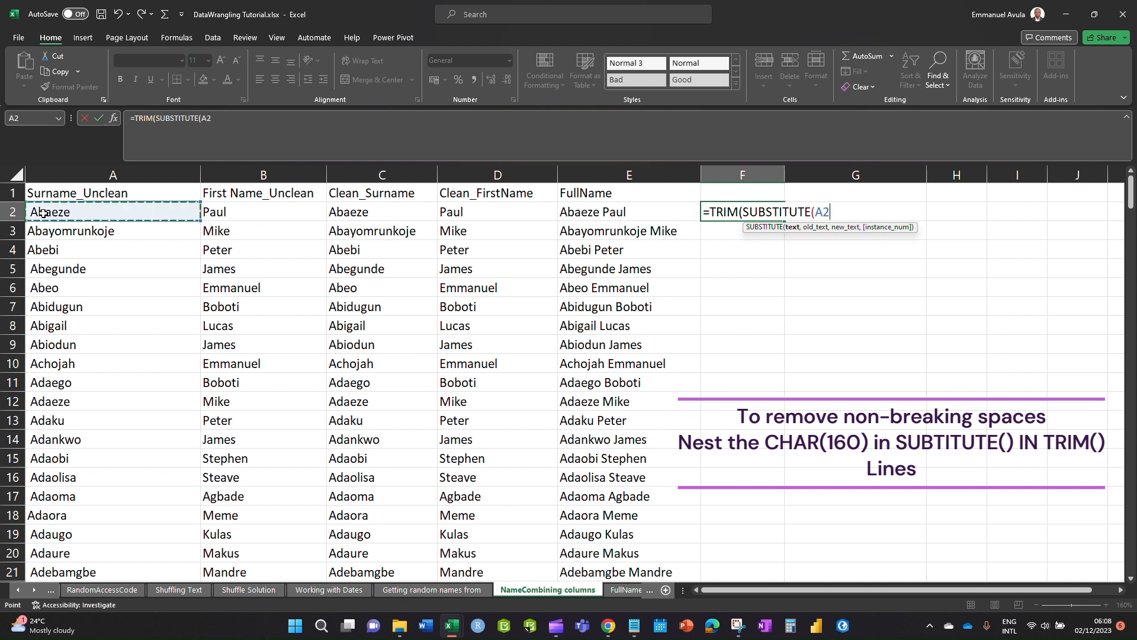
type(",")
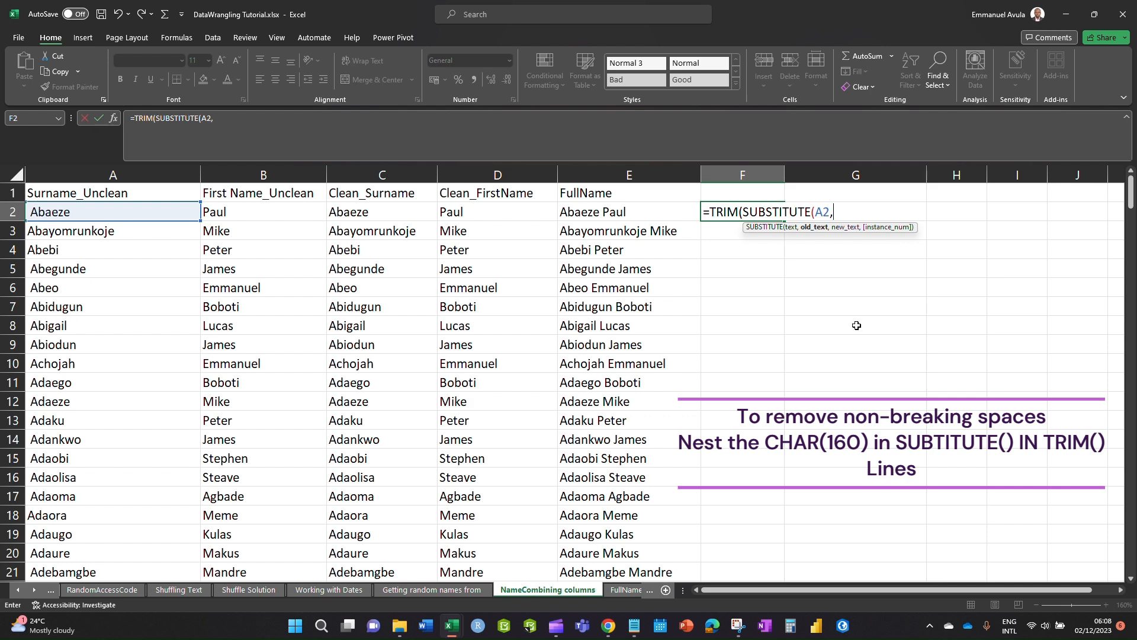
type("ch")
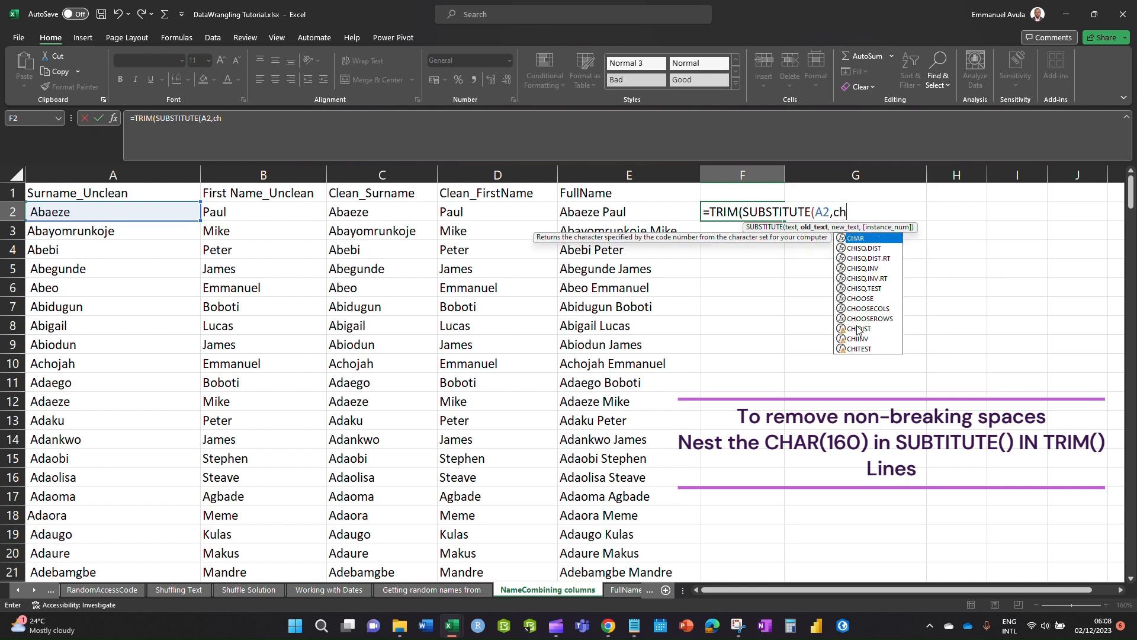
double_click(856, 238)
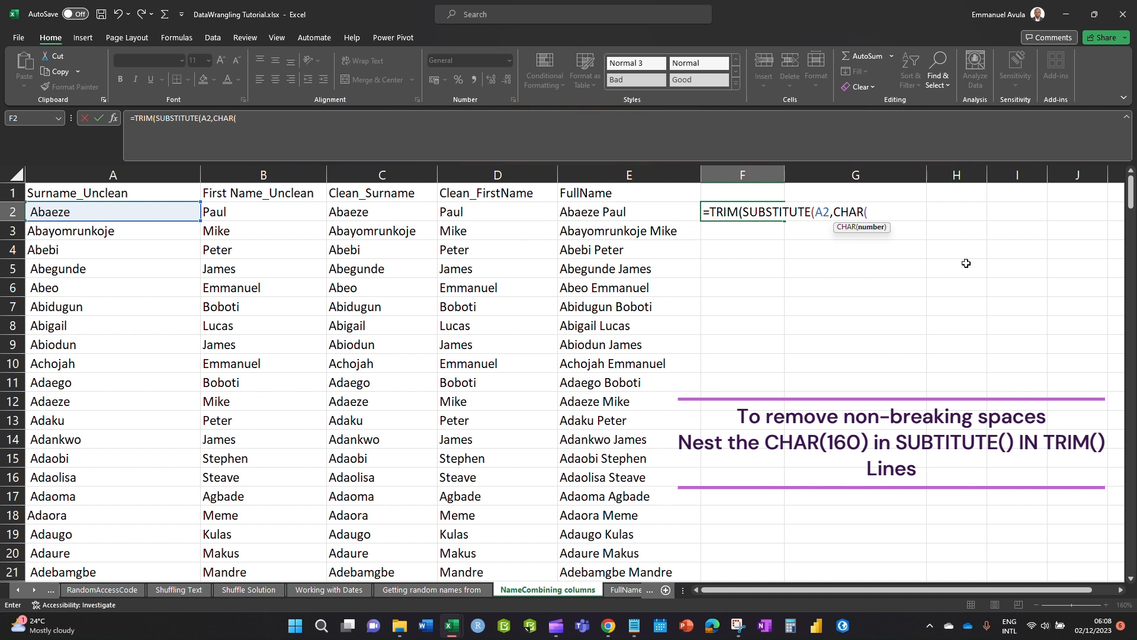
type("160)")
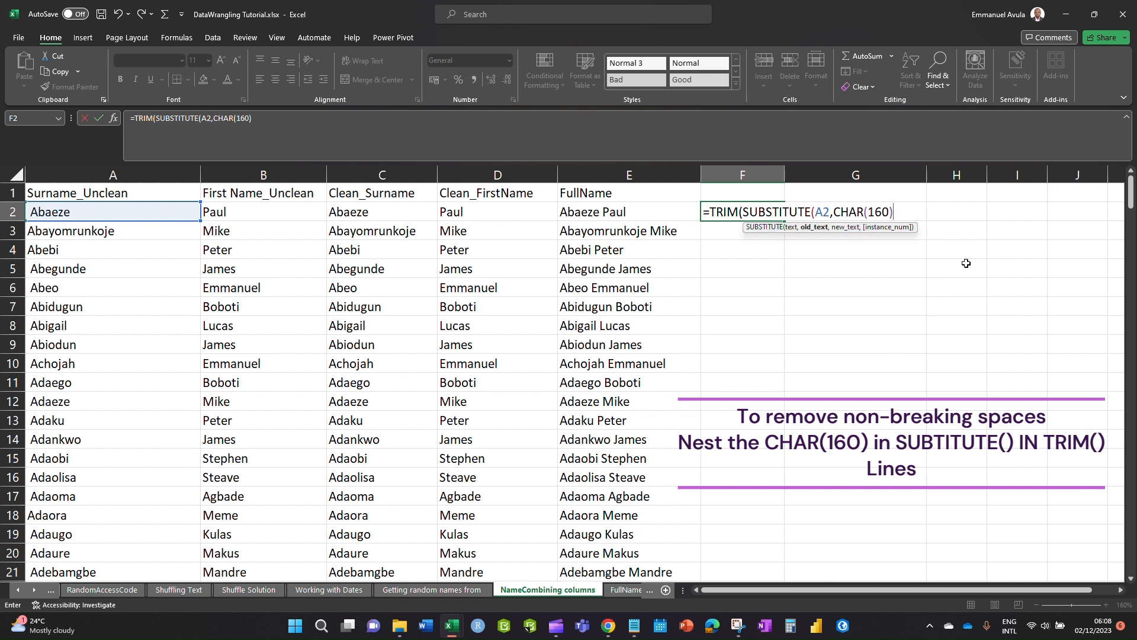
type(",\"\")")
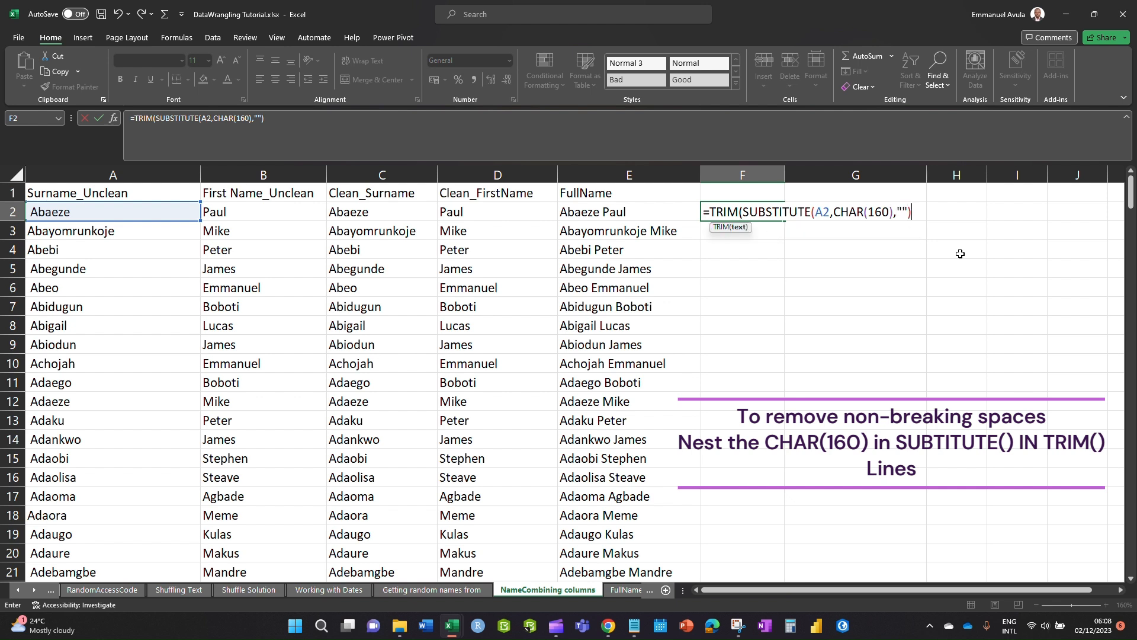
left_click(903, 212)
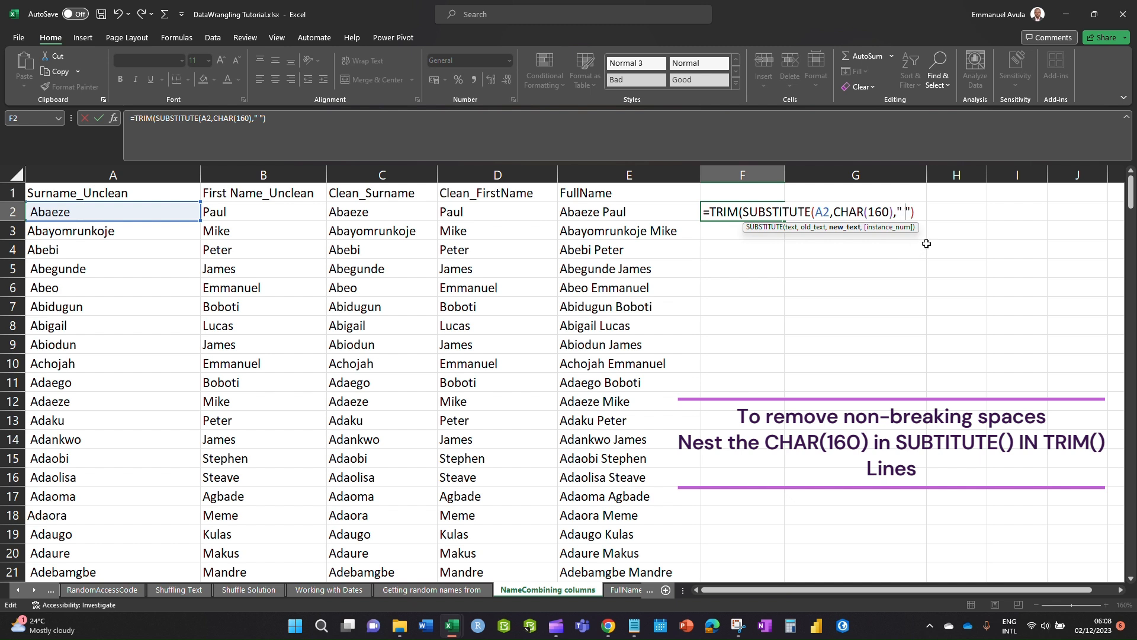
left_click(917, 209)
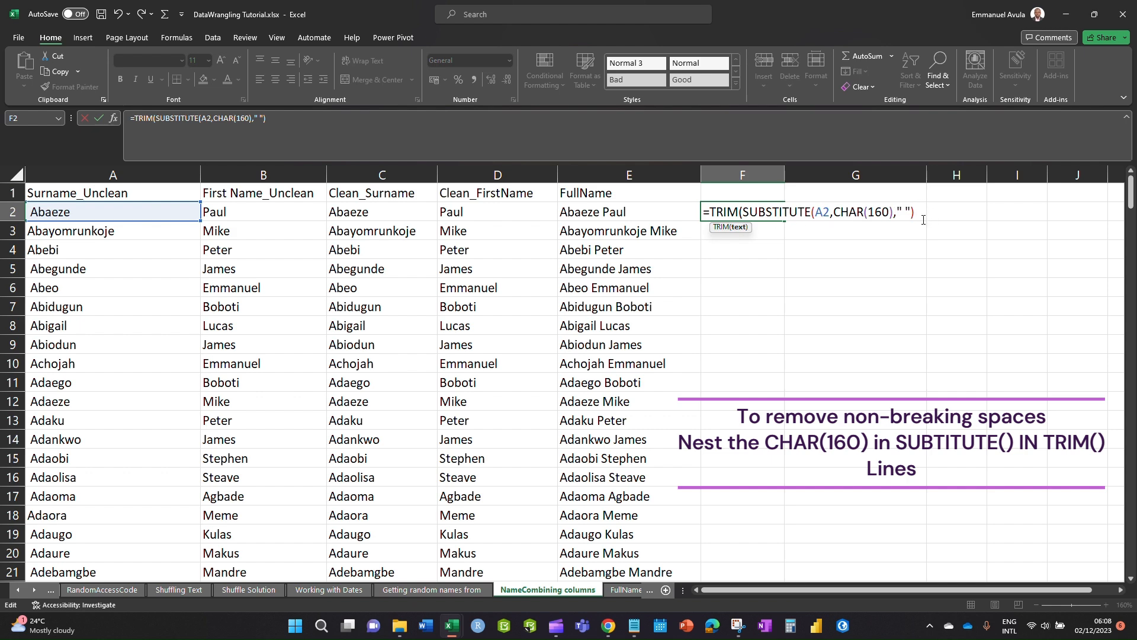
type(")")
key("Return")
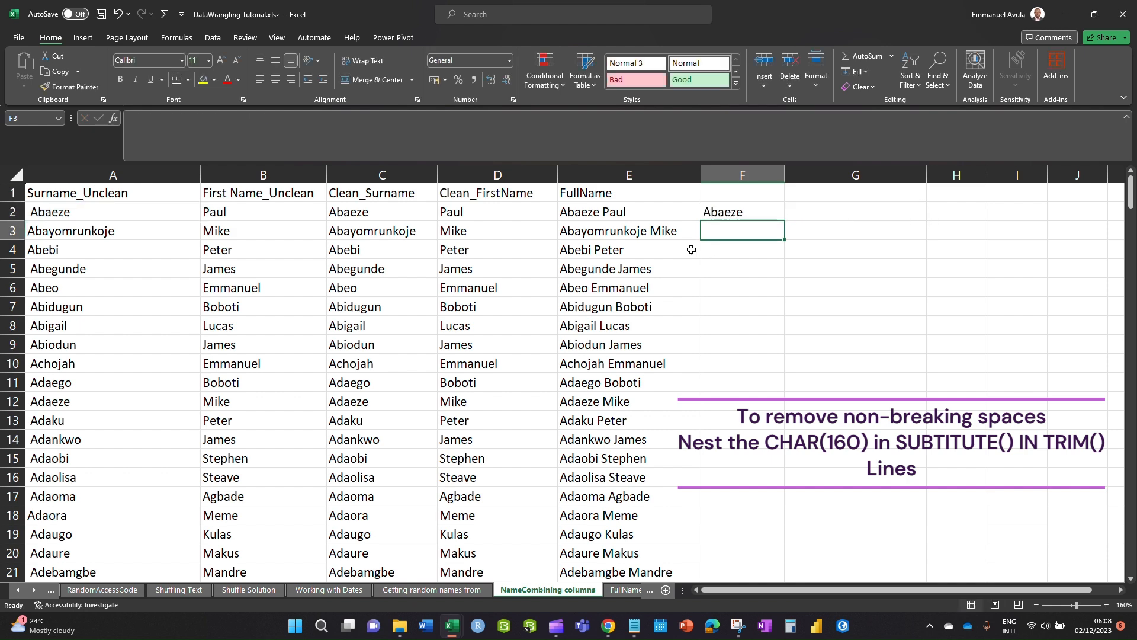
- Fill the cleaning formula down column F and compare F2 against the C2 surname
left_click(720, 213)
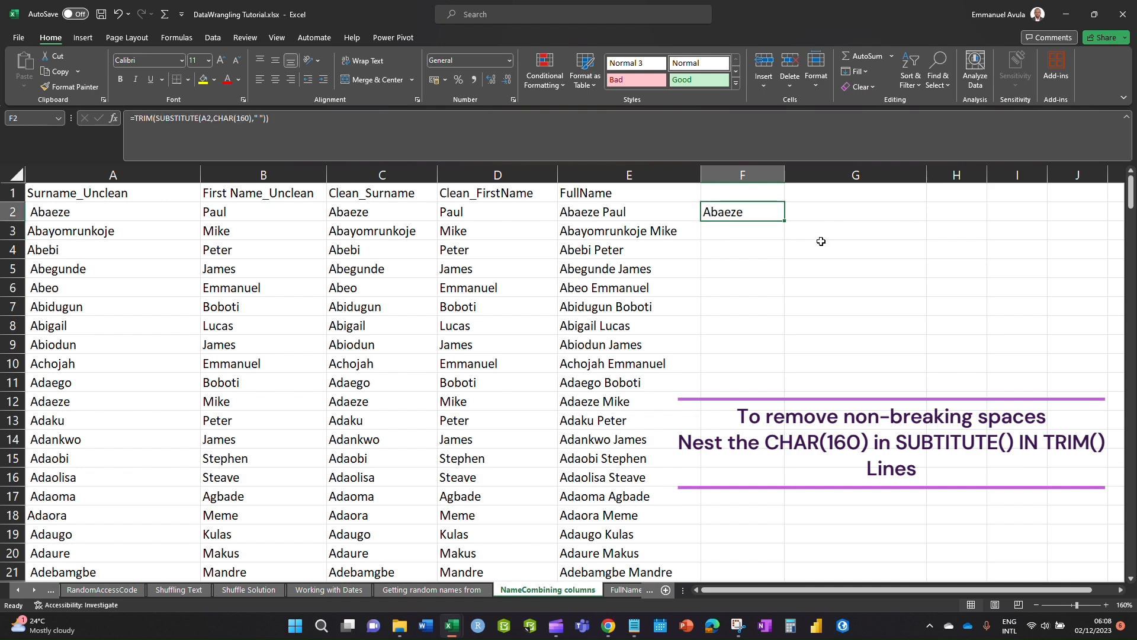
double_click(783, 221)
scroll(764, 325, "down", 20)
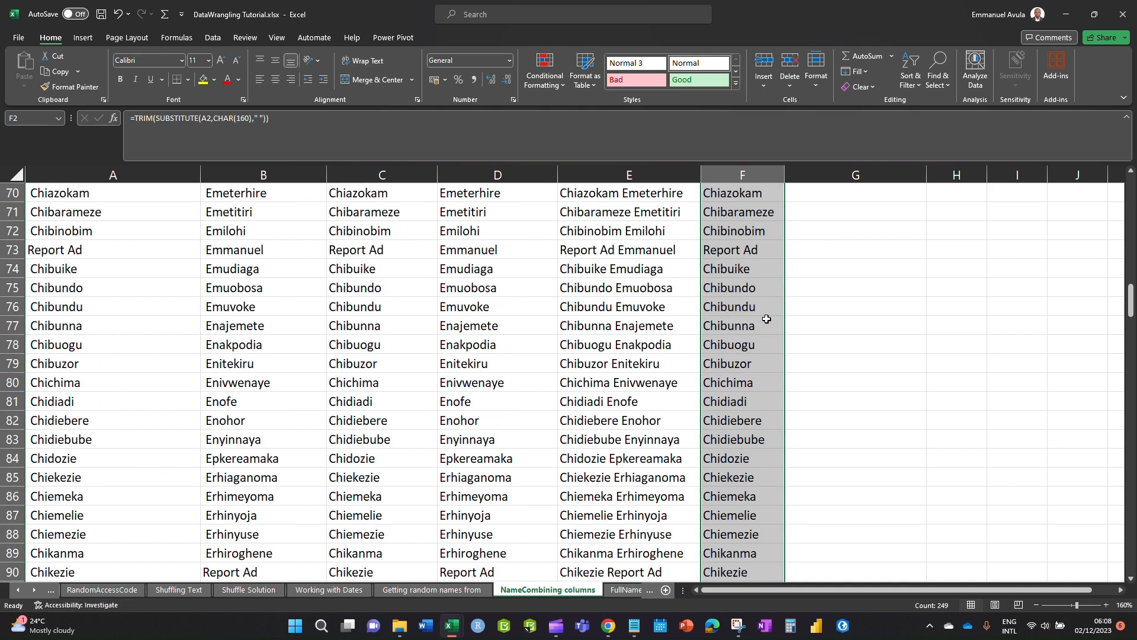
scroll(770, 319, "down", 20)
scroll(771, 321, "up", 20)
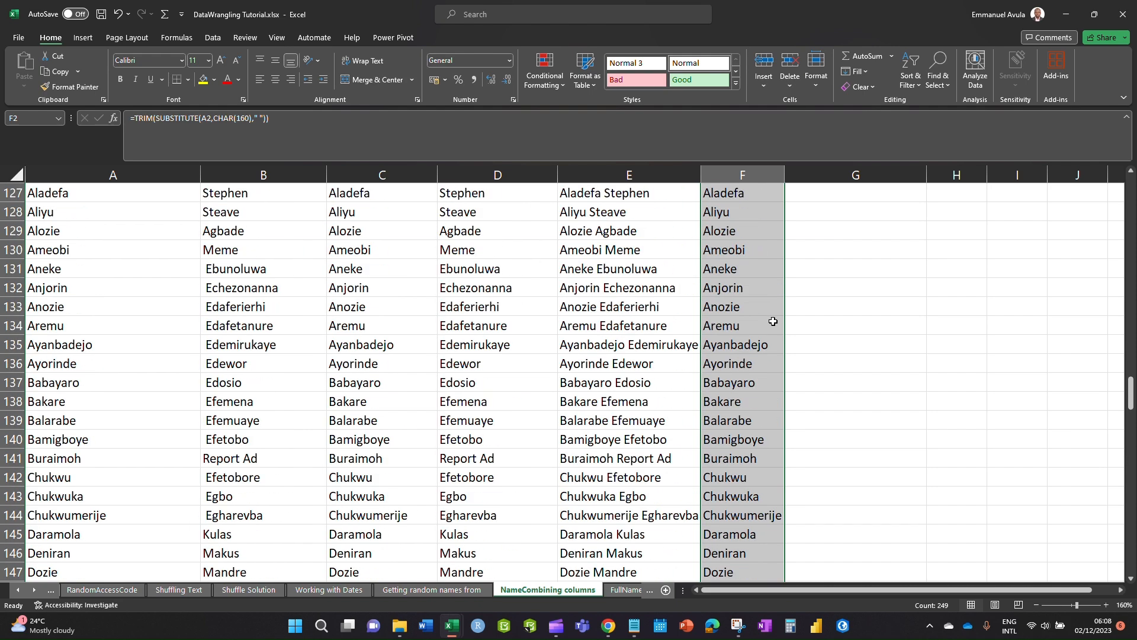
scroll(774, 328, "up", 20)
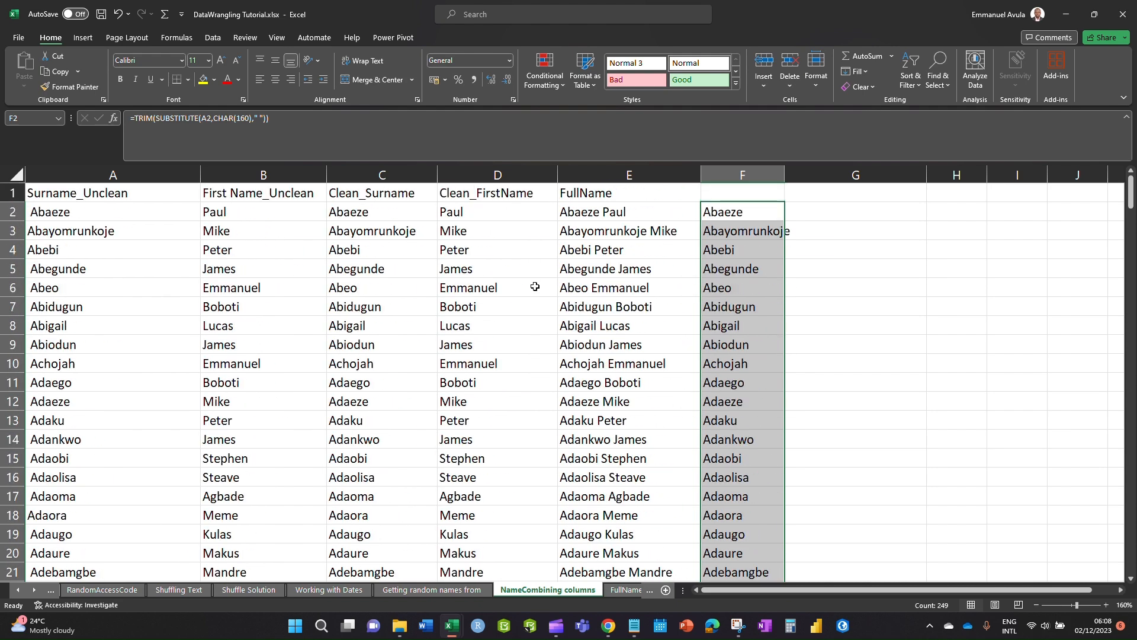
left_click(376, 218)
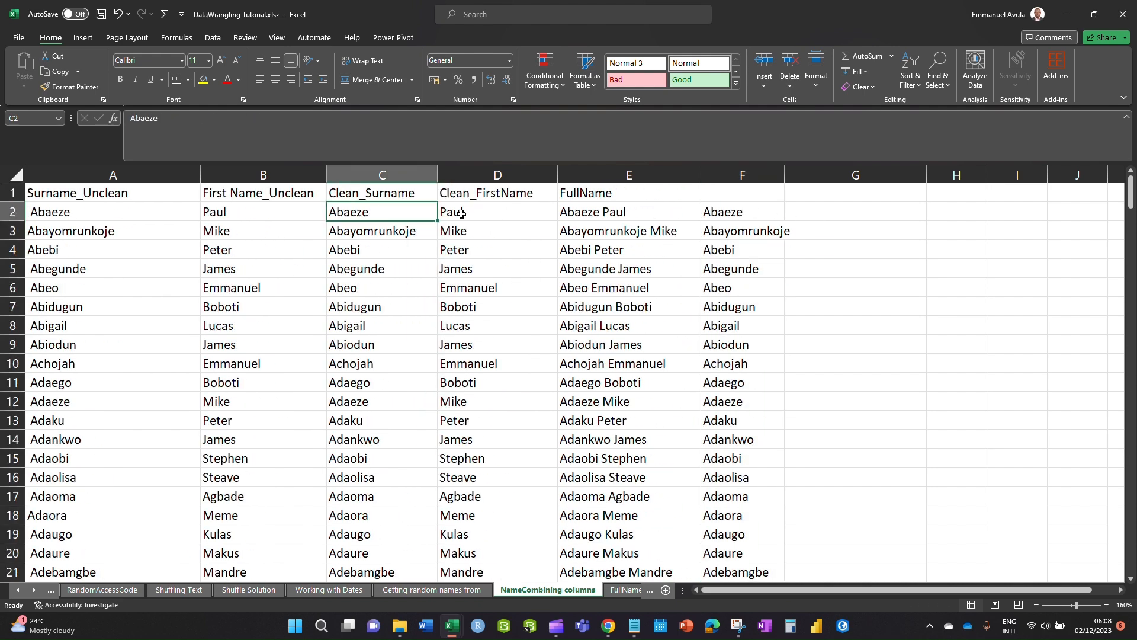
left_click(743, 215)
left_click(812, 213)
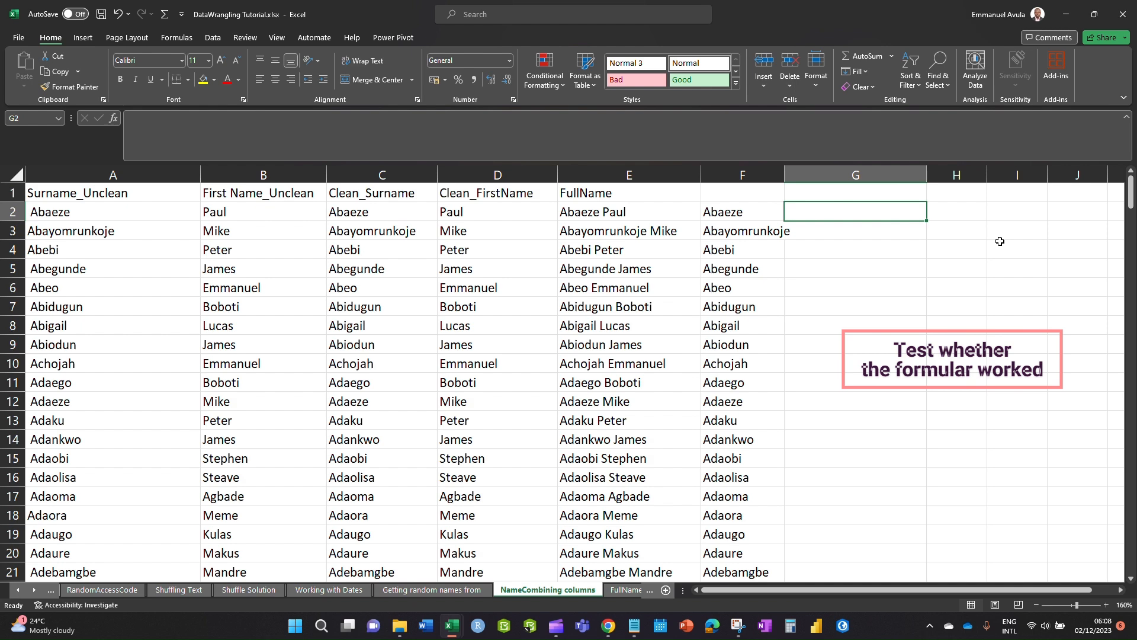
- Enter =C2=F2 in G2 and fill it down column G, showing TRUE for every row
type("=")
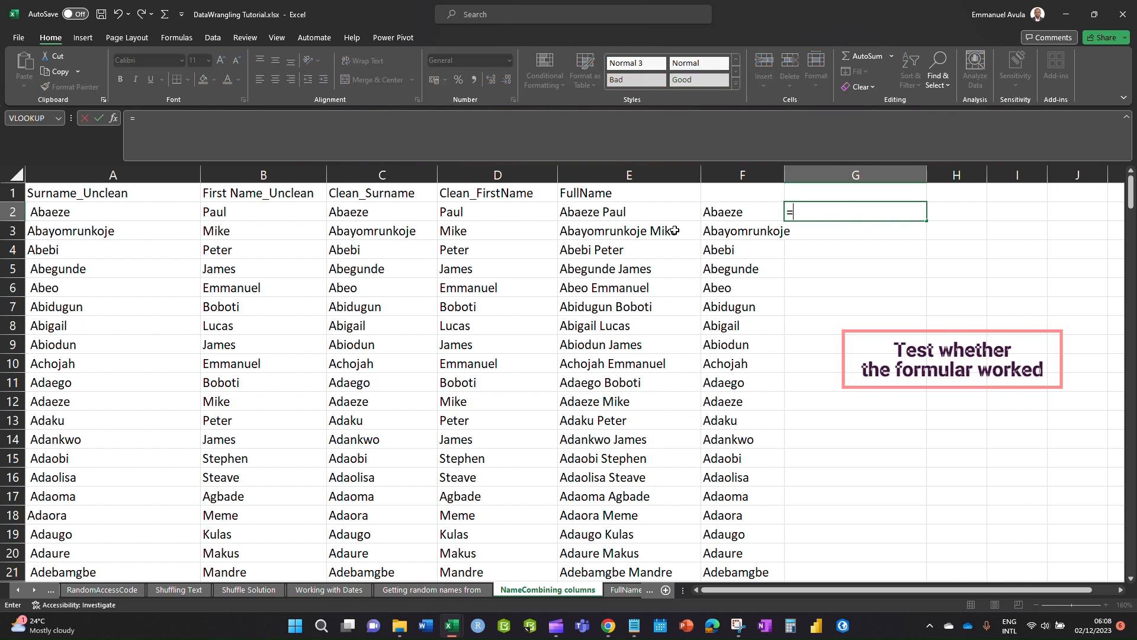
left_click(366, 212)
type("=")
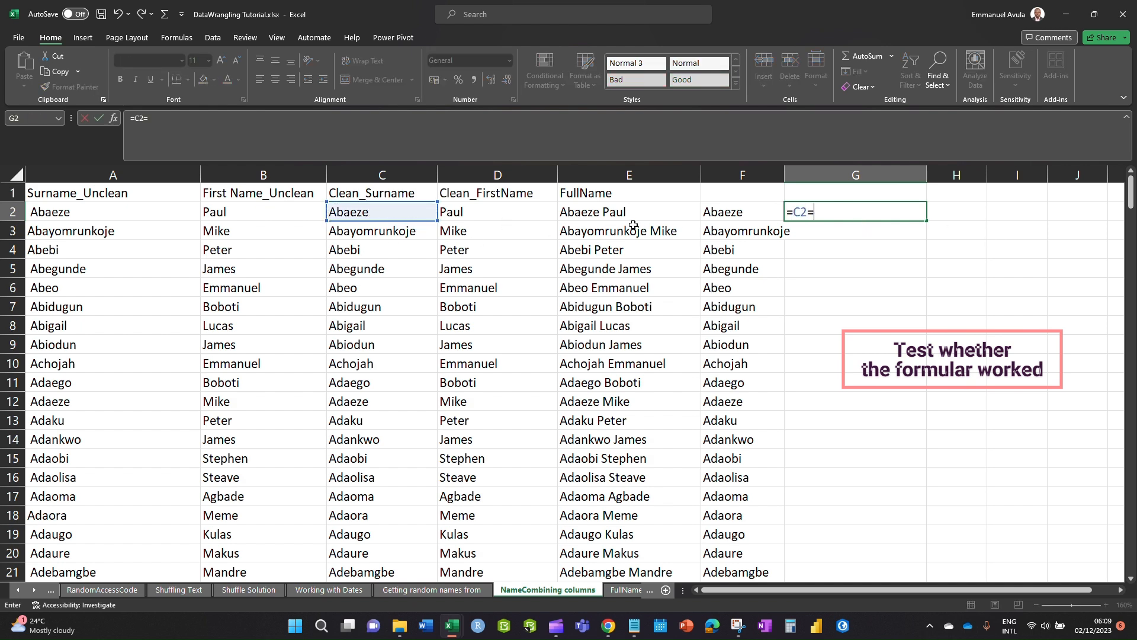
left_click(739, 212)
key("Return")
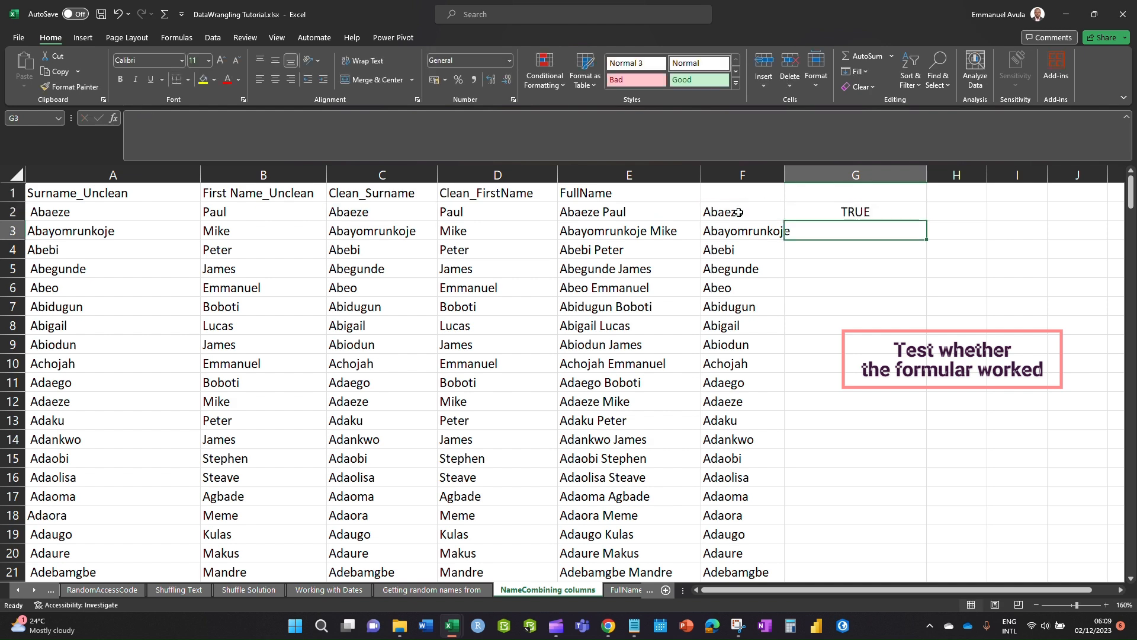
left_click(841, 212)
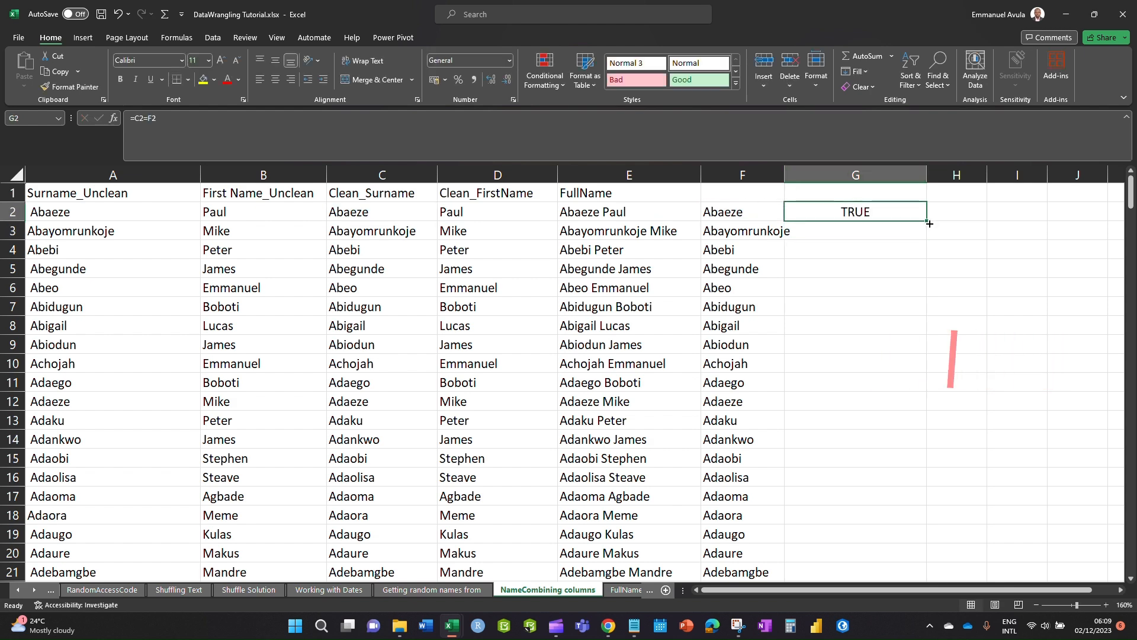
double_click(926, 220)
scroll(1015, 411, "down", 8)
scroll(1018, 435, "down", 20)
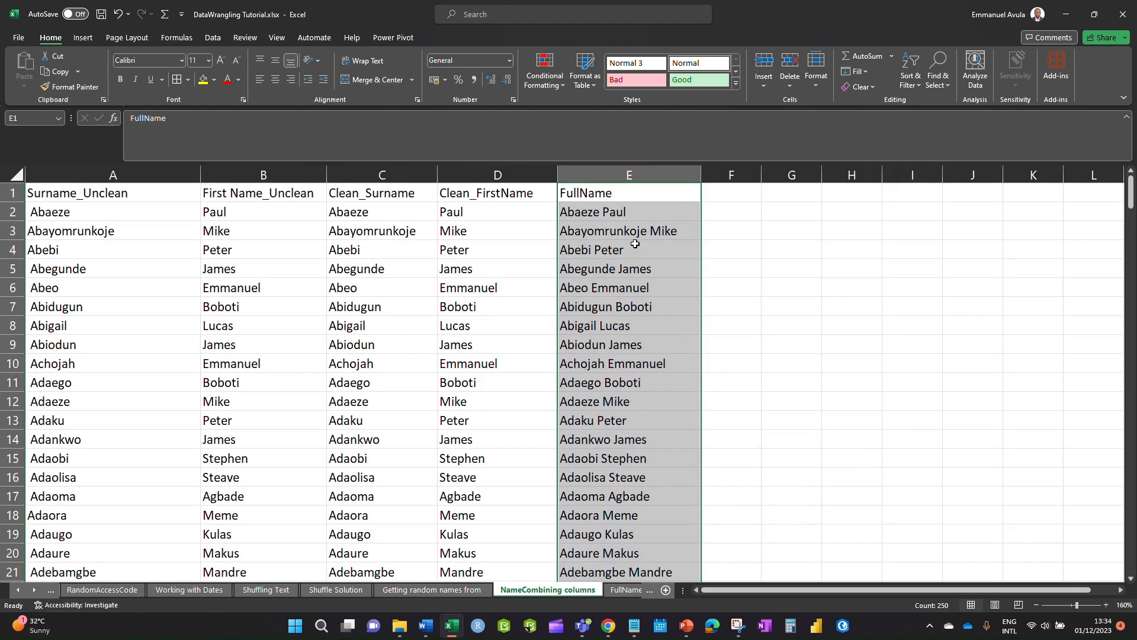
left_click(617, 195)
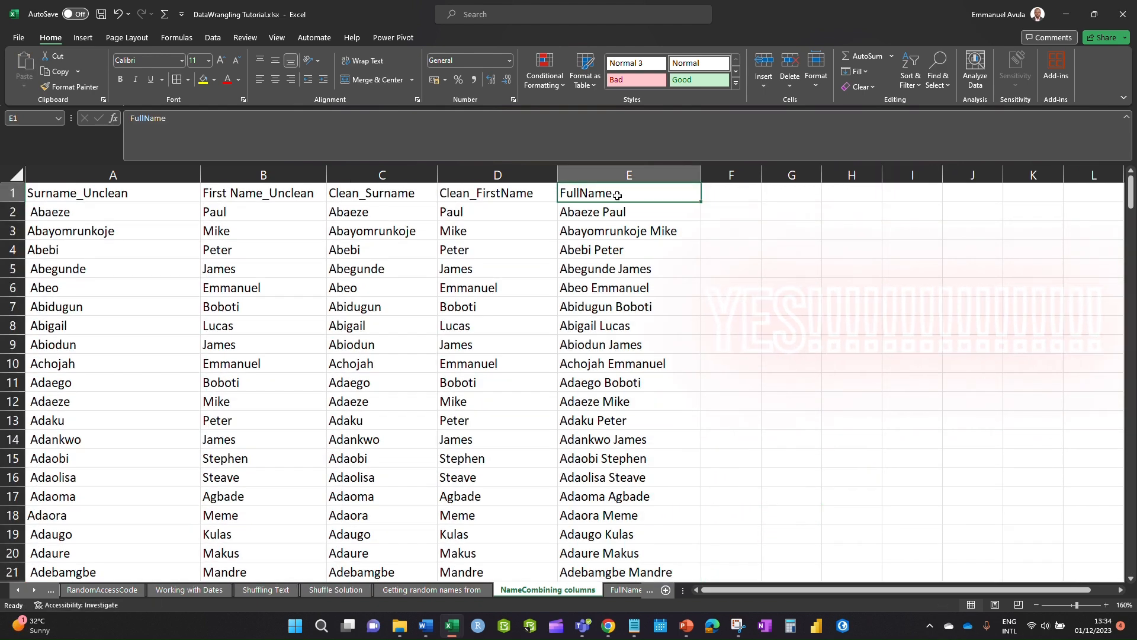
- Paste the FullName column into the template's Client's Full Name column C and save
key("ctrl+shift+Down")
key("ctrl+c")
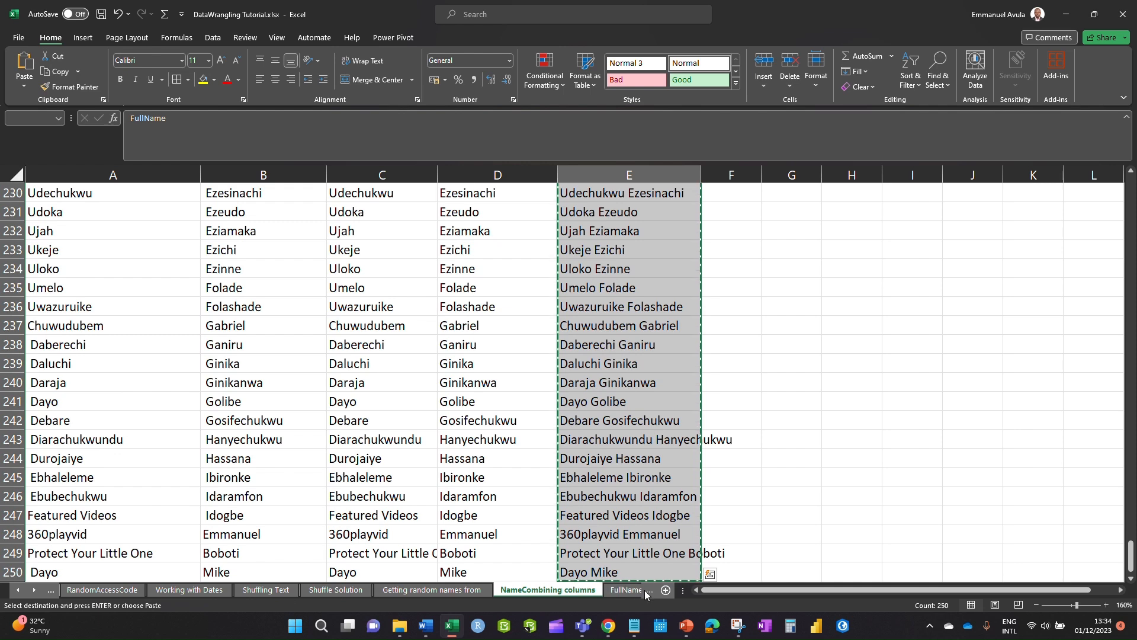
left_click(55, 591)
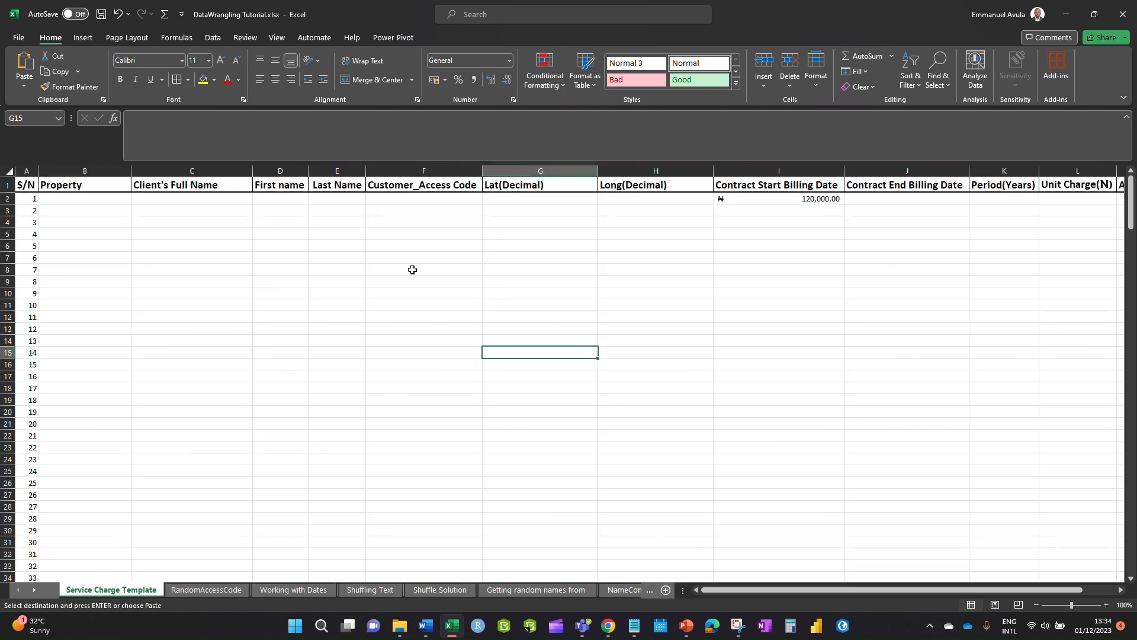
left_click(211, 199)
key("ctrl+v")
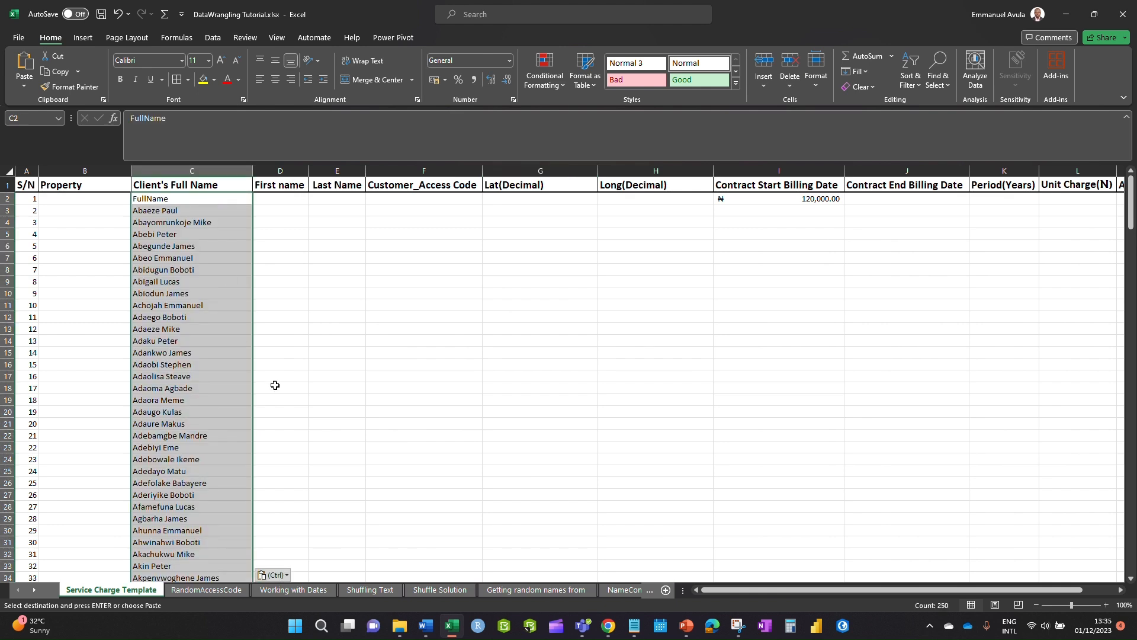
left_click(347, 331)
left_click(101, 14)
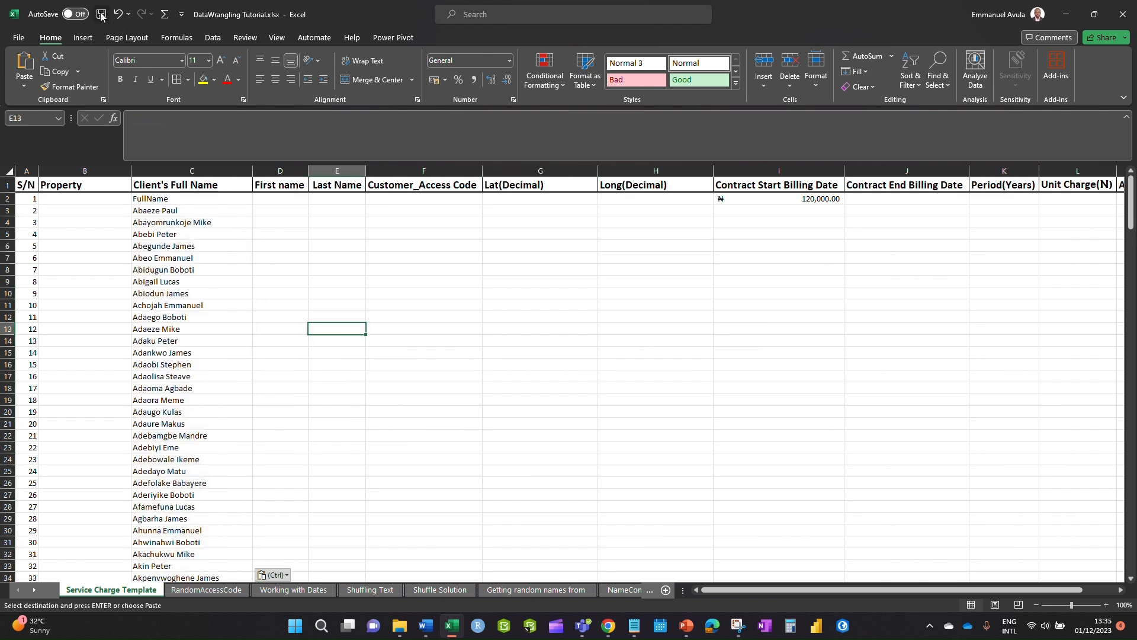
left_click(280, 243)
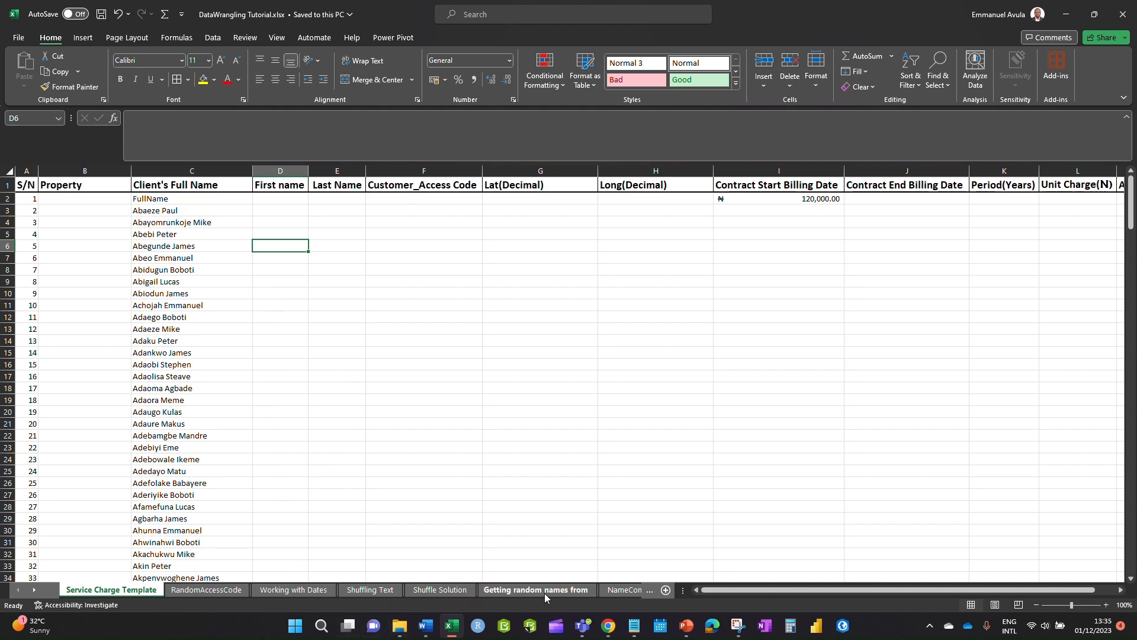
- Copy the clean surnames from the NameCombining columns sheet
left_click(623, 592)
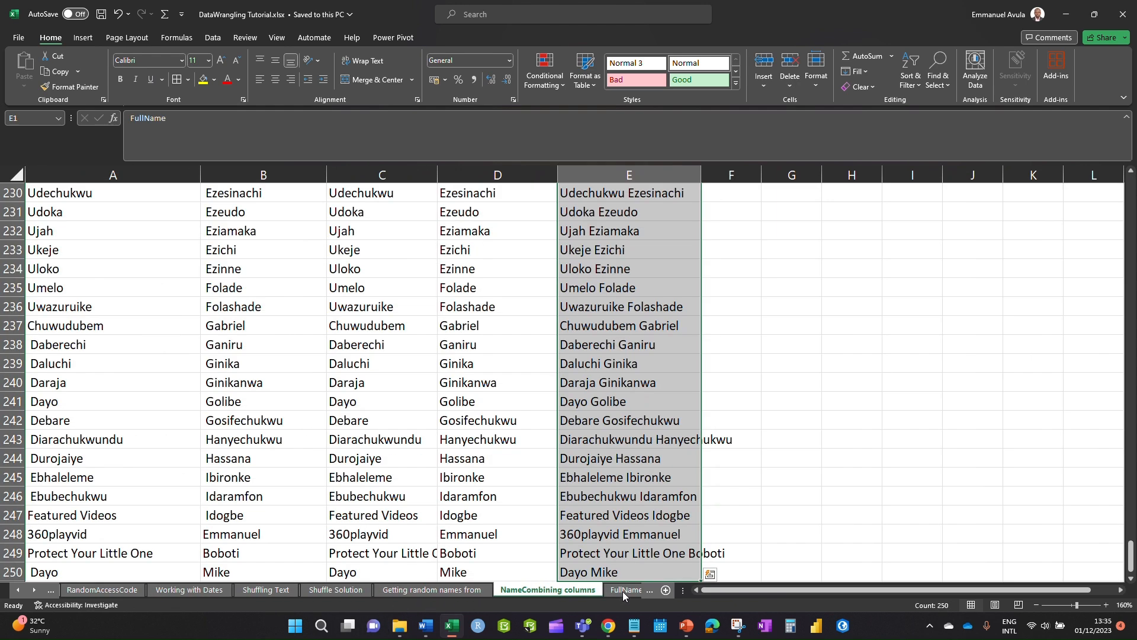
left_click(630, 289)
scroll(396, 318, "up", 17)
scroll(484, 357, "up", 20)
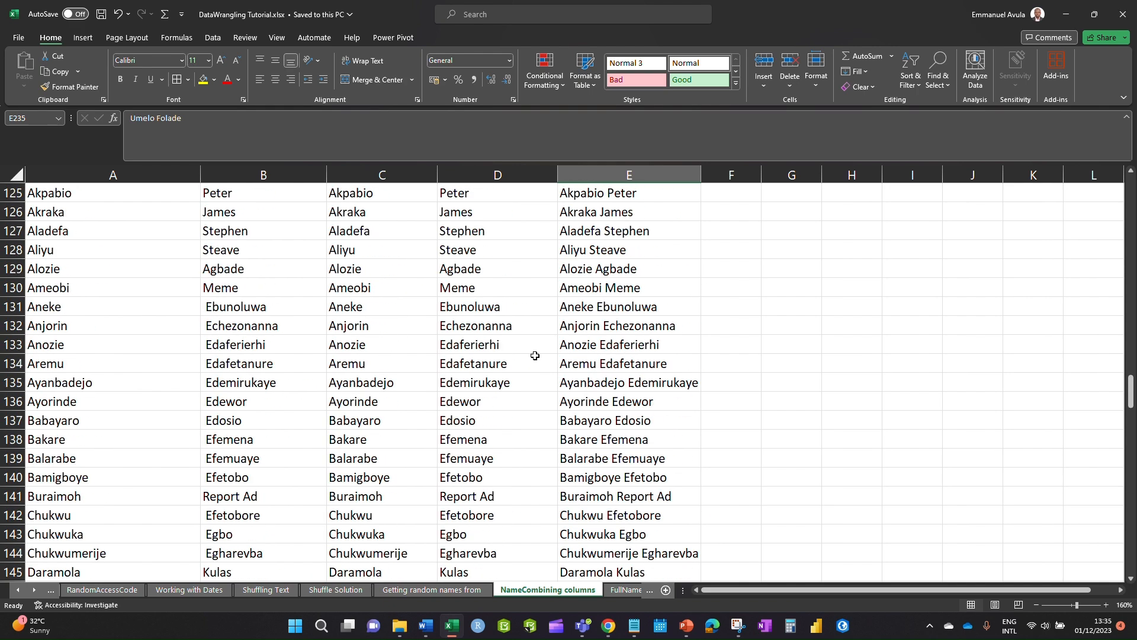
scroll(381, 213, "up", 20)
left_click(381, 214)
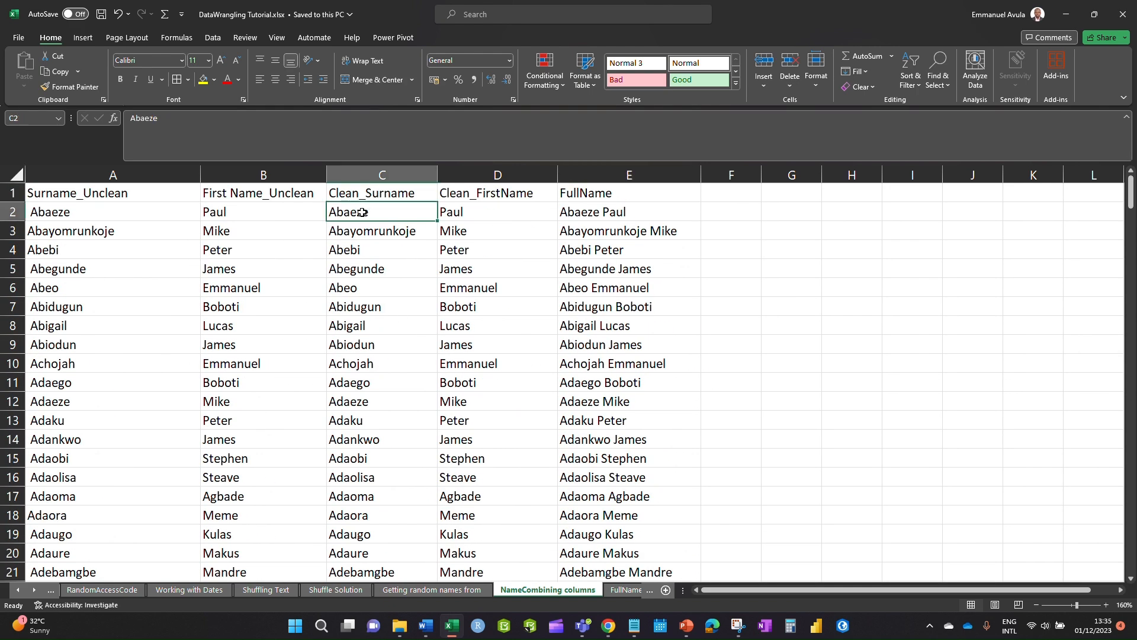
key("ctrl+shift+Down")
key("ctrl+c")
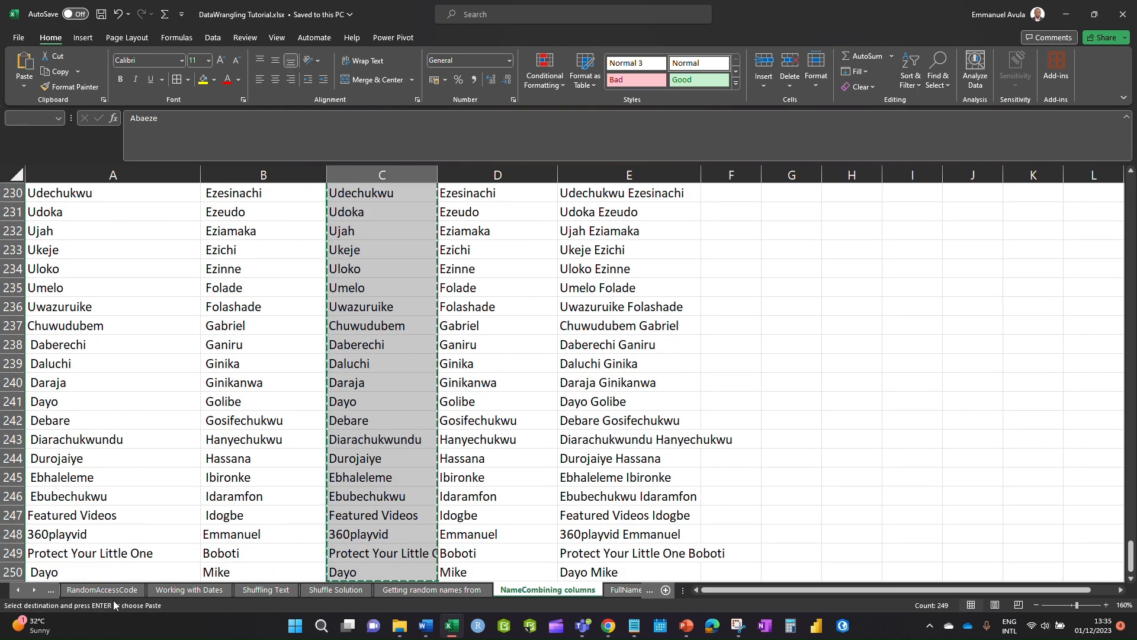
- Paste the surnames into the template's Last Name column E
left_click(50, 589)
left_click(112, 589)
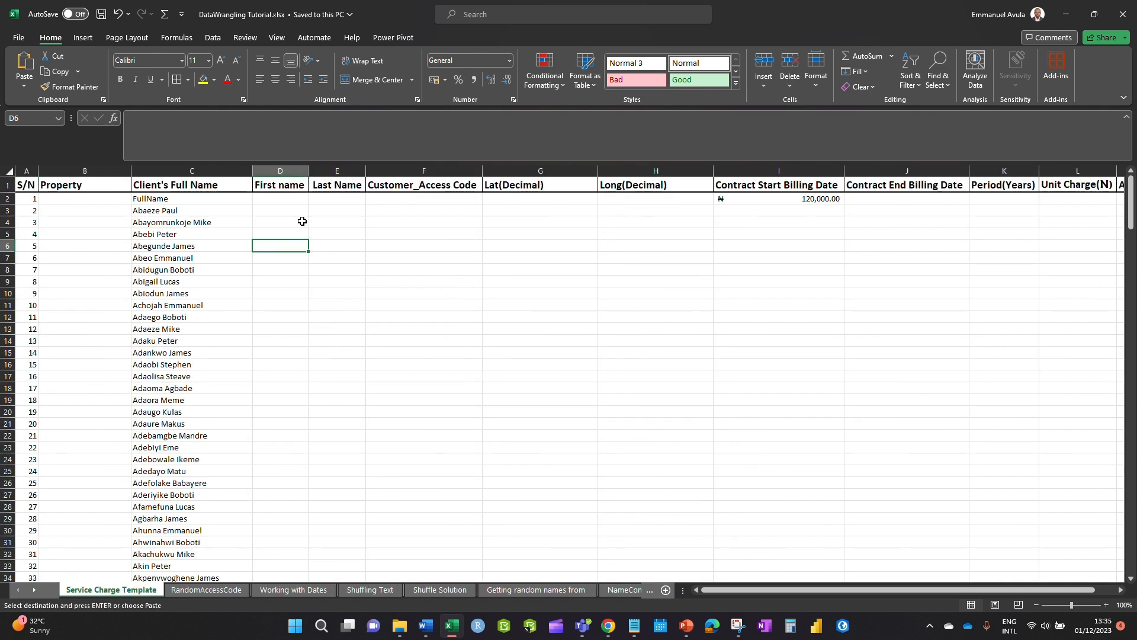
left_click(332, 198)
key("ctrl+shift+Down")
key("ctrl+v")
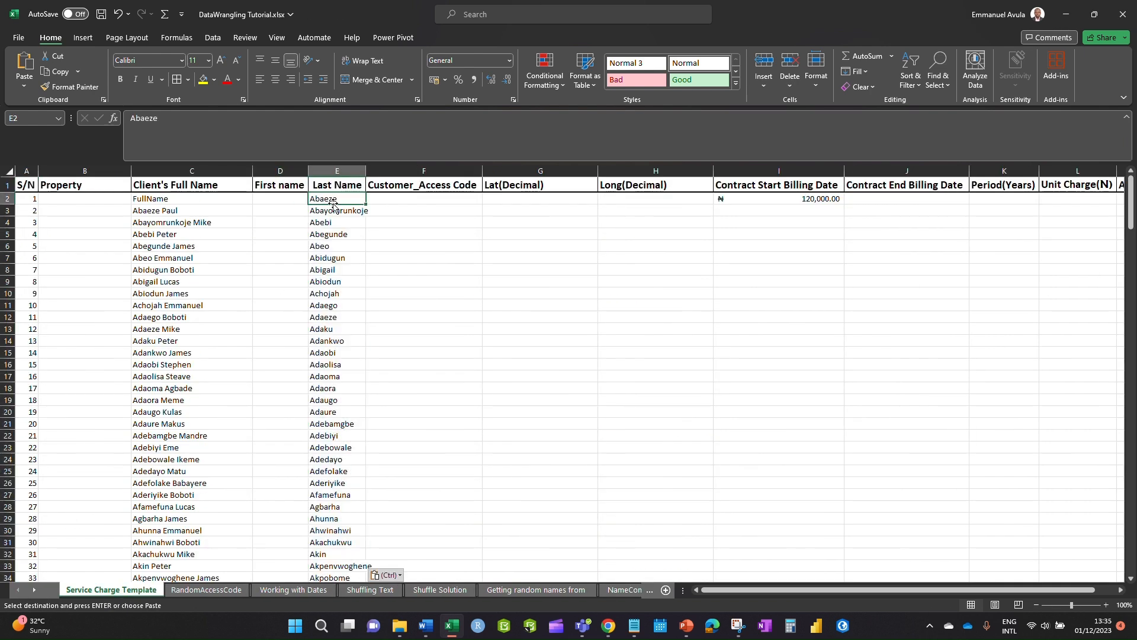
scroll(320, 355, "down", 20)
left_click_drag(315, 557, 315, 569)
left_click_drag(1129, 545, 1125, 189)
- Delete the leftover FullName text in C2 and shift the names block up to row 2
left_click(189, 199)
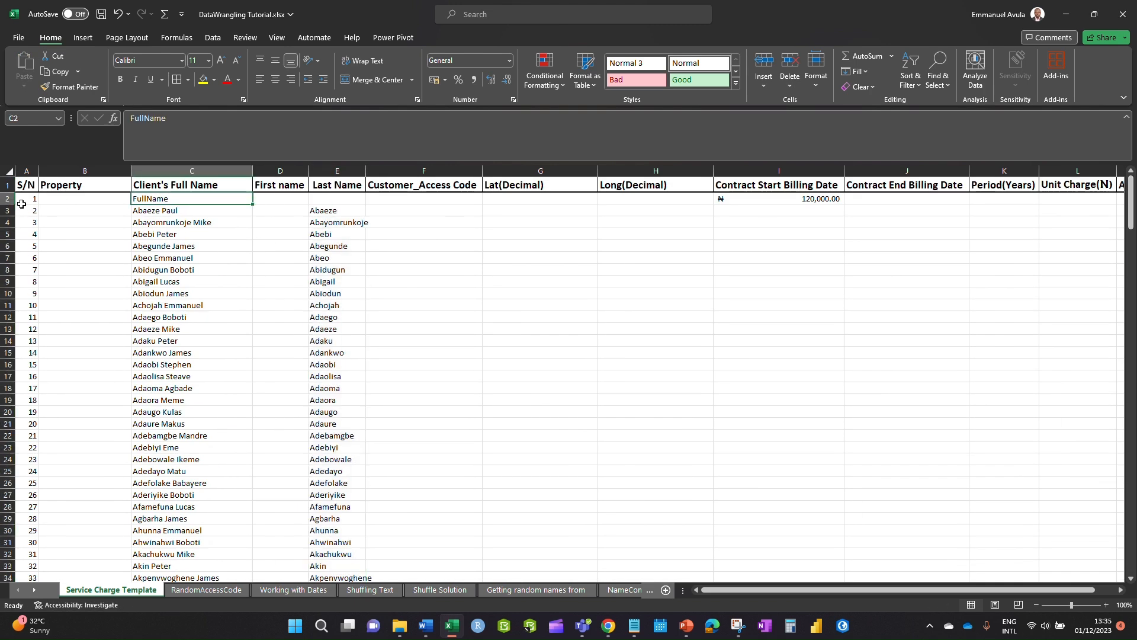
key("Delete")
left_click_drag(156, 212, 317, 552)
scroll(335, 410, "up", 10)
scroll(334, 410, "up", 20)
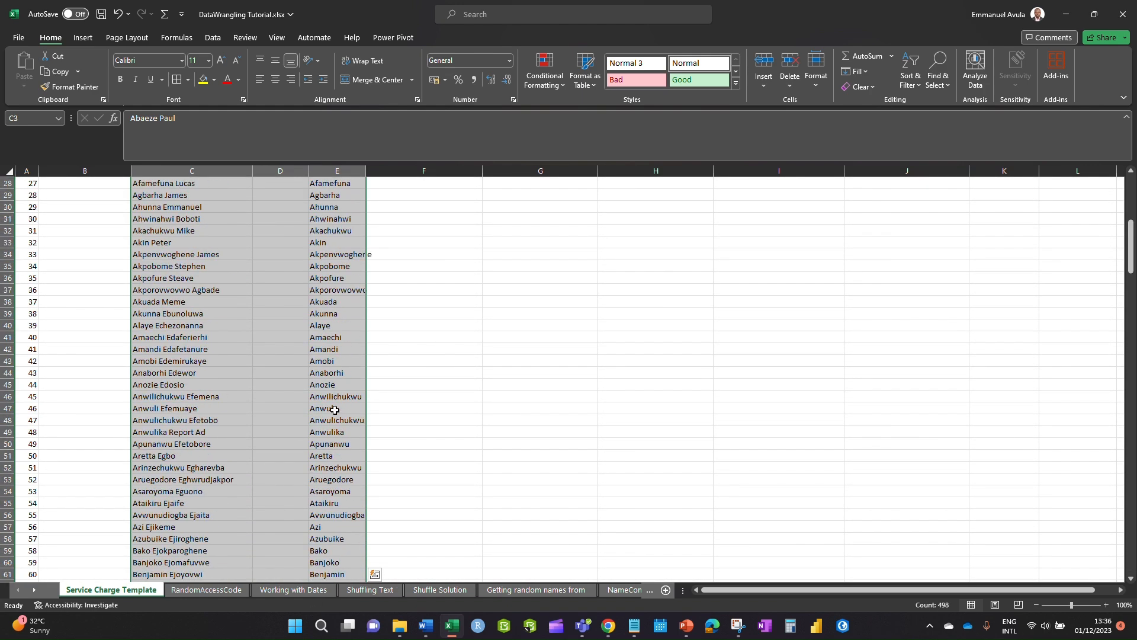
left_click_drag(171, 205, 172, 194)
left_click(270, 236)
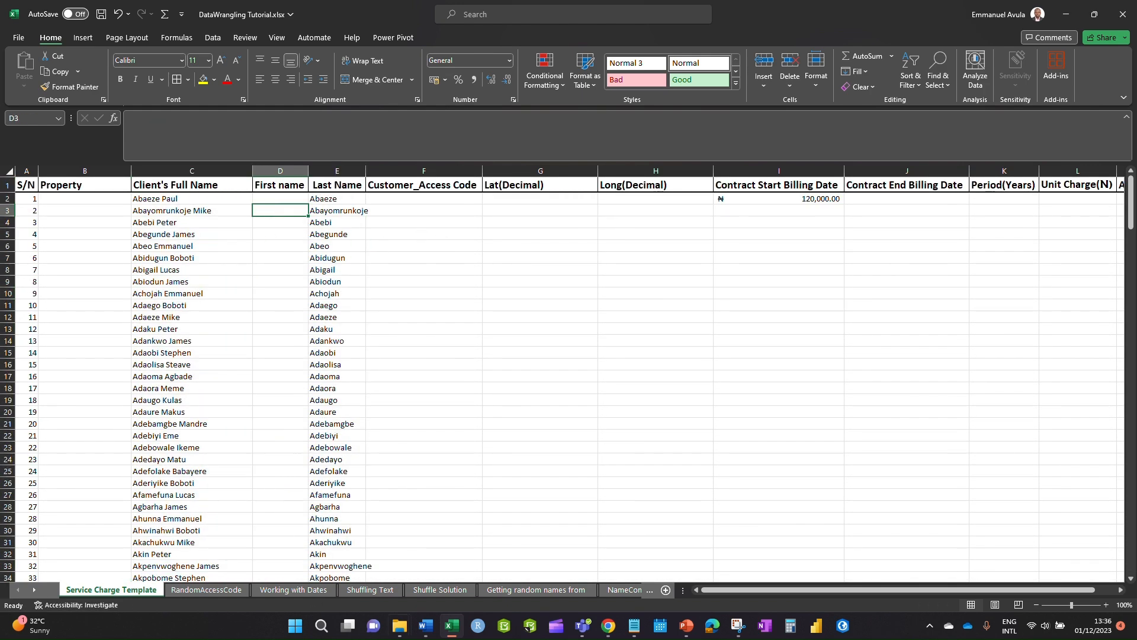
- Copy the first names into the template's First name column D and save the workbook
left_click(624, 589)
scroll(455, 330, "up", 20)
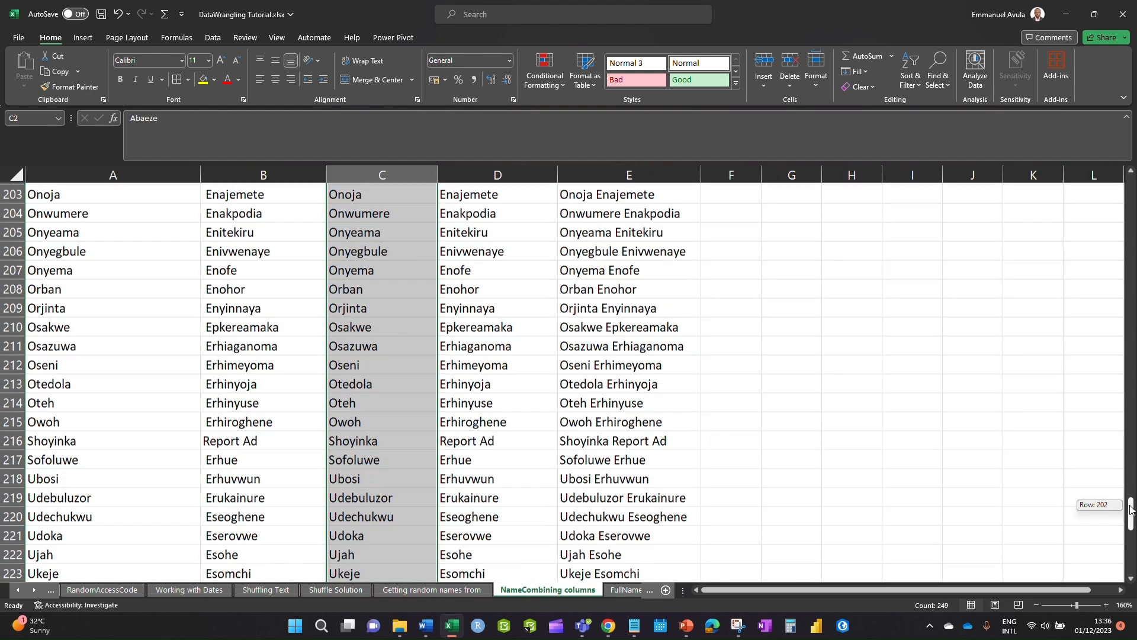
left_click(244, 211)
key("ctrl+shift+Down")
key("ctrl+c")
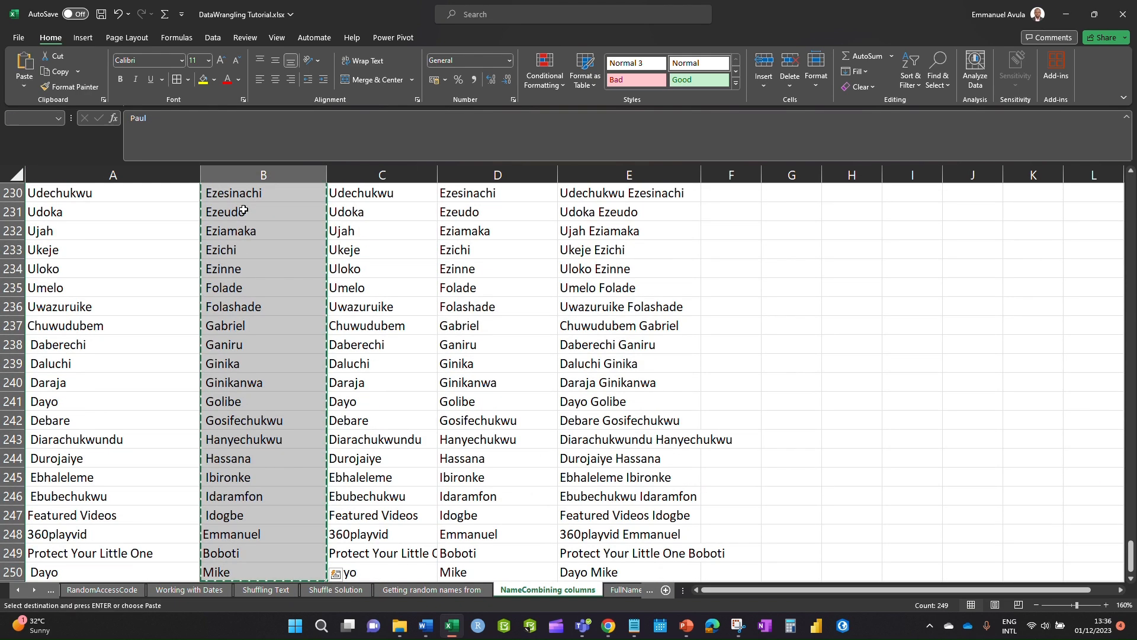
left_click(17, 589)
left_click(110, 589)
left_click(279, 199)
key("ctrl+v")
left_click(328, 282)
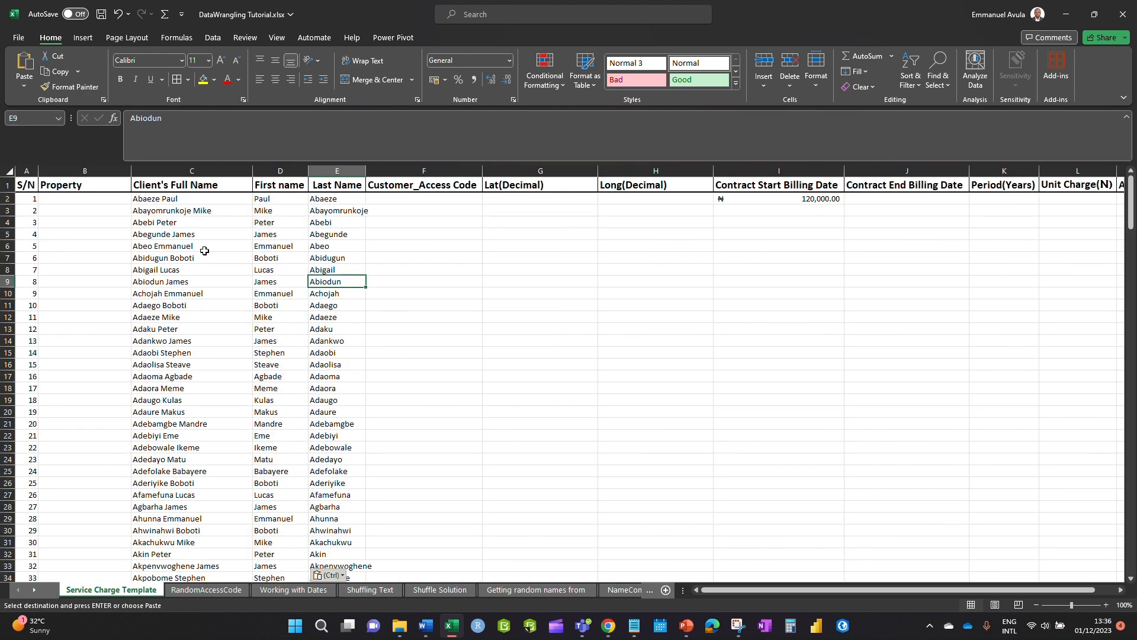
left_click(100, 14)
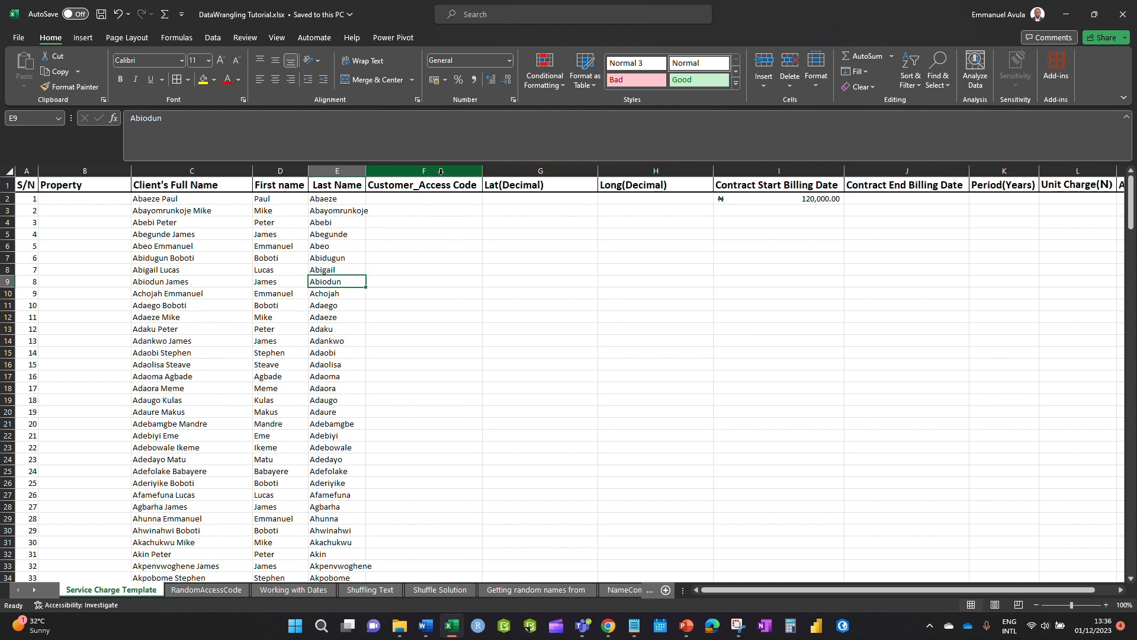
- Fill column F with serial codes ES001 through ES249 down to row 250
left_click_drag(366, 171, 373, 171)
left_click(407, 233)
left_click(403, 200)
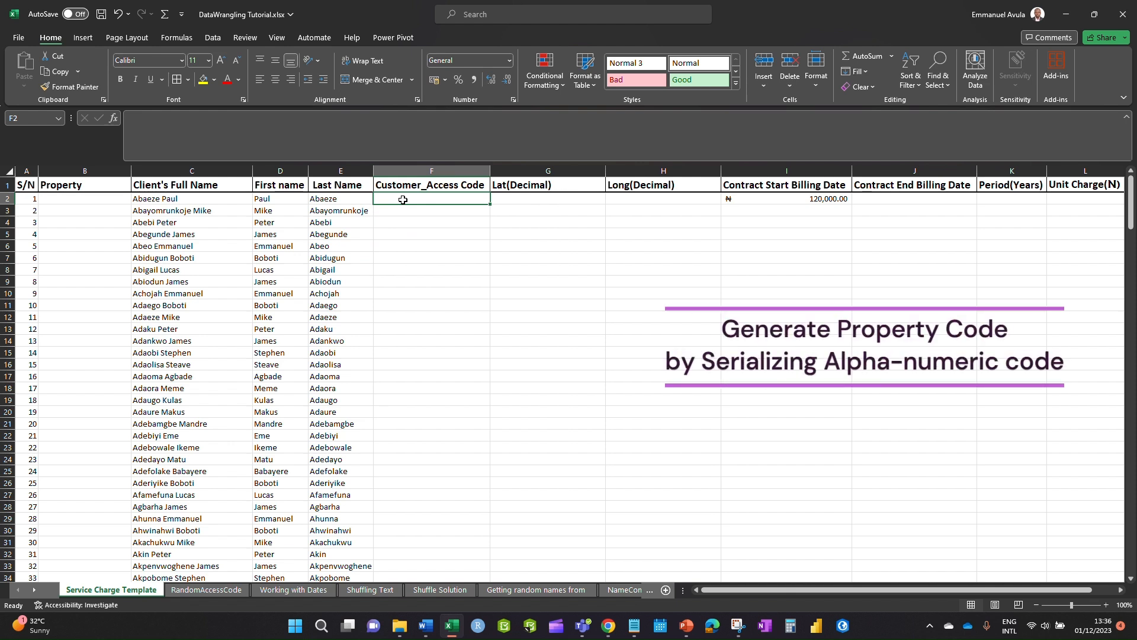
type("ES001")
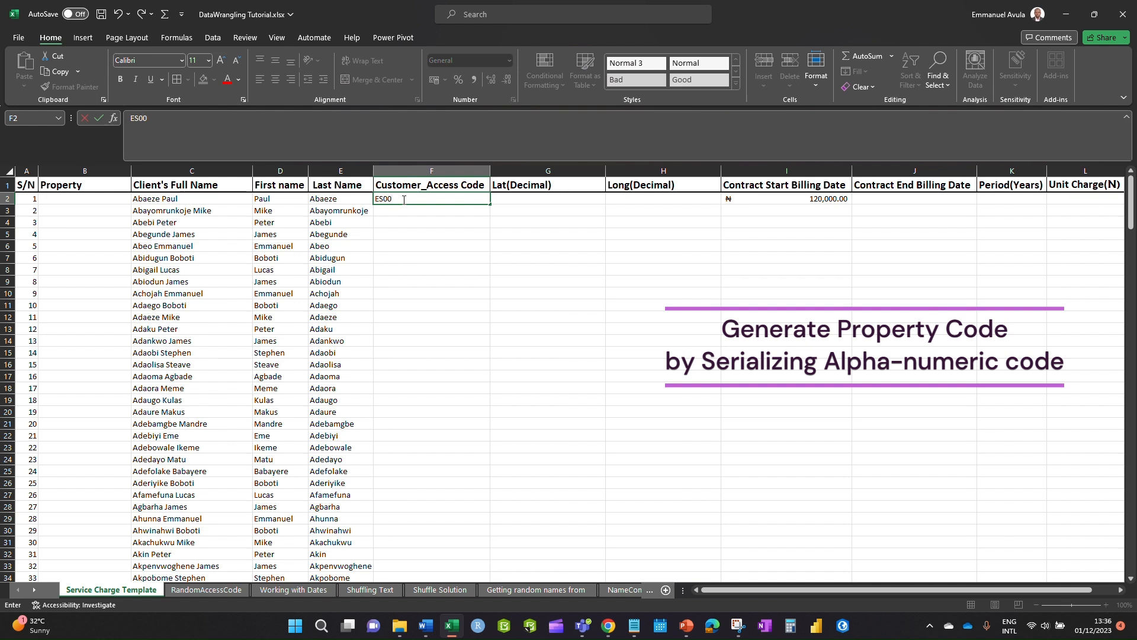
left_click(410, 269)
left_click(410, 198)
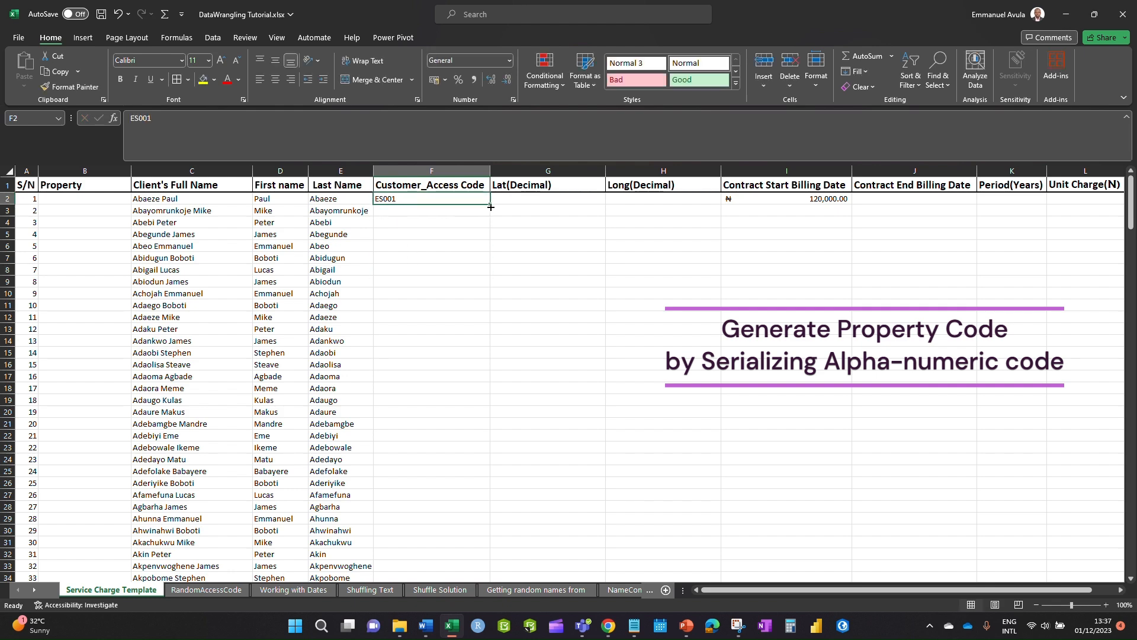
left_click_drag(493, 206, 495, 567)
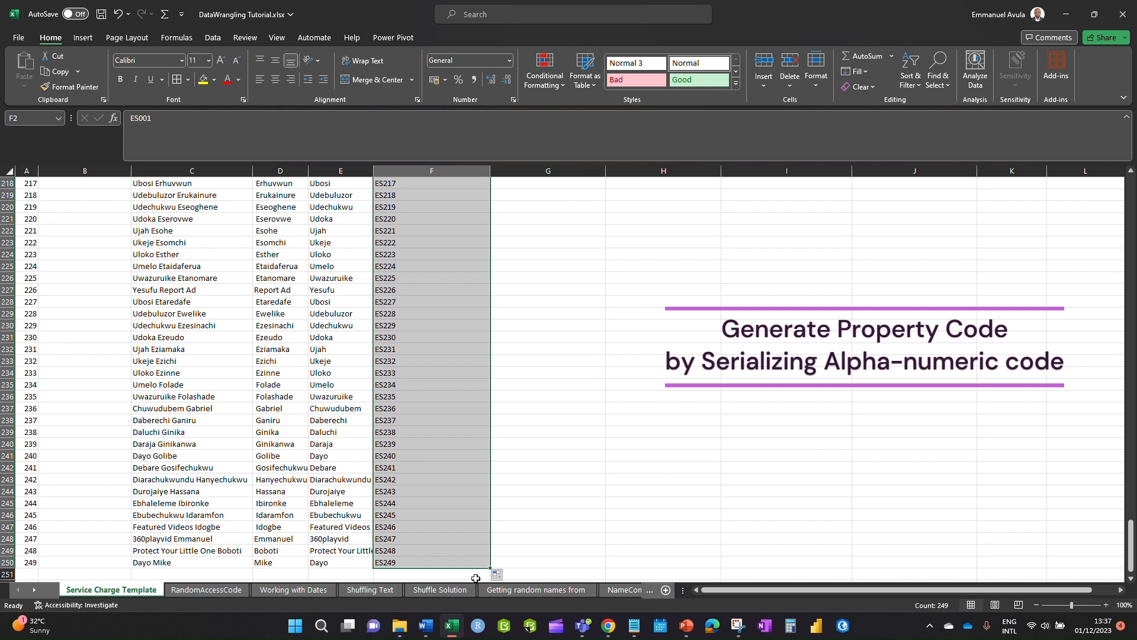
left_click(498, 578)
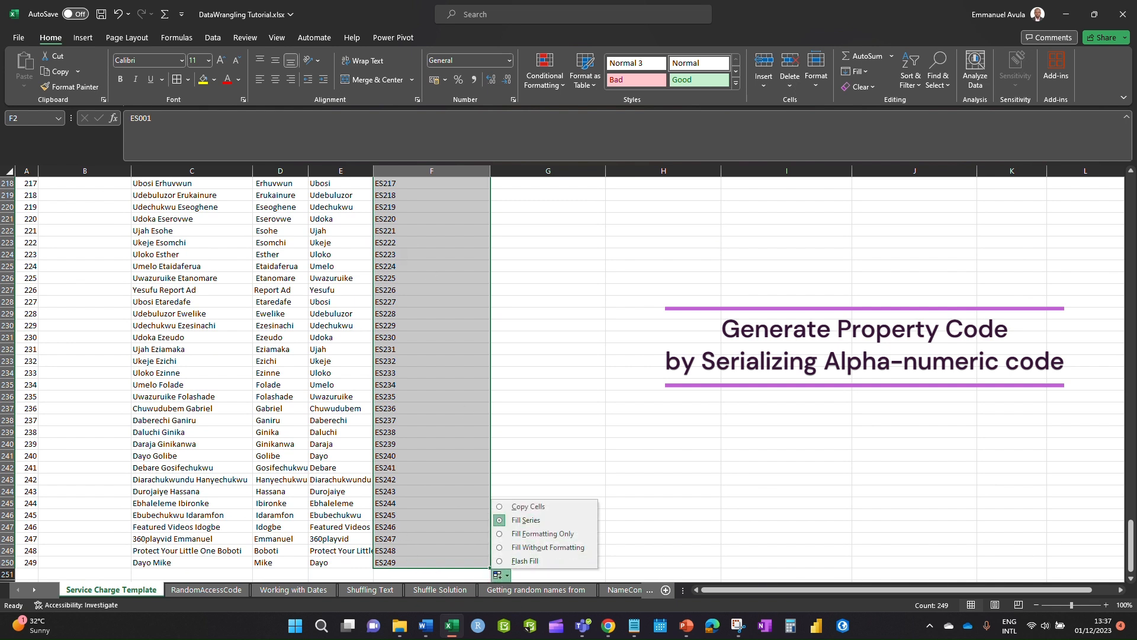
- Insert a blank column G before Lat(Decimal)
left_click_drag(1131, 531, 1118, 185)
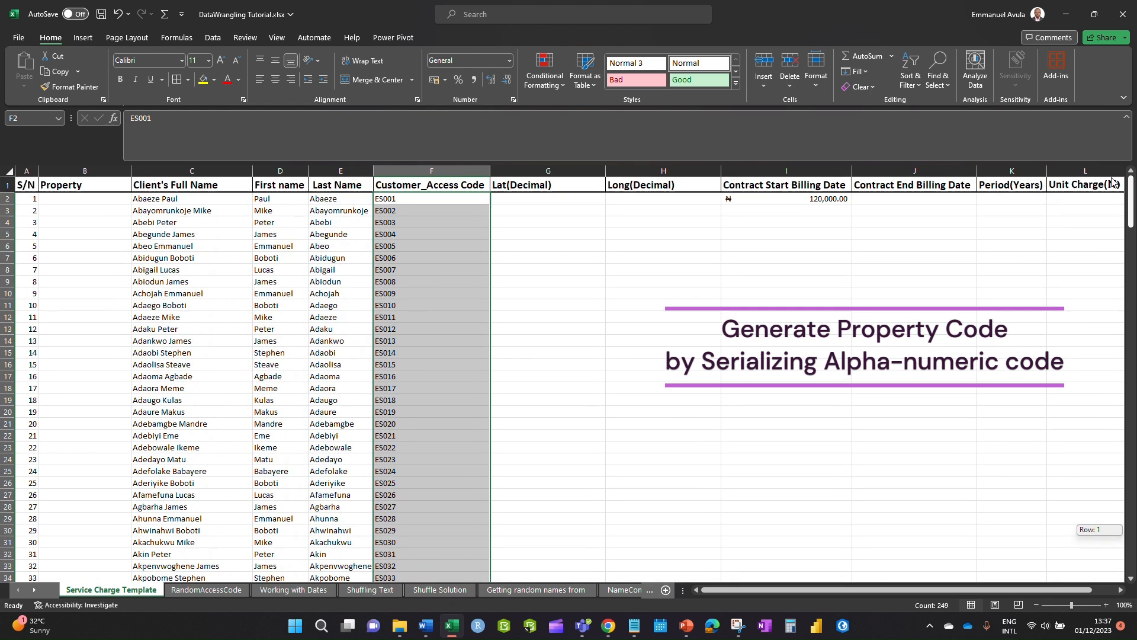
right_click(502, 171)
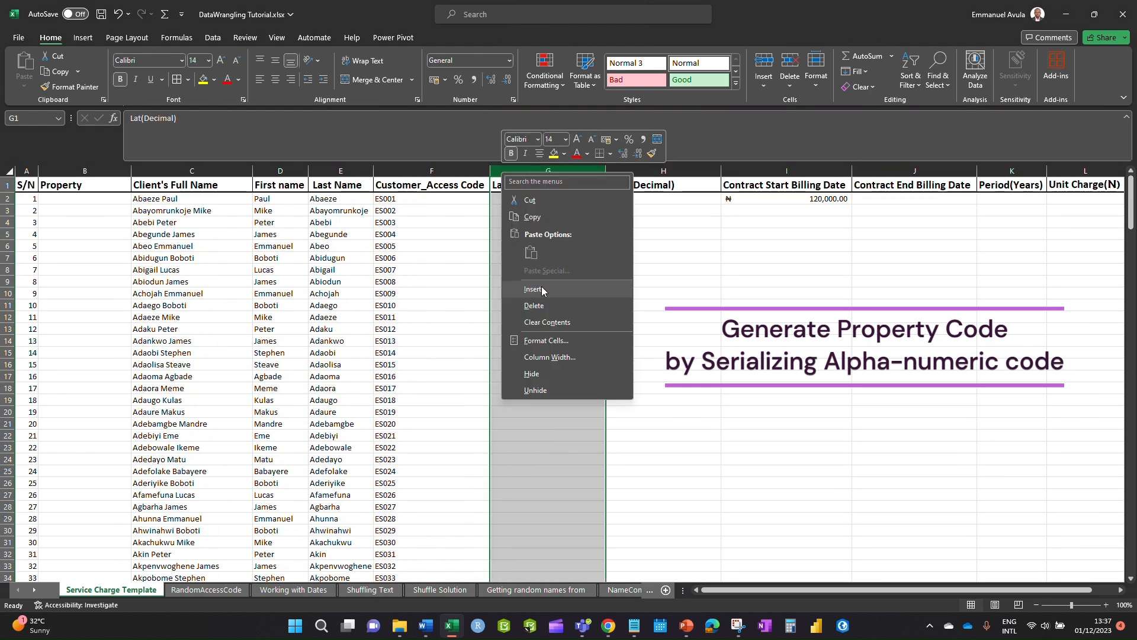
left_click(541, 289)
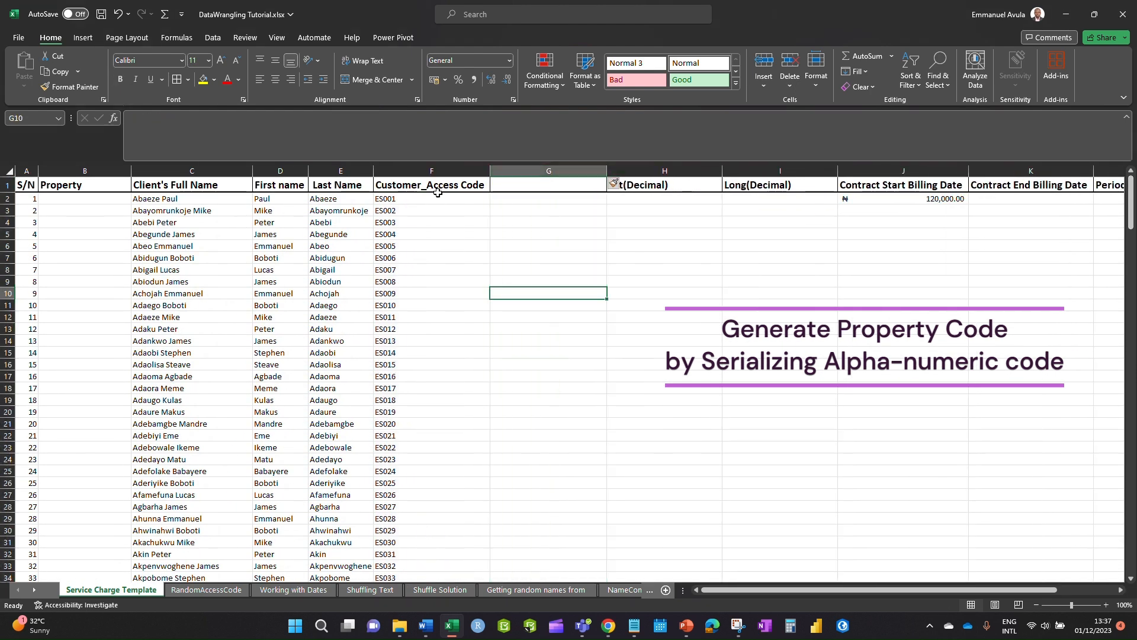
- Move Customer_Access Code to G1, retitle F1 Property_Code, and autofit columns B and F
left_click(485, 185)
left_click_drag(488, 186, 497, 187)
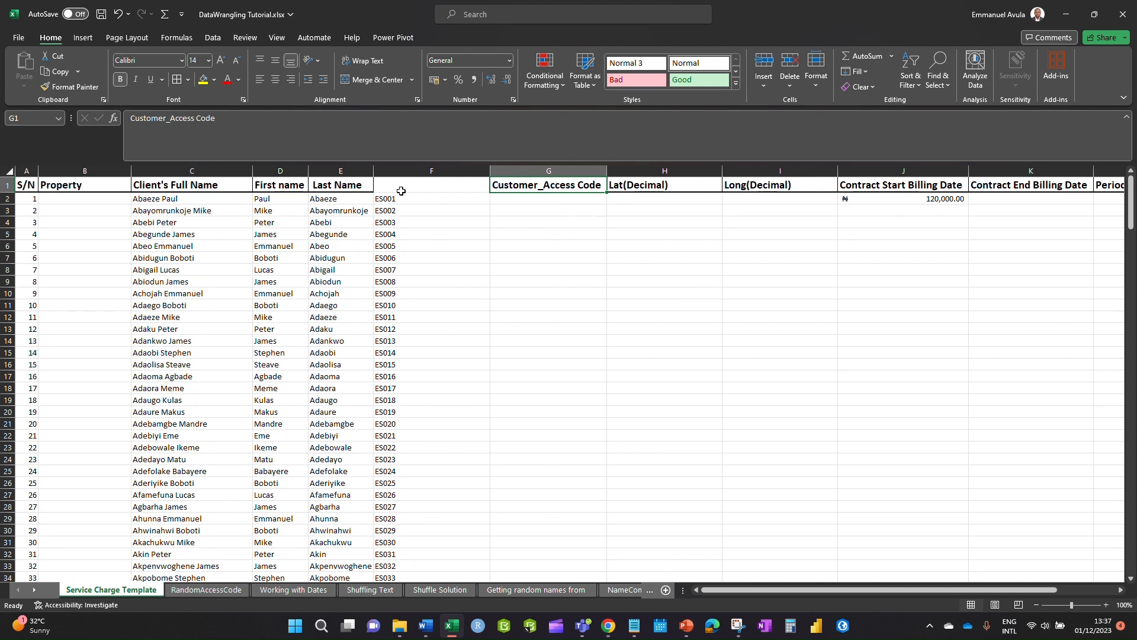
type("Property")
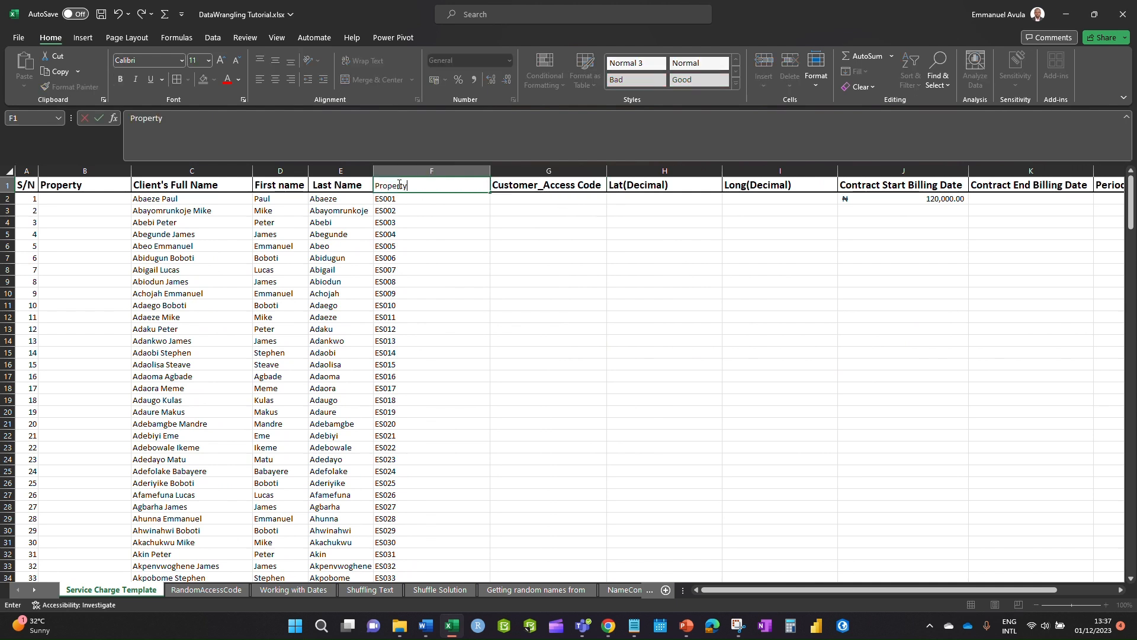
type("_Code")
left_click(516, 303)
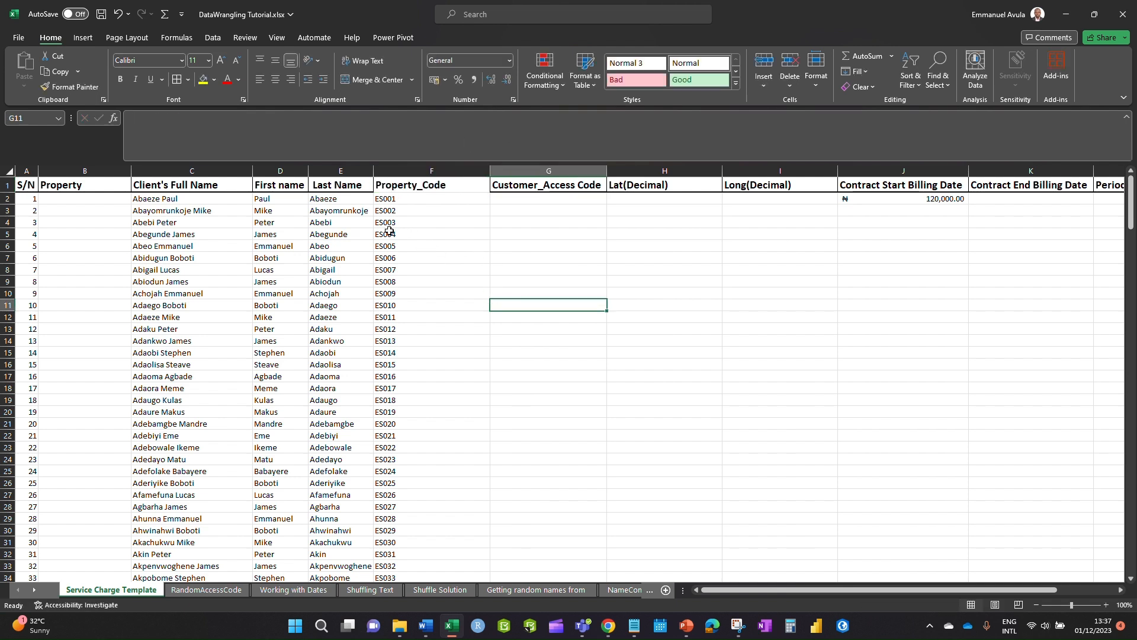
left_click(536, 199)
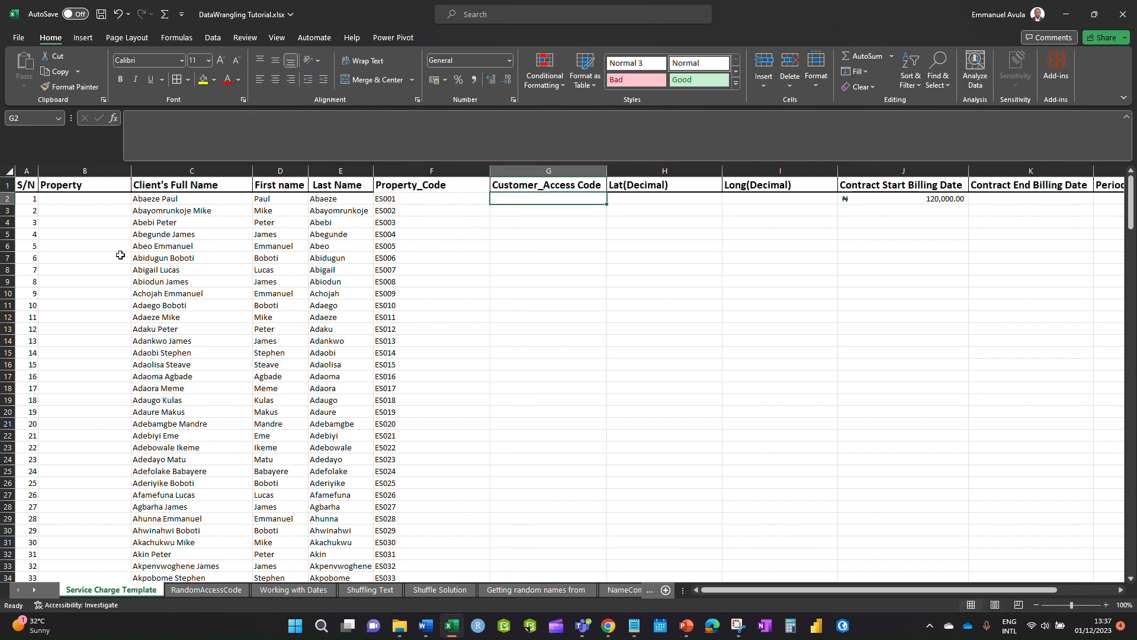
double_click(131, 171)
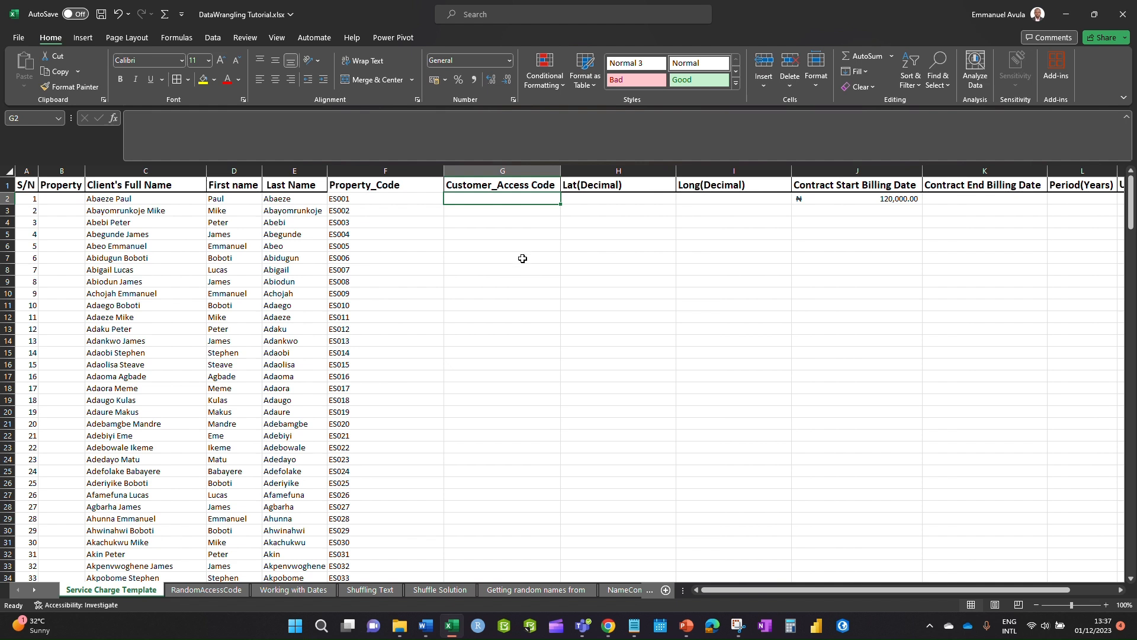
double_click(444, 171)
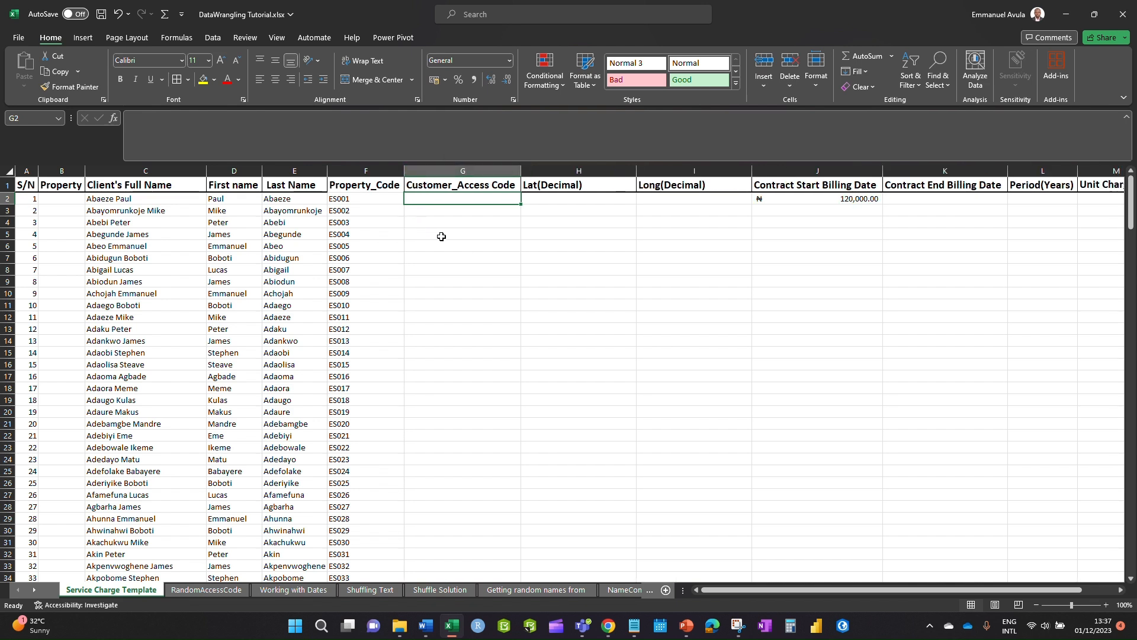
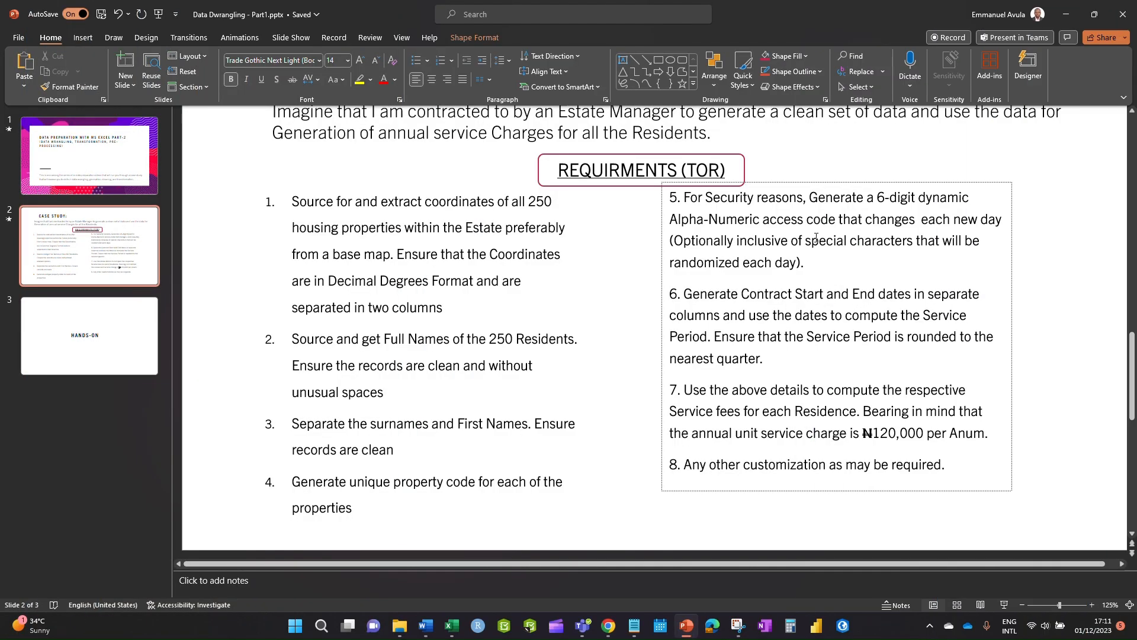
- Highlight requirement 5 on the TOR slide, the six-digit alpha-numeric access code changed every day
left_click_drag(805, 263, 668, 204)
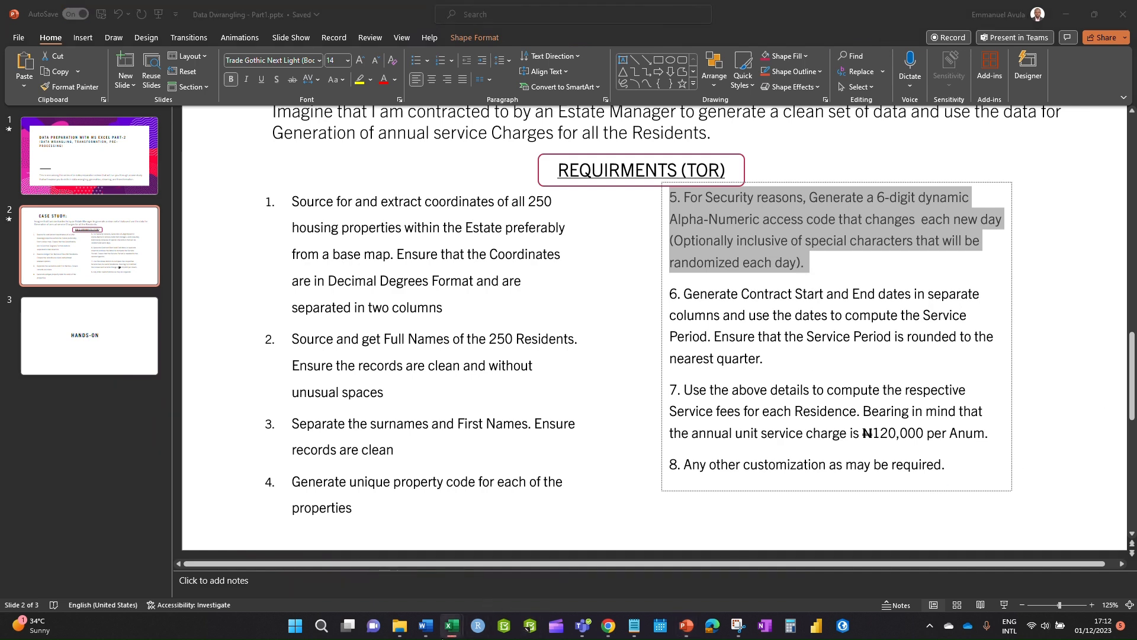
mouse_move(450, 633)
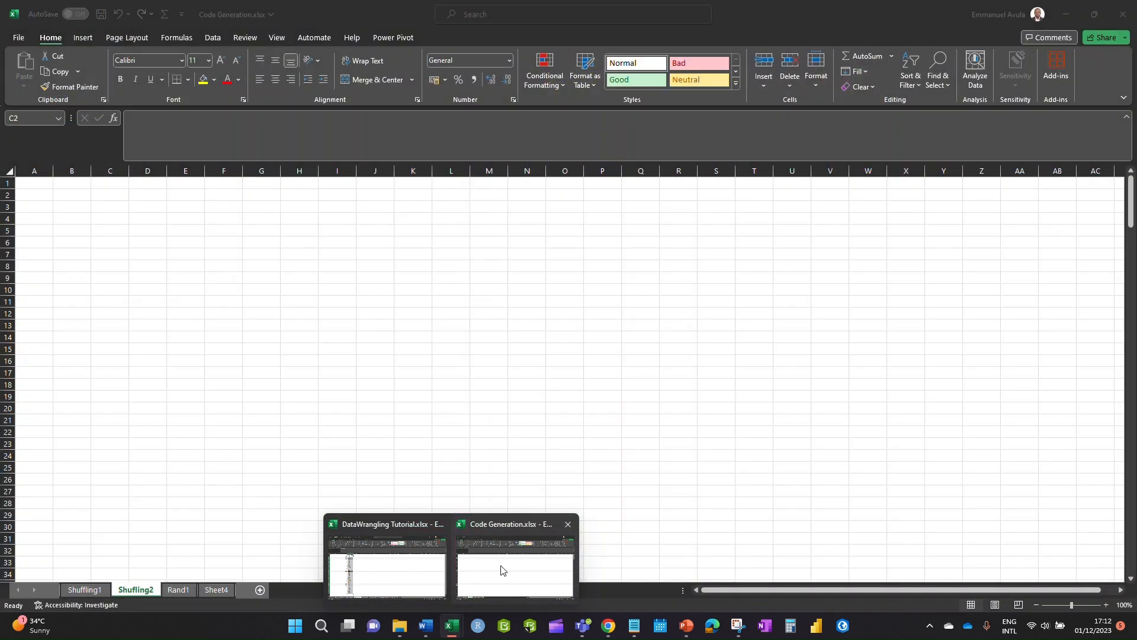
- Switch to the Code Generation workbook and bring up its Shuffling1 sheet
left_click(501, 569)
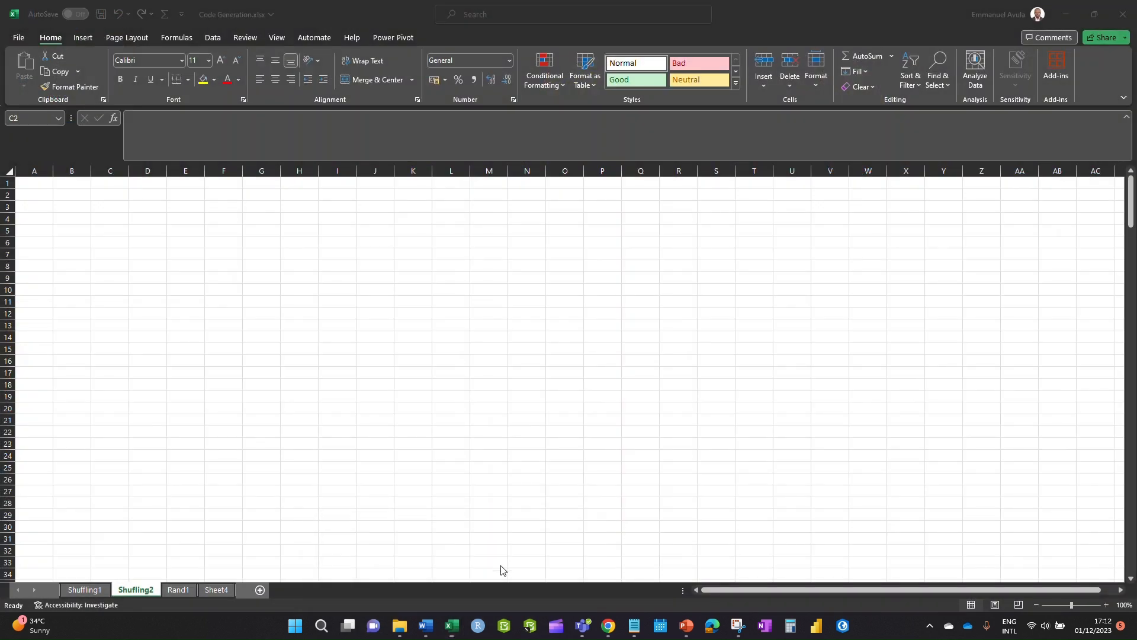
left_click(134, 525)
left_click(208, 490)
left_click(77, 591)
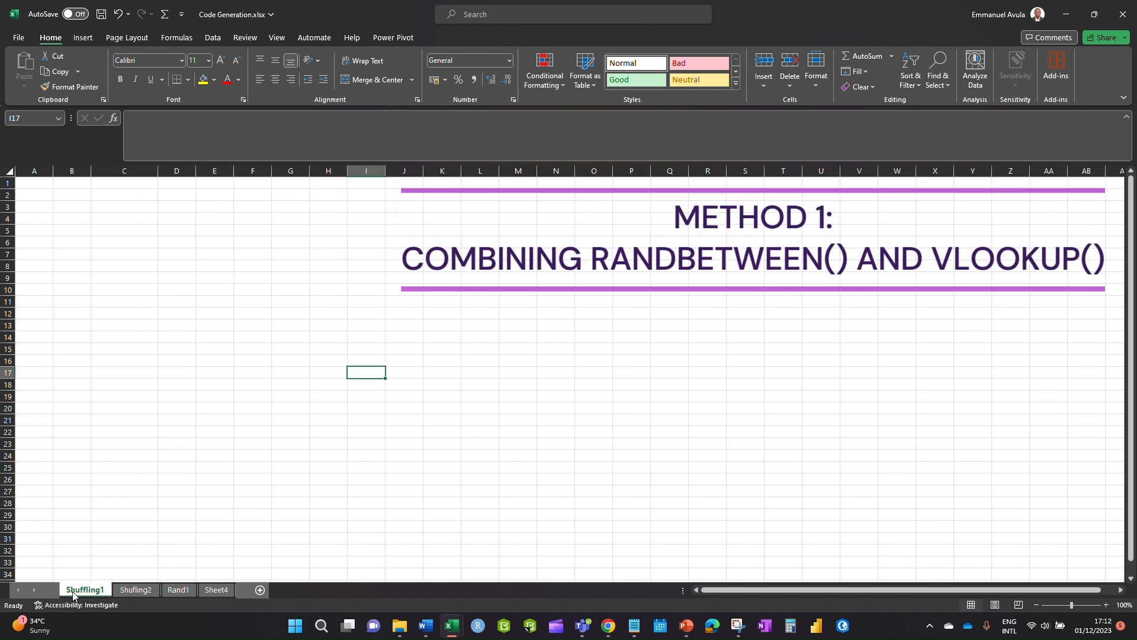
left_click(129, 589)
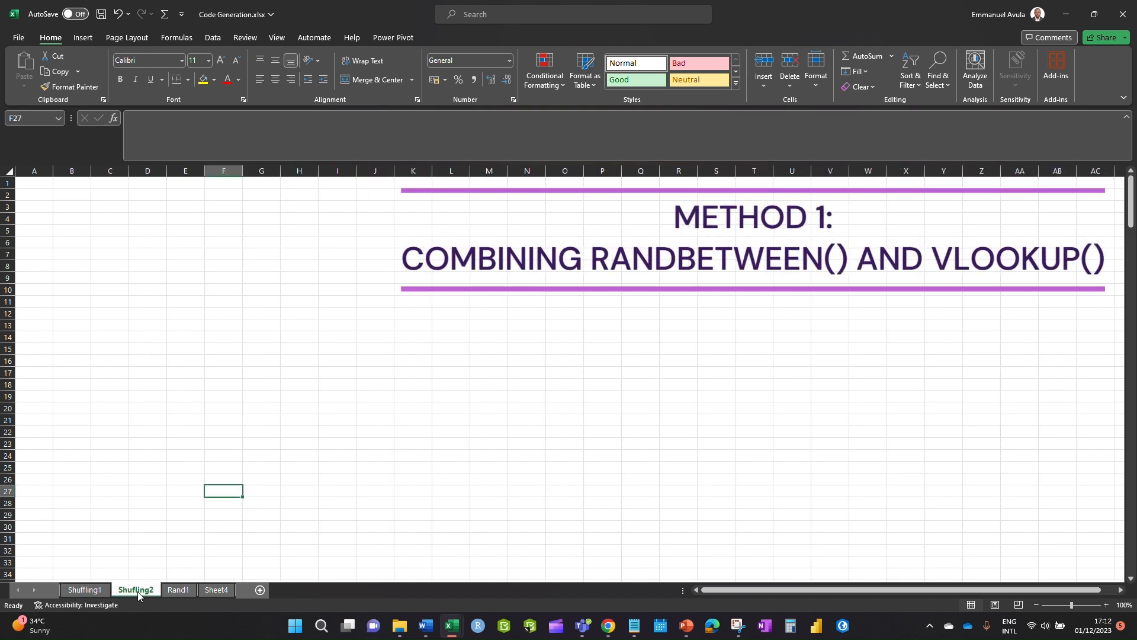
left_click(81, 590)
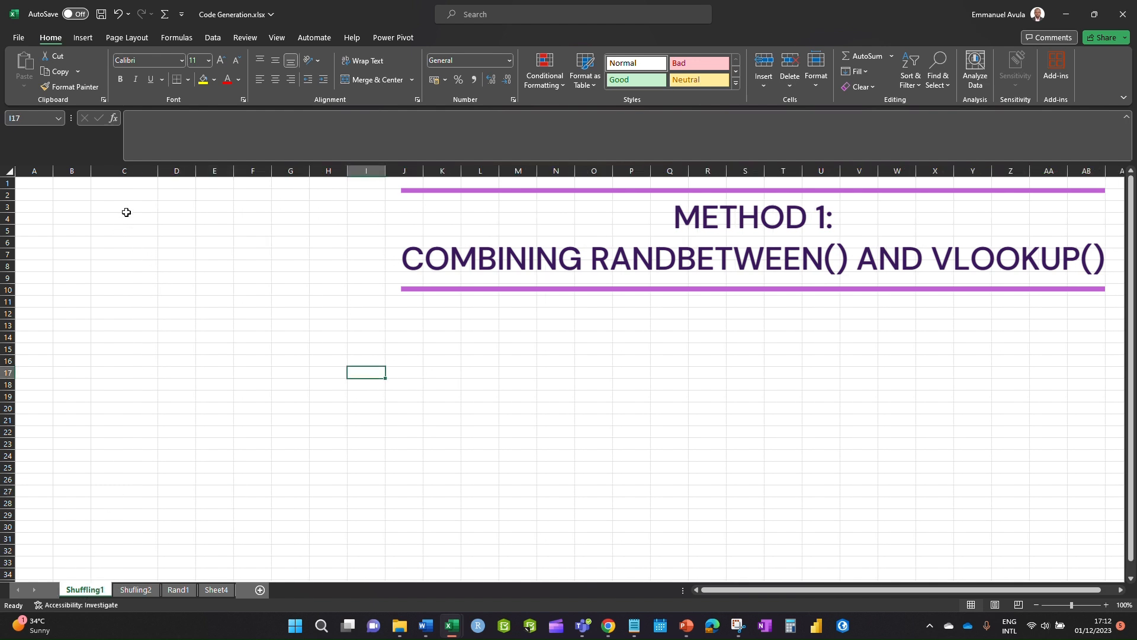
- Select column C rows 1–31 and copy the S/N and access code data
left_click_drag(107, 183, 134, 526)
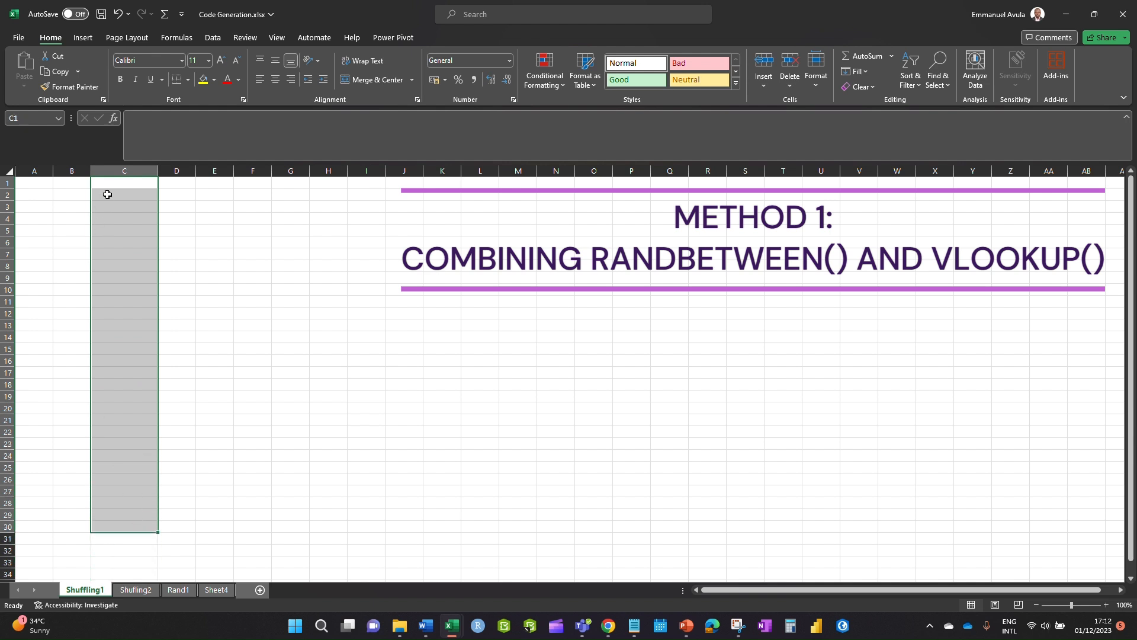
left_click_drag(112, 185, 122, 541)
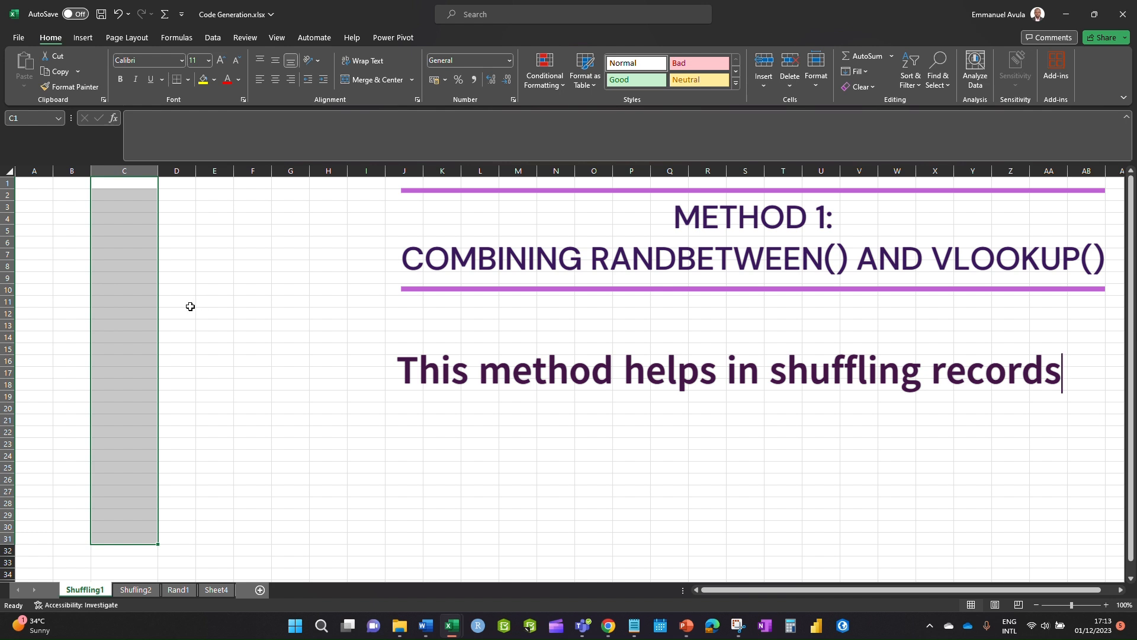
left_click(254, 477)
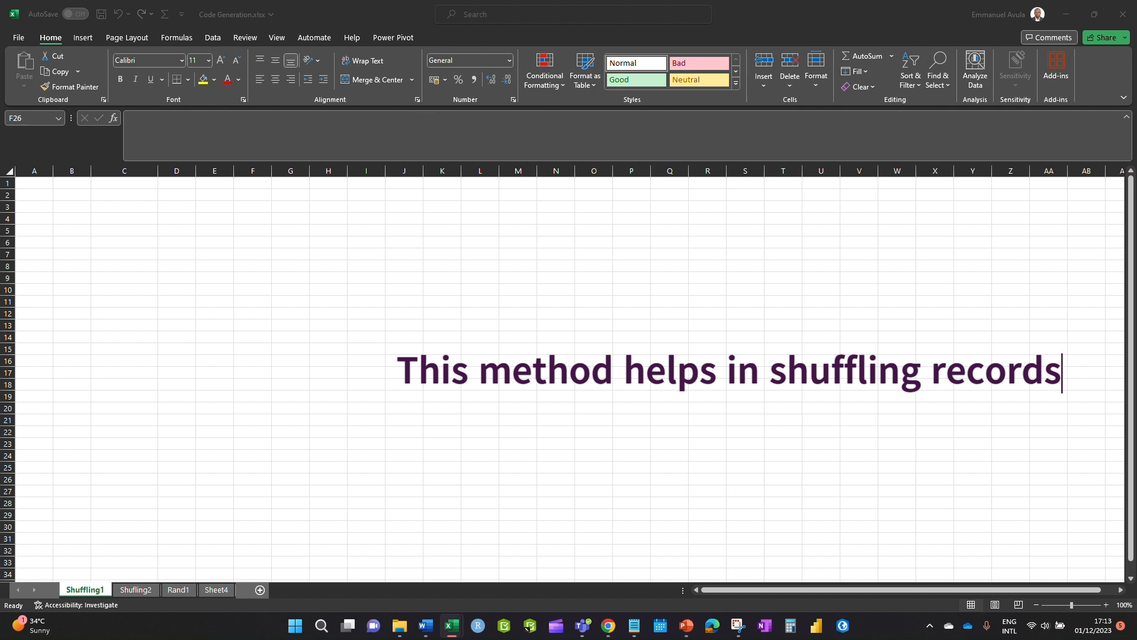
key("ctrl+c")
- Paste the S/N and Access Code columns at C2, autofit column D, and delete the Unique Codes heading
left_click(112, 188)
left_click(112, 192)
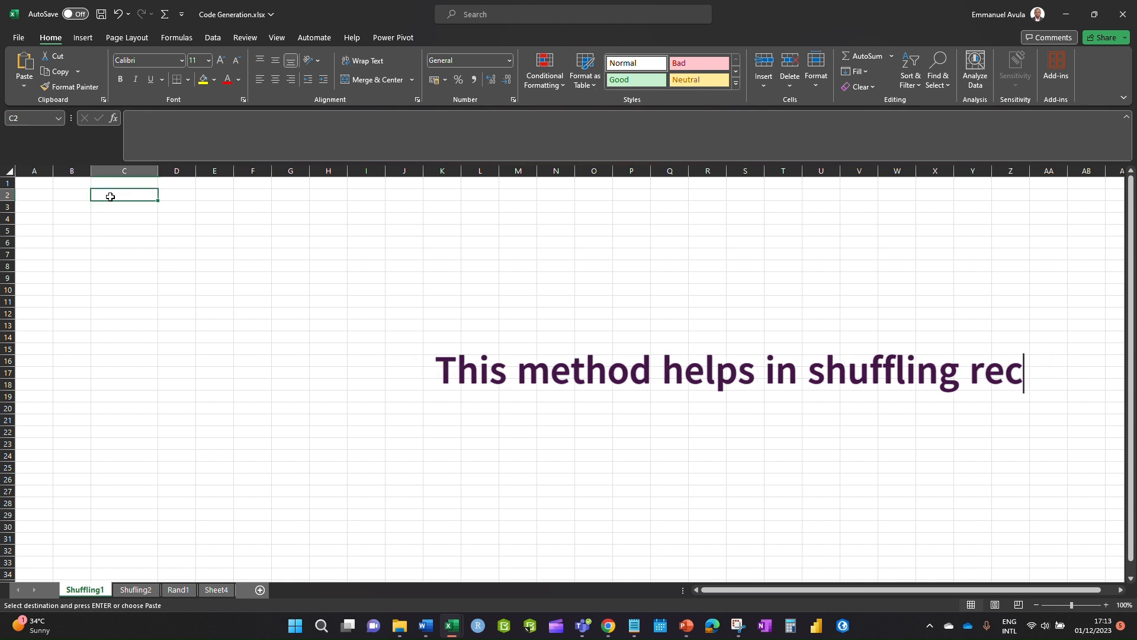
key("ctrl+v")
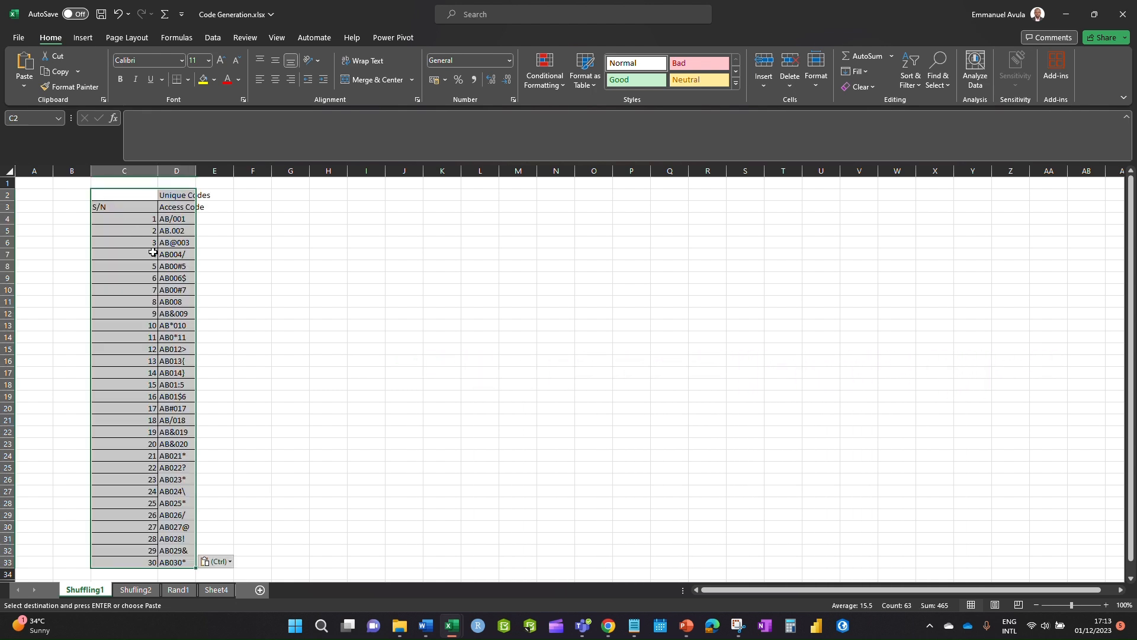
left_click(241, 317)
double_click(195, 171)
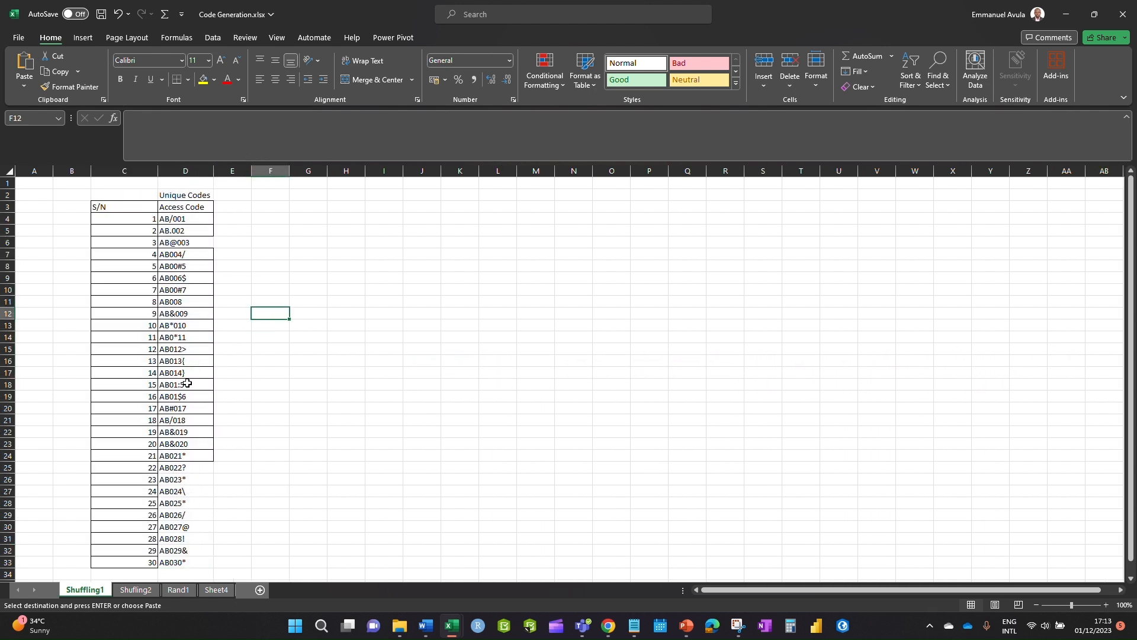
scroll(193, 379, "down", 4)
scroll(190, 373, "up", 4)
left_click_drag(132, 193, 203, 538)
left_click(346, 349)
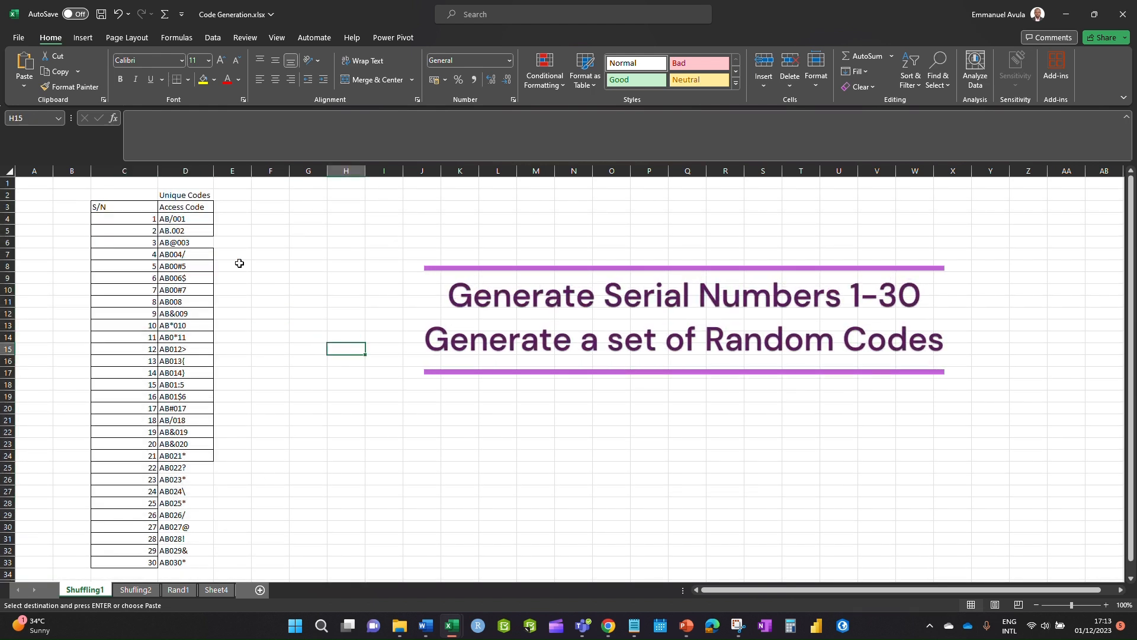
left_click(190, 196)
key("Delete")
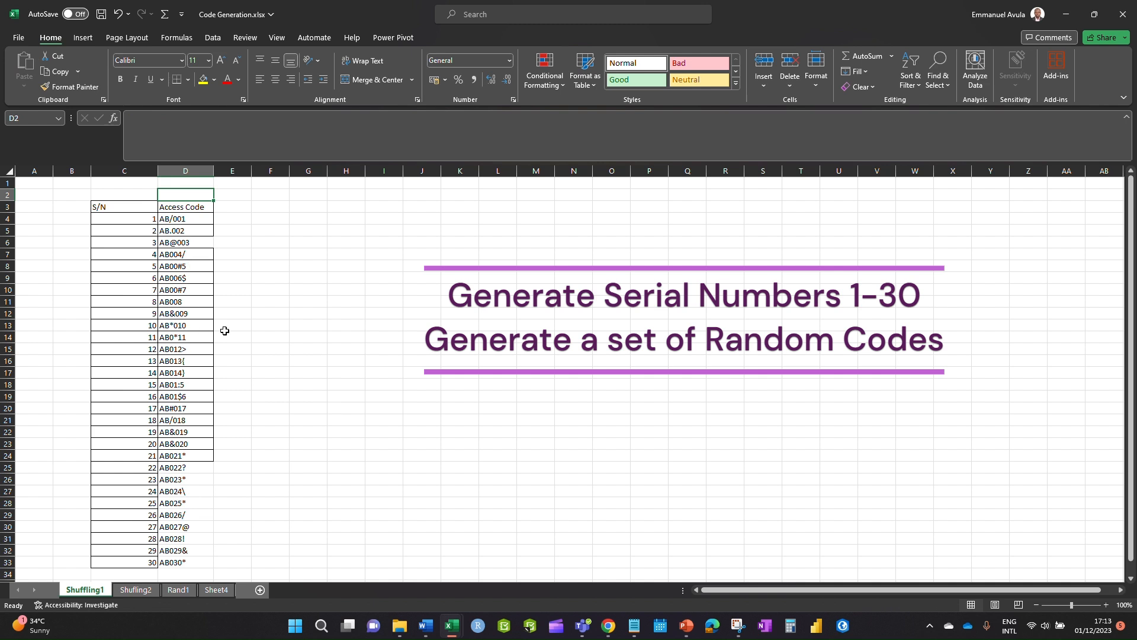
- Apply All Borders to the C3:D33 S/N and Access Code table
left_click(166, 225)
left_click_drag(97, 208, 204, 539)
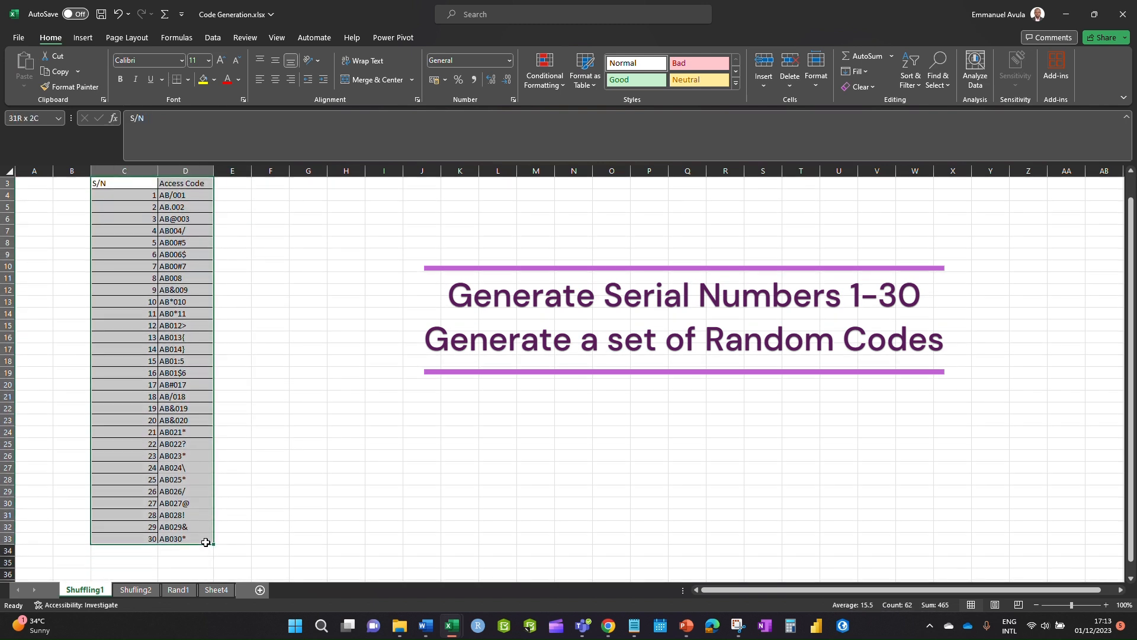
left_click(188, 79)
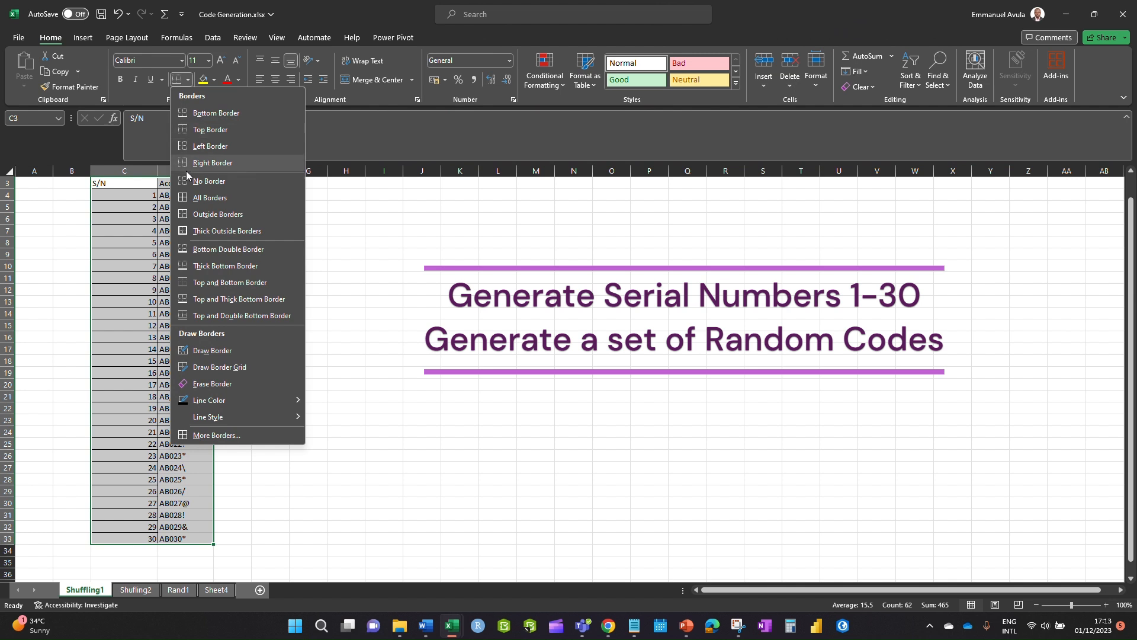
left_click(197, 203)
left_click(383, 349)
- Check the 30 serial numbers and access codes, then go to the empty Shufling2 sheet
scroll(269, 307, "up", 1)
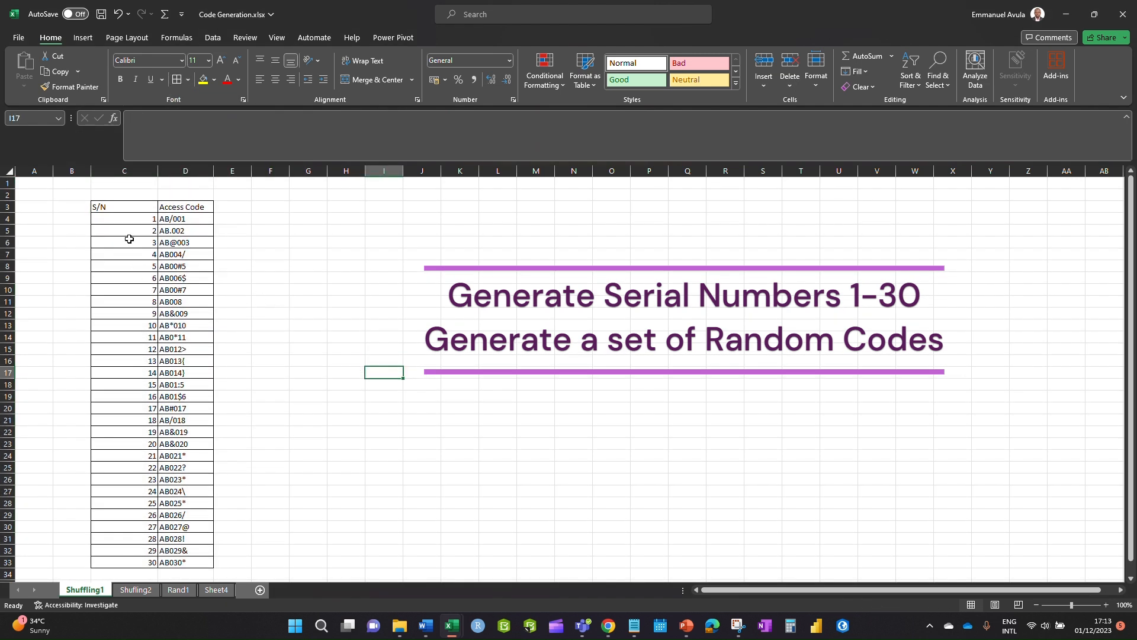
left_click_drag(139, 218, 135, 557)
left_click(190, 219)
left_click_drag(190, 218, 181, 561)
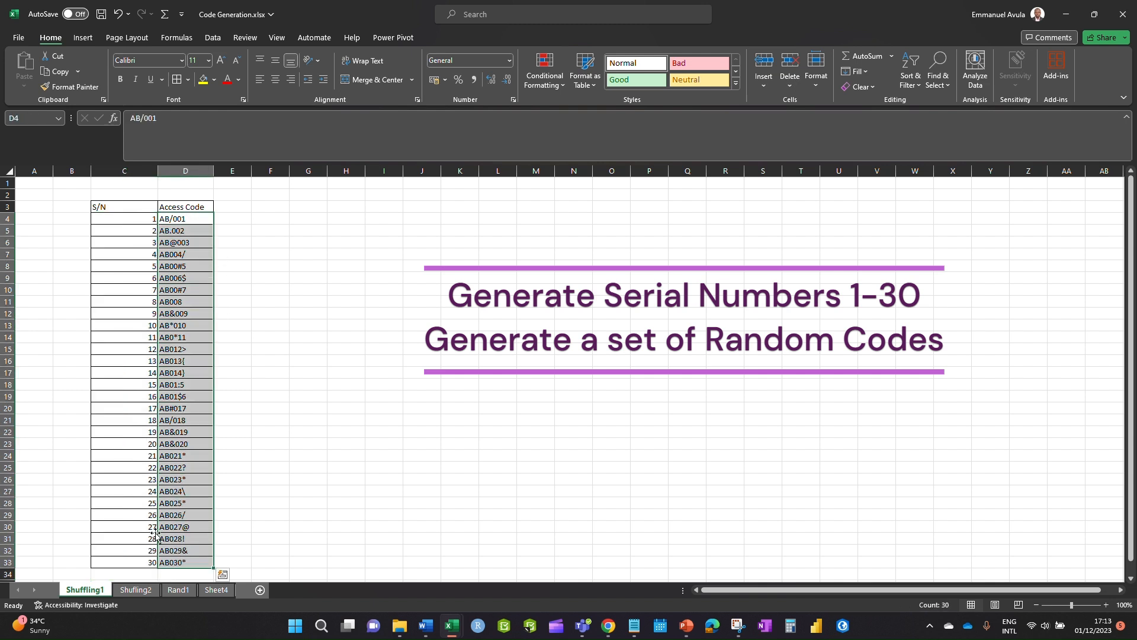
left_click(135, 590)
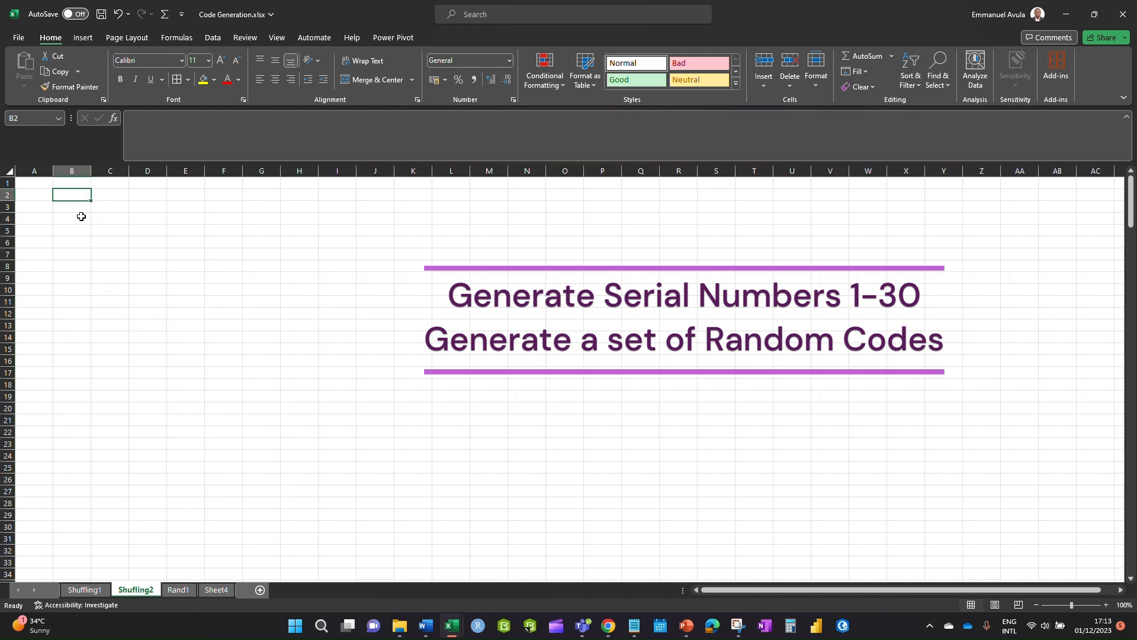
- Enter =RAND() in B2 of Shufling2 and fill it down to B40
left_click(84, 590)
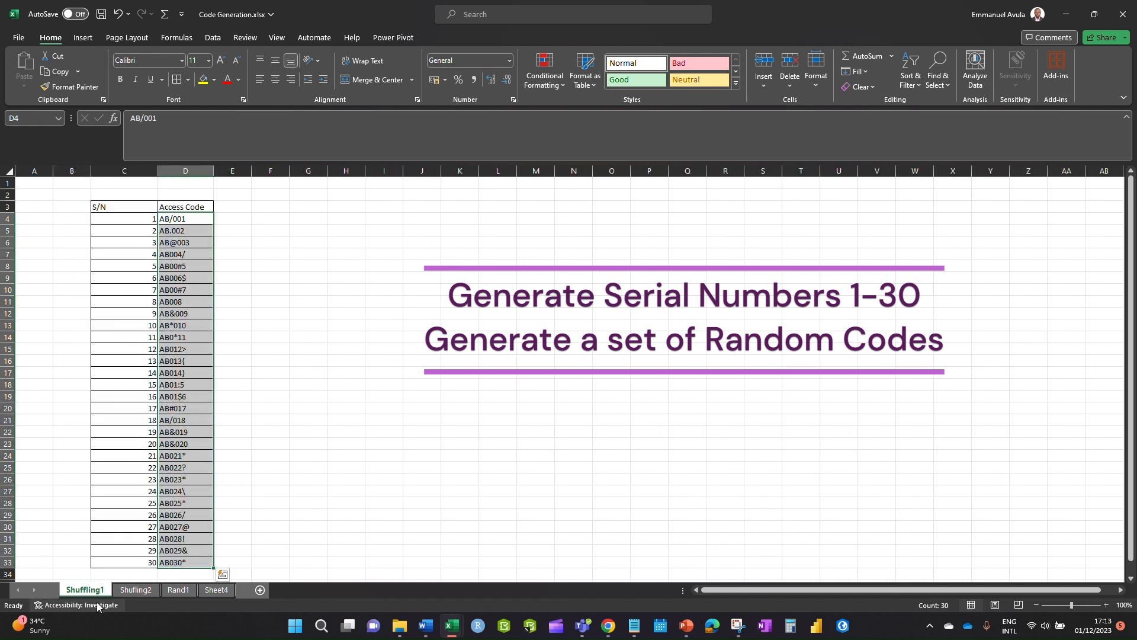
left_click(135, 590)
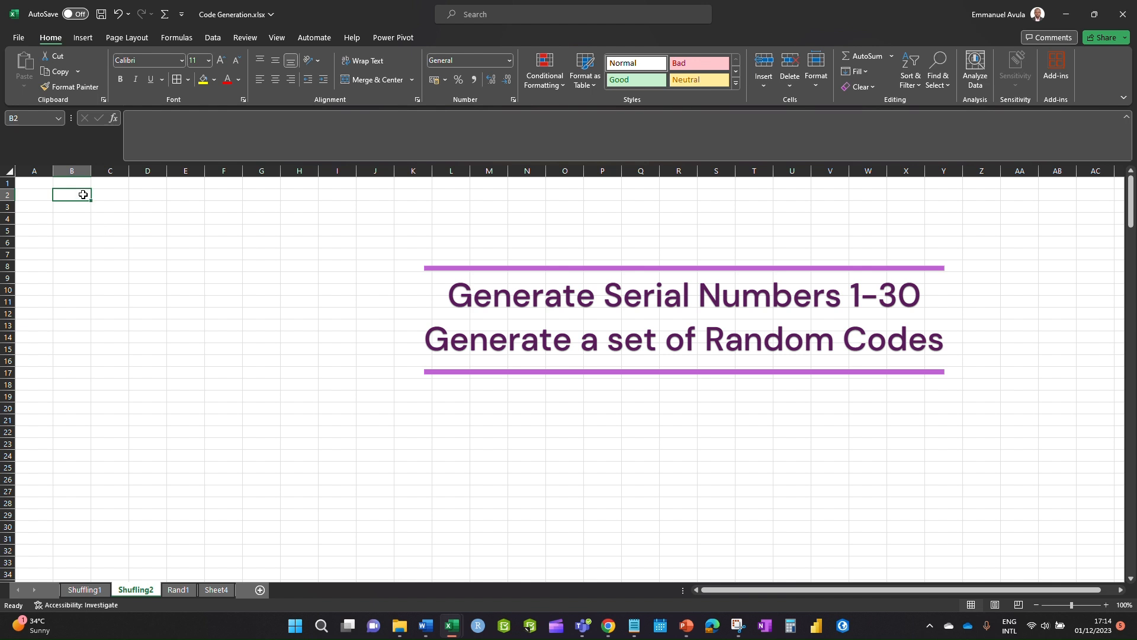
type("=")
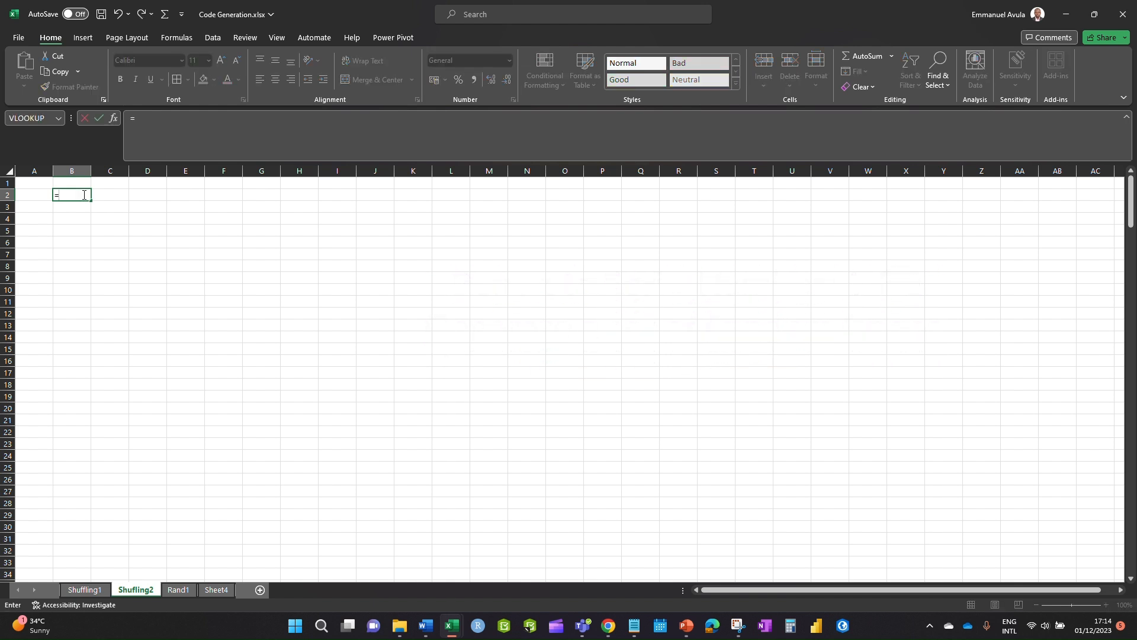
type("rand")
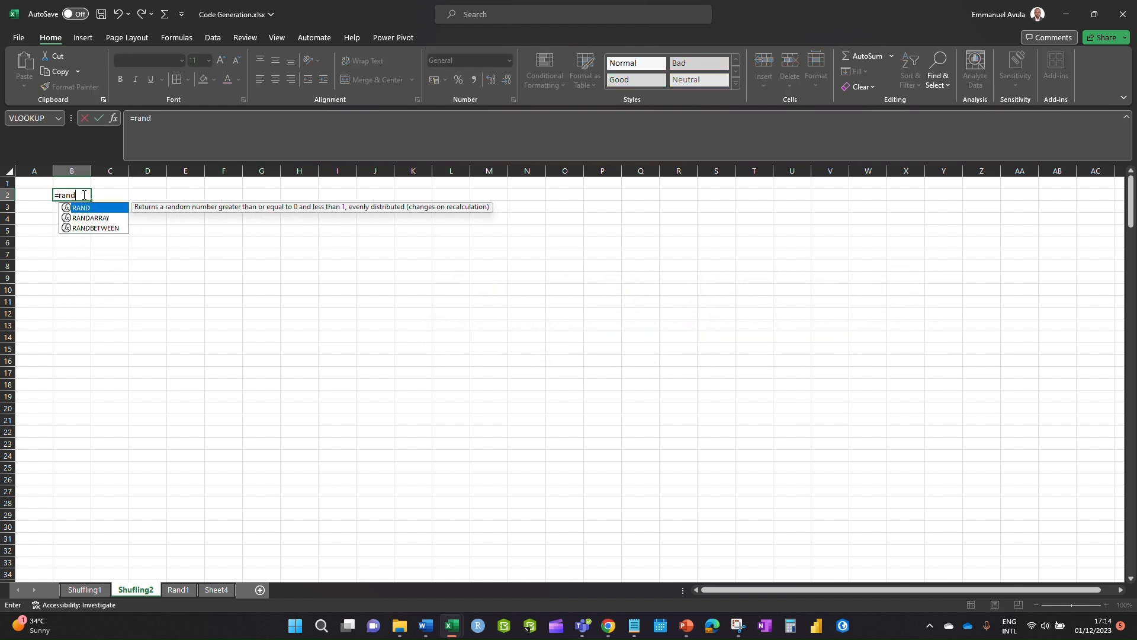
key("Return")
left_click(83, 195)
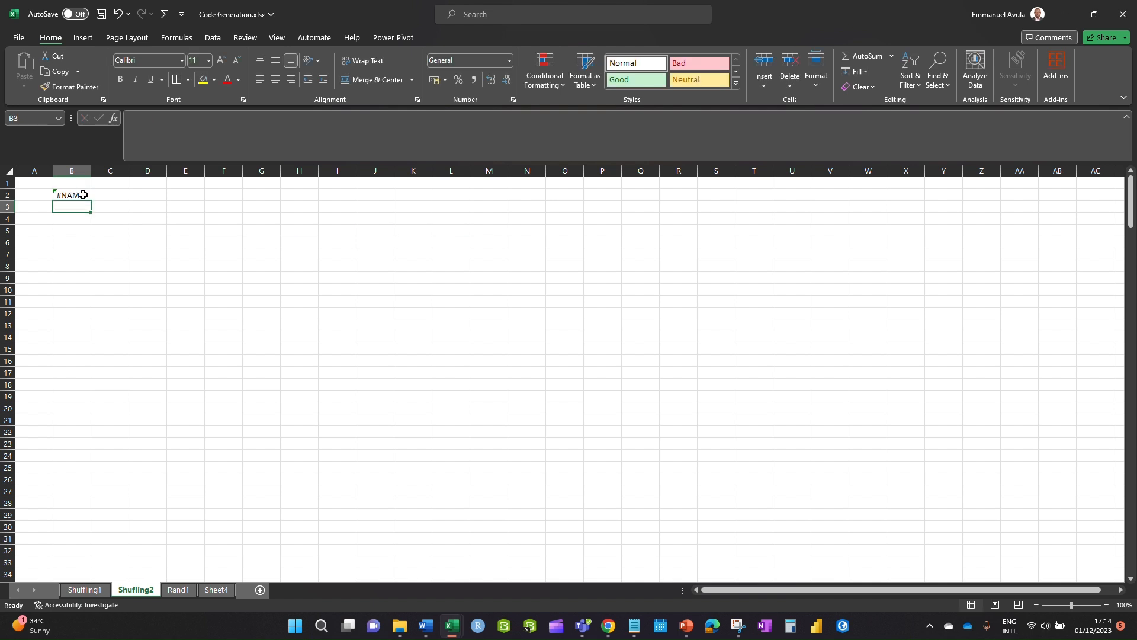
double_click(84, 195)
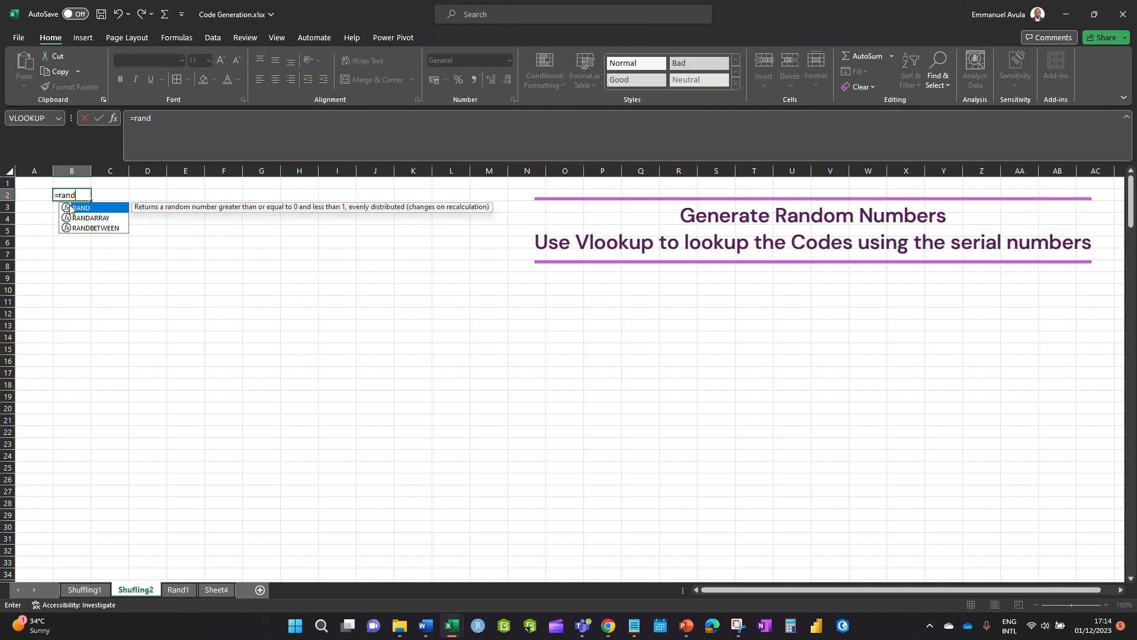
double_click(87, 209)
key("Return")
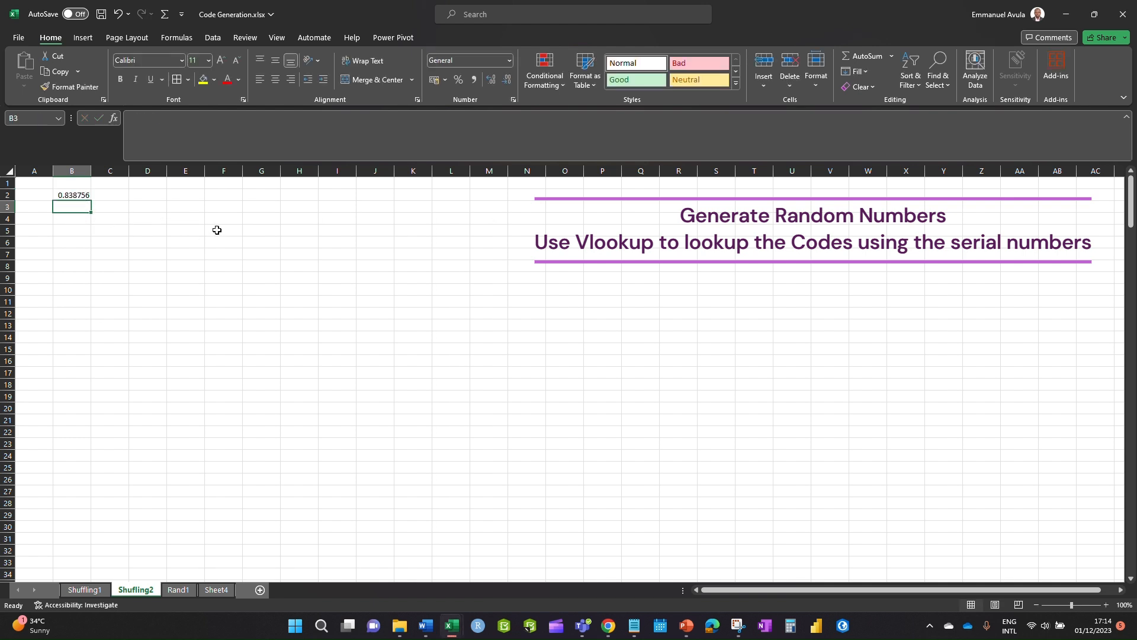
key("Up")
left_click_drag(90, 204, 93, 579)
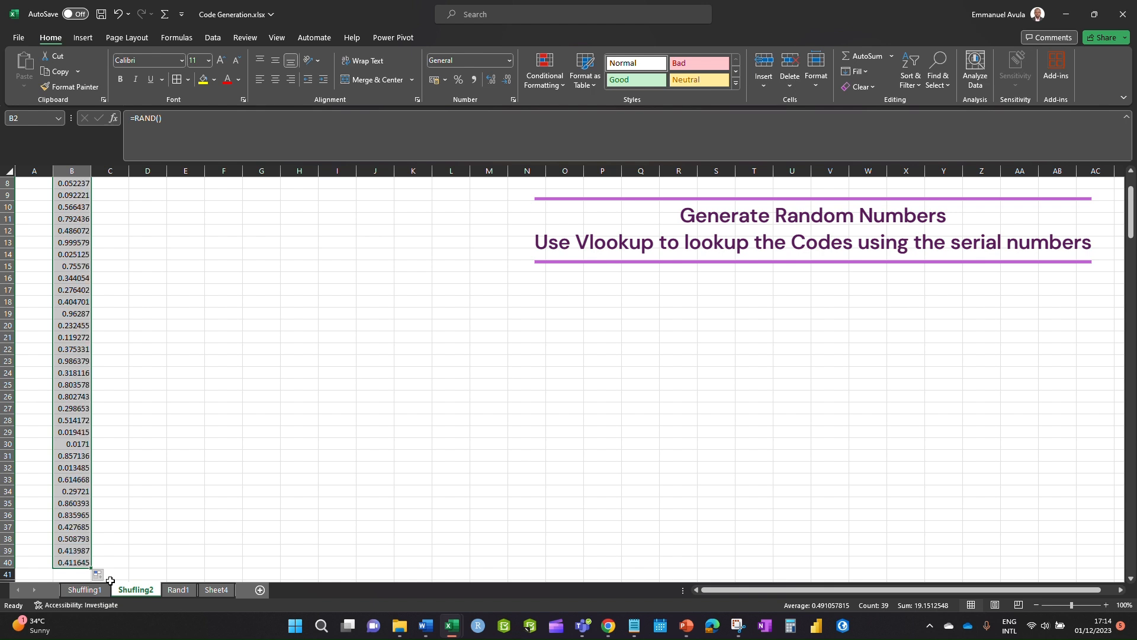
- Delete the RAND values from all of column B, leaving B2 selected
scroll(47, 181, "up", 3)
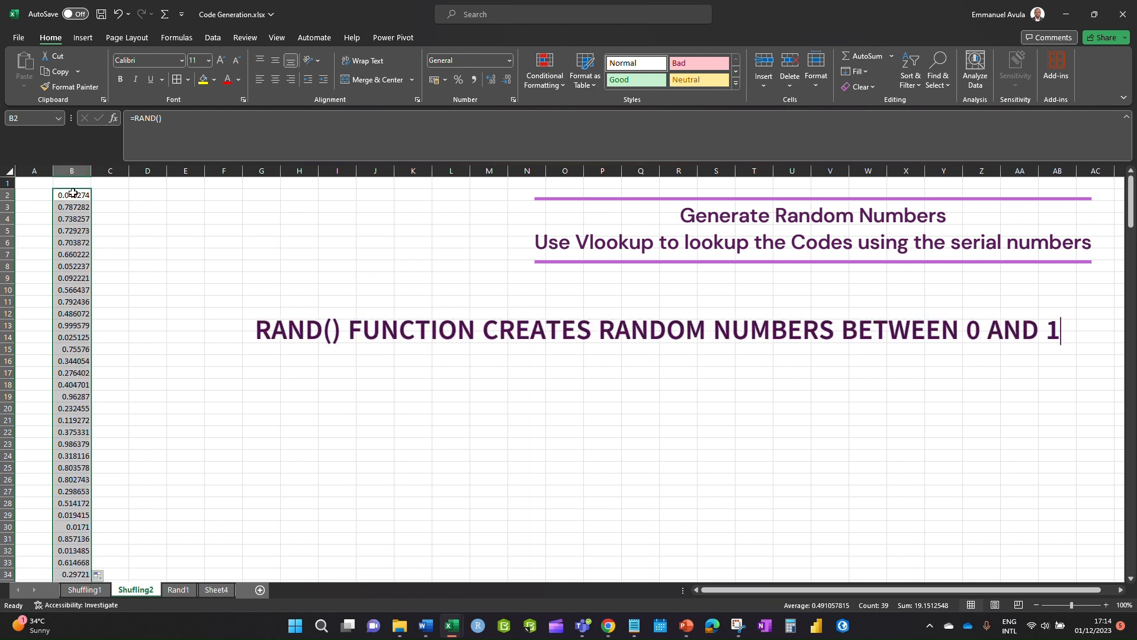
left_click(72, 193)
left_click(72, 170)
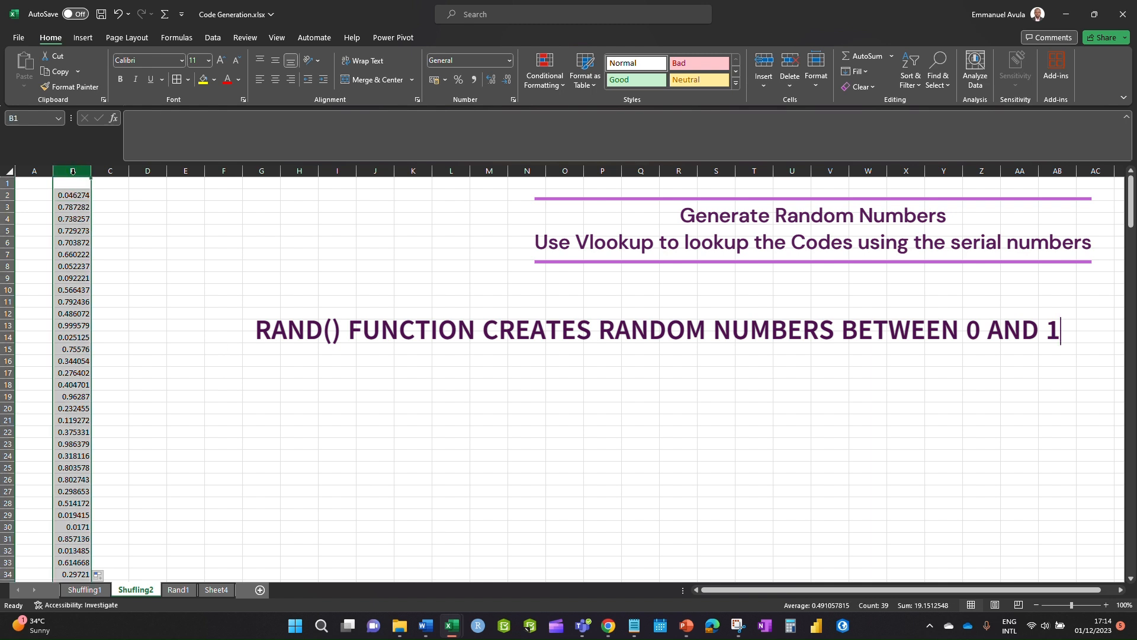
key("Delete")
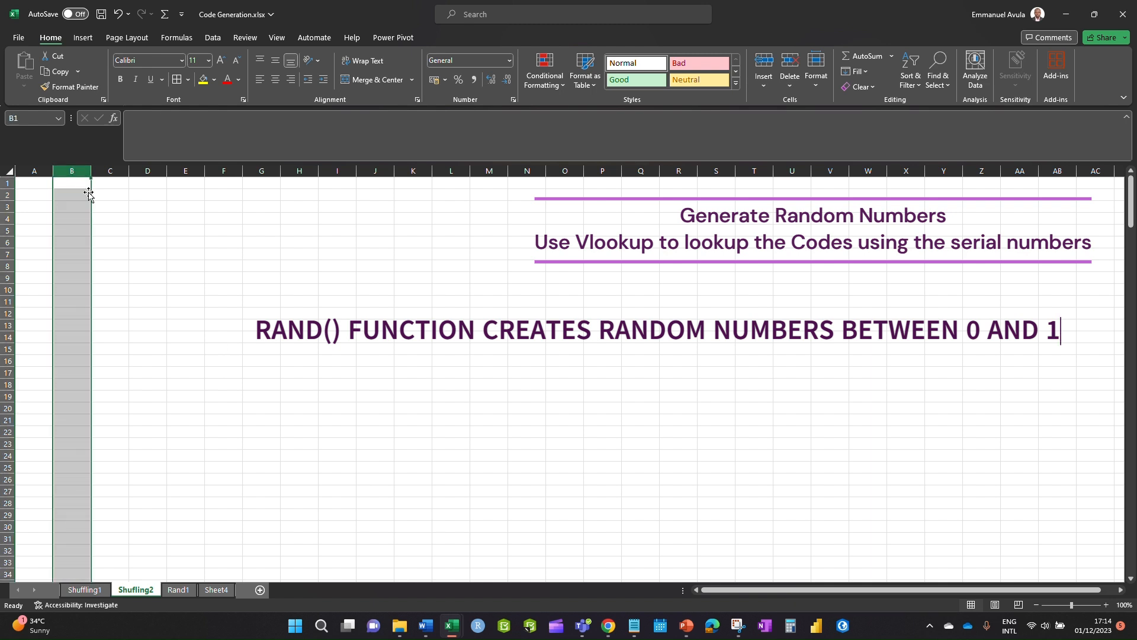
left_click(73, 194)
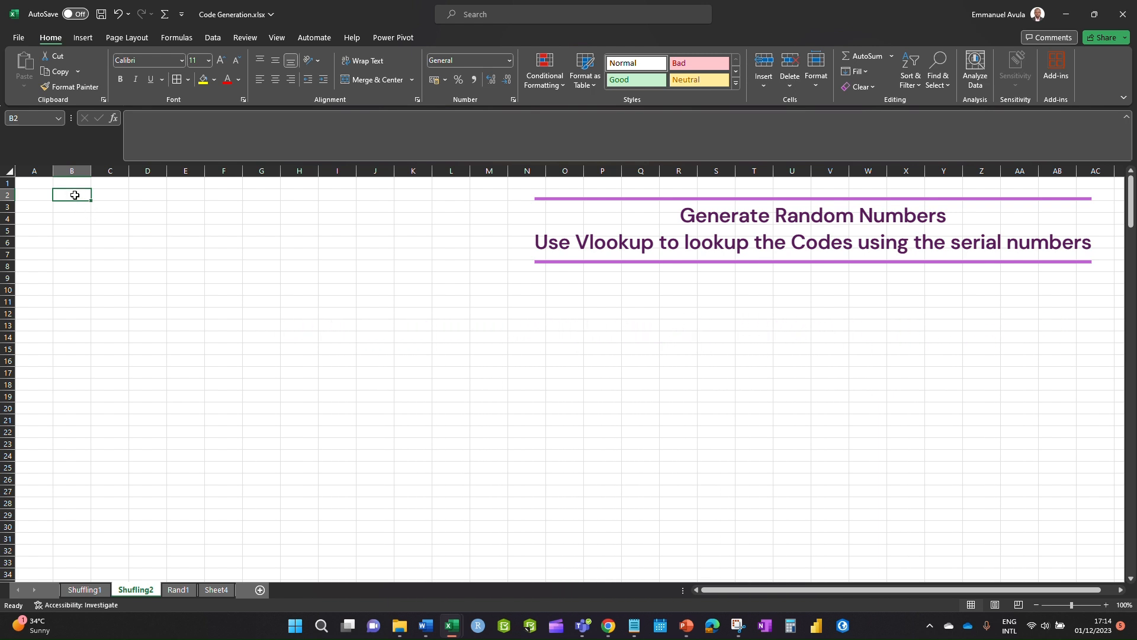
- Enter =RANDBETWEEN(1,30) in B2 and fill it down column B to row 116
type("=")
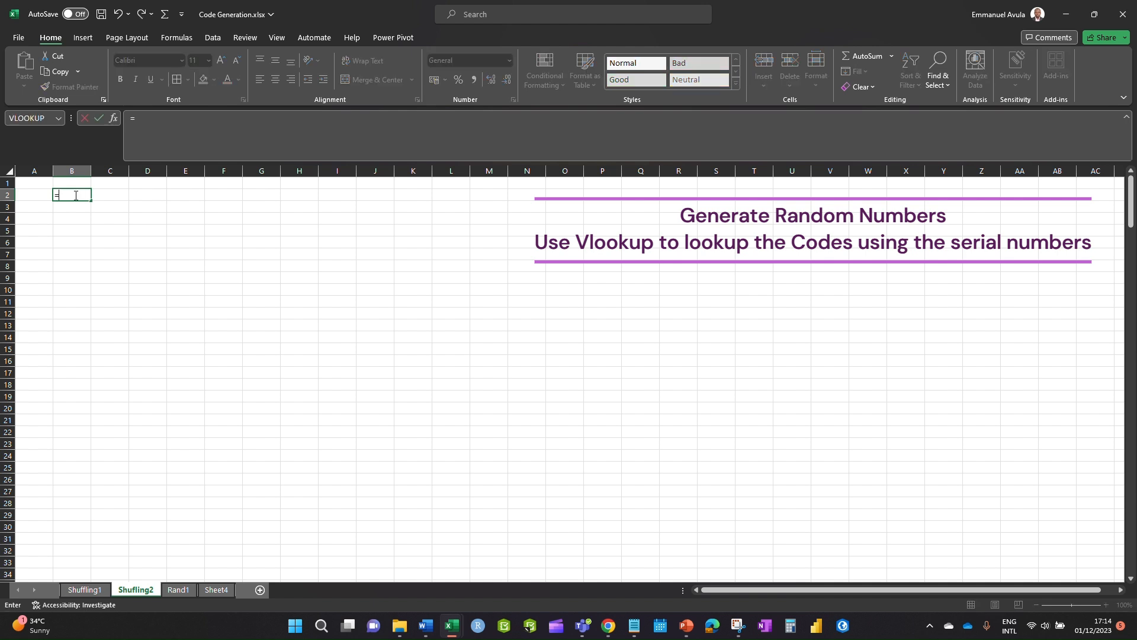
type("rand")
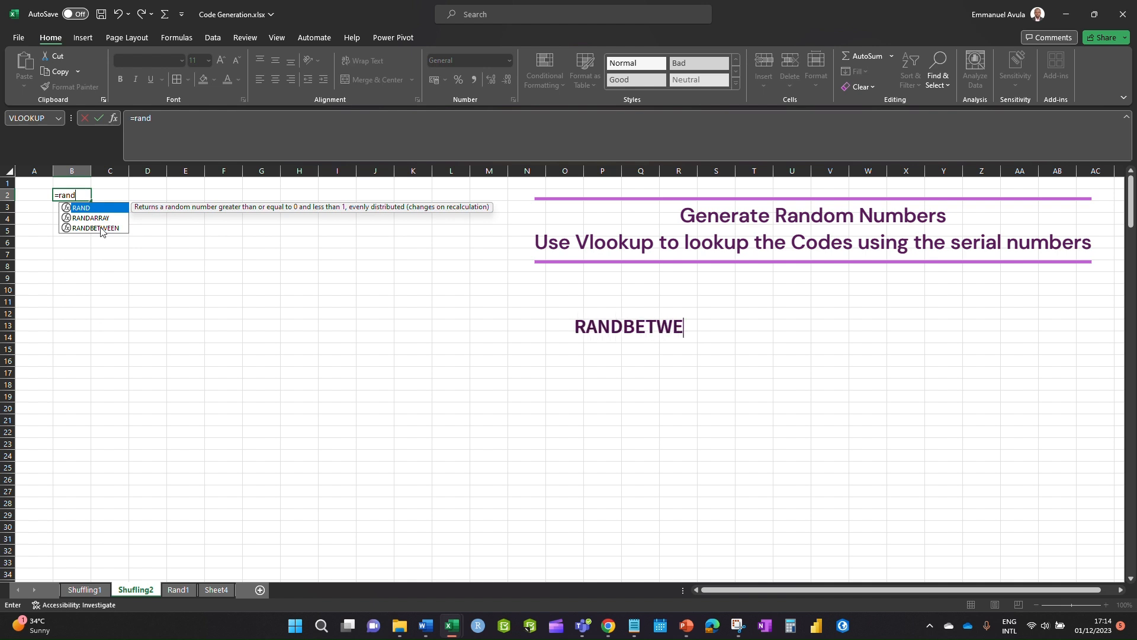
double_click(101, 228)
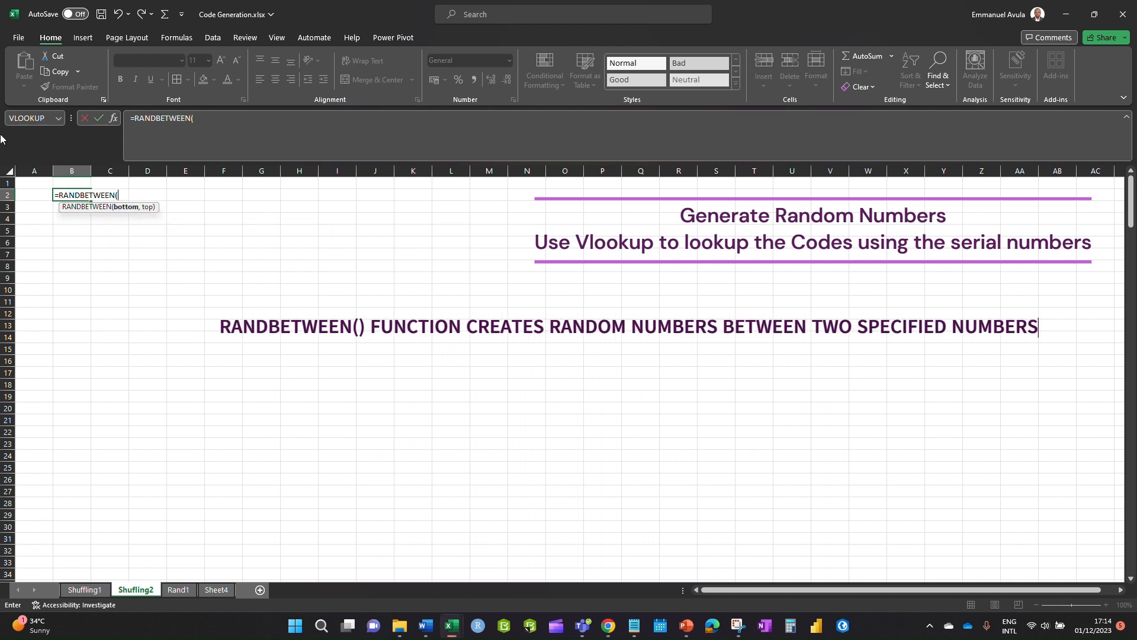
type("1,30")
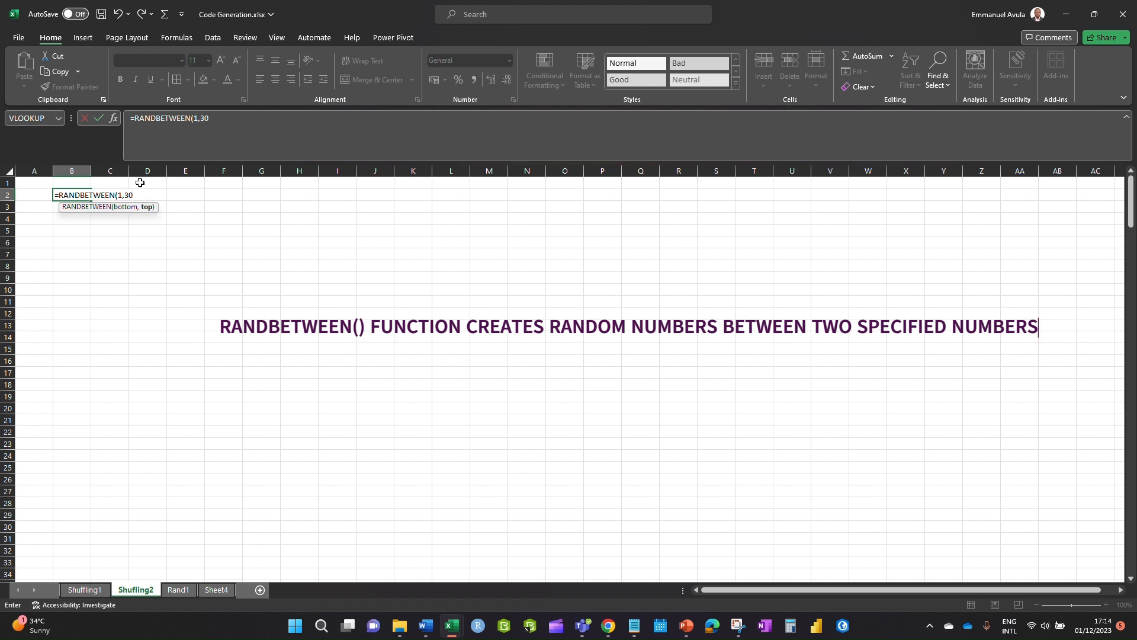
type(")")
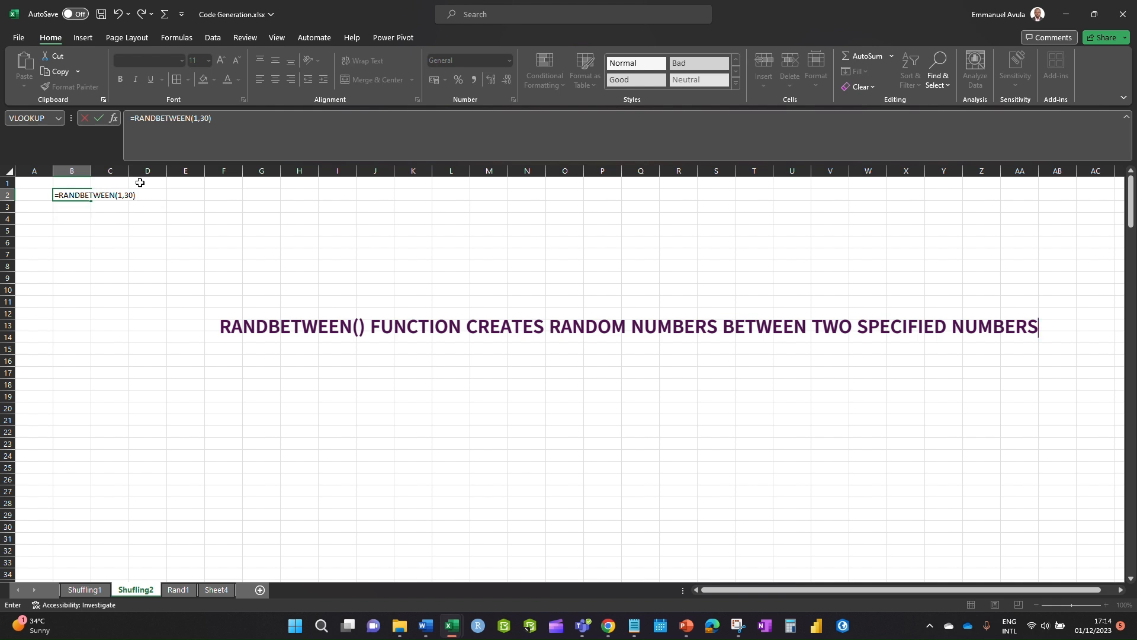
key("Return")
left_click(74, 242)
left_click(73, 196)
left_click_drag(91, 200, 108, 563)
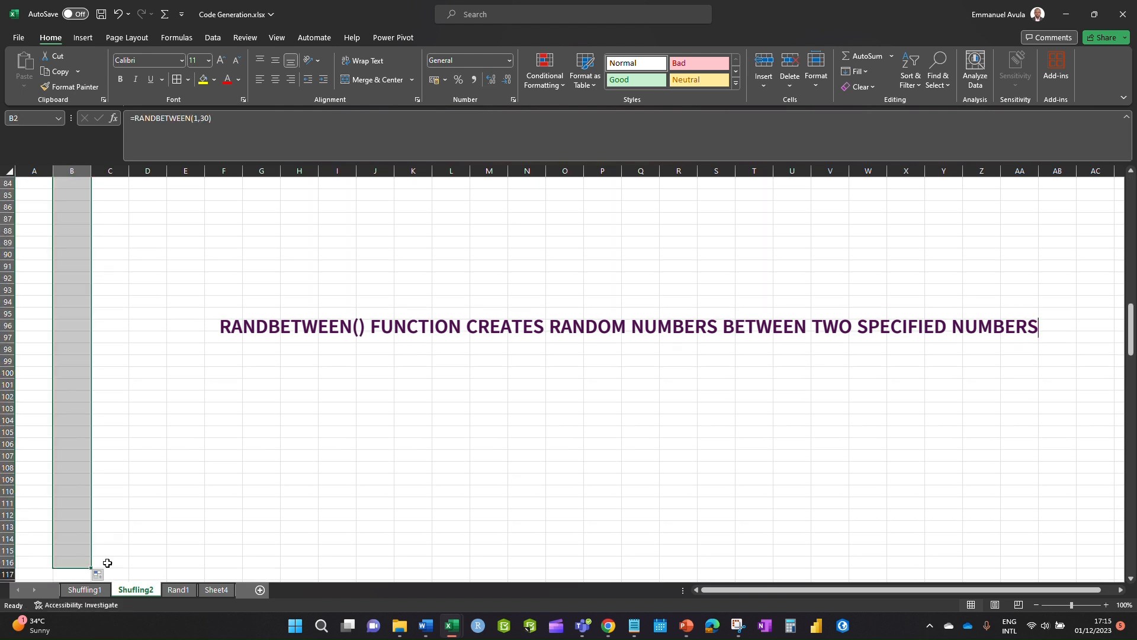
scroll(1018, 530, "up", 9)
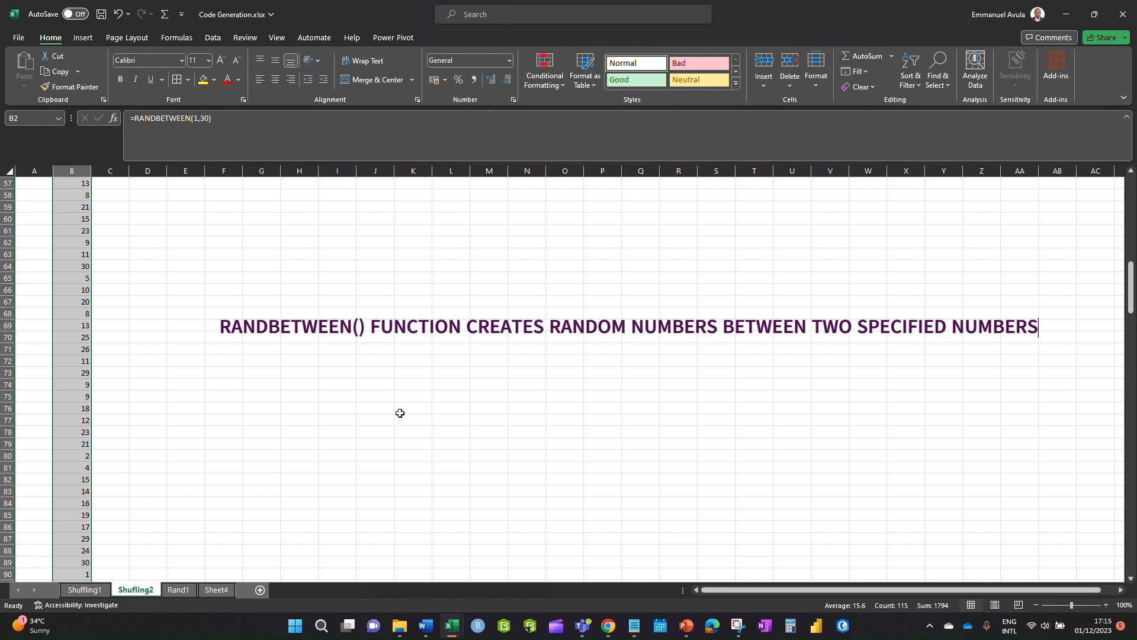
scroll(79, 284, "up", 1)
scroll(80, 285, "up", 18)
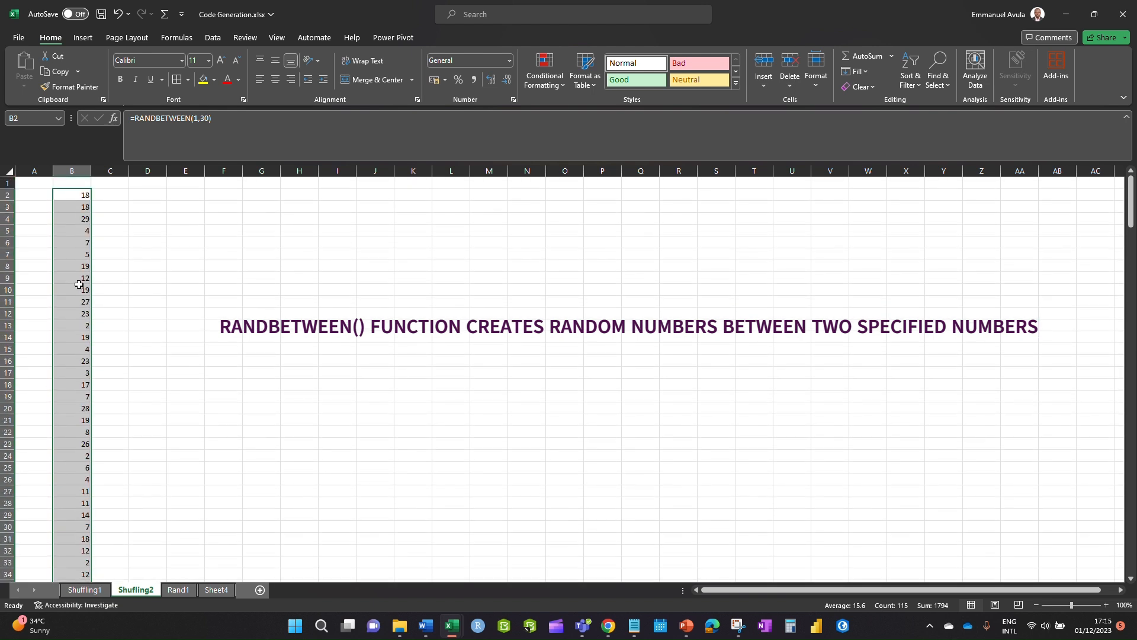
left_click(36, 194)
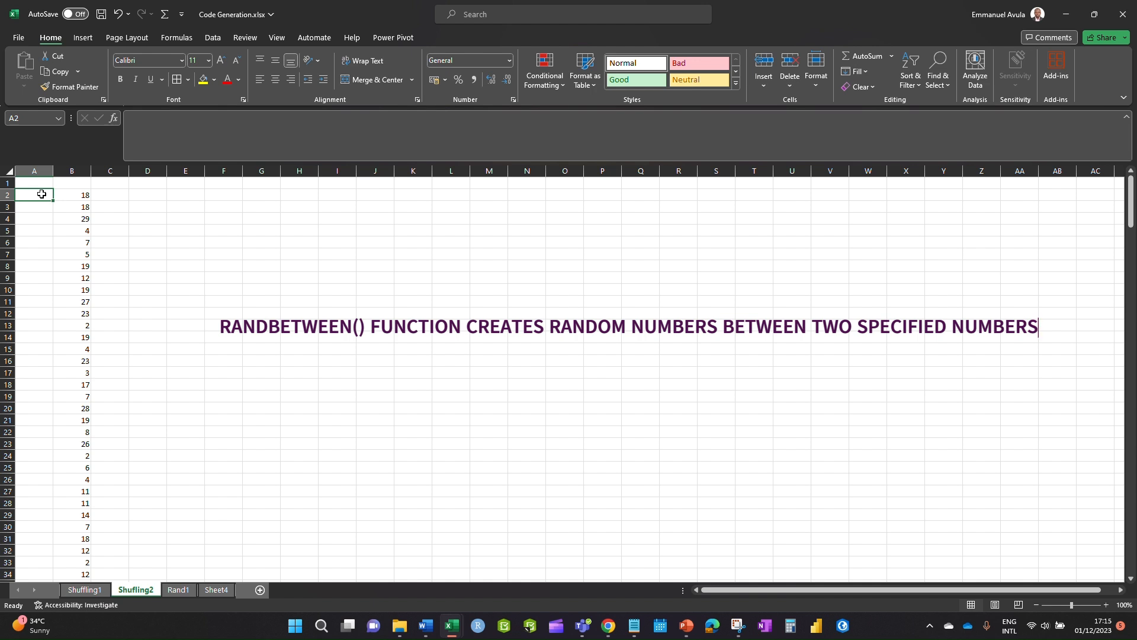
- Enter ES001 in A2 and drag-fill it to row 250, producing ES001–ES249
type("ES")
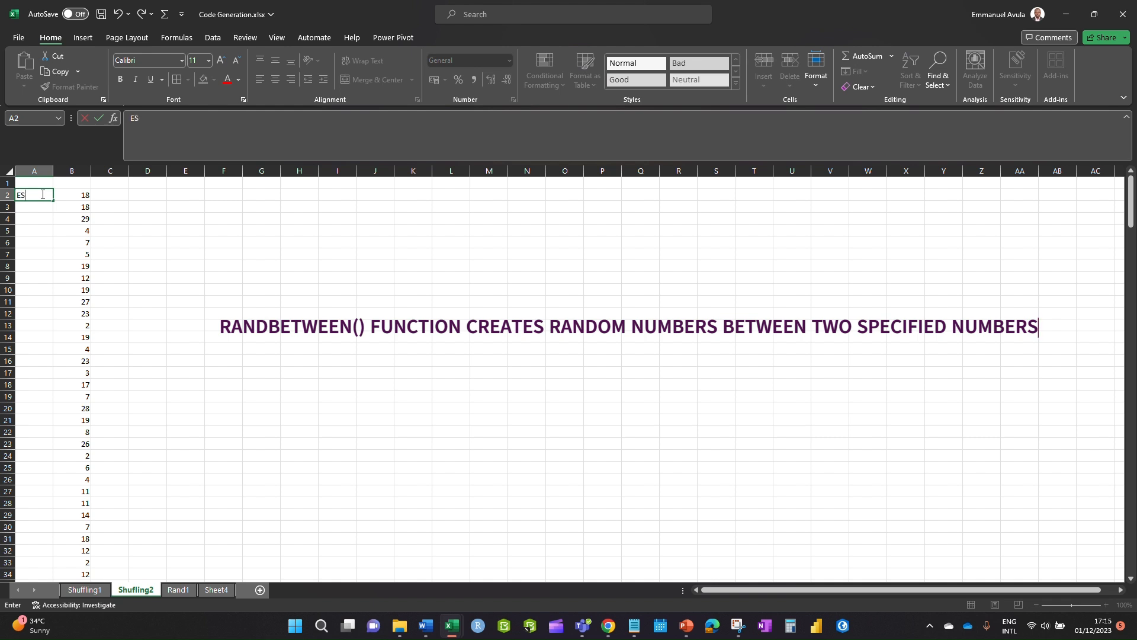
type("001")
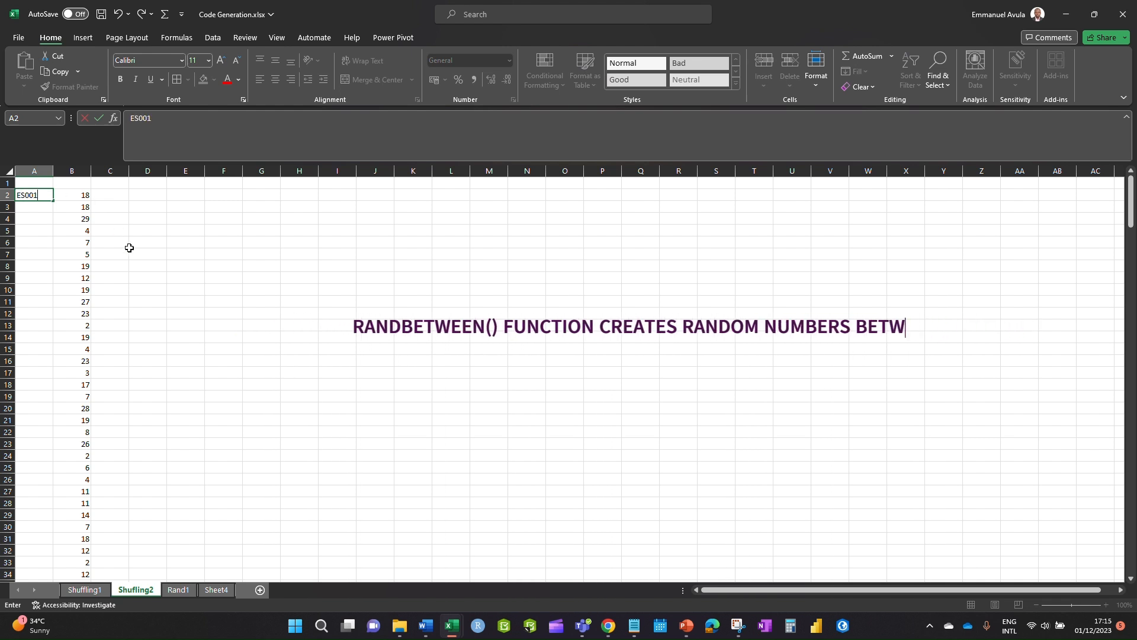
left_click(145, 277)
left_click(34, 192)
left_click_drag(54, 202, 26, 505)
mouse_move(608, 626)
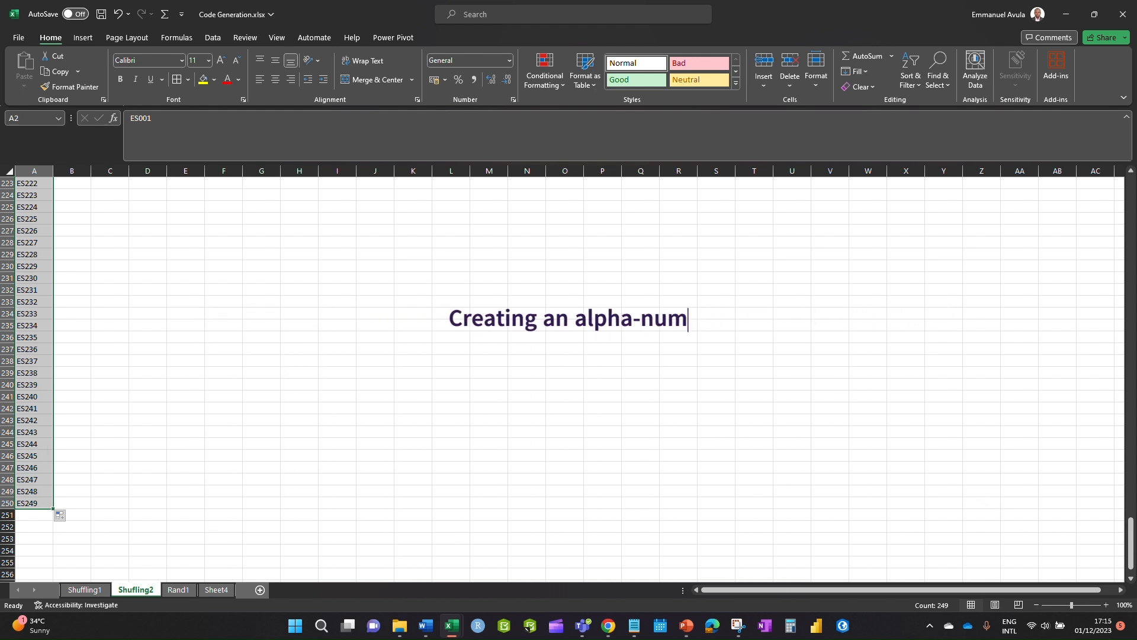
left_click_drag(1126, 544, 1129, 189)
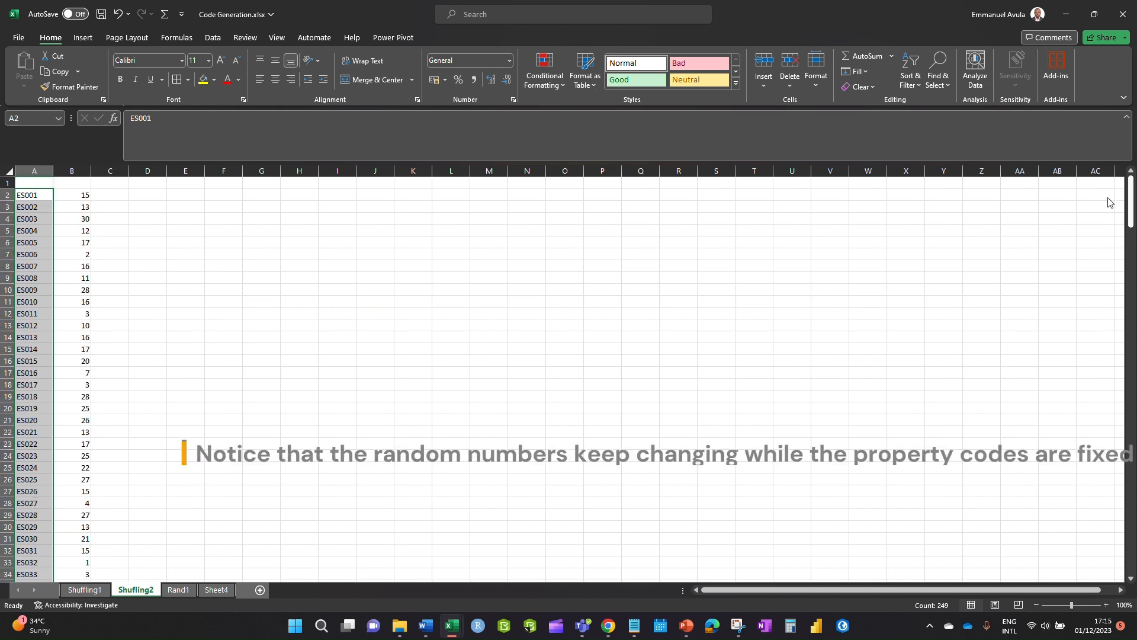
left_click(133, 236)
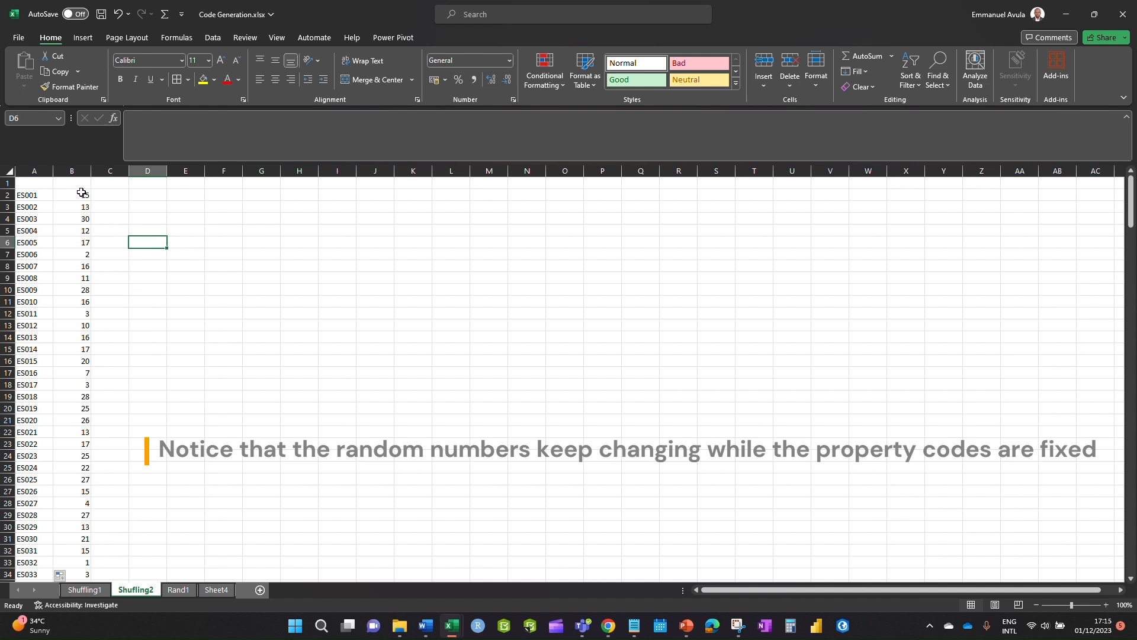
- Head columns A and B Property Code and RandonNumbers, autofitting both columns
left_click(73, 196)
left_click(22, 179)
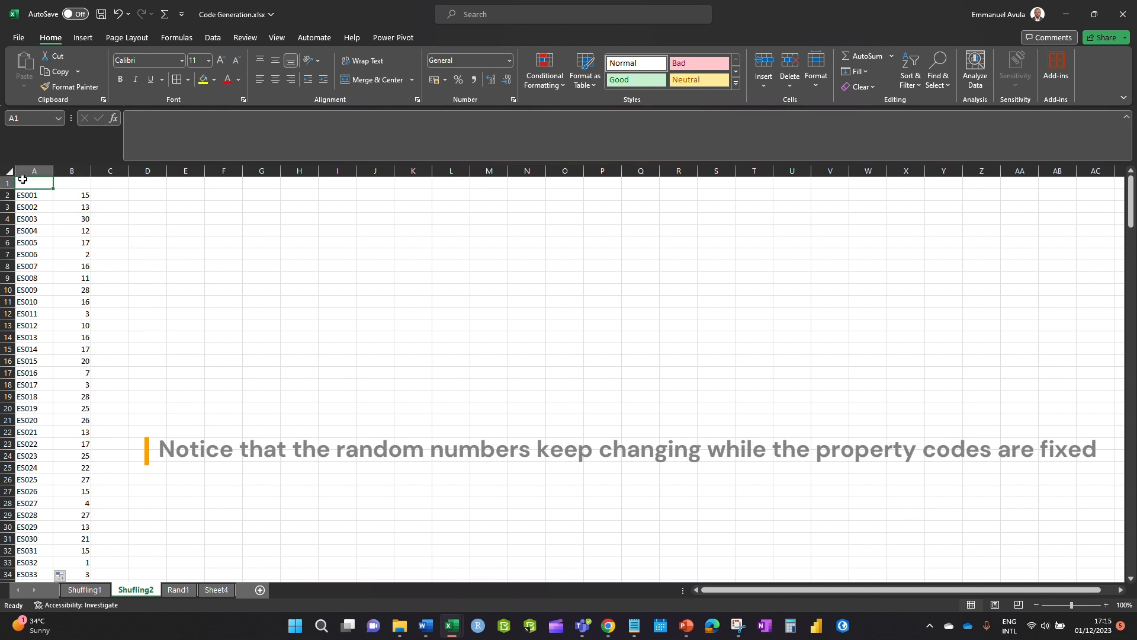
type("Property Code")
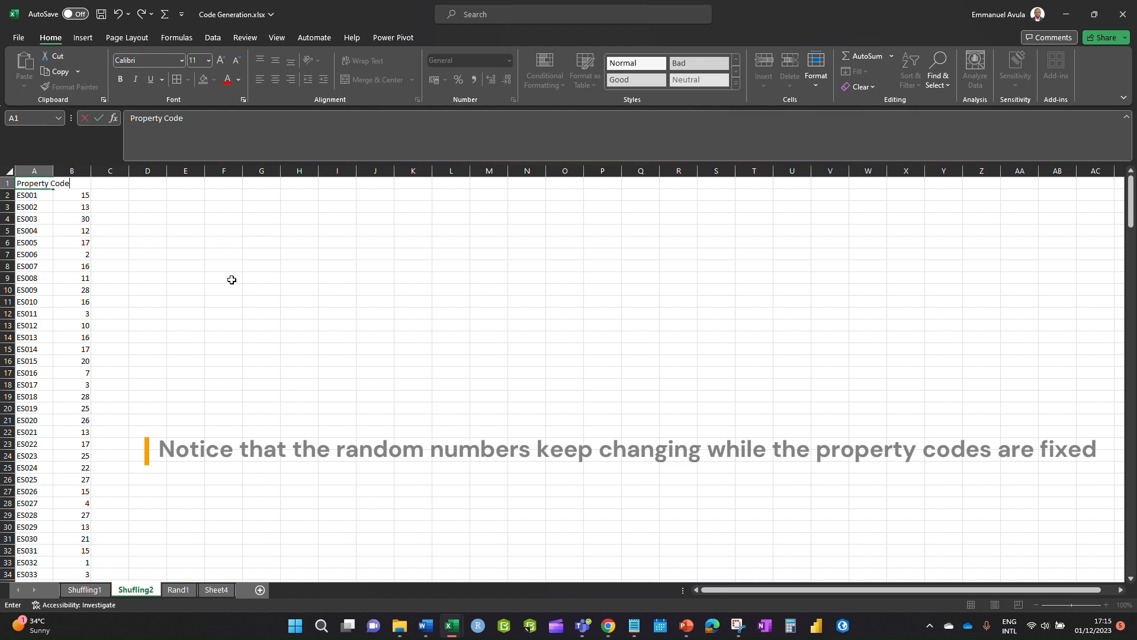
left_click(225, 267)
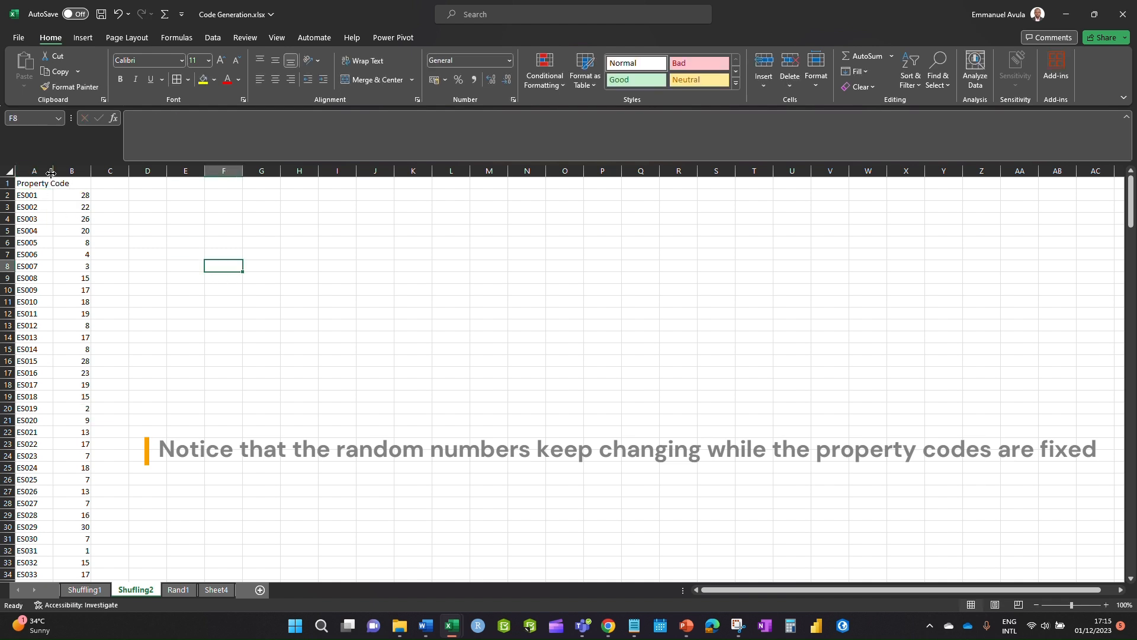
double_click(54, 171)
left_click(94, 181)
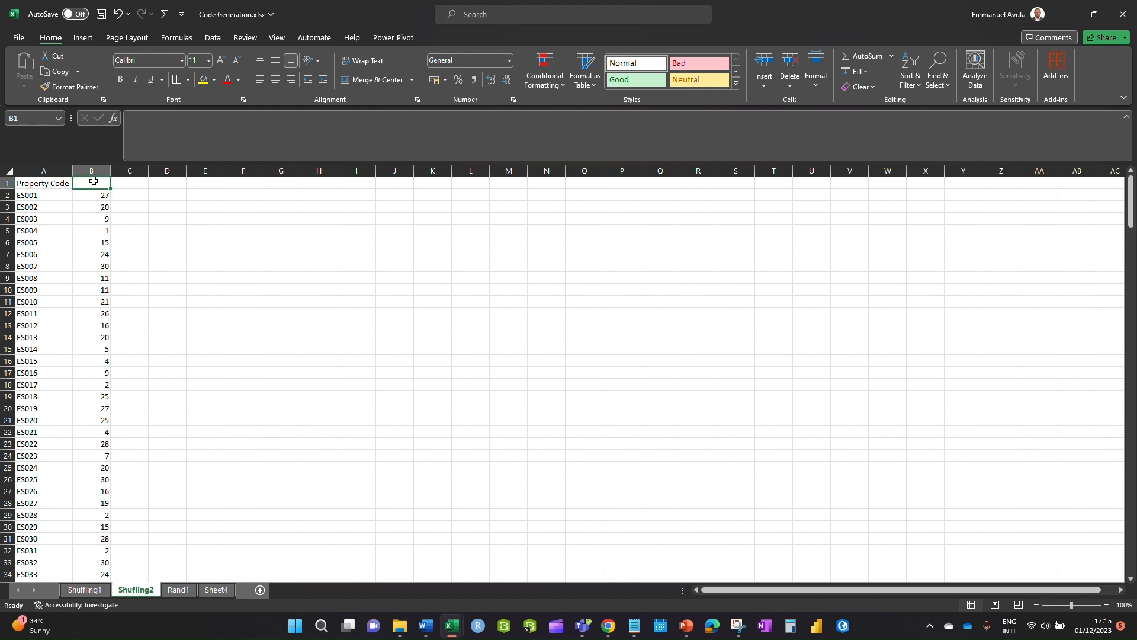
type("R")
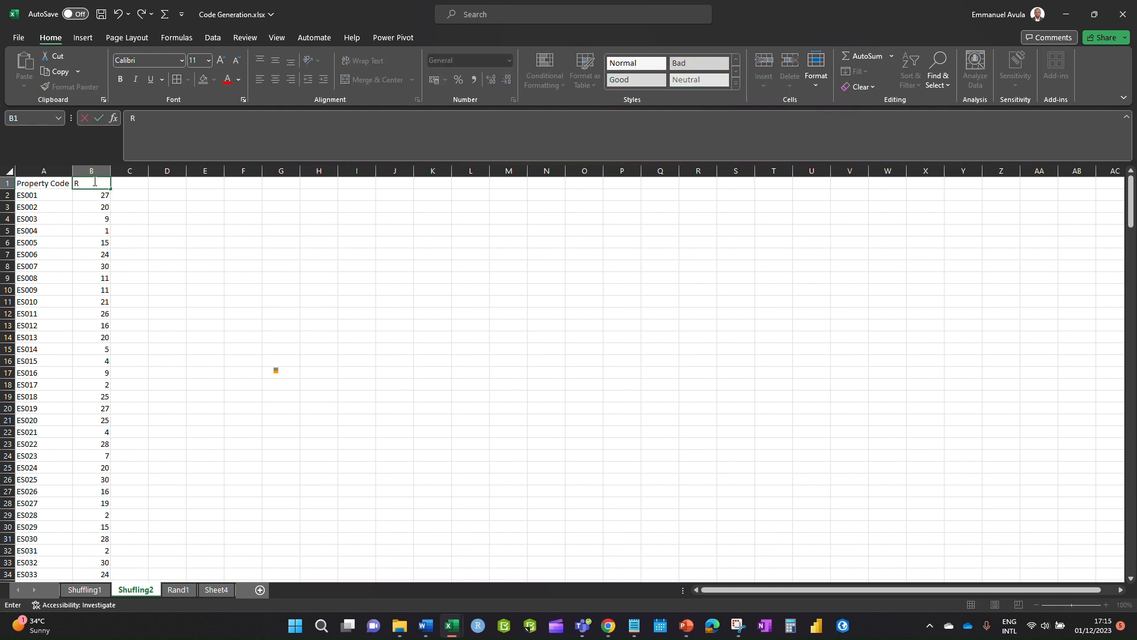
type("ando")
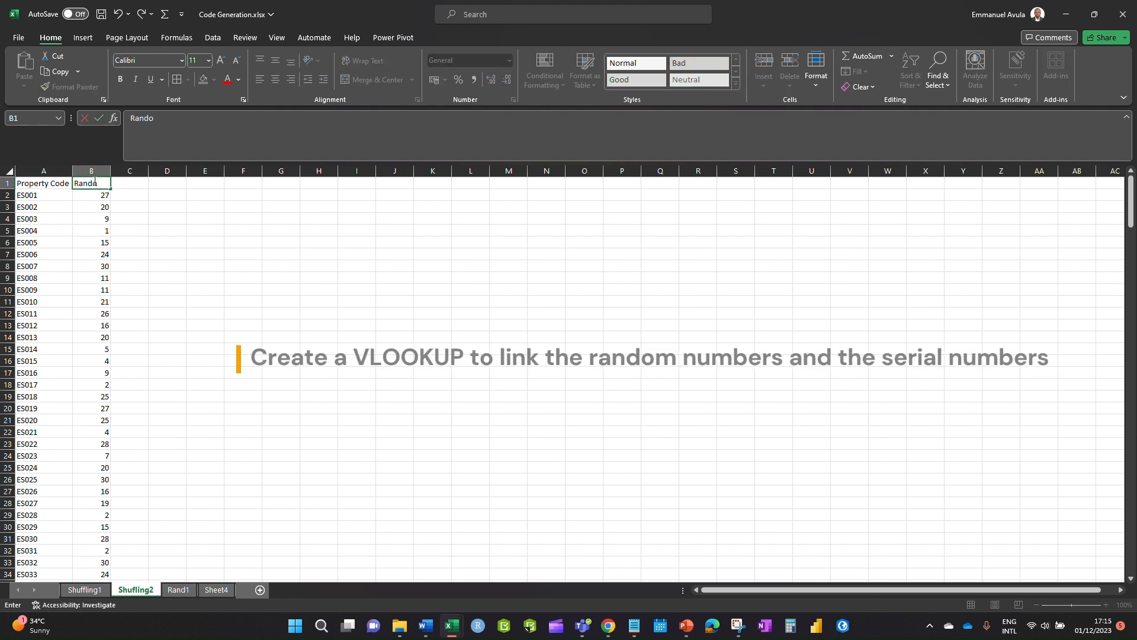
type("nNumber")
left_click(232, 254)
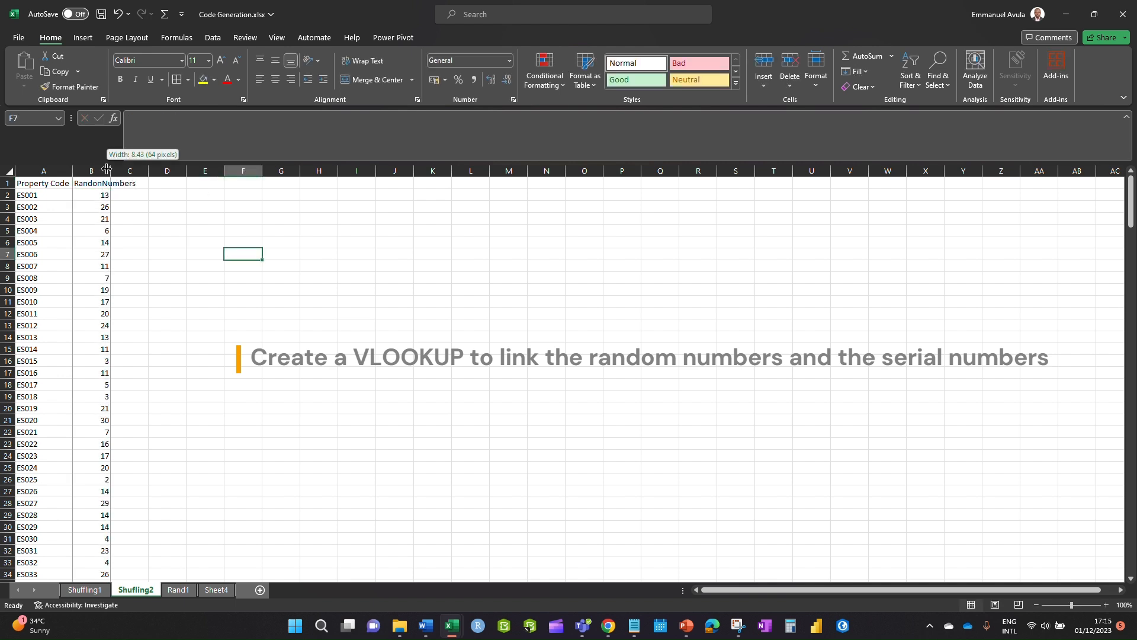
double_click(110, 171)
- Widen column C and enter the heading Access Code in C1
left_click_drag(176, 171, 220, 171)
left_click(179, 183)
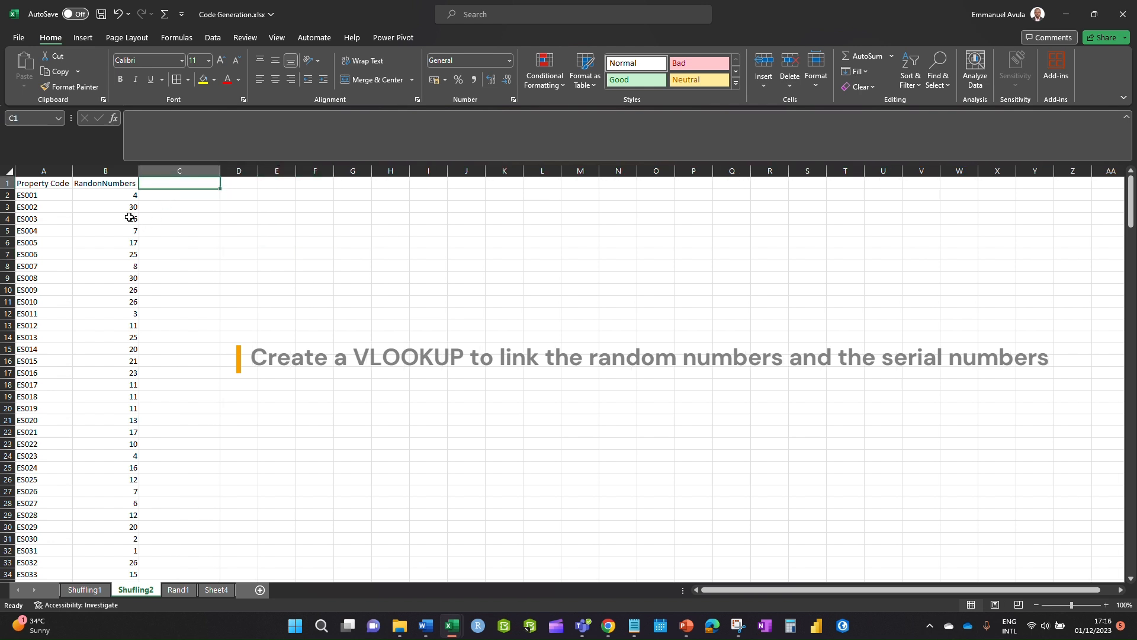
left_click(84, 590)
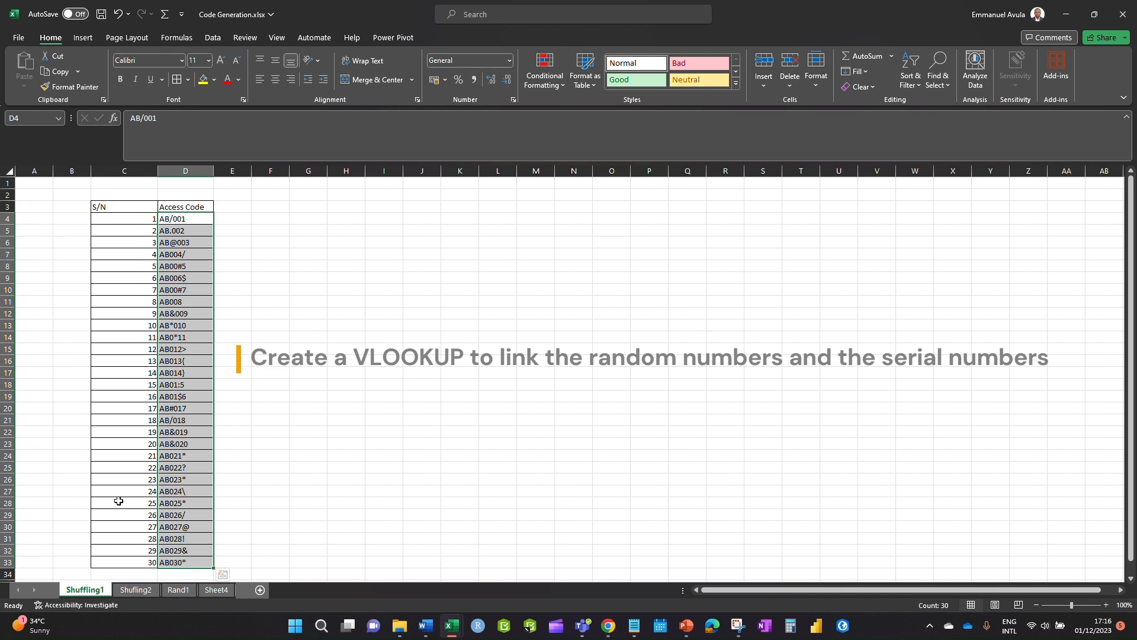
left_click(134, 589)
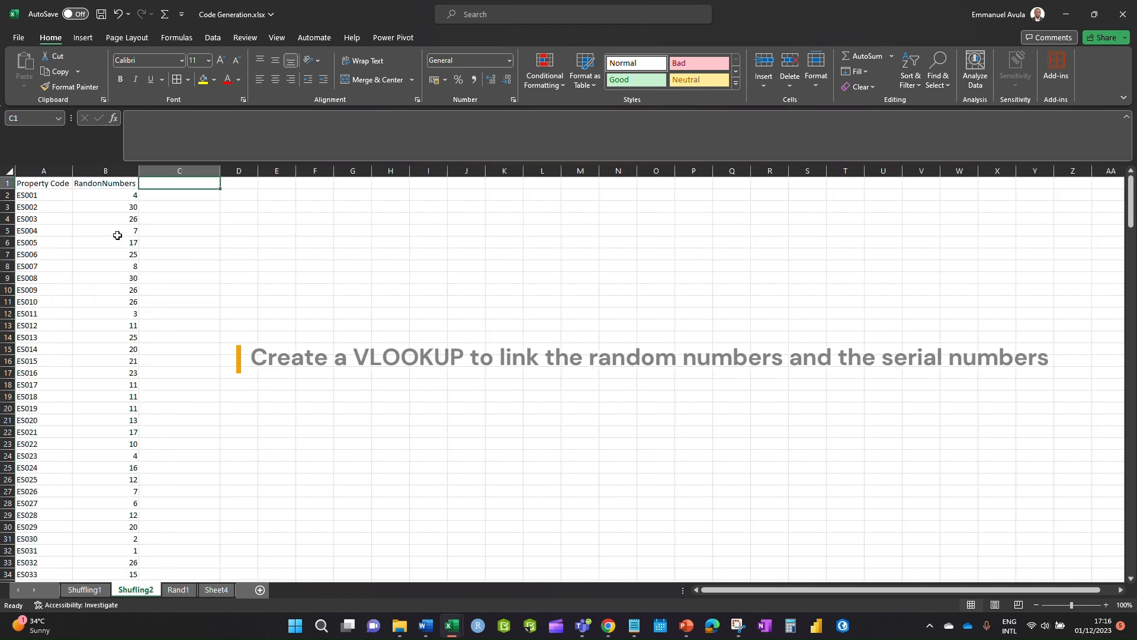
left_click(167, 197)
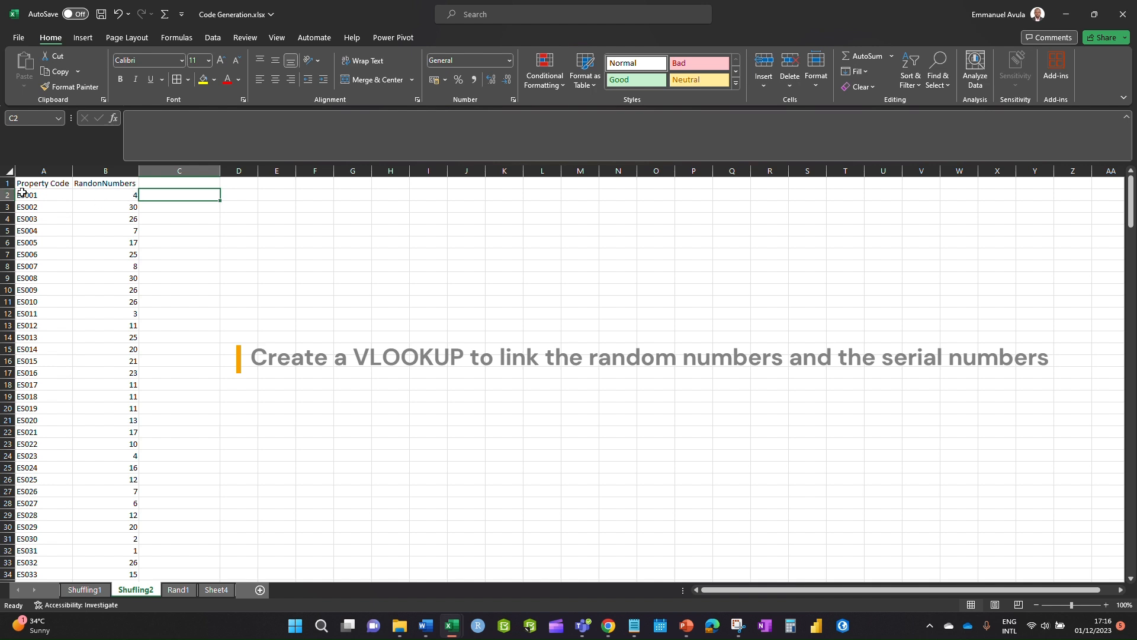
left_click(178, 182)
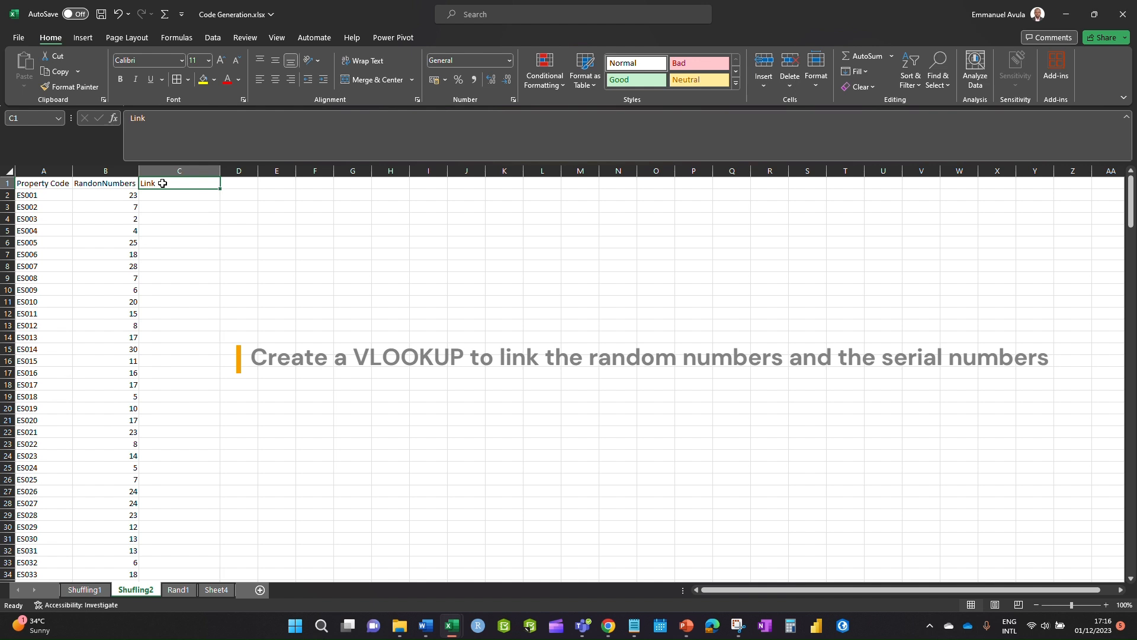
type("Access")
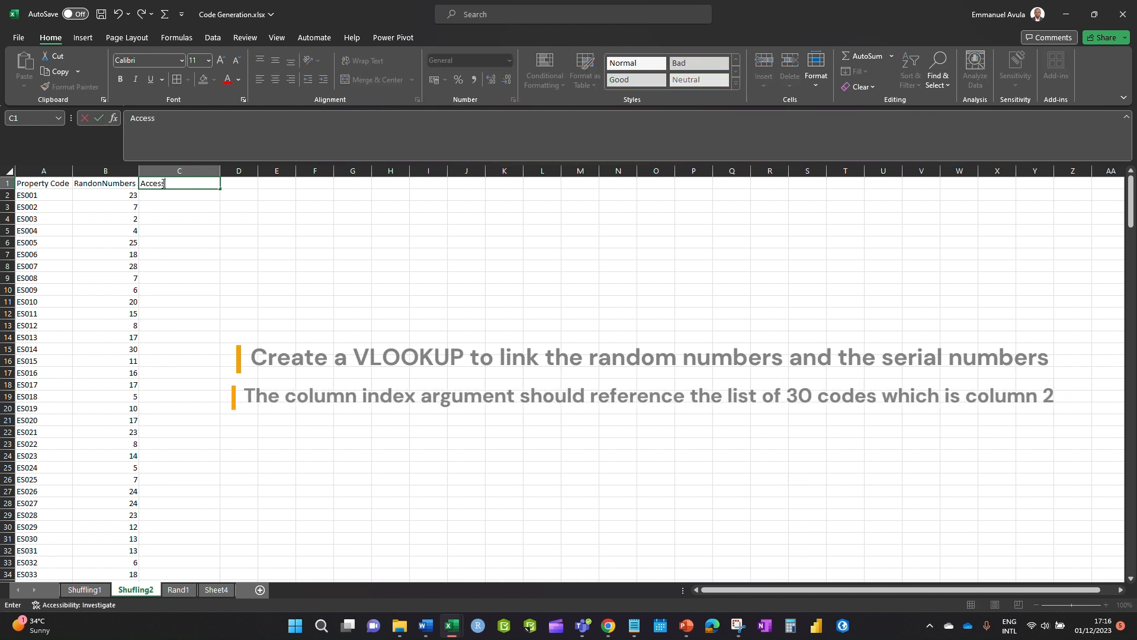
type(" Code")
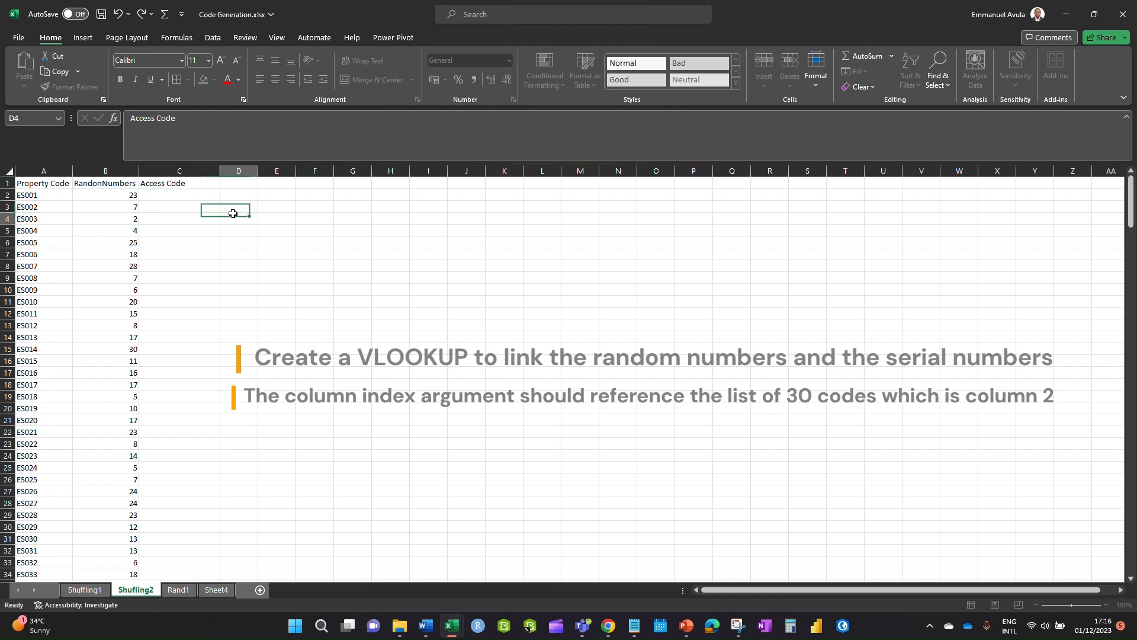
left_click(237, 218)
- Enter =VLOOKUP(B2,Shuffling1!$C$3:$D$33,2,0) in C2 with an absolute lookup range
left_click(170, 194)
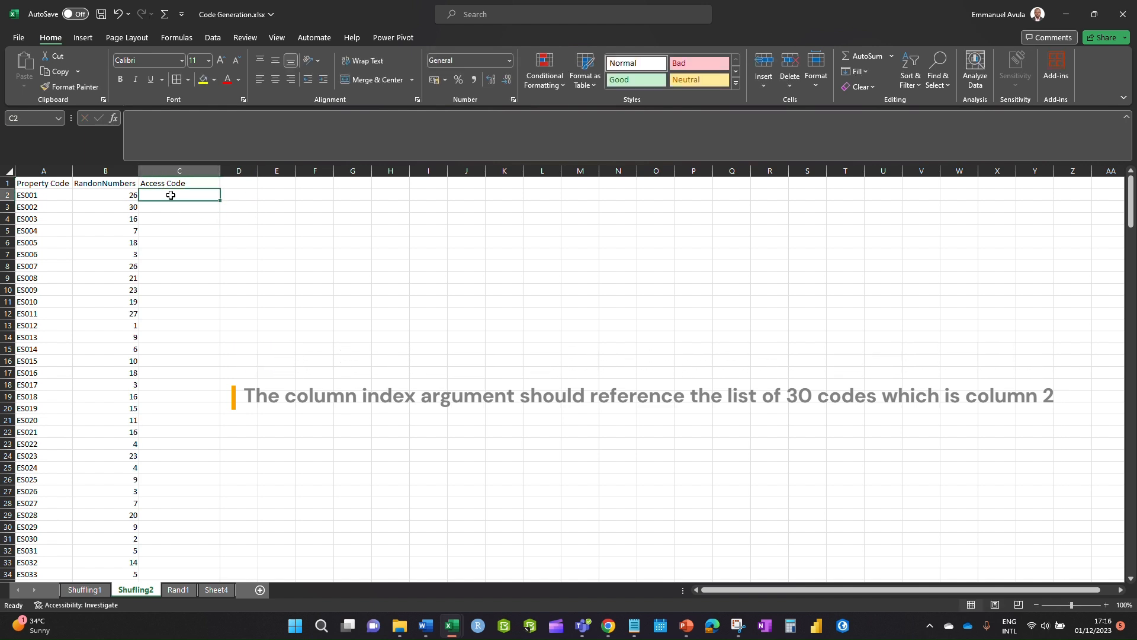
type("=vl")
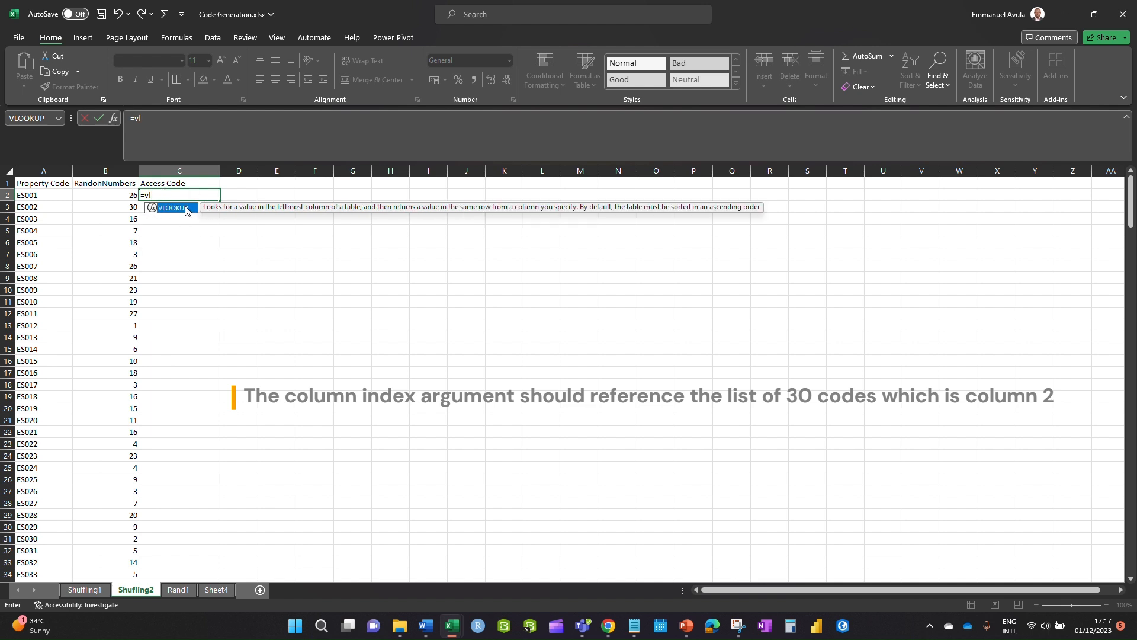
double_click(173, 207)
left_click(125, 195)
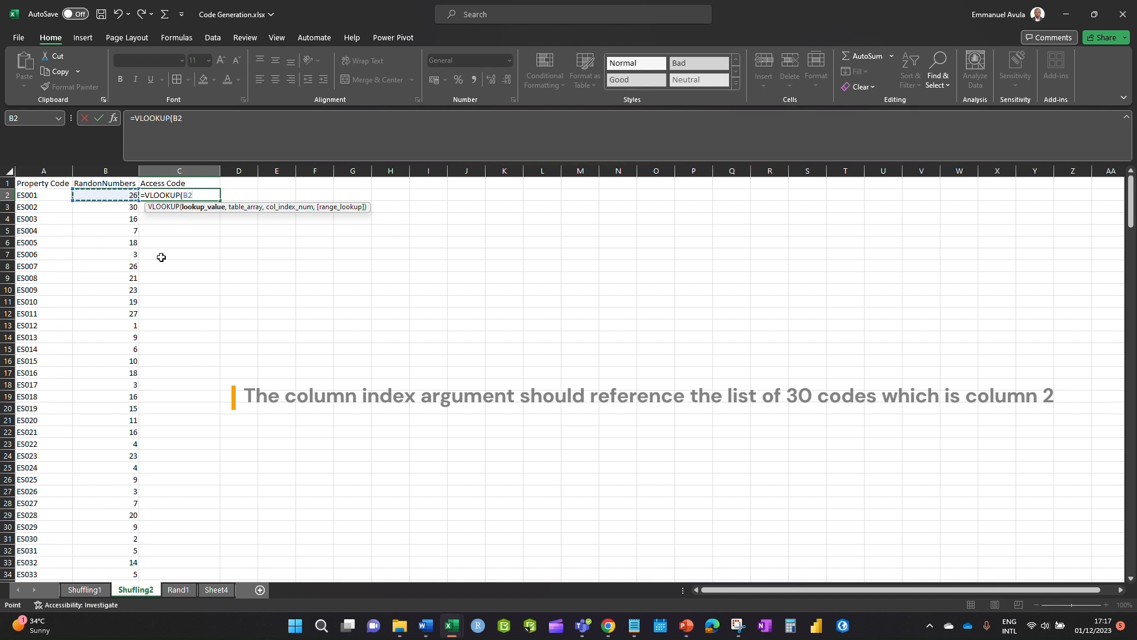
type(",")
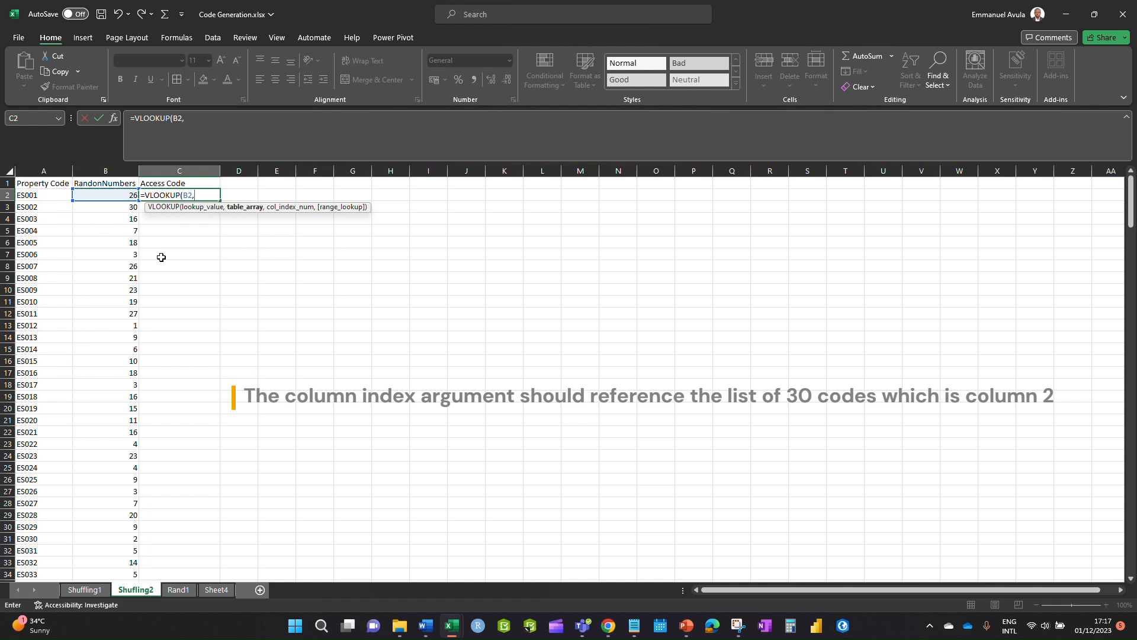
left_click(88, 591)
left_click_drag(113, 204, 204, 563)
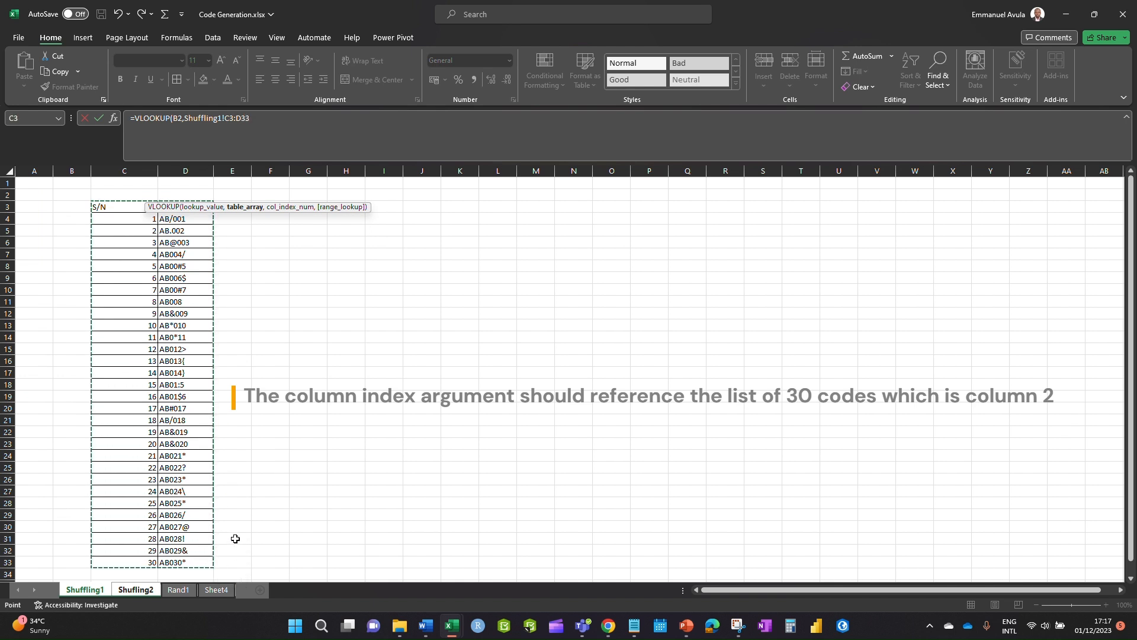
key("F4")
type(",2")
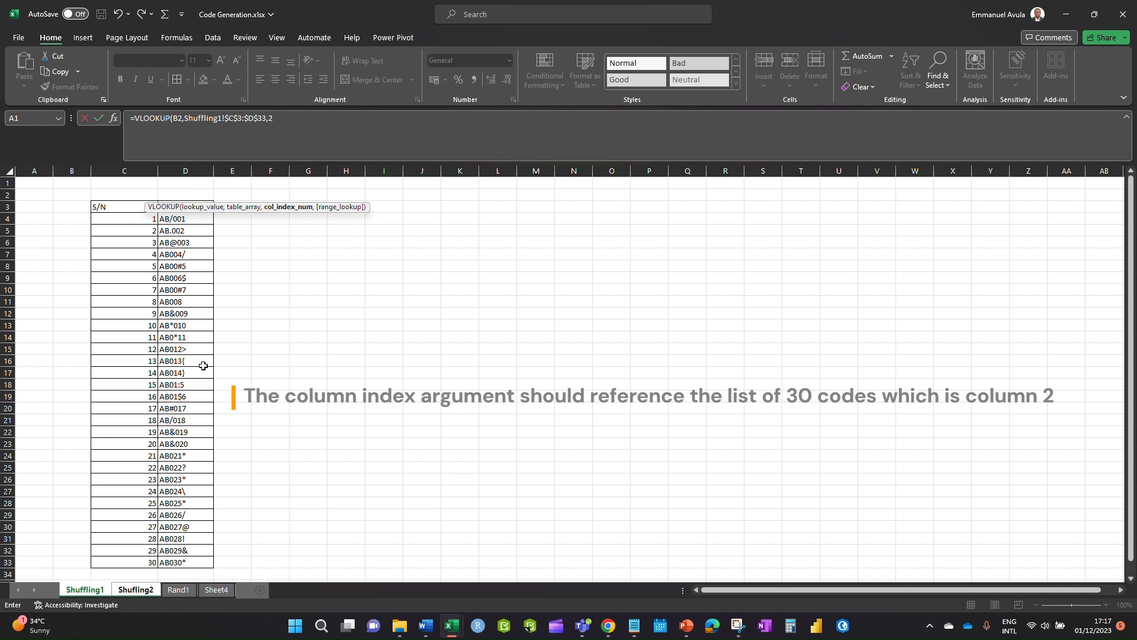
type(",")
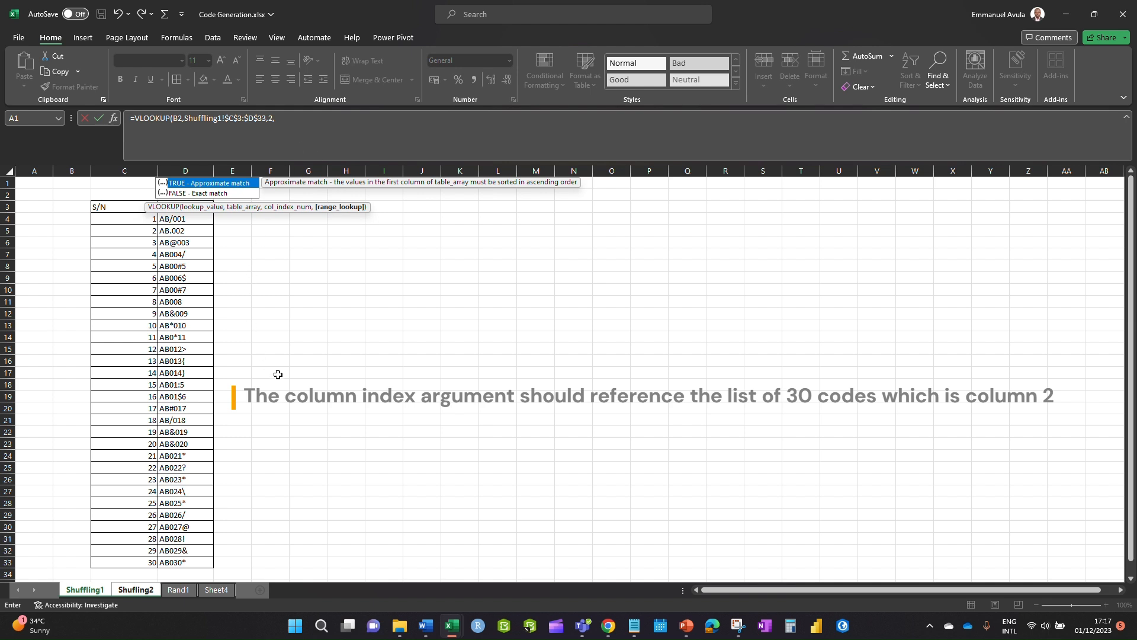
type("0")
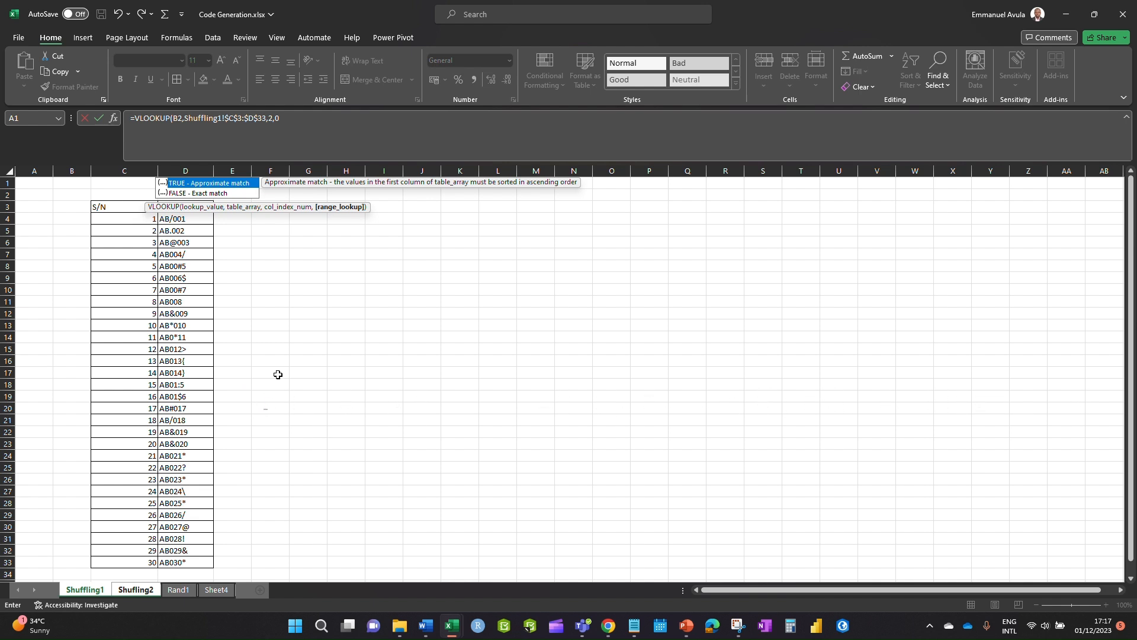
type(")")
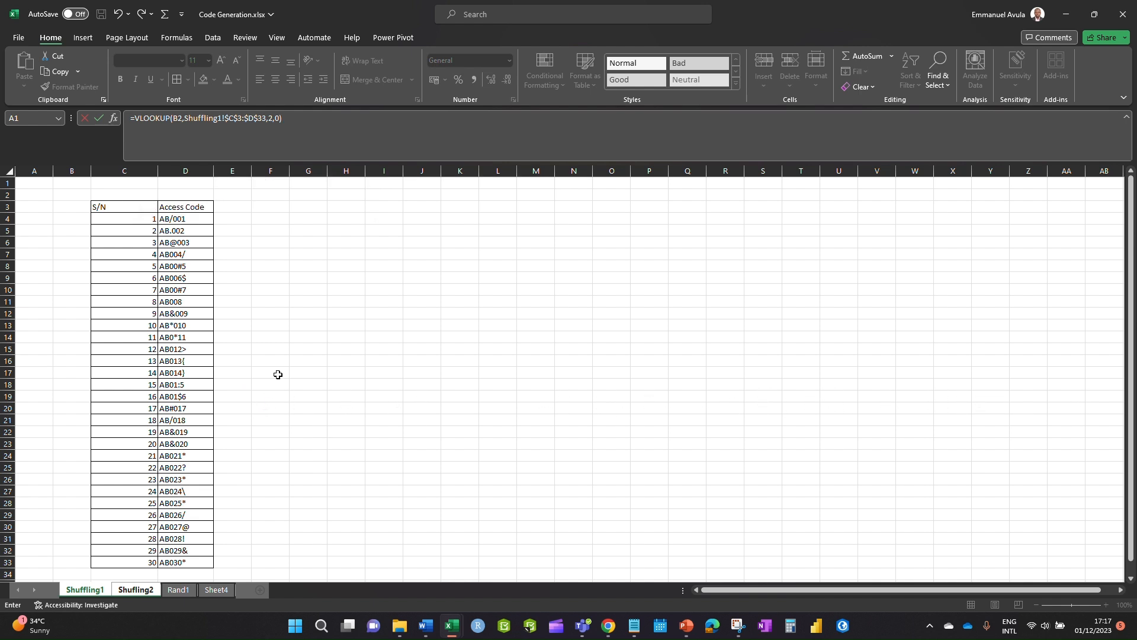
key("Return")
left_click(176, 227)
- Fill the VLOOKUP formula from C2 down column C to row 250
left_click(189, 195)
left_click_drag(223, 199, 157, 565)
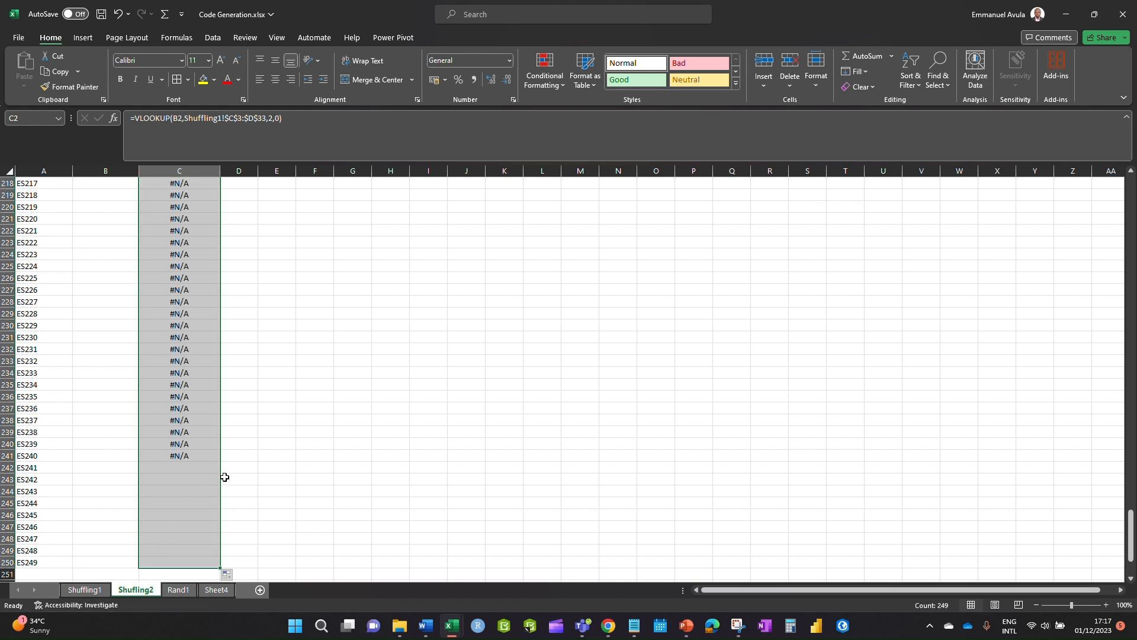
scroll(504, 471, "up", 2)
left_click_drag(1127, 499, 1128, 190)
scroll(125, 425, "down", 3)
scroll(125, 425, "down", 20)
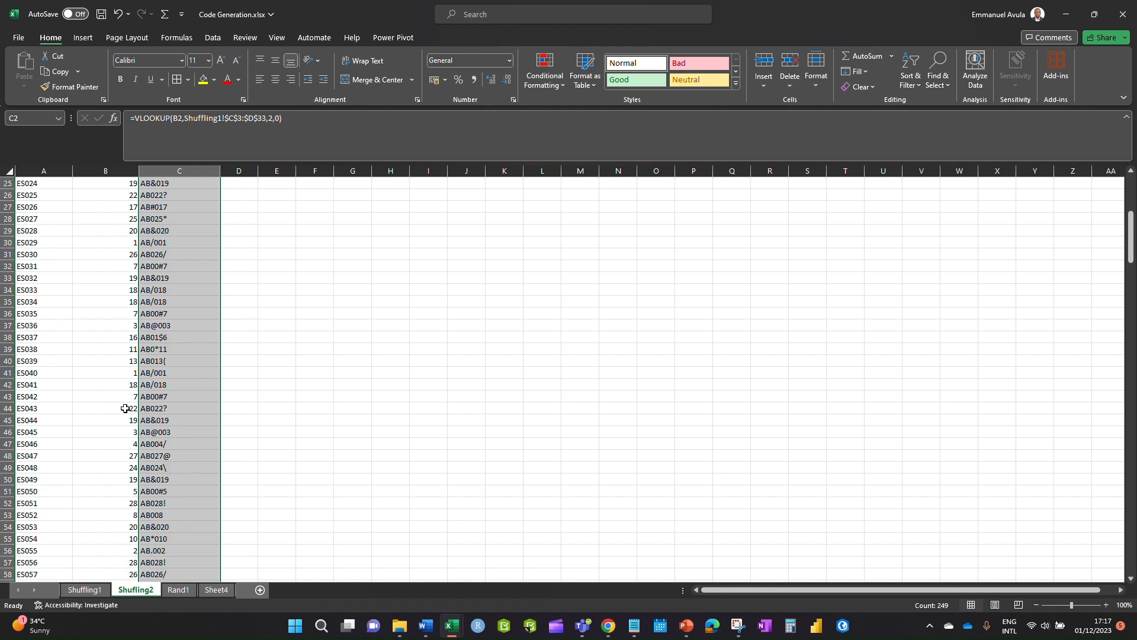
scroll(125, 408, "down", 5)
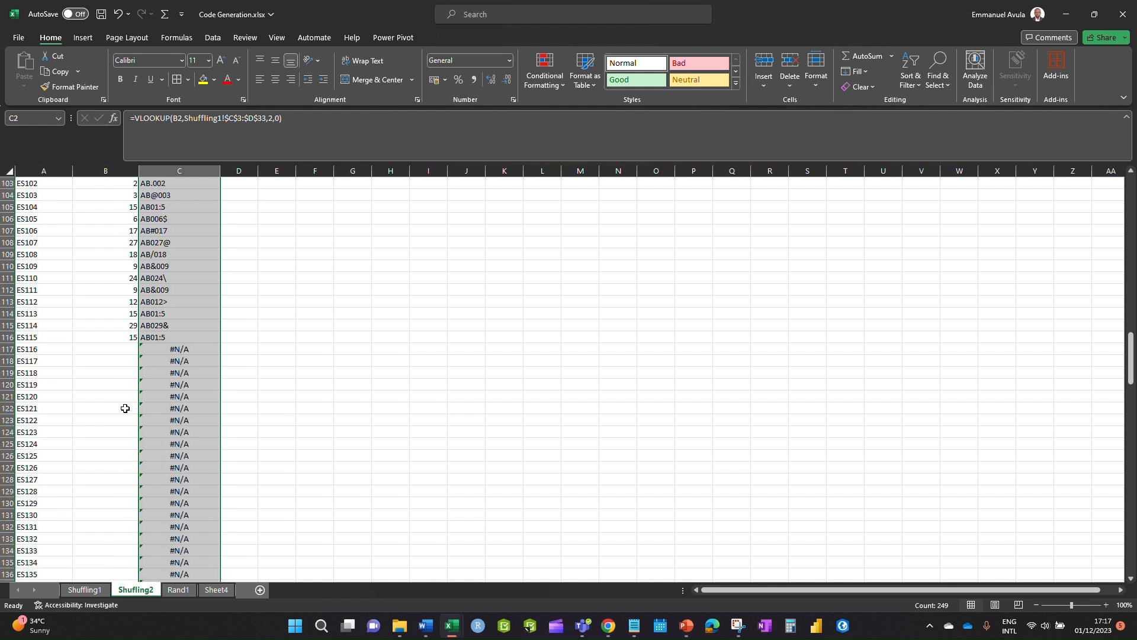
- Extend the RANDBETWEEN numbers from B116 down to row 250
left_click(122, 336)
left_click_drag(140, 342, 156, 567)
scroll(186, 342, "up", 5)
scroll(243, 323, "up", 14)
scroll(255, 341, "up", 9)
- Recalculate the random numbers and access codes by editing empty cells, then reach the Rand1 sheet
left_click(267, 293)
double_click(272, 292)
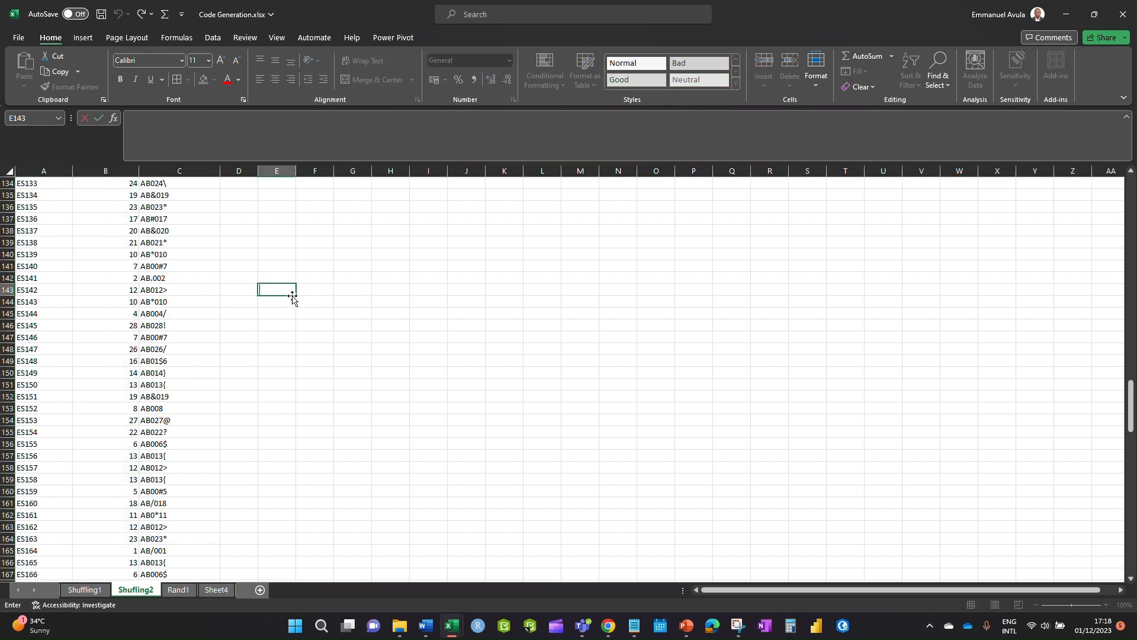
left_click(282, 397)
scroll(242, 374, "up", 15)
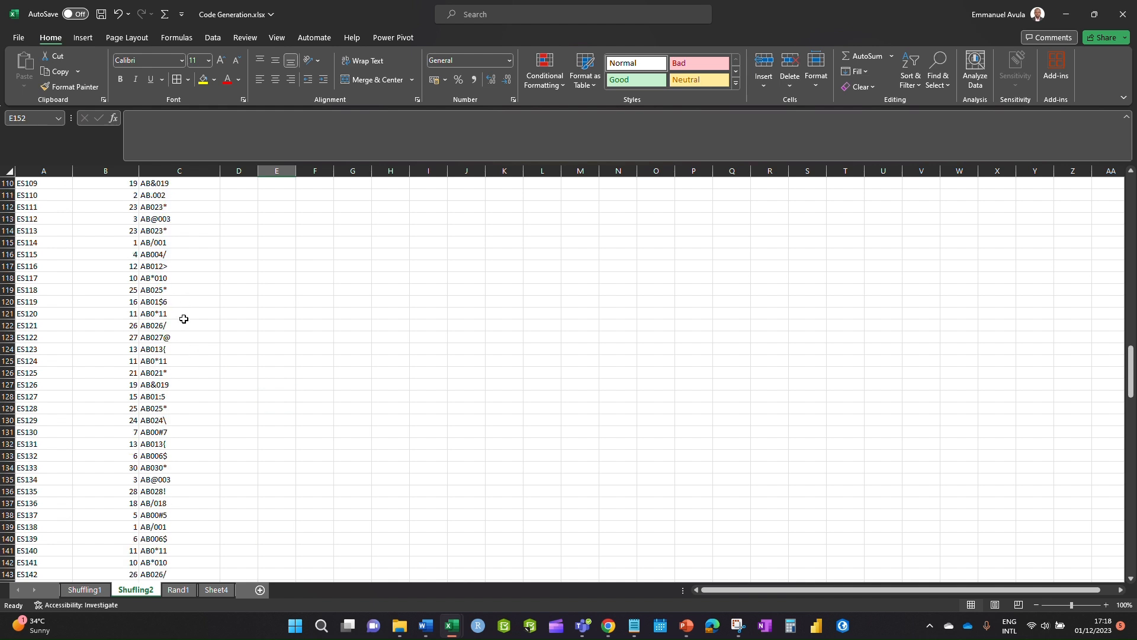
scroll(850, 336, "up", 20)
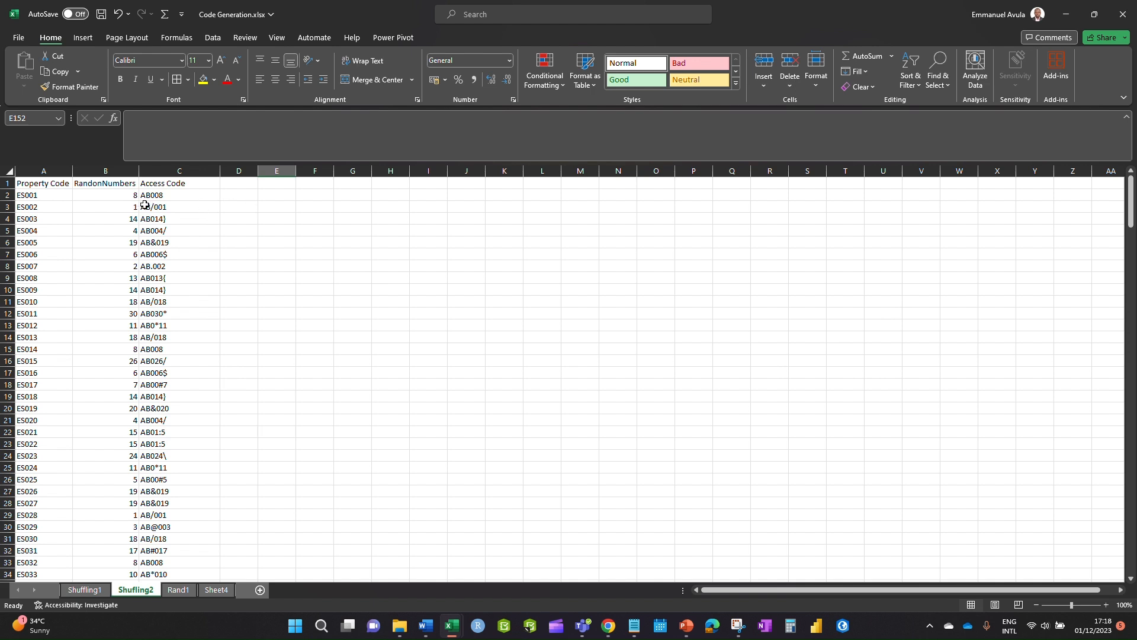
double_click(283, 206)
left_click(276, 319)
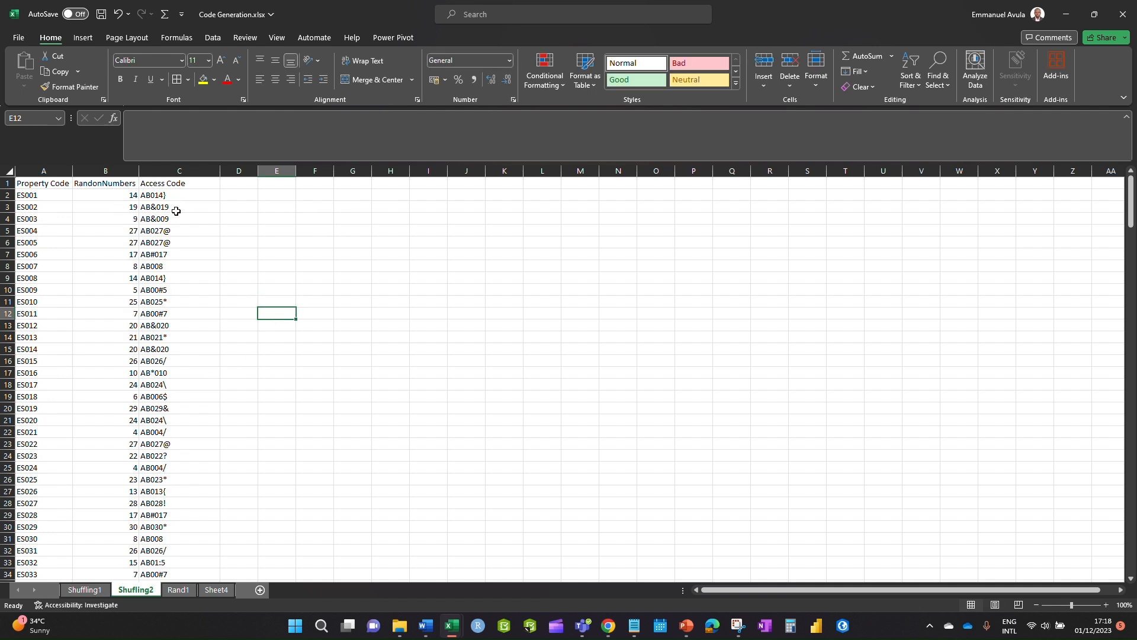
left_click(276, 232)
double_click(275, 231)
left_click(268, 303)
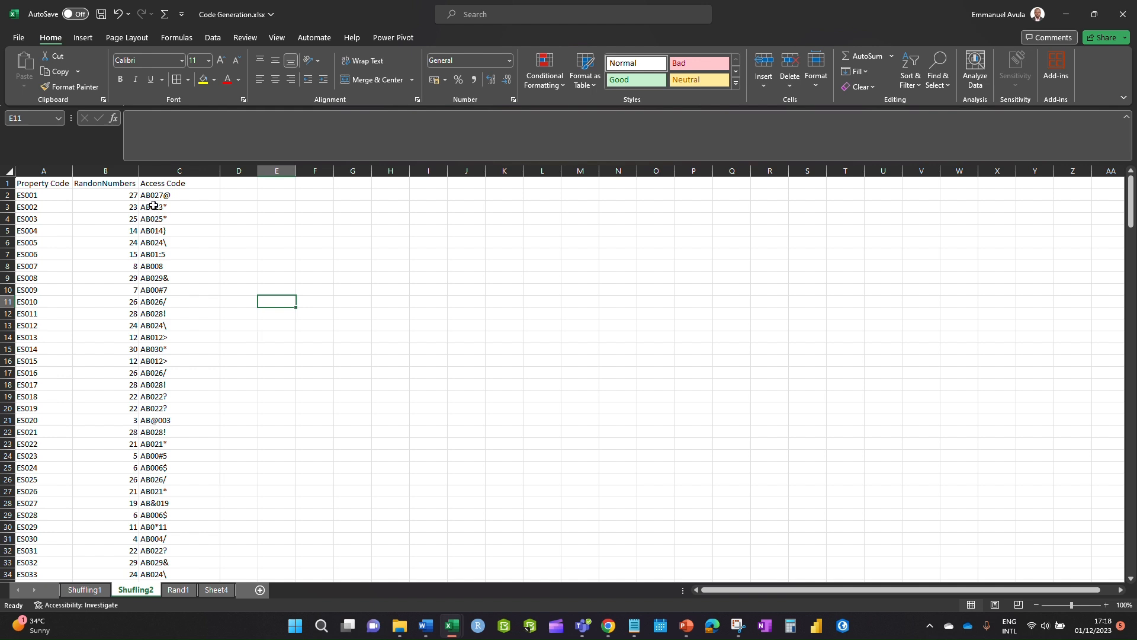
left_click(287, 218)
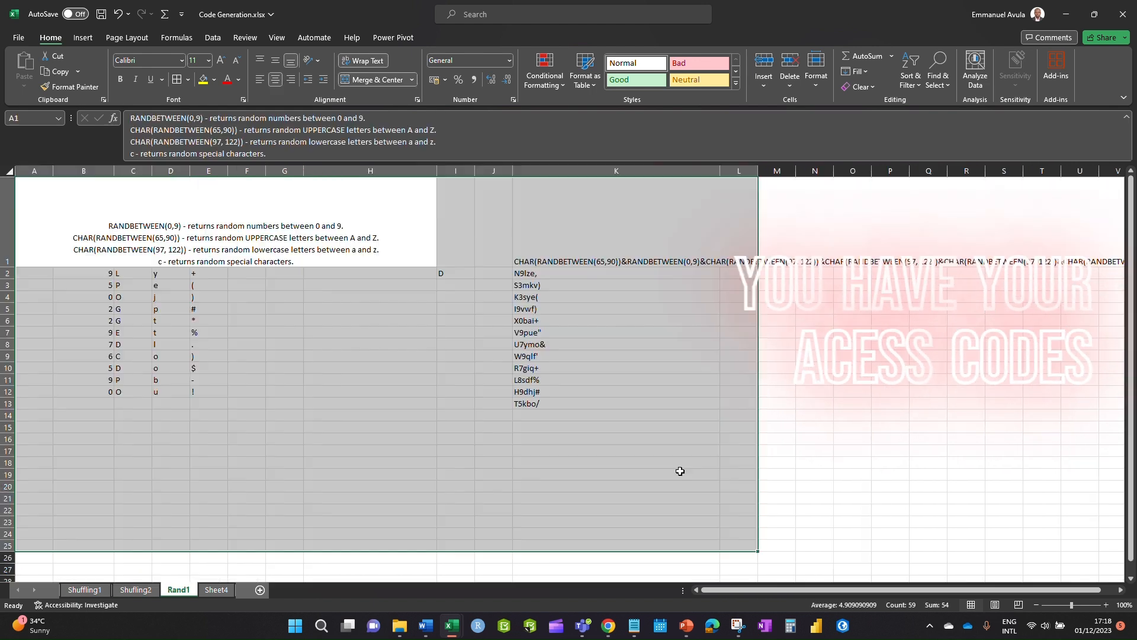
left_click(493, 428)
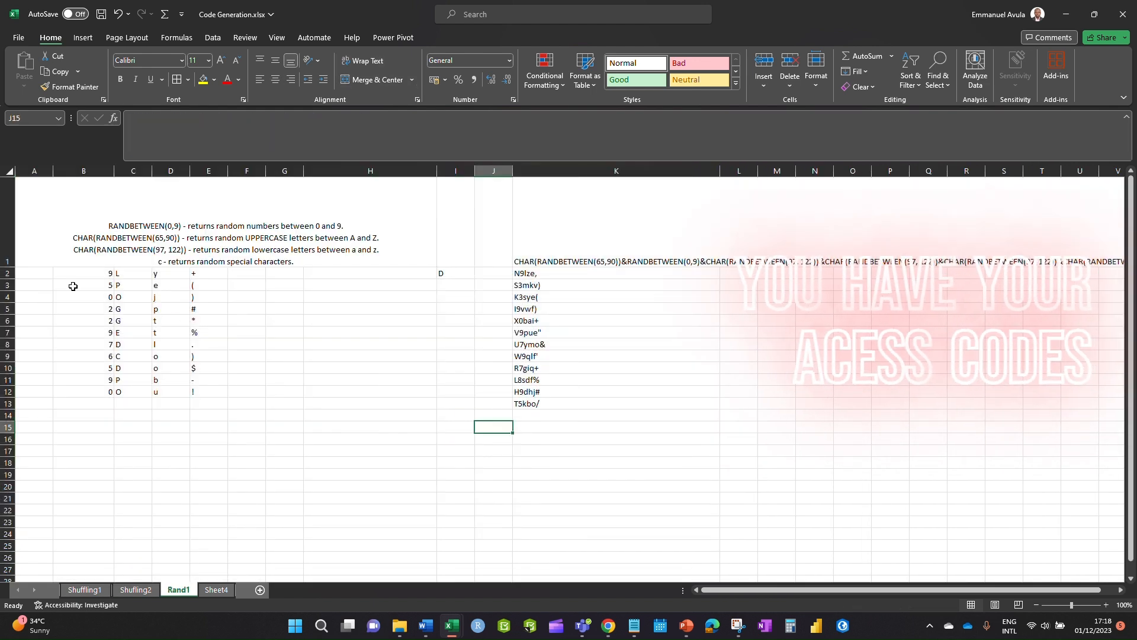
- Delete rows 2–16 of old generated codes on Rand1, leaving the RANDBETWEEN and CHAR notes
left_click_drag(7, 273, 95, 442)
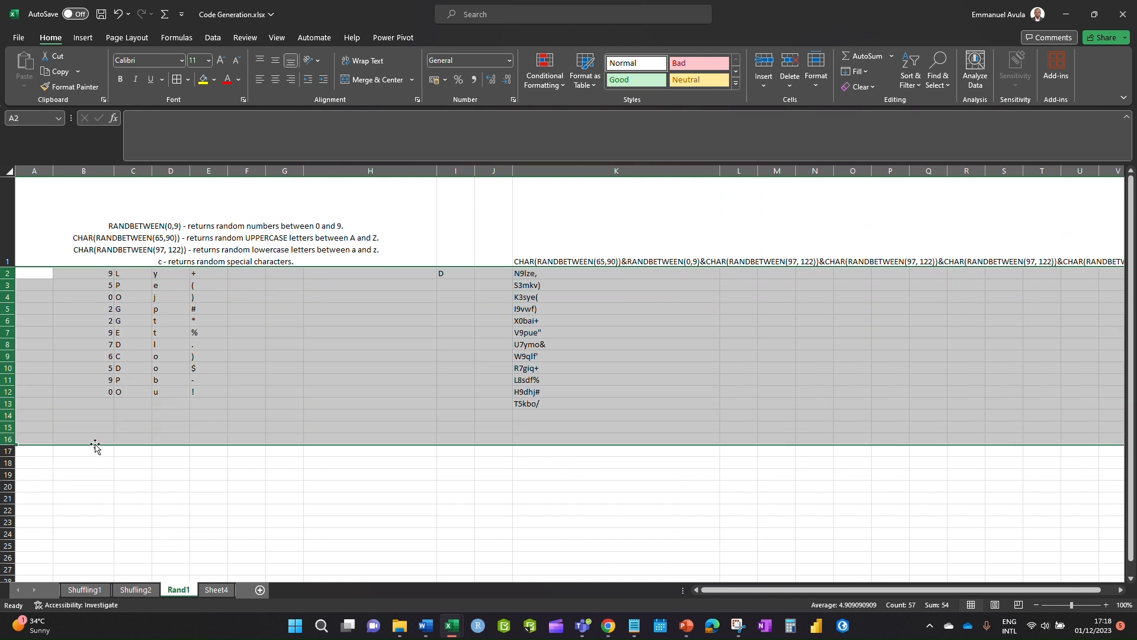
key("Delete")
left_click(230, 496)
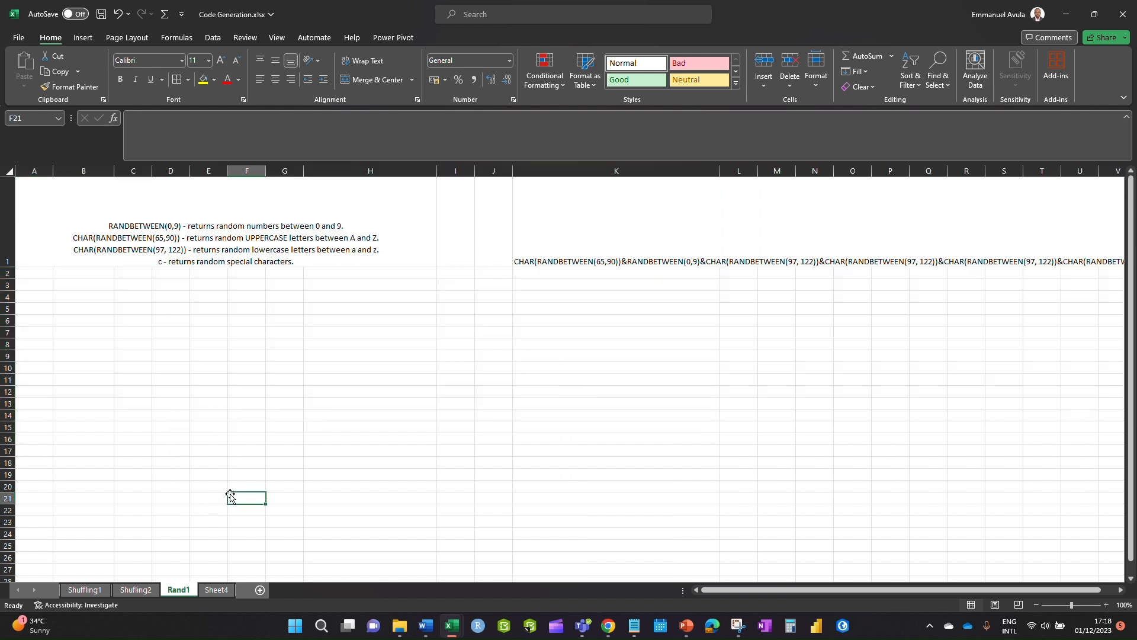
left_click(172, 319)
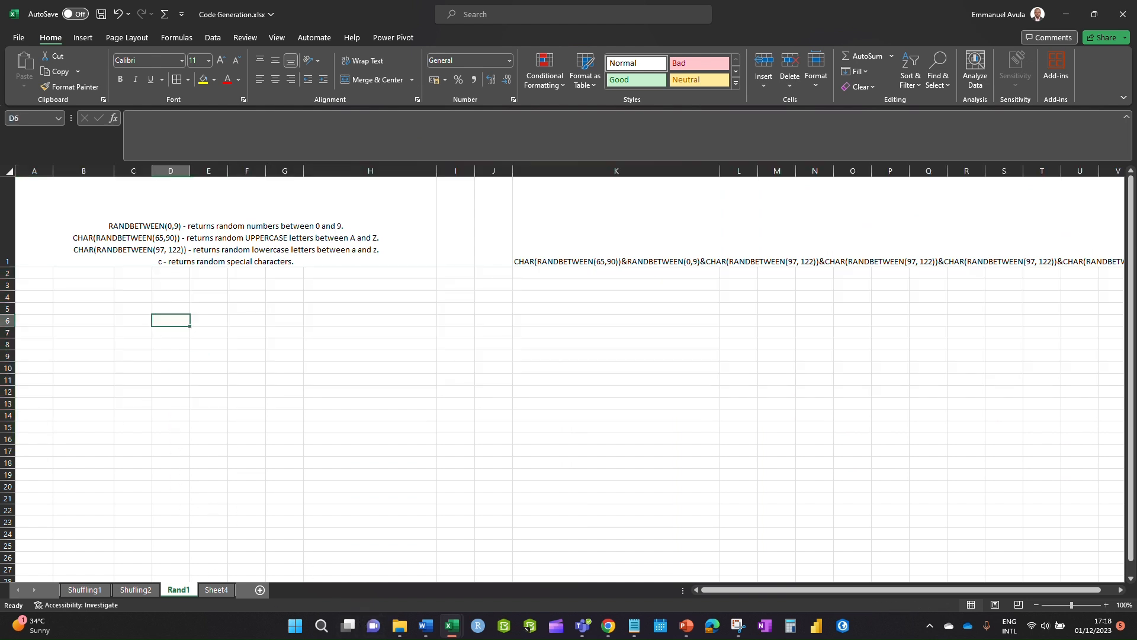
key("alt+Tab")
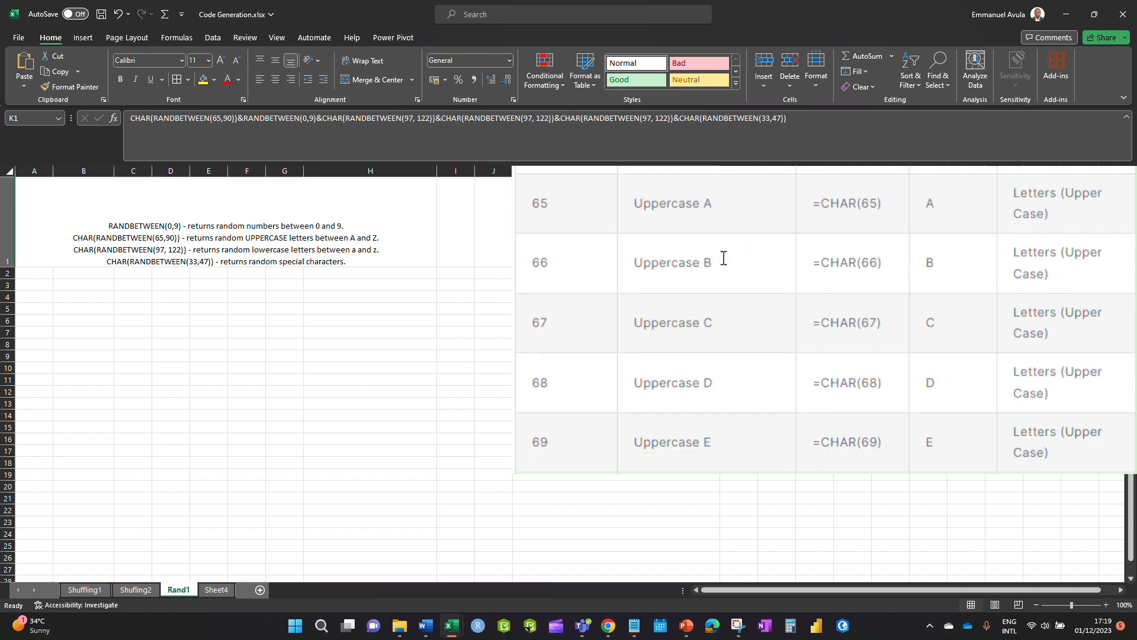
- Delete the long CHAR/RANDBETWEEN formula in K1, removing the CHAR code reference table
left_click(368, 356)
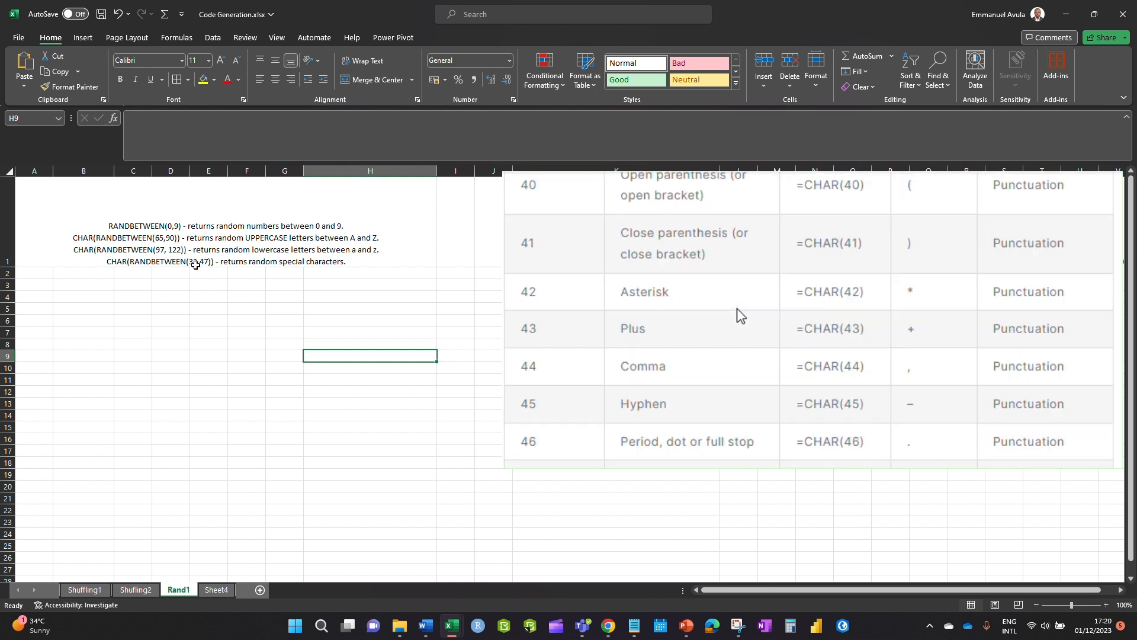
left_click(379, 405)
left_click(616, 249)
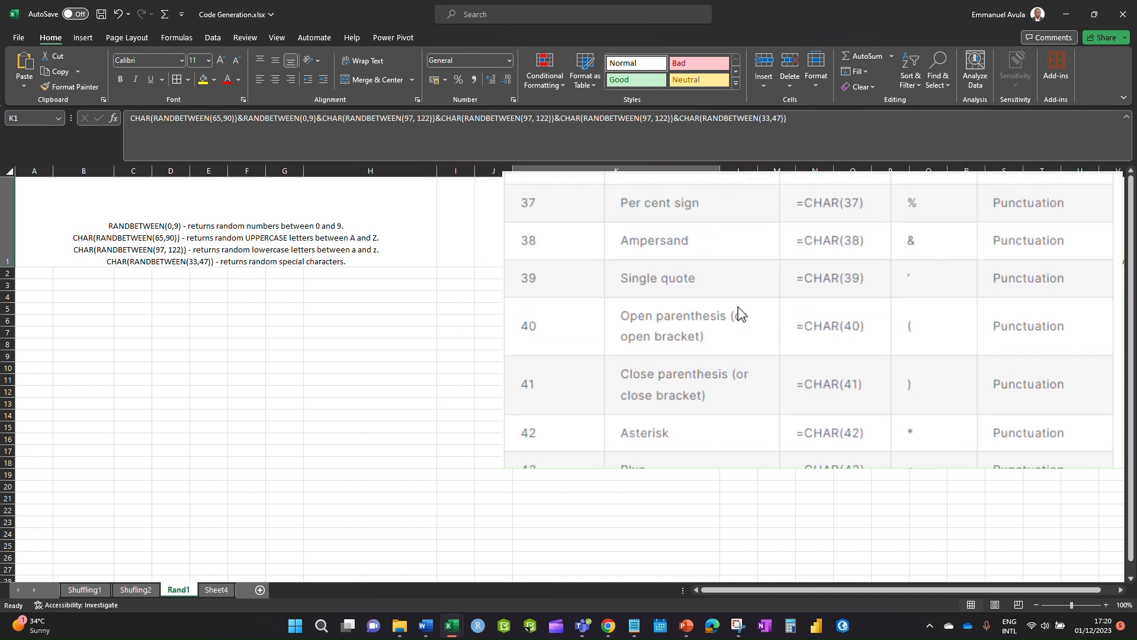
key("Delete")
left_click(353, 328)
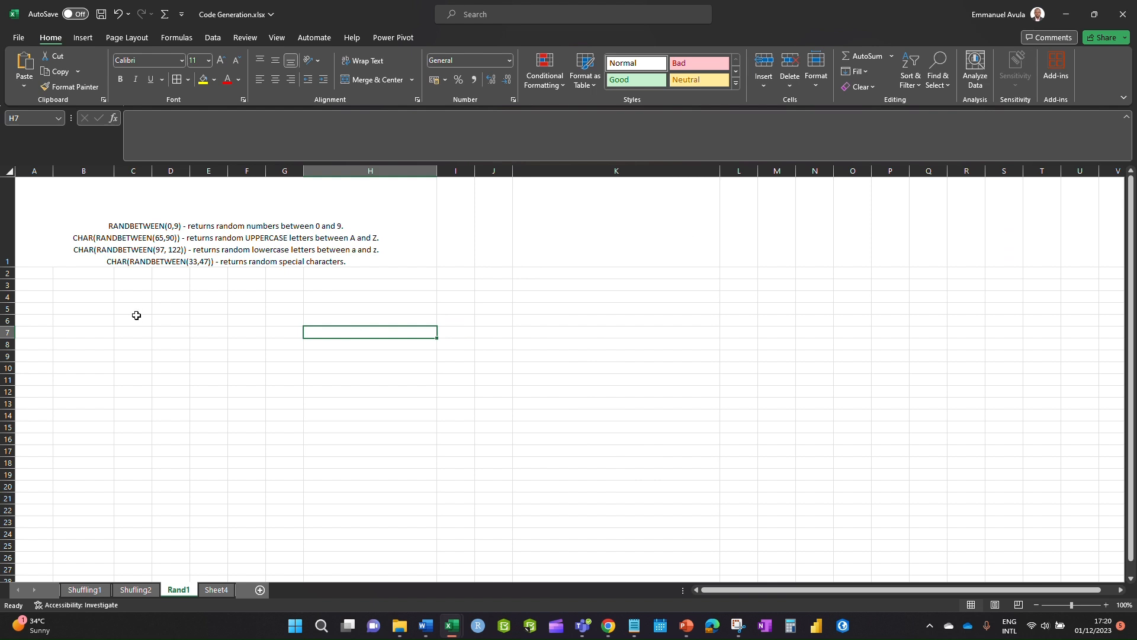
left_click(67, 271)
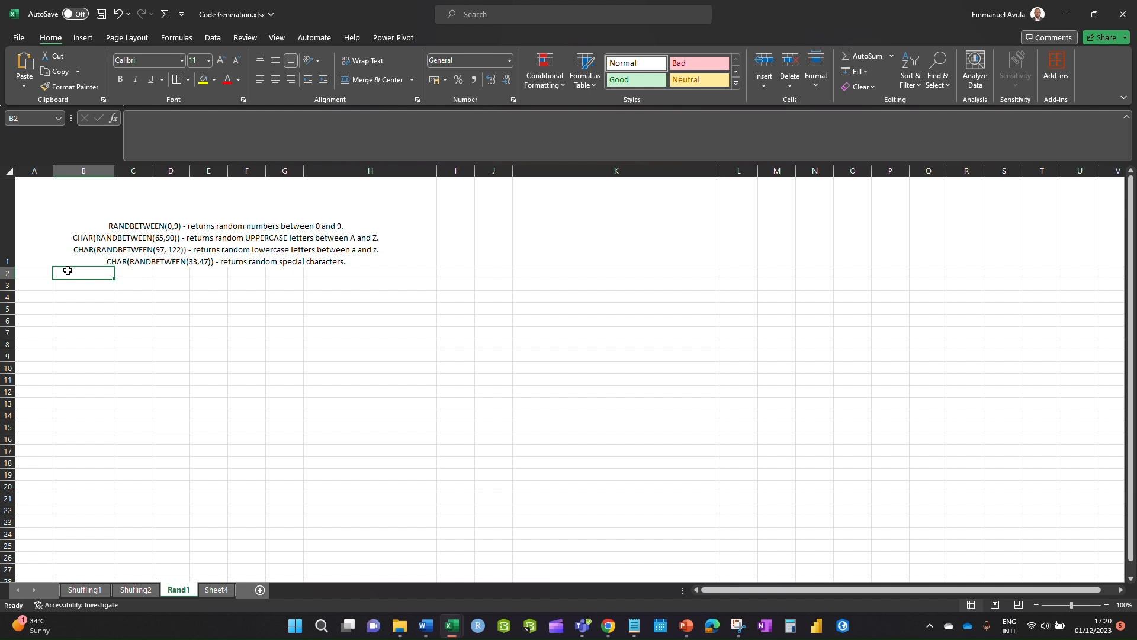
- Enter =RANDBETWEEN(0,9) in B2 and fill it down to B20
type("=")
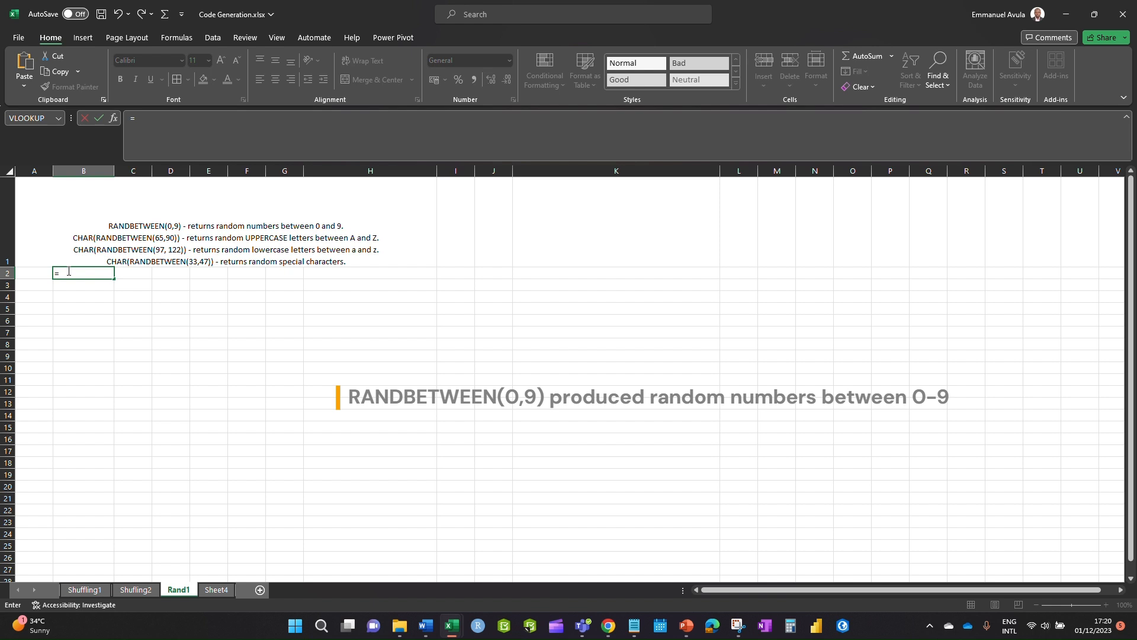
type("ran")
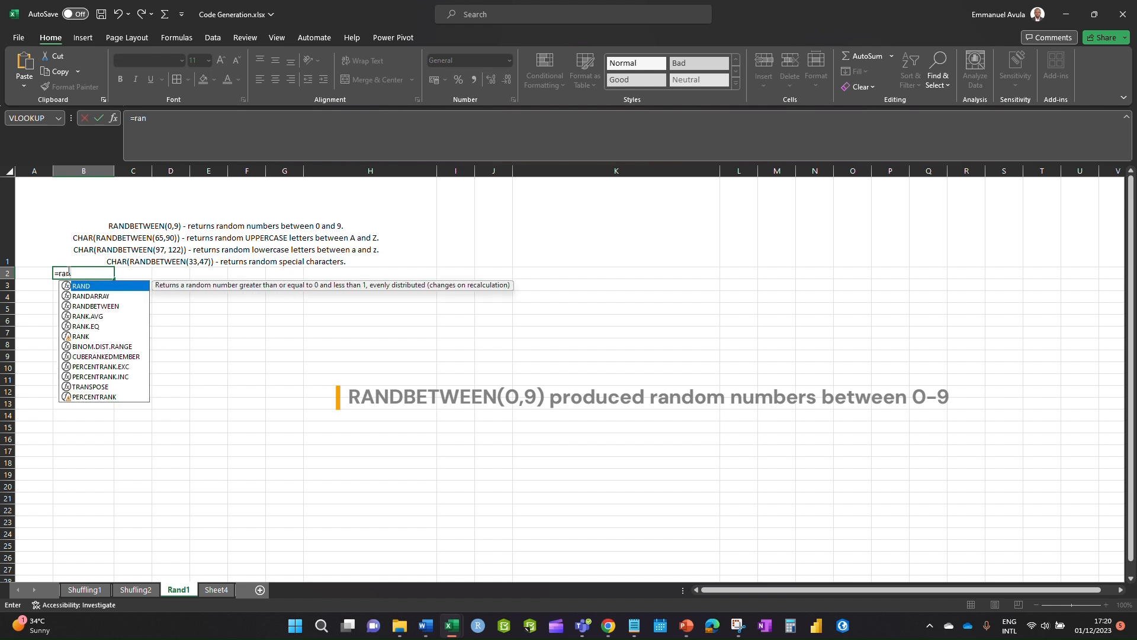
double_click(86, 307)
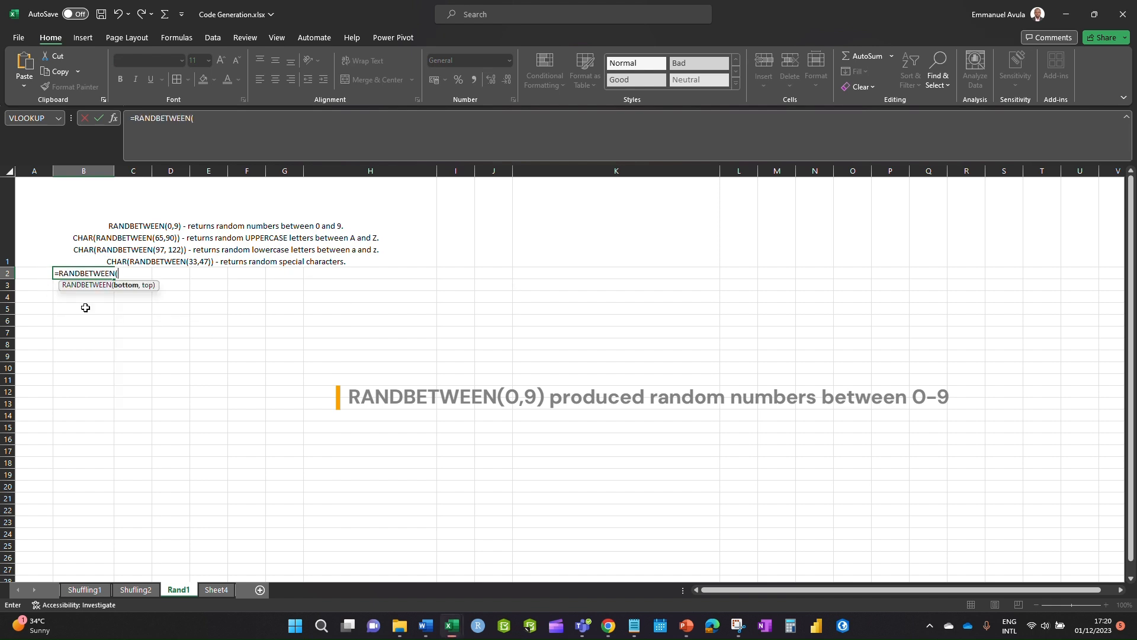
type(",9")
key("Return")
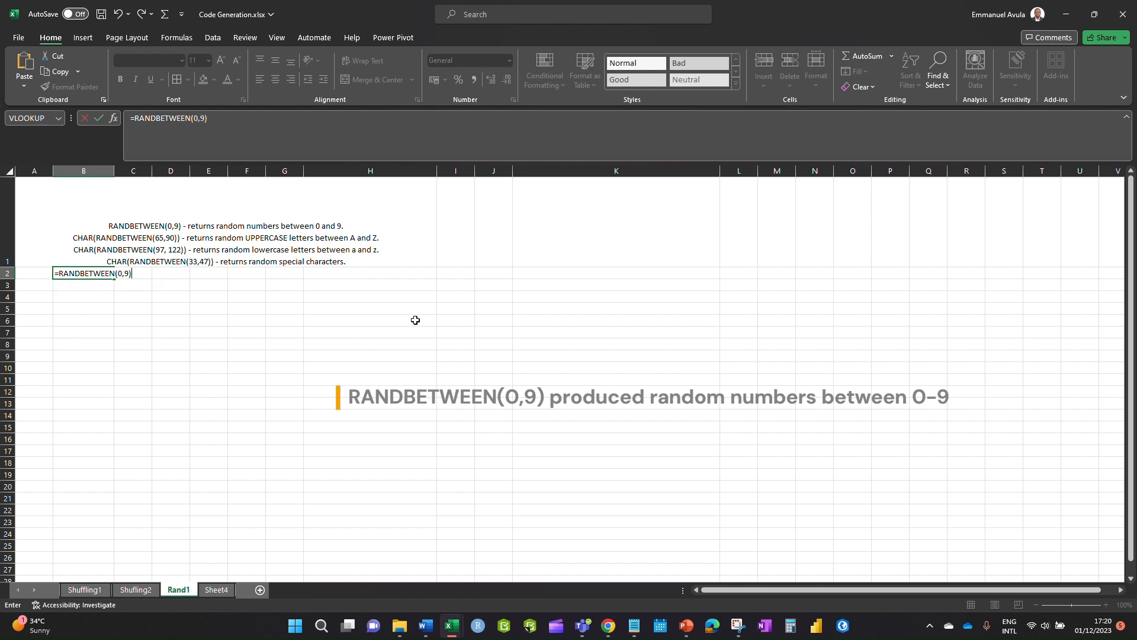
left_click(102, 274)
left_click_drag(115, 281, 117, 497)
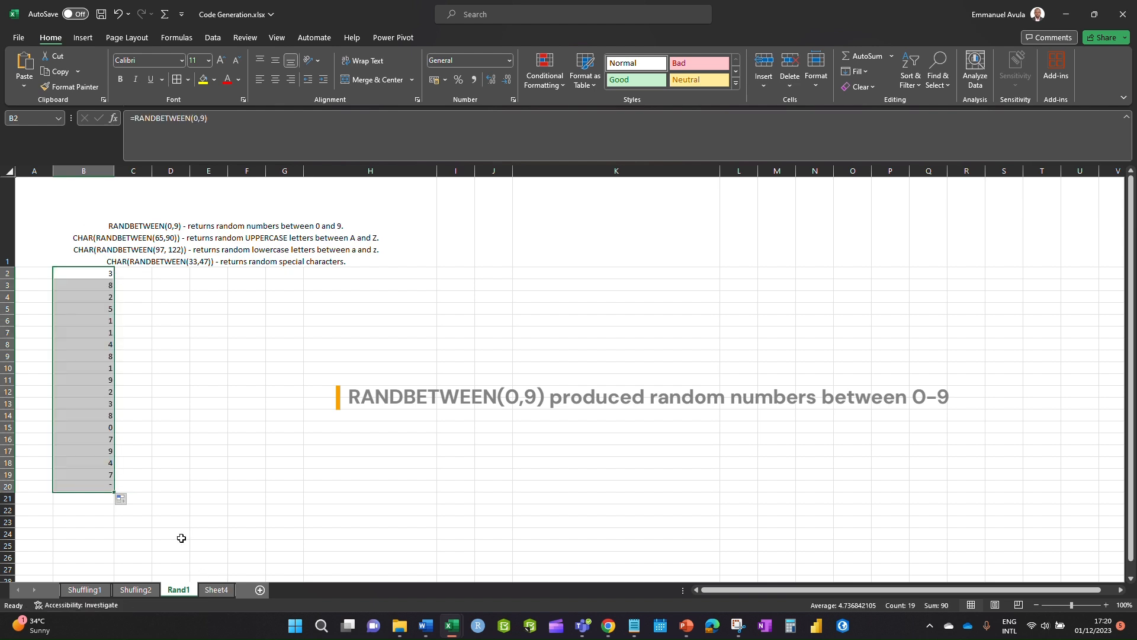
left_click(123, 274)
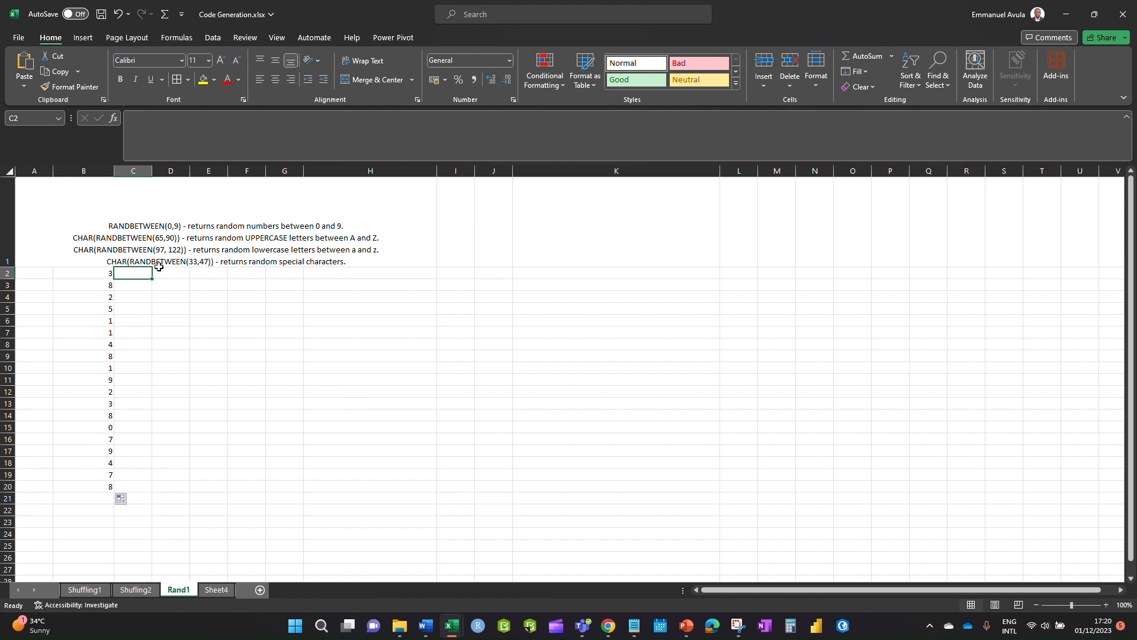
- Enter =RANDBETWEEN(65,90) in C2 and fill it down to row 20
left_click(136, 274)
type("=rand")
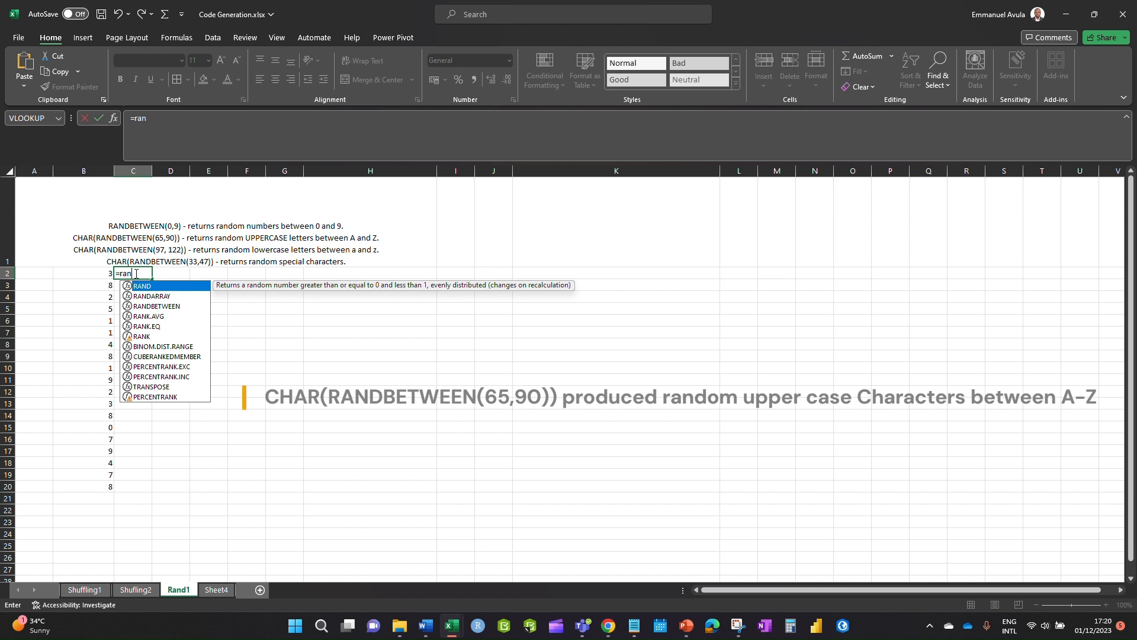
double_click(162, 304)
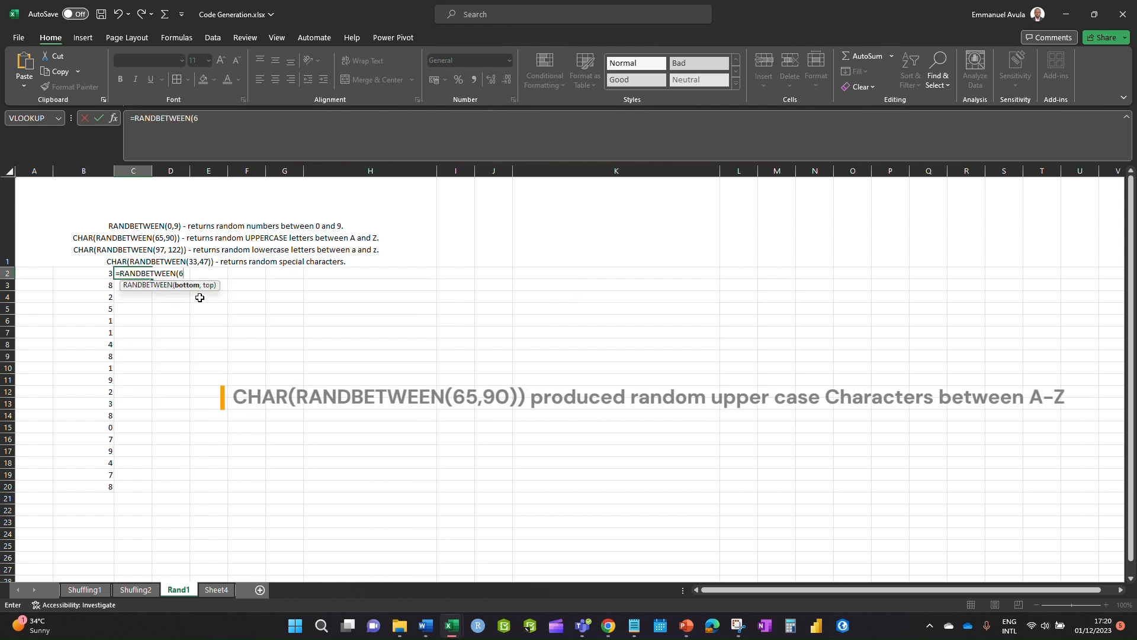
type("65,")
key("Return")
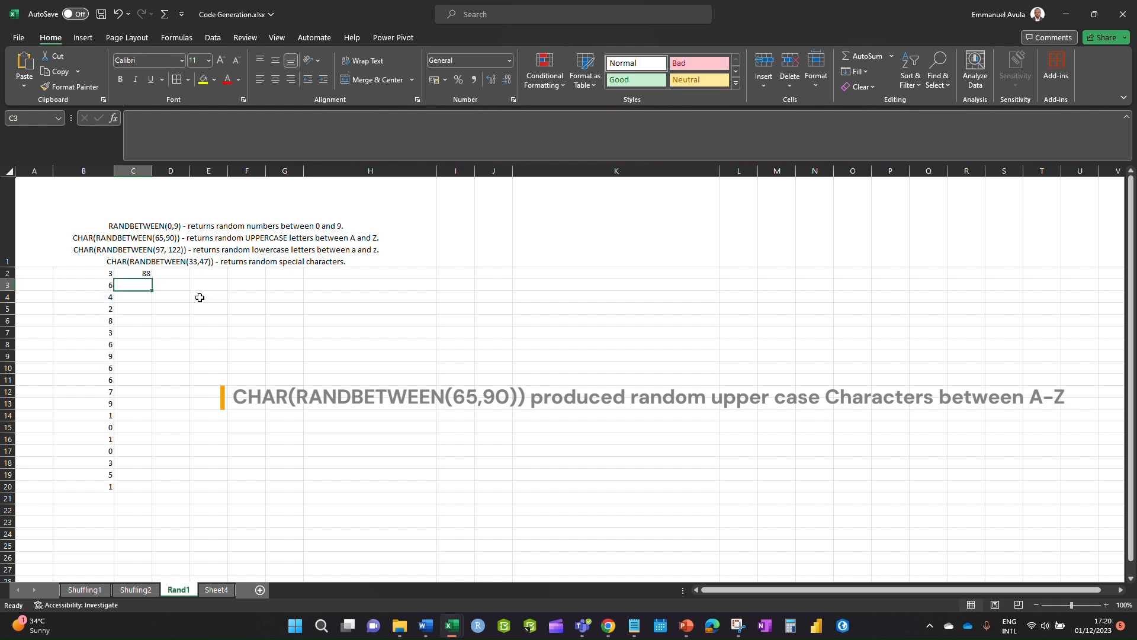
left_click(146, 276)
left_click_drag(151, 278, 170, 494)
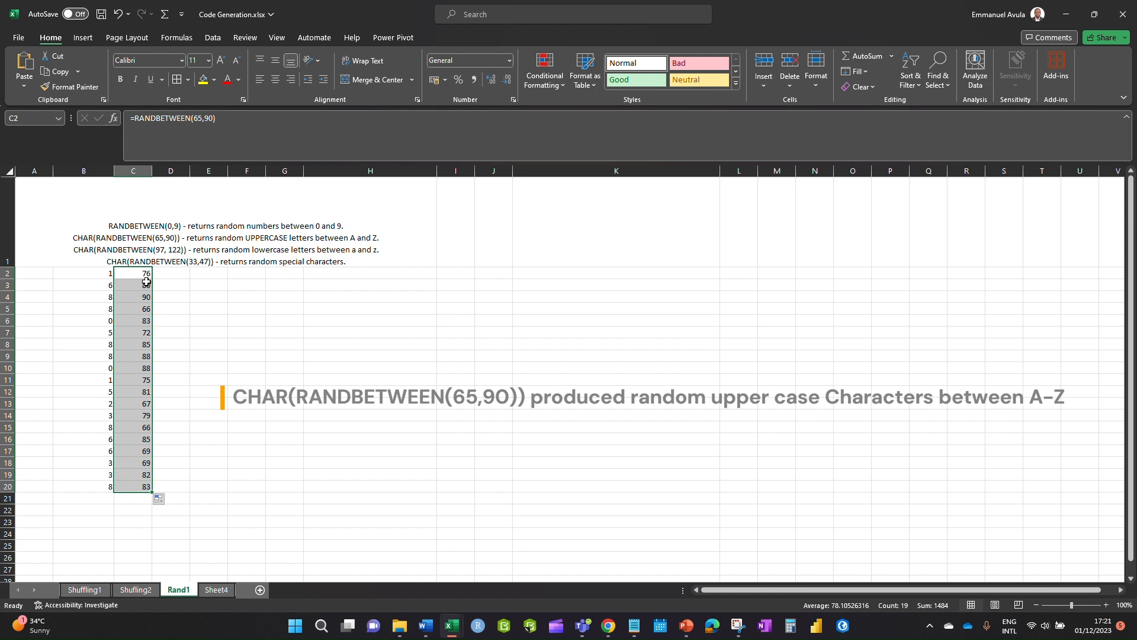
- Wrap C2's formula as =CHAR(RANDBETWEEN(65,90)) and refill it down to C20
left_click(136, 119)
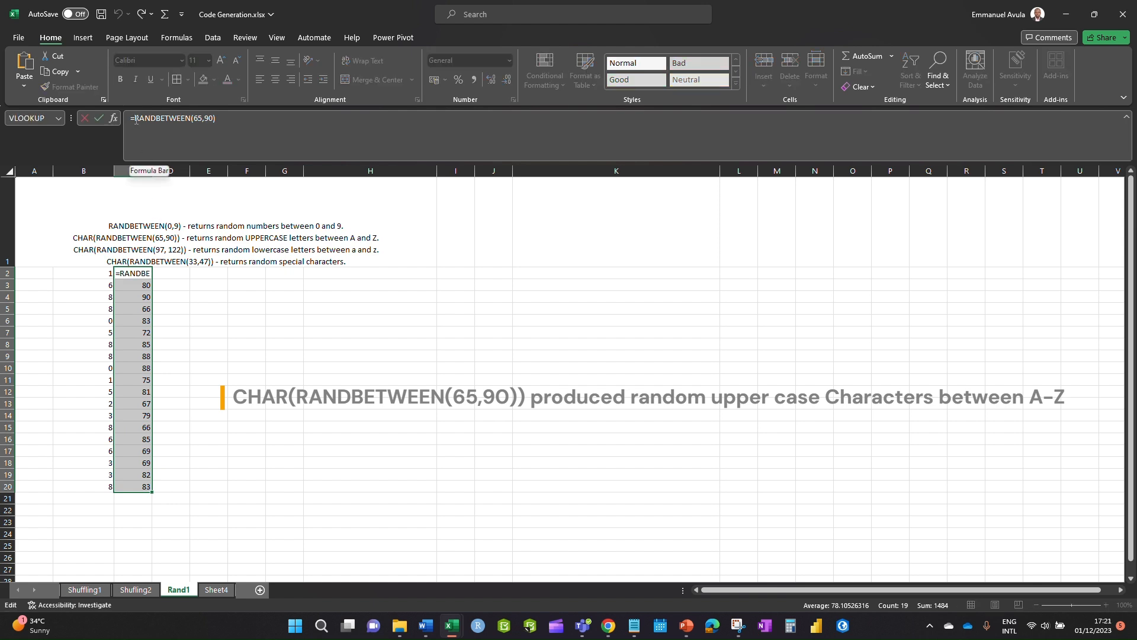
type("ch")
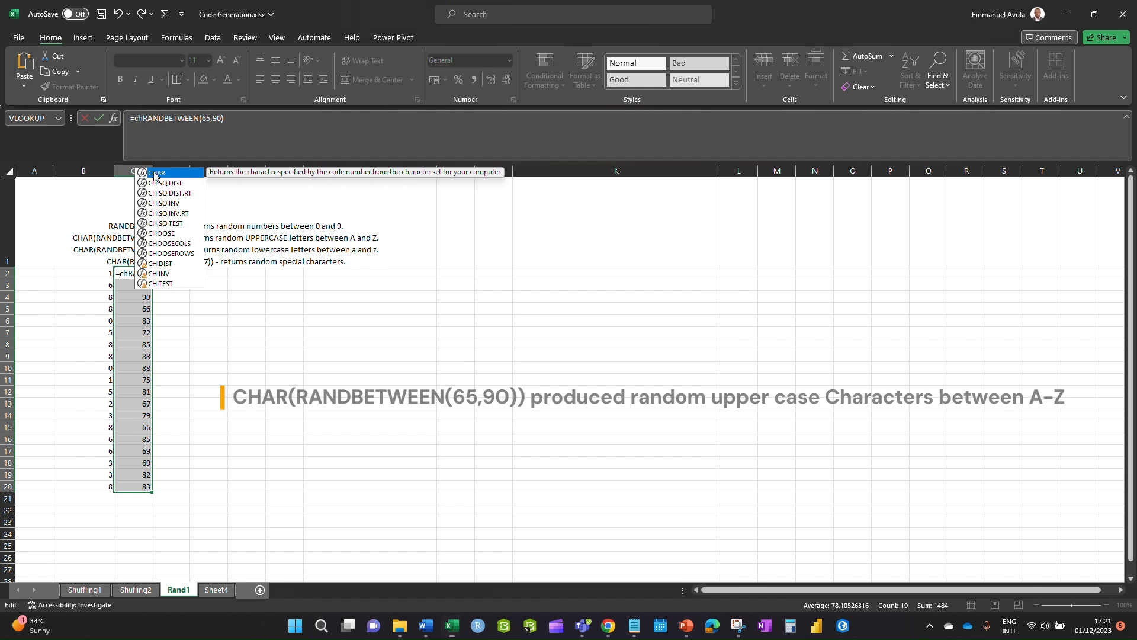
key("Tab")
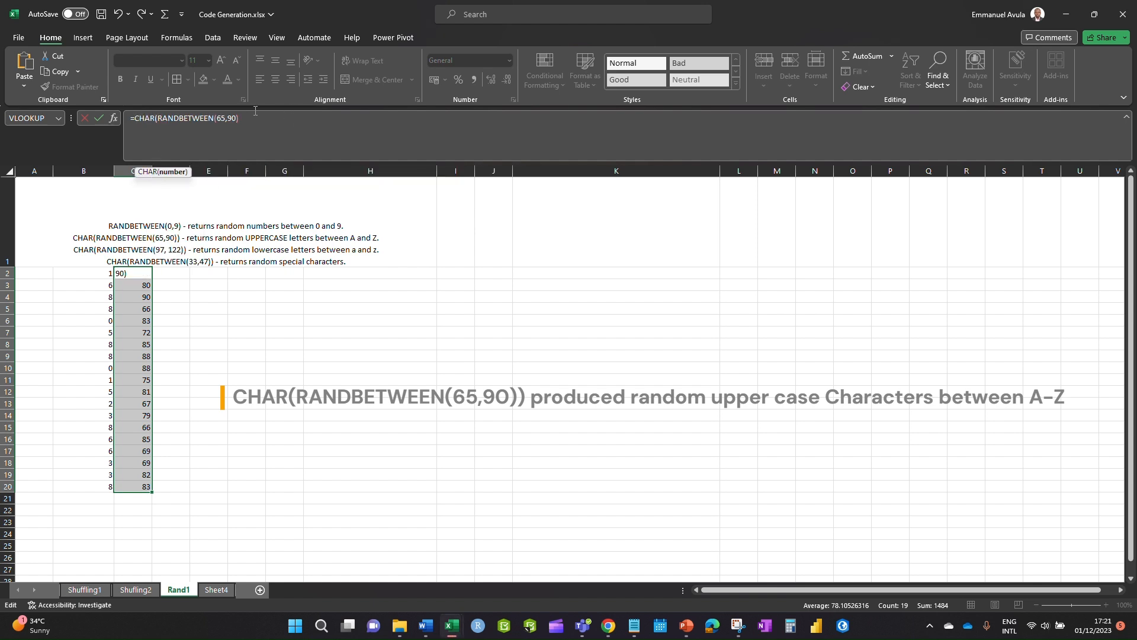
type(")")
key("Return")
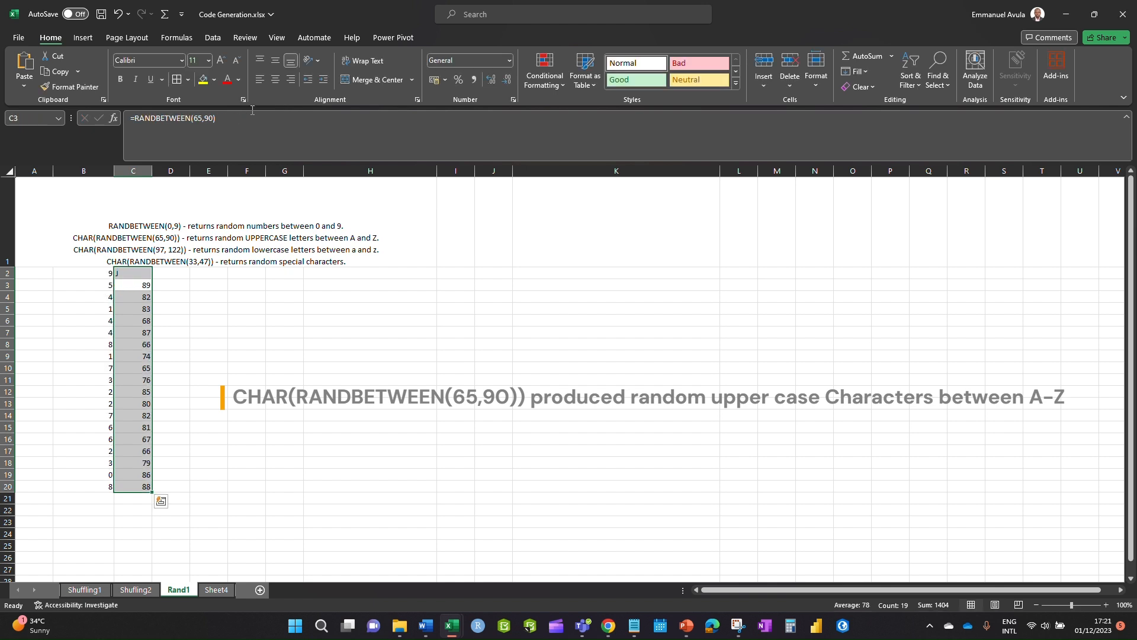
left_click(121, 274)
left_click_drag(152, 278, 152, 493)
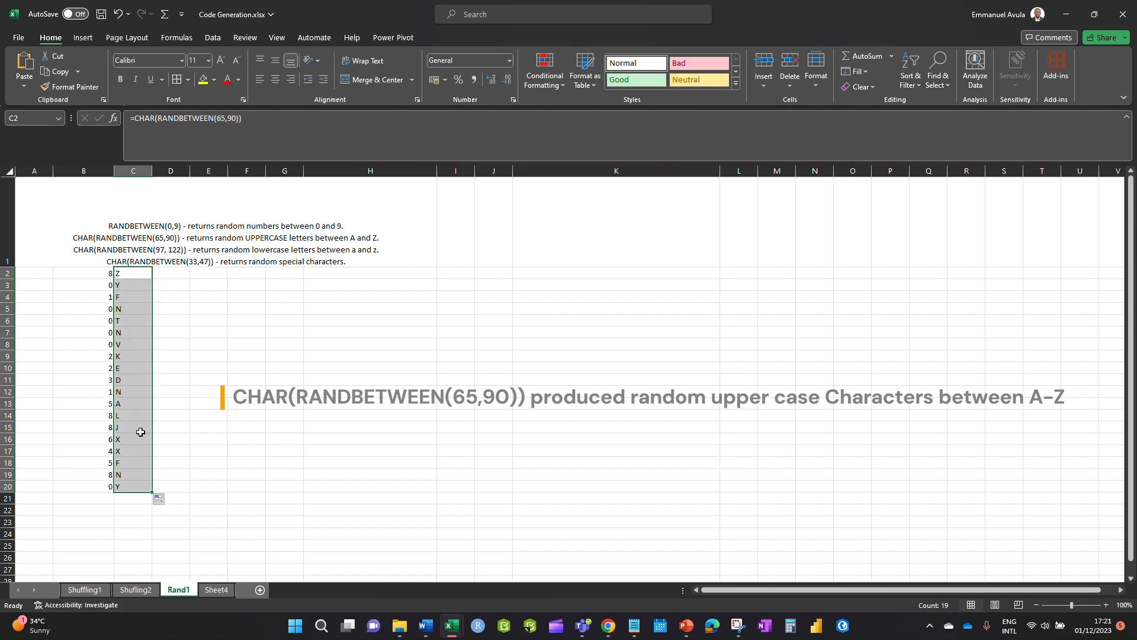
left_click(170, 271)
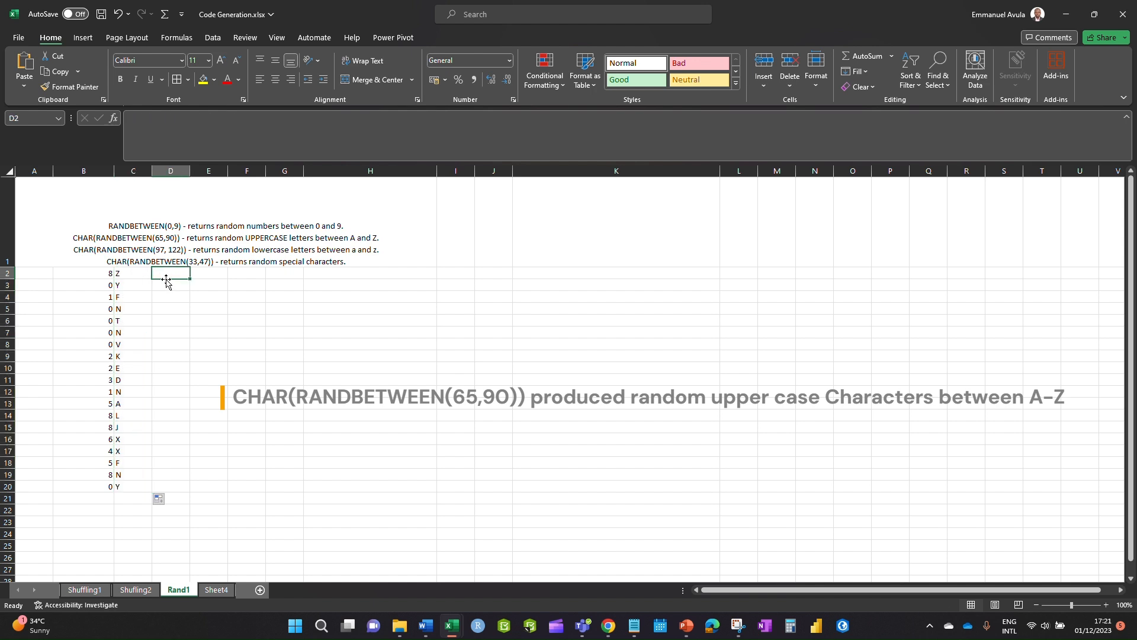
- Copy the CHAR(RANDBETWEEN(97, 122)) text from the A1 notes
type("=")
type("CHAR(RANDBETWEEN(97, 122))")
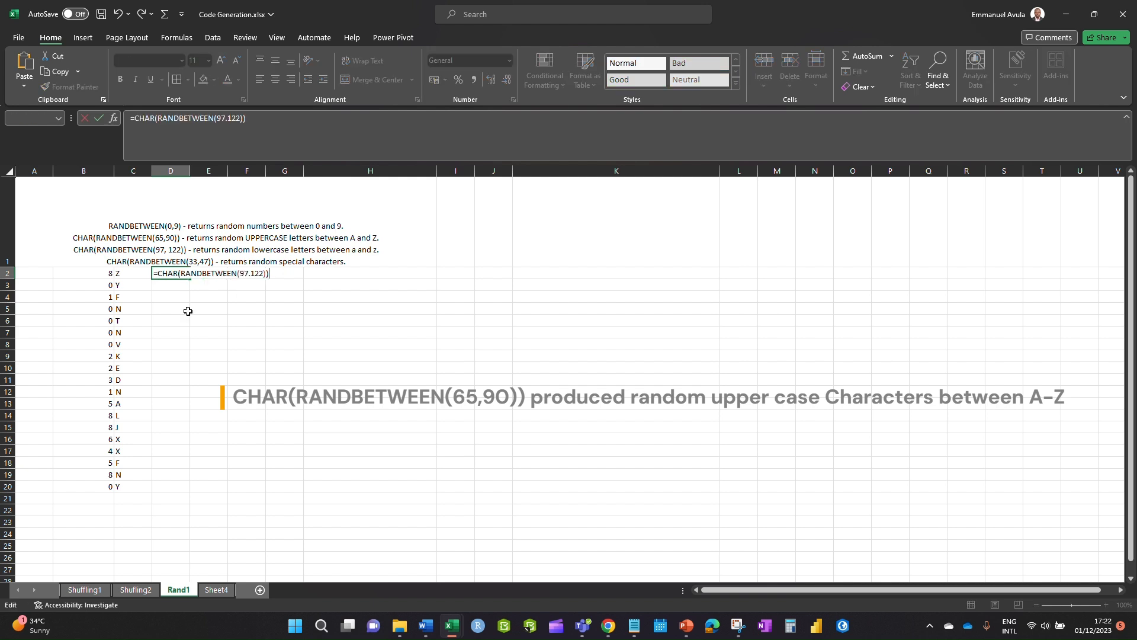
key("Escape")
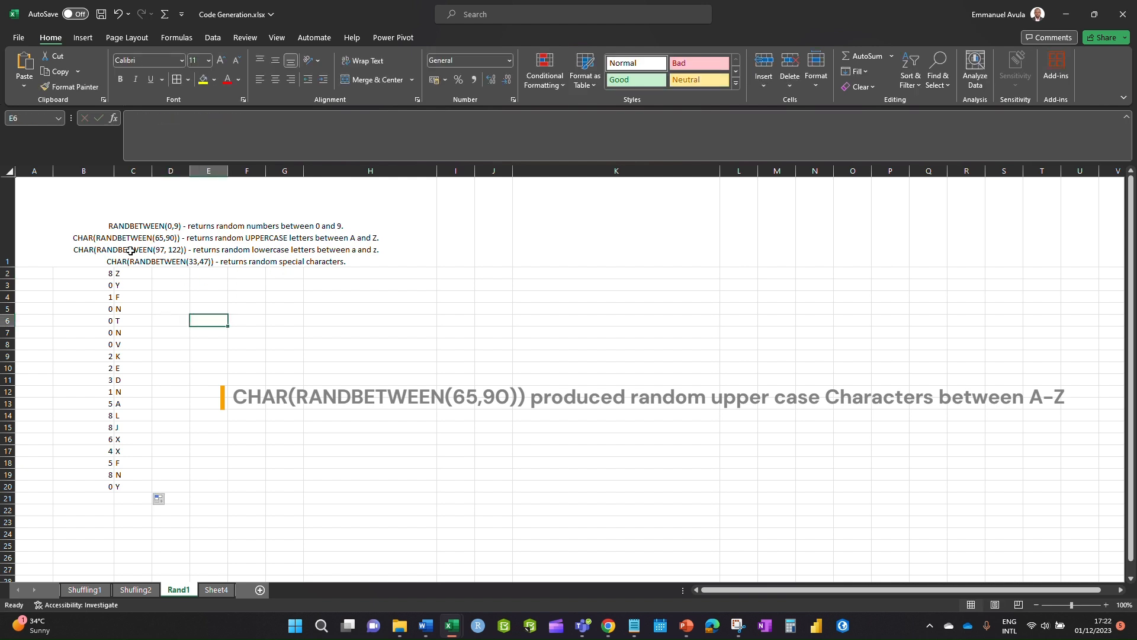
left_click(135, 248)
double_click(124, 248)
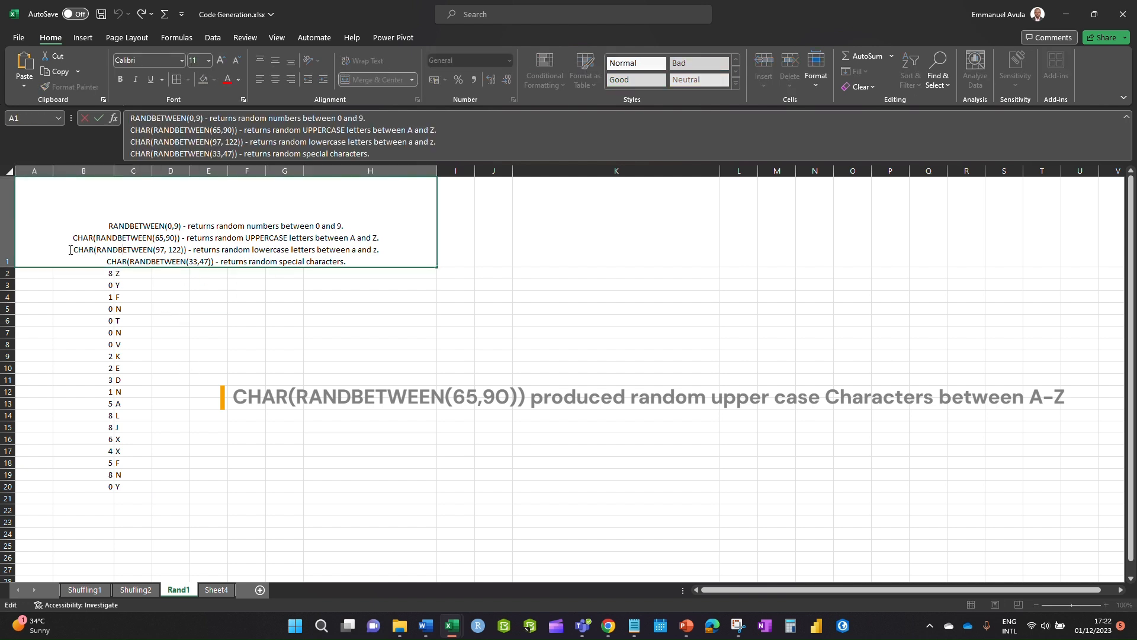
left_click_drag(72, 250, 187, 250)
key("ctrl+c")
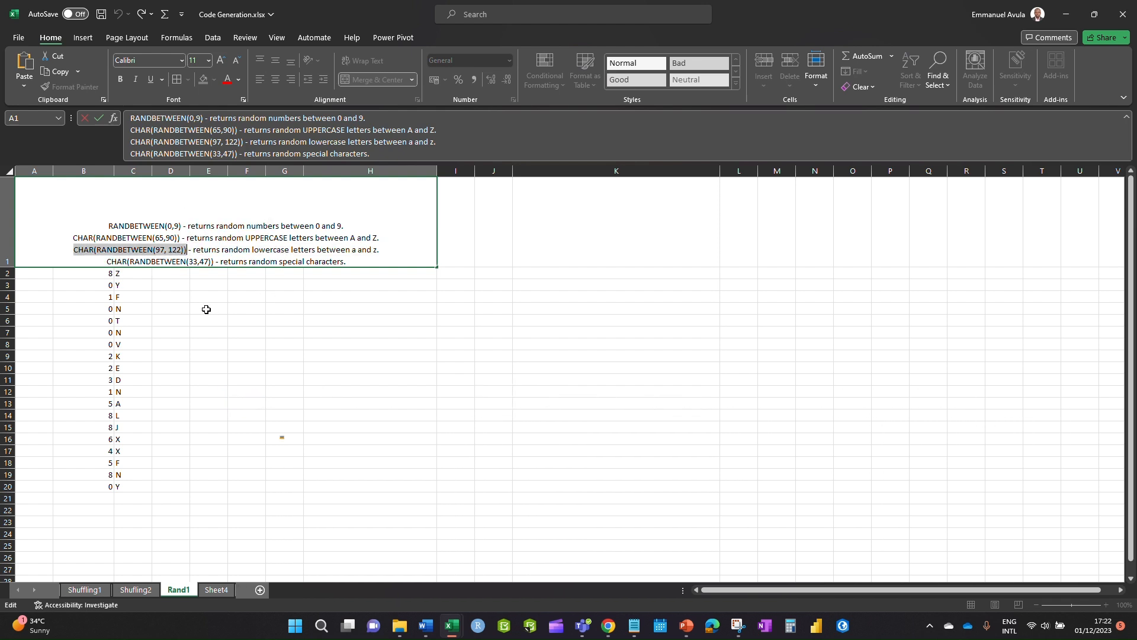
left_click(154, 284)
- Enter =CHAR(RANDBETWEEN(97, 122)) in D2 and fill it down to D20
double_click(164, 272)
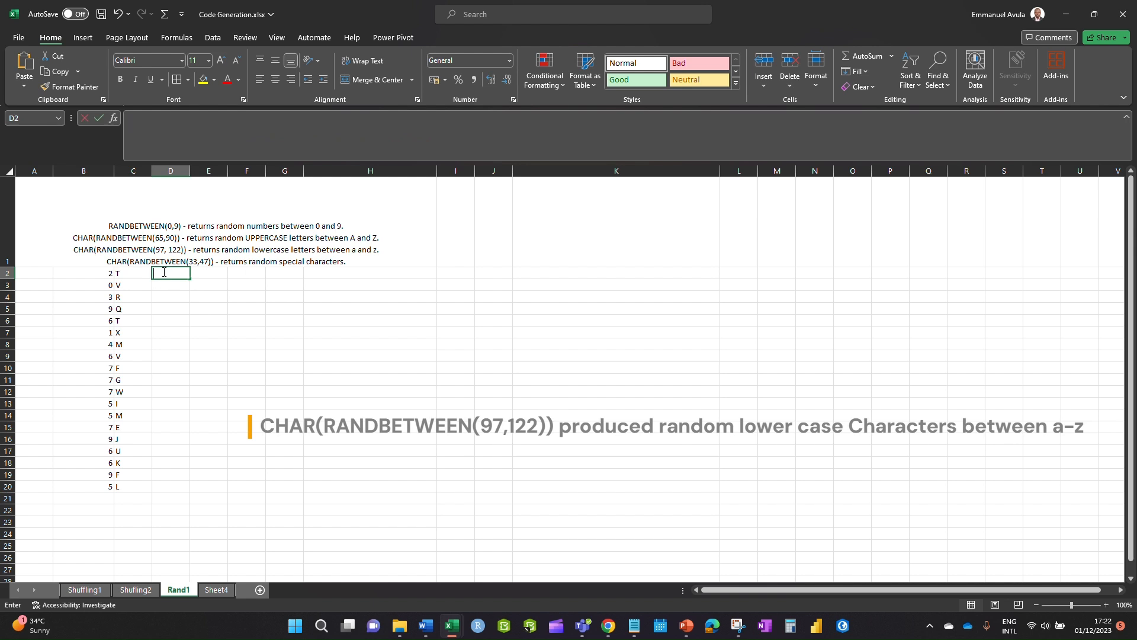
key("ctrl+v")
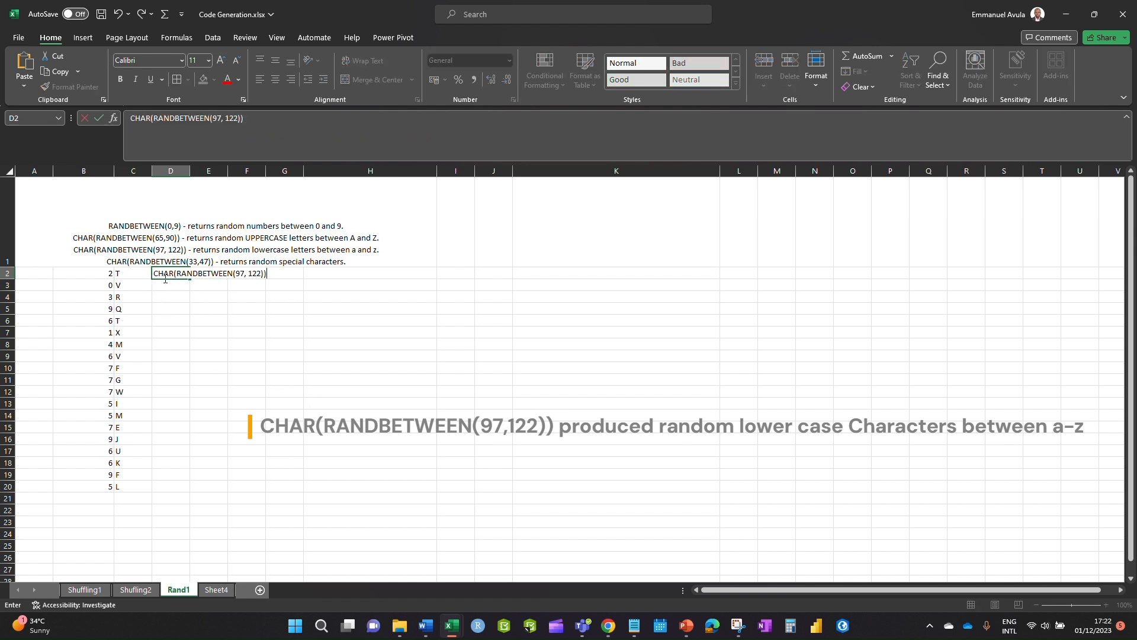
left_click(154, 273)
type("=")
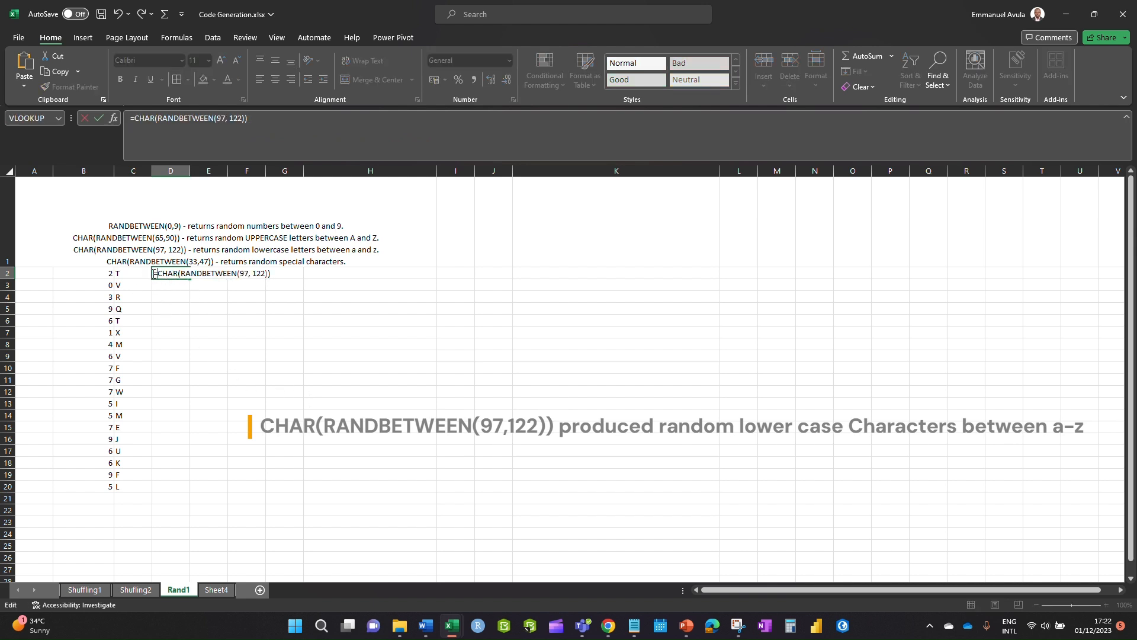
key("Return")
left_click(232, 441)
left_click(161, 276)
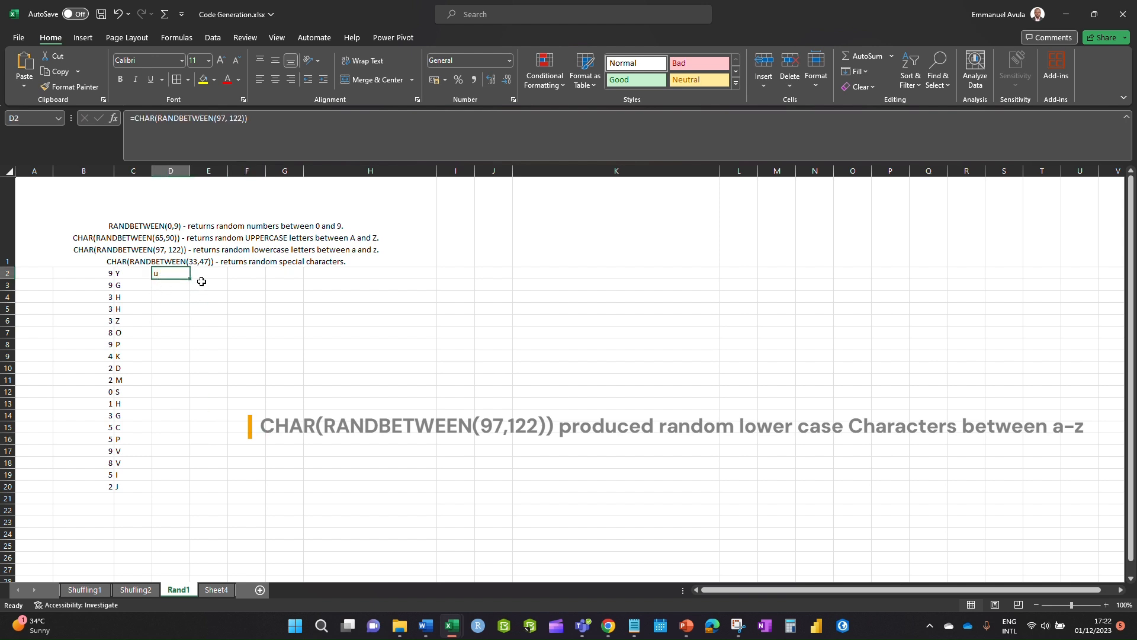
left_click_drag(189, 279, 190, 492)
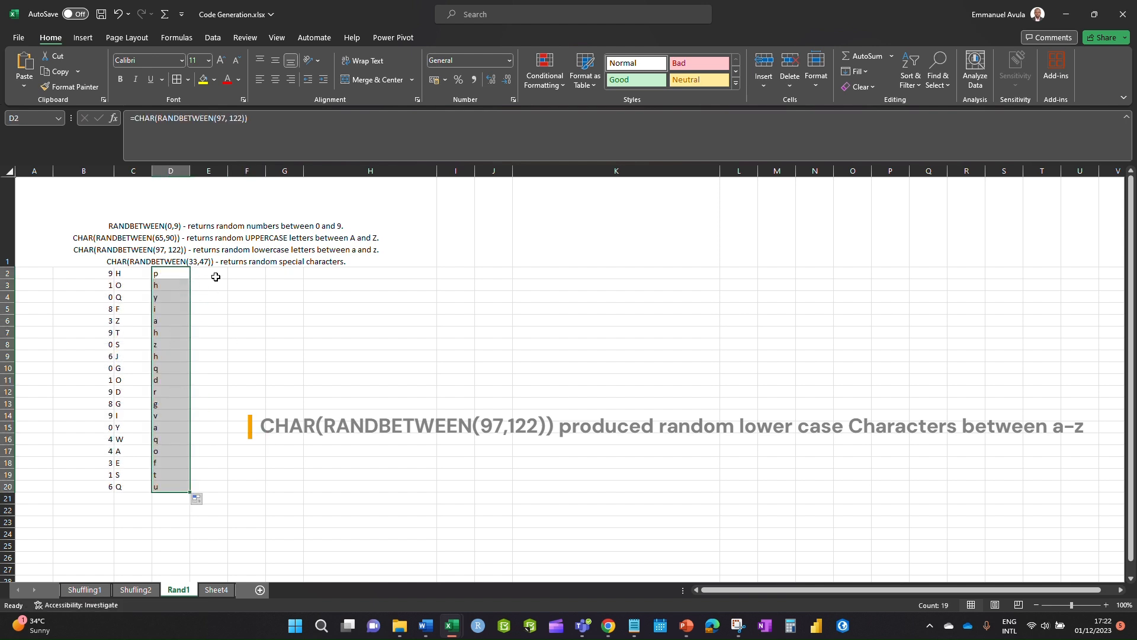
left_click_drag(206, 272, 207, 321)
left_click(207, 272)
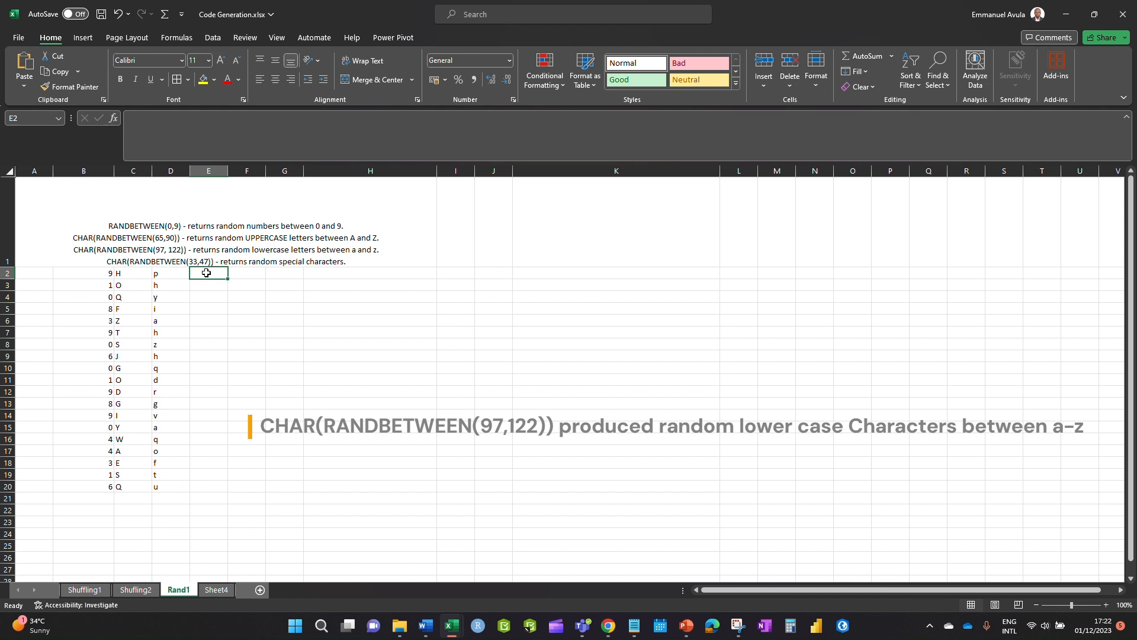
- Enter =RANDBETWEEN(33,47) in E2
type("=rnd")
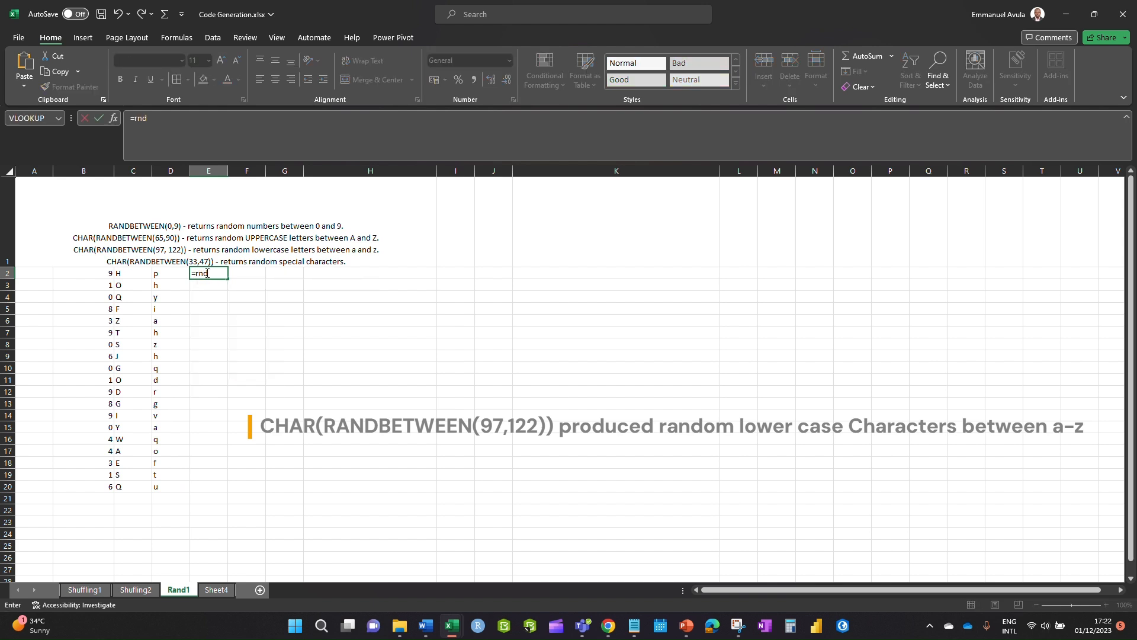
key("BackSpace")
key("BackSpace")
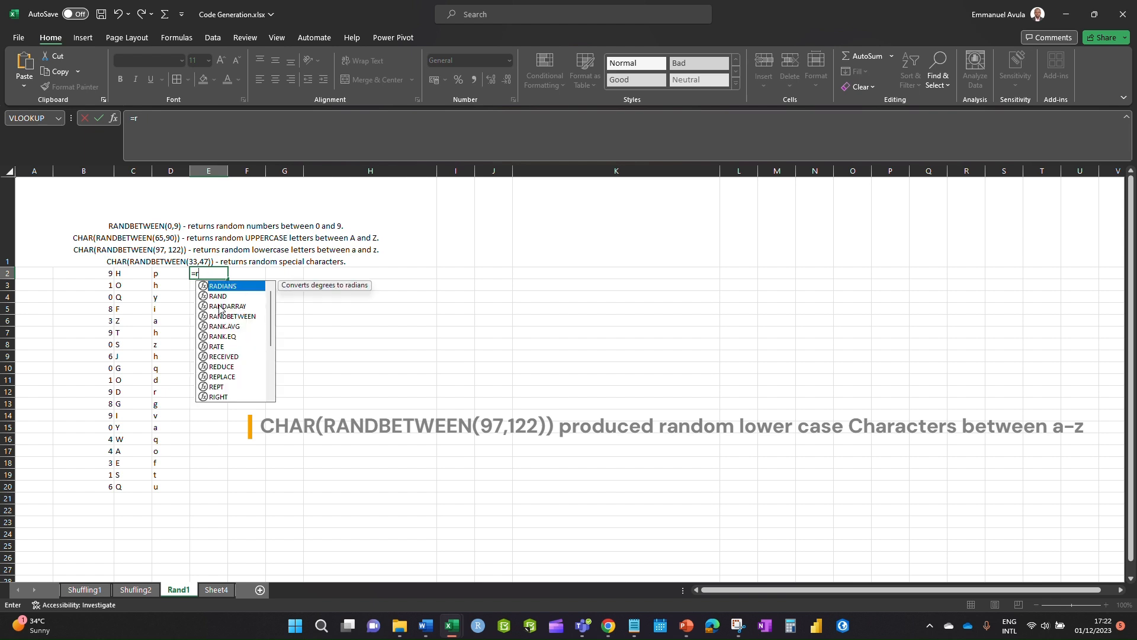
type("an")
double_click(231, 306)
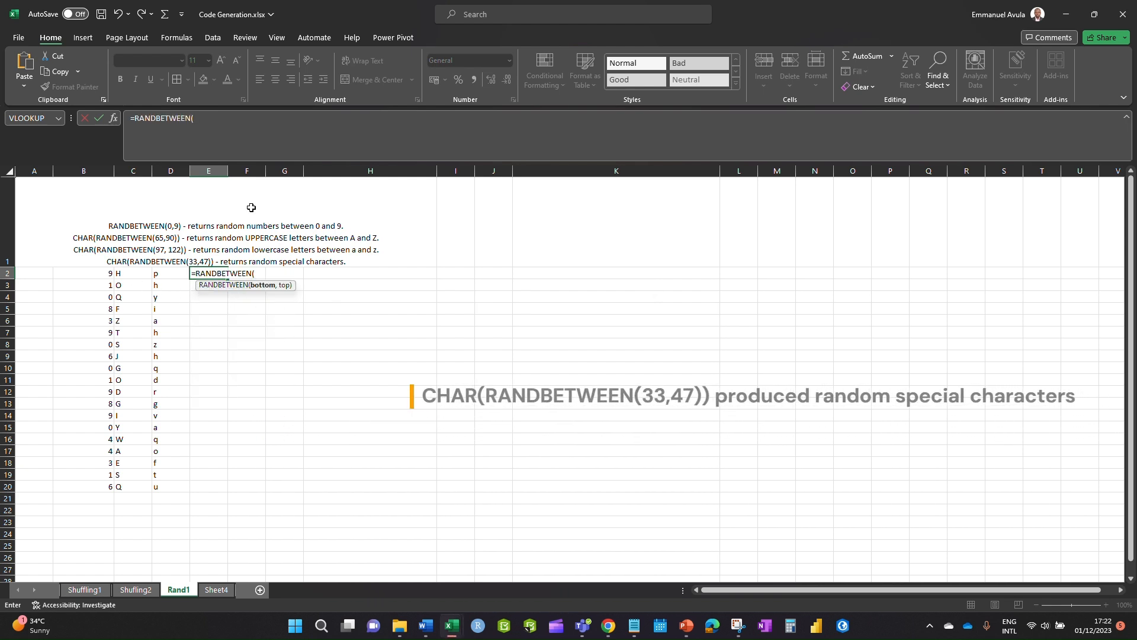
type("33,47)")
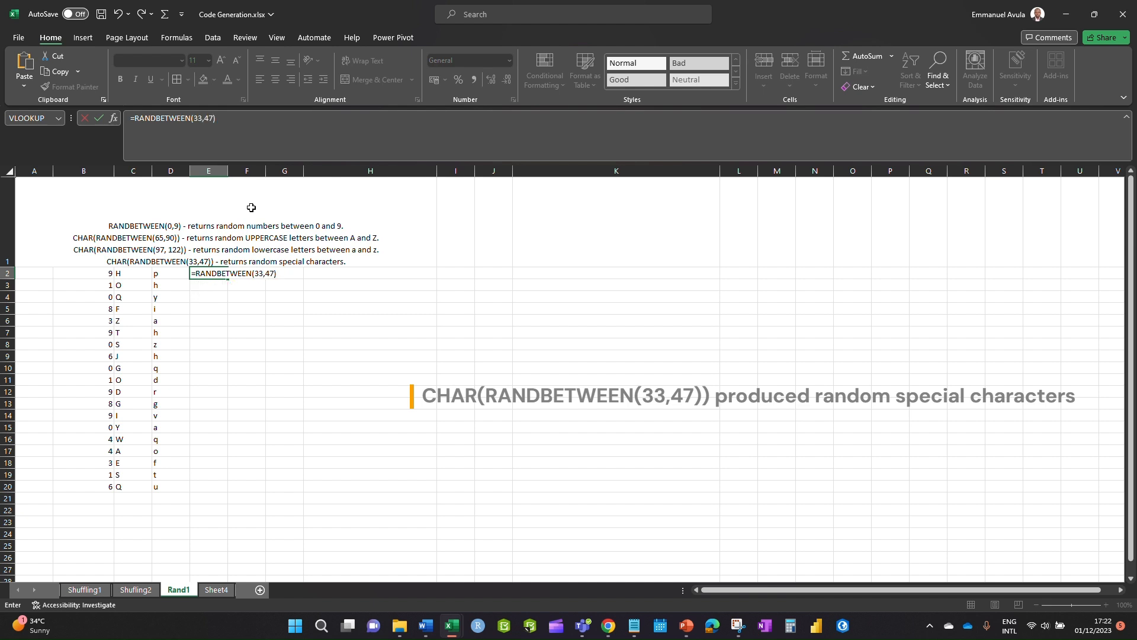
key("Return")
- Wrap E2's formula as =CHAR(RANDBETWEEN(33,47)) and fill it down to E20
left_click(215, 271)
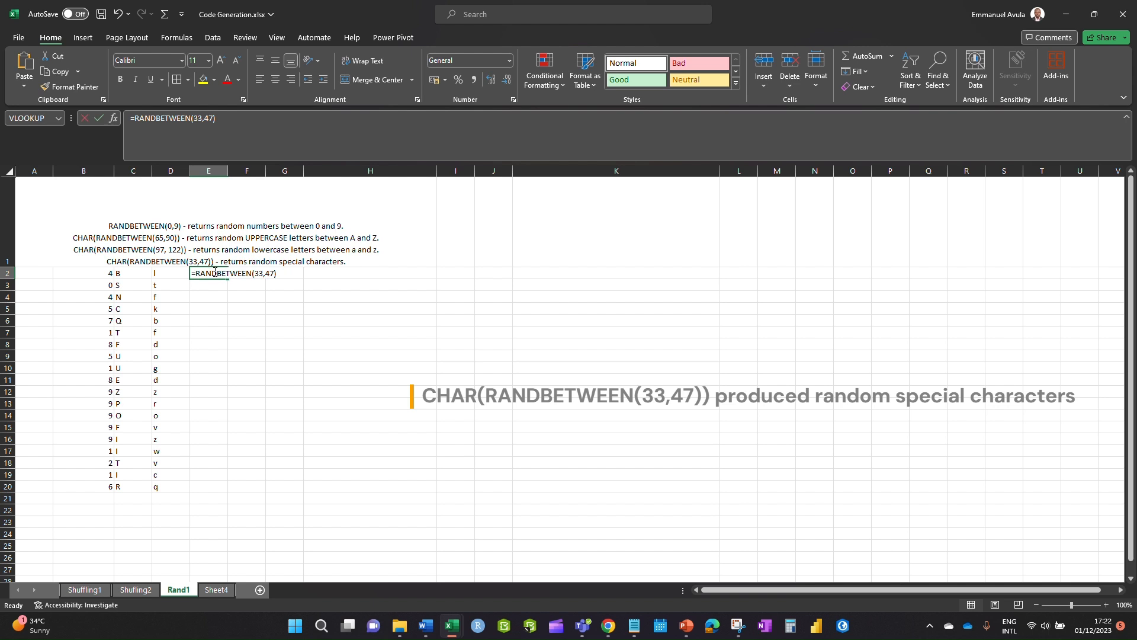
double_click(198, 273)
left_click(194, 274)
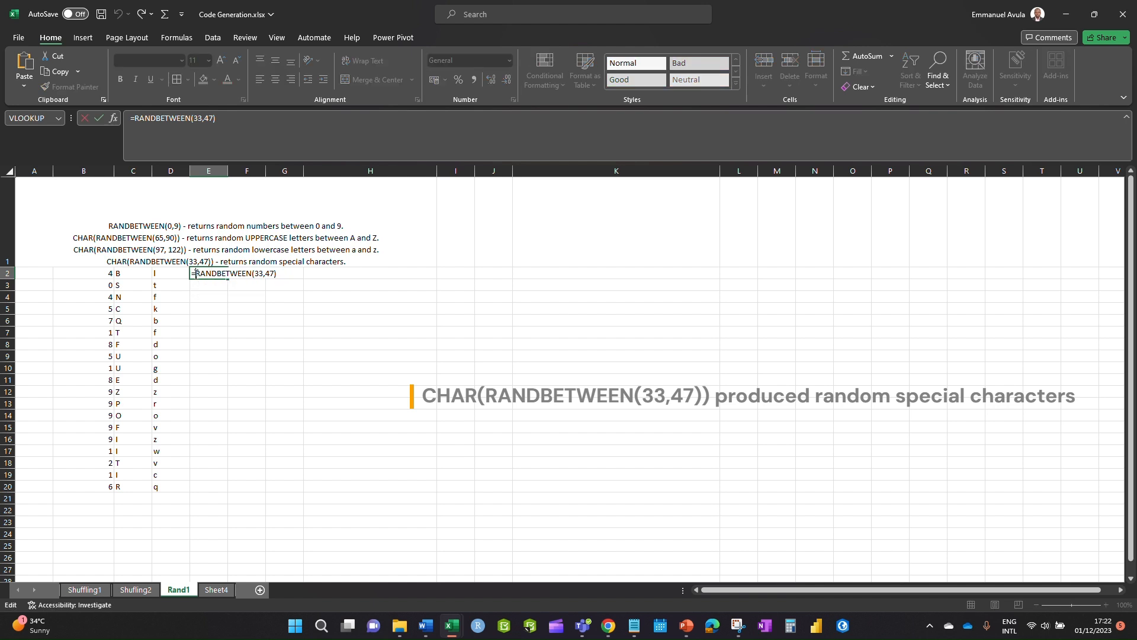
type("cha")
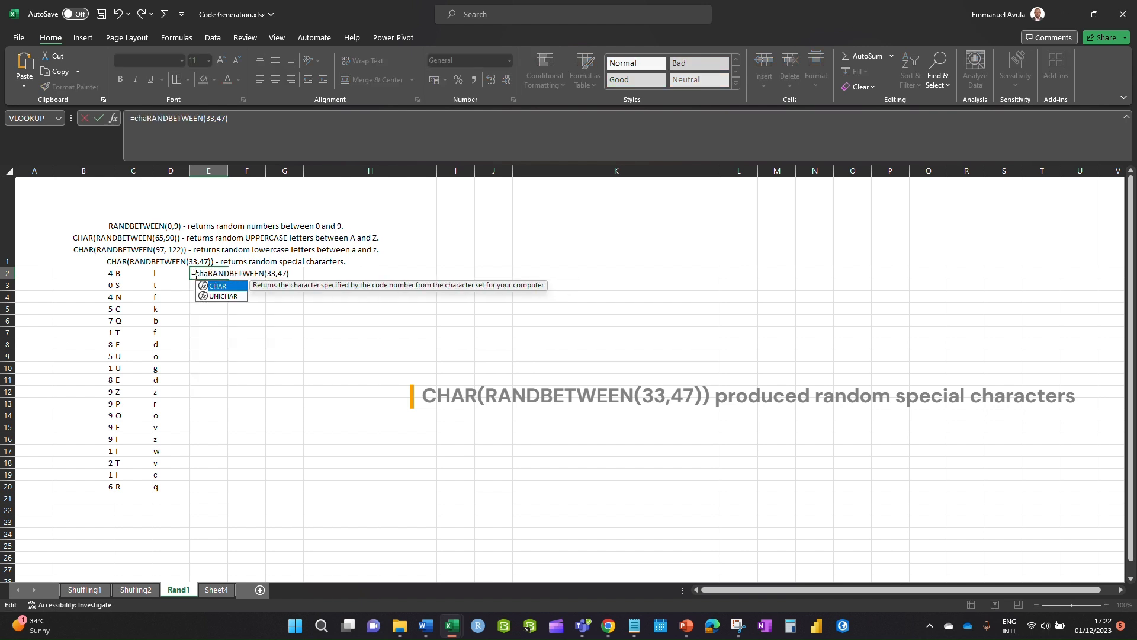
double_click(224, 286)
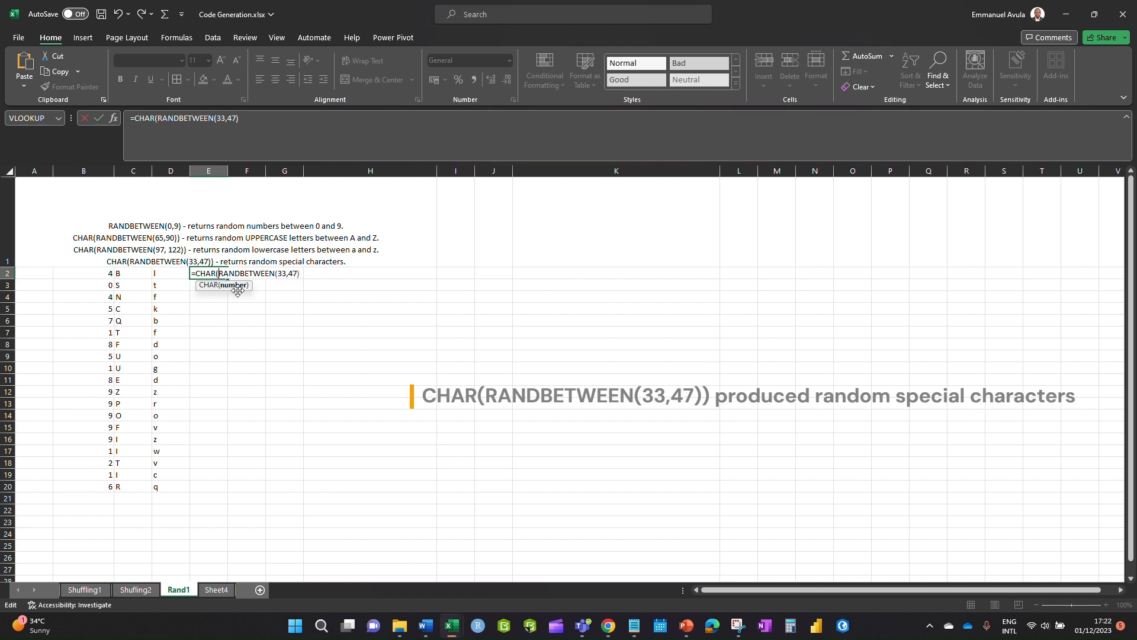
left_click(299, 274)
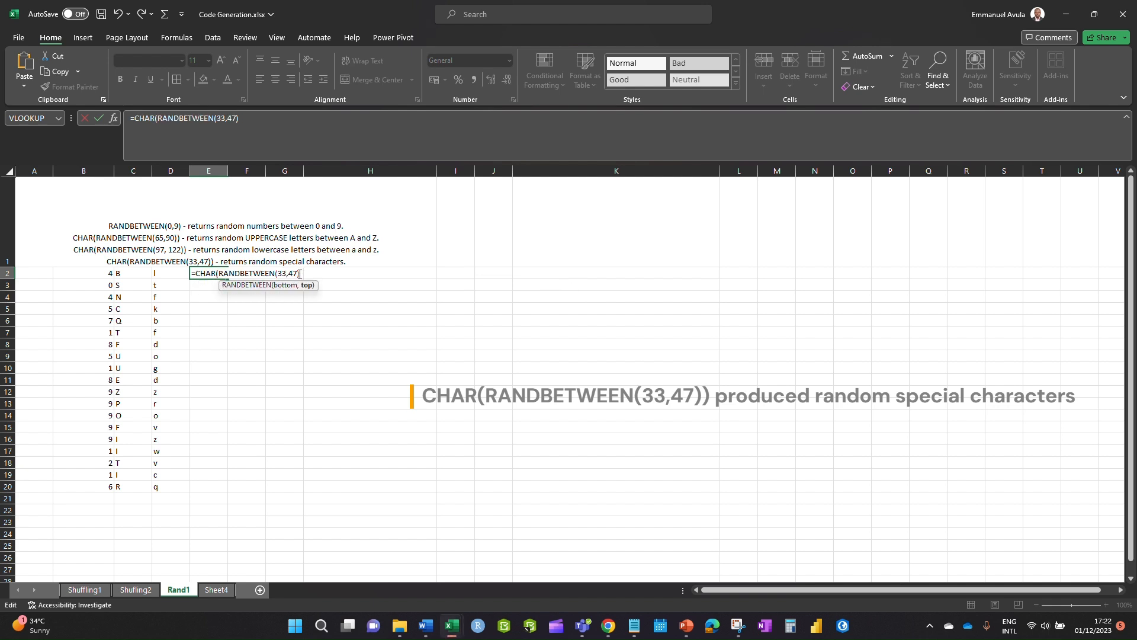
type(")")
key("Return")
key("Down")
key("Down")
left_click(204, 274)
left_click_drag(228, 279, 235, 492)
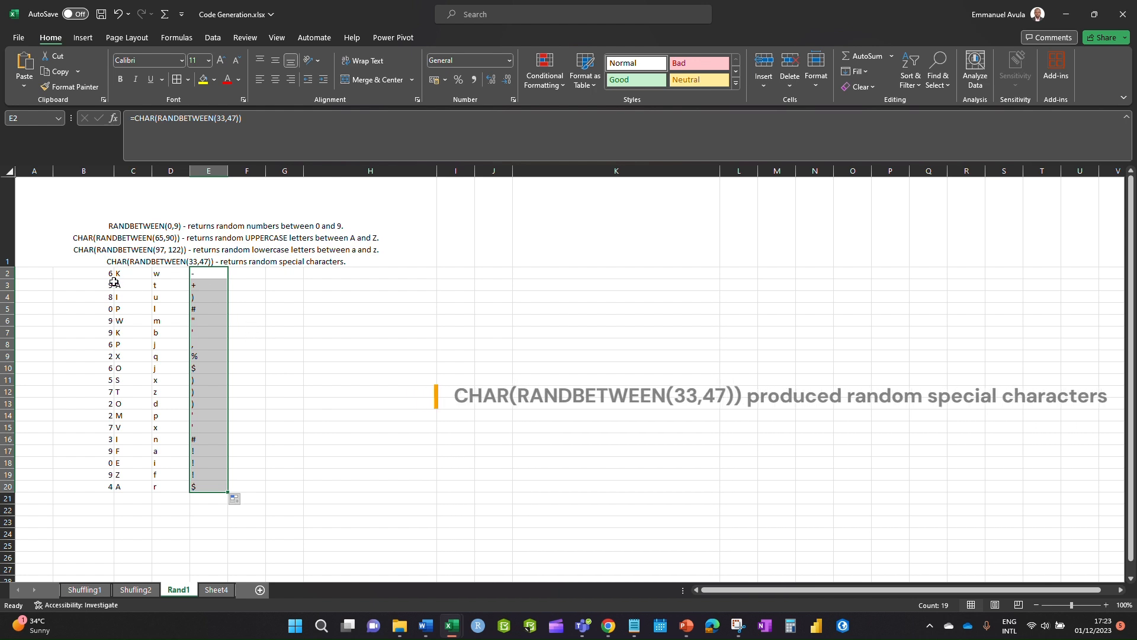
left_click(253, 274)
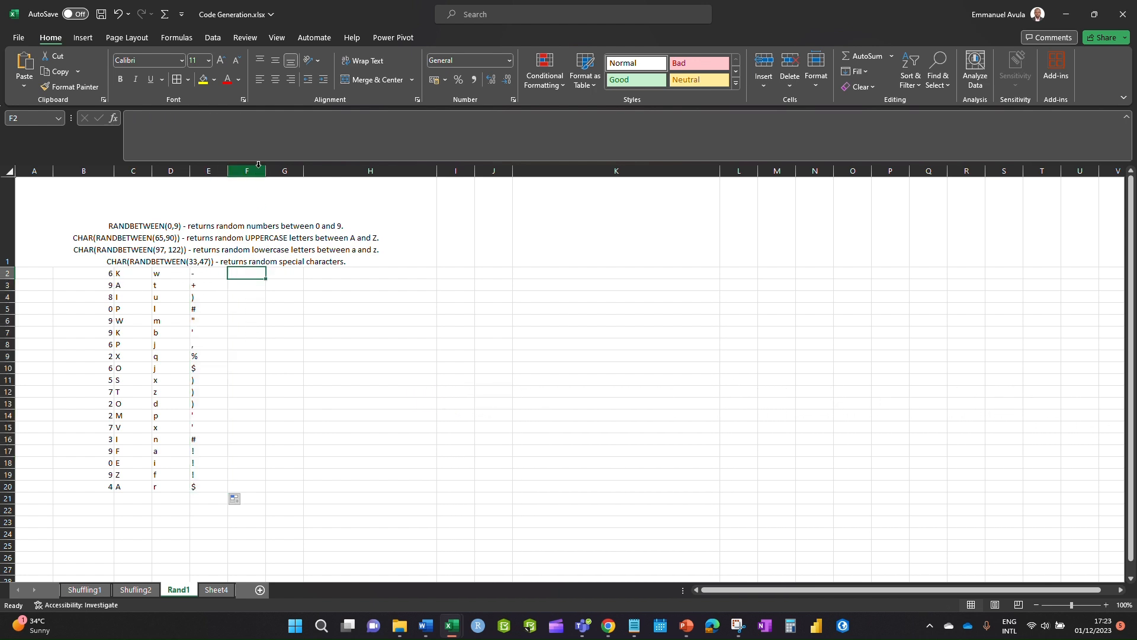
- Widen column F by dragging its header's right border
left_click_drag(265, 171, 317, 171)
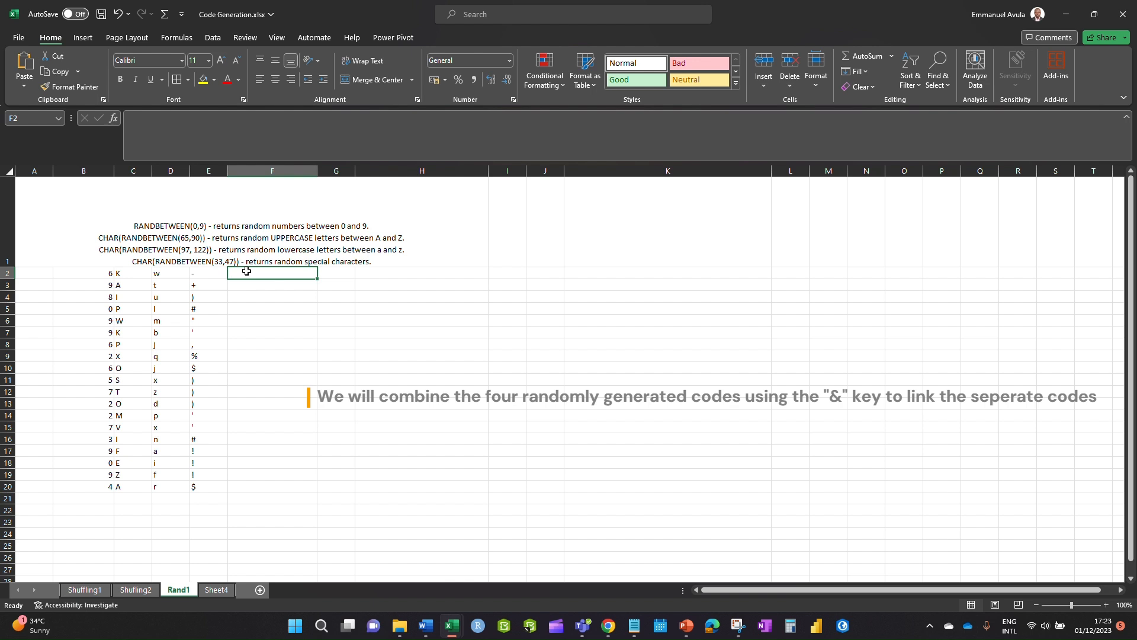
- Enter =CHAR(RANDBETWEEN(65,90)) in F2, accepting Excel's formula correction
type("=")
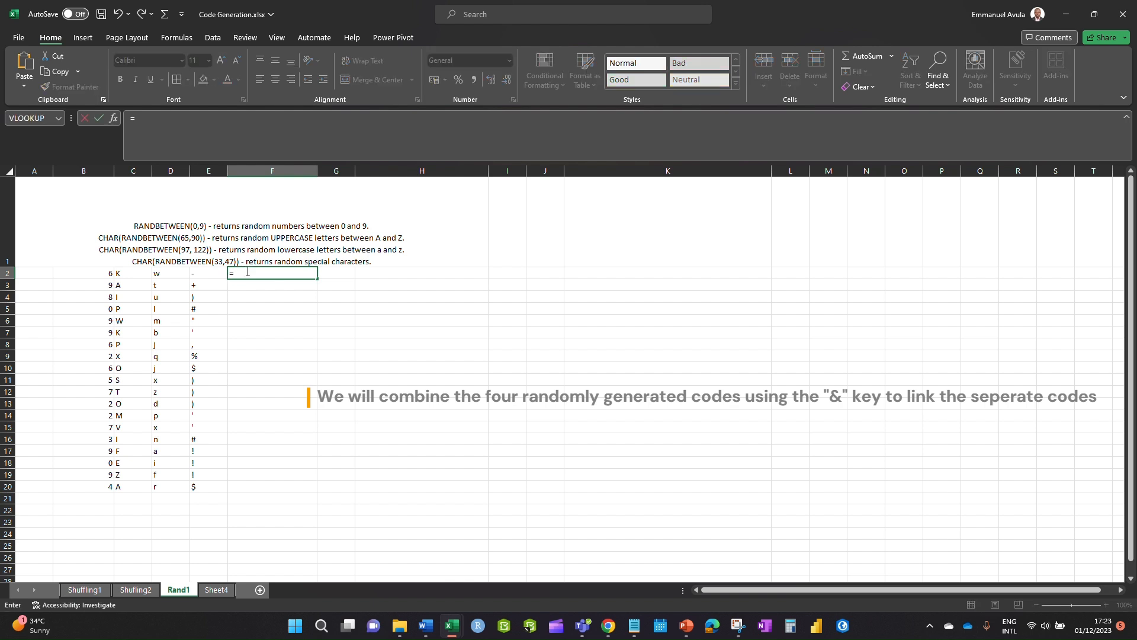
type("rand")
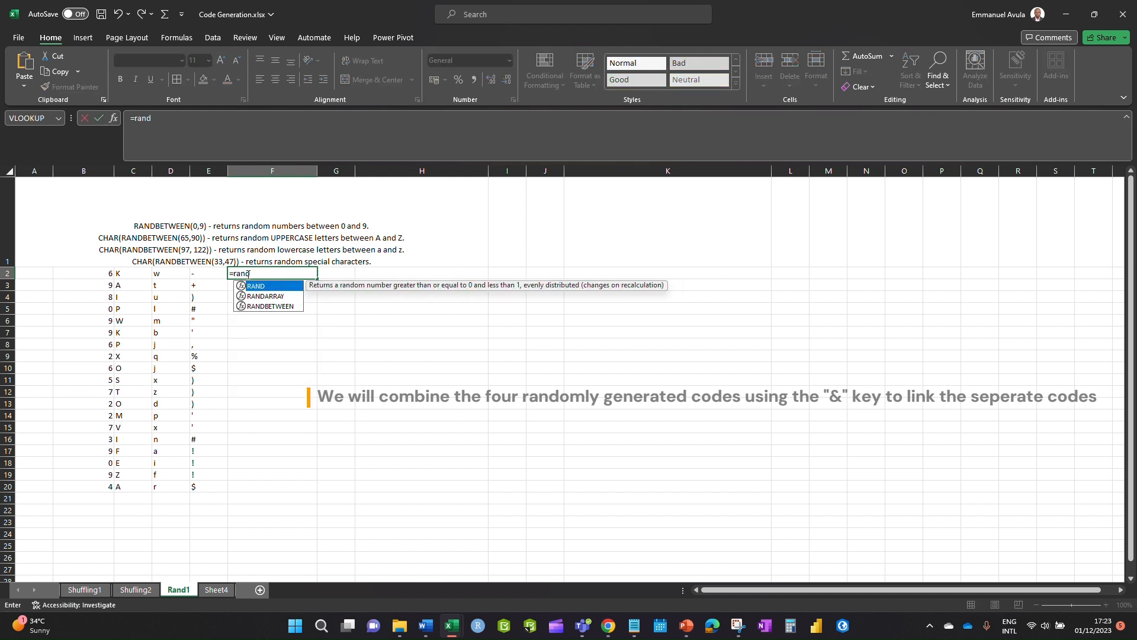
double_click(289, 306)
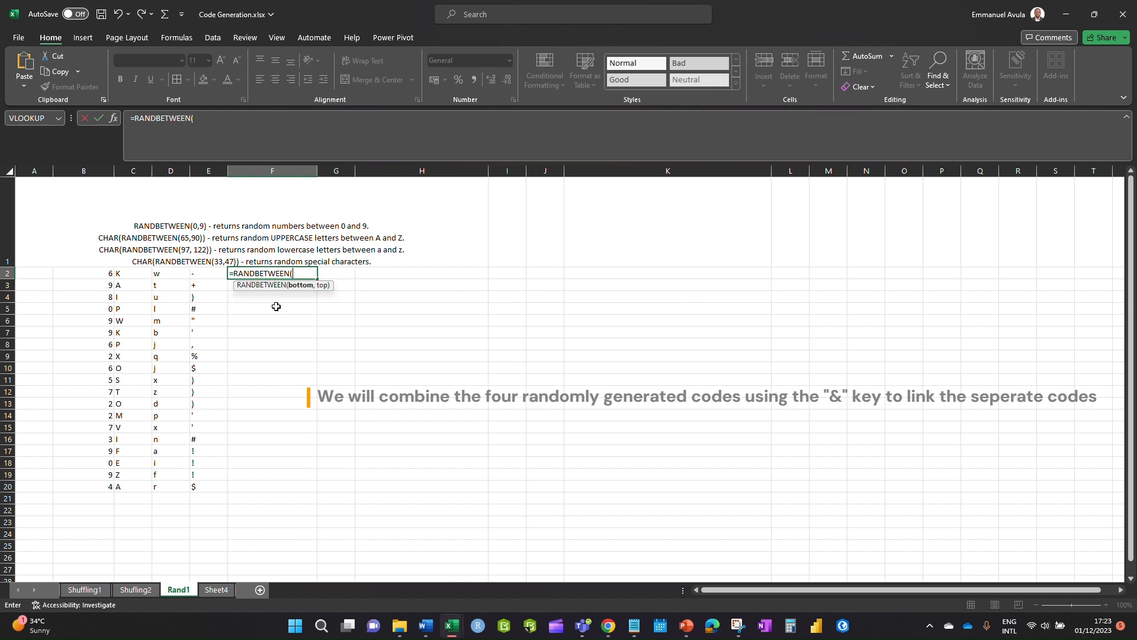
left_click(235, 272)
type("ch")
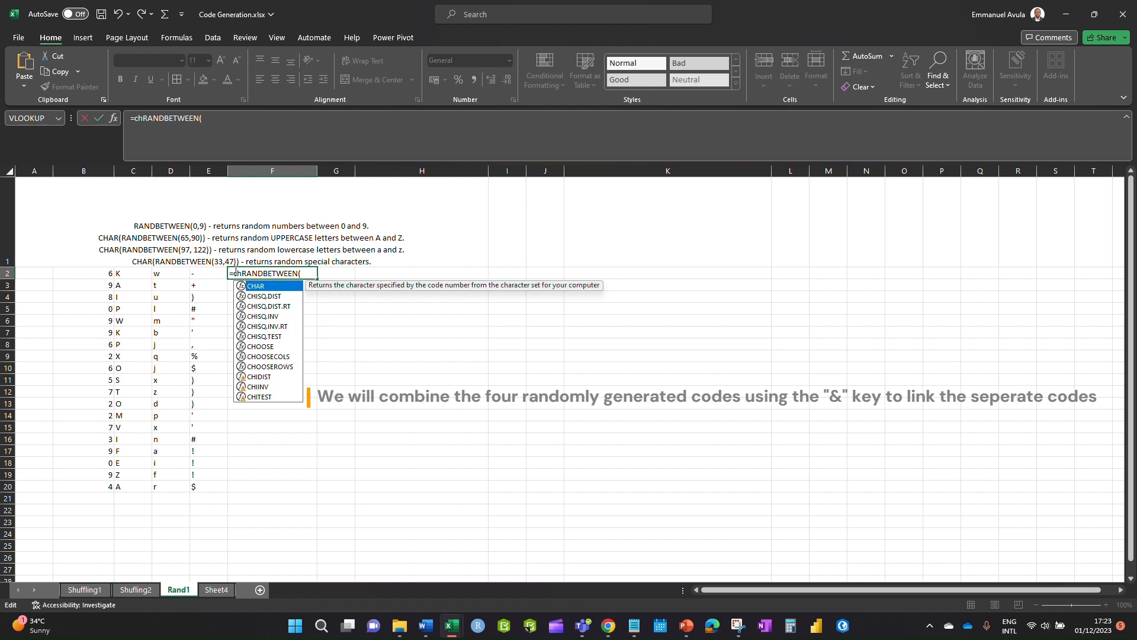
double_click(274, 288)
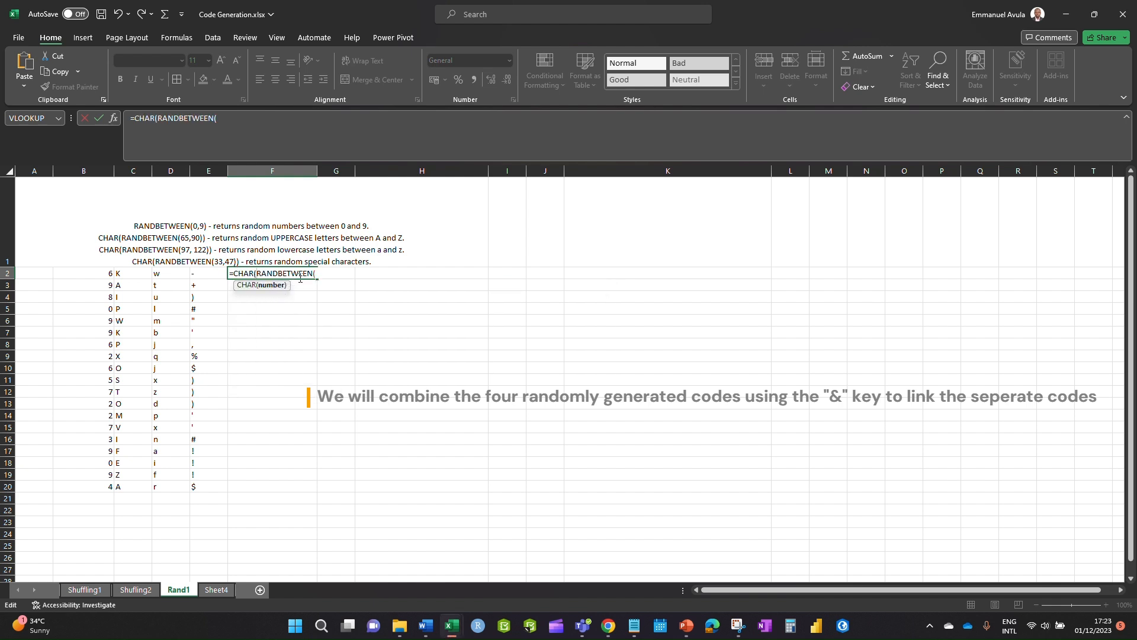
left_click(318, 273)
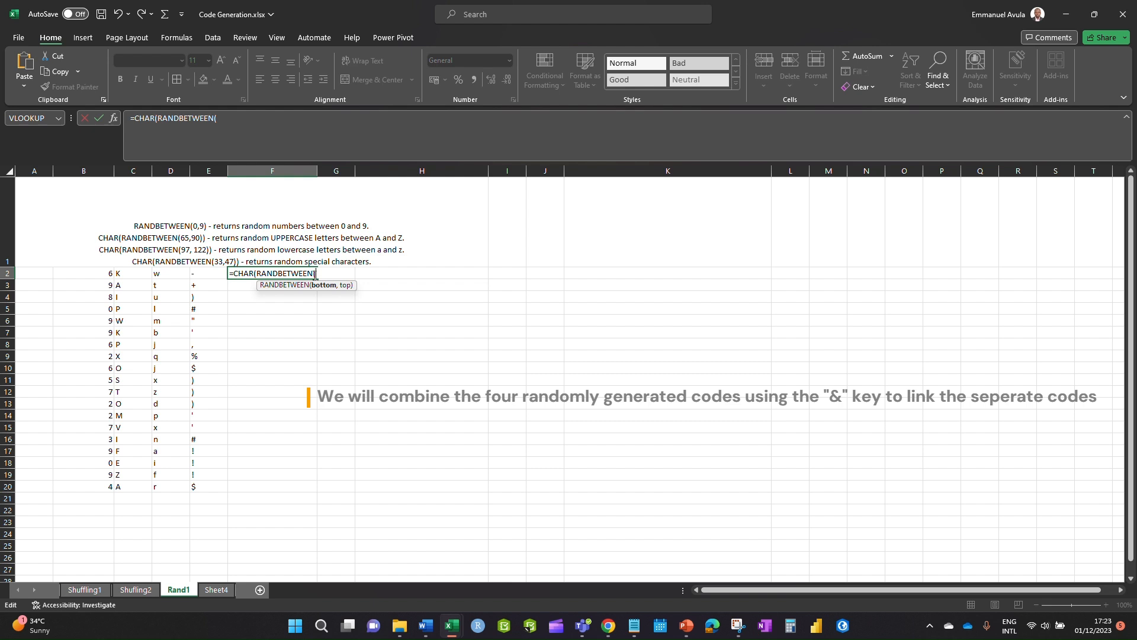
type(",90)")
key("Return")
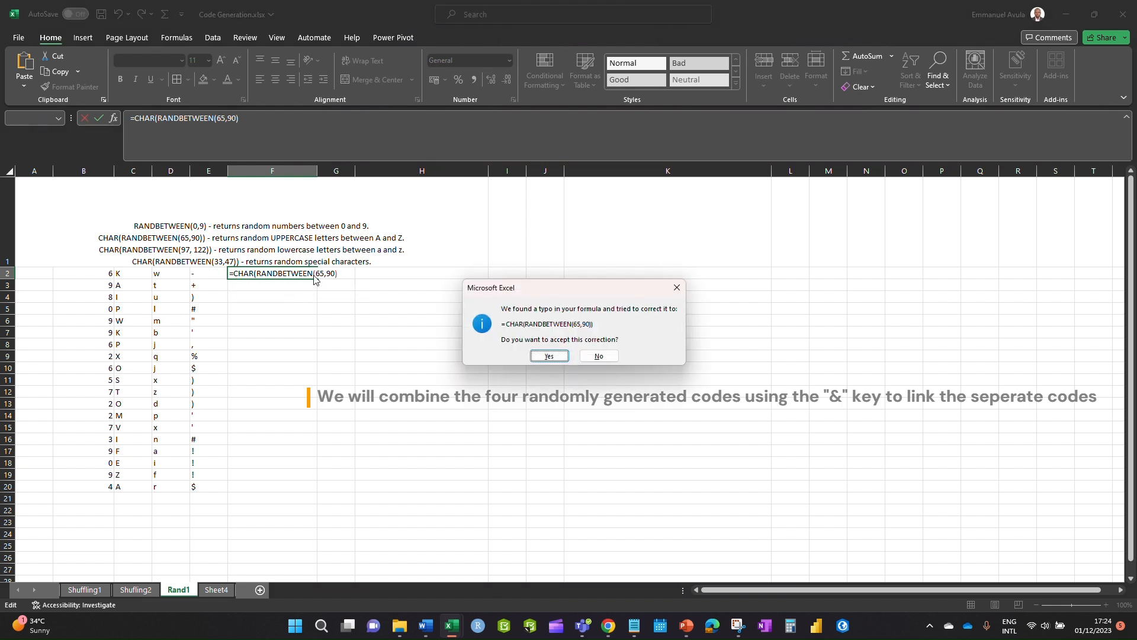
left_click(549, 356)
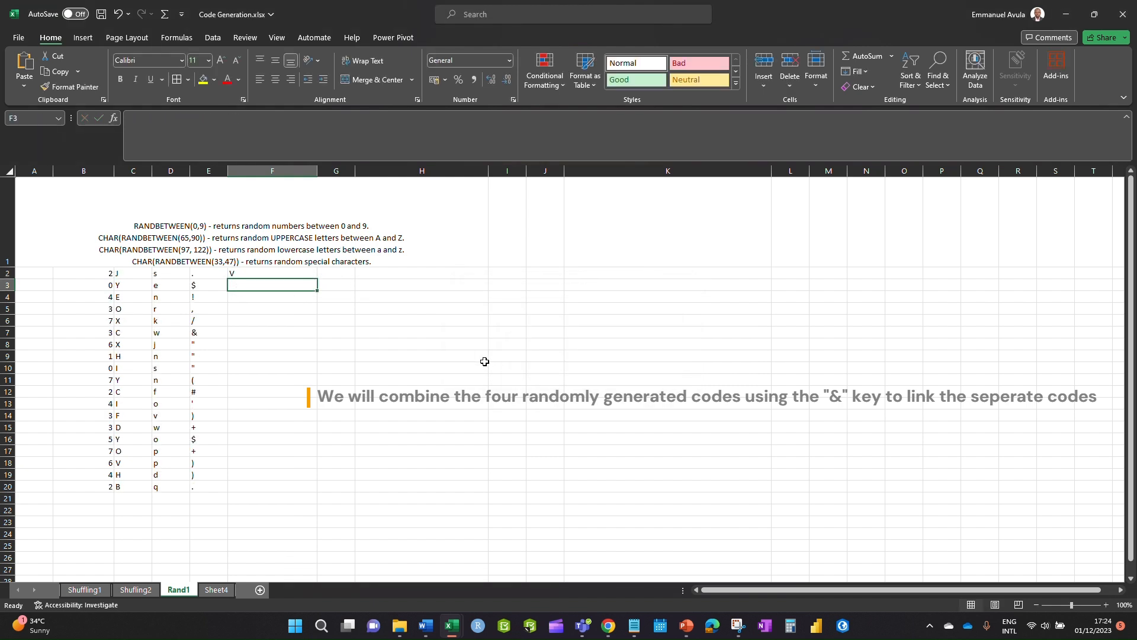
- Copy F2's CHAR(RANDBETWEEN(65,90)) term and append a second copy after &
left_click(252, 273)
double_click(252, 273)
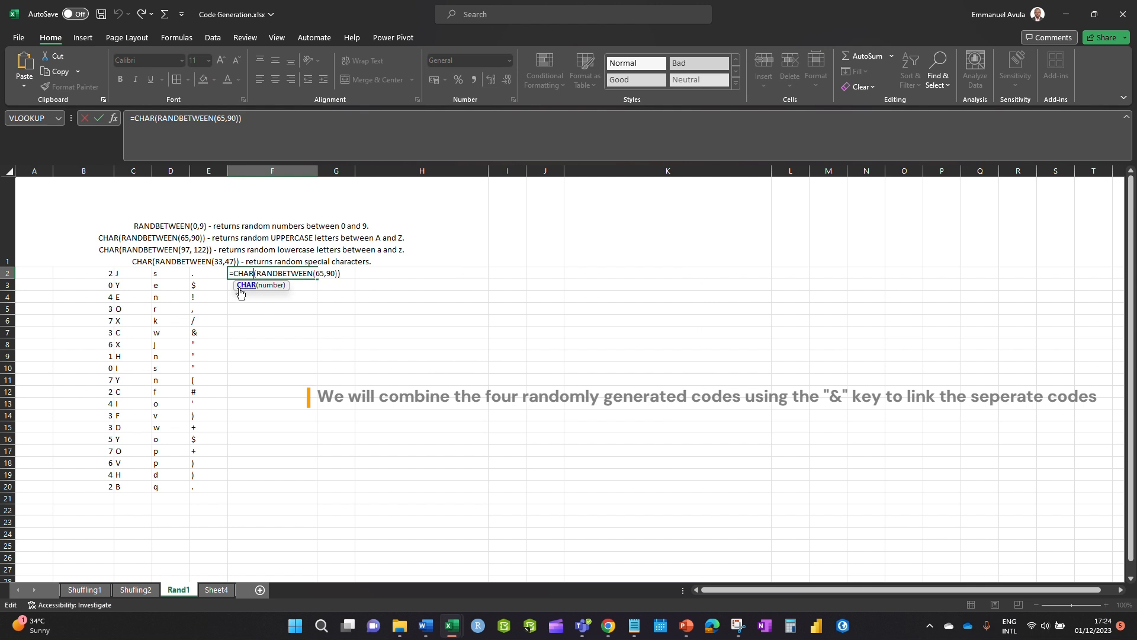
left_click(347, 273)
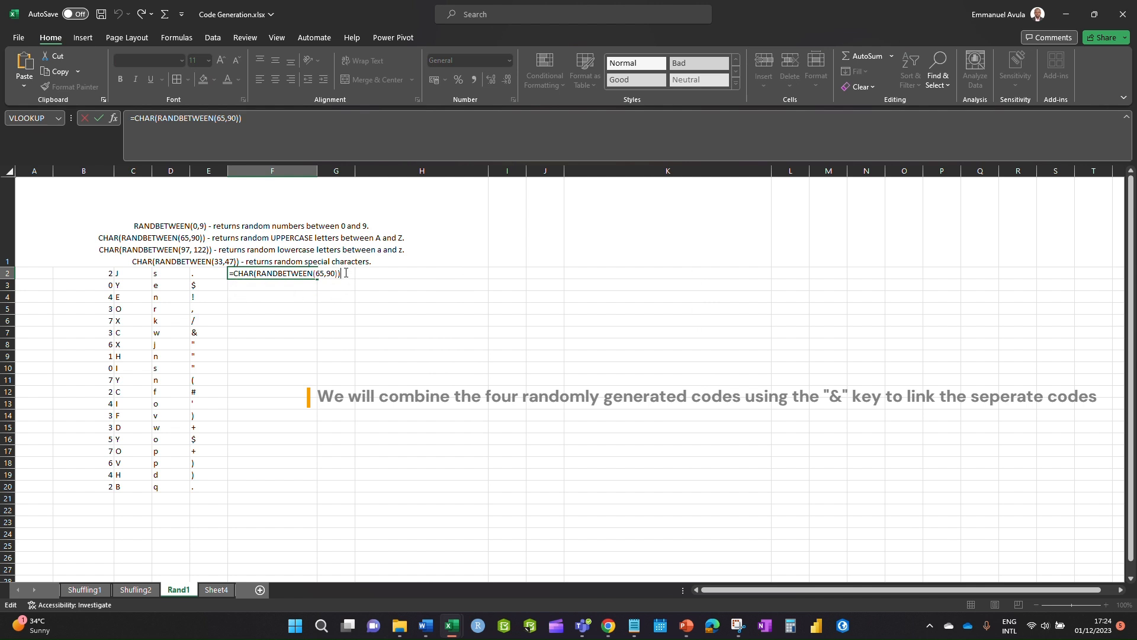
type("&")
left_click(131, 226)
key("BackSpace")
key("BackSpace")
key("BackSpace")
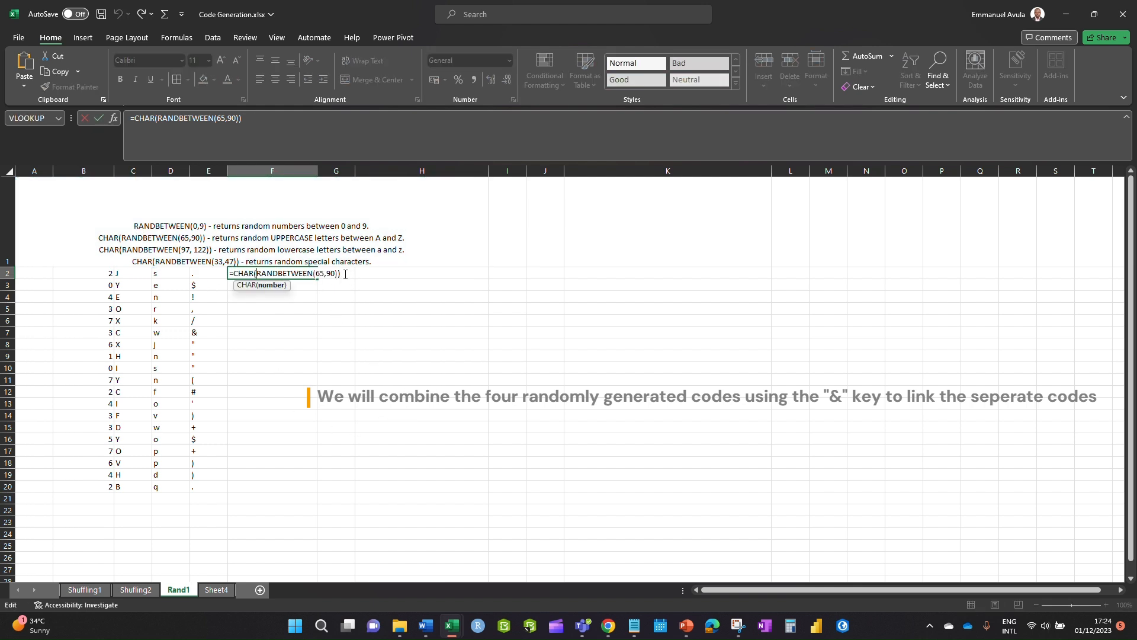
left_click_drag(343, 273, 230, 274)
key("ctrl+c")
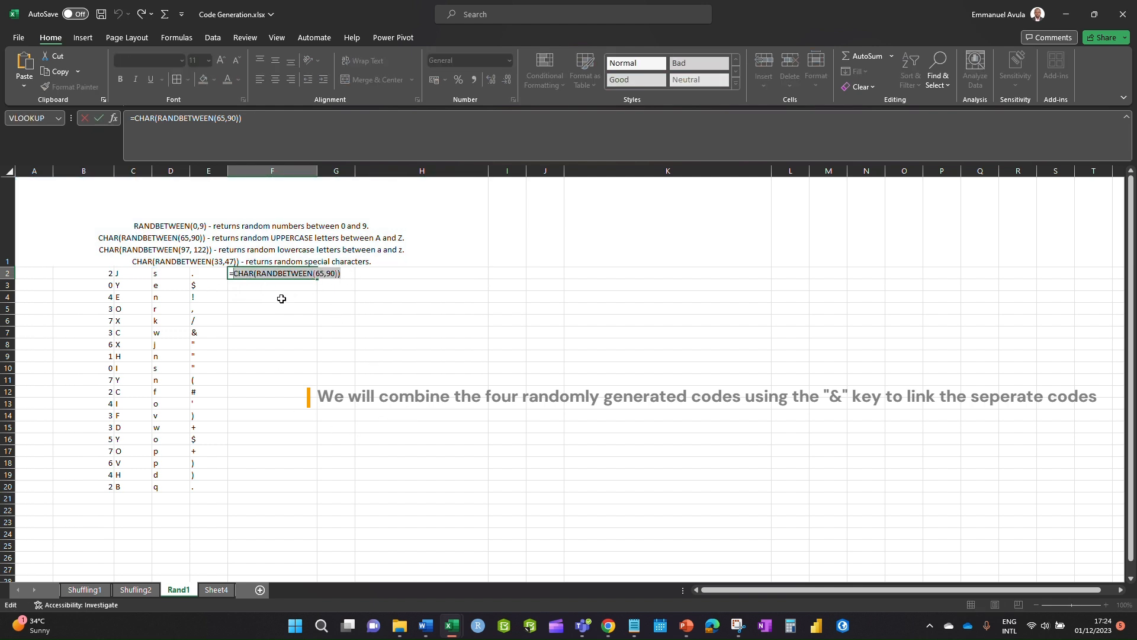
left_click(349, 273)
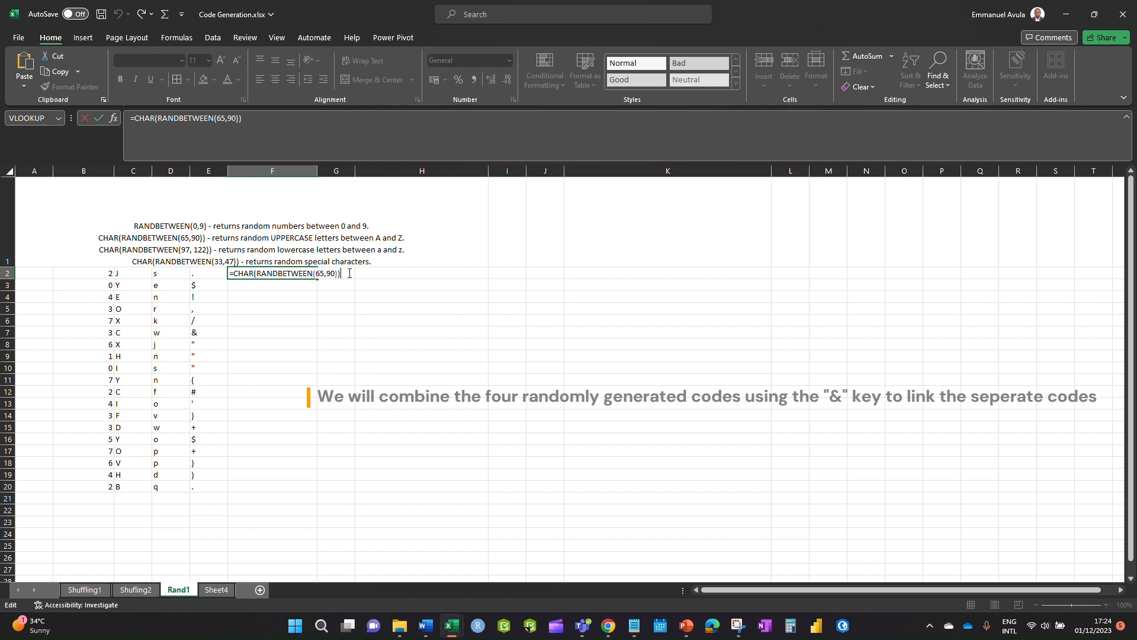
type("&")
key("ctrl+v")
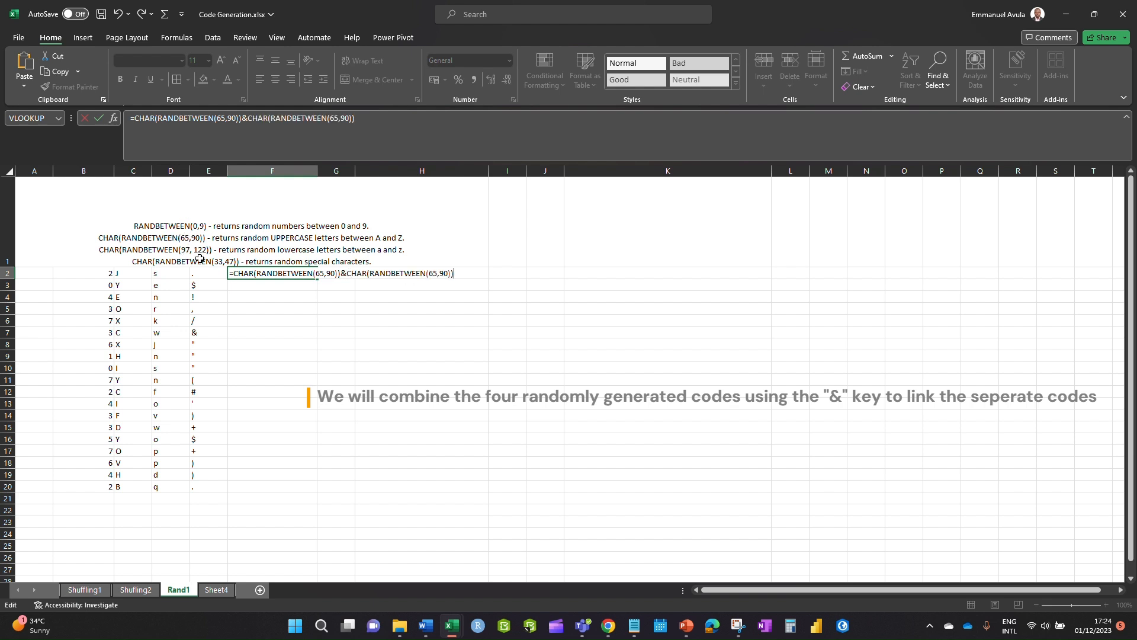
- Change the second term's range to 97,122 and add a trailing &
double_click(433, 272)
left_click_drag(433, 272, 446, 272)
type("97,122")
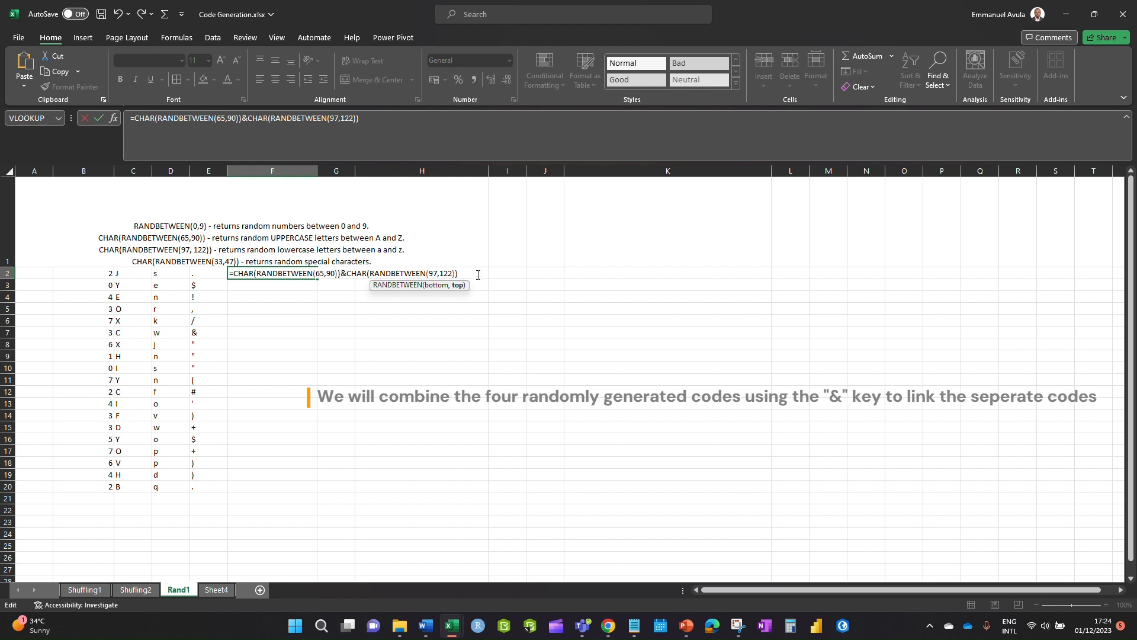
left_click(470, 274)
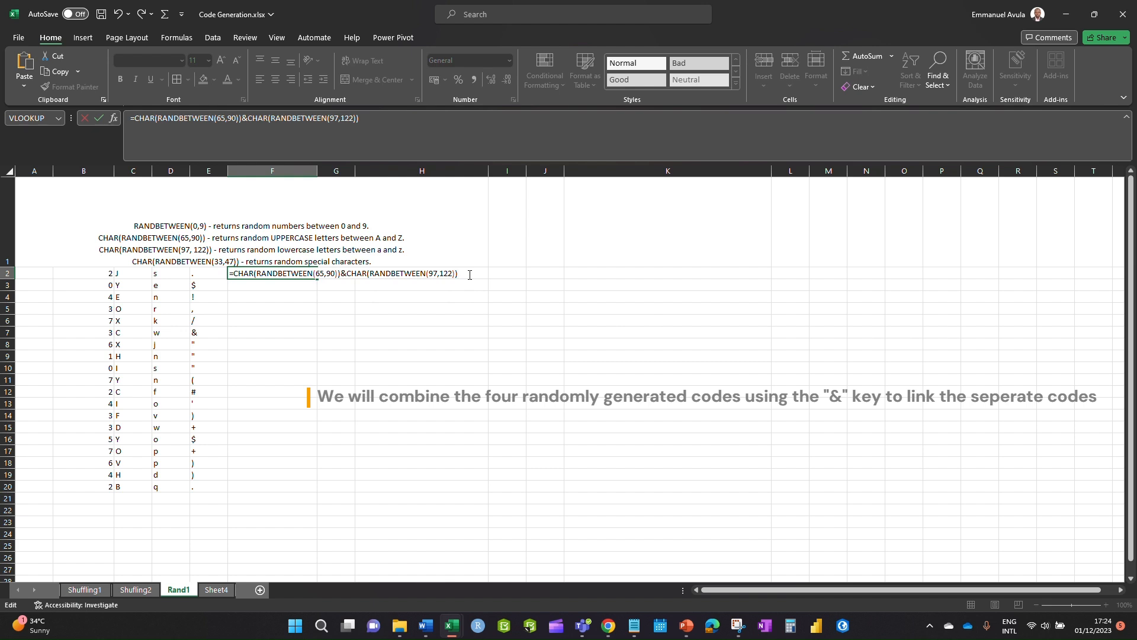
type("&")
- Append CHAR(RANDBETWEEN(33,47)) and CHAR(RANDBETWEEN(79,122)) terms to F2 and commit the formula
key("ctrl+v")
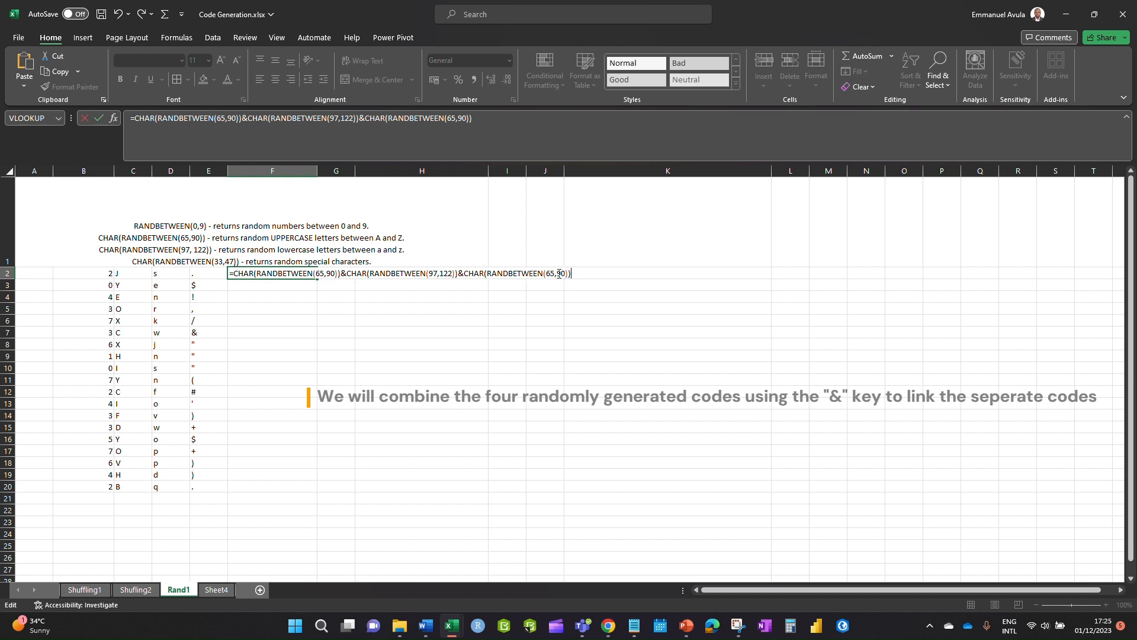
left_click_drag(548, 274, 566, 274)
type("33,47")
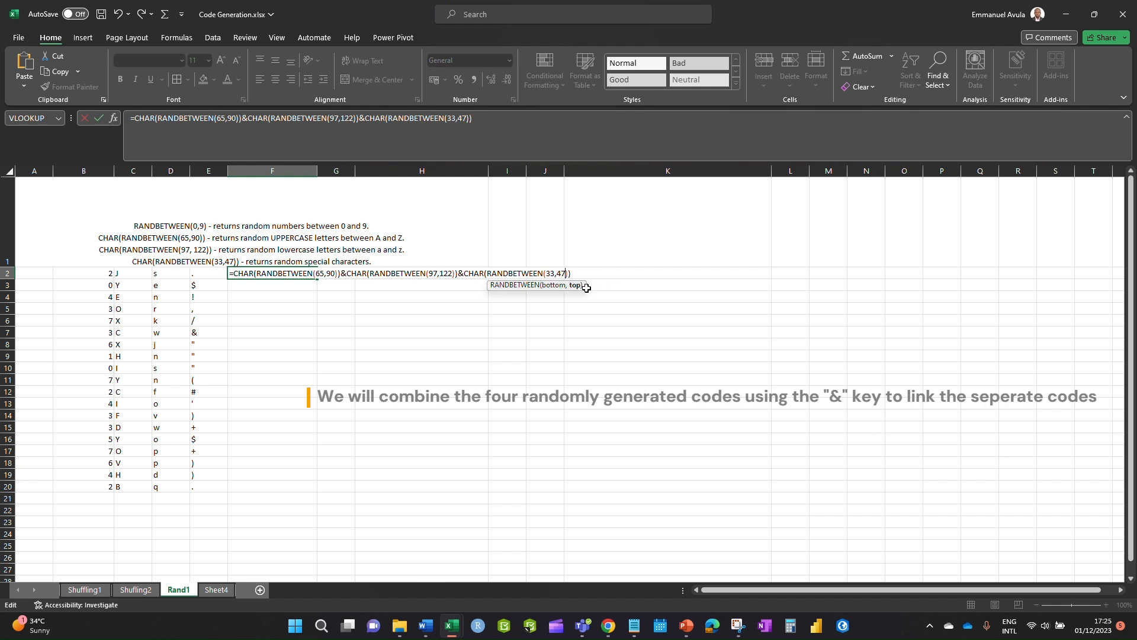
left_click(575, 273)
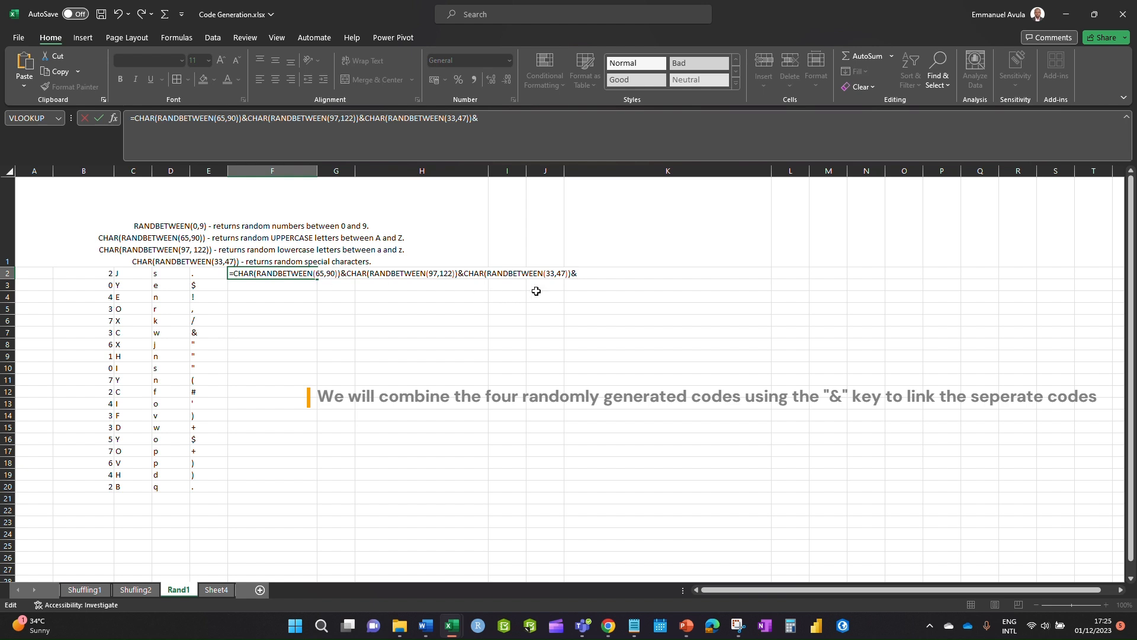
type("CHAR(RANDBETWEEN(65,90))")
left_click_drag(663, 273, 680, 273)
type("79,")
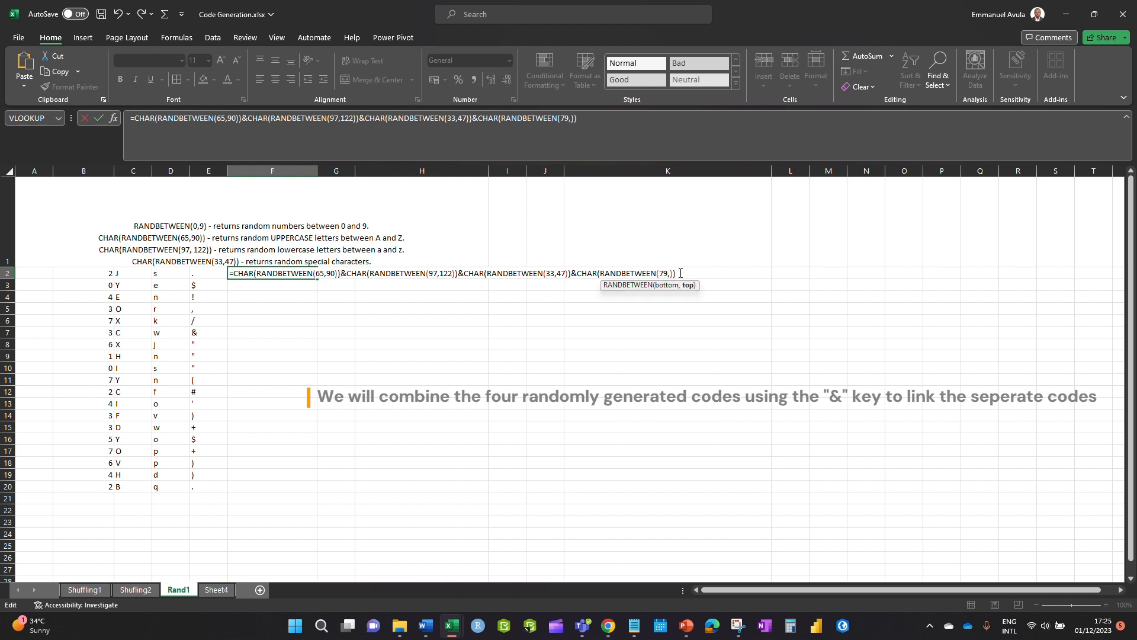
type("122")
key("ctrl+Return")
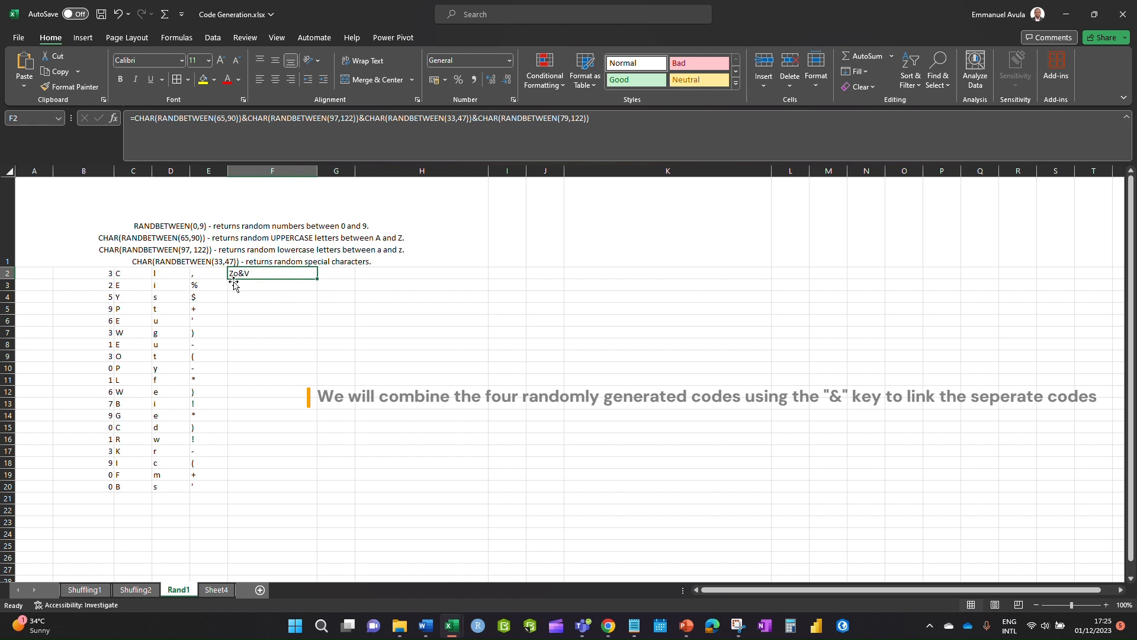
- Copy the RANDBETWEEN(0,9) text from the A1 notes
double_click(249, 273)
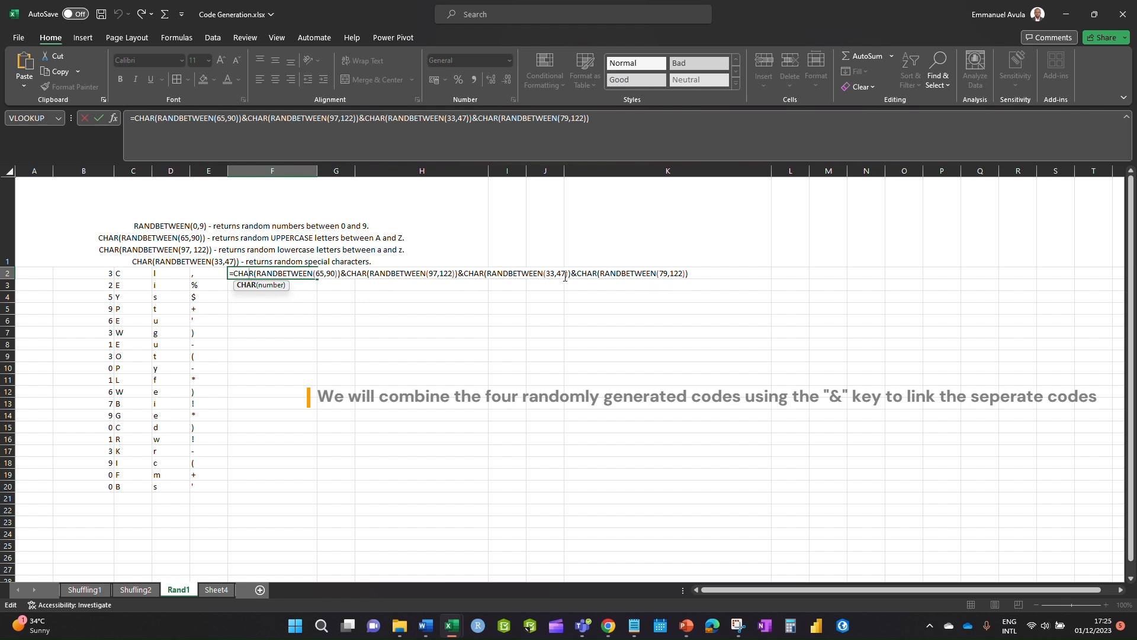
left_click(690, 273)
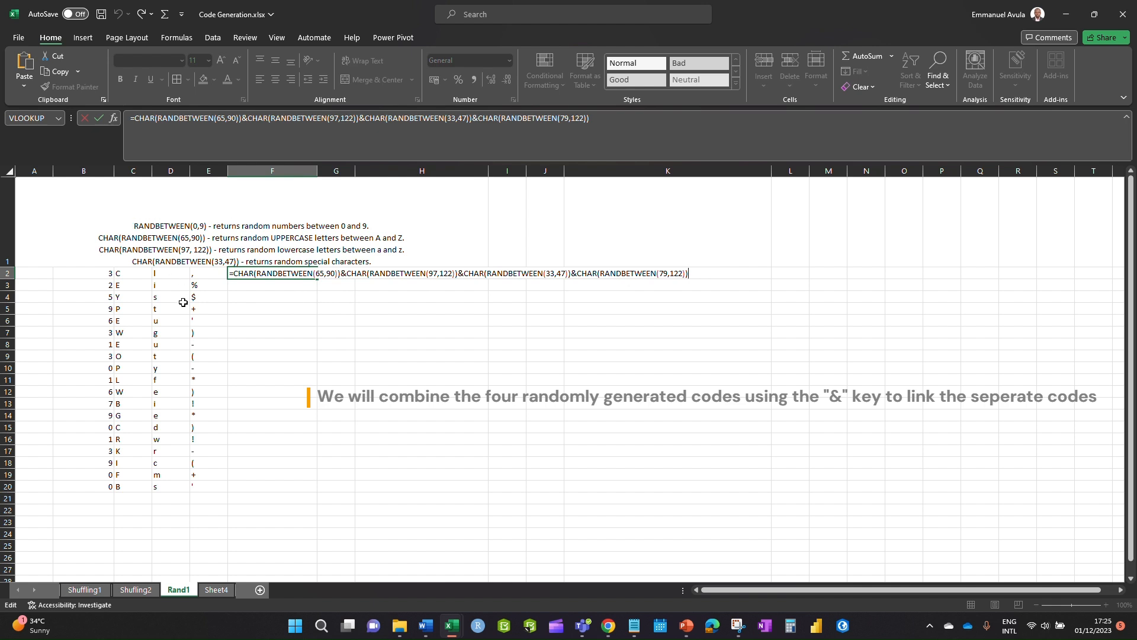
key("Return")
left_click(133, 225)
left_click_drag(132, 225, 207, 225)
key("ctrl+c")
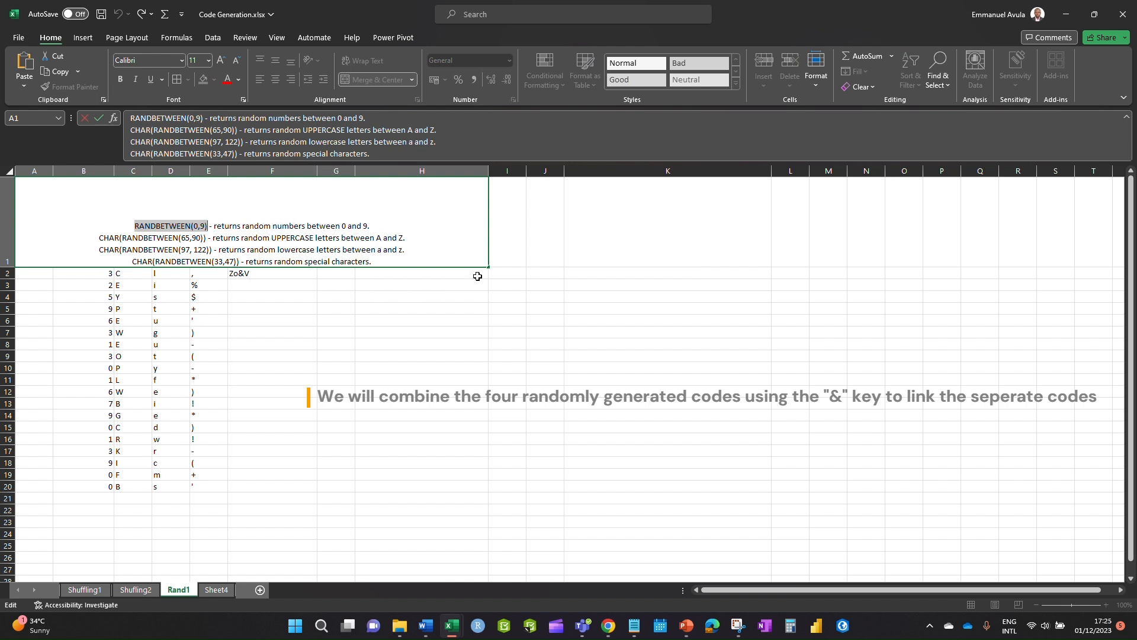
left_click(263, 307)
- Append &RANDBETWEEN(0,9) to F2's formula and confirm it
double_click(257, 275)
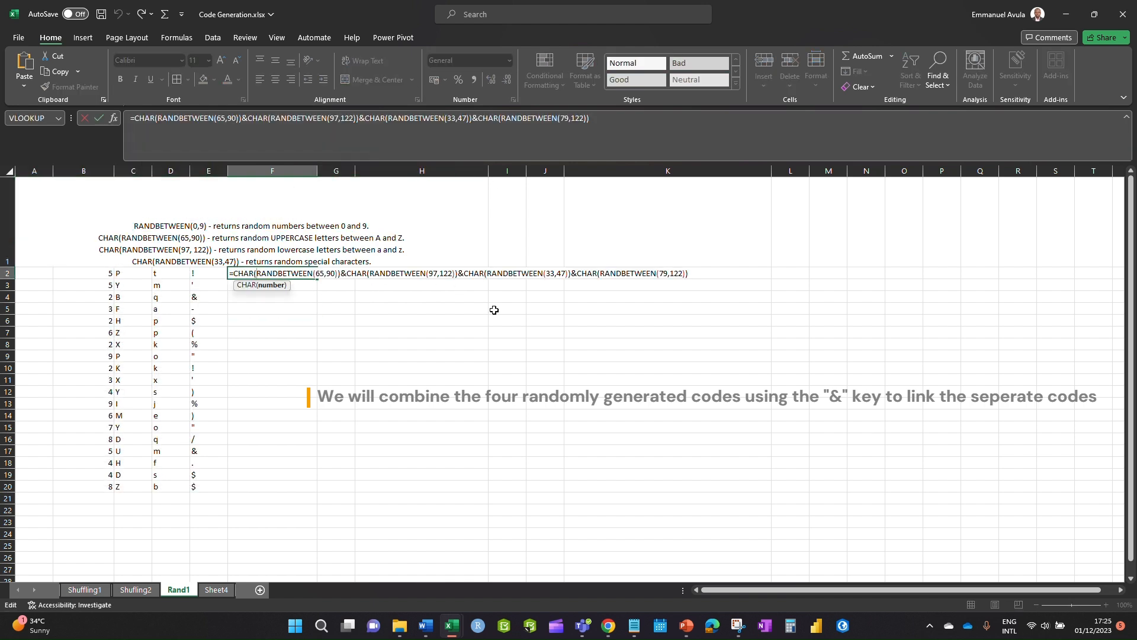
left_click(694, 275)
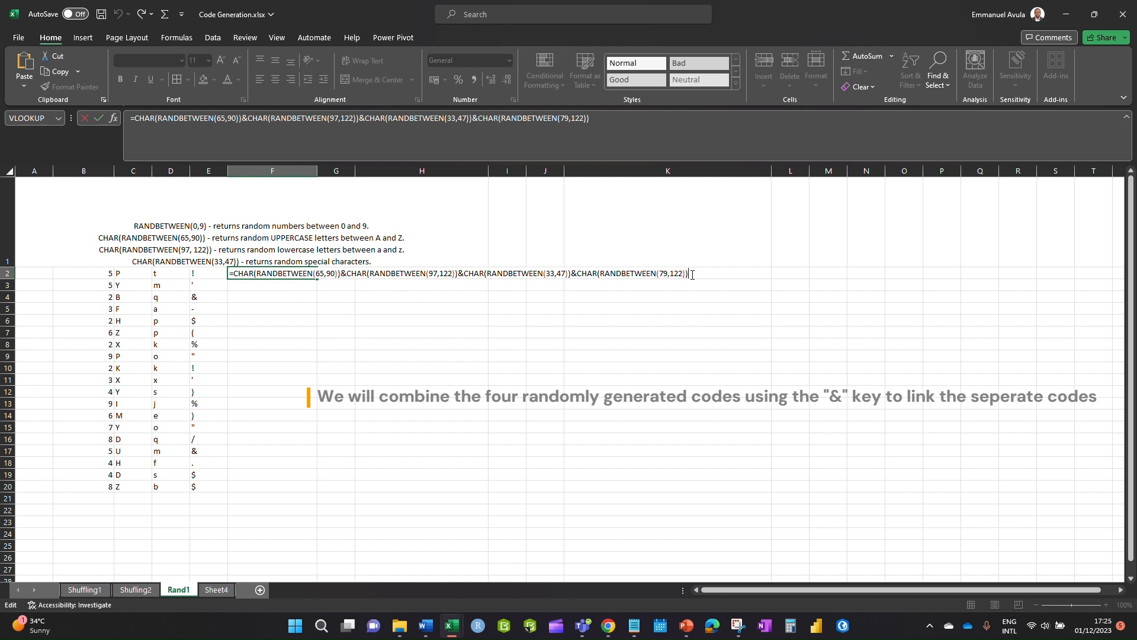
type("&")
key("ctrl+v")
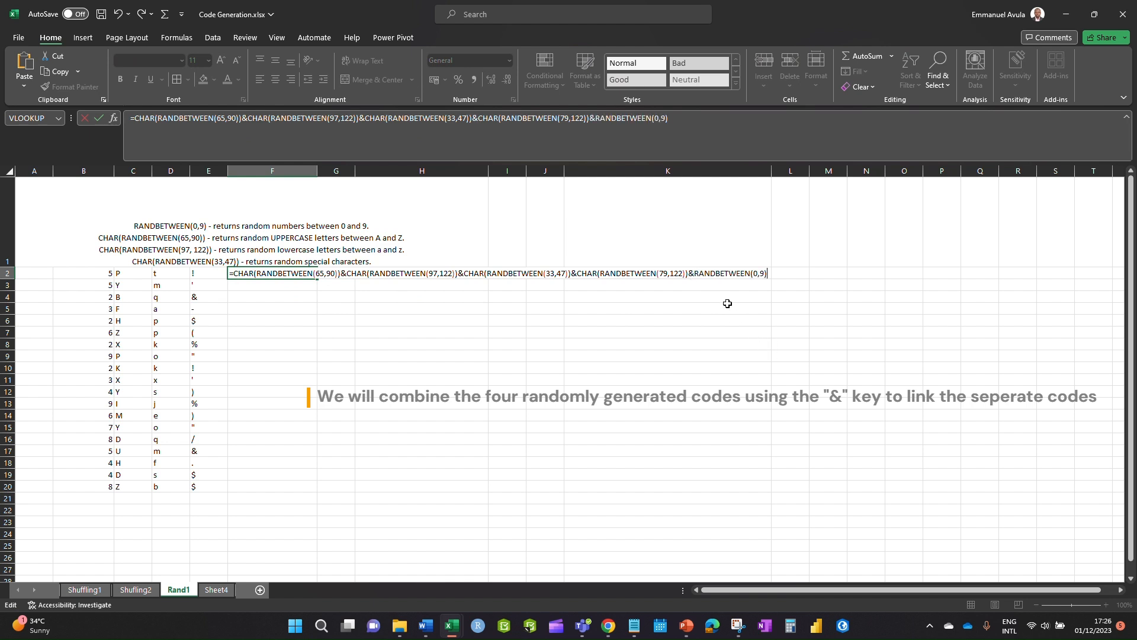
left_click(695, 273)
key("Return")
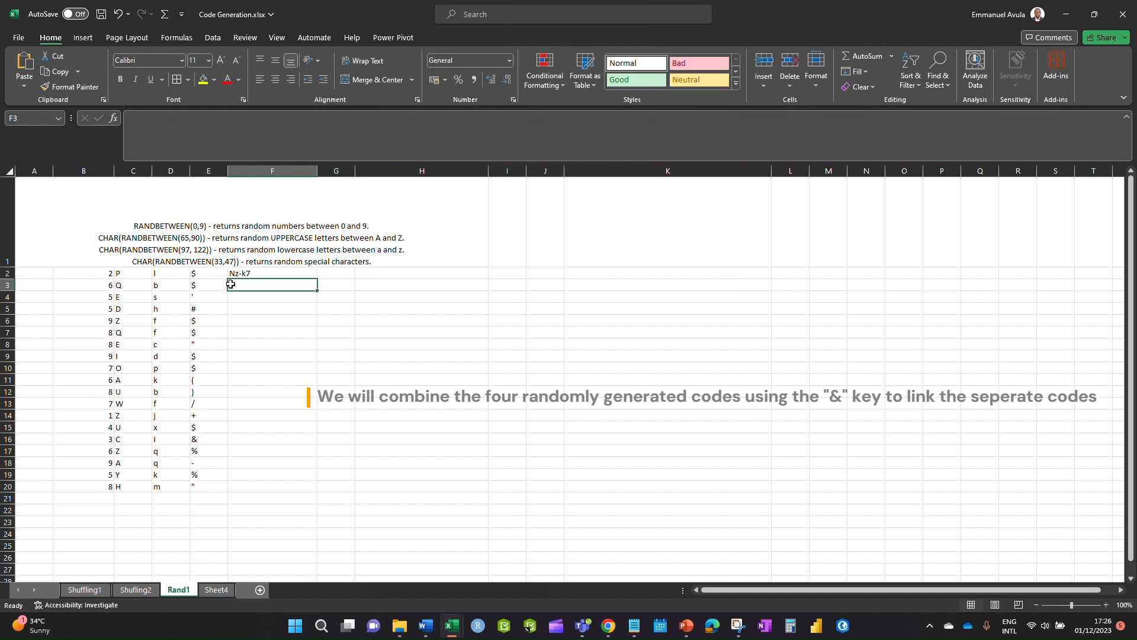
double_click(275, 274)
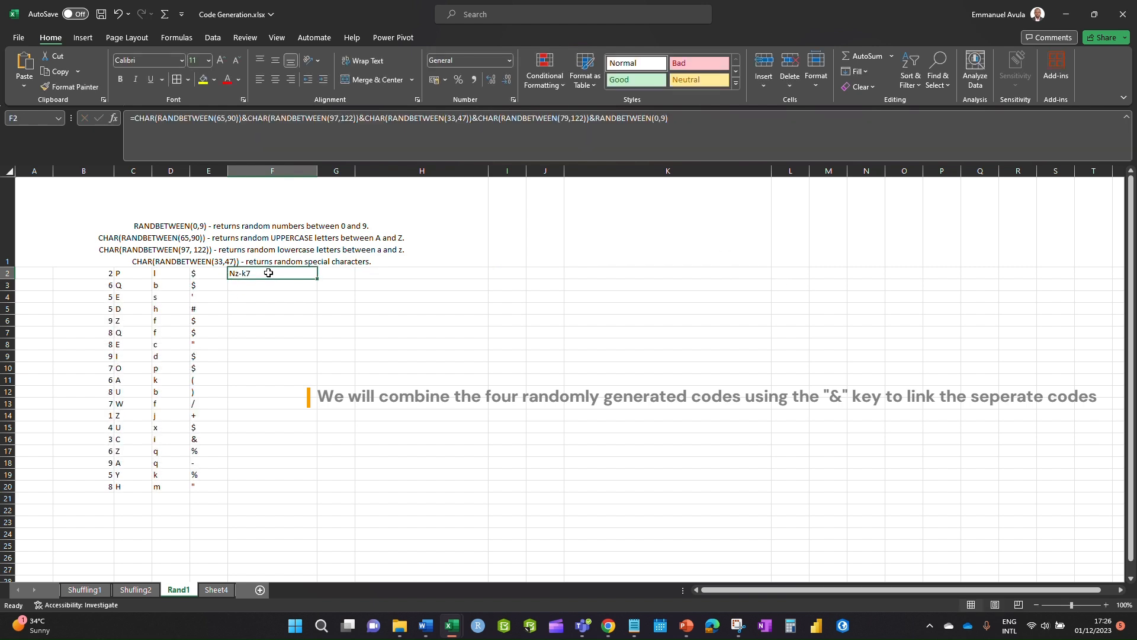
- Recommit F2's formula to refresh its random code
left_click(769, 273)
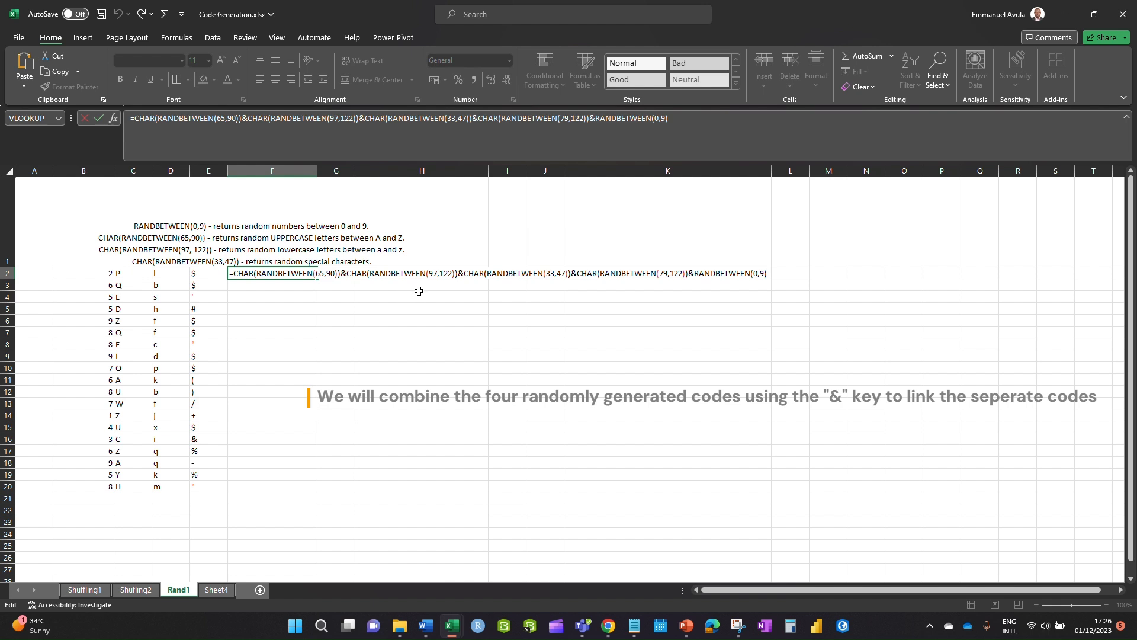
key("ctrl+Return")
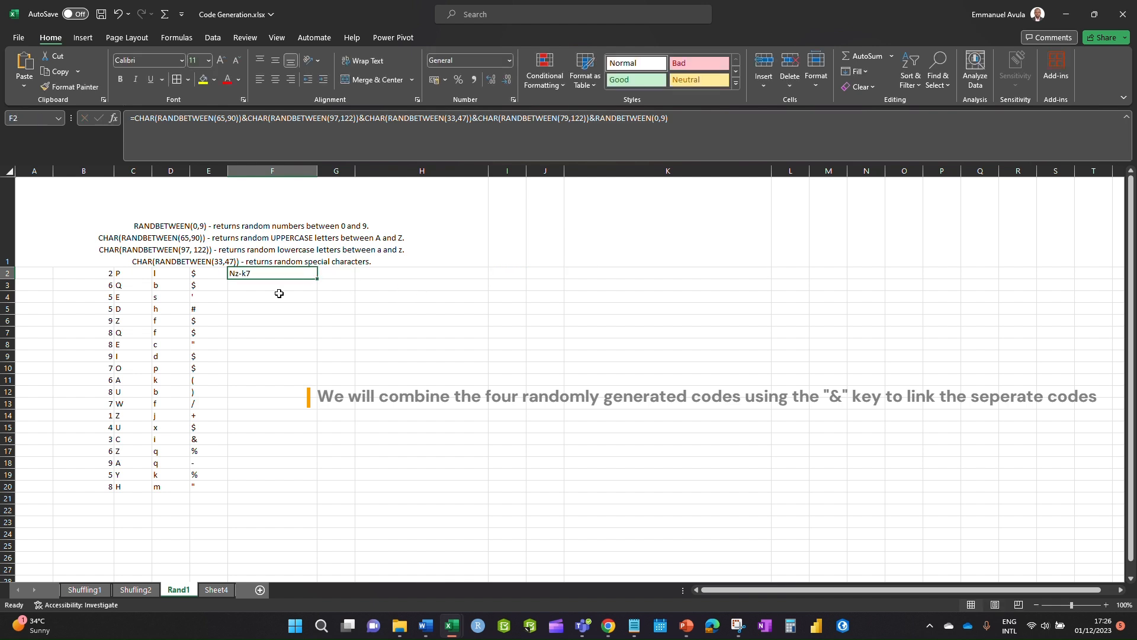
double_click(256, 271)
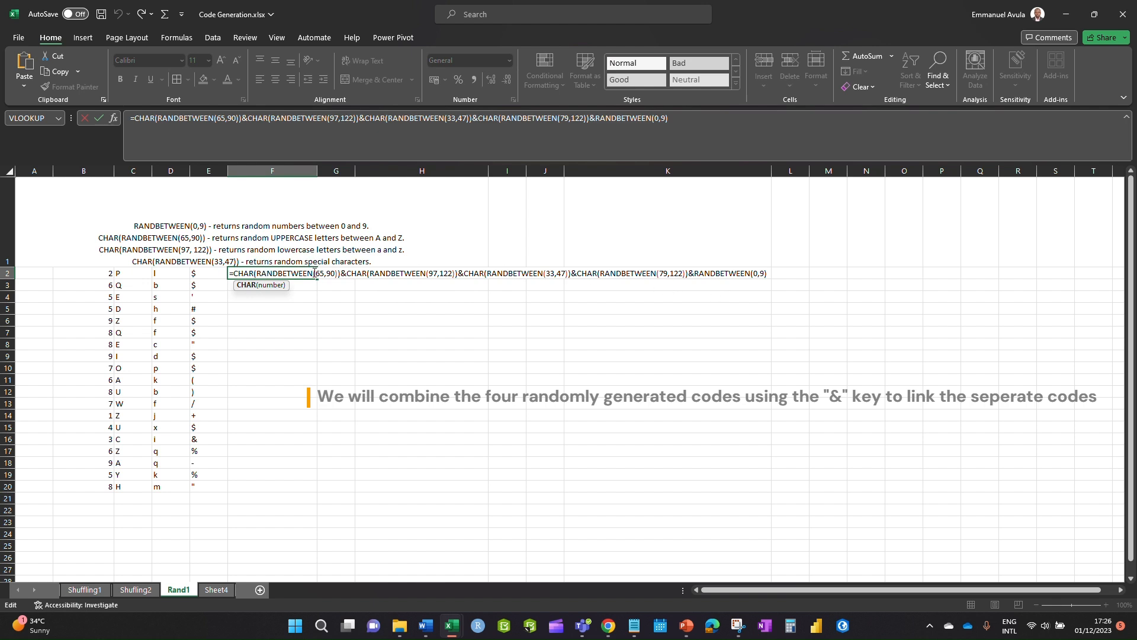
left_click(777, 273)
- Append a second &RANDBETWEEN(0,9) to F2 and select its CHAR(RANDBETWEEN(79,122)) term
double_click(274, 274)
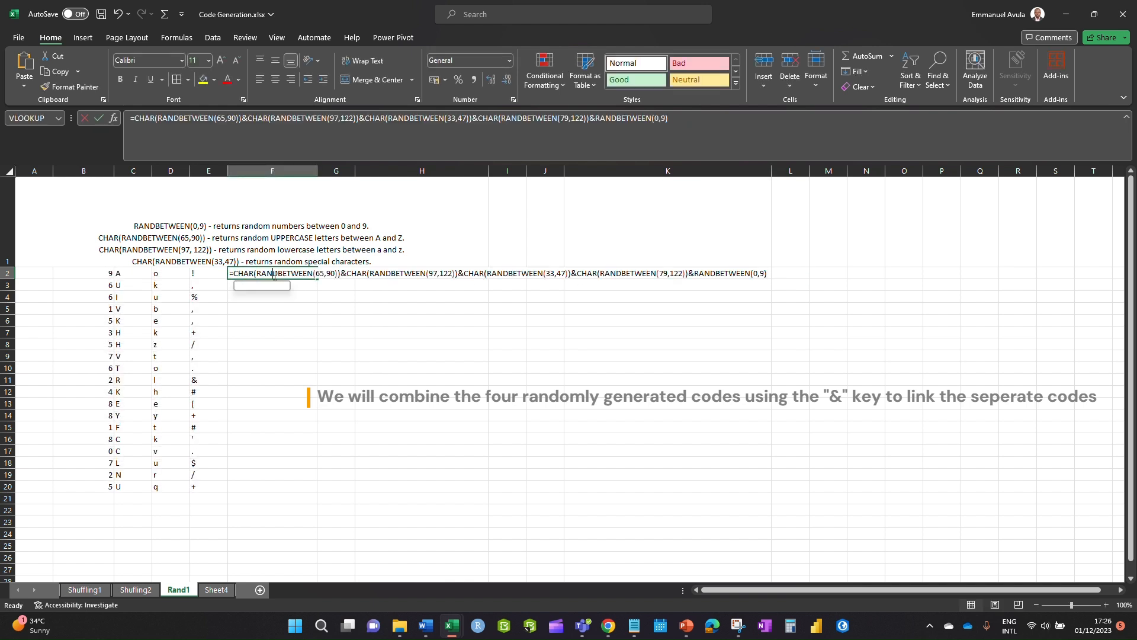
left_click(766, 273)
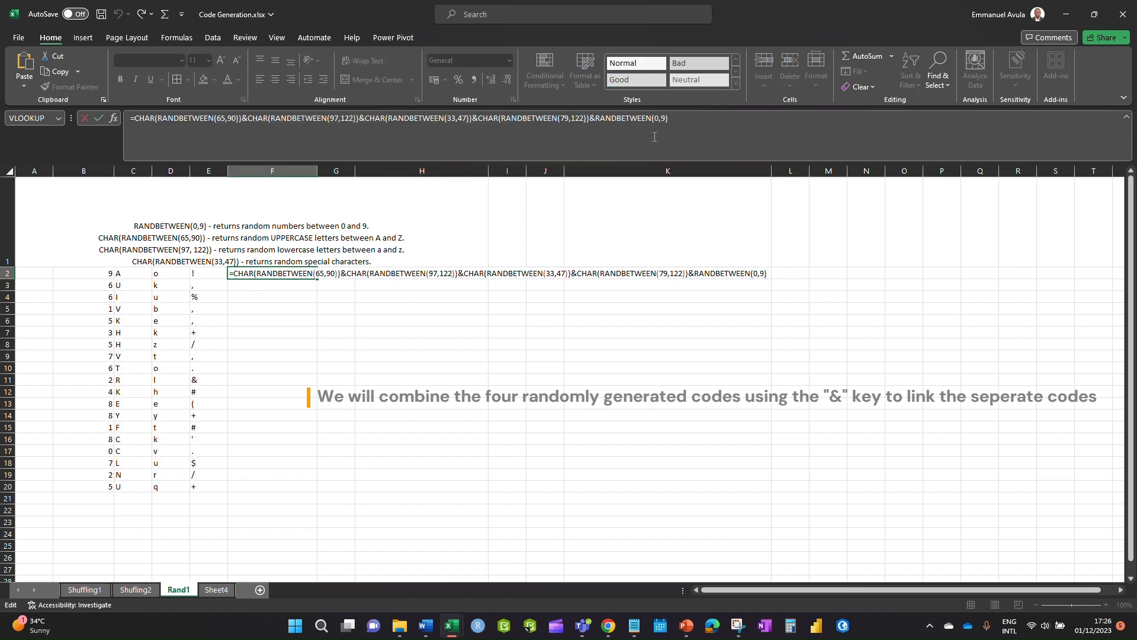
type("&")
type("RANDBETWEEN(0,9)")
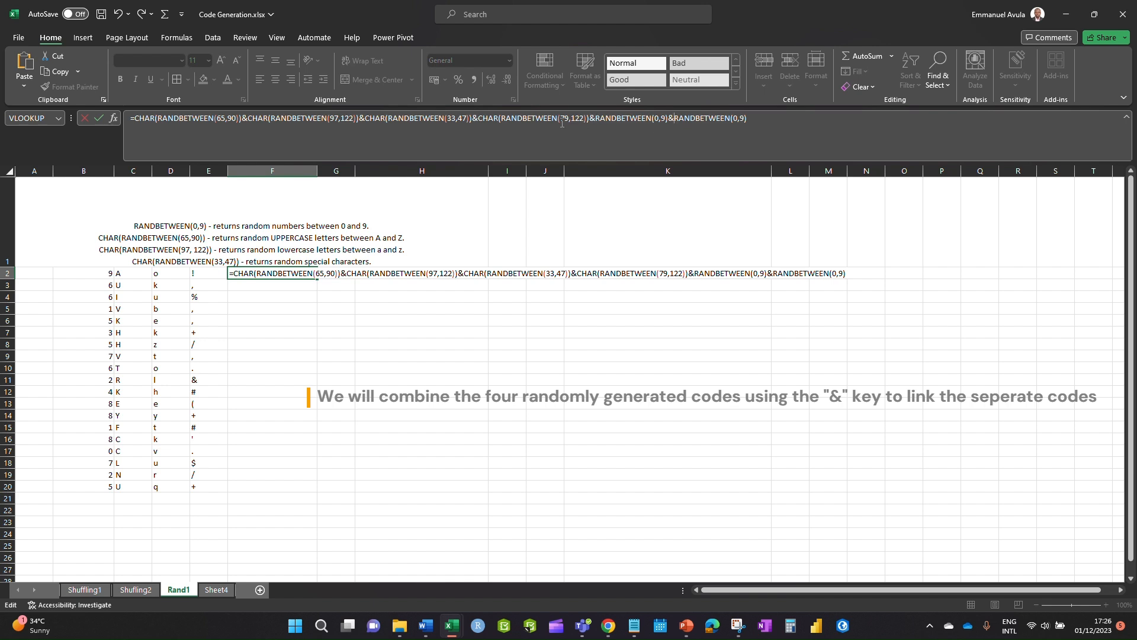
left_click_drag(590, 117, 483, 121)
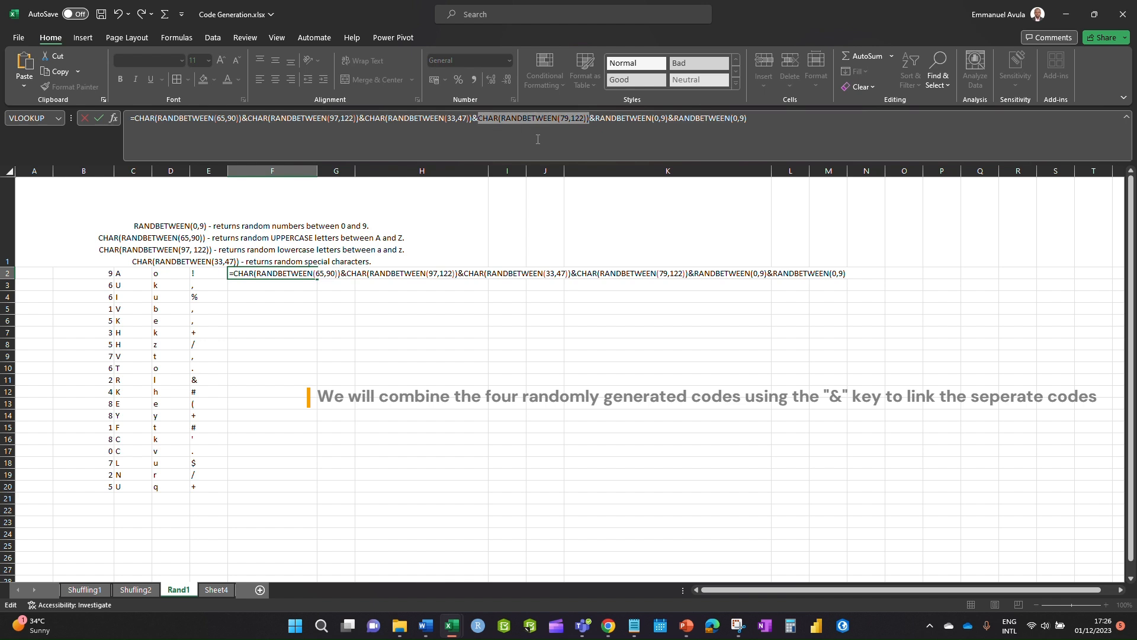
- End the F2 formula with CHAR(RANDBETWEEN(97,122)), changing both 79 lower bounds to 97
left_click_drag(747, 118, 676, 125)
type("CHAR(RANDBETWEEN(79,122))")
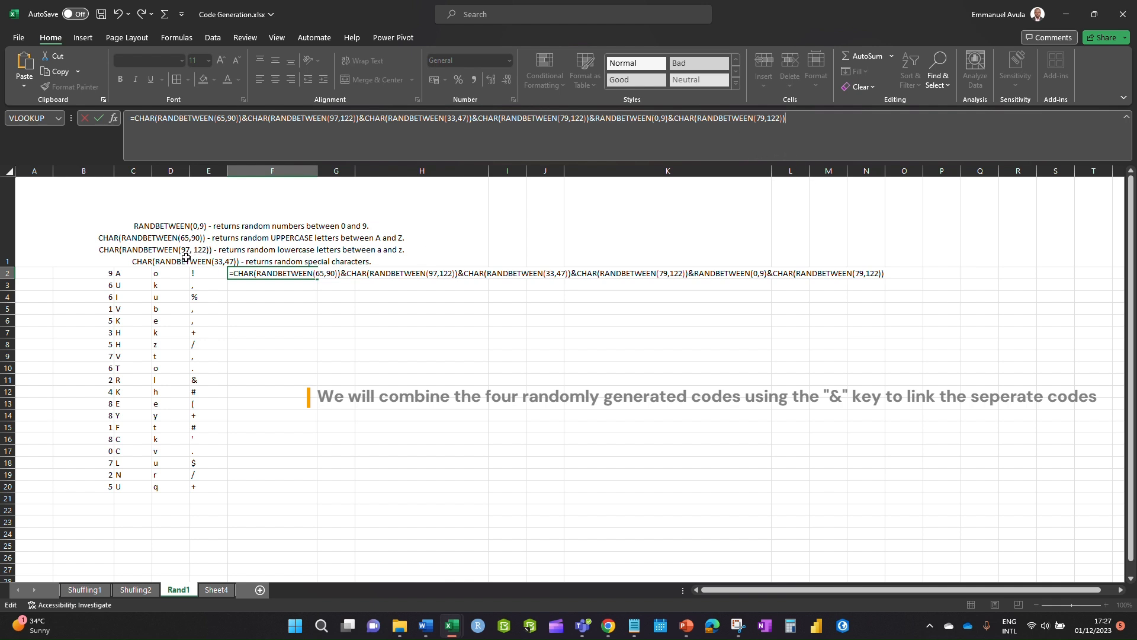
left_click(764, 117)
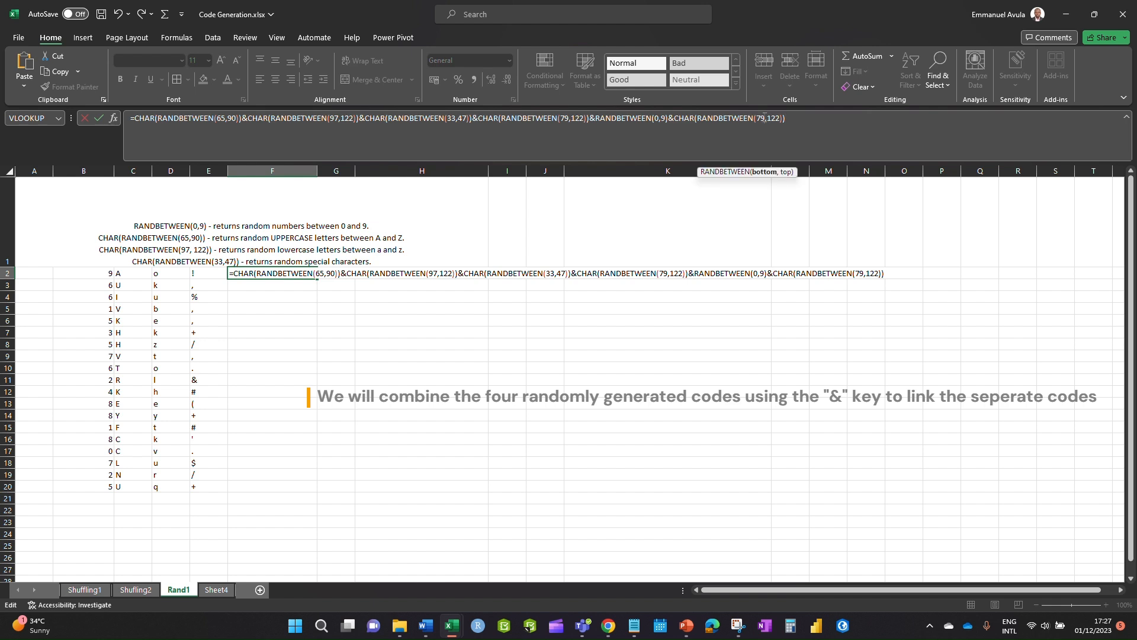
key("BackSpace")
key("BackSpace")
type("97")
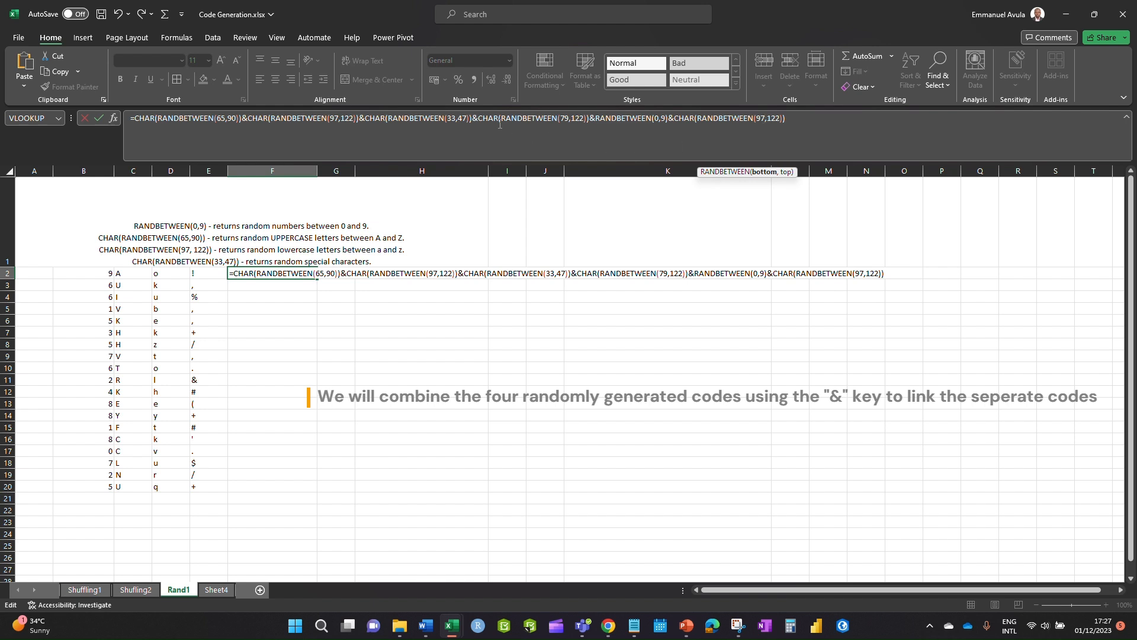
left_click(567, 130)
key("BackSpace")
key("BackSpace")
type("97")
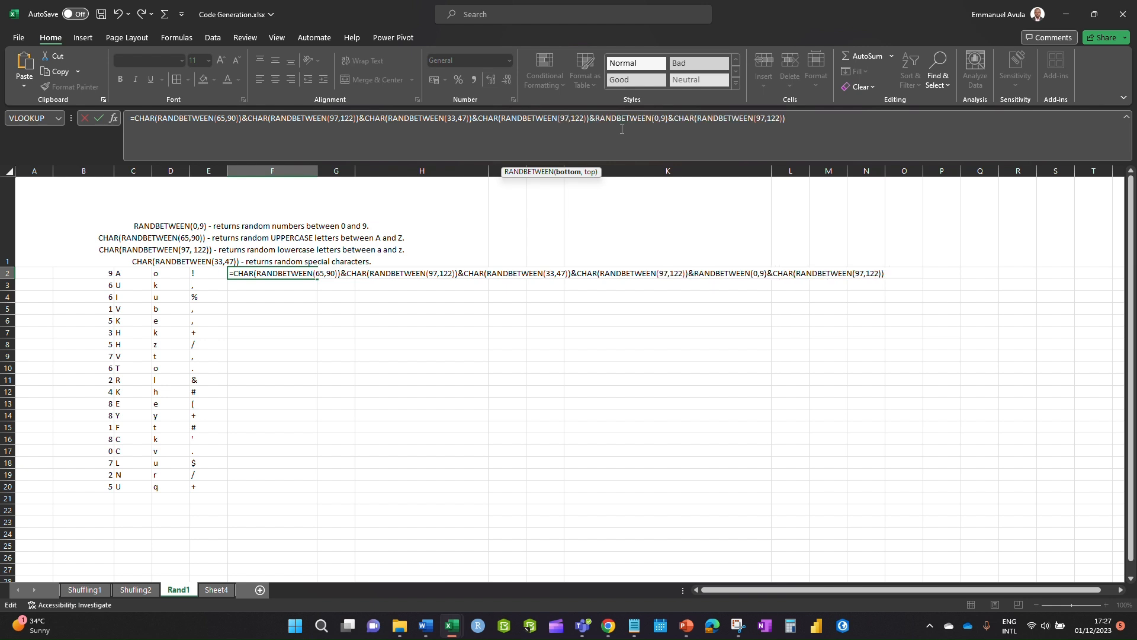
left_click(796, 119)
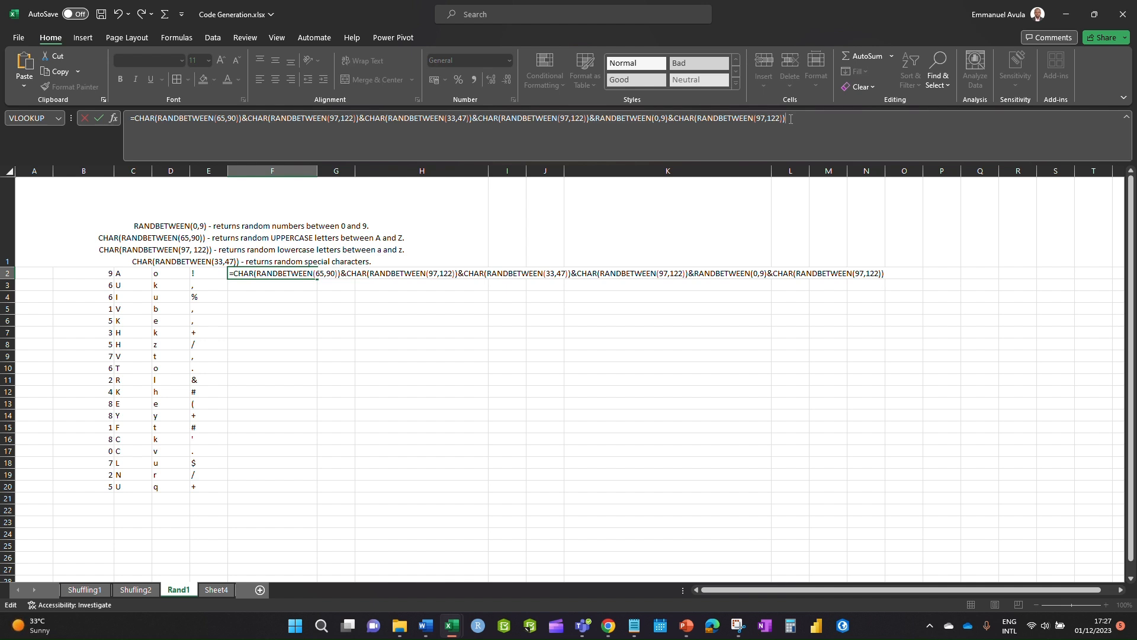
key("Return")
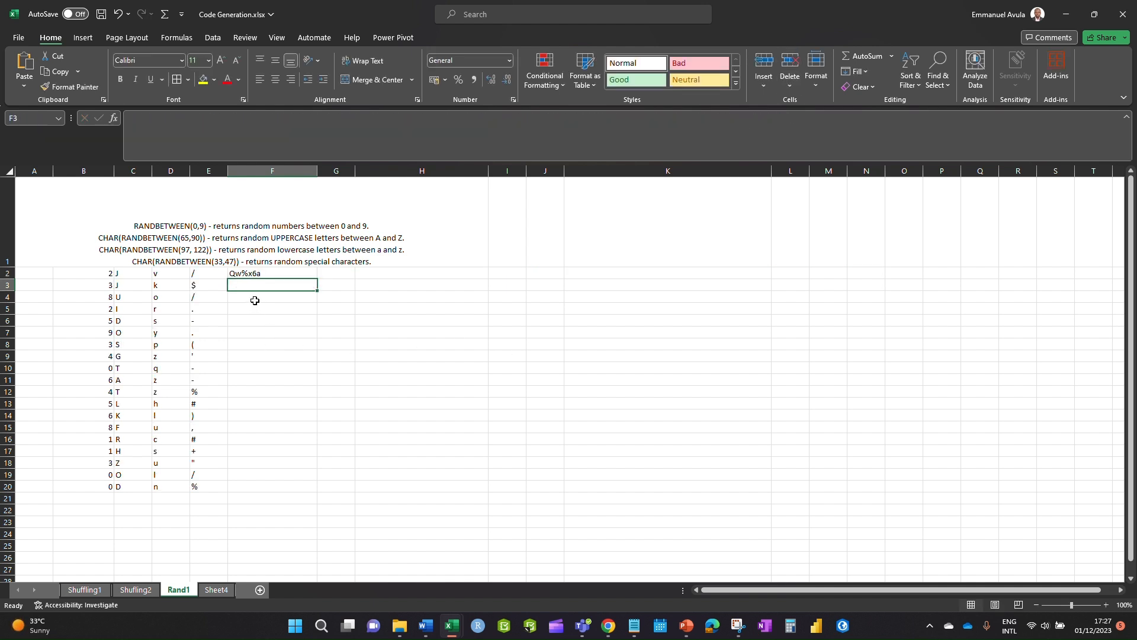
- Fill F2's code formula down to F20, select its full text, and bring up Notepad
left_click(264, 270)
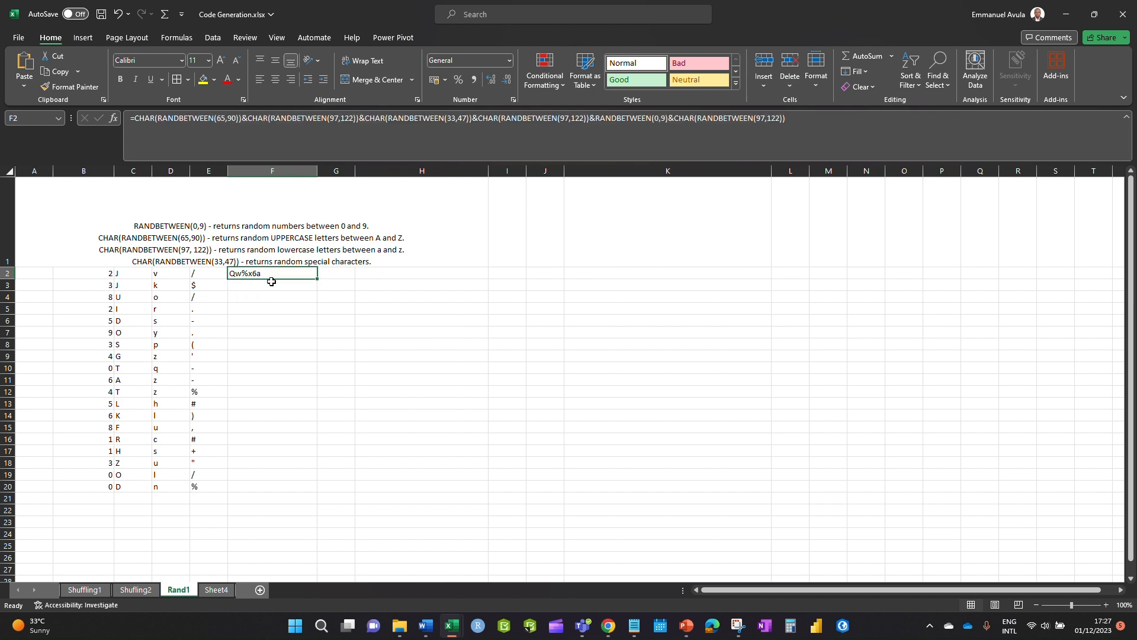
left_click_drag(317, 279, 317, 489)
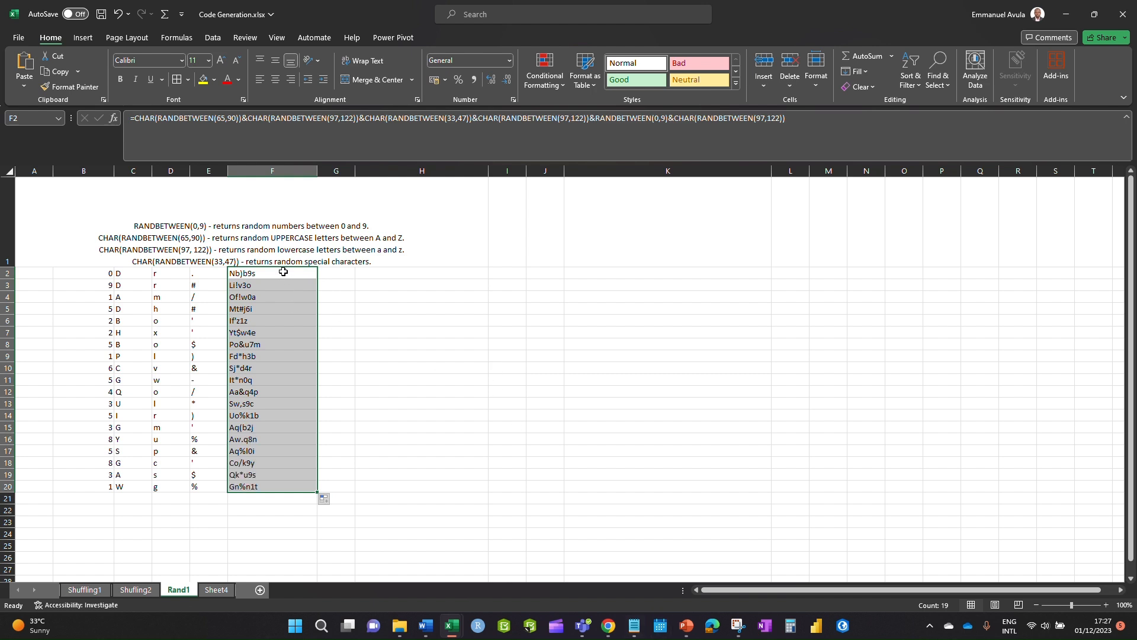
left_click_drag(794, 117, 129, 118)
key("ctrl+c")
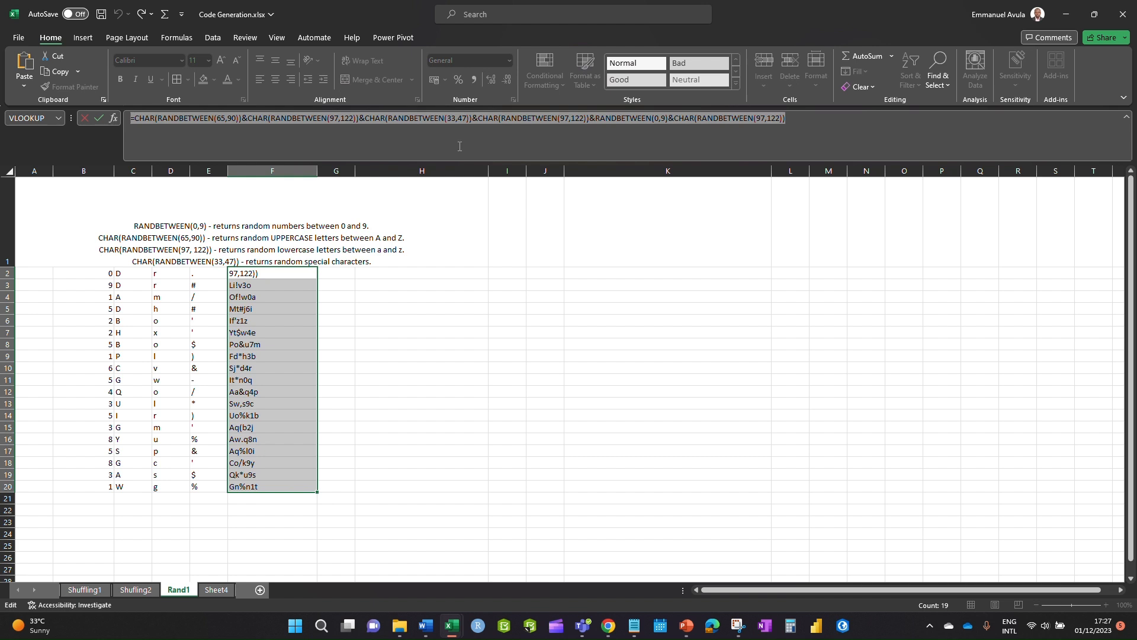
left_click(634, 625)
left_click(191, 233)
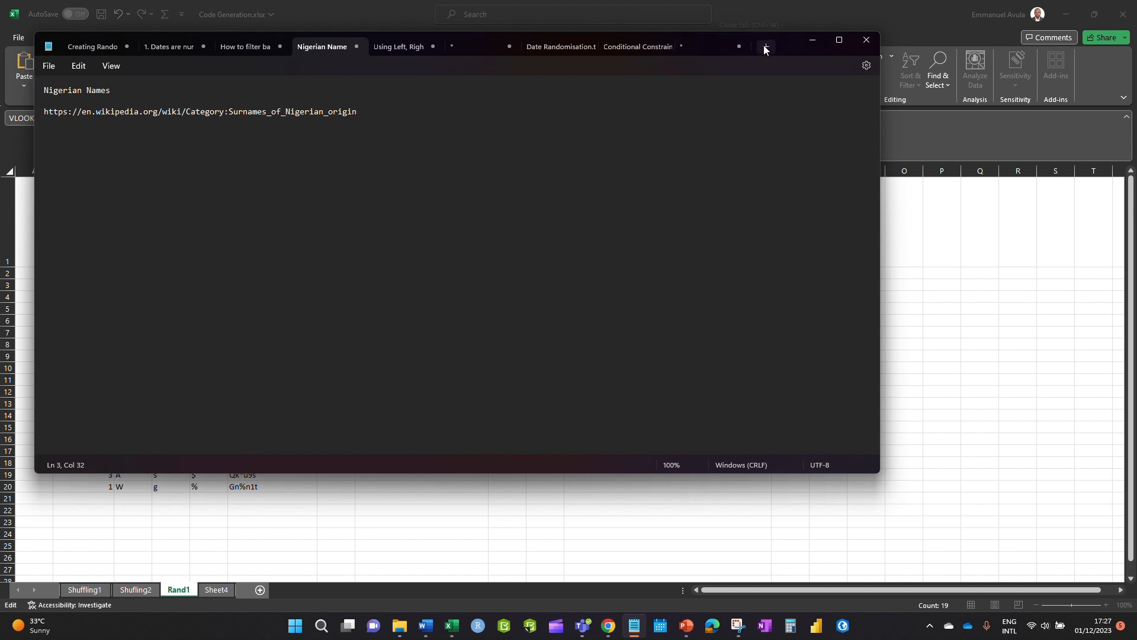
- Paste the copied code formula into a new Notepad tab and return to Excel
left_click(764, 46)
key("ctrl+v")
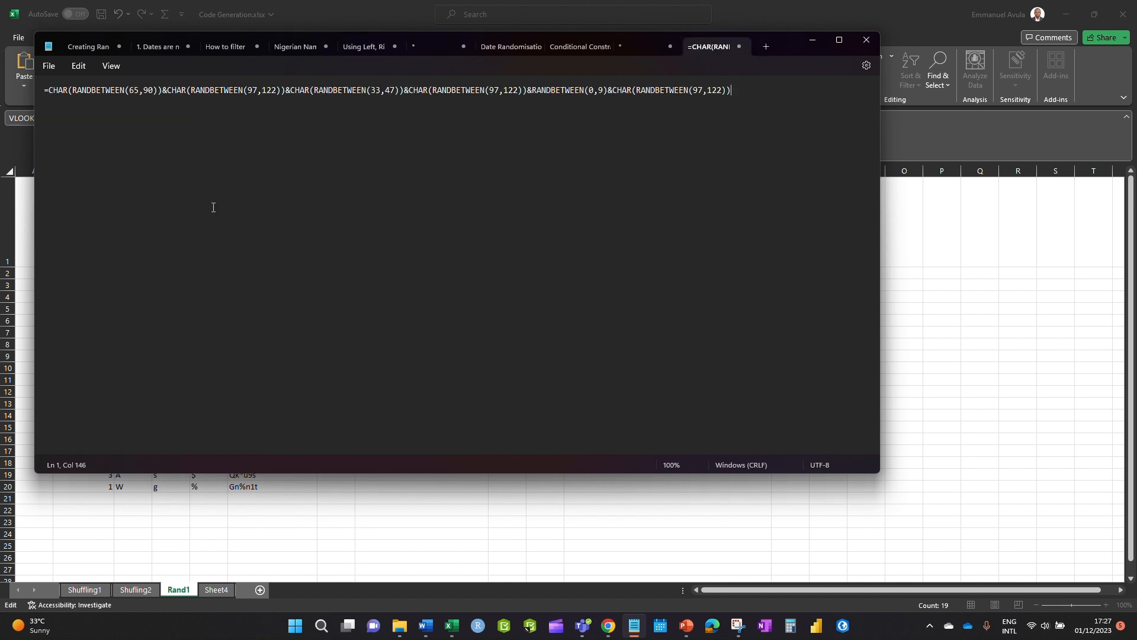
key("alt+Tab")
key("ctrl+a")
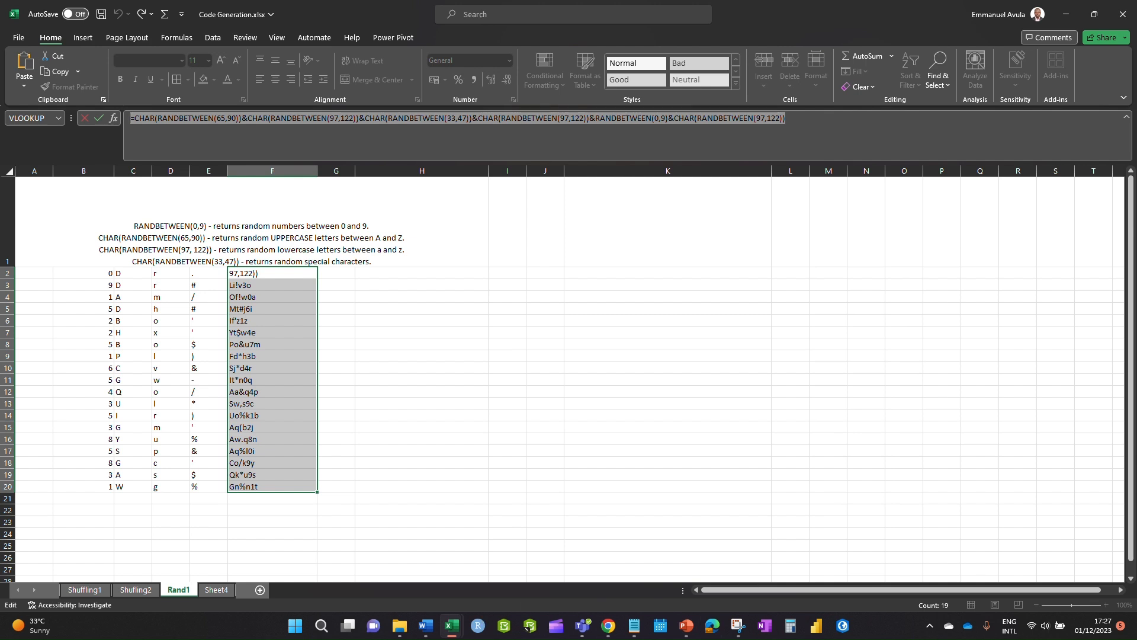
- Maximize the DataWrangling Tutorial window and cancel the unfinished cross-workbook formula
key("alt+Tab")
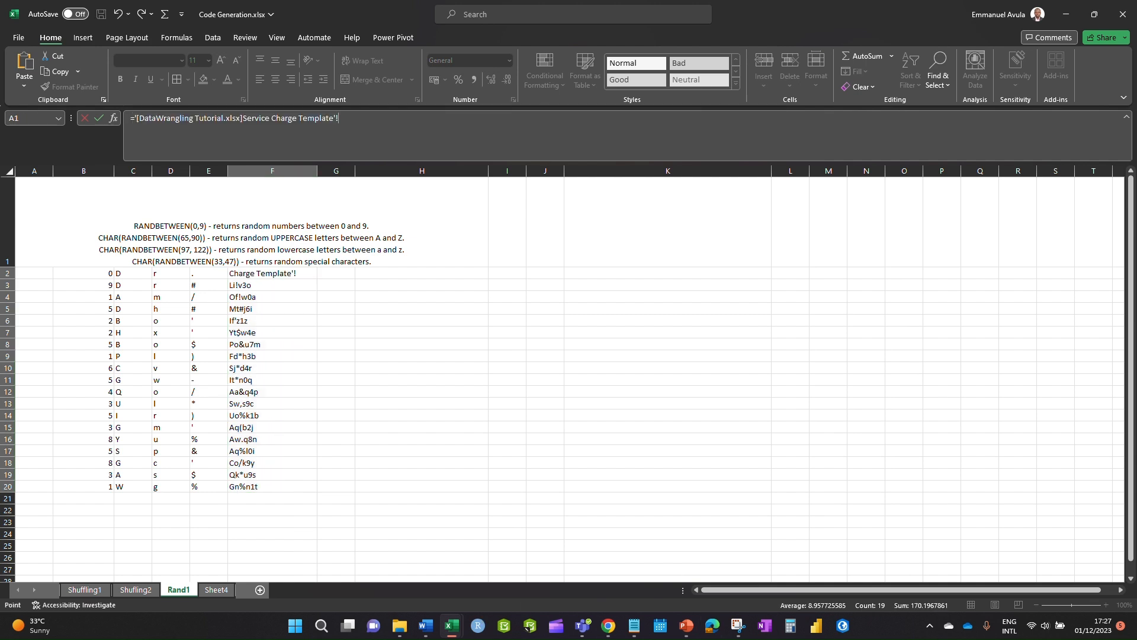
left_click_drag(1136, 122, 592, 11)
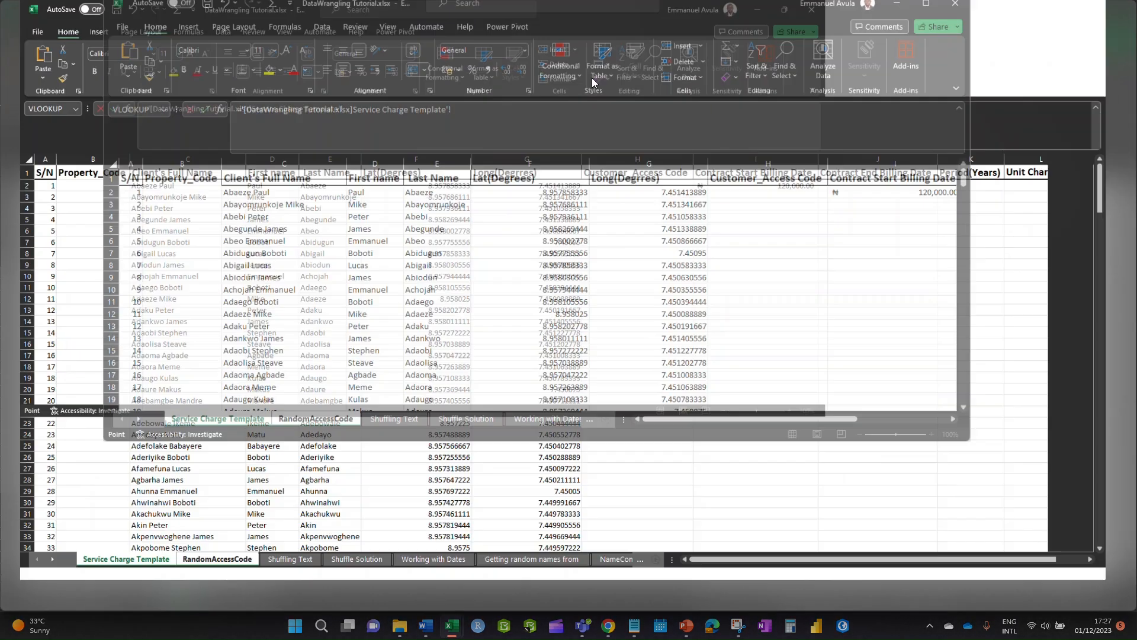
left_click(423, 424)
left_click(94, 200)
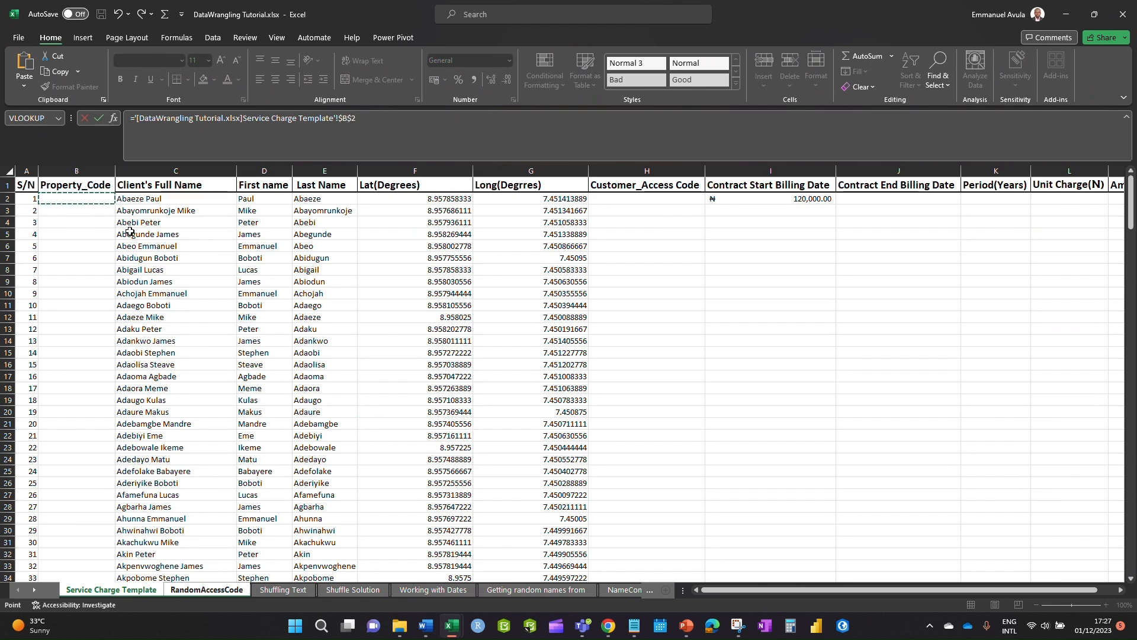
key("Escape")
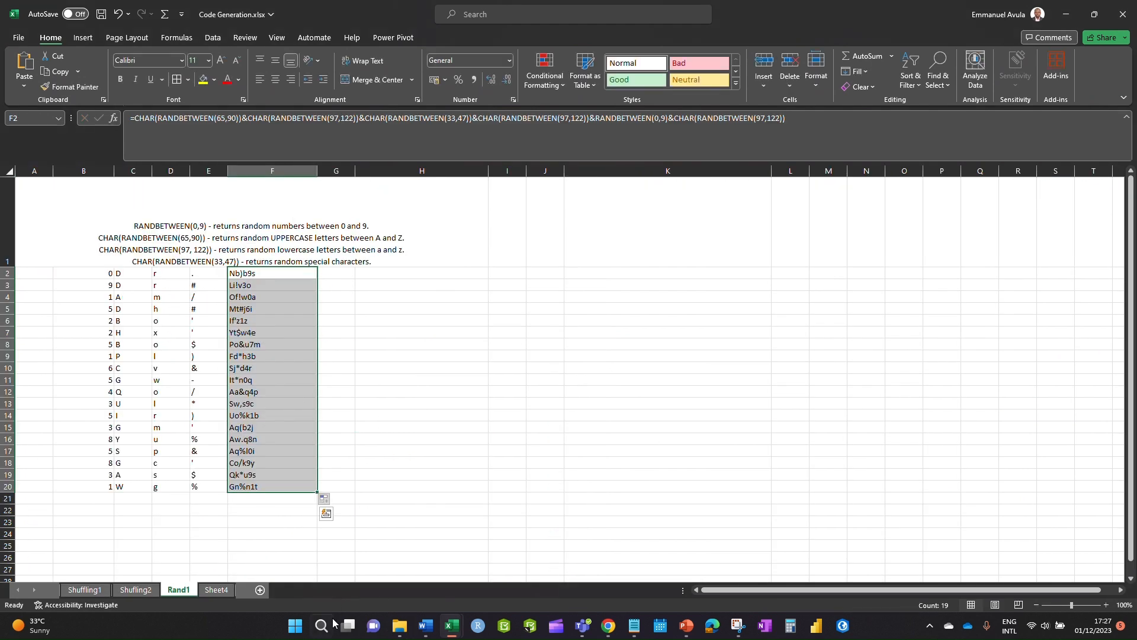
- On the Service Charge Template sheet, enter ES001 in B2 and fill codes down to ES249
mouse_move(455, 626)
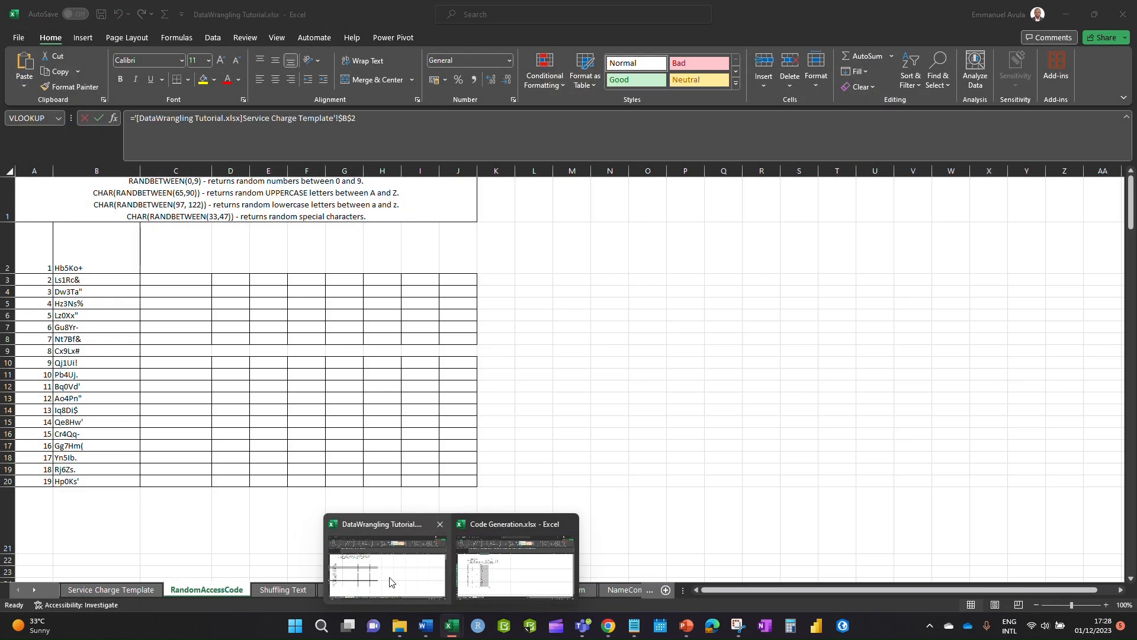
left_click(389, 577)
left_click(112, 589)
left_click(379, 460)
left_click(82, 195)
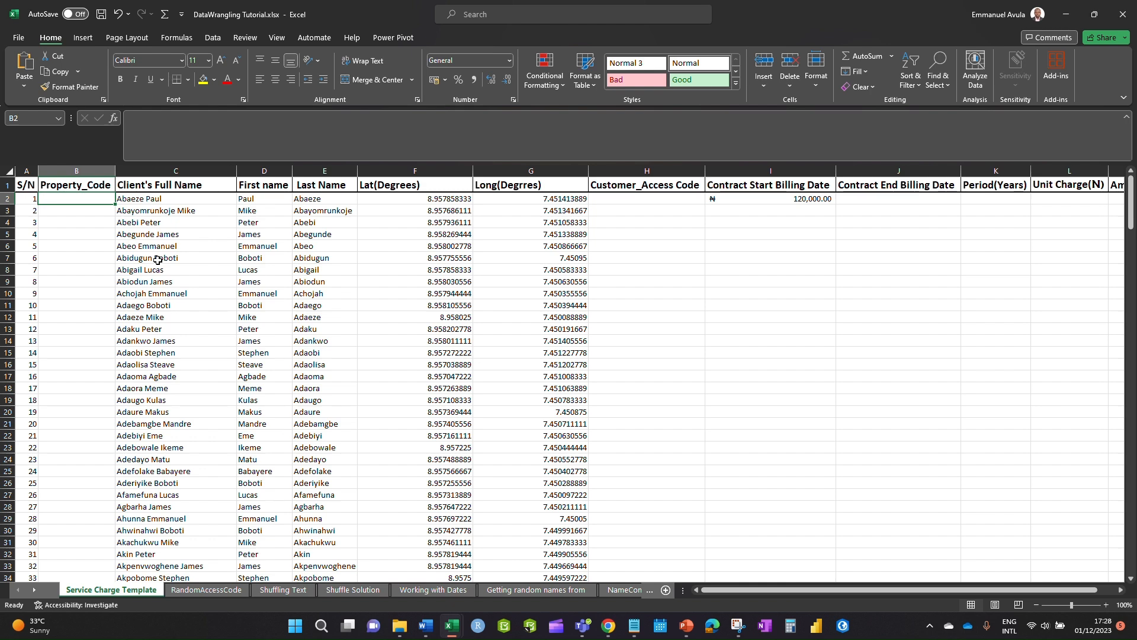
type("ES001")
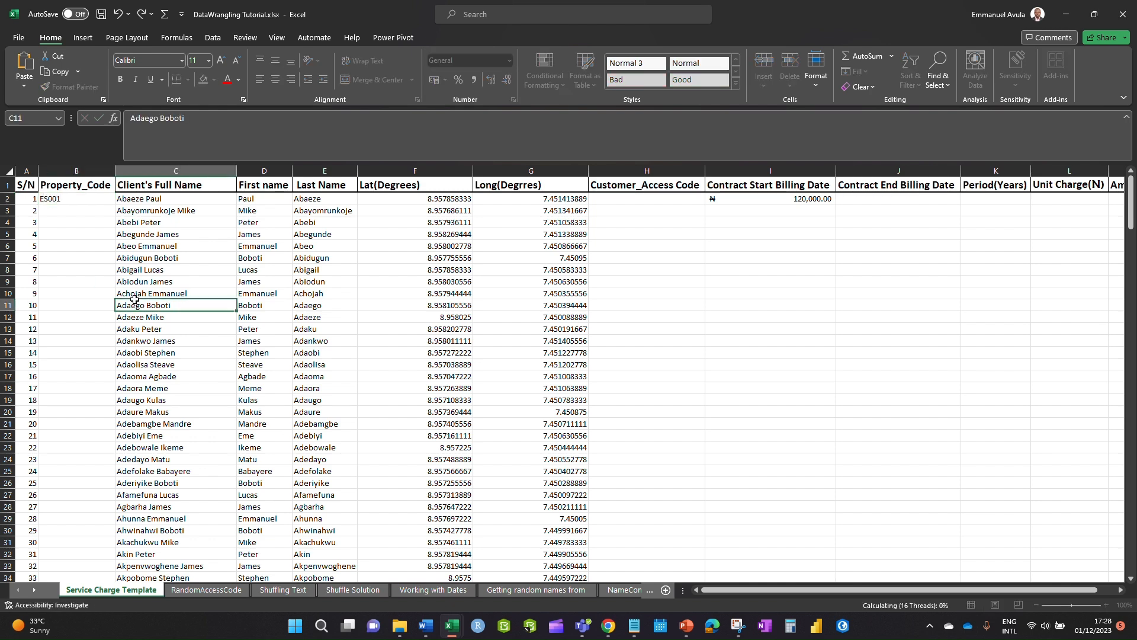
key("ctrl+Return")
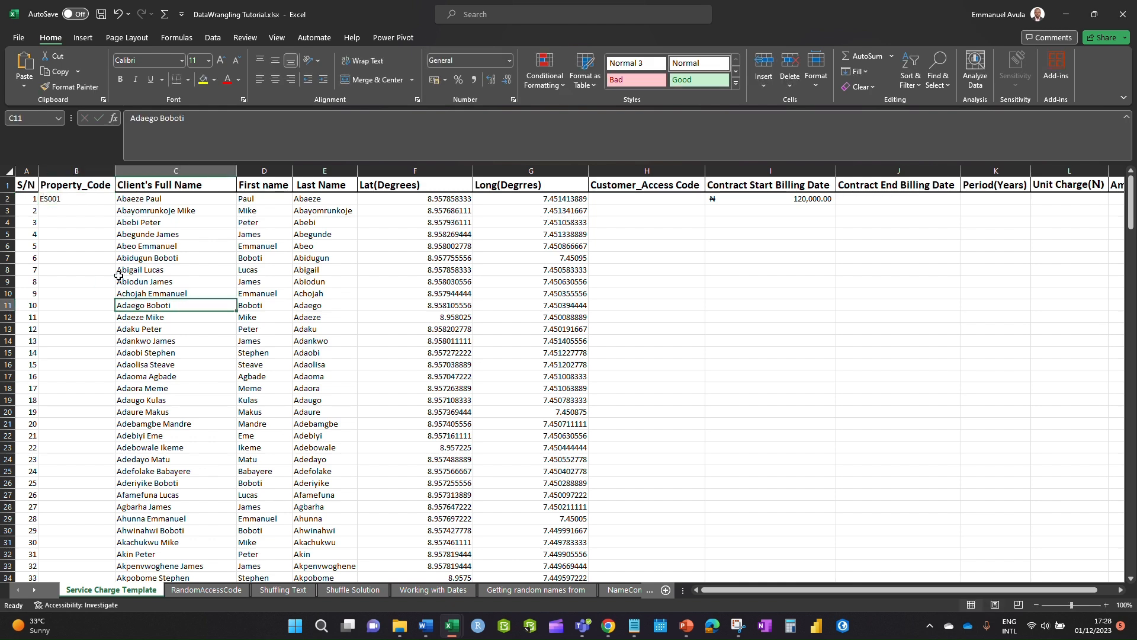
left_click_drag(117, 205, 145, 554)
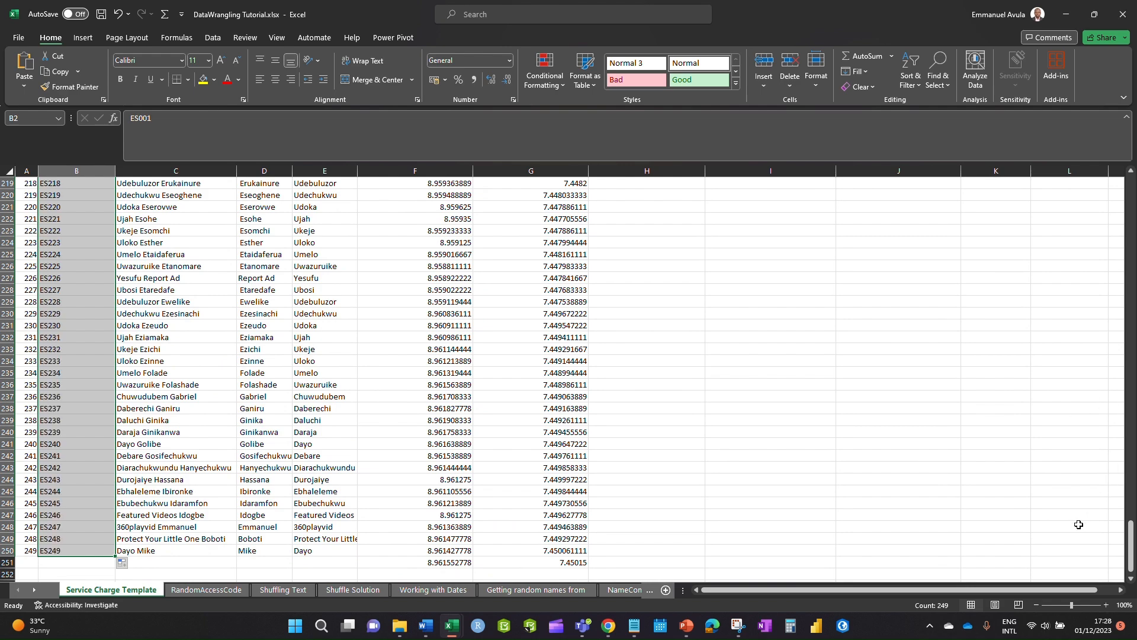
left_click_drag(1130, 536, 1091, 183)
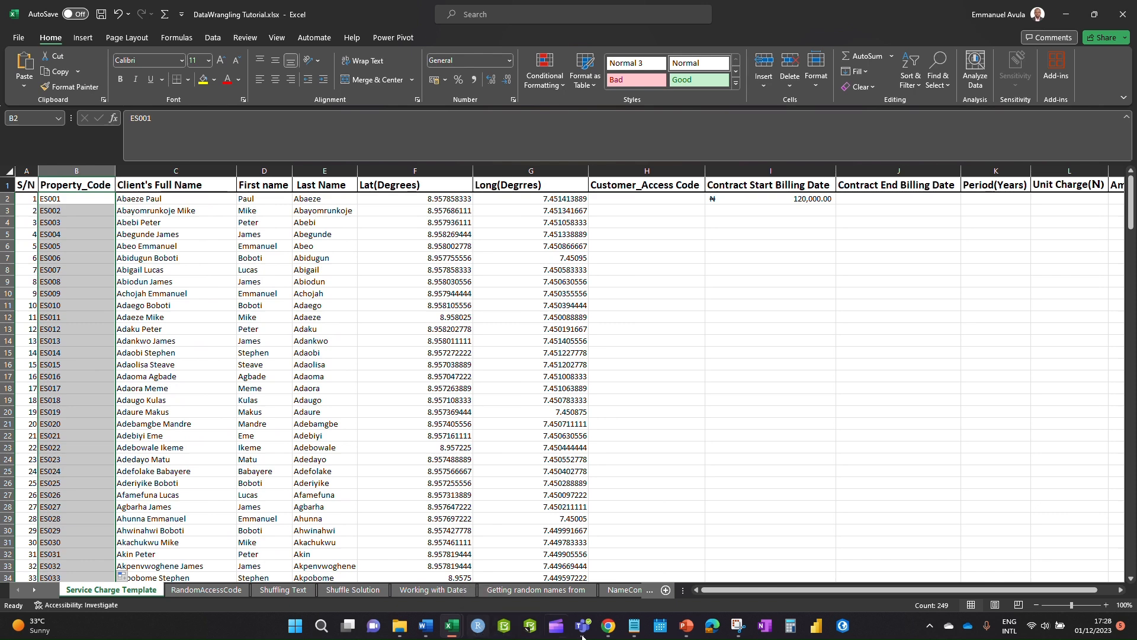
left_click(634, 627)
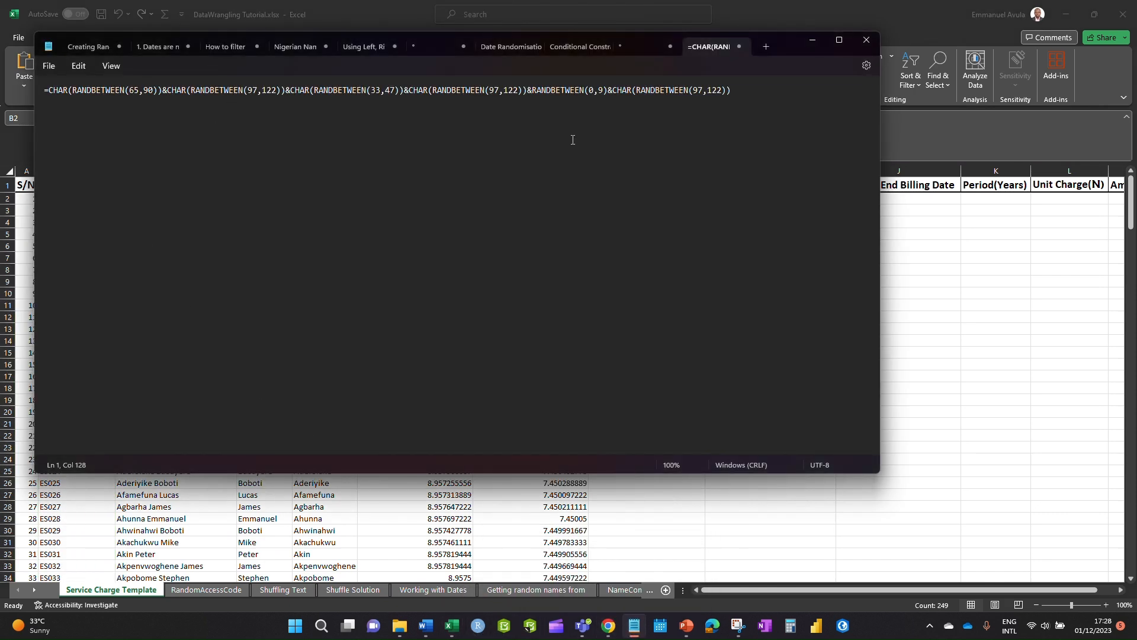
- Copy the access-code formula from Notepad and paste it into H2
left_click_drag(737, 90, 12, 99)
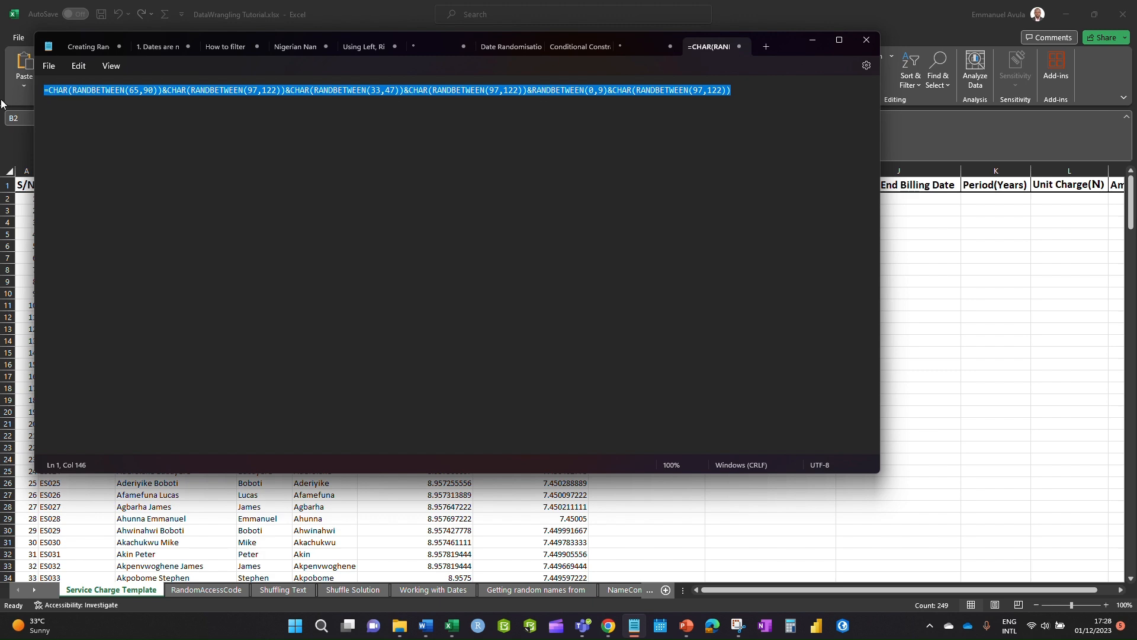
key("alt+Tab")
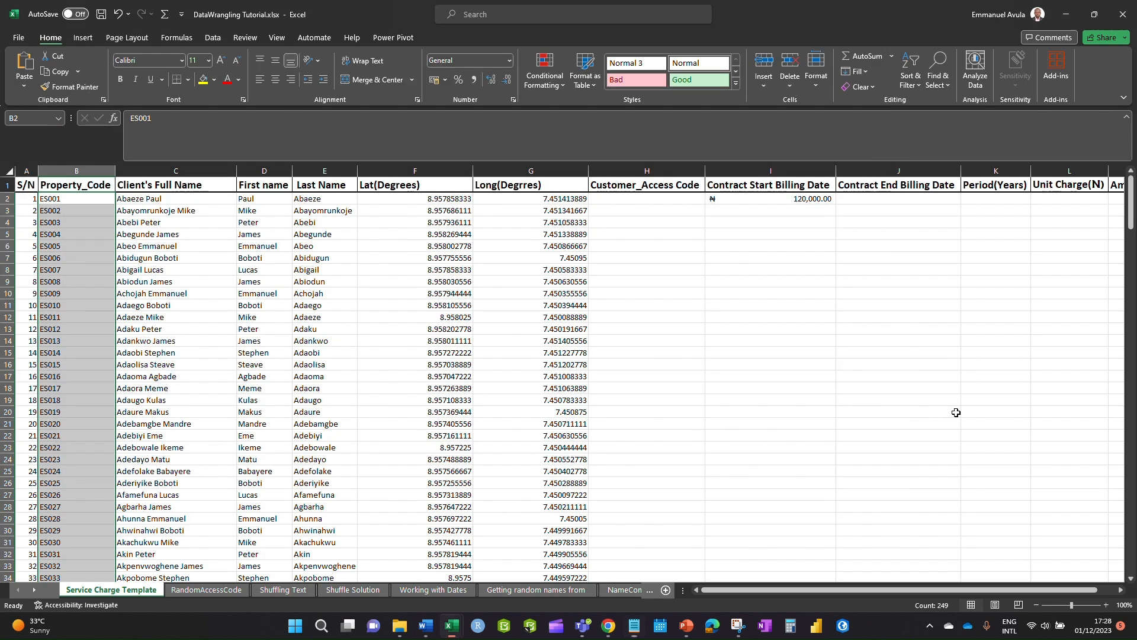
left_click(659, 203)
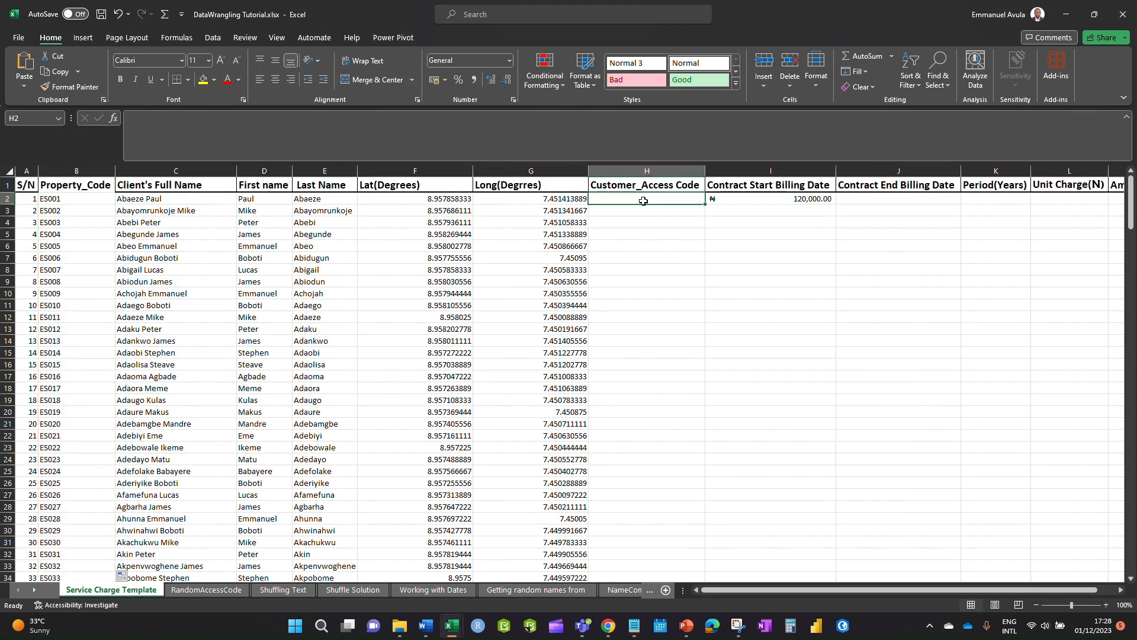
double_click(644, 200)
key("ctrl+v")
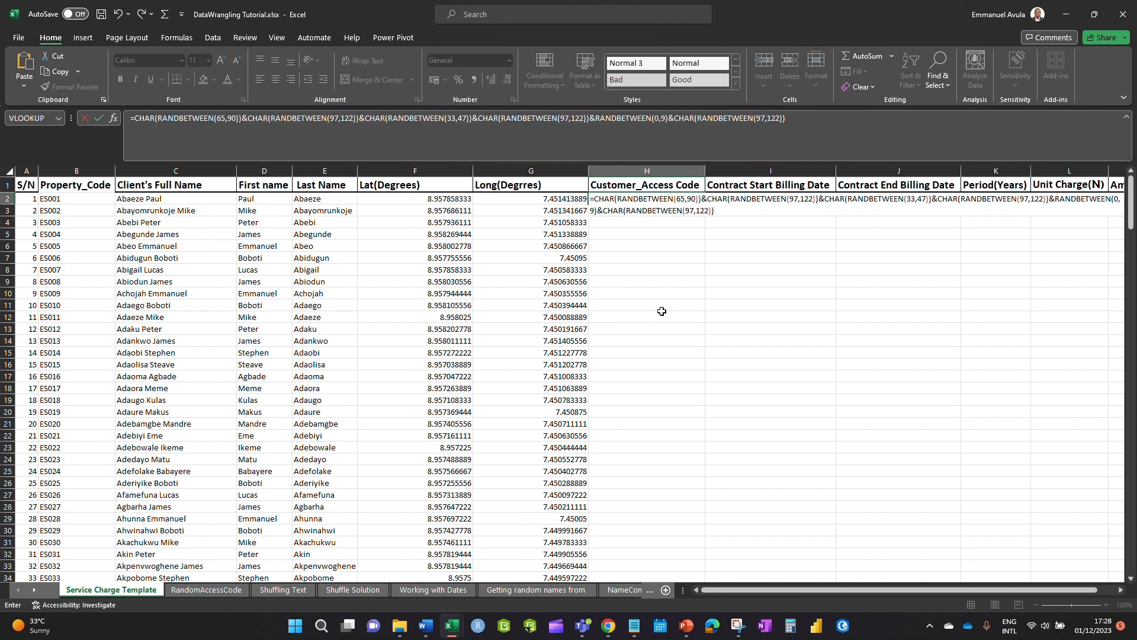
key("Return")
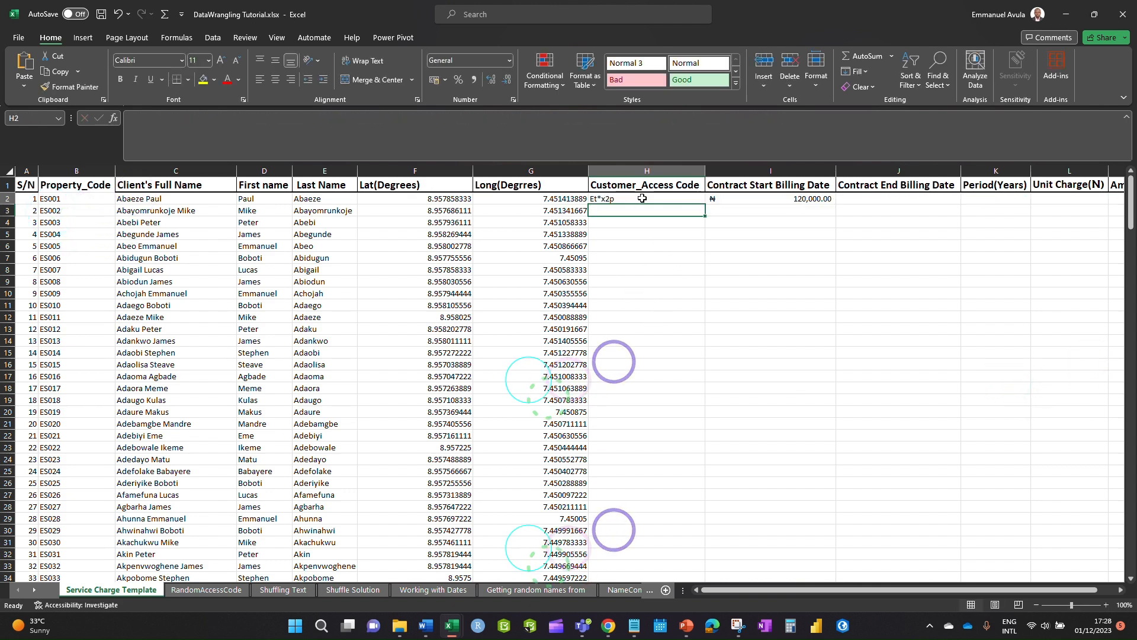
- Fill H2's access-code formula down to row 251
left_click(690, 201)
mouse_move(705, 205)
left_mouse_down()
mouse_move(713, 591)
mouse_move(668, 538)
mouse_move(665, 566)
mouse_move(700, 557)
left_mouse_up()
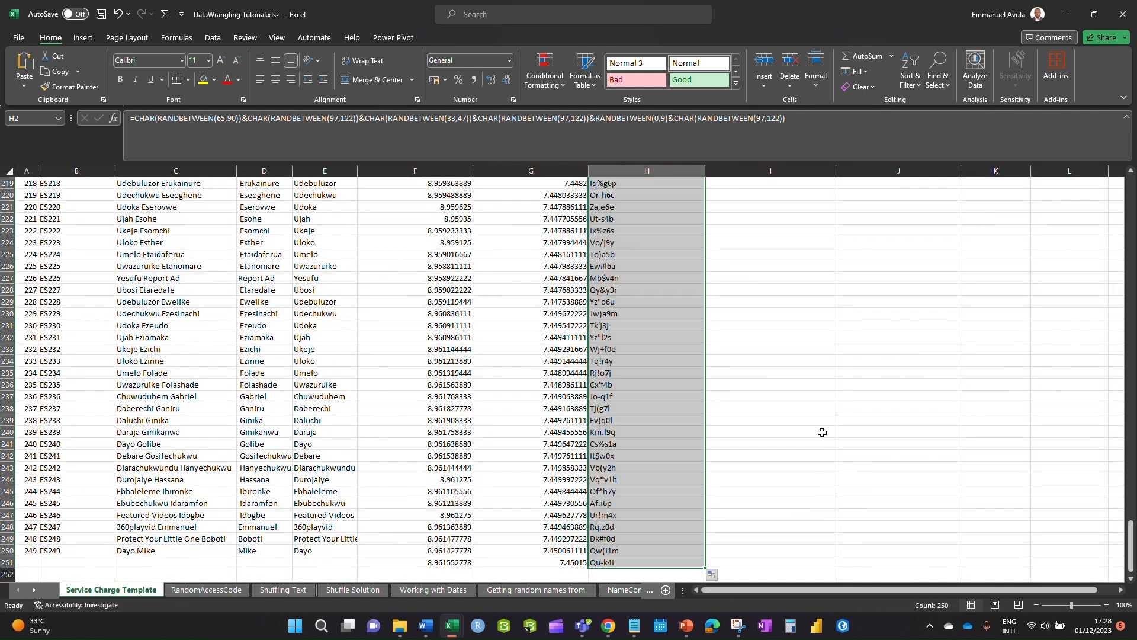
scroll(821, 427, "up", 14)
scroll(821, 427, "up", 15)
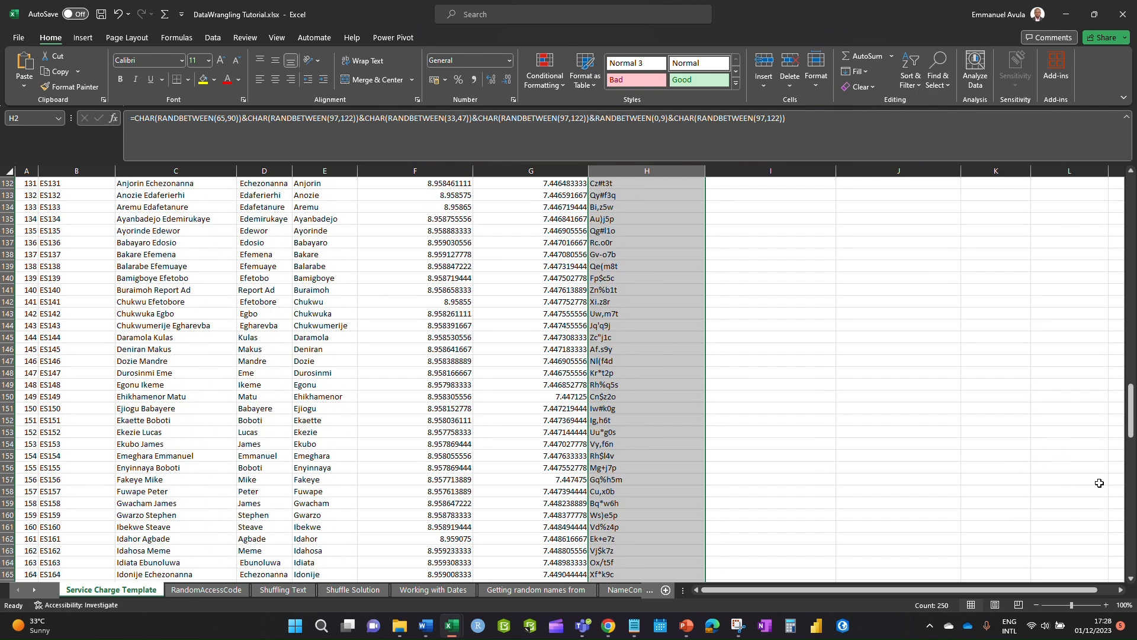
left_click_drag(1130, 411, 1089, 179)
- Edit blank column I cells repeatedly to regenerate the codes, then select the 120,000.00 charge in I2
left_click(852, 297)
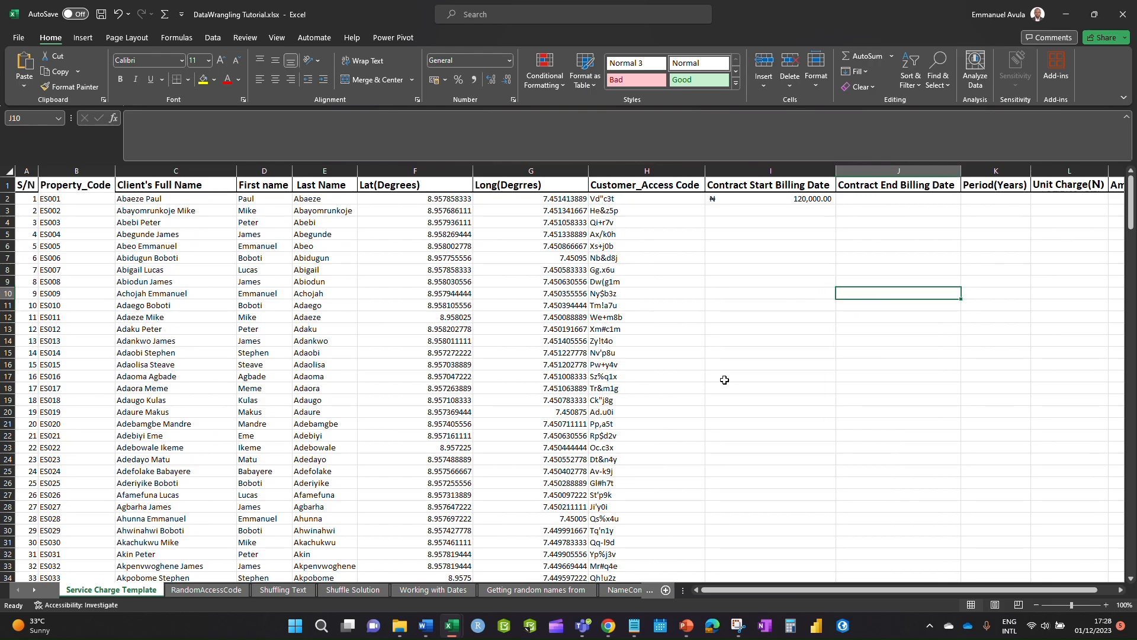
left_click(787, 308)
left_click(817, 399)
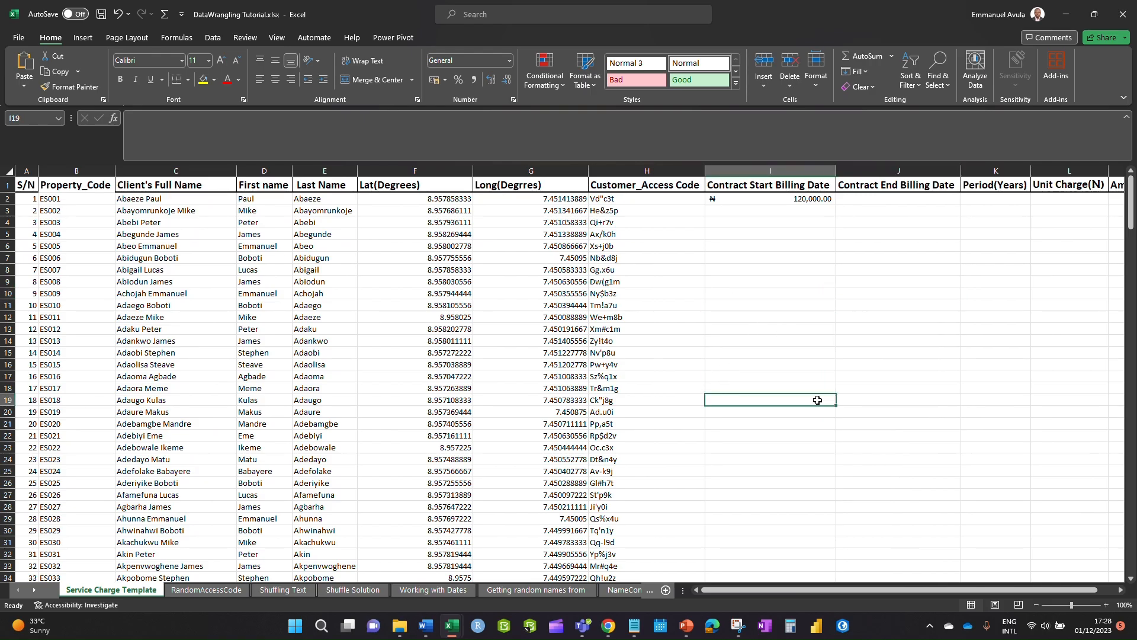
double_click(796, 317)
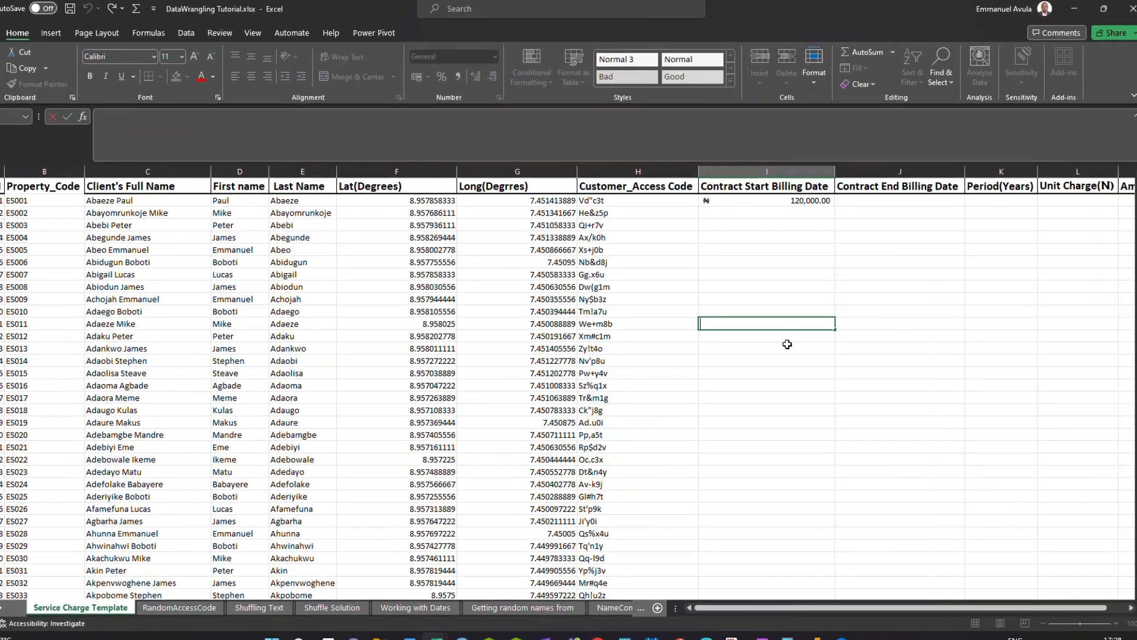
left_click(767, 423)
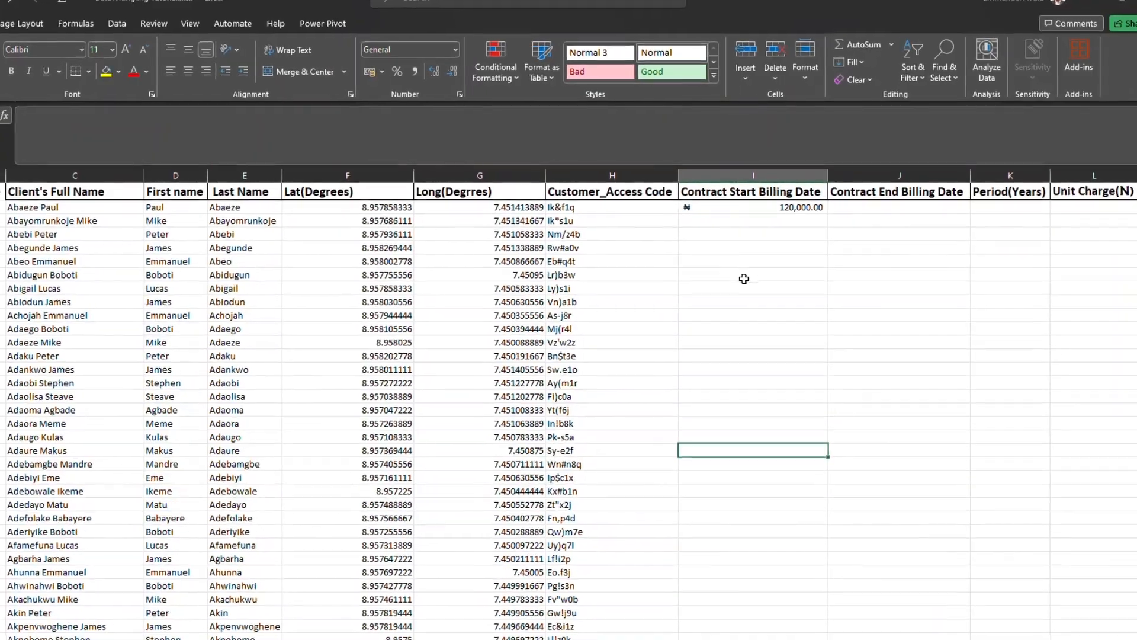
double_click(744, 278)
left_click(739, 343)
left_click(757, 287)
double_click(740, 298)
left_click(734, 279)
double_click(734, 283)
left_click(709, 295)
left_click(691, 359)
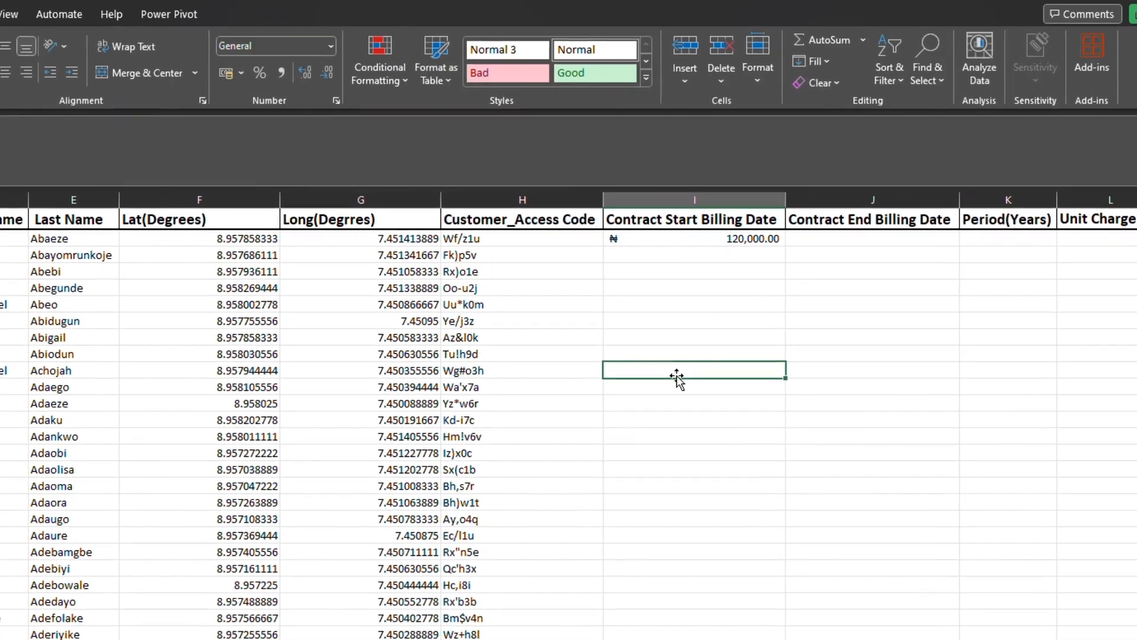
left_click(669, 331)
left_click(670, 399)
left_click(716, 282)
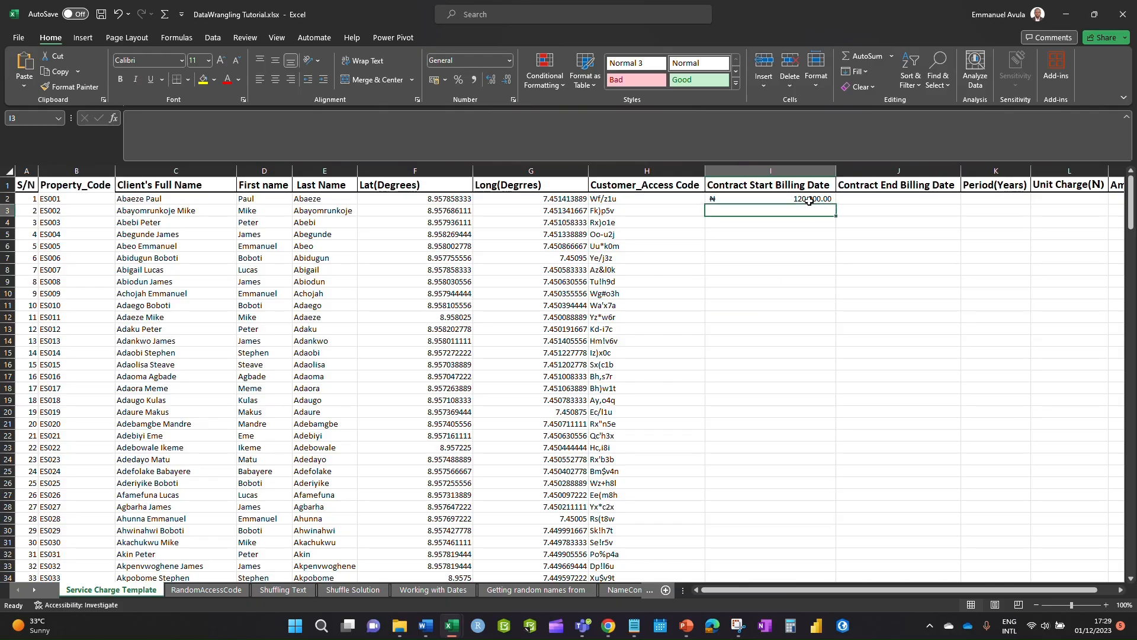
left_click(699, 268)
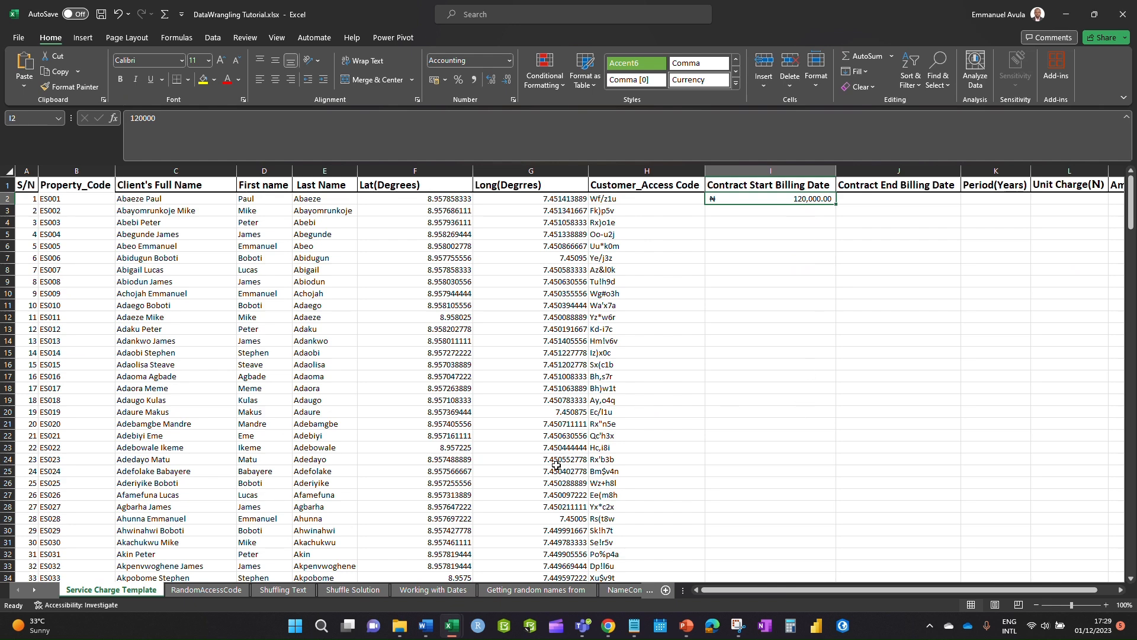
- Highlight requirement 7 on the ₦120,000 annual unit charge, then minimize PowerPoint
mouse_move(685, 629)
left_click(687, 568)
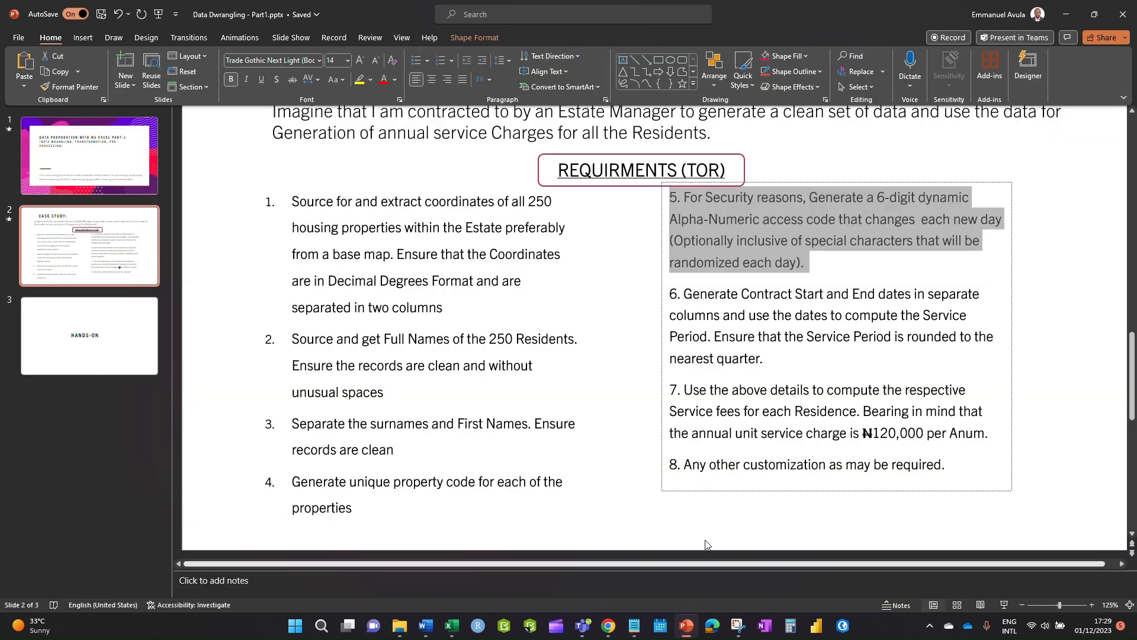
left_click(927, 410)
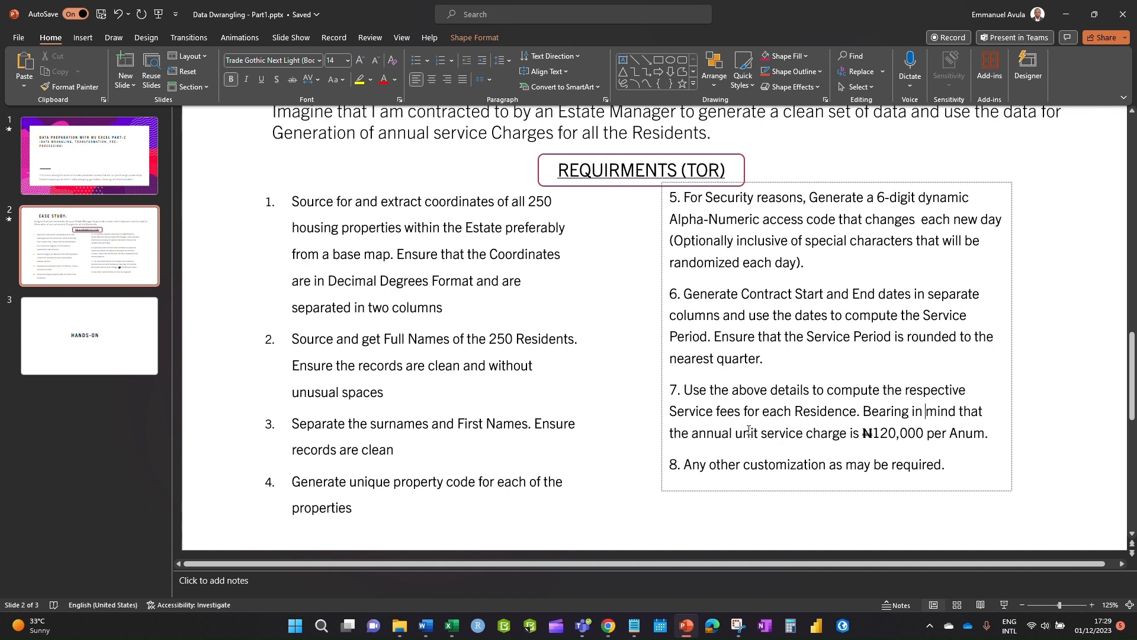
left_click_drag(685, 389, 991, 432)
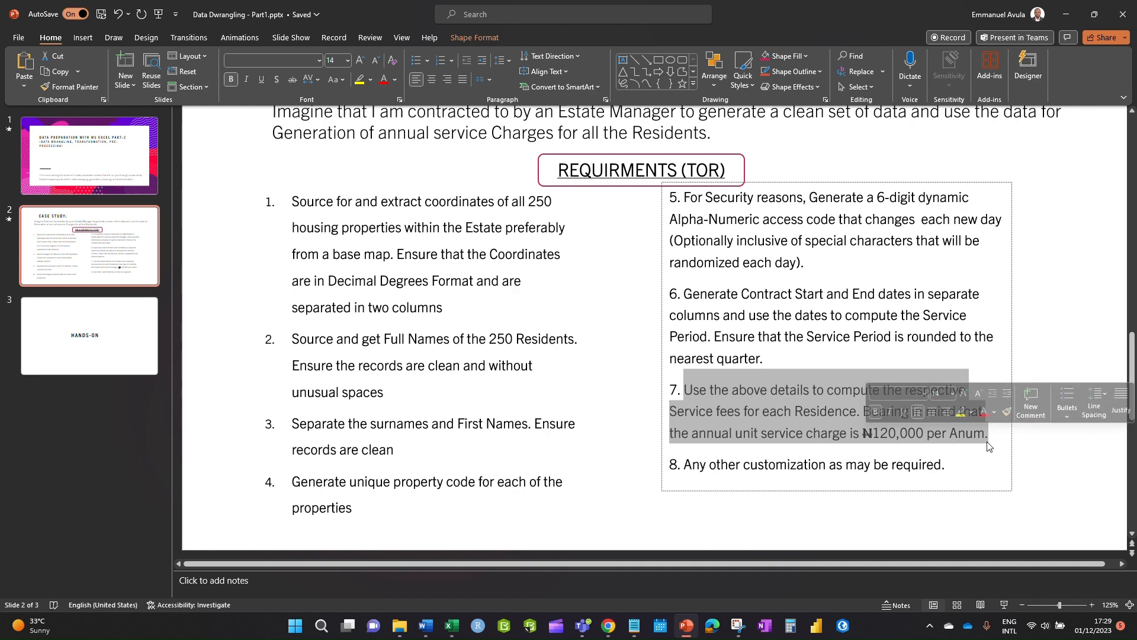
left_click(1059, 473)
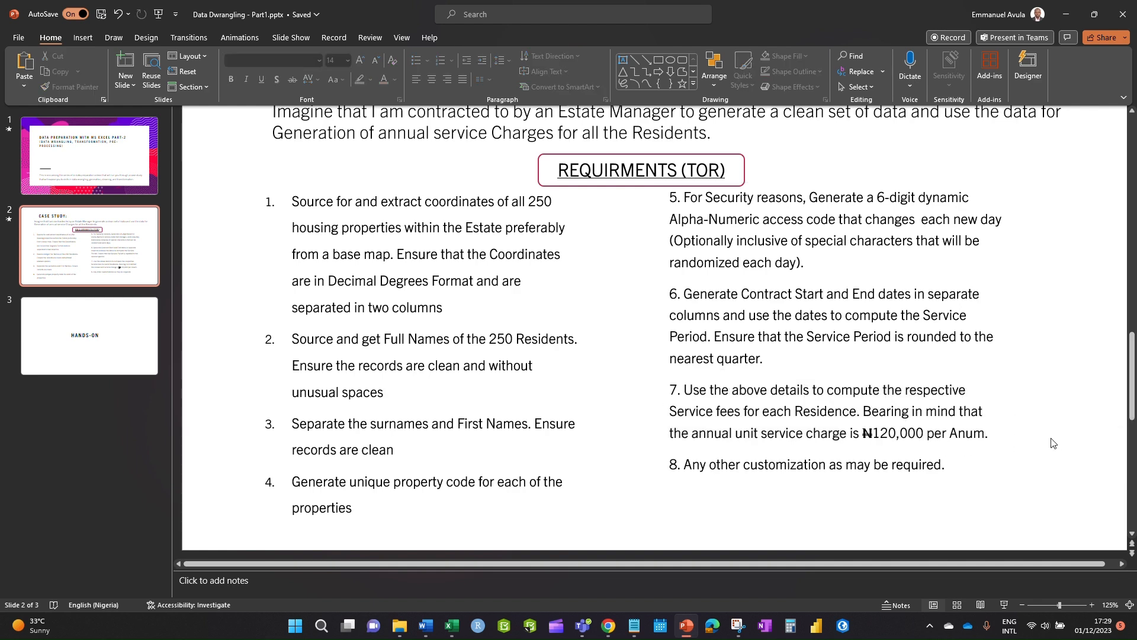
left_click(1070, 13)
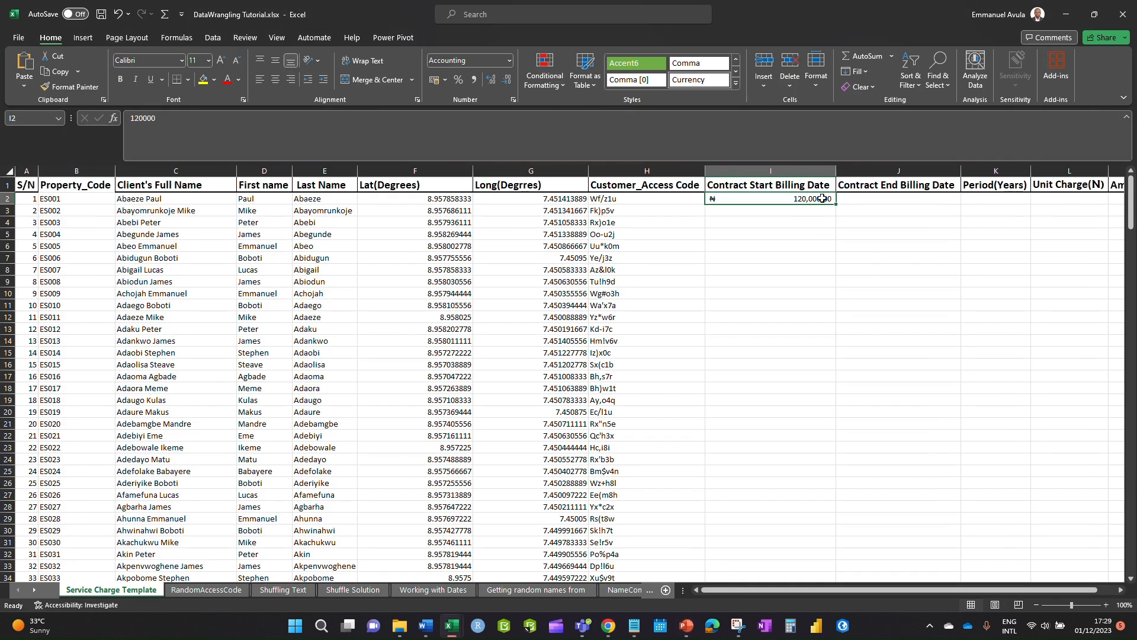
- Copy the 120,000 unit charge down column I
left_click_drag(842, 208, 871, 563)
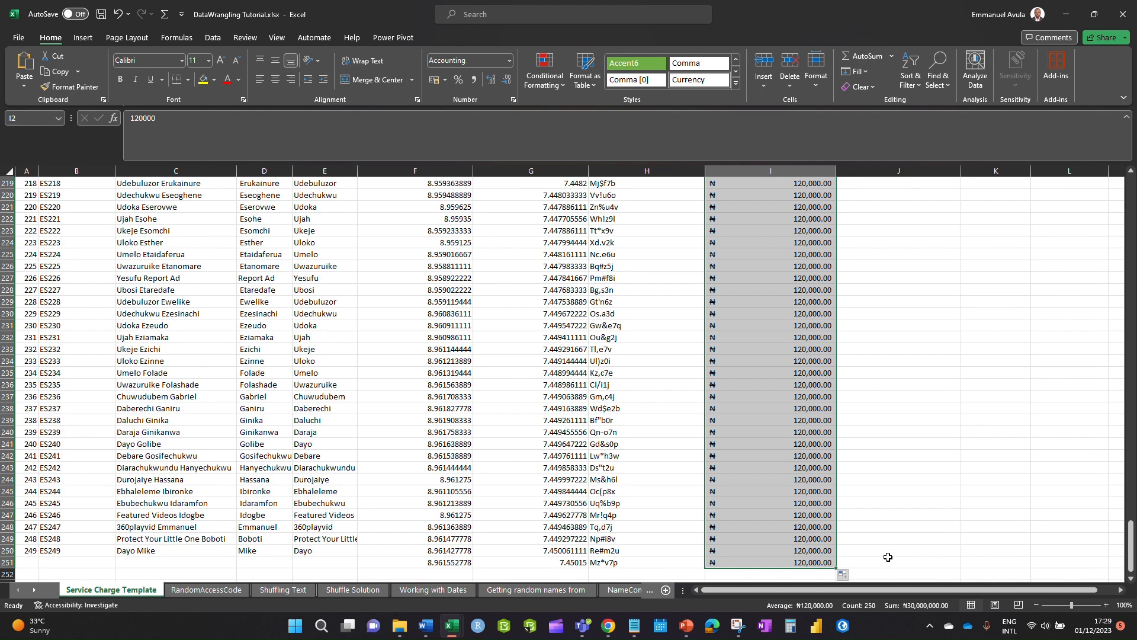
left_click_drag(1131, 536, 1075, 175)
left_click(869, 267)
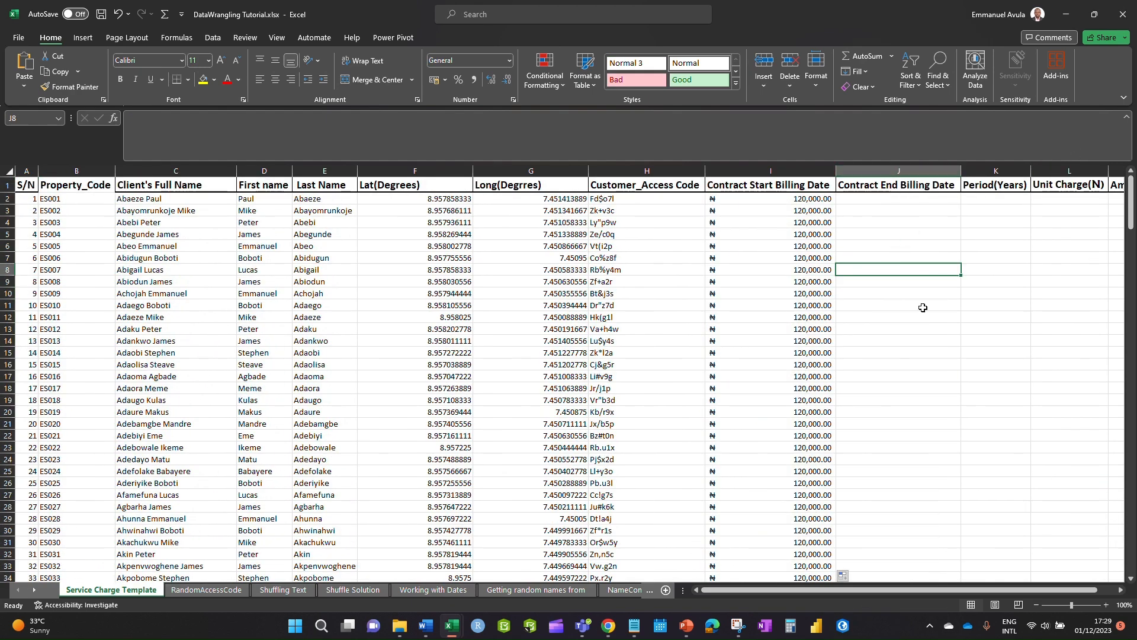
- Select the headers from Contract Start Billing Date across to the amount due column
left_click_drag(876, 591, 978, 591)
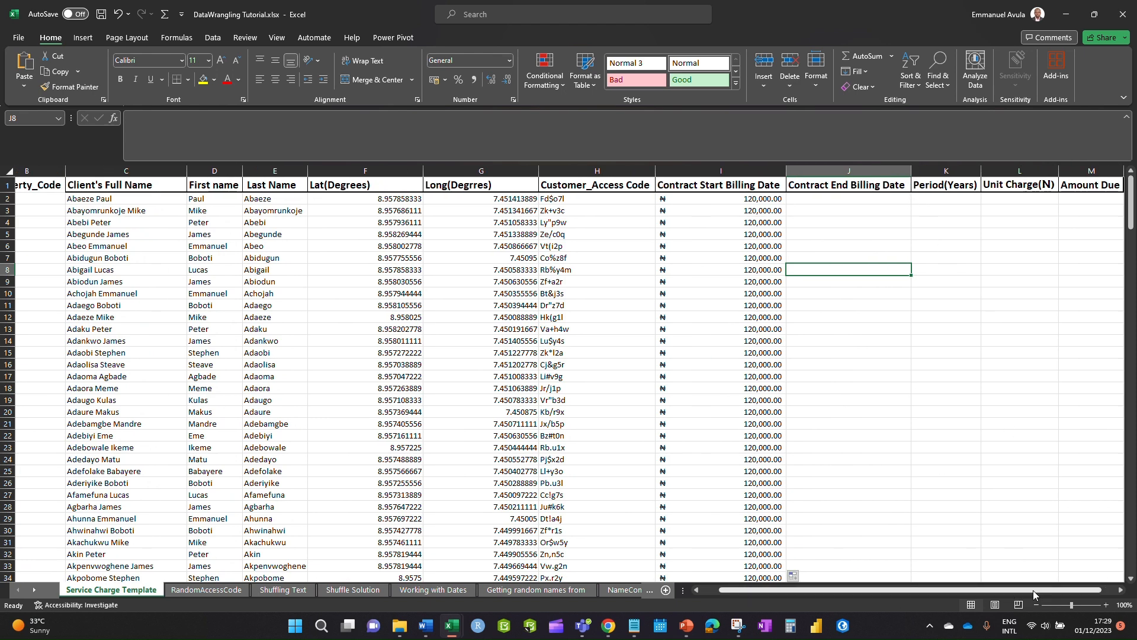
left_click_drag(1033, 592, 1046, 592)
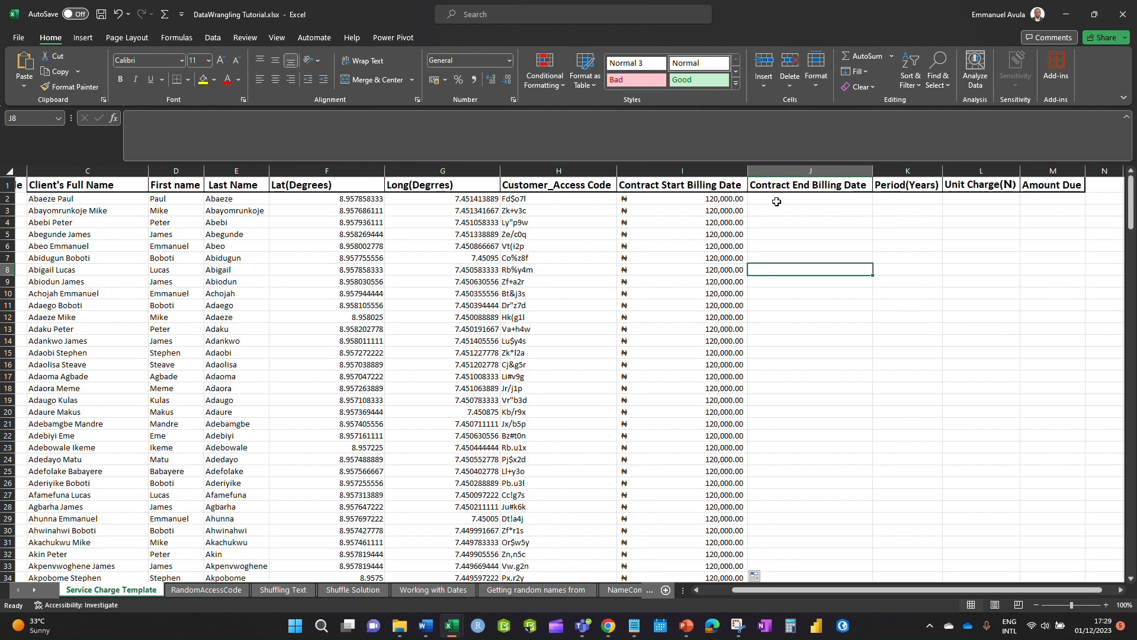
left_click(668, 184)
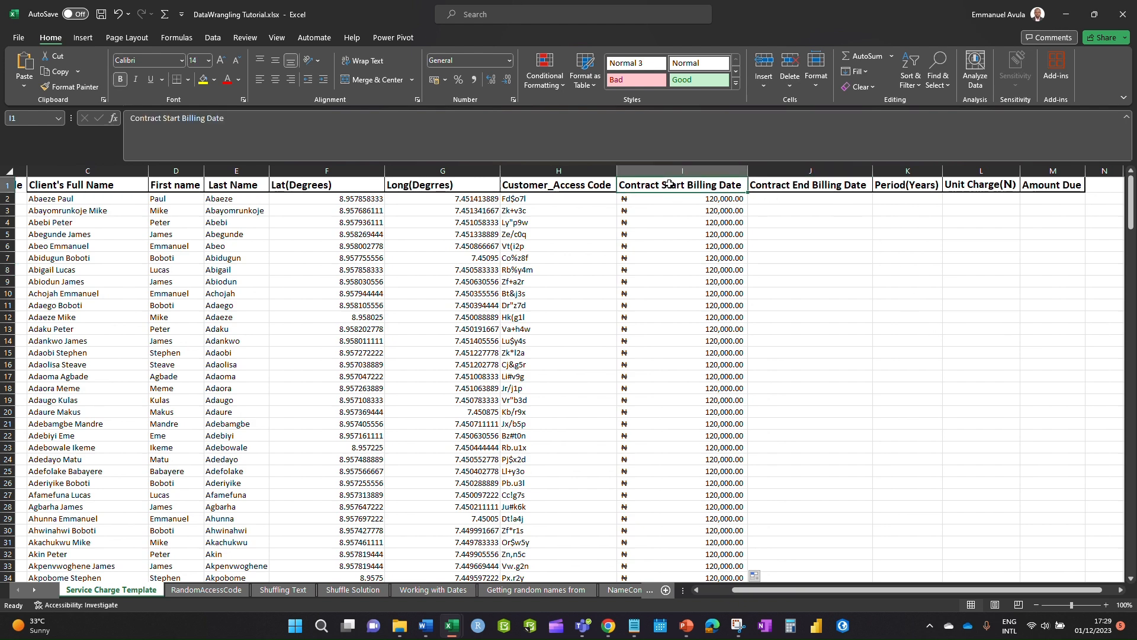
left_click_drag(710, 185, 980, 188)
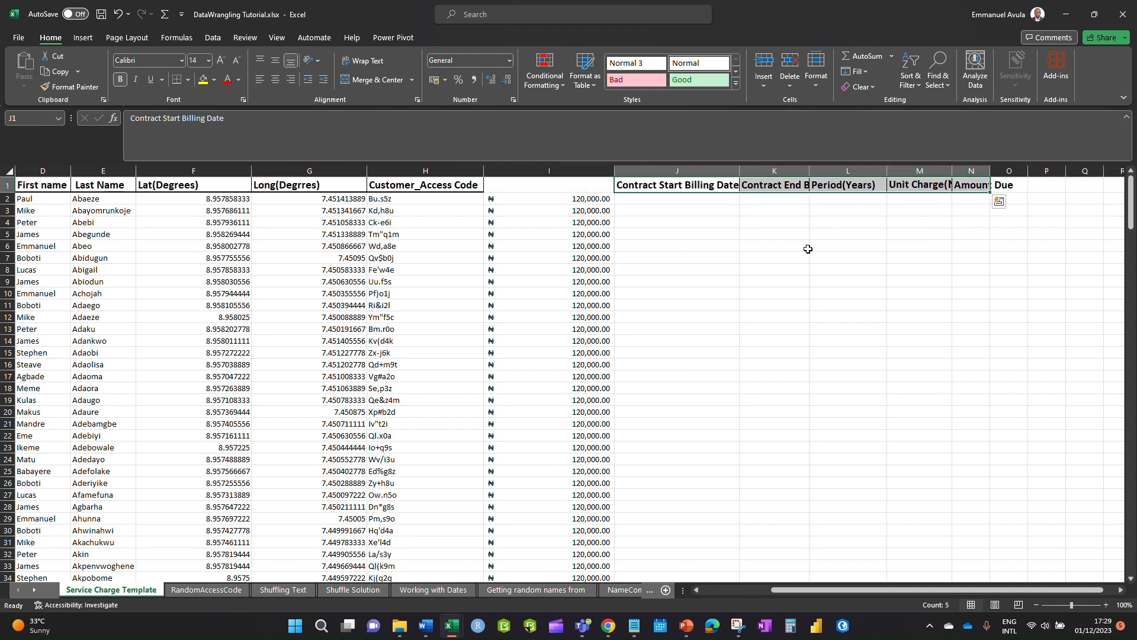
- Shift the selected headers one column right and title I1 'Annual Service Charge'
left_click(800, 271)
left_click(553, 183)
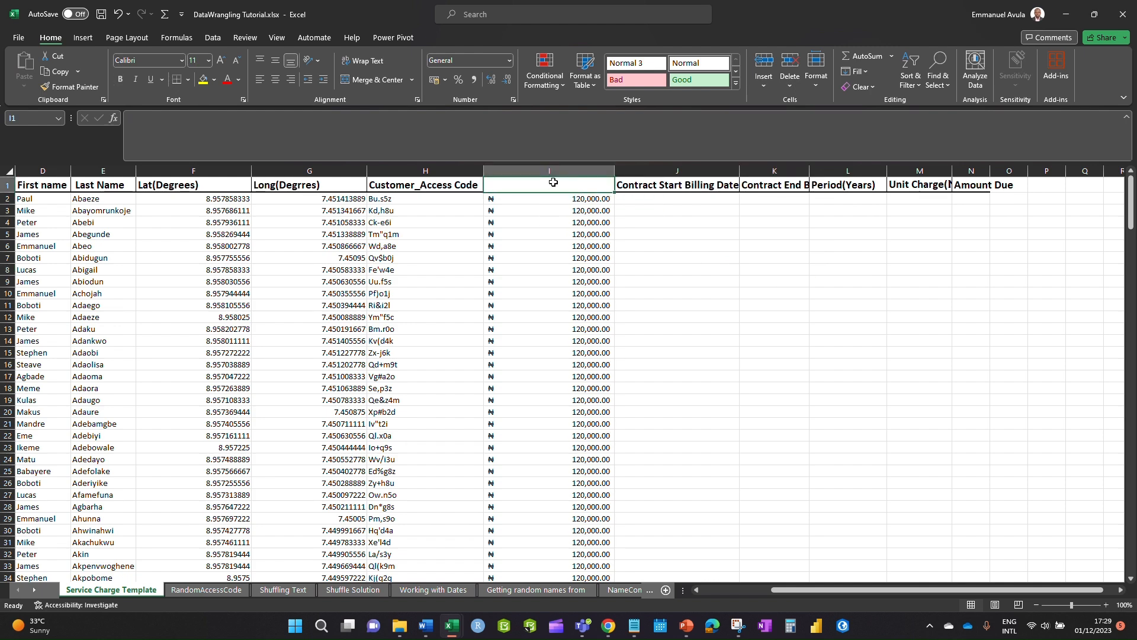
type("Unit Ser")
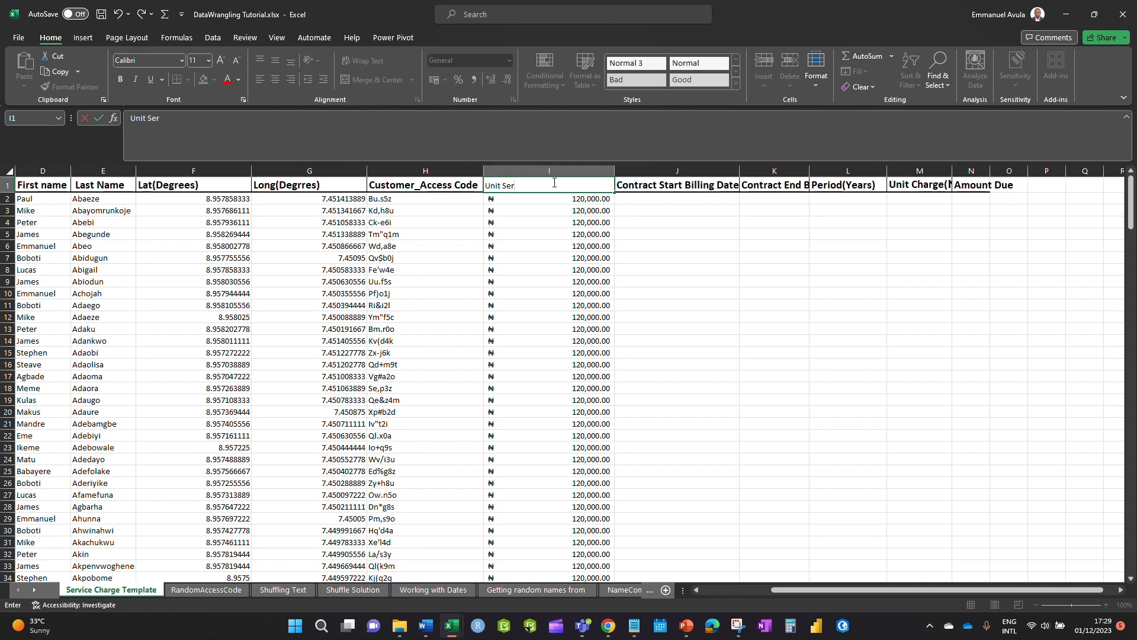
key("BackSpace")
key("BackSpace")
key("BackSpace")
key("BackSpace")
key("BackSpace")
key("BackSpace")
key("BackSpace")
key("BackSpace")
type("Annual")
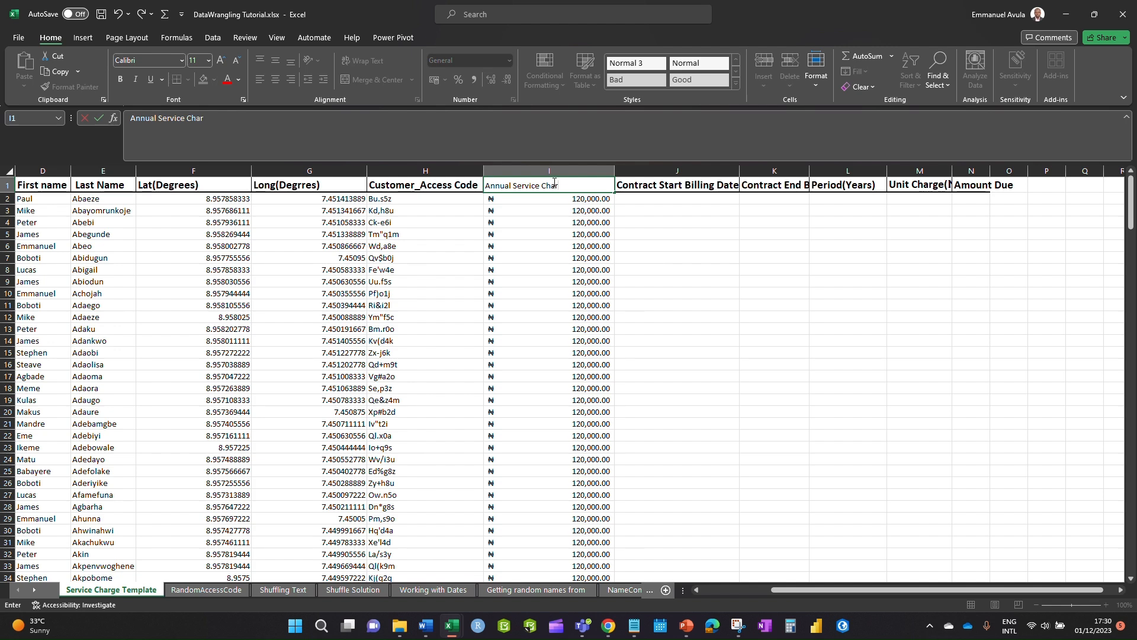
type("ge")
left_click(790, 243)
- Widen columns J and K so the contract billing date headers show fully
left_click(711, 245)
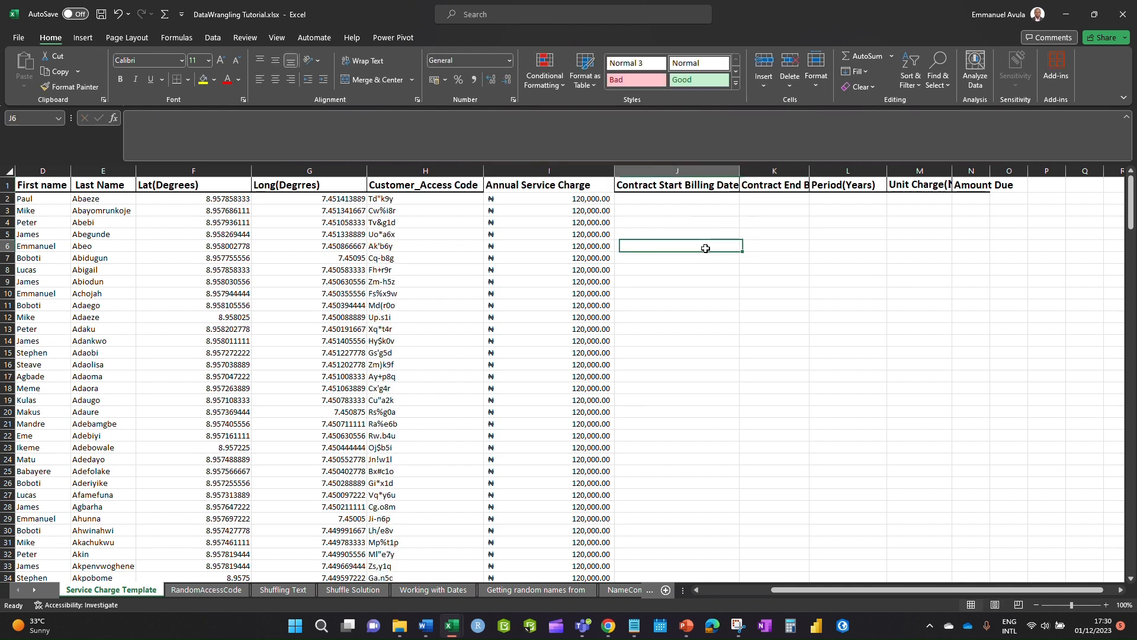
left_click_drag(739, 171, 748, 170)
left_click_drag(818, 170, 873, 171)
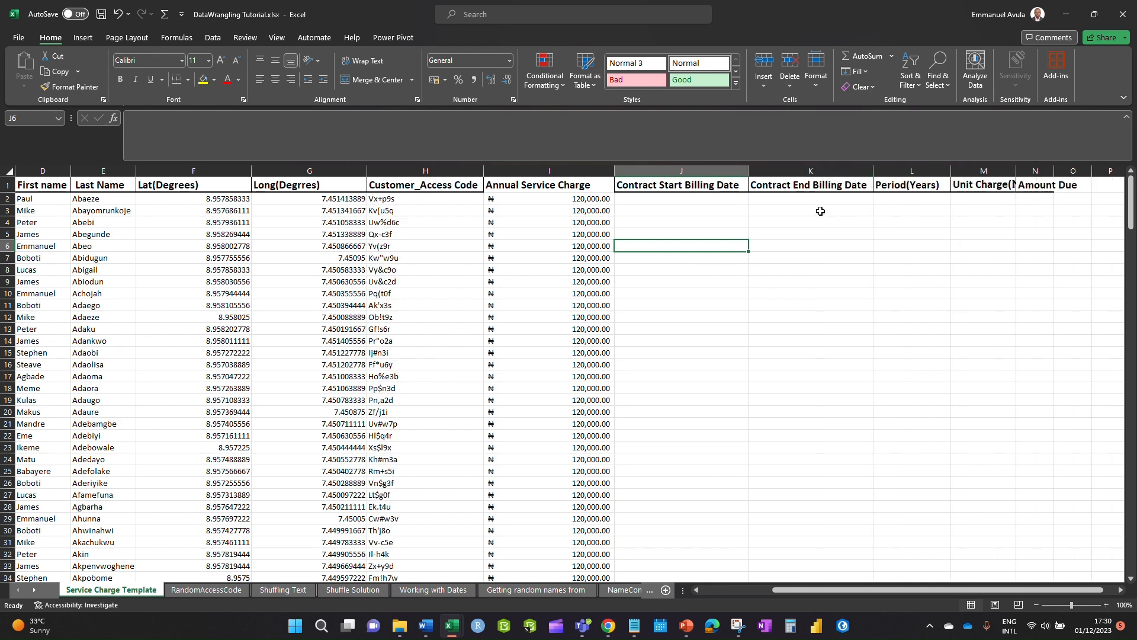
left_click(819, 235)
- Highlight requirement 6's start/end dates and quarter-rounding text, then minimize PowerPoint
left_click(690, 200)
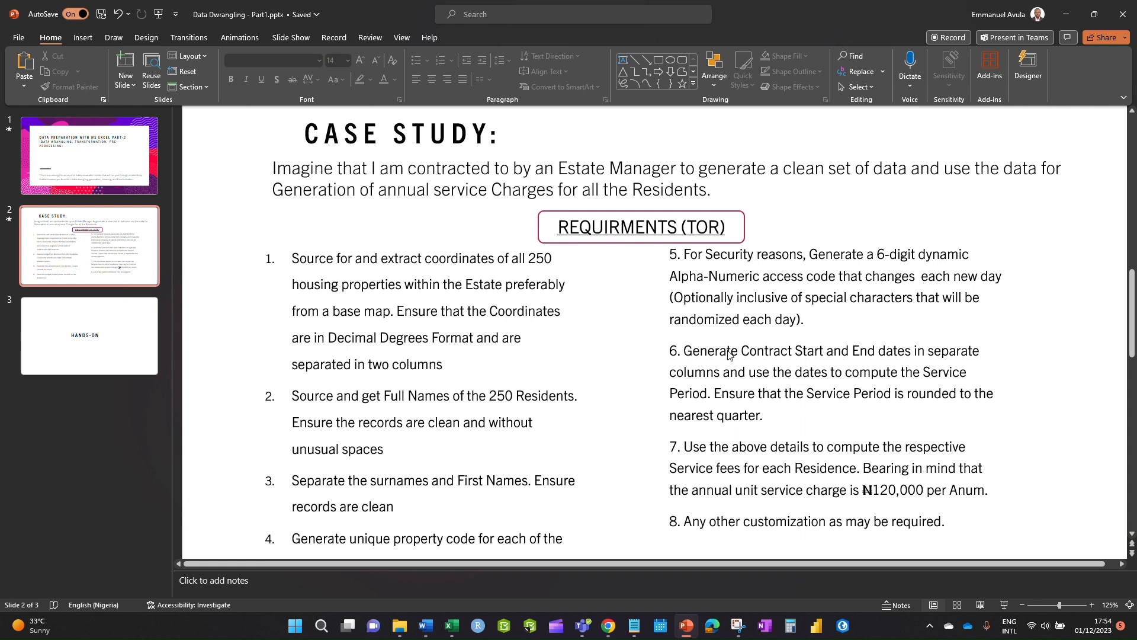
left_click(773, 354)
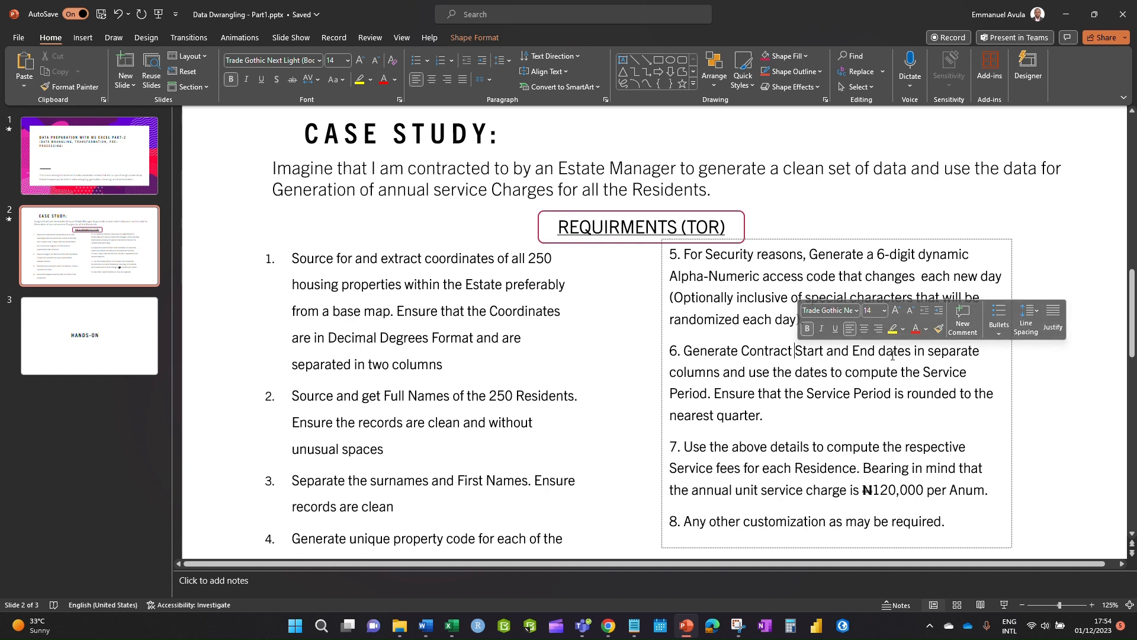
left_click_drag(796, 351, 917, 355)
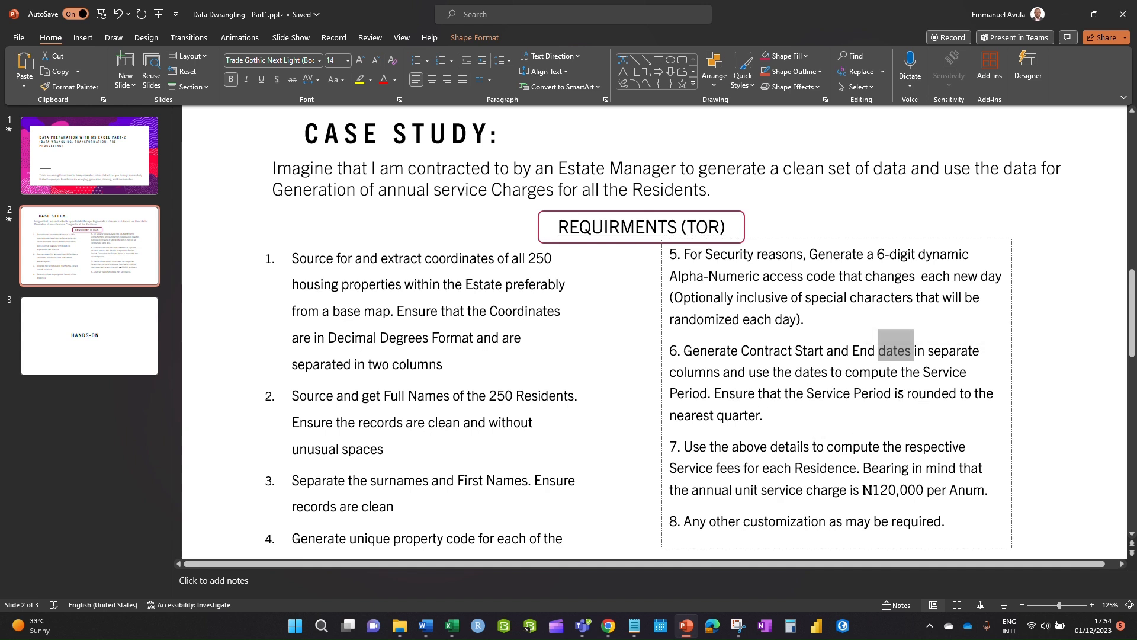
left_click_drag(909, 395, 807, 408)
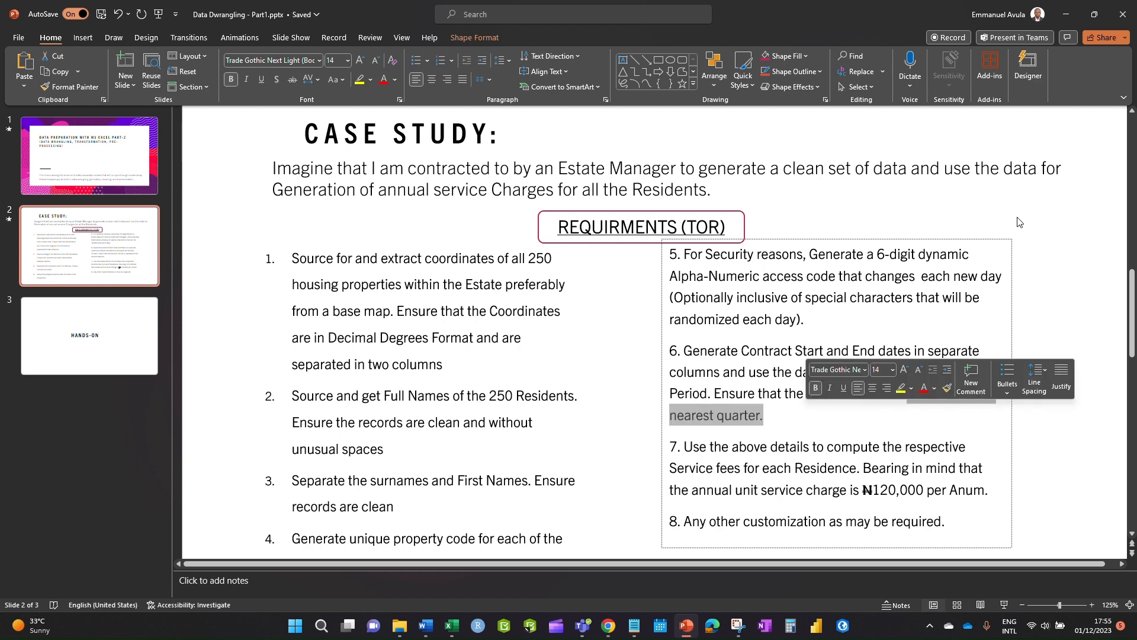
left_click(1066, 13)
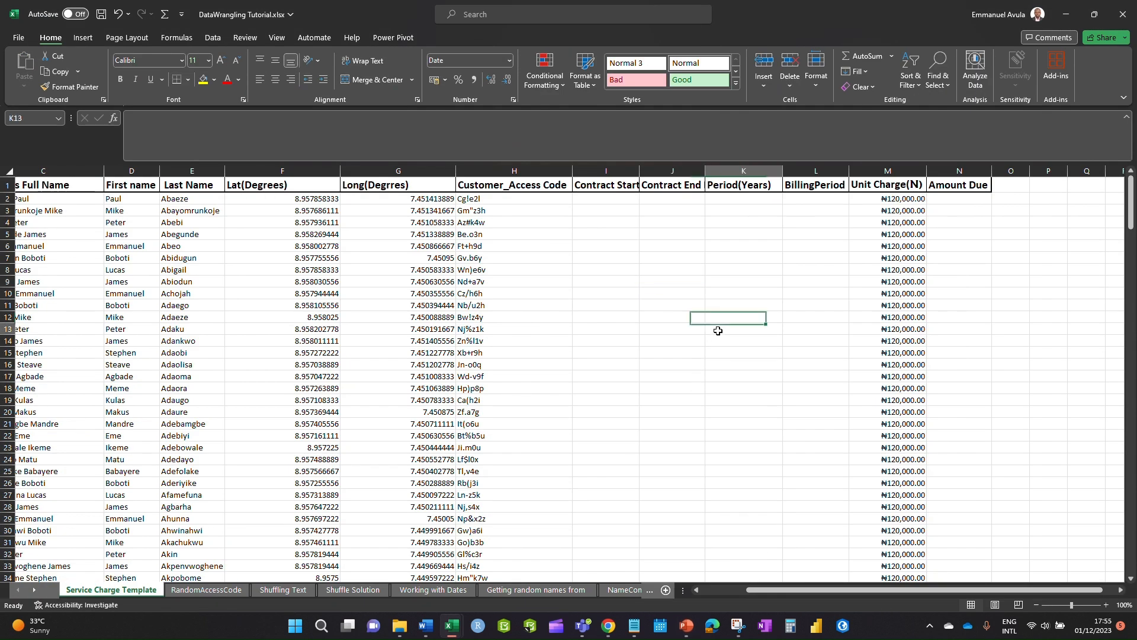
- Autofit columns I and J to their Contract Start and End Billing Date headers
double_click(639, 171)
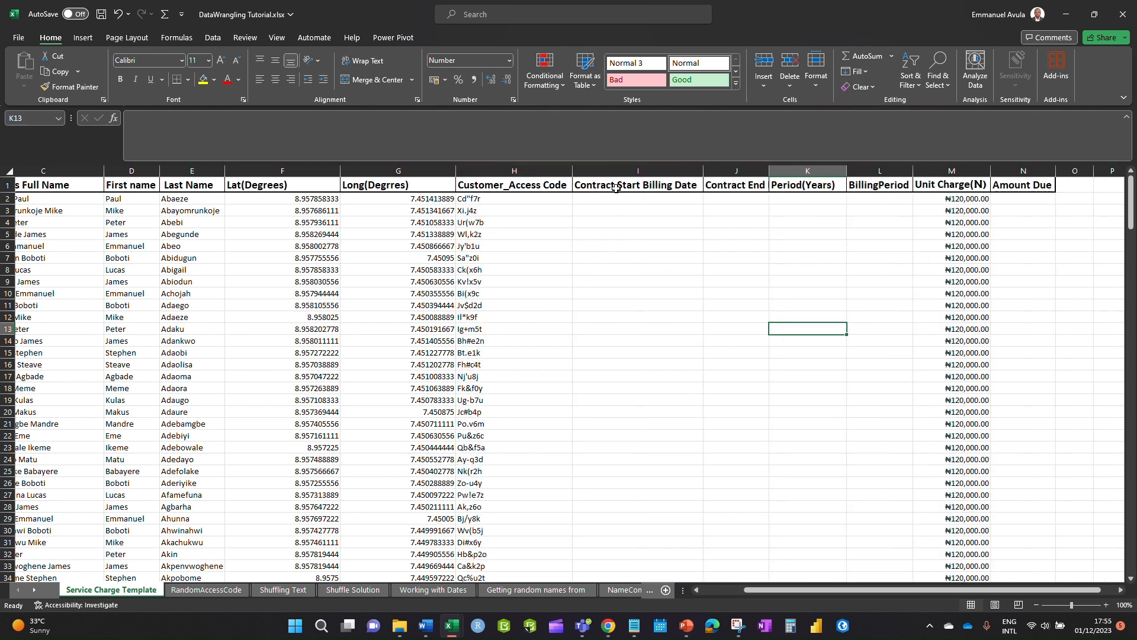
double_click(769, 171)
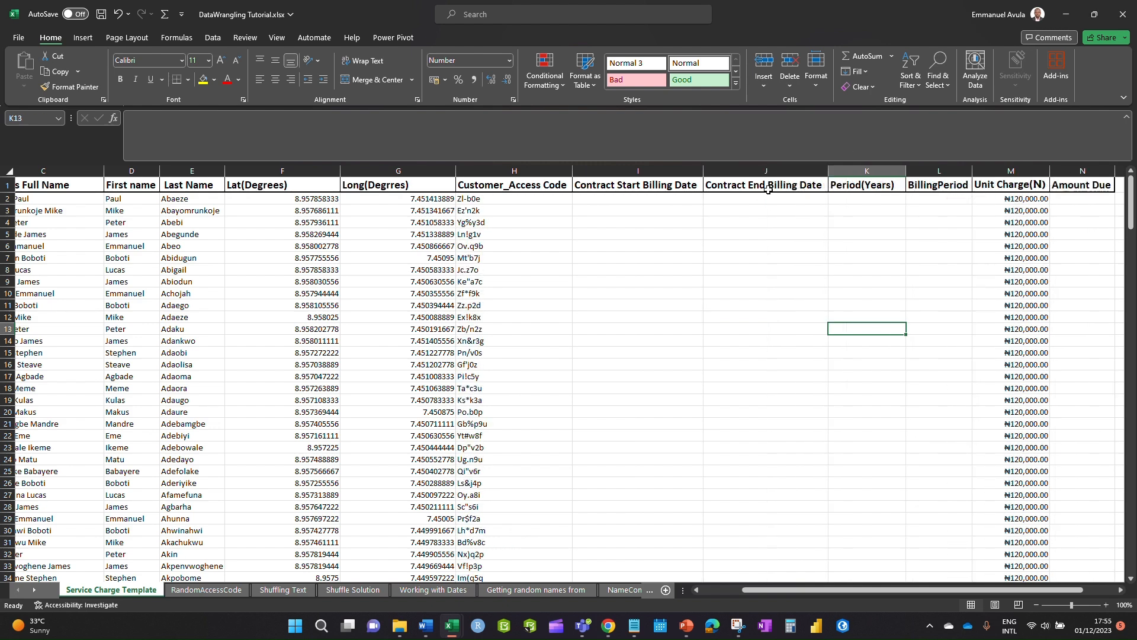
left_click(767, 191)
- Fill Contract End Billing Date with daily dates from 31/12/2022 in J2 down to row 251
left_click(742, 205)
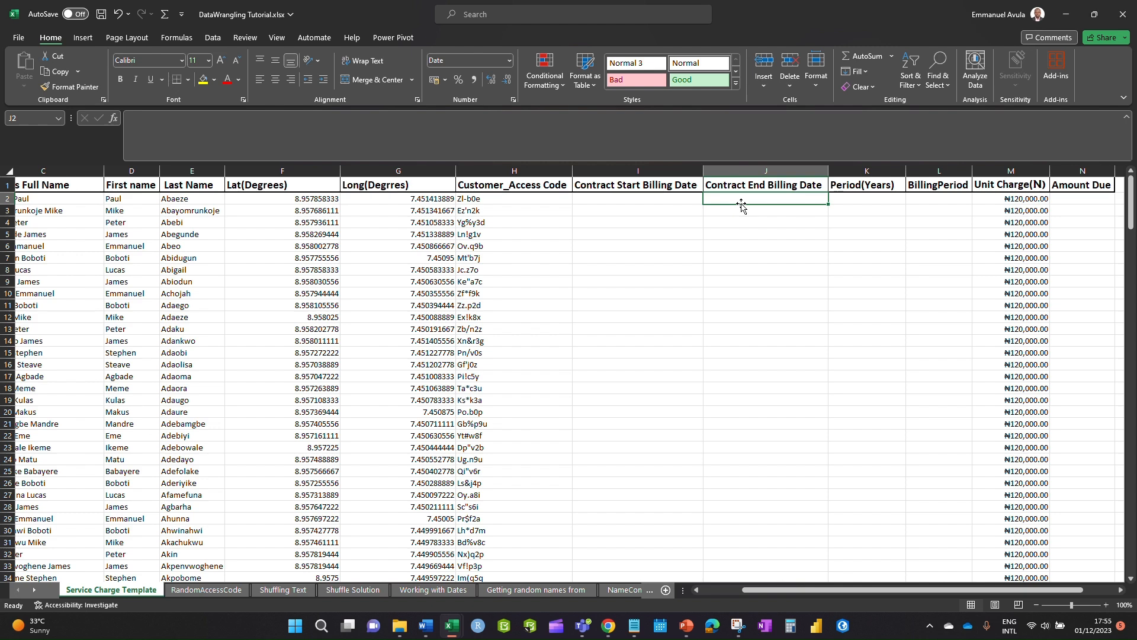
type("31/12/")
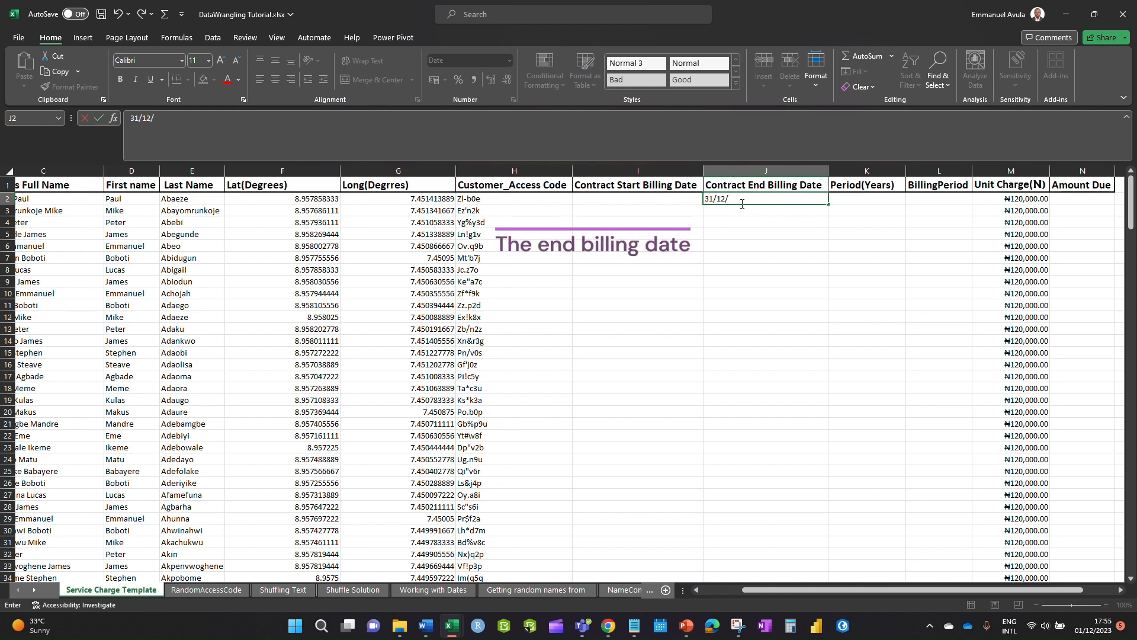
type("2022")
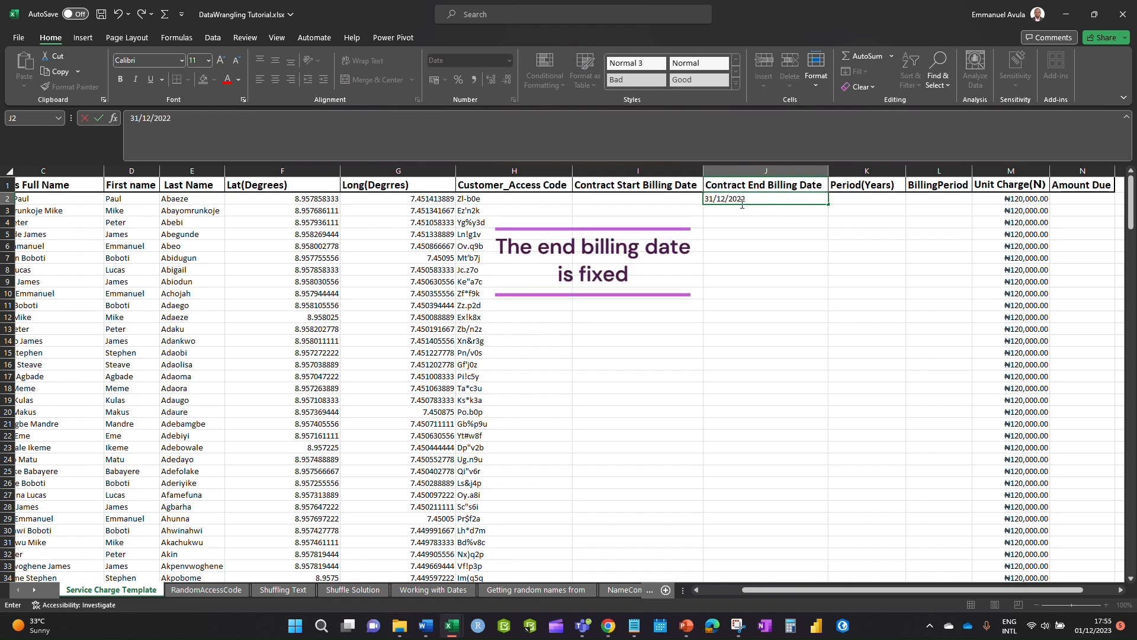
left_click(780, 282)
left_click(793, 204)
mouse_move(828, 204)
left_mouse_down()
mouse_move(829, 637)
mouse_move(818, 560)
mouse_move(812, 574)
left_mouse_up()
scroll(815, 357, "up", 8)
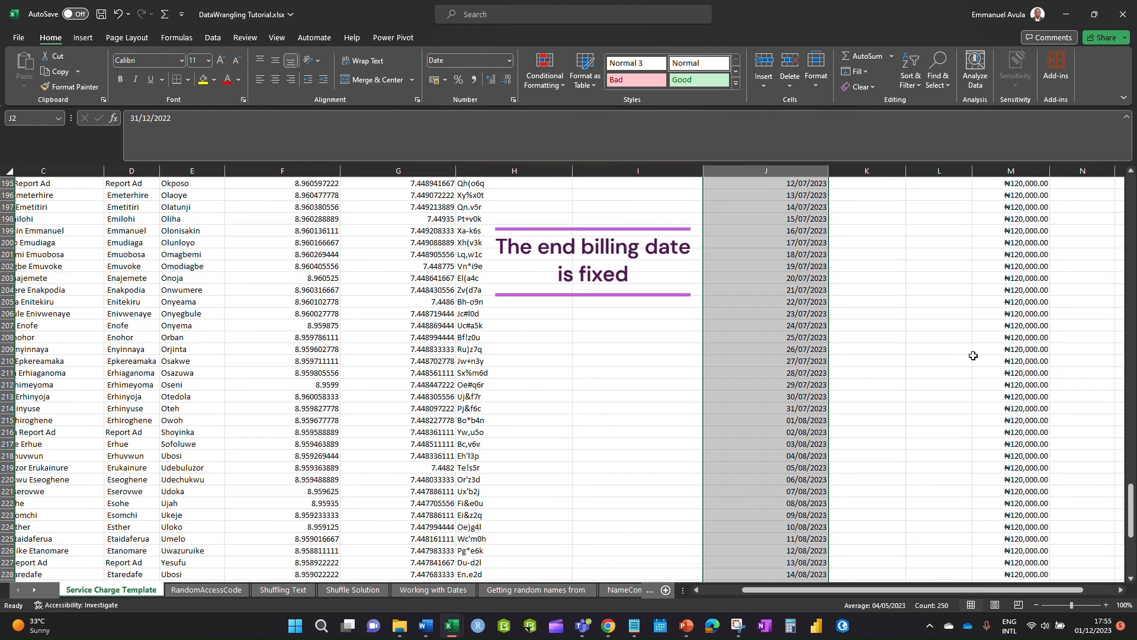
left_click_drag(1130, 500, 1106, 193)
left_click(614, 201)
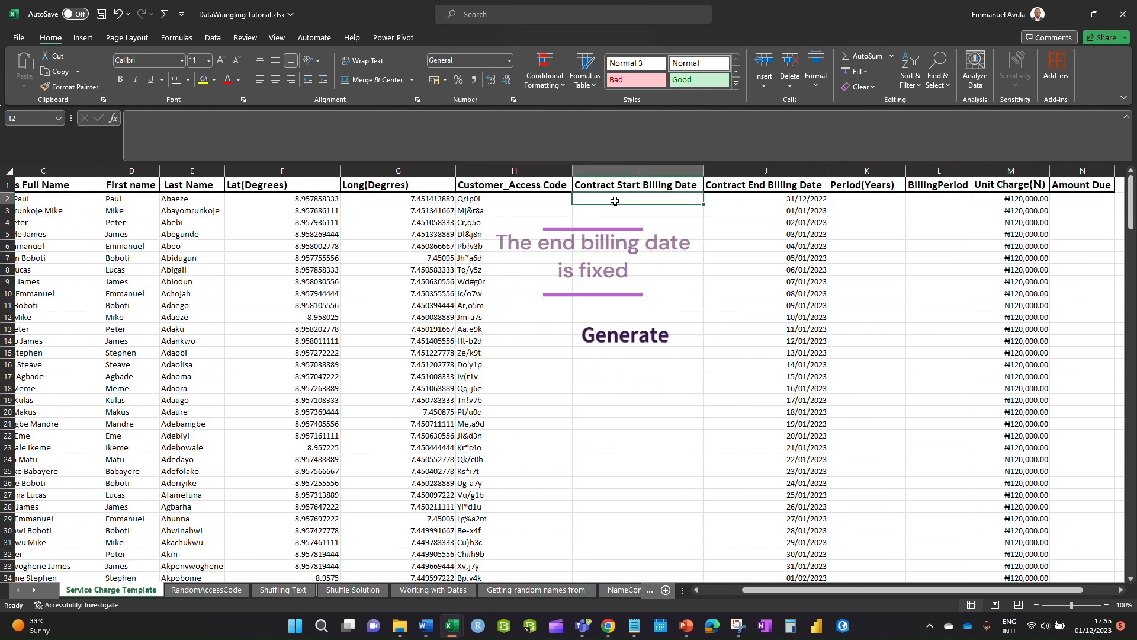
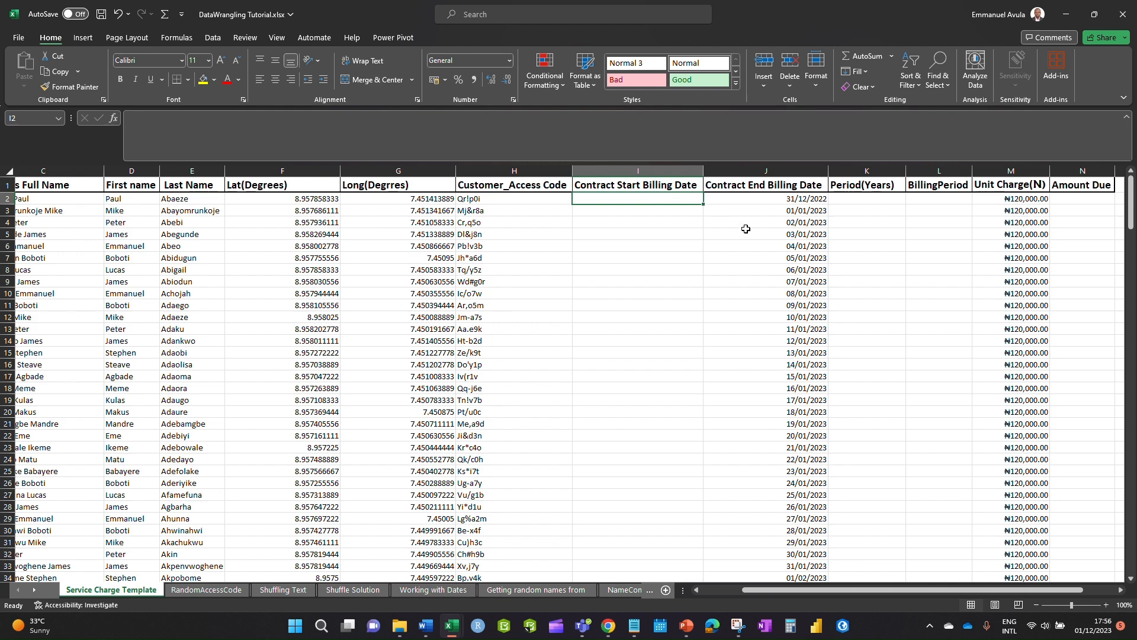
- Show J2's end date as a plain number to see its stored serial value 44926
left_click(808, 201)
left_click(847, 201)
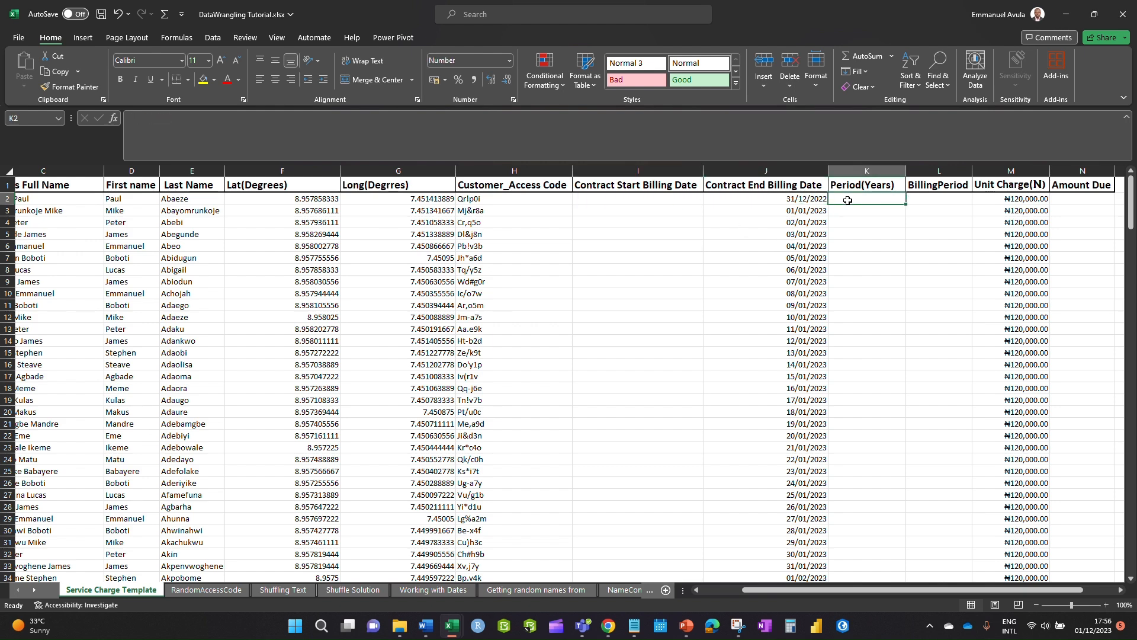
left_click(810, 198)
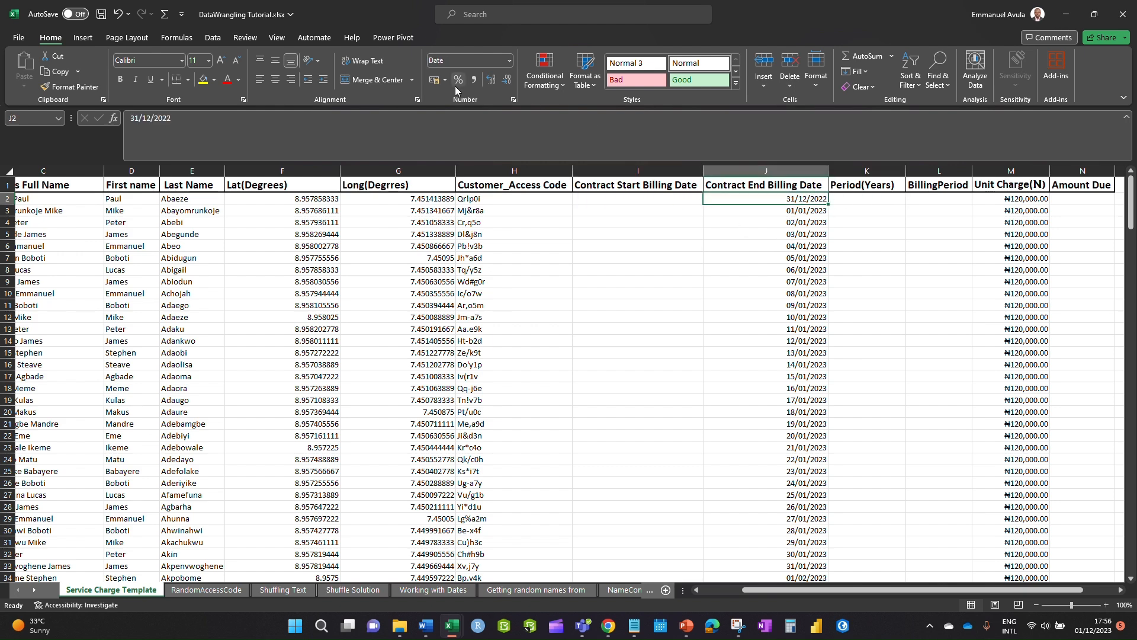
left_click(510, 60)
left_click(480, 123)
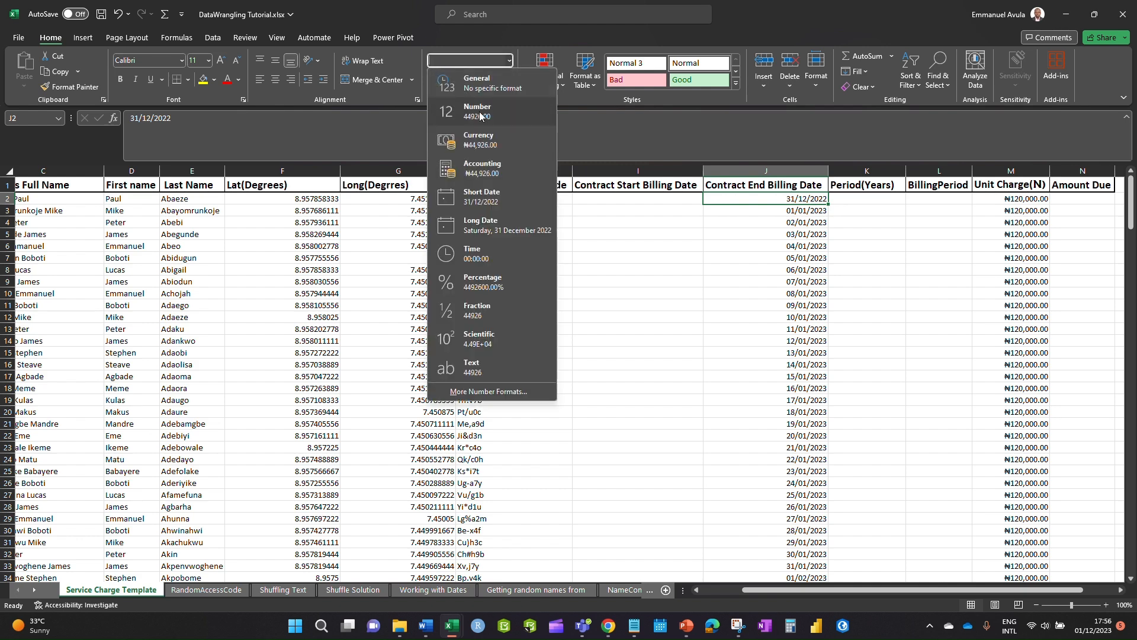
left_click(813, 234)
left_click(802, 198)
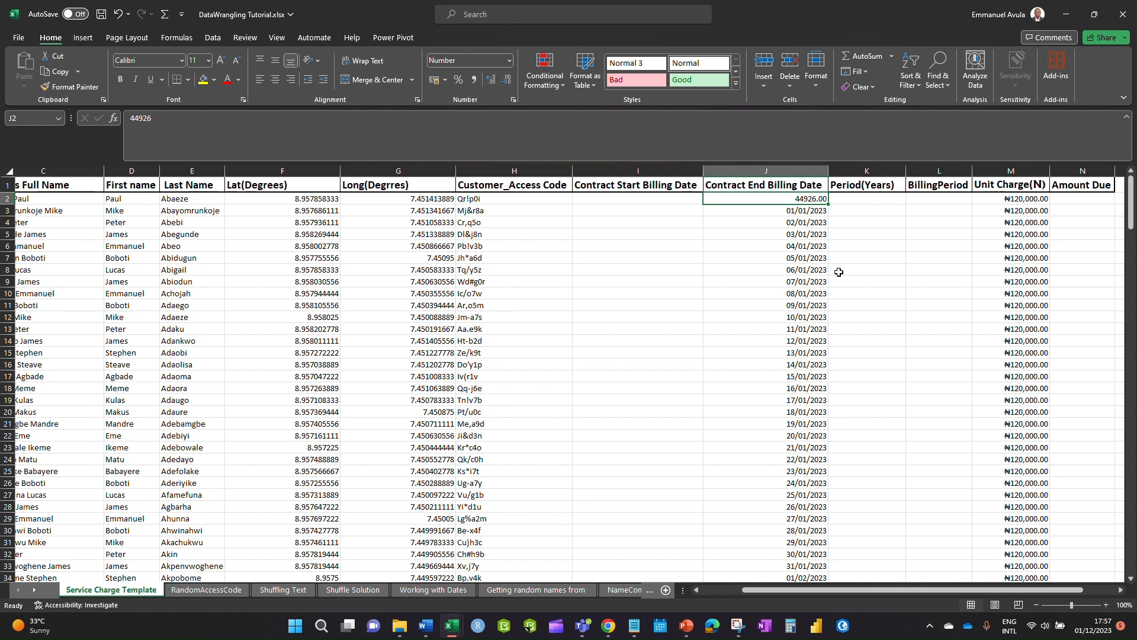
left_click(841, 222)
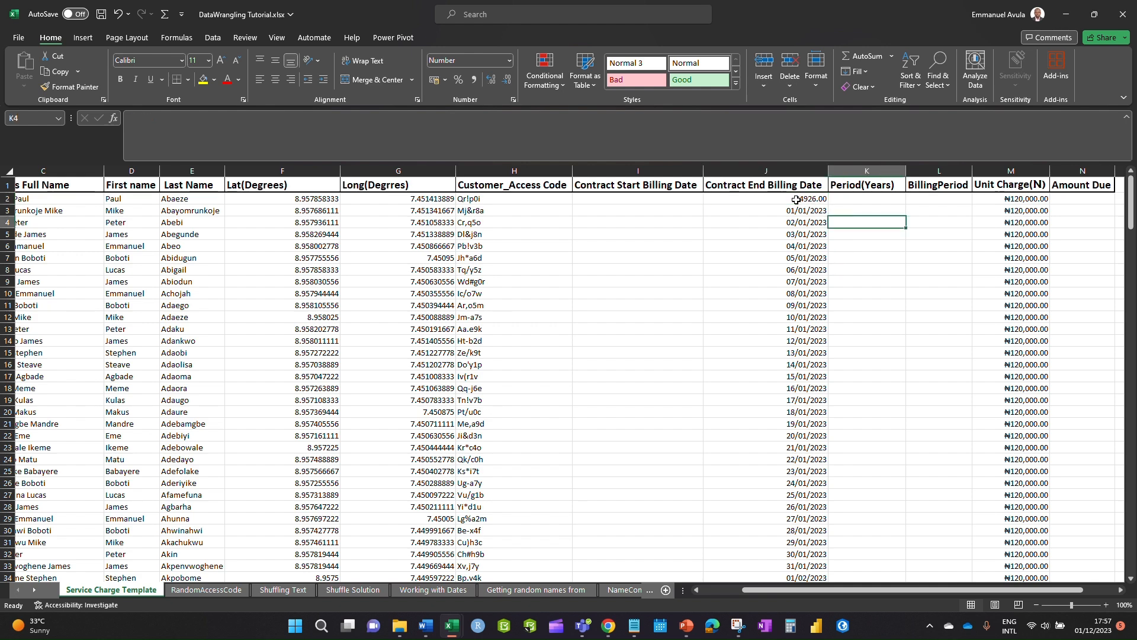
left_click(798, 197)
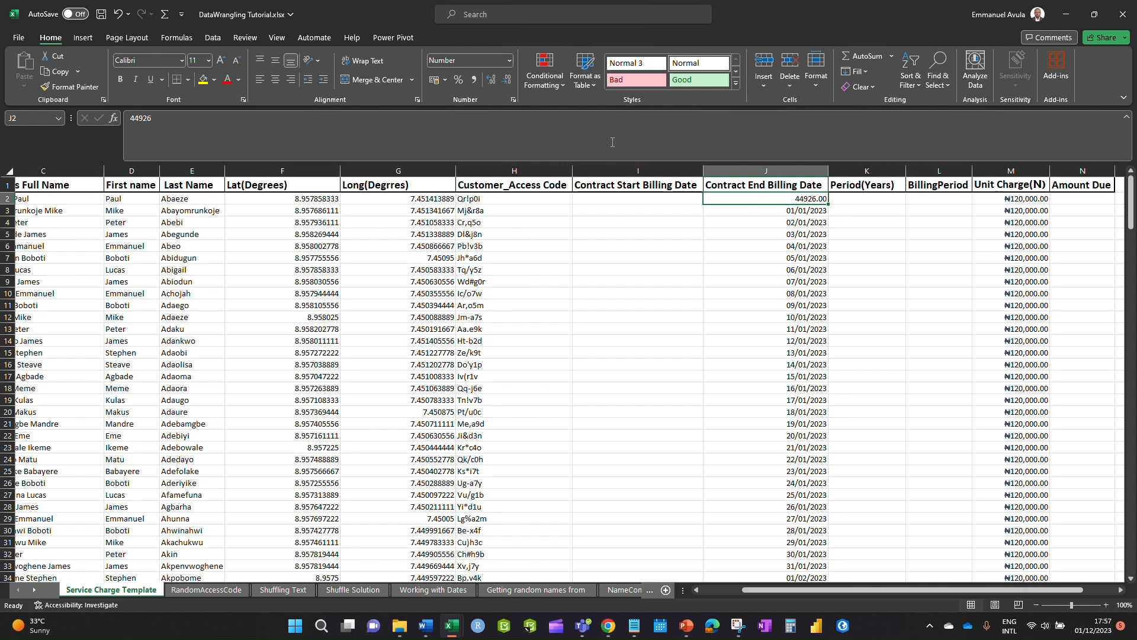
left_click(509, 60)
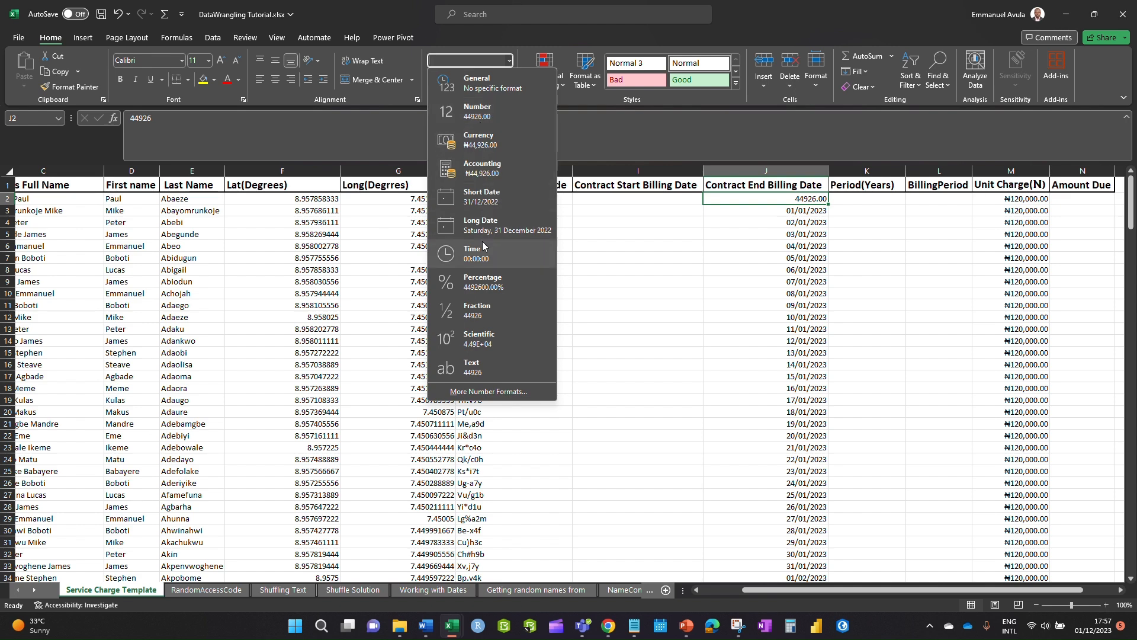
left_click(828, 261)
- Restore J2's date format by painting J3's date formatting onto it
left_click(802, 223)
left_click(800, 200)
left_click(70, 86)
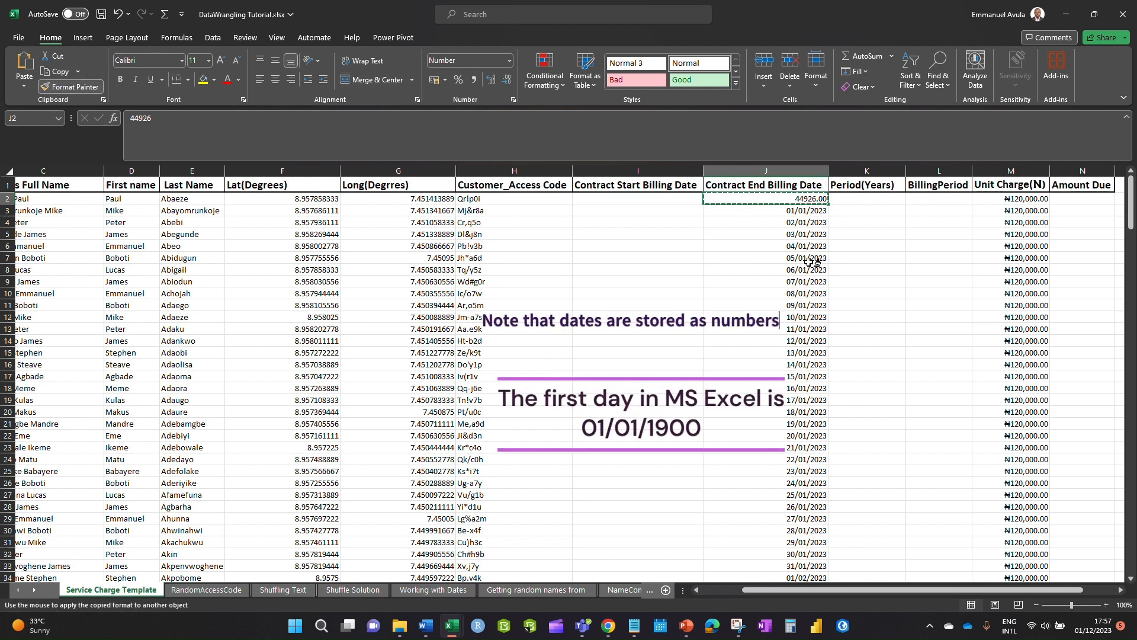
key("Escape")
left_click(807, 211)
left_click(70, 86)
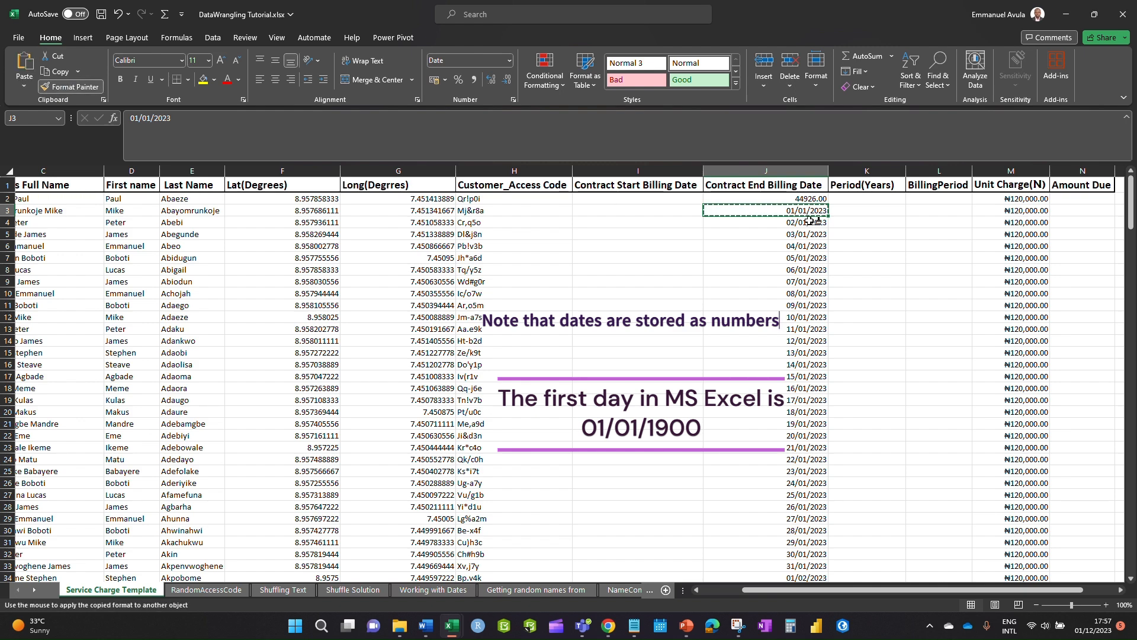
left_click(808, 200)
left_click(749, 270)
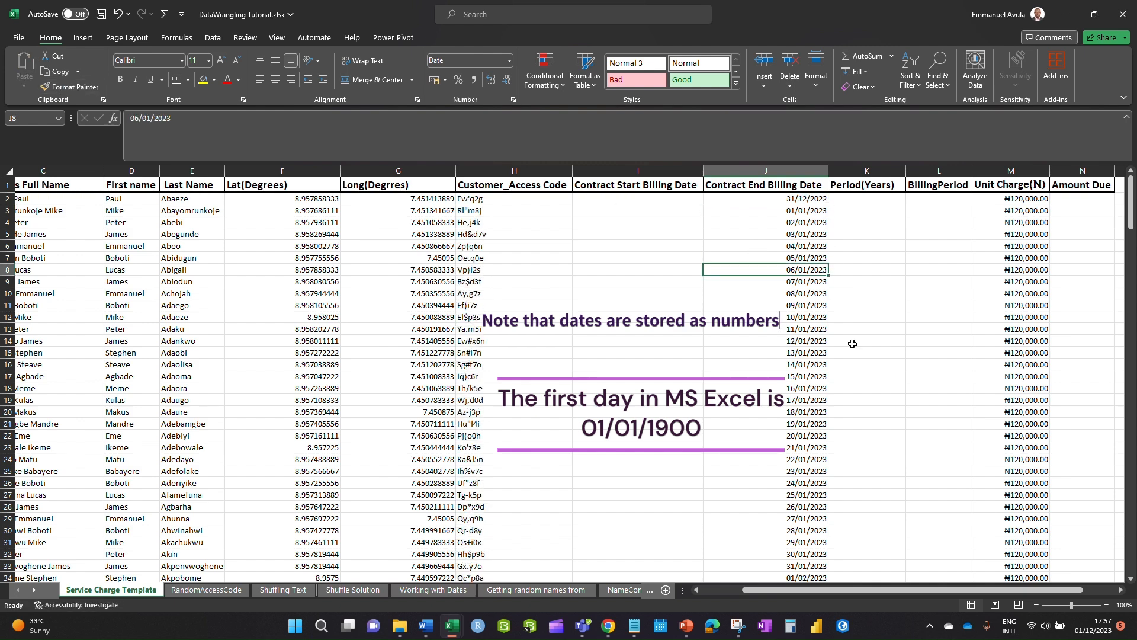
- Enter =RANDBETWEEN("01/01/2020","31/12/2022") in I2, then reopen the formula for editing
left_click(654, 201)
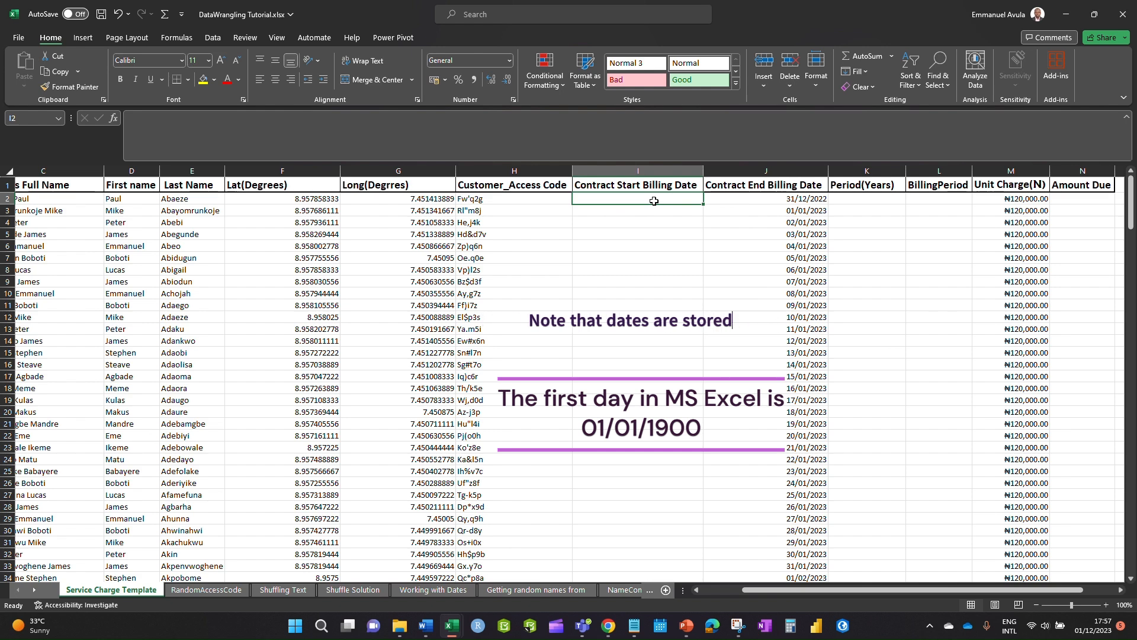
type("=ran")
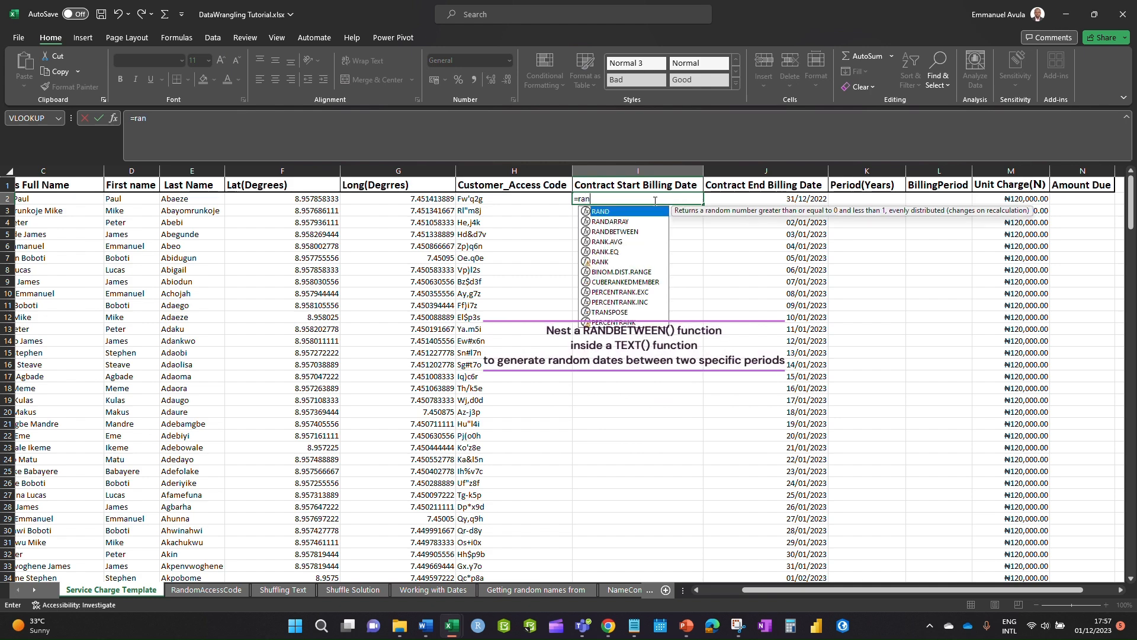
double_click(640, 232)
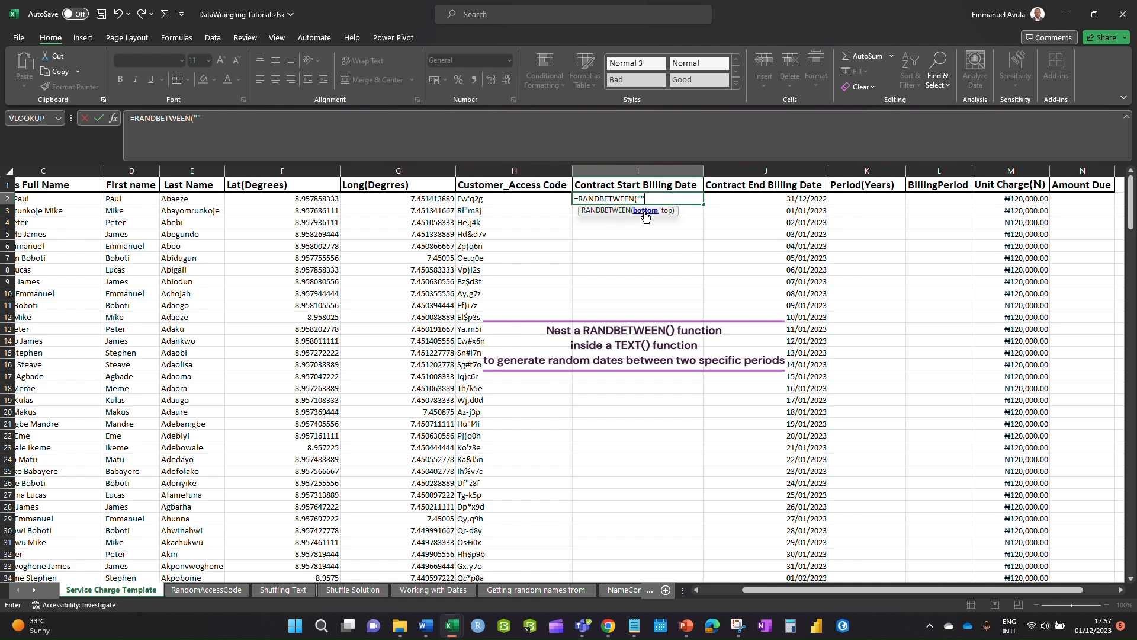
left_click(638, 197)
type("01/01/202")
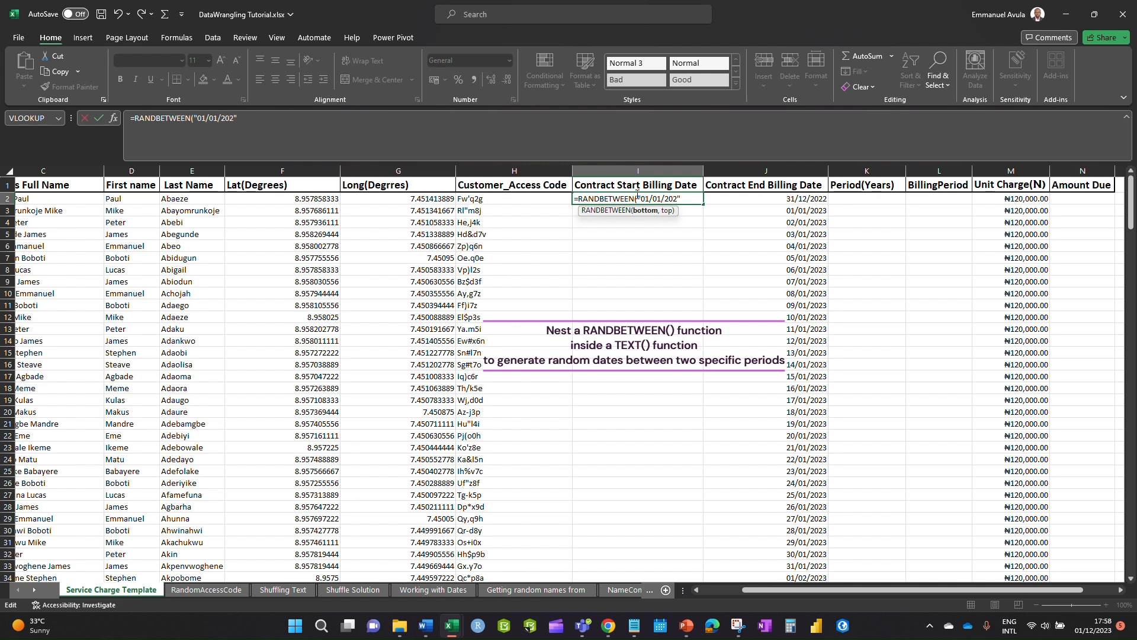
type("0\"")
type(",")
type("31/")
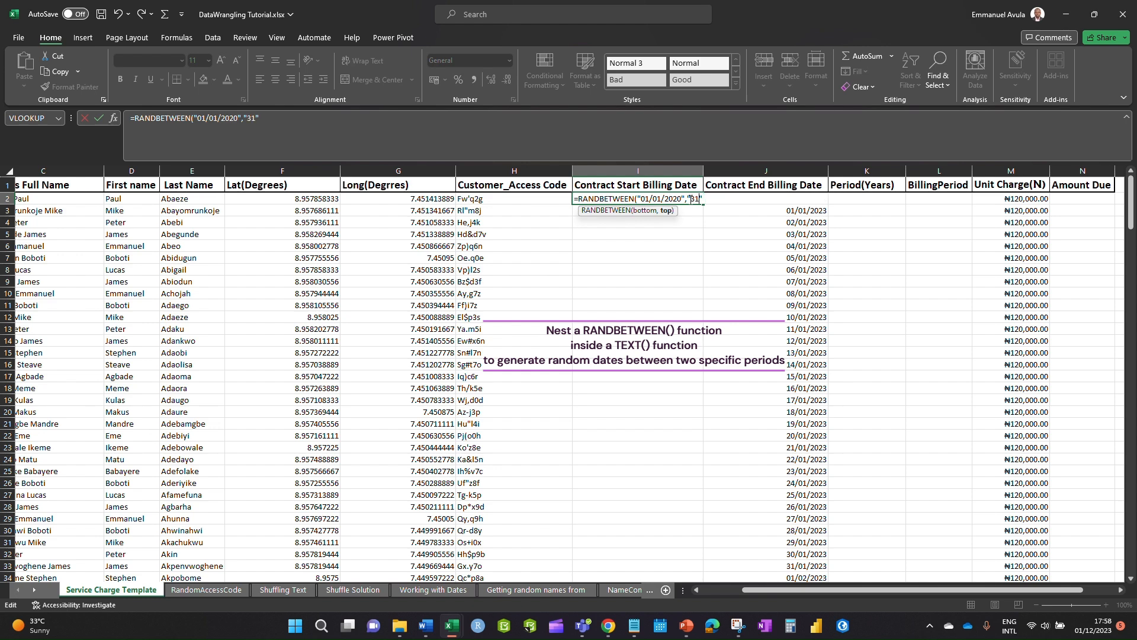
type("12/2022")
key("Return")
left_click(666, 195)
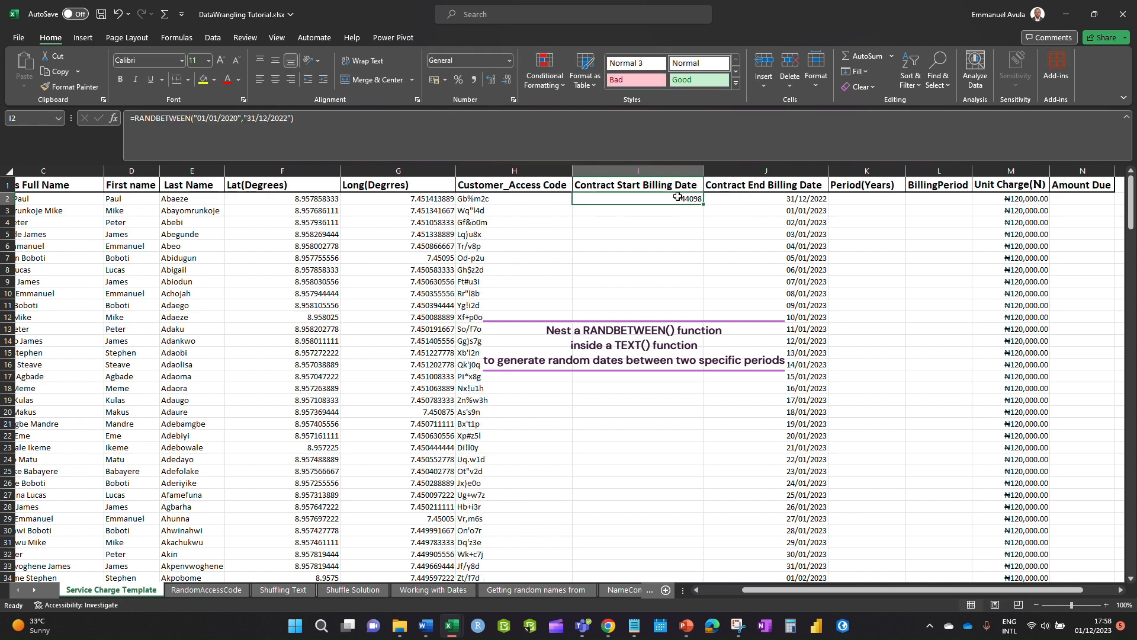
double_click(678, 198)
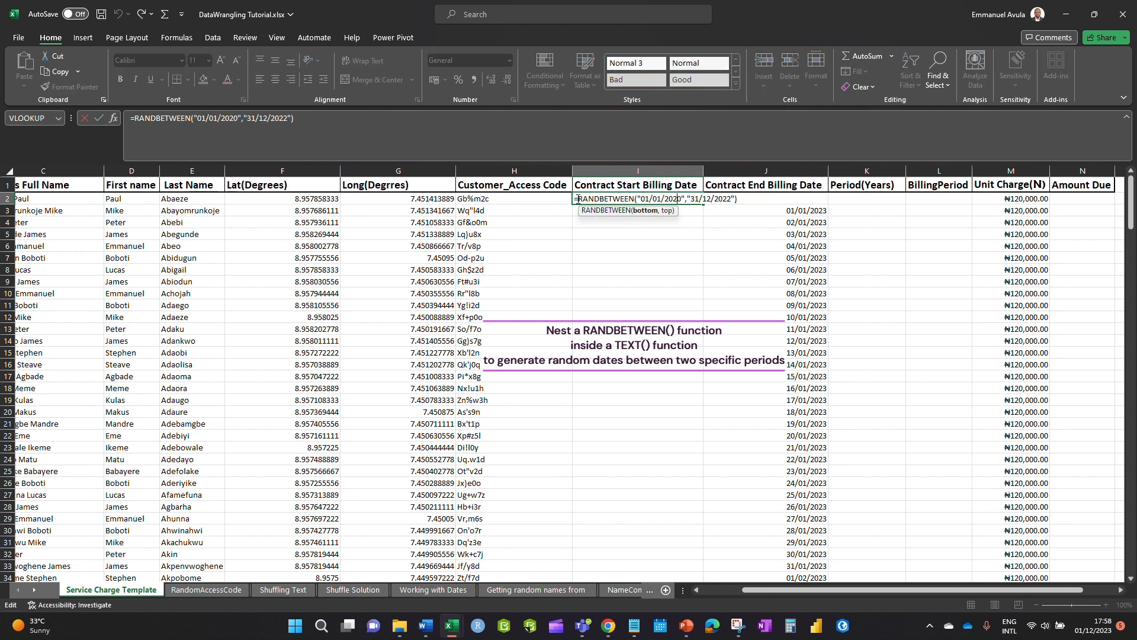
left_click(578, 199)
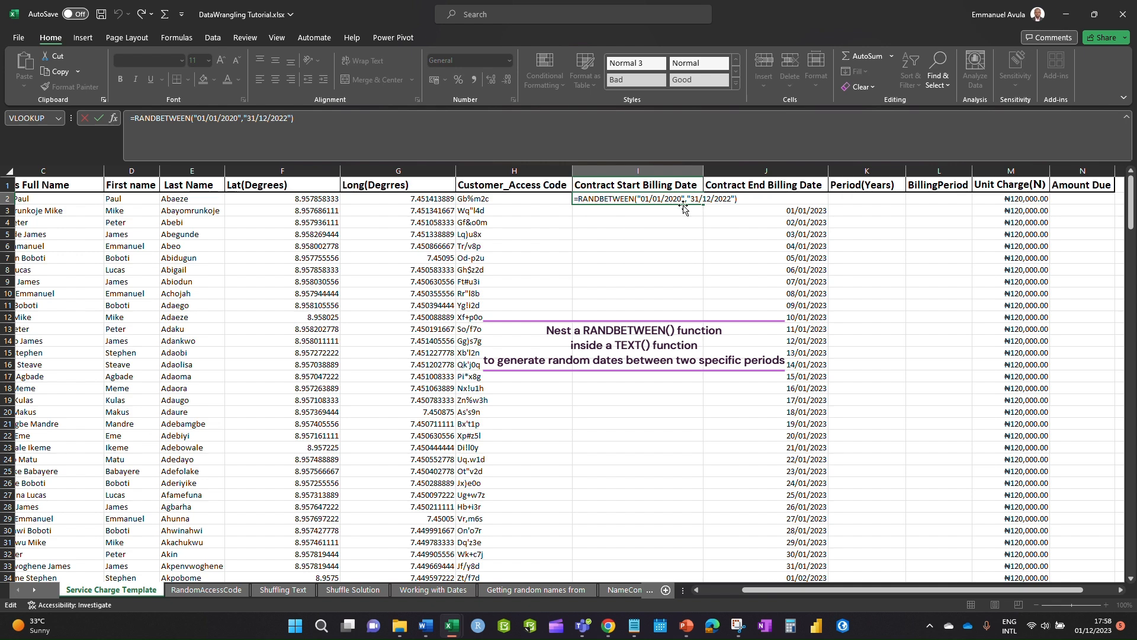
- Change I2 to =TEXT(RANDBETWEEN("01/01/2020","31/12/2022"),"dd/mm/yyyy") so it shows 03/12/2020
type("tex")
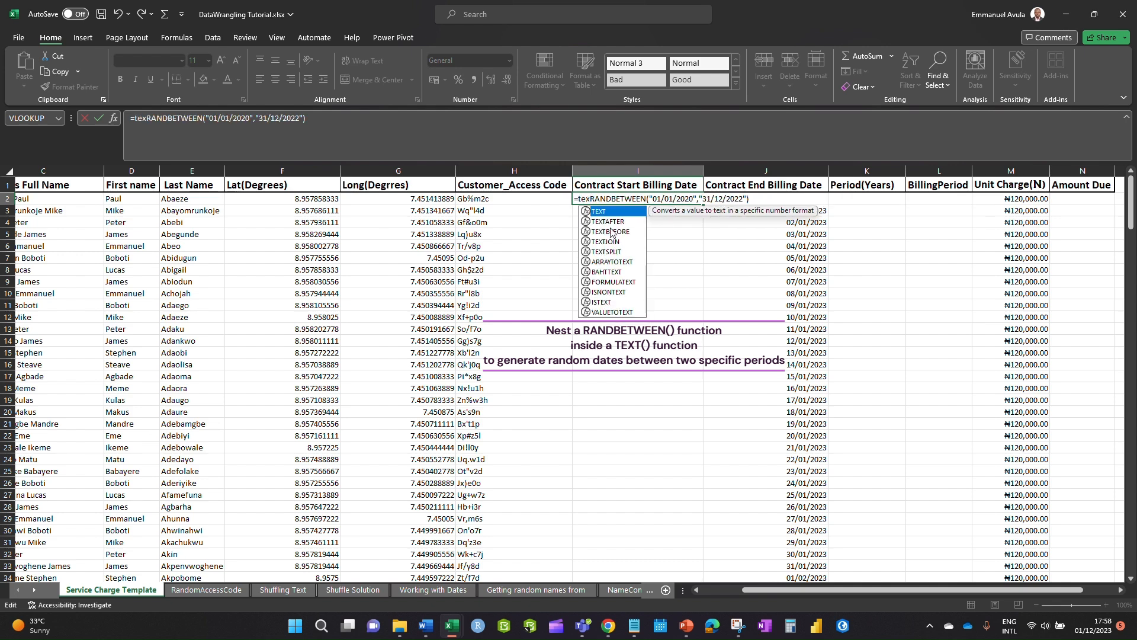
double_click(611, 212)
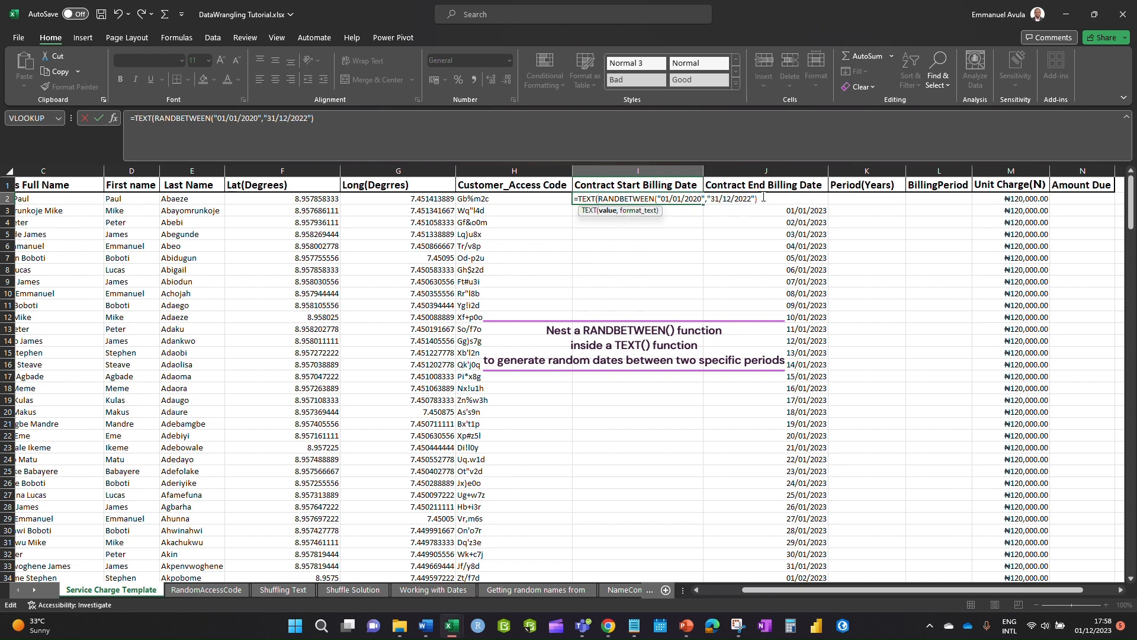
type(",\"dd/")
type("mm")
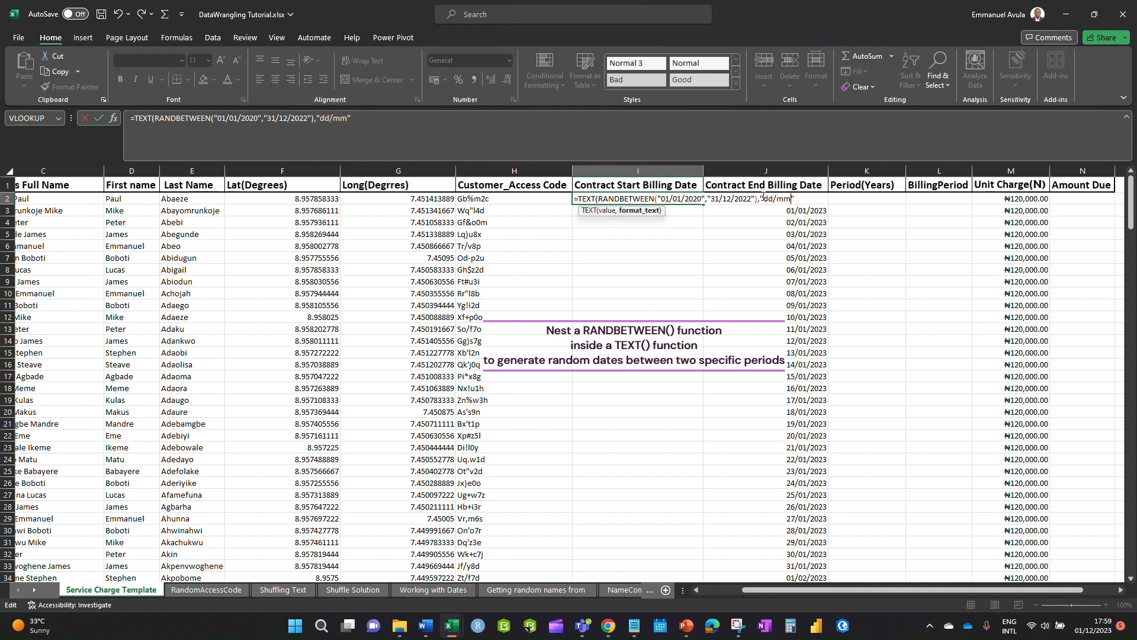
type("/yyyy\")")
key("Return")
left_click(651, 197)
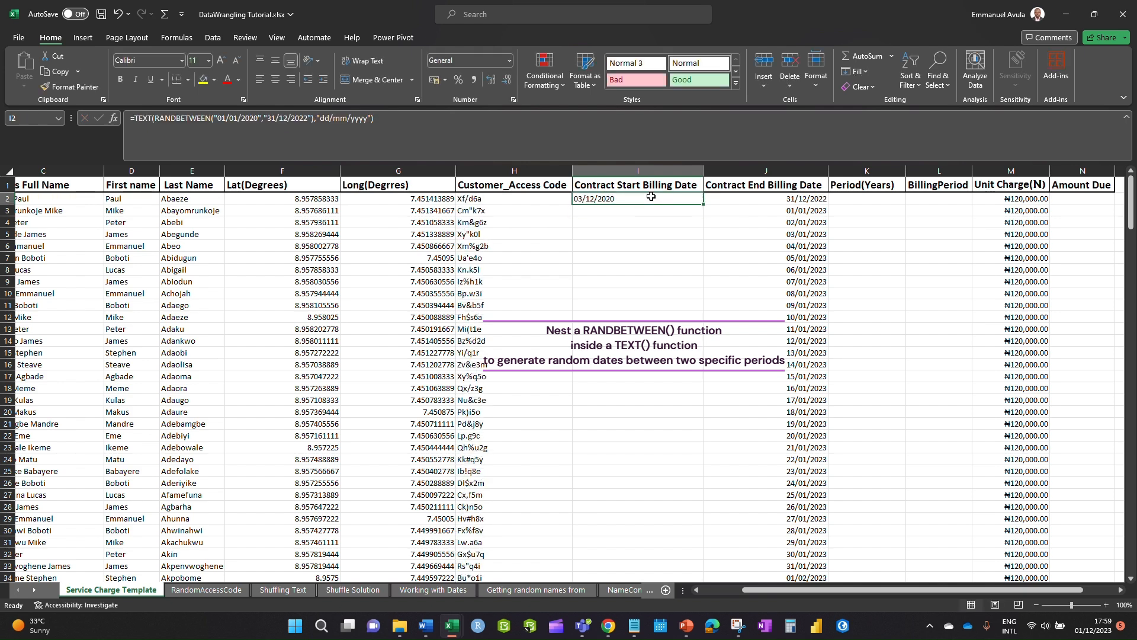
- Fill the random start date formula down column I and review the generated dates
double_click(705, 205)
scroll(618, 309, "down", 1)
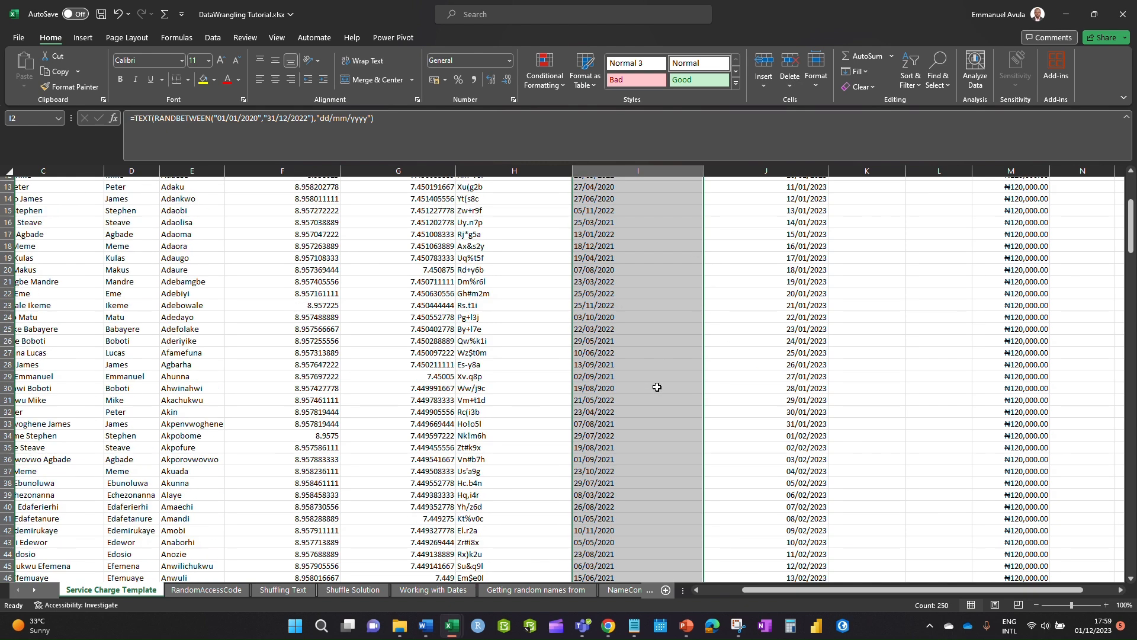
scroll(618, 310, "up", 1)
left_click(597, 200)
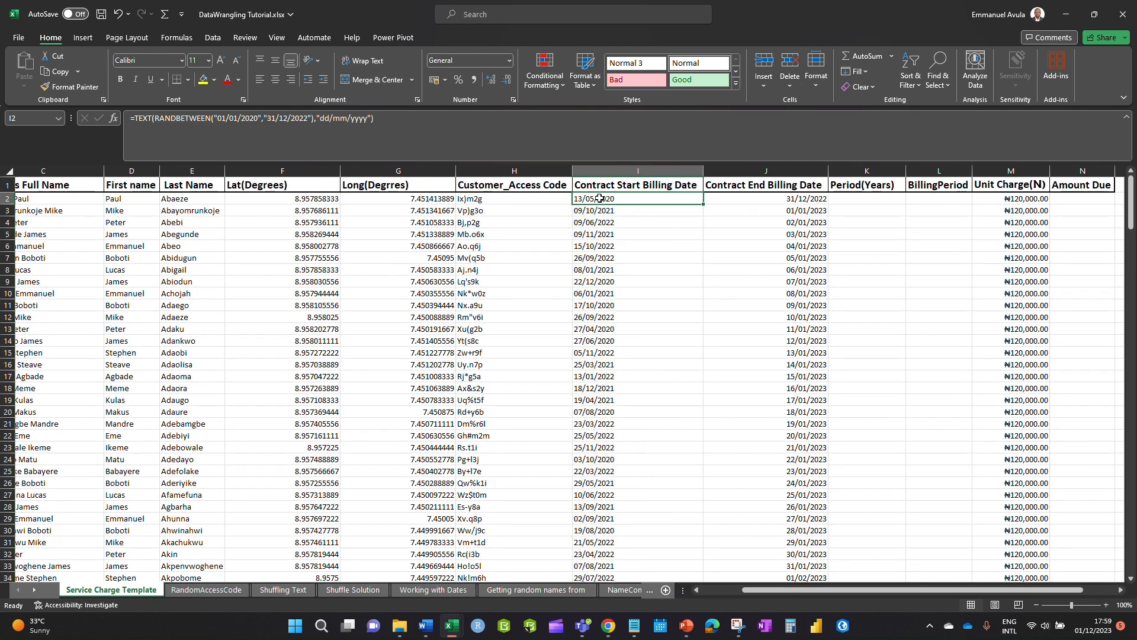
scroll(653, 331, "down", 7)
scroll(654, 331, "down", 15)
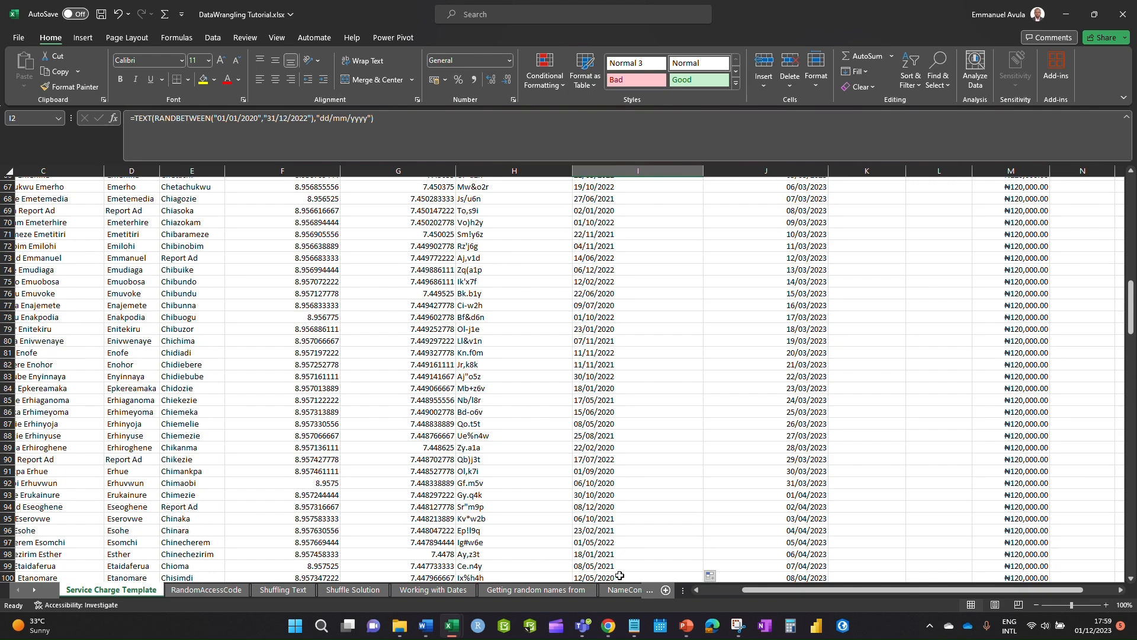
scroll(610, 500, "down", 10)
scroll(590, 497, "up", 10)
scroll(600, 441, "down", 18)
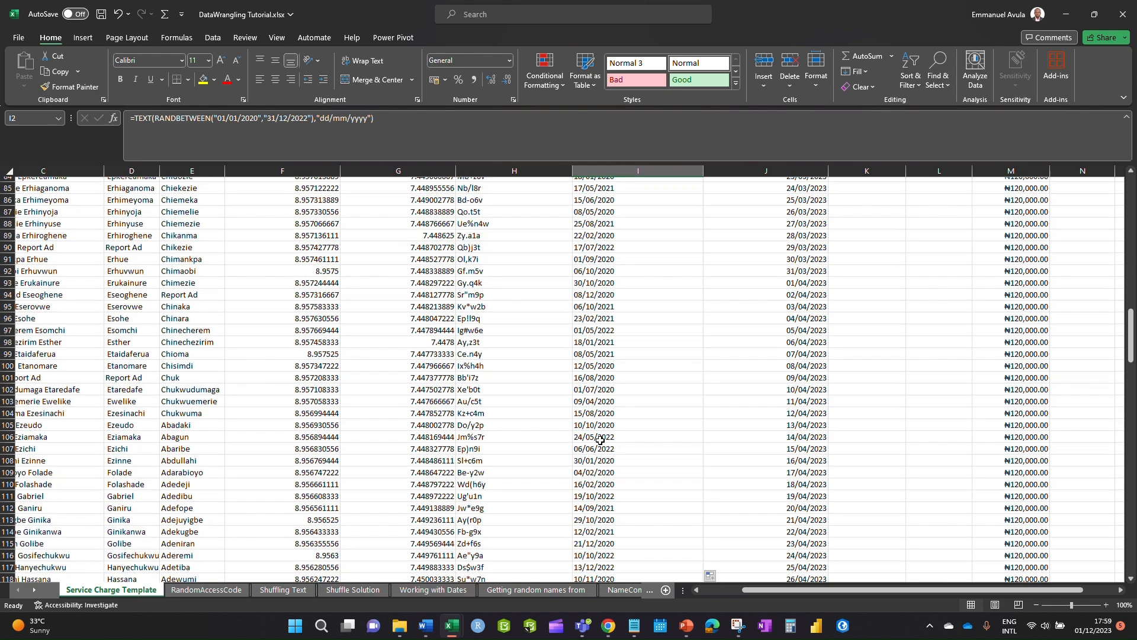
scroll(607, 438, "up", 16)
scroll(651, 426, "up", 20)
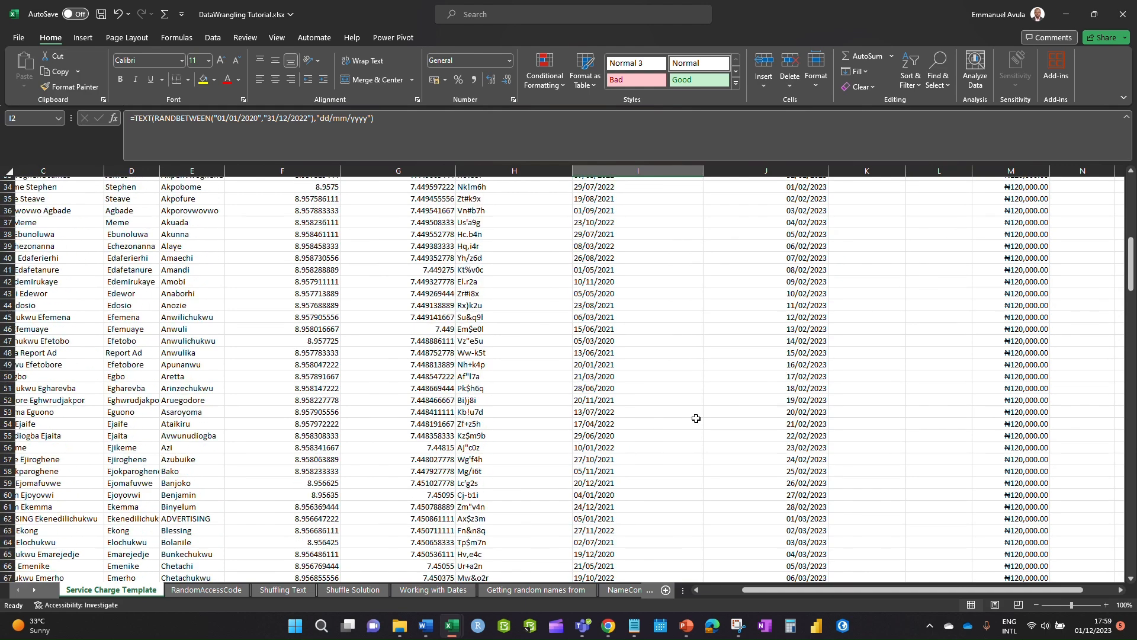
- Narrow column I, paste its dates back as fixed values, then narrow column J
left_click_drag(697, 169, 650, 171)
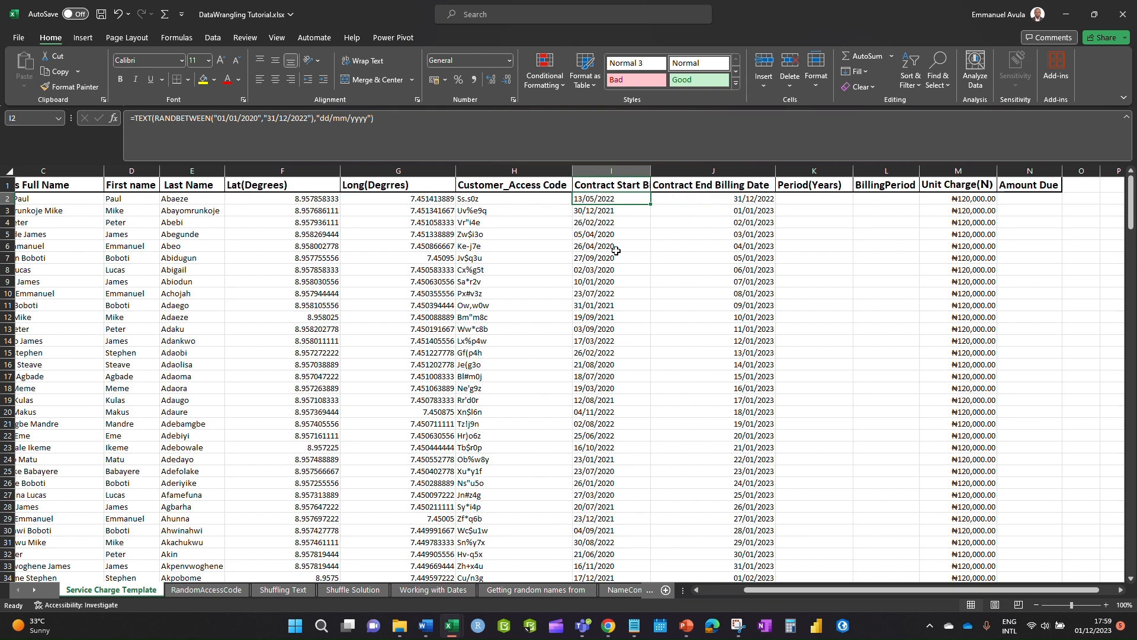
left_click(616, 168)
key("ctrl+c")
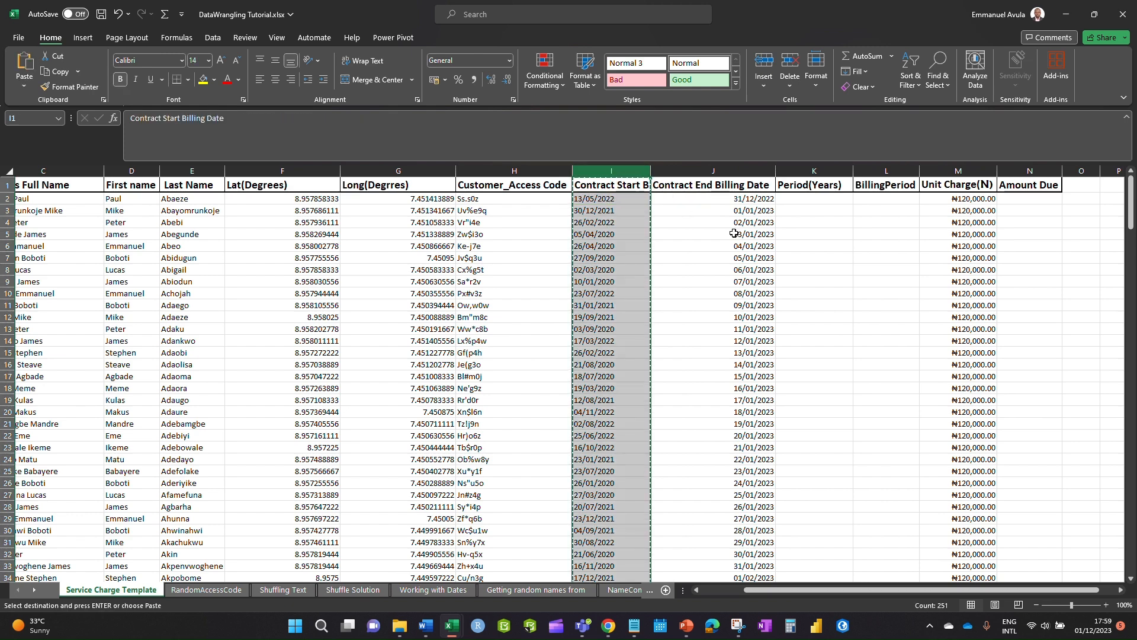
key("alt")
key("e")
key("s")
key("Return")
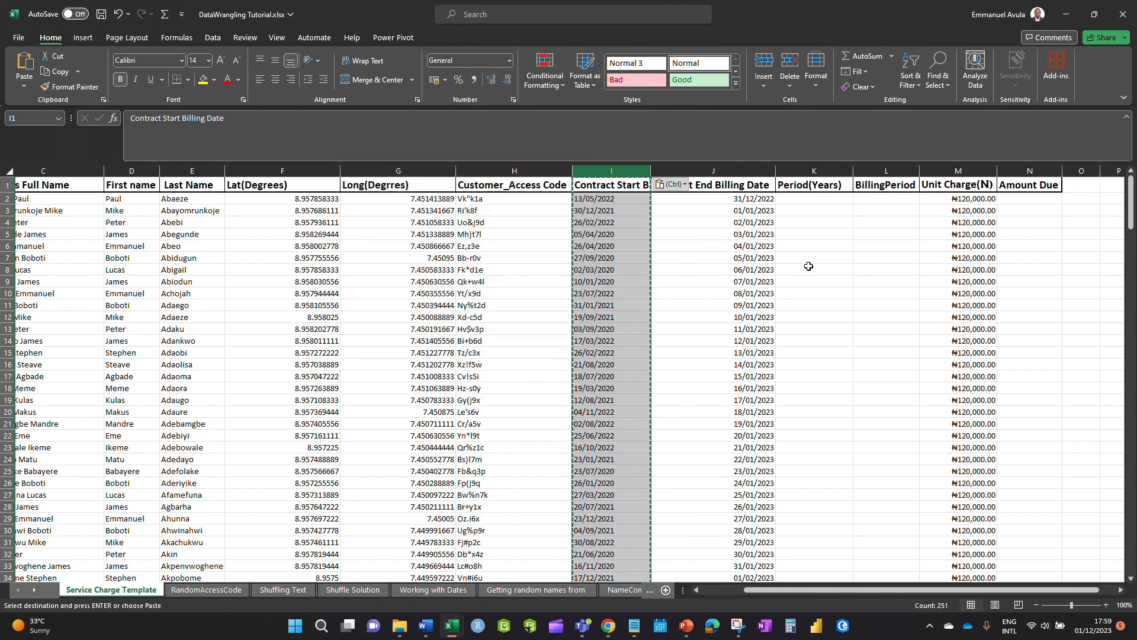
left_click(697, 307)
left_click(637, 279)
key("Escape")
double_click(600, 269)
left_click(793, 316)
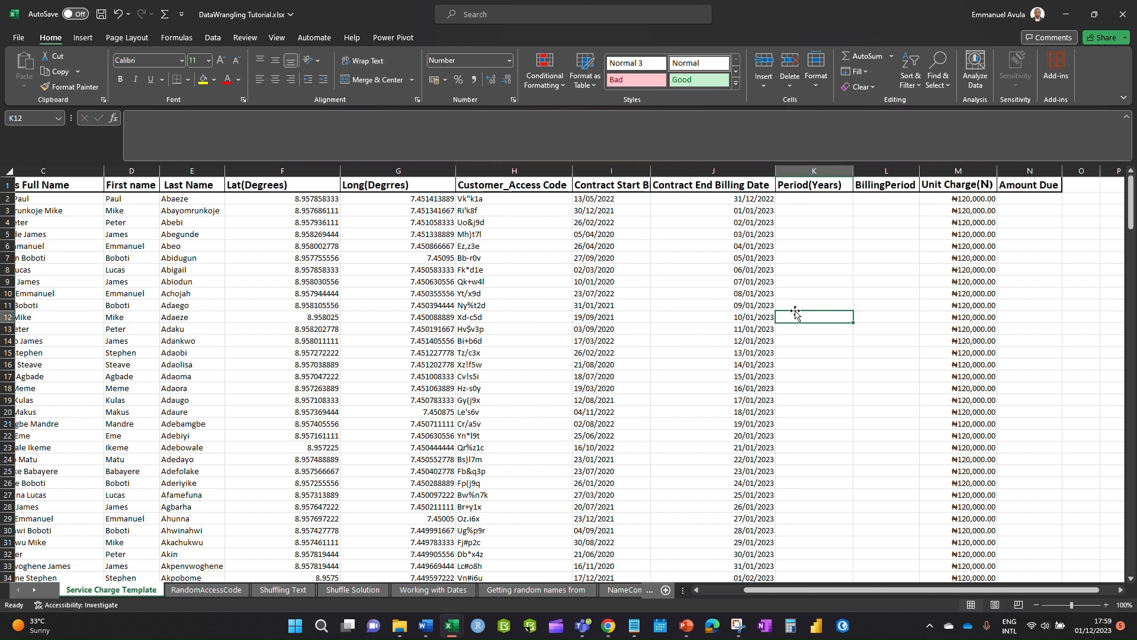
left_click_drag(775, 172, 709, 171)
- Enter =J2-I2 in K2 to get the 232.00 day difference between end and start
left_click(741, 200)
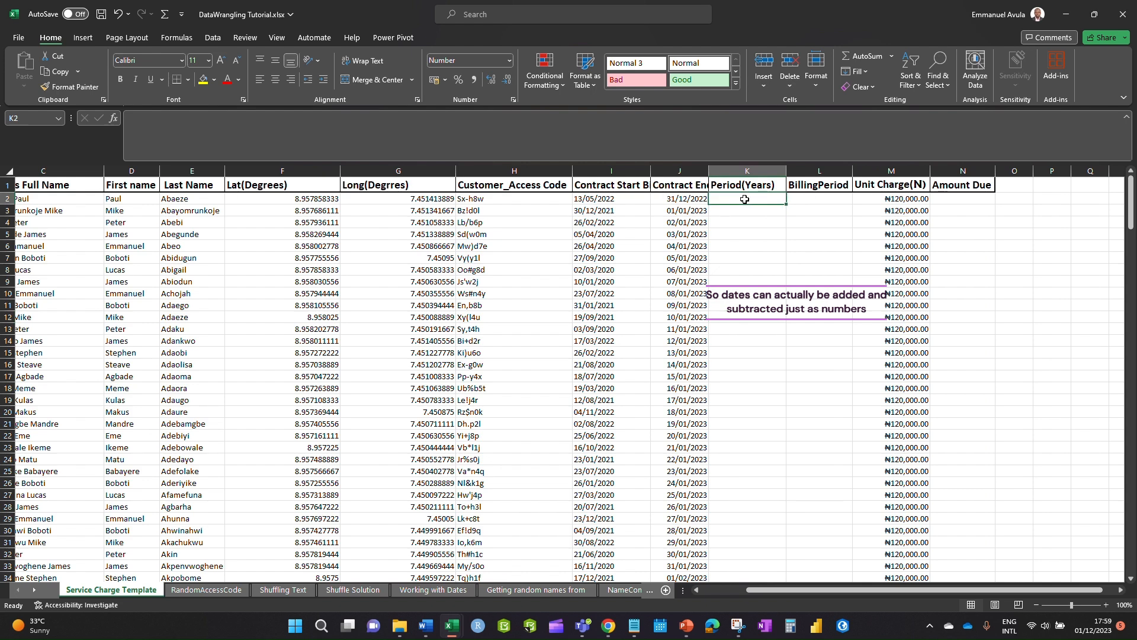
type("=")
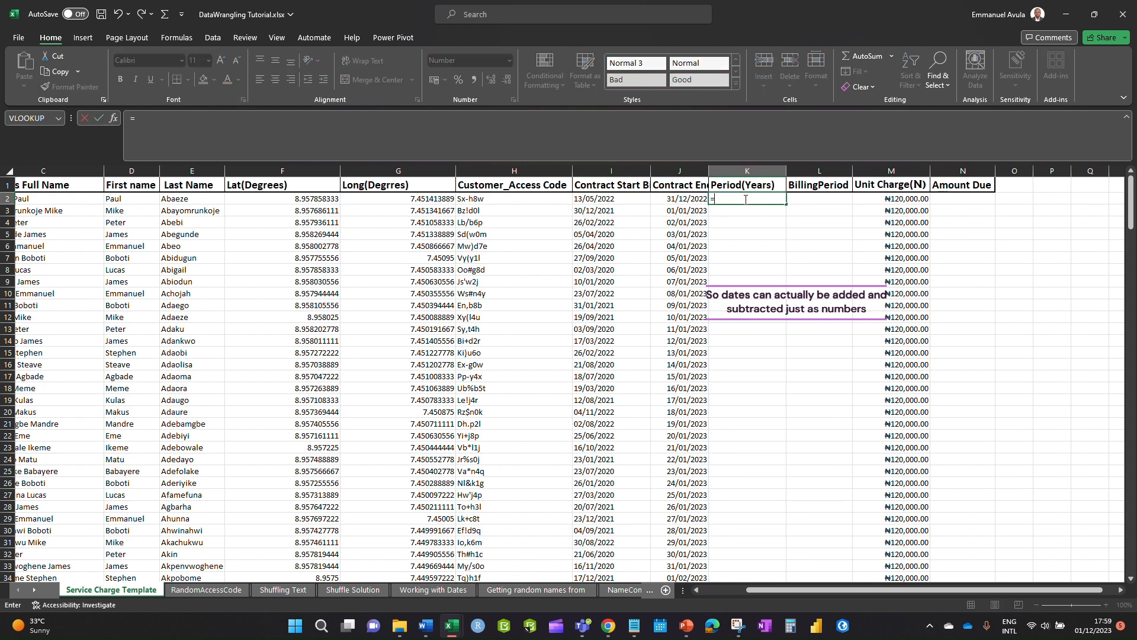
left_click(690, 199)
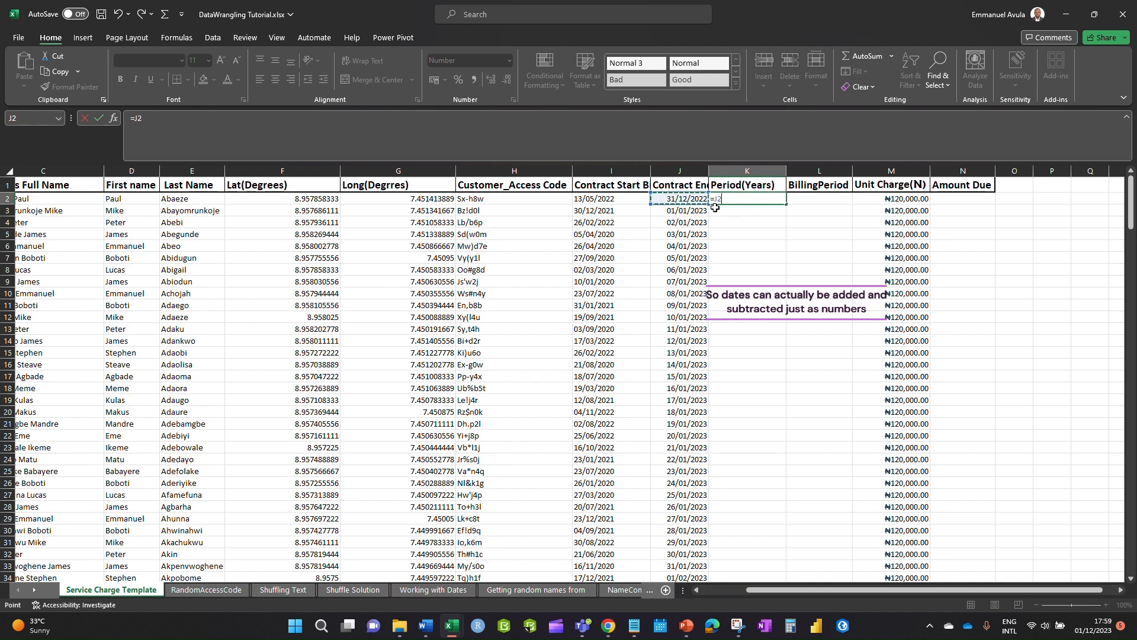
type("-")
left_click(623, 199)
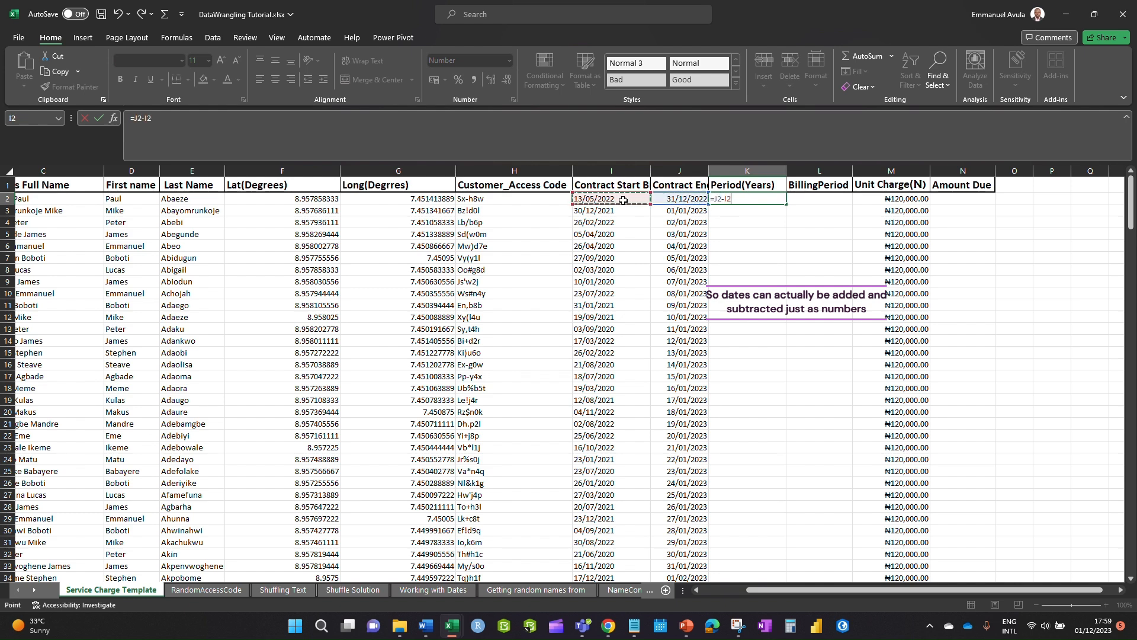
key("Return")
left_click(762, 198)
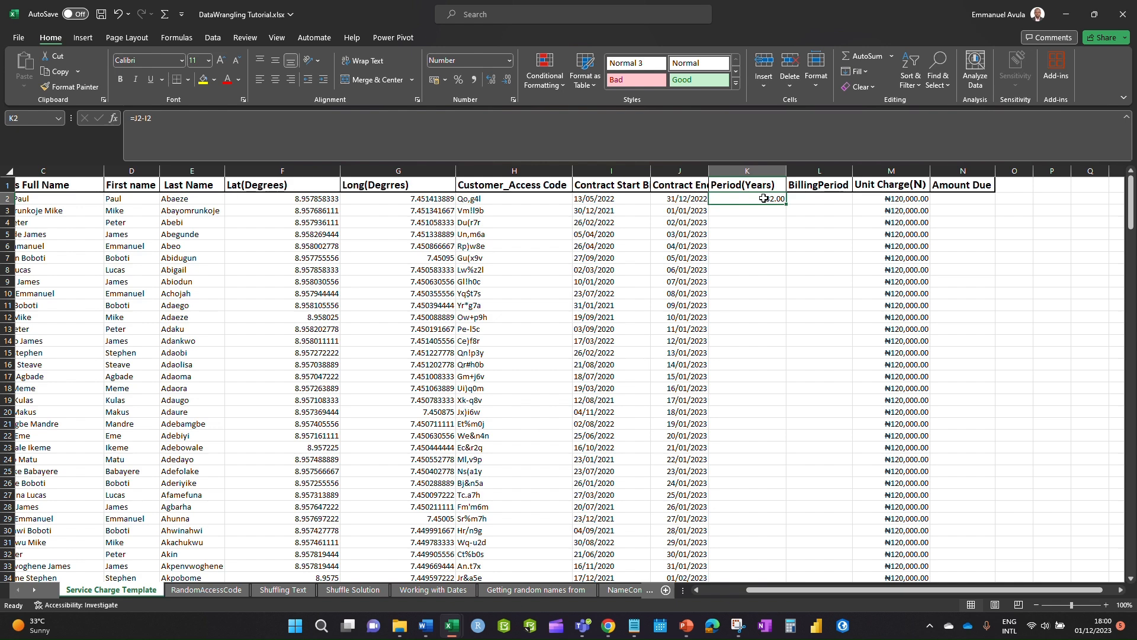
key("BackSpace")
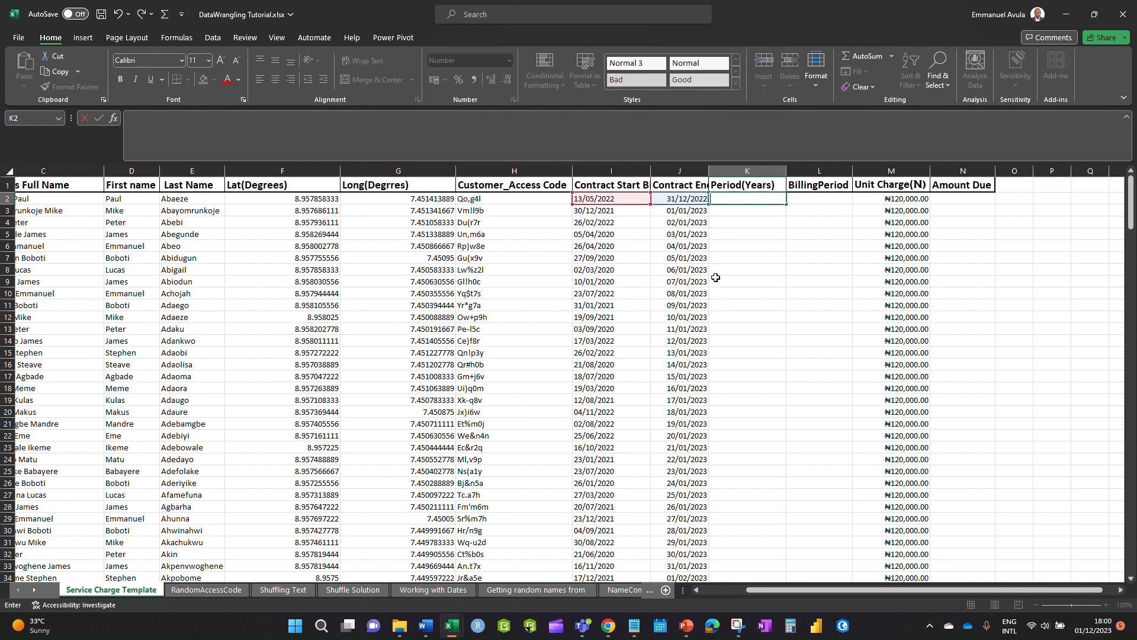
key("Escape")
left_click(741, 239)
- Replace K2 with =YEARFRAC(I2,J2), giving 0.63 years
left_click(751, 198)
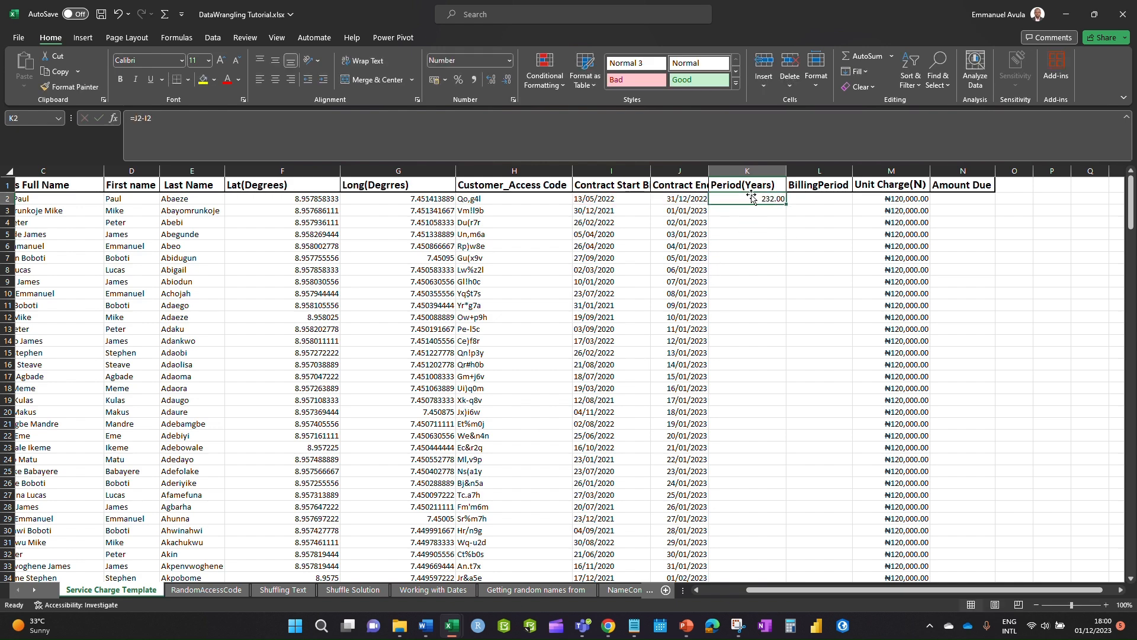
type("=ye")
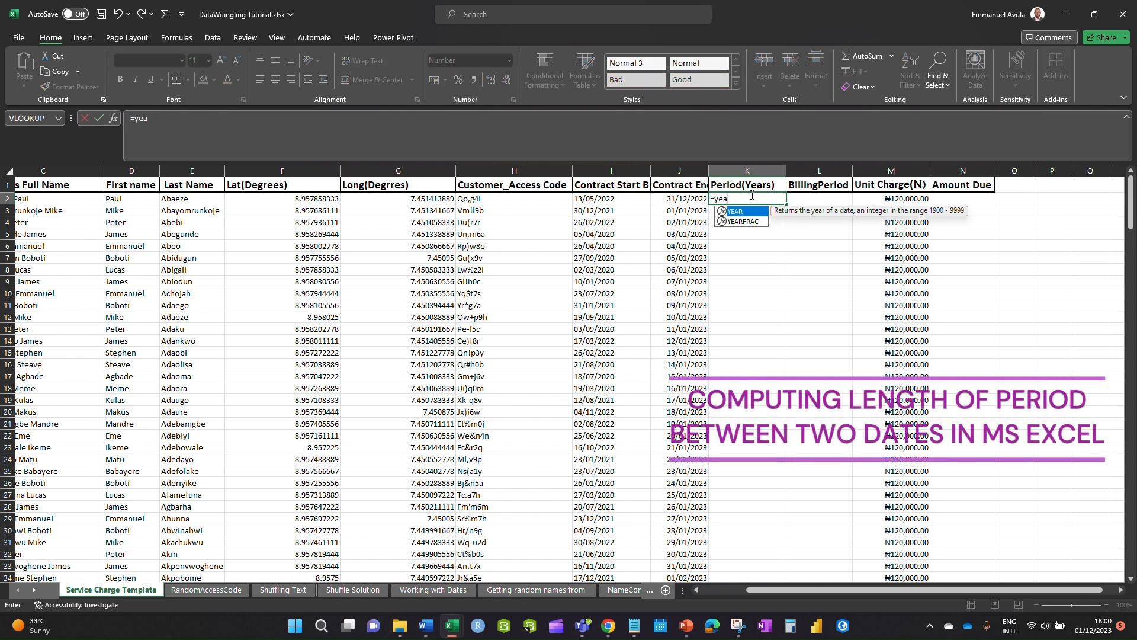
type("a")
double_click(745, 222)
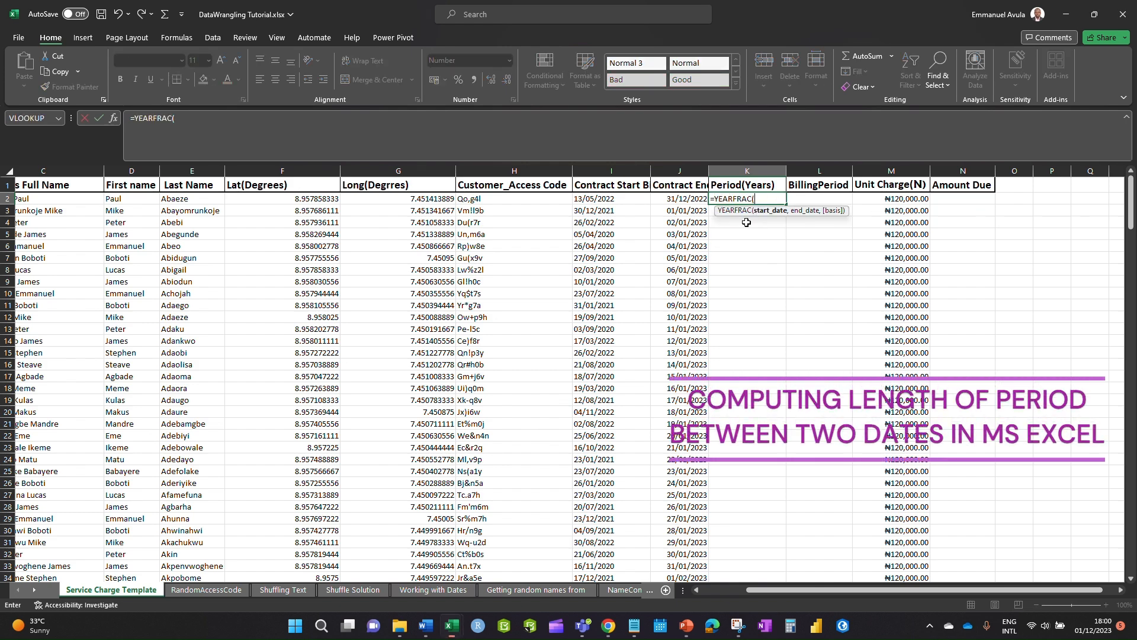
left_click(616, 200)
type(",")
left_click(689, 199)
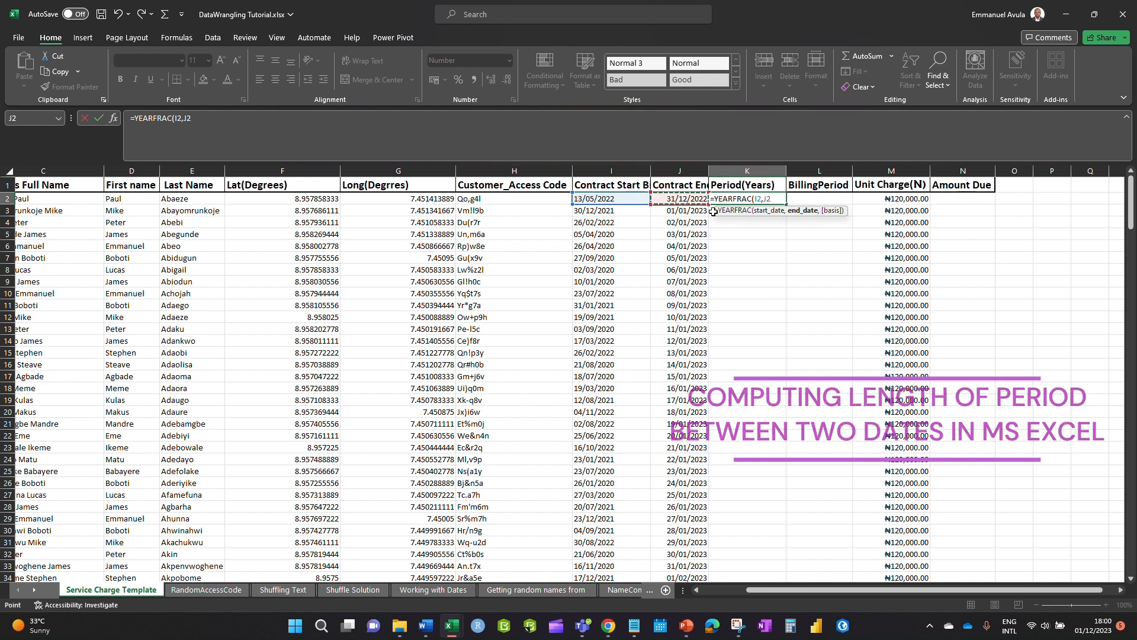
key("Return")
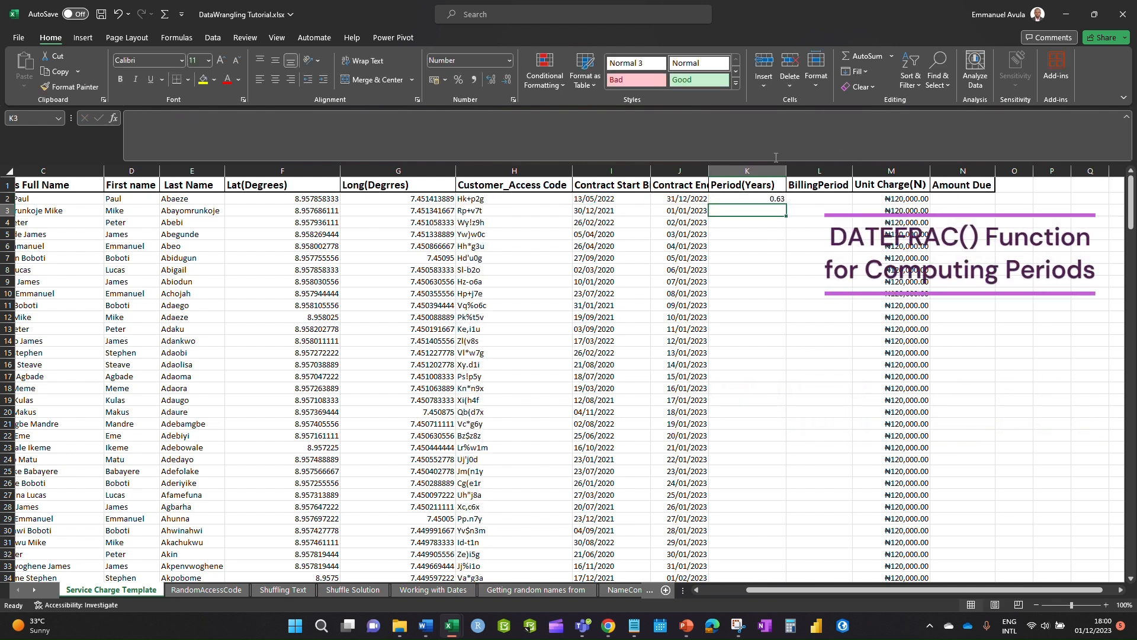
left_click(774, 197)
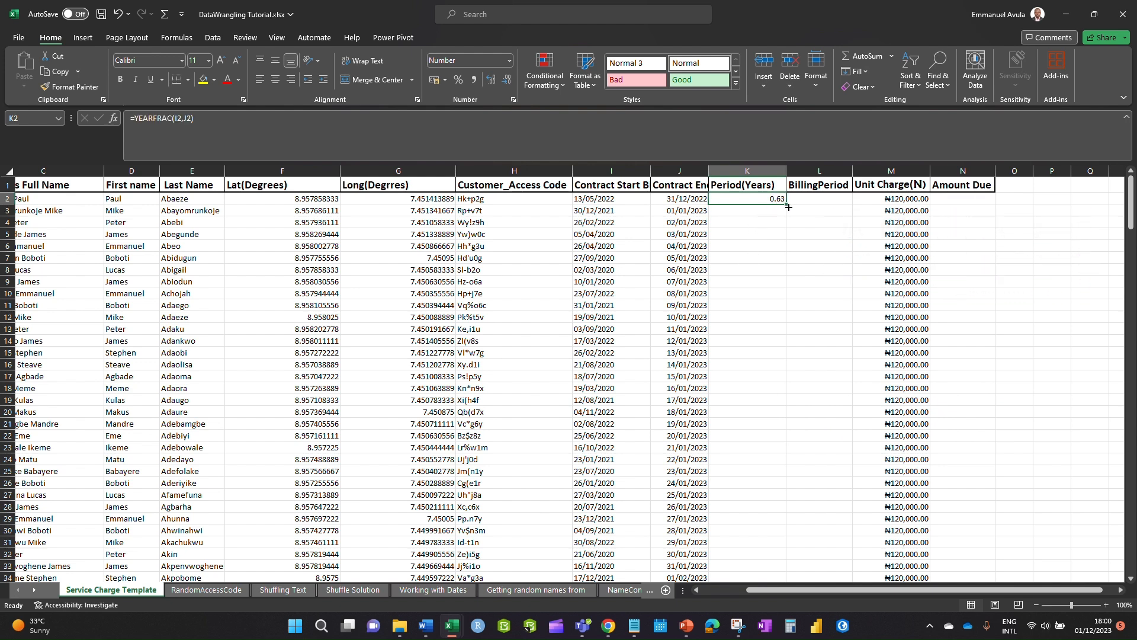
- Fill the YEARFRAC formula down column K through row 251
double_click(788, 206)
scroll(803, 320, "down", 13)
scroll(753, 328, "down", 20)
scroll(798, 370, "down", 20)
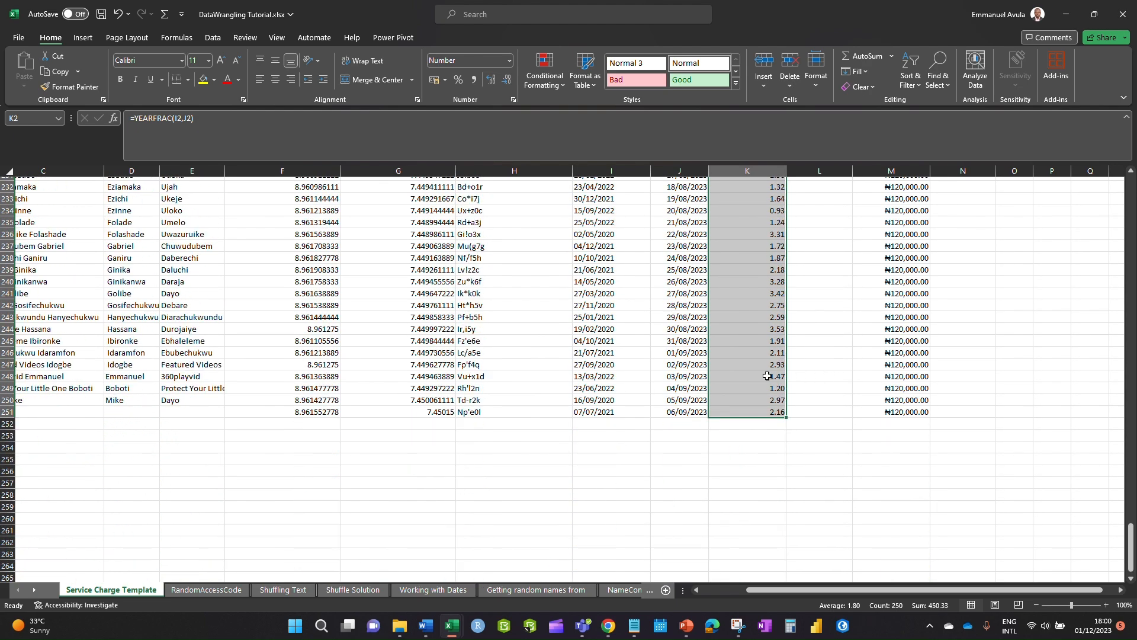
scroll(768, 376, "up", 20)
scroll(771, 374, "up", 20)
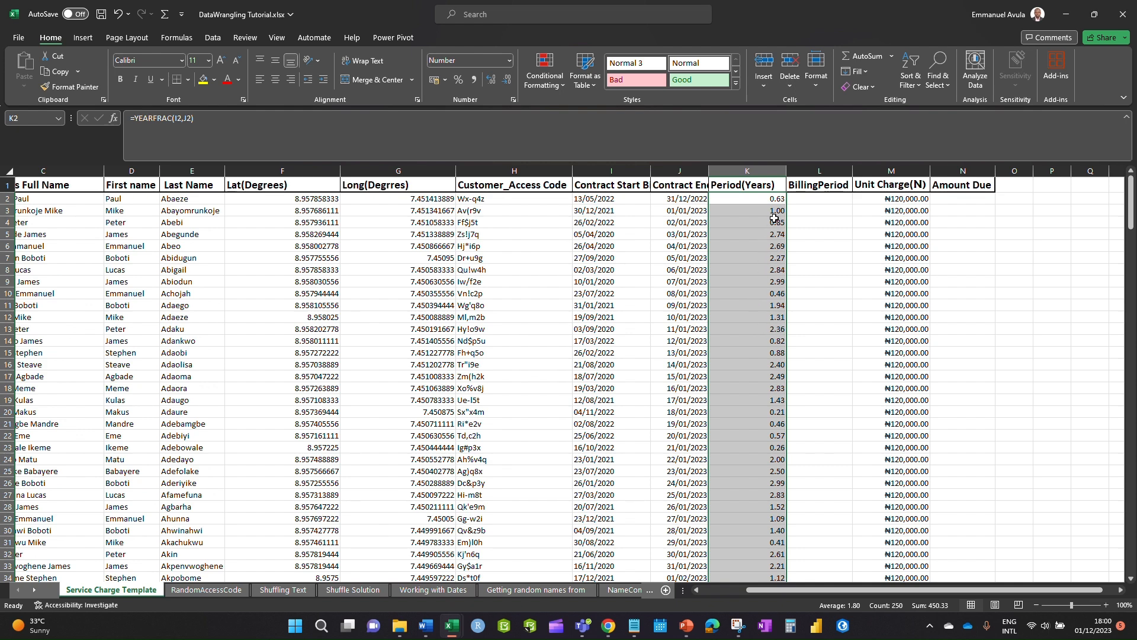
left_click(816, 200)
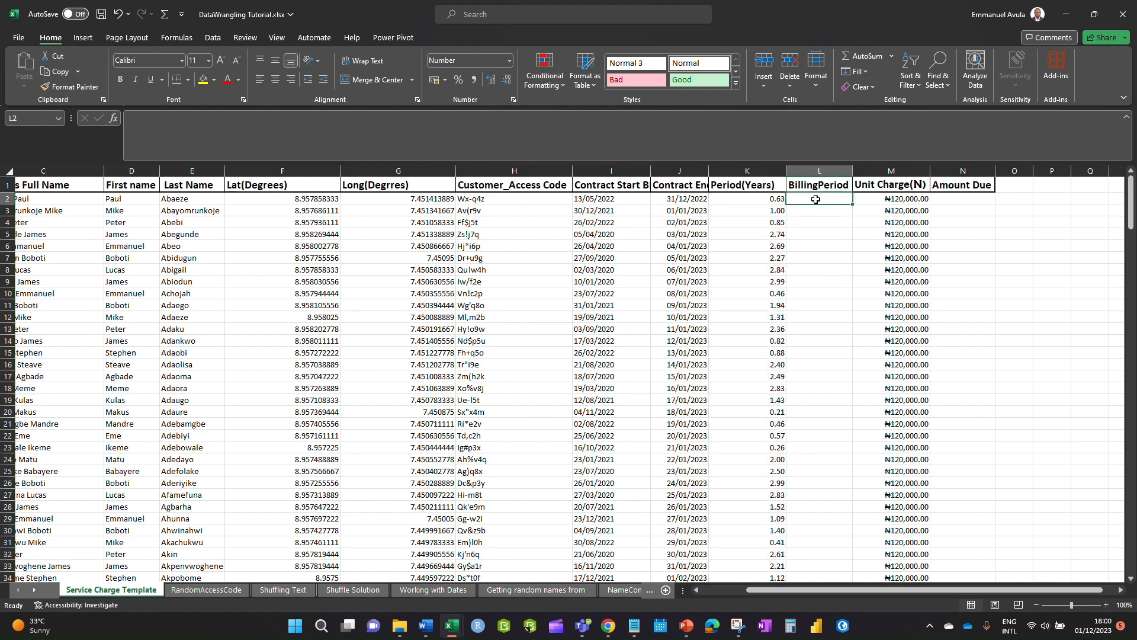
left_click(690, 623)
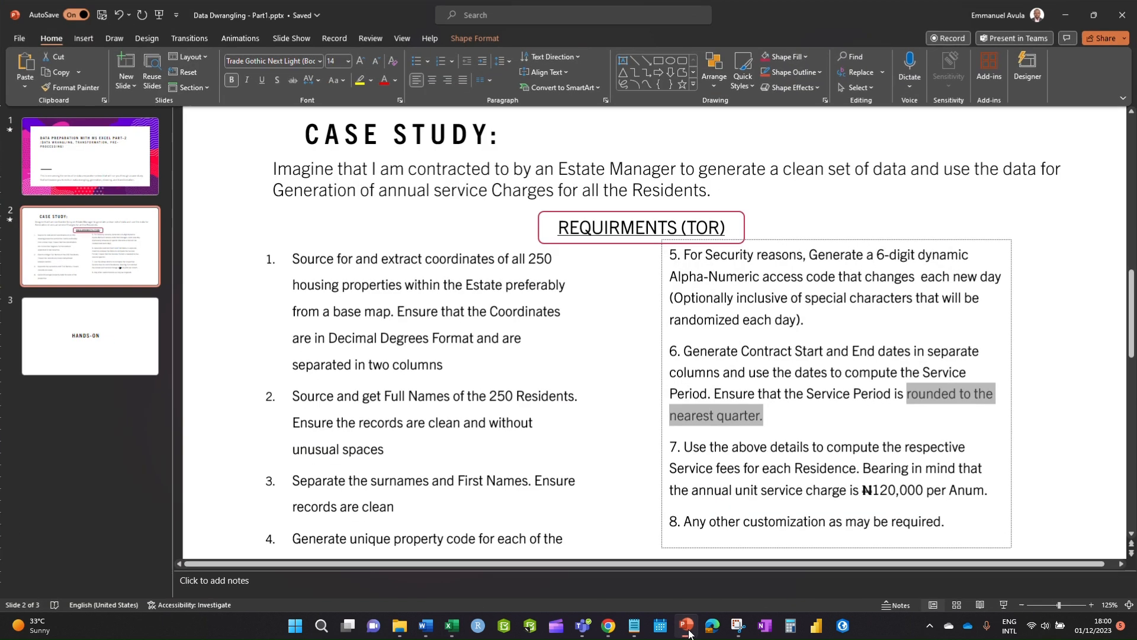
left_click(830, 424)
left_click_drag(907, 391, 845, 418)
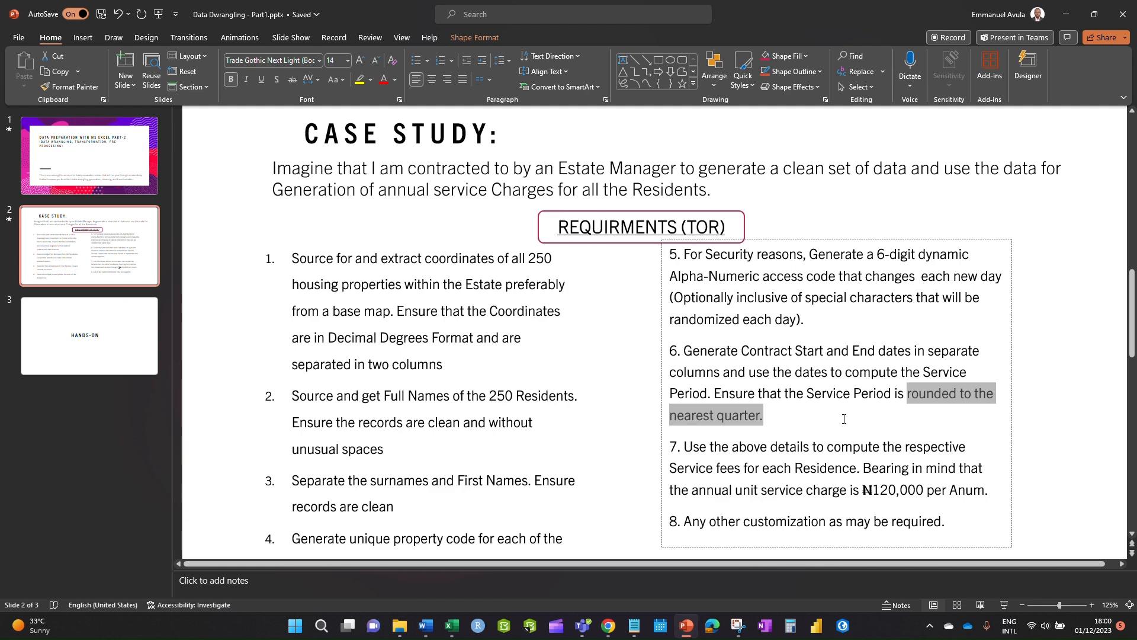
left_click(1068, 16)
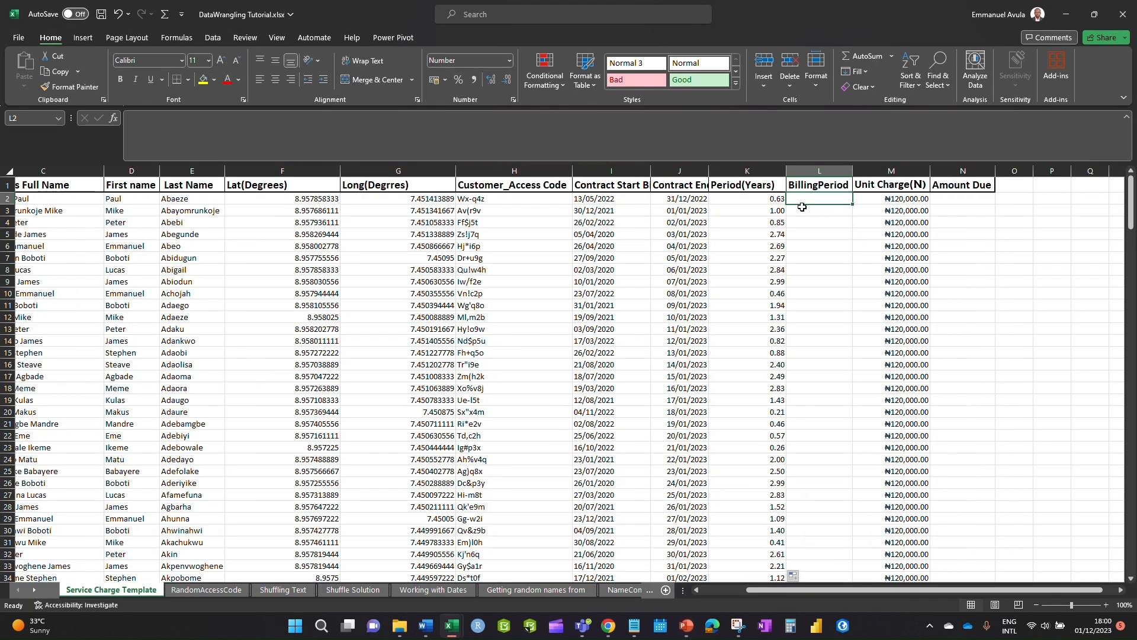
left_click(775, 200)
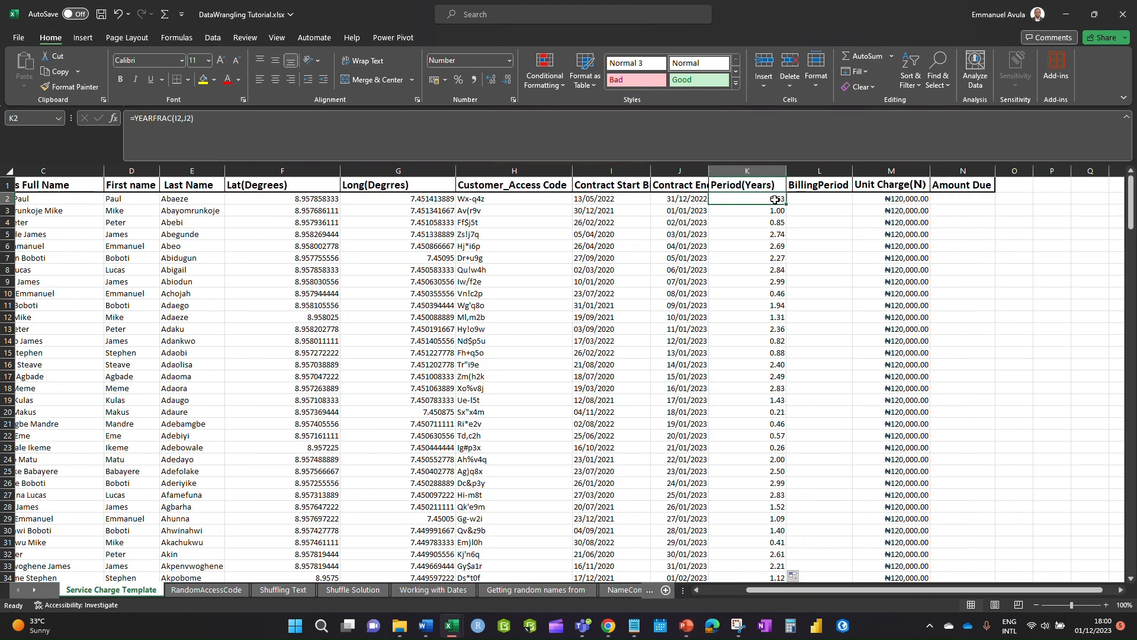
left_click(901, 197)
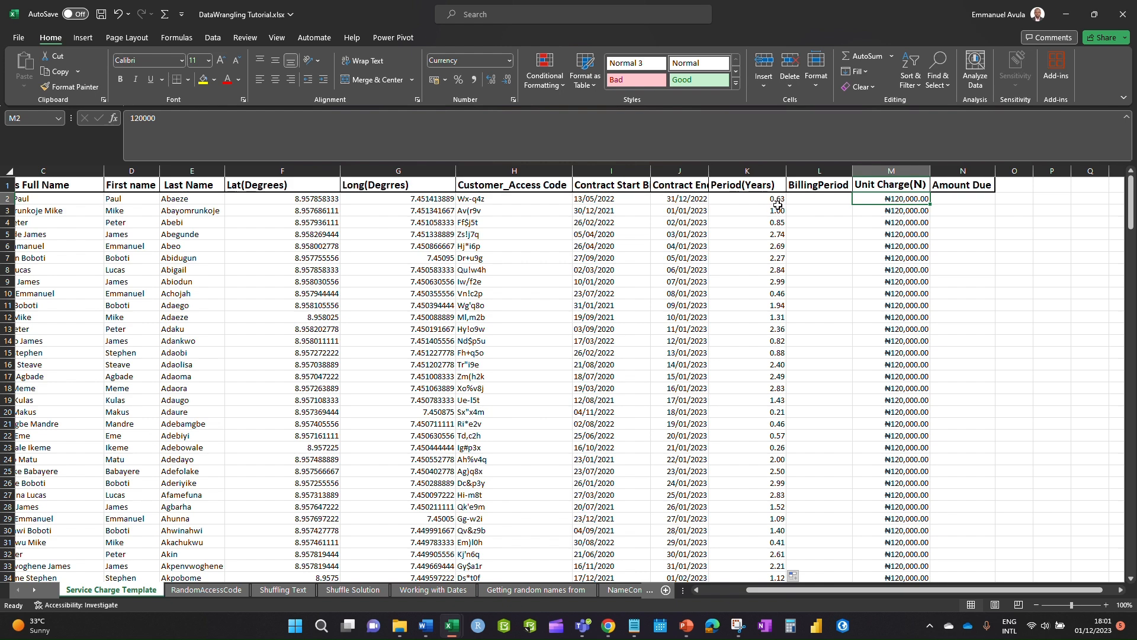
left_click(820, 199)
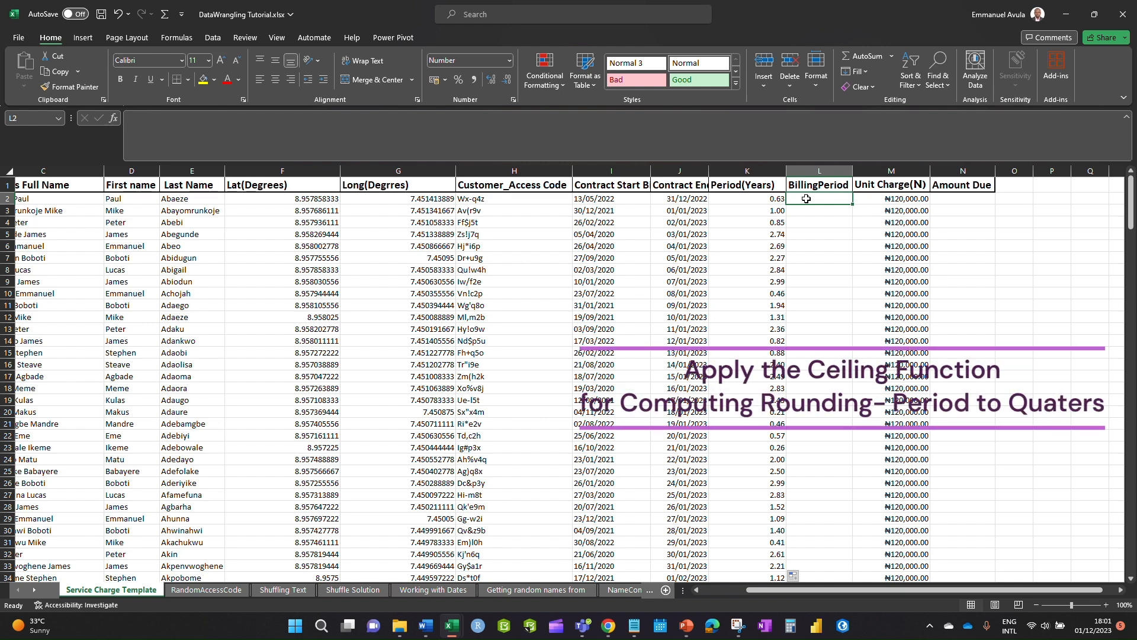
- Enter =CEILING(K2,0.25) in L2 to round the period up to 0.75
type("c")
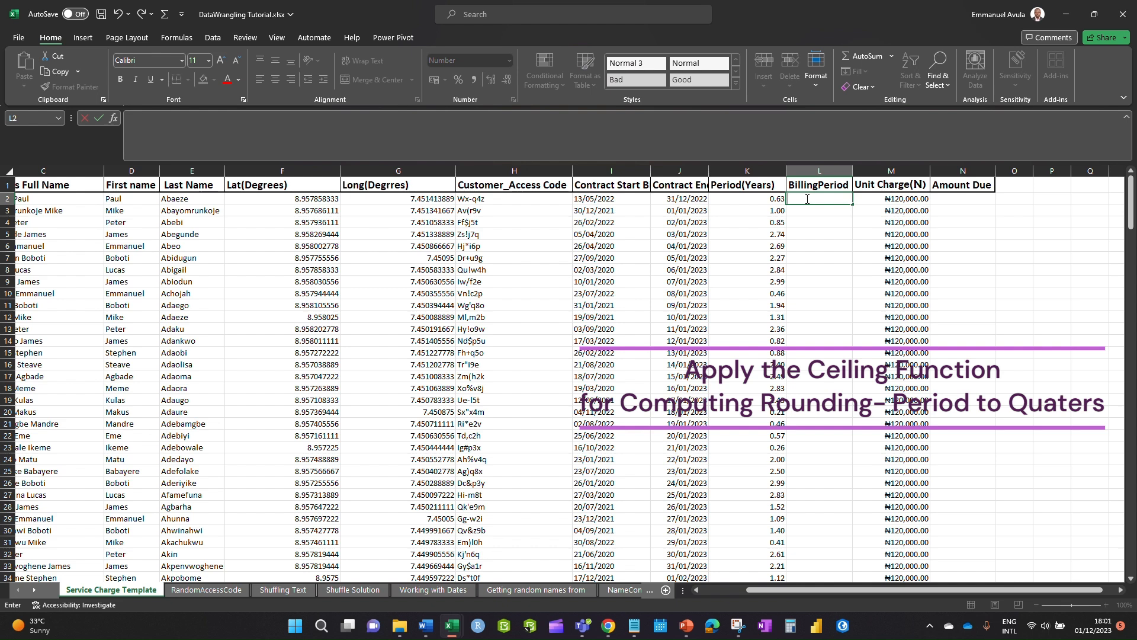
type("=ceil")
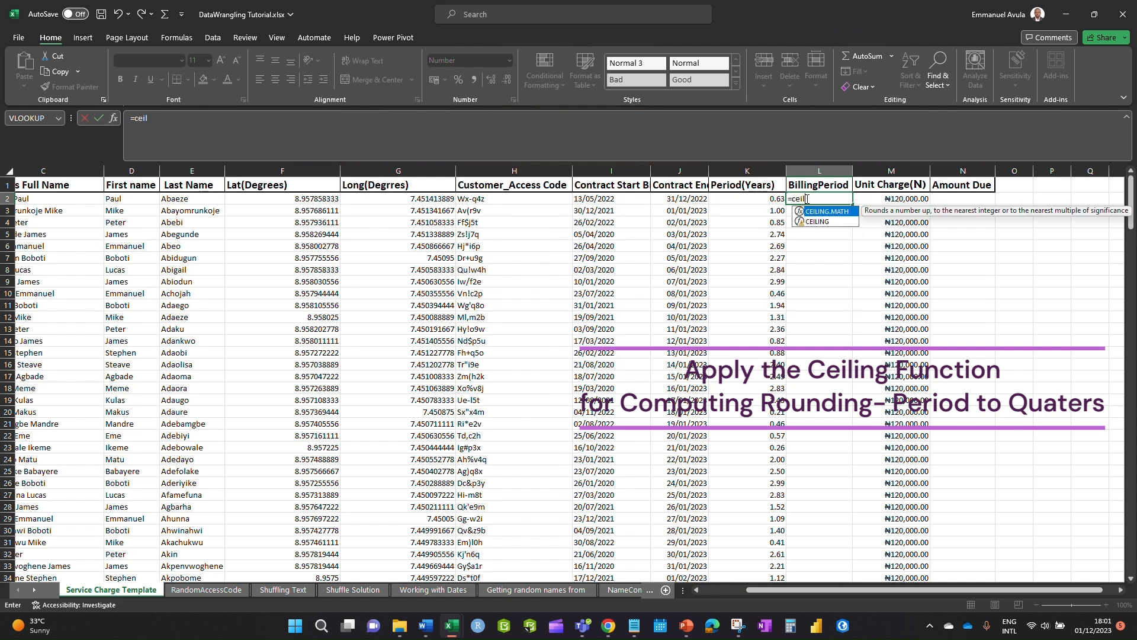
double_click(831, 221)
left_click(764, 198)
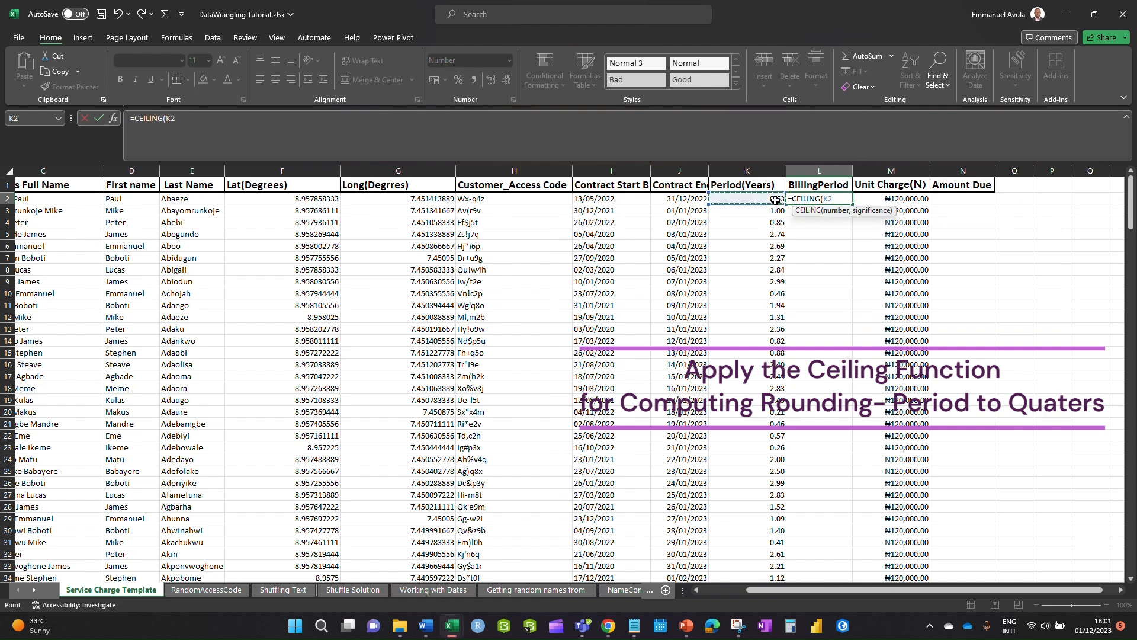
type(",.25")
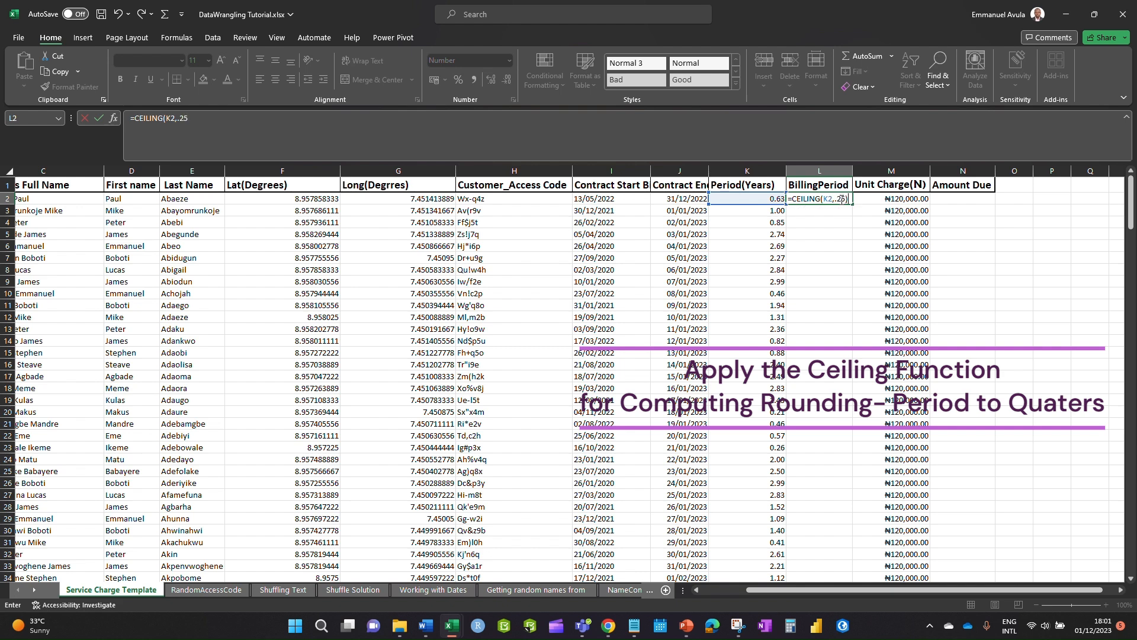
key("Return")
left_click(850, 279)
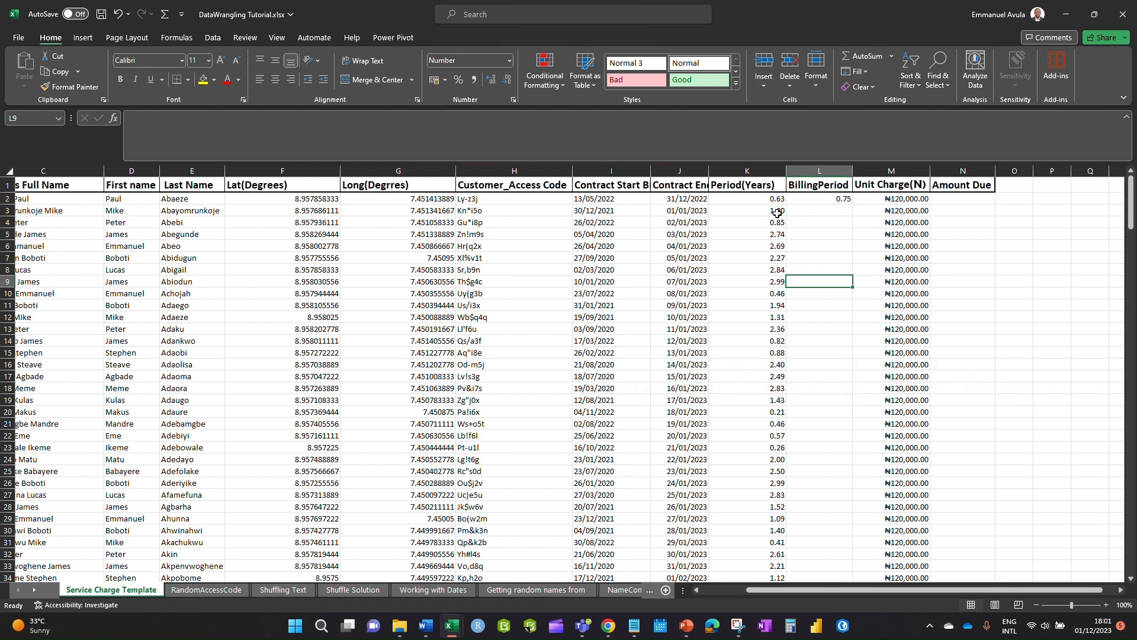
- Copy the CEILING formula down column L to row 251, adding decimals to K3
left_click(841, 200)
left_click_drag(852, 205, 852, 215)
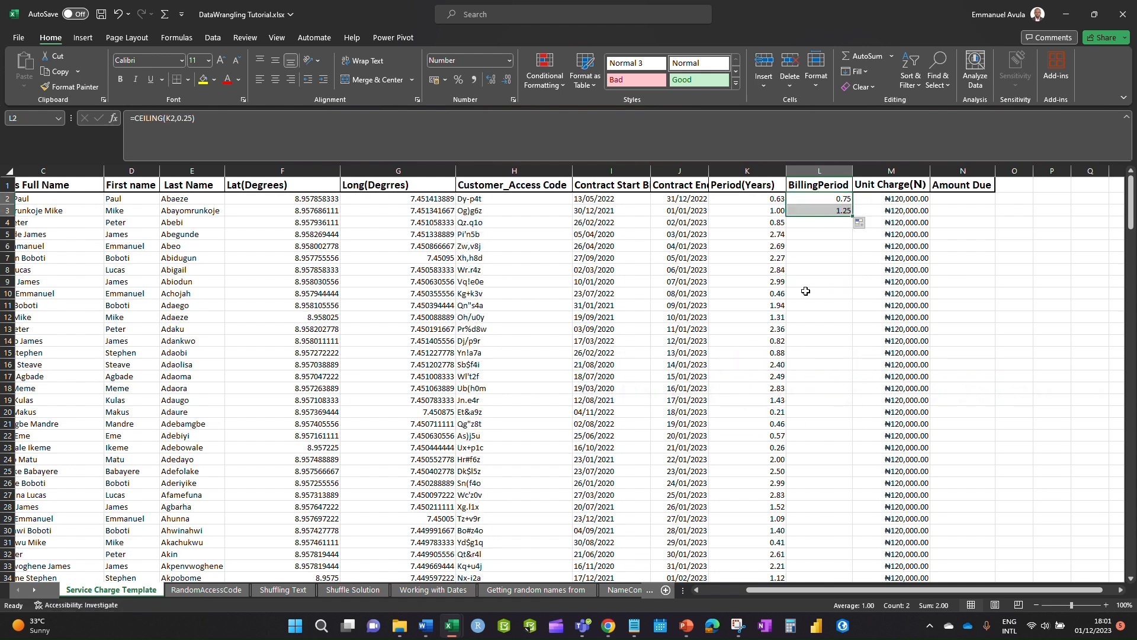
left_click(777, 210)
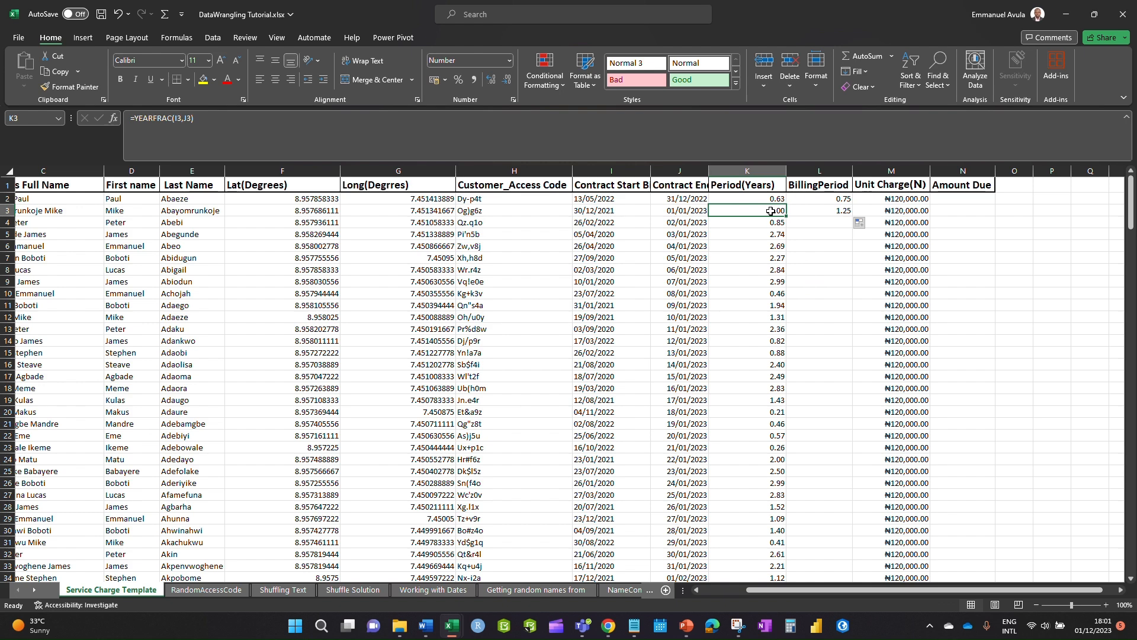
left_click(489, 80)
left_click(823, 213)
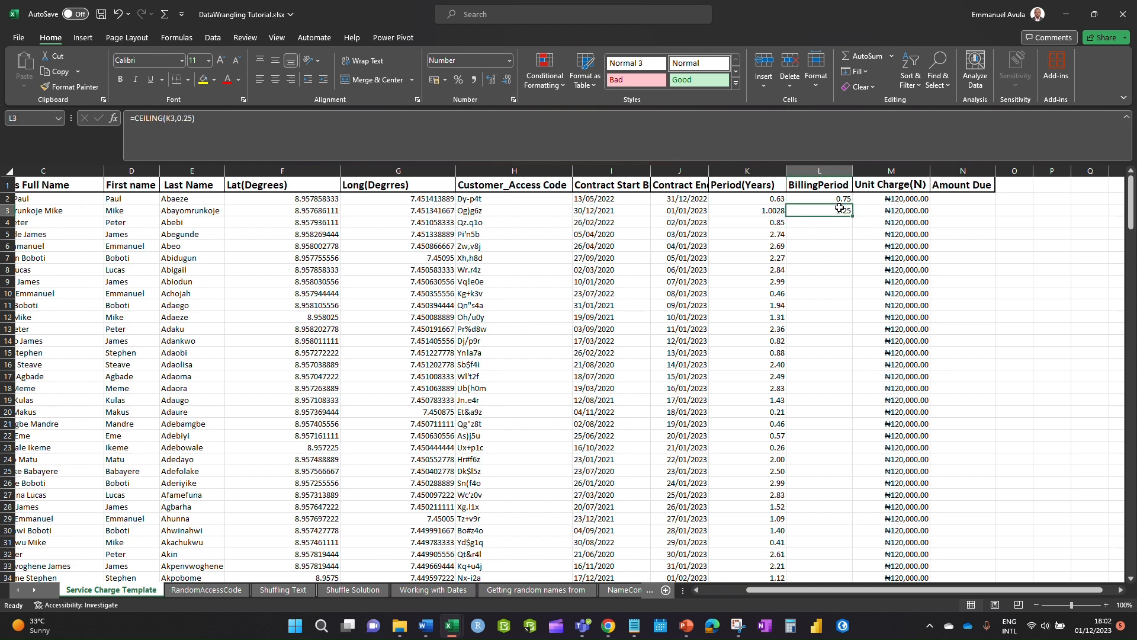
left_click_drag(851, 217, 852, 567)
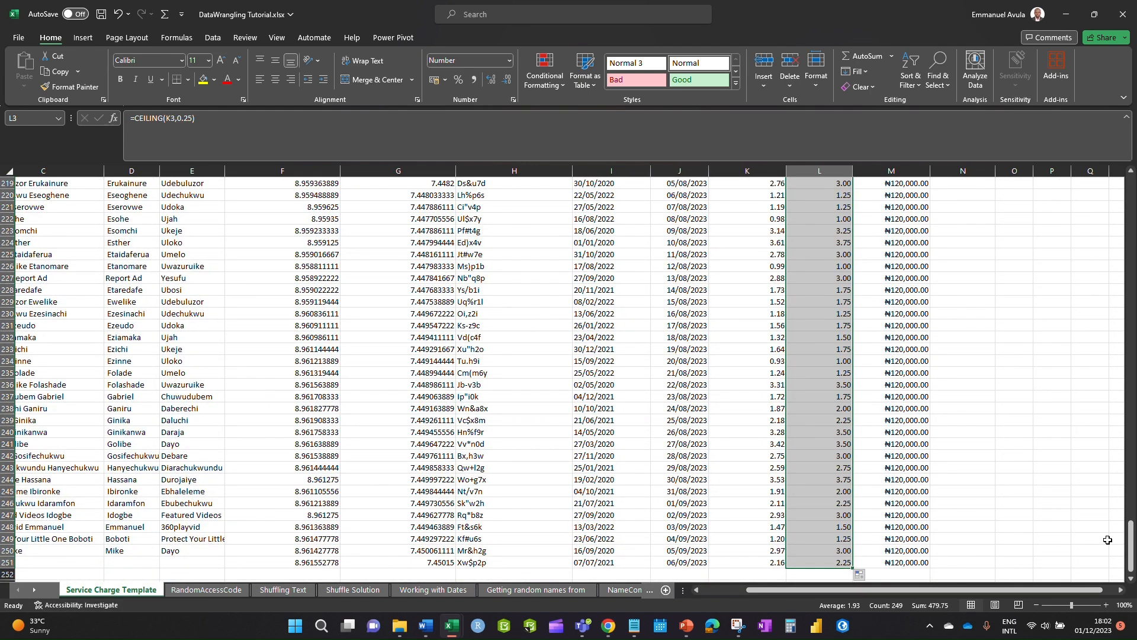
left_click_drag(1133, 540, 1130, 189)
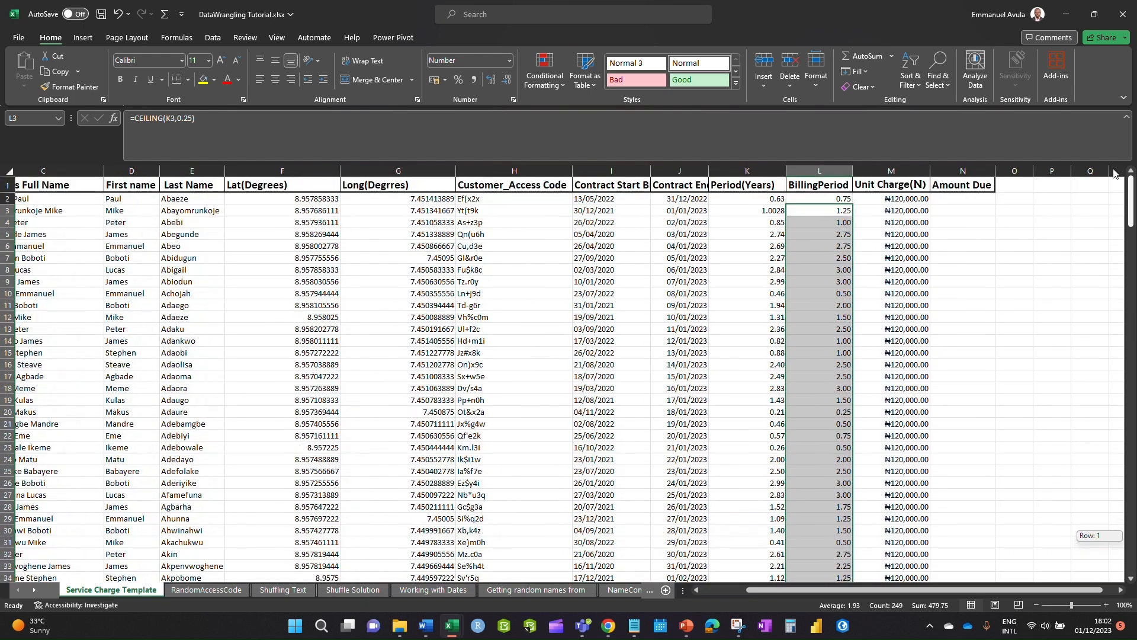
left_click(911, 203)
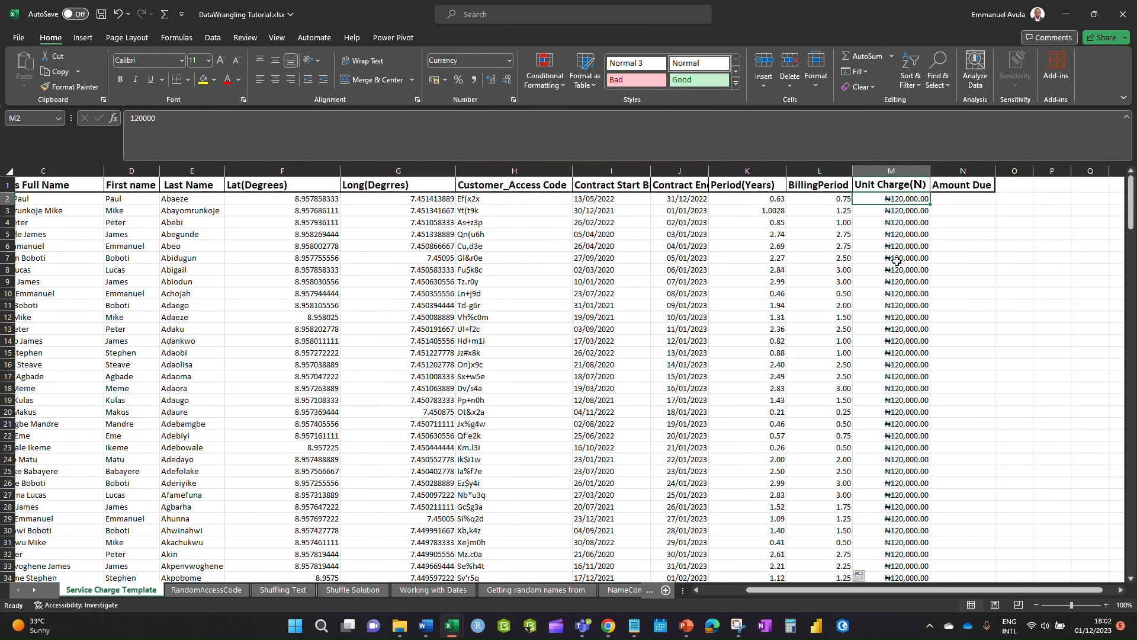
left_click(686, 626)
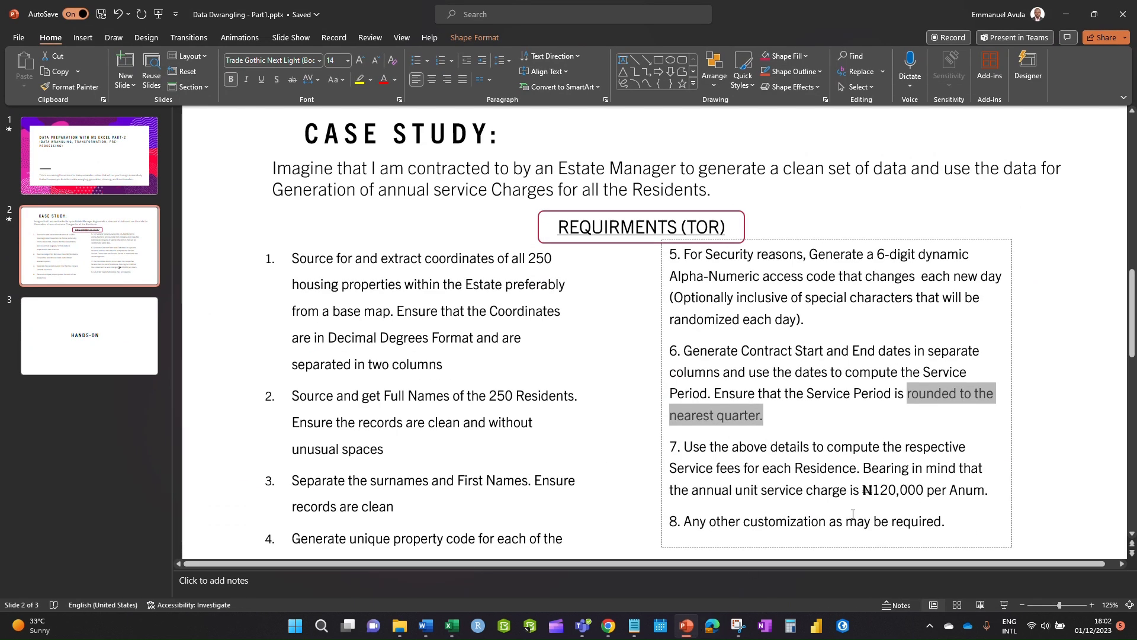
left_click_drag(875, 491, 921, 489)
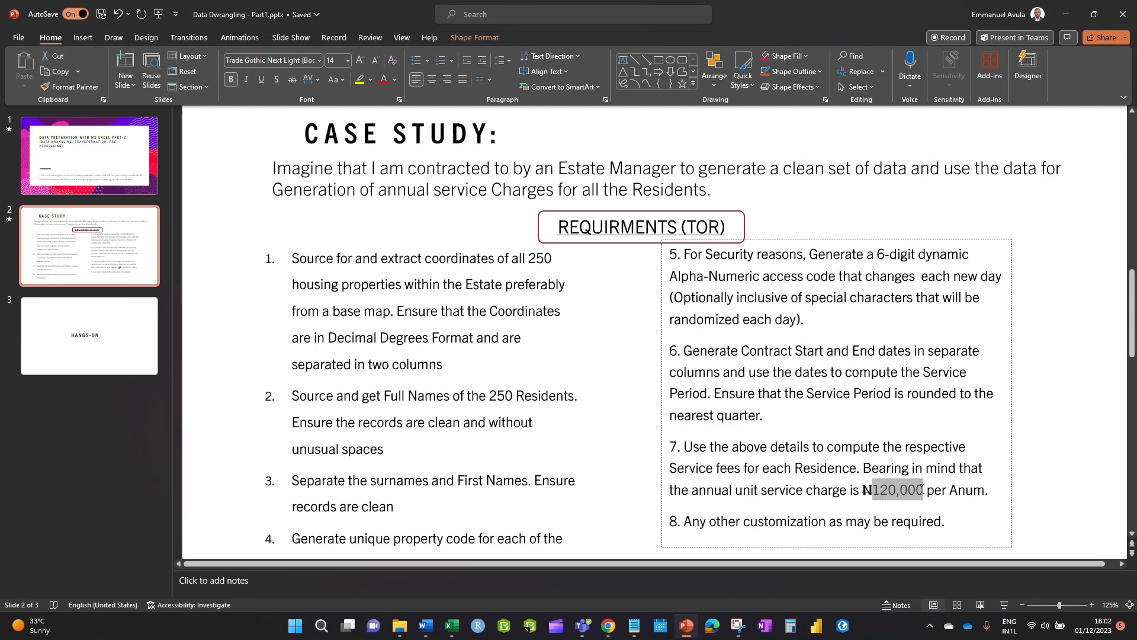
left_click(1064, 22)
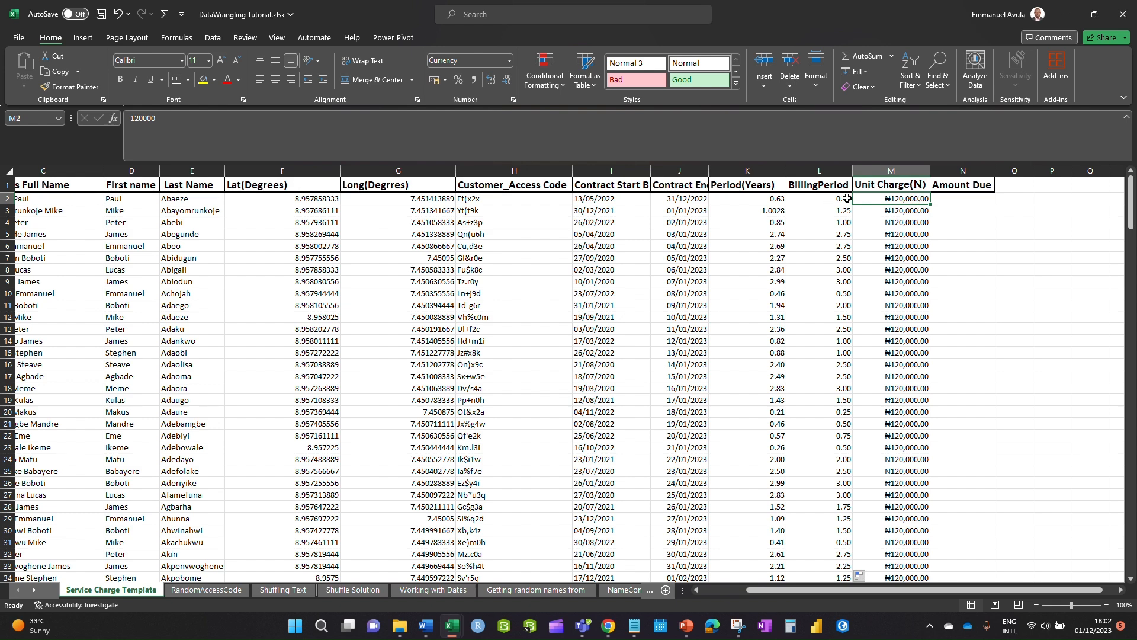
- Enter =L2*M2 in N2, giving an Amount Due of ₦90,000.00
left_click(946, 198)
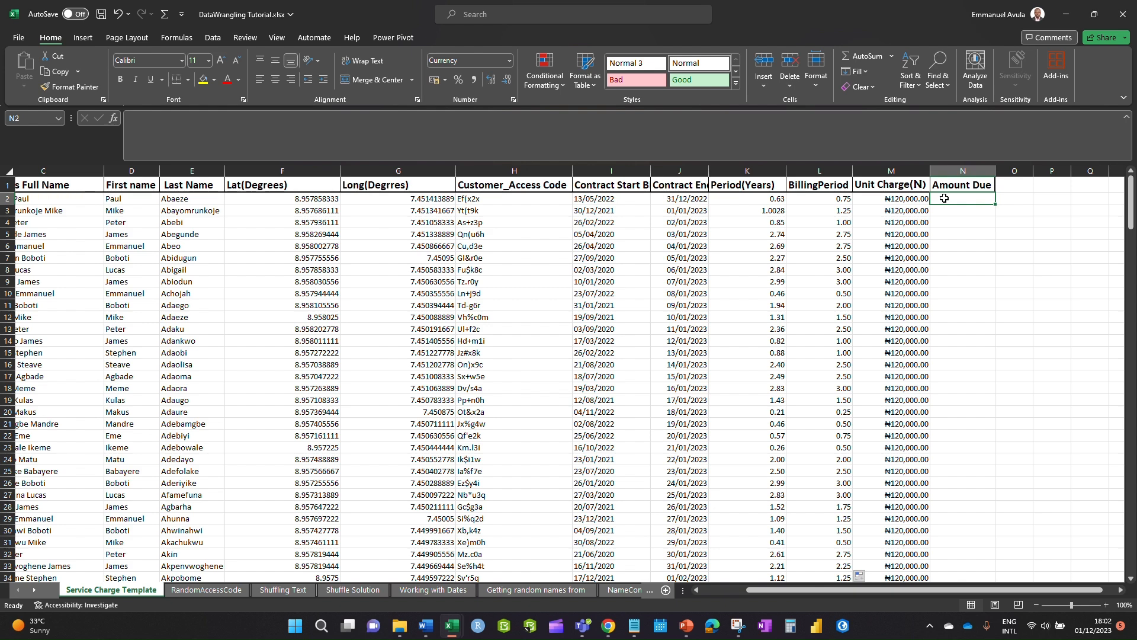
type("=")
left_click(851, 199)
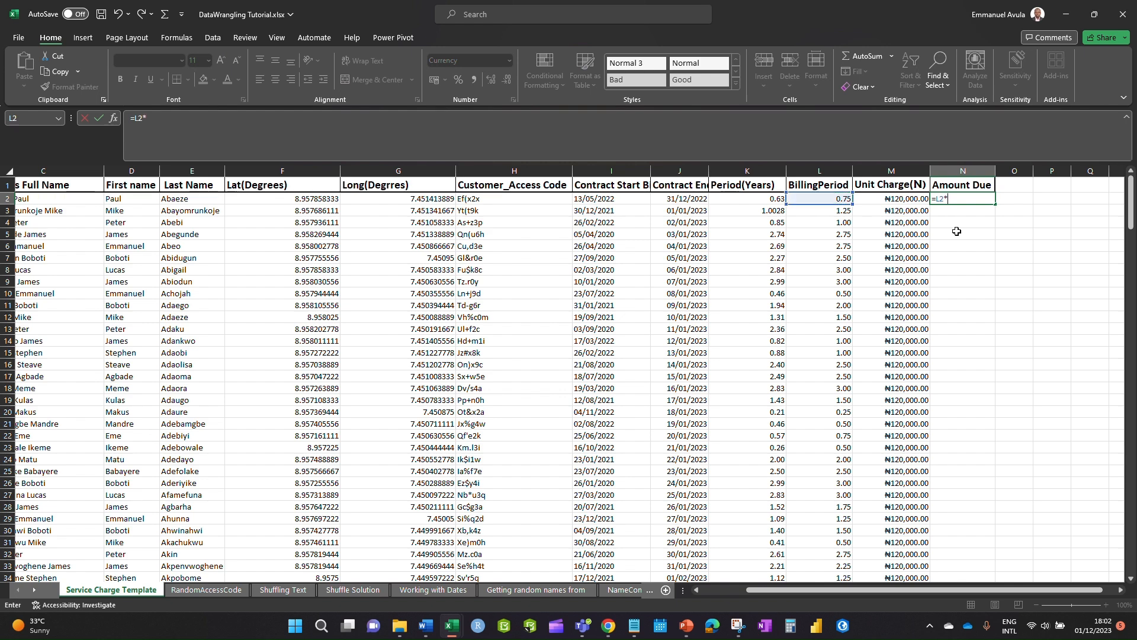
left_click(900, 200)
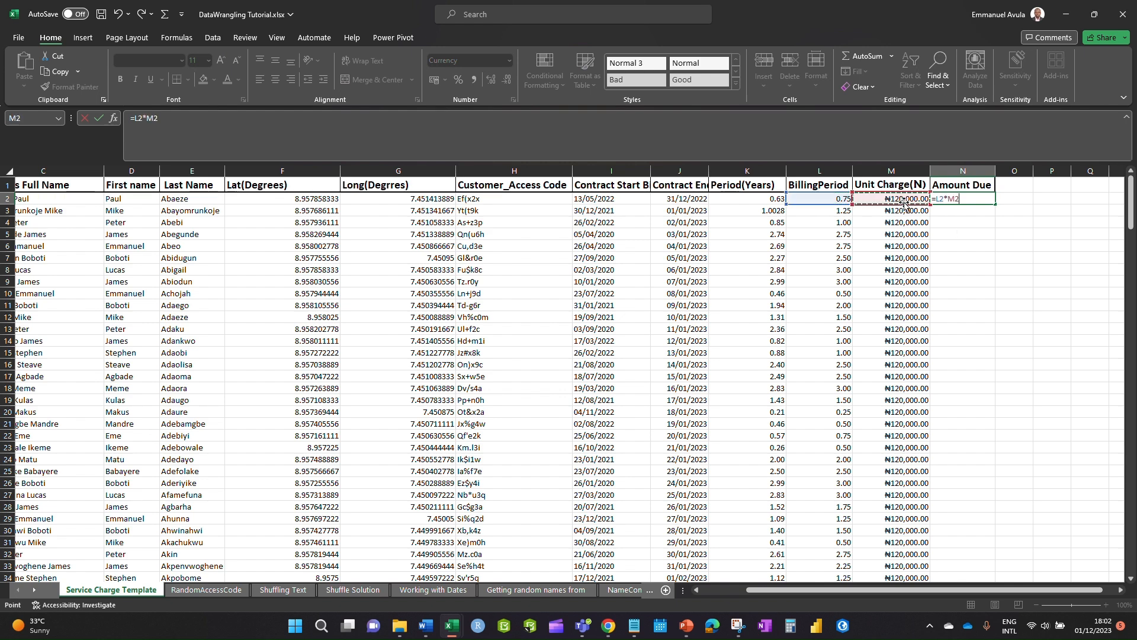
key("Return")
- Fill the =L2*M2 formula down the Amount Due column to N251
left_click(973, 200)
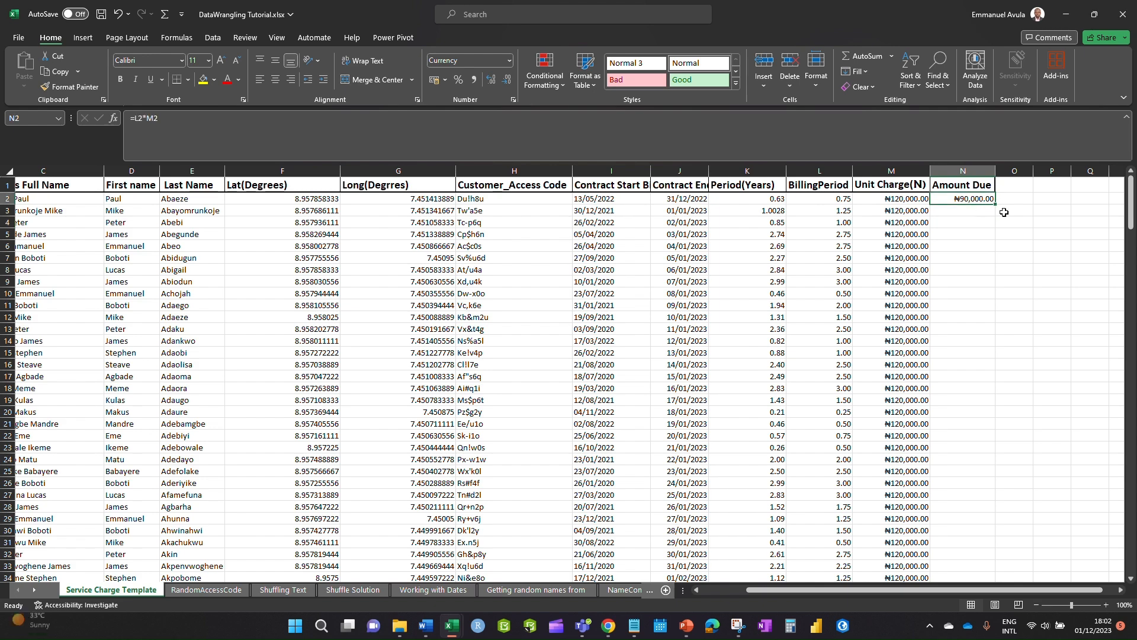
double_click(996, 205)
scroll(1007, 490, "down", 20)
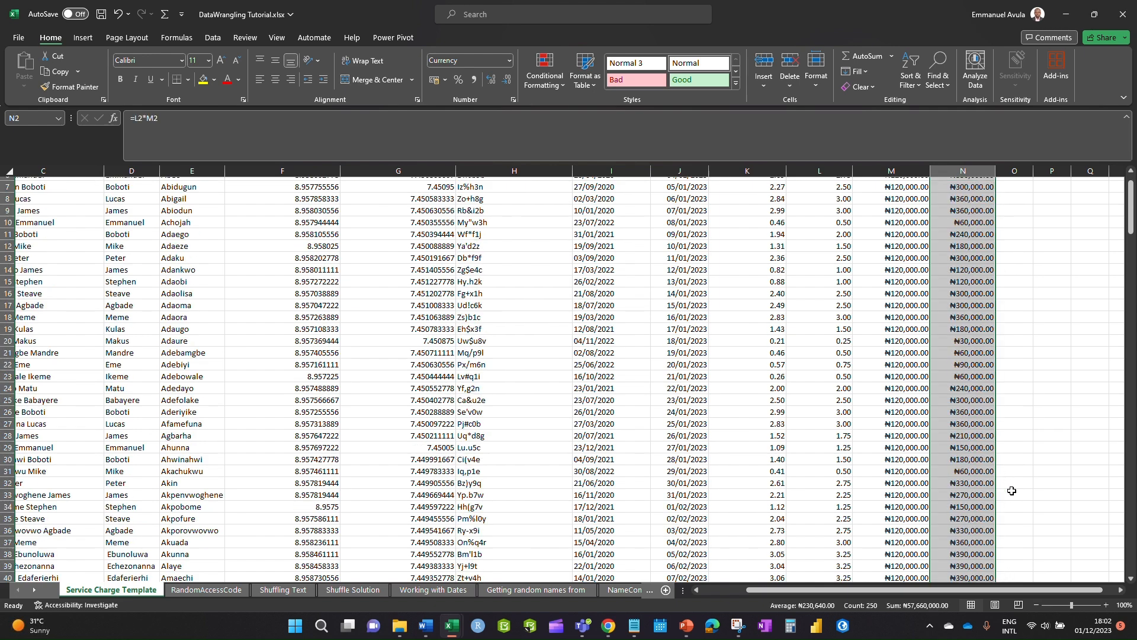
scroll(1019, 486, "down", 20)
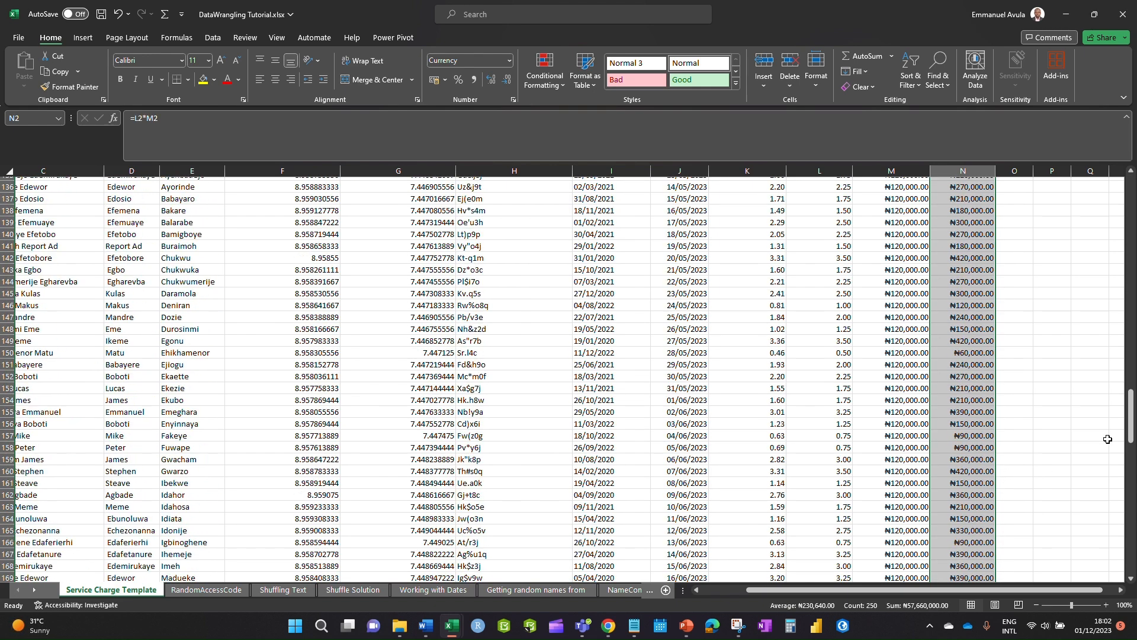
left_click_drag(1133, 416, 1133, 421)
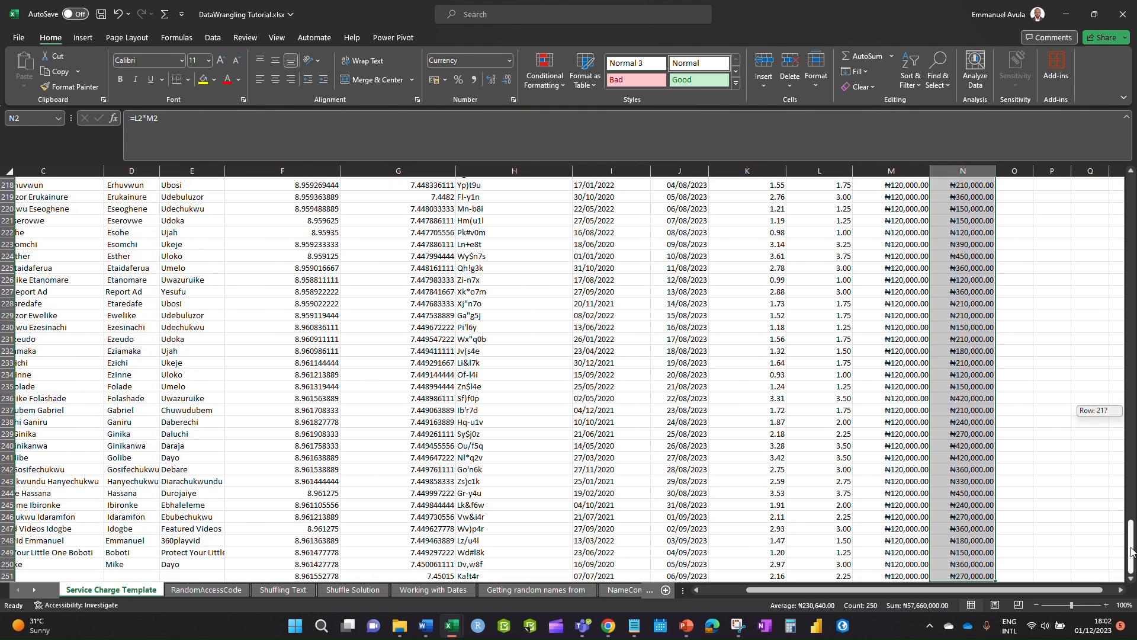
left_click_drag(1131, 551, 1091, 247)
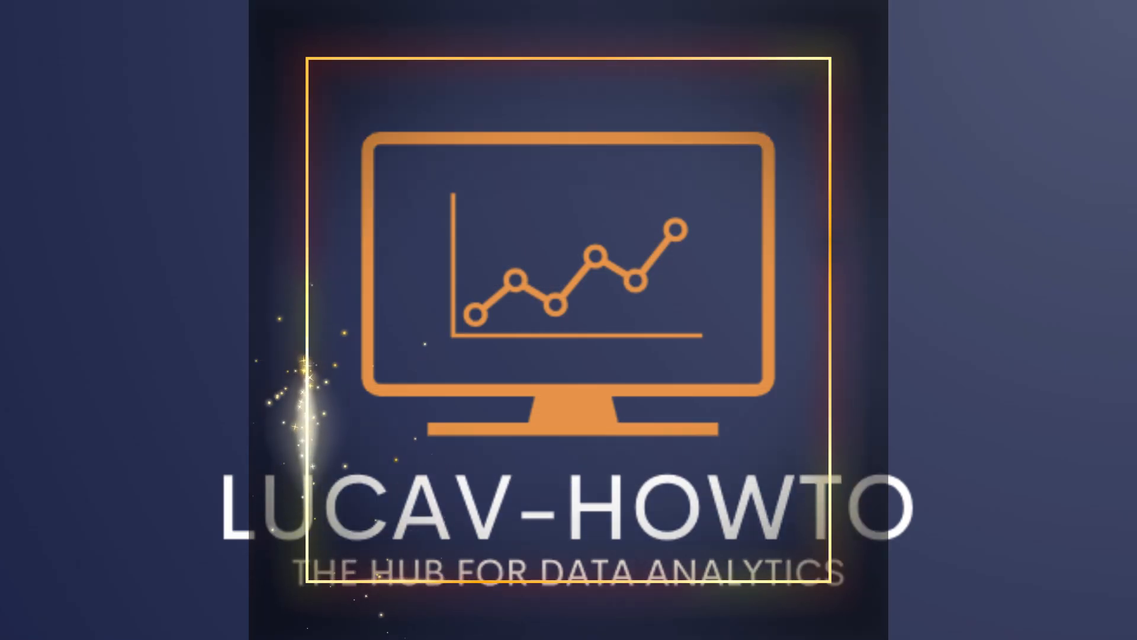